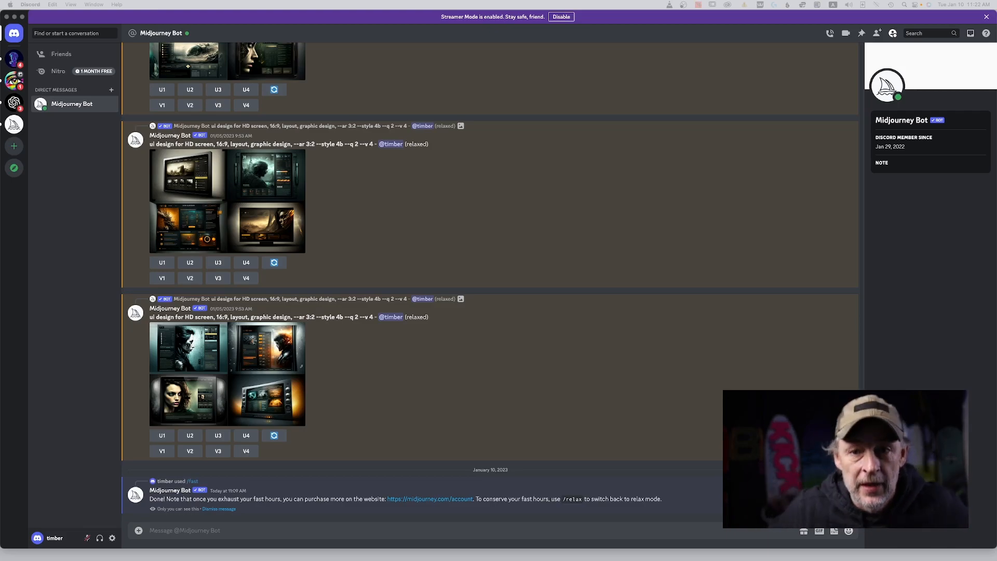
Step: Submit an /imagine prompt reading "vintage vermont tourism poster, winter --portrait4b" to the Midjourney Bot
click(217, 530)
text(/i)
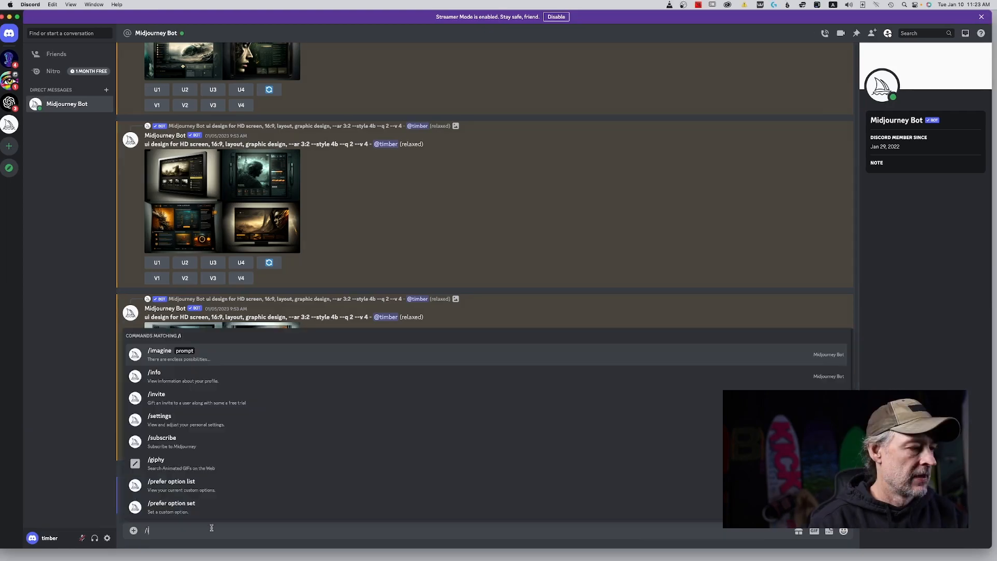
key(Tab)
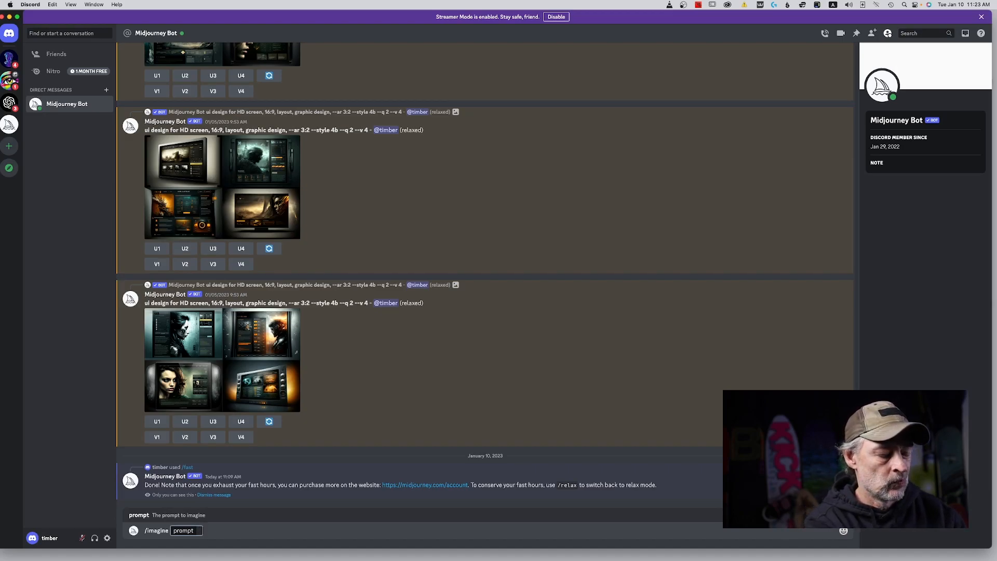
text(vintage)
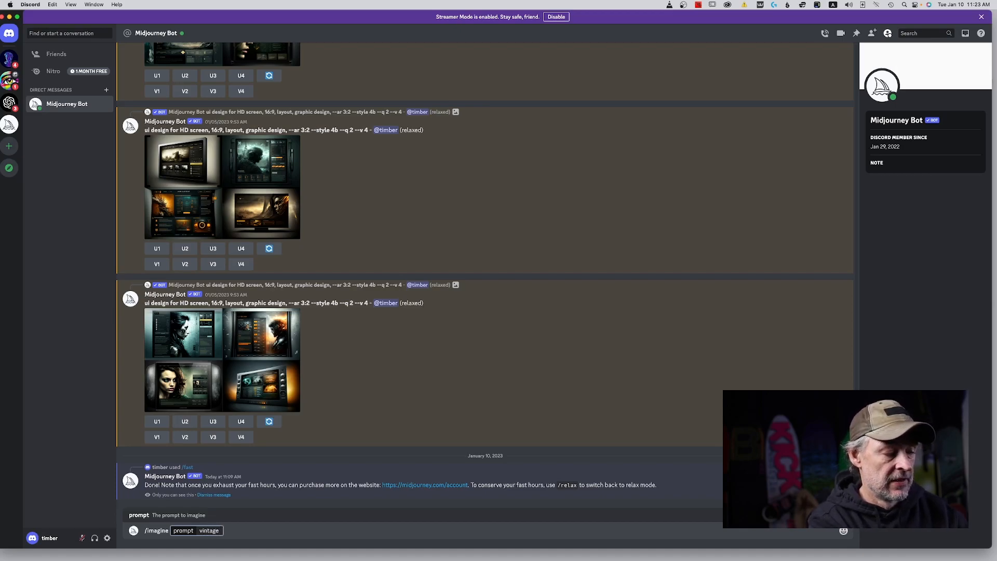
text( vermont)
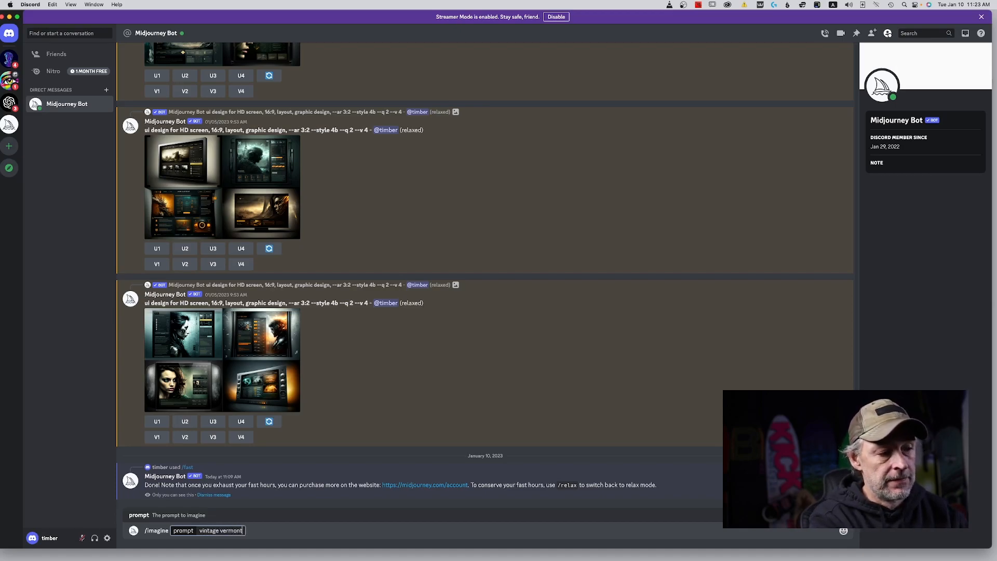
text( t)
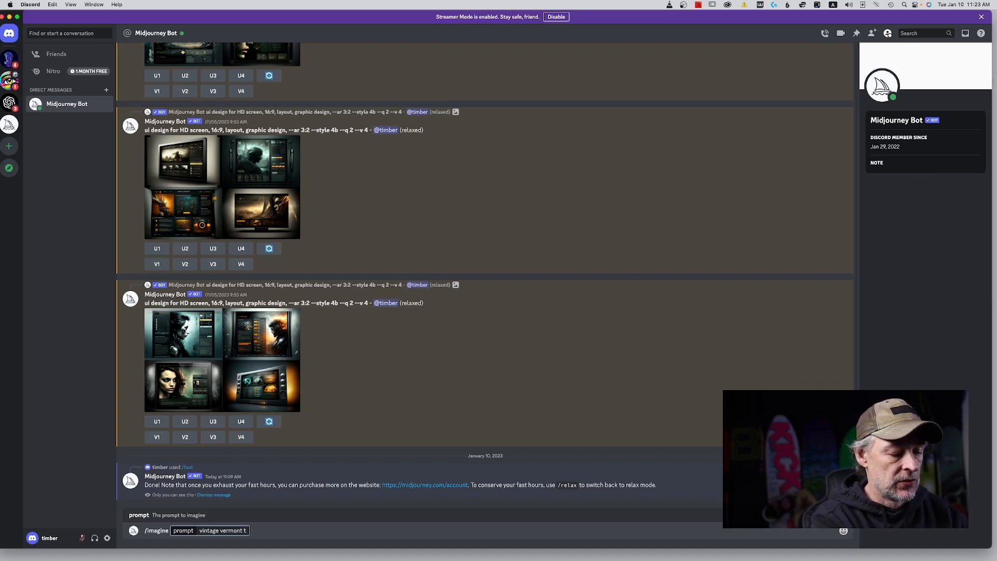
text(ourism poster)
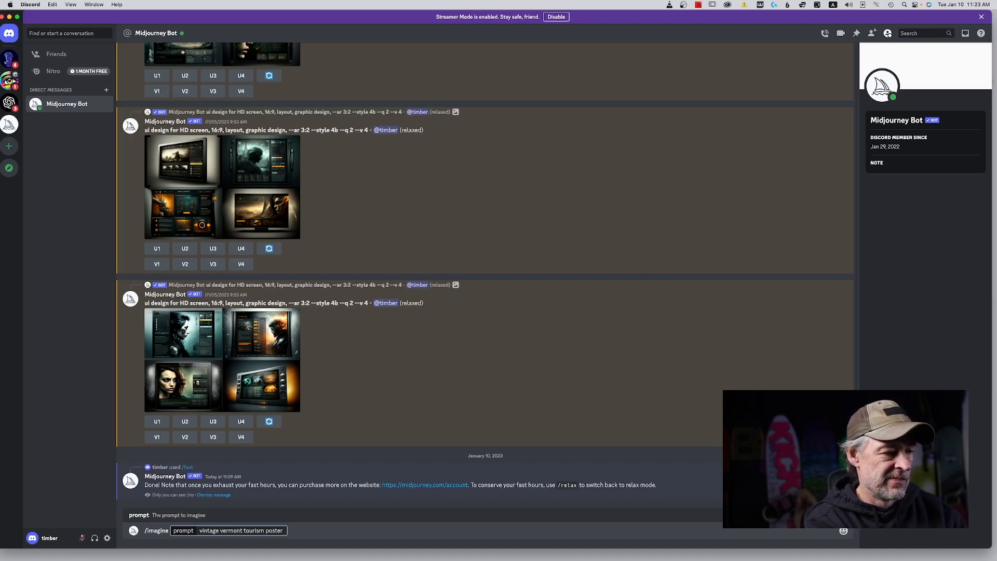
text(, winter)
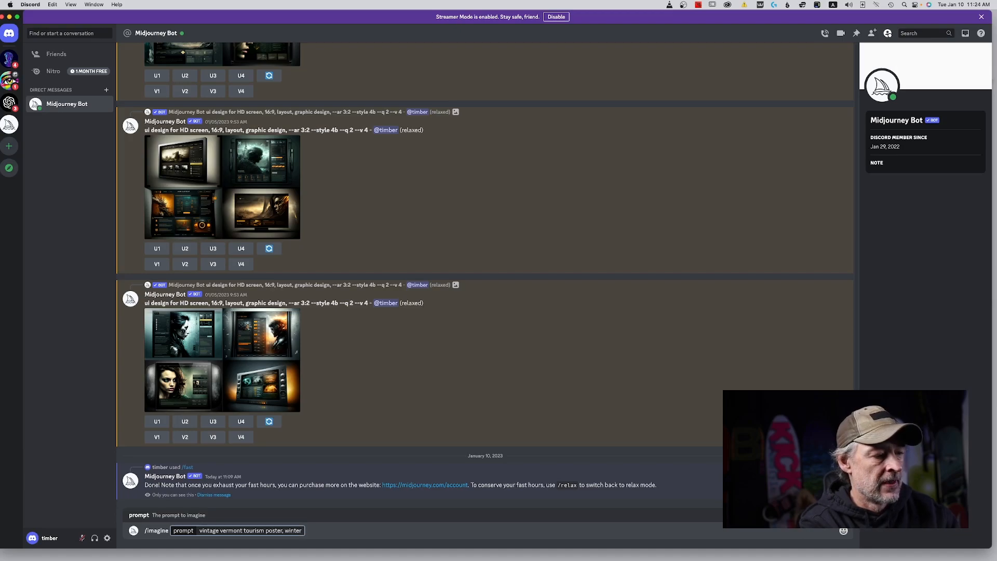
text(--)
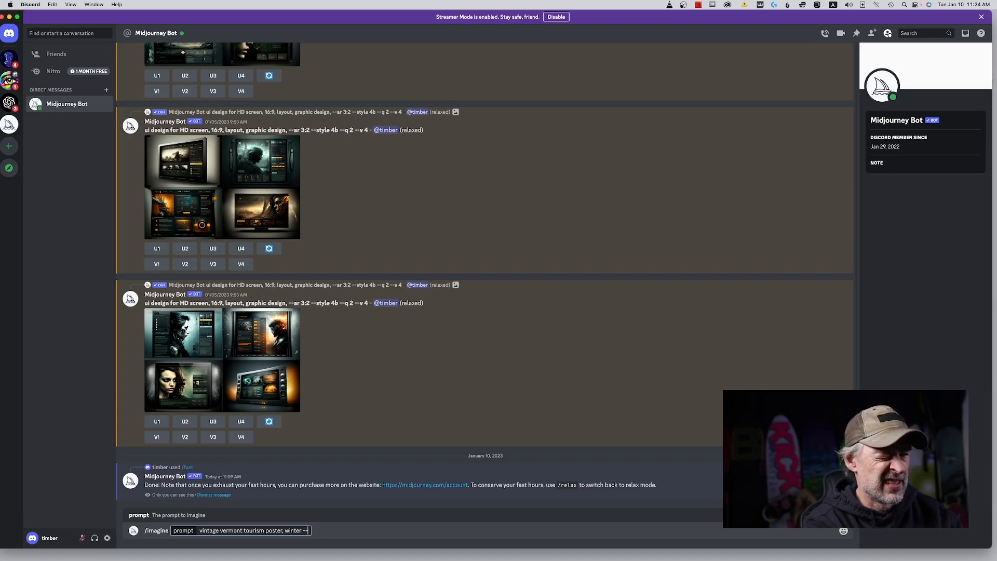
text(portrait)
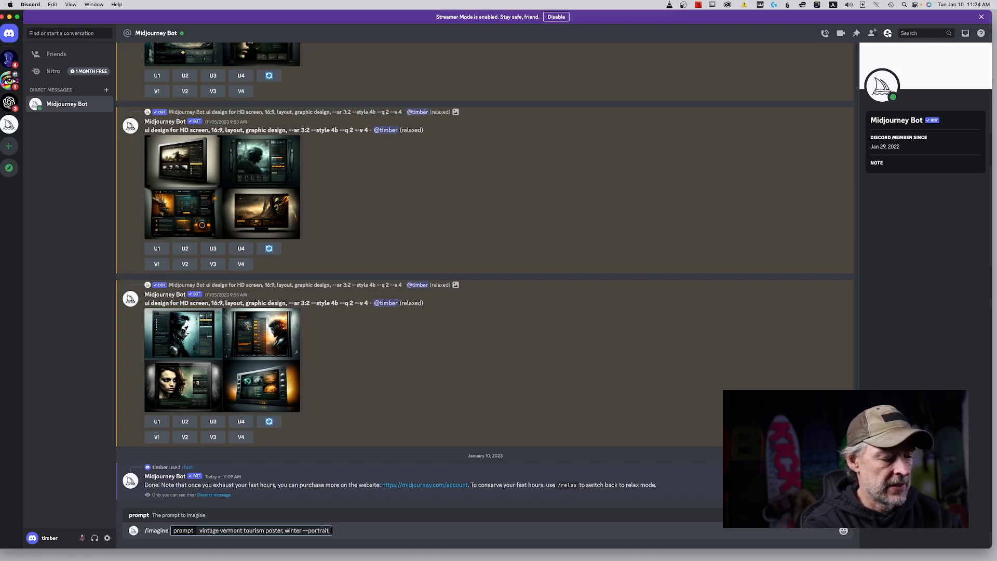
text(4b)
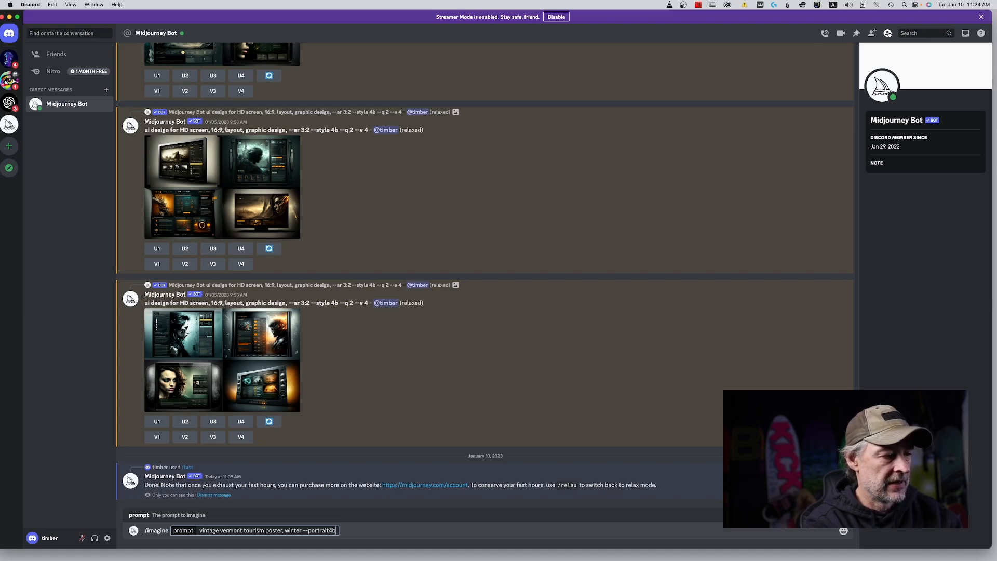
key(Return)
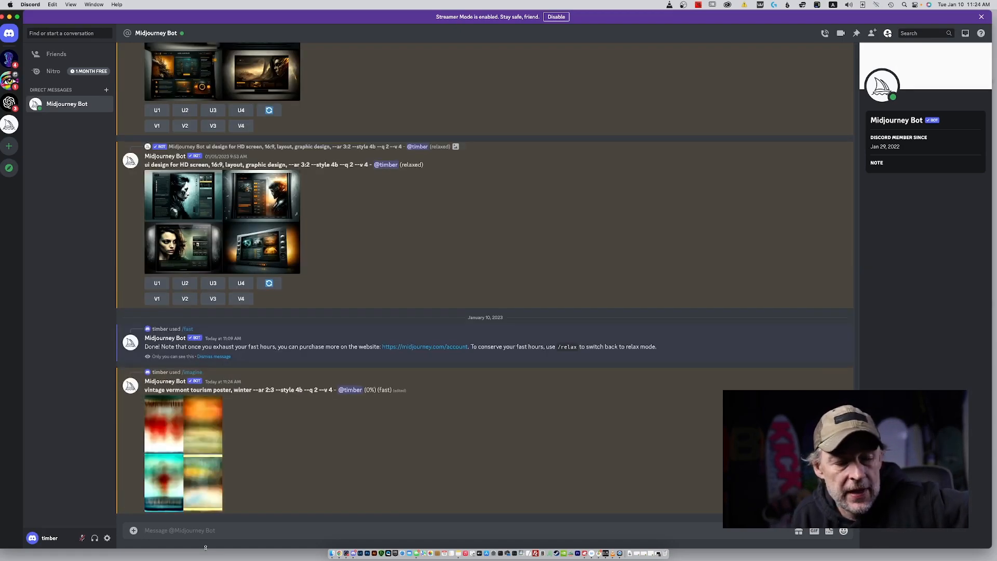
Step: View the finished poster grid enlarged, and request an upscale of its fourth image
click(210, 447)
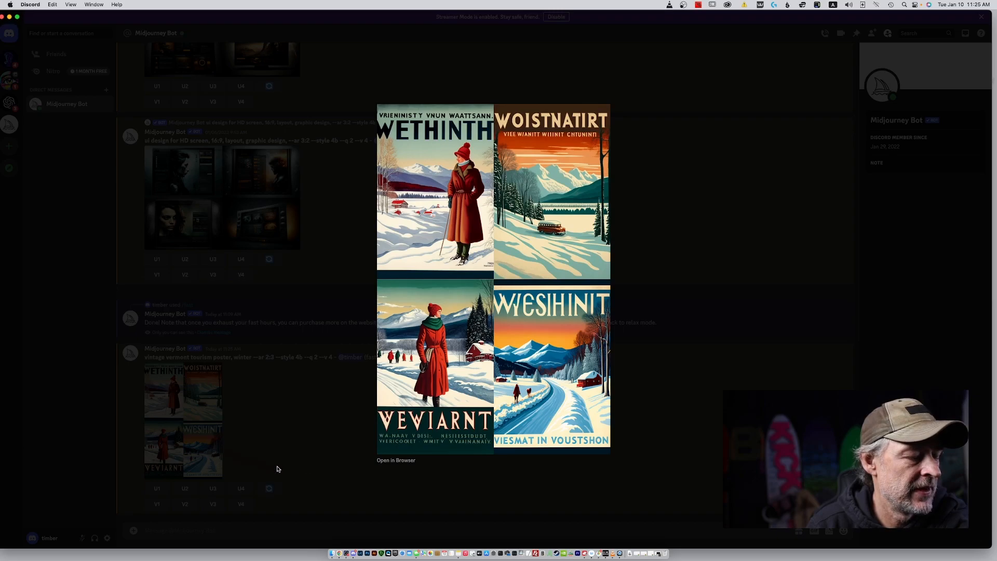
click(549, 481)
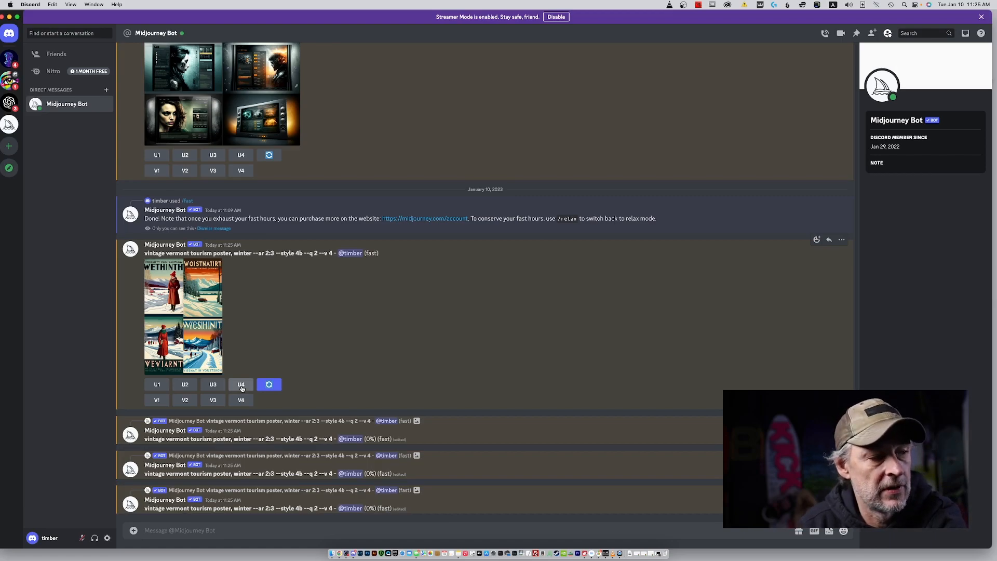
click(241, 387)
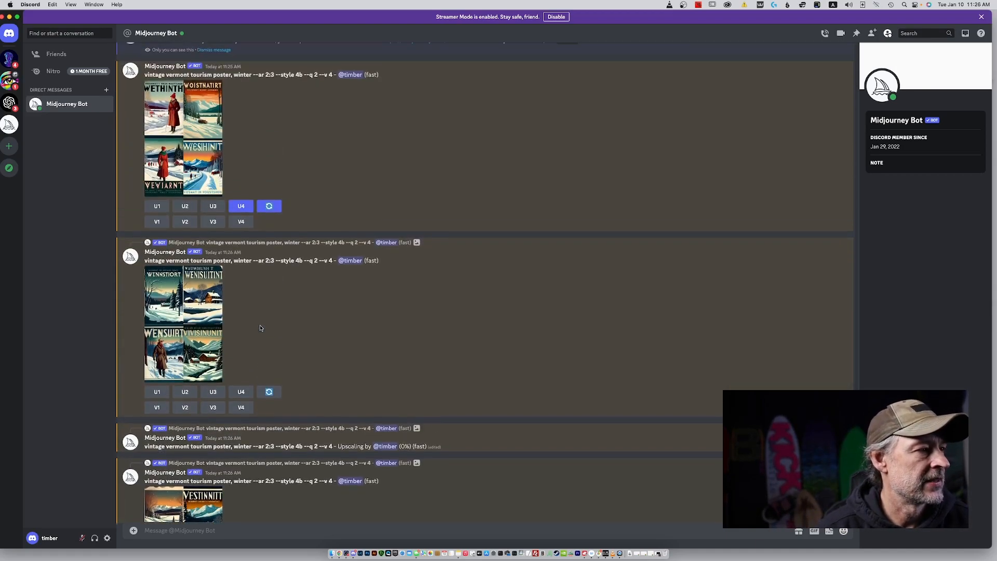
Step: Examine each of the three rerolled winter poster grids enlarged, one after another
scroll(260, 328, up, 3)
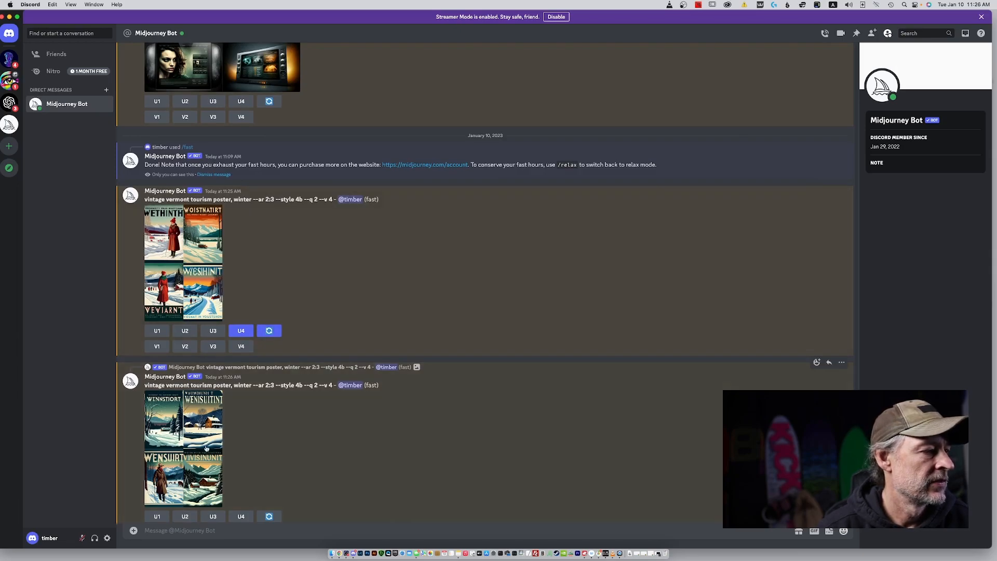
click(201, 456)
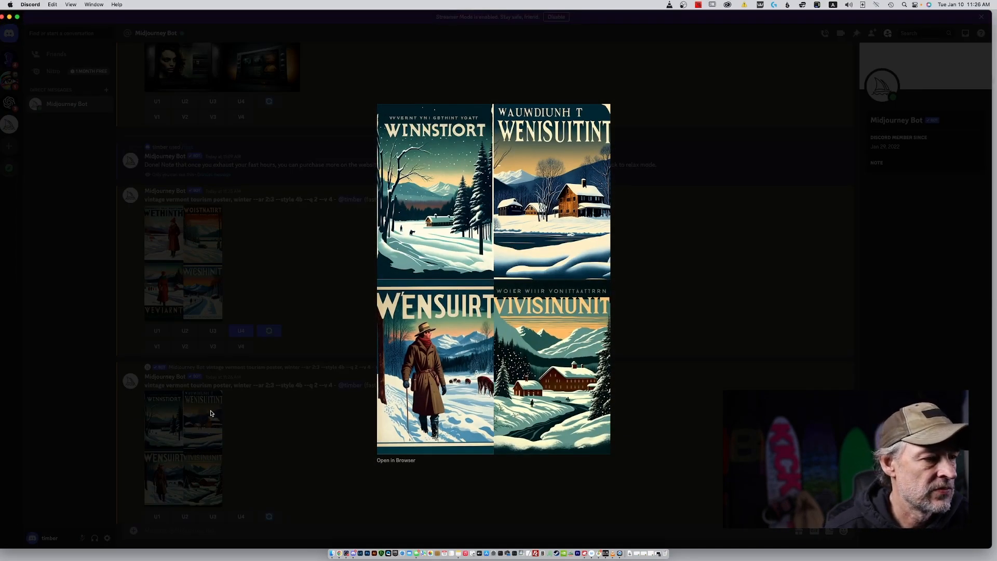
click(671, 414)
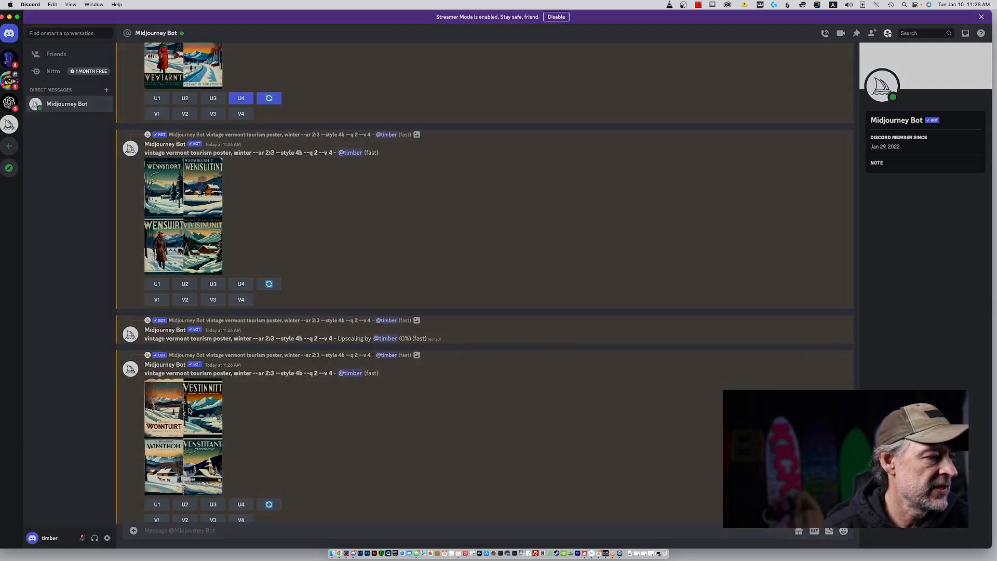
click(189, 411)
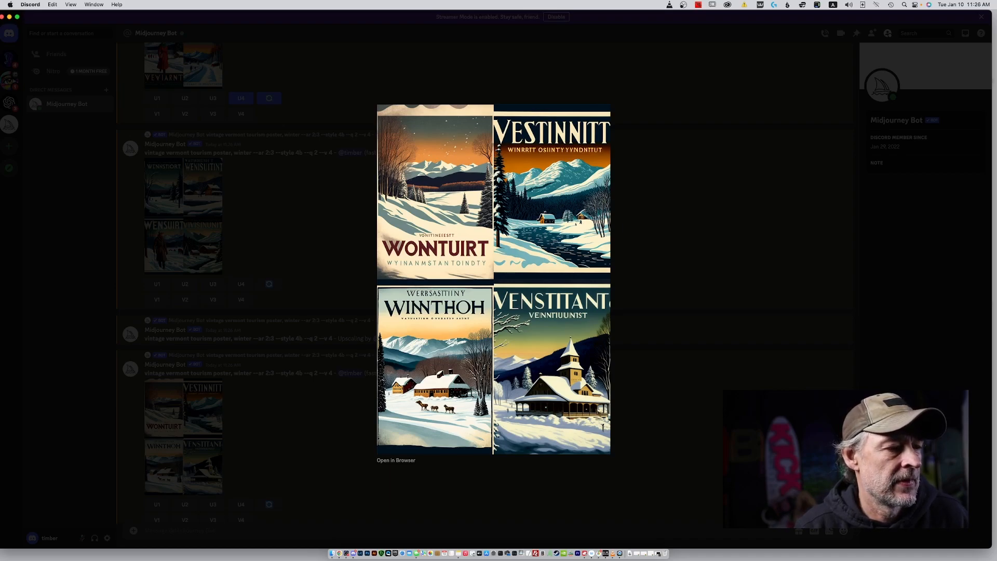
key(Escape)
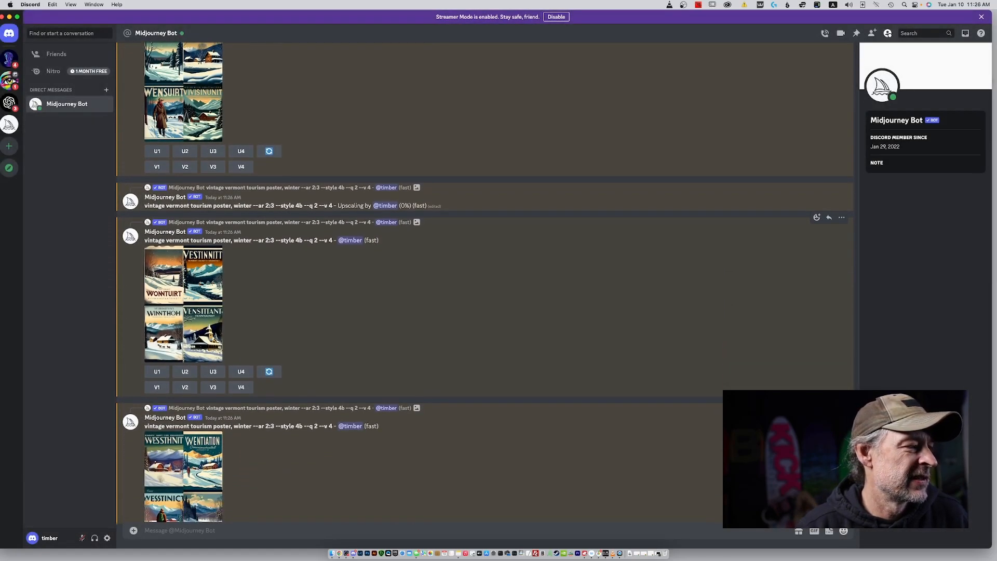
click(206, 464)
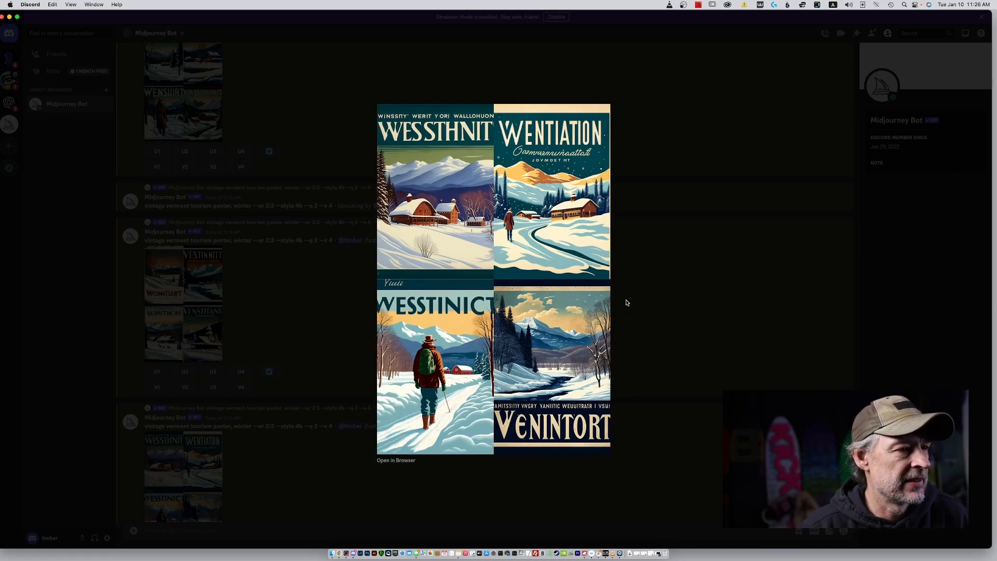
click(652, 314)
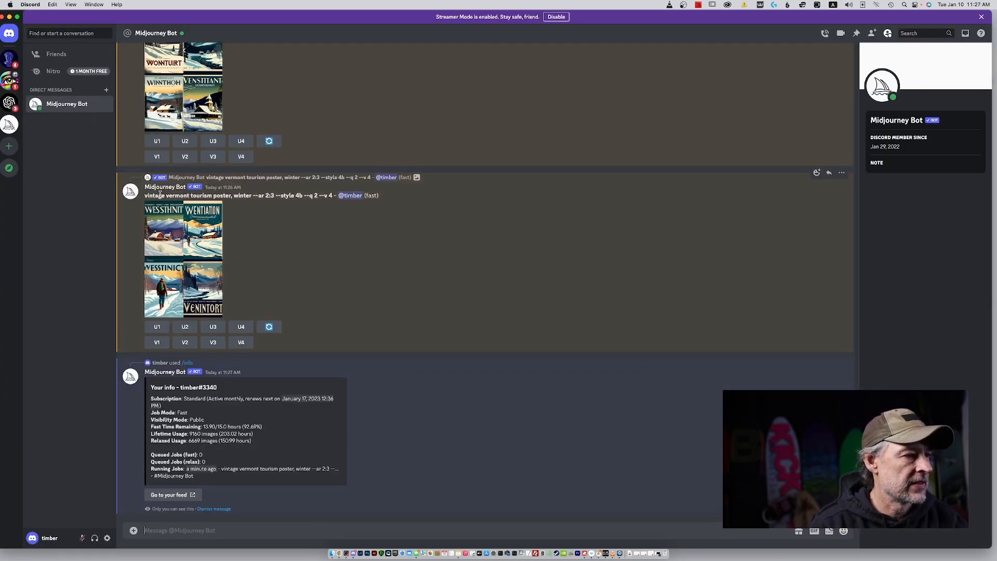
Step: Copy the full prompt with its parameters from the latest poster grid, leaving the message field empty
drag(145, 194, 333, 193)
key(super+c)
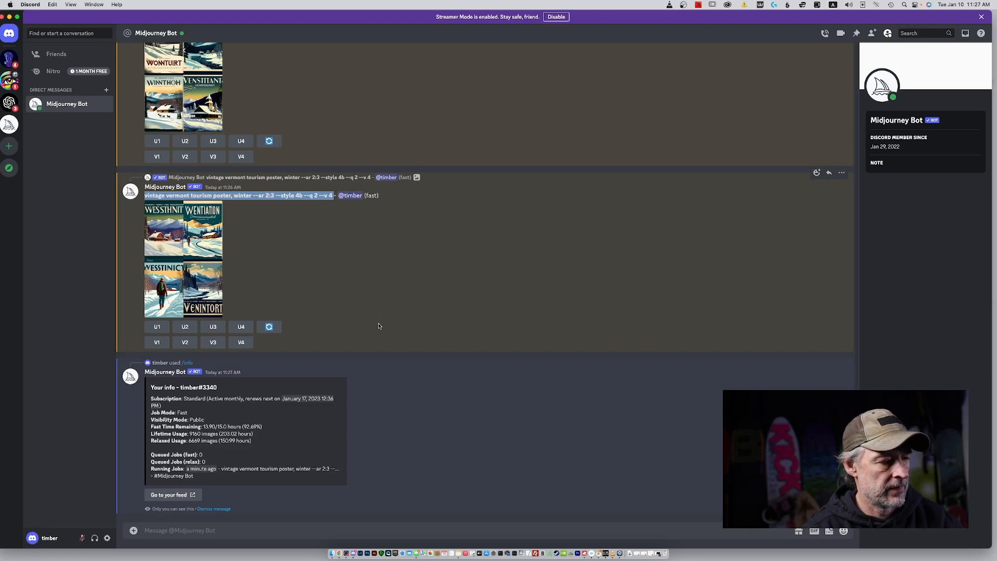
click(338, 531)
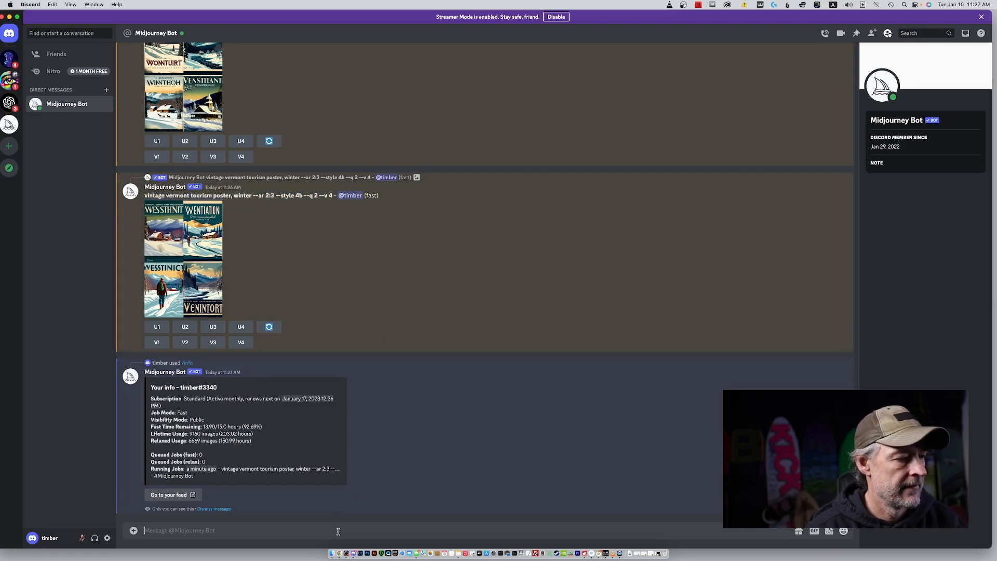
key(super+v)
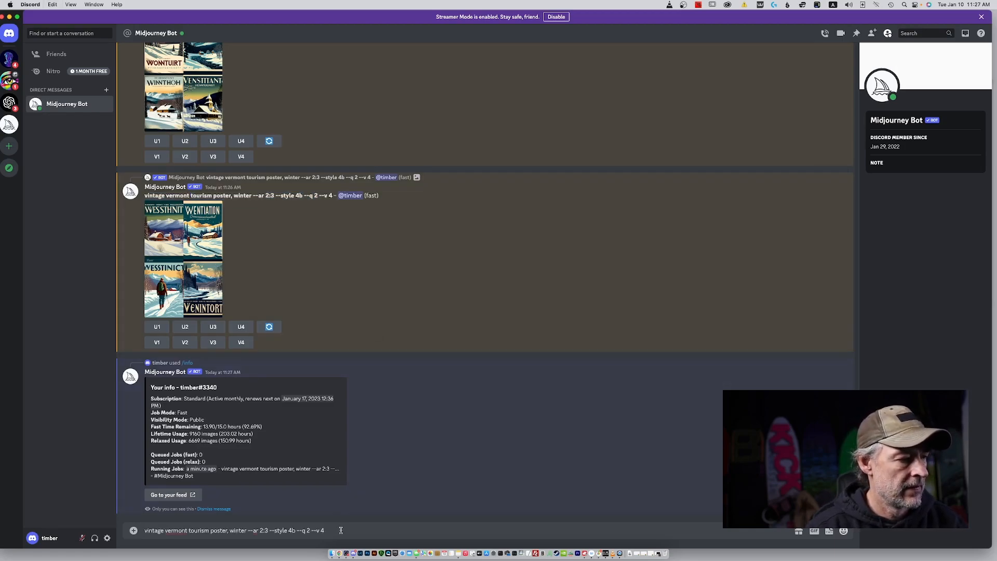
key(super+a)
key(super+c)
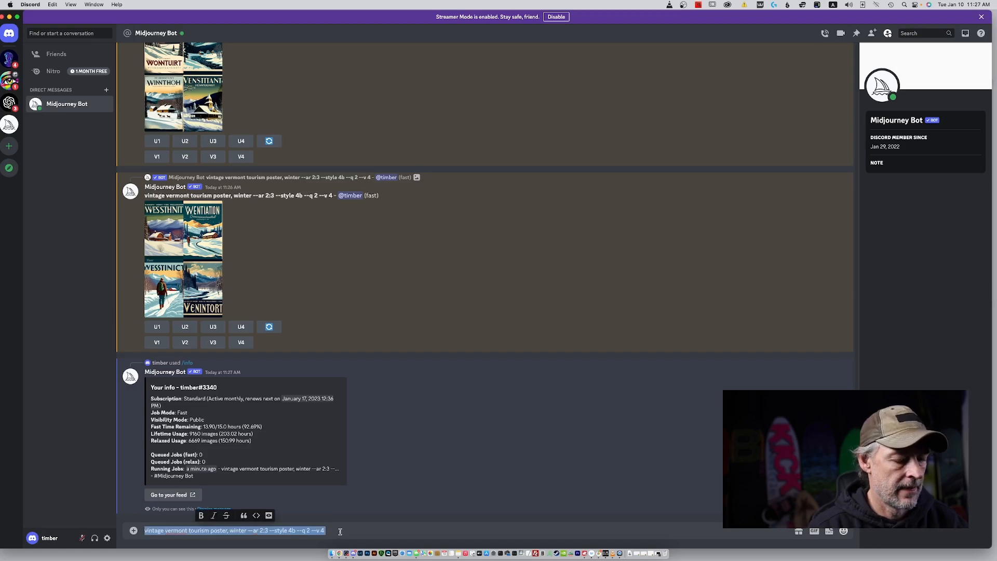
key(BackSpace)
Step: Start a new /imagine command with the copied prompt "vintage vermont tourism poster, winter --ar 2:3 --style 4b --q 2 --v 4"
text(/i)
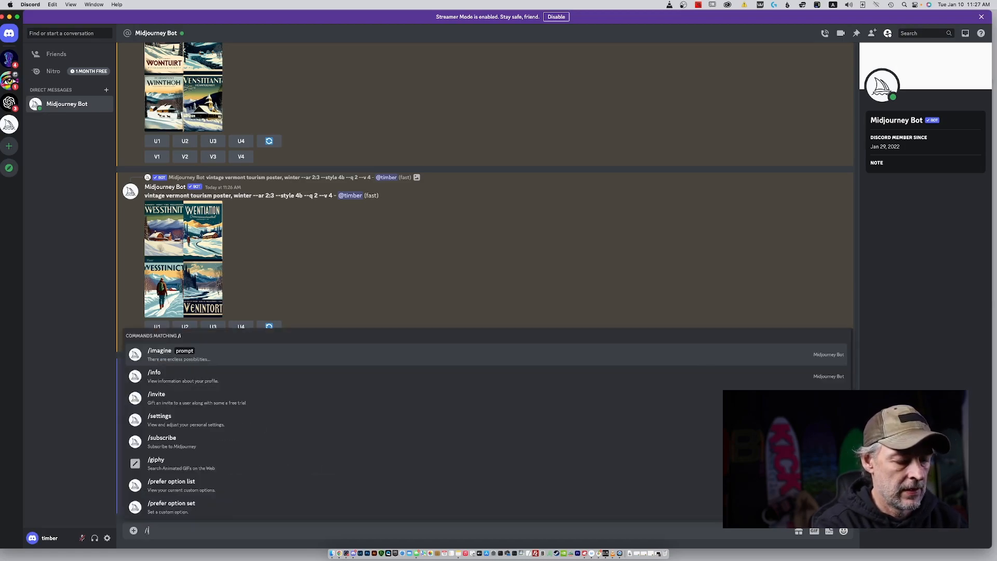
text(mg)
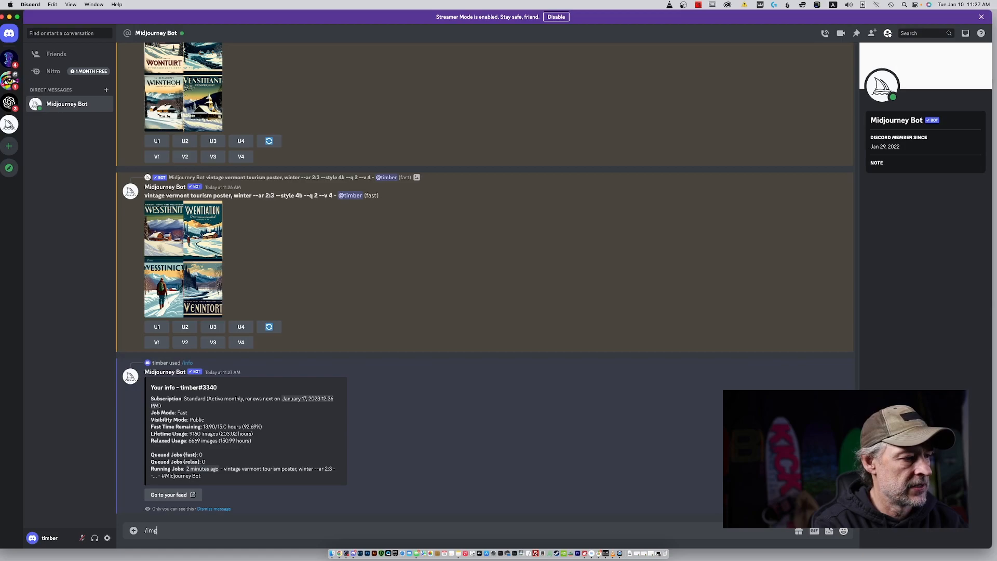
key(BackSpace)
key(Tab)
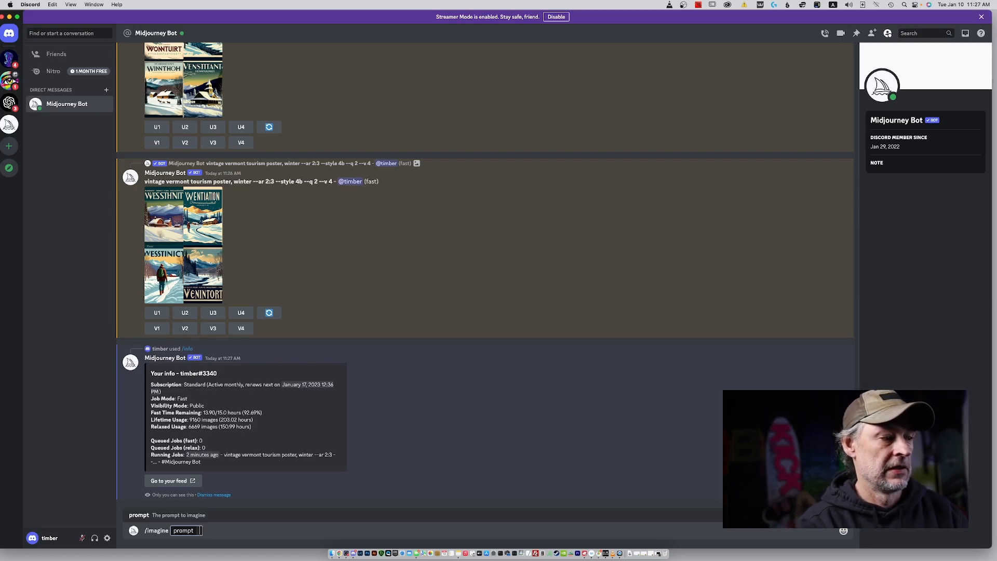
key(super+v)
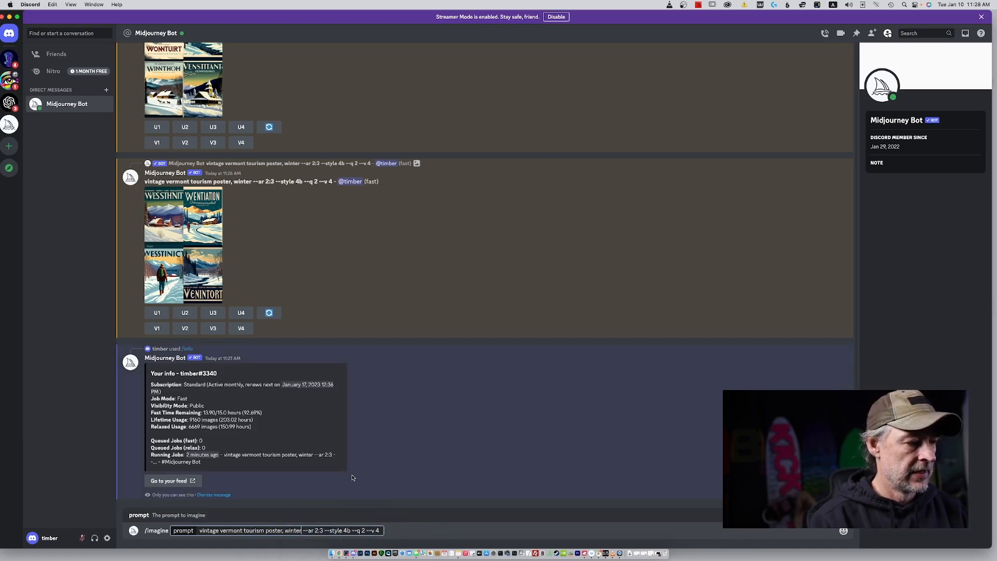
Step: Add the colours red, white, blue and dark green after "winter" in the /imagine prompt, before the parameters
text(,)
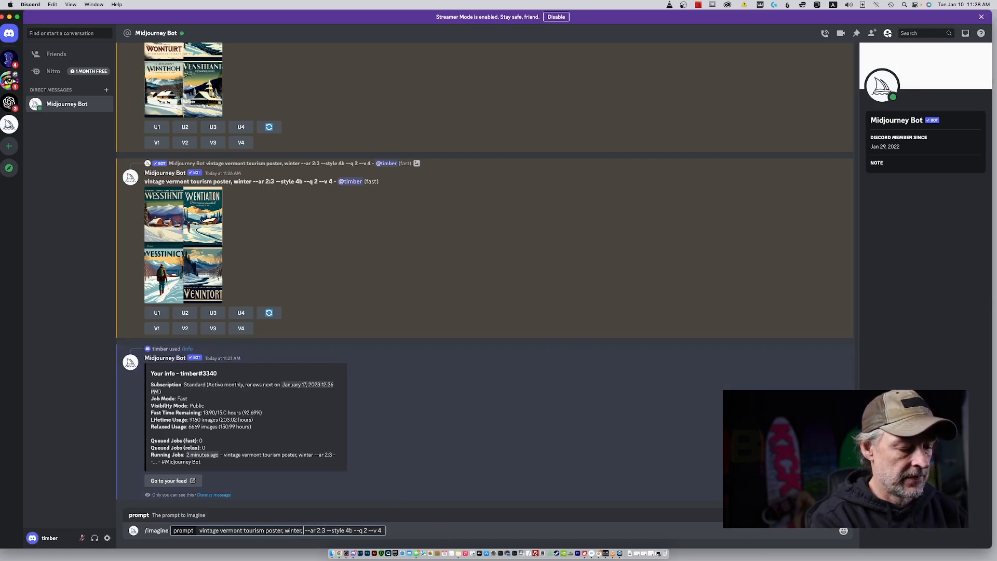
text(r)
key(BackSpace)
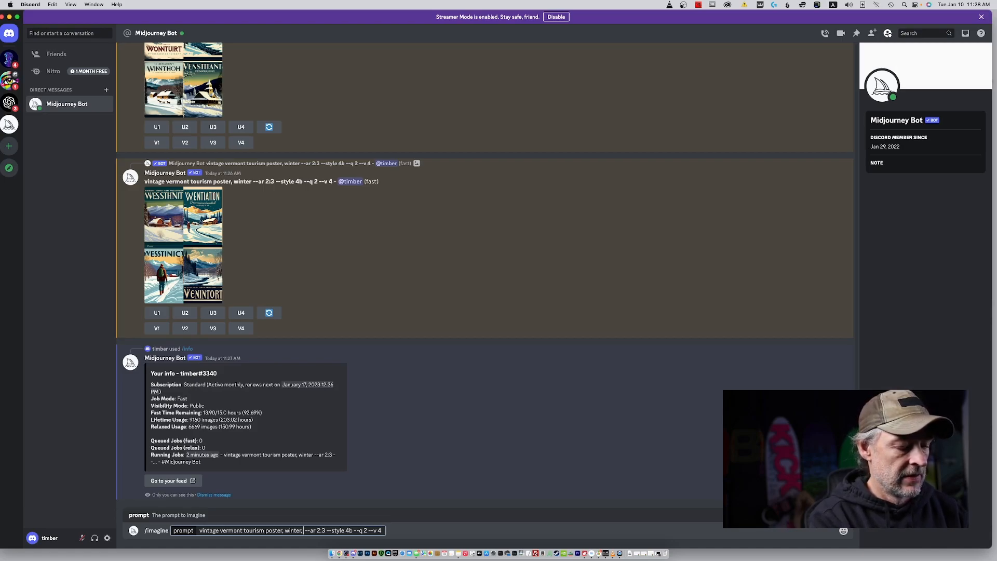
text(red)
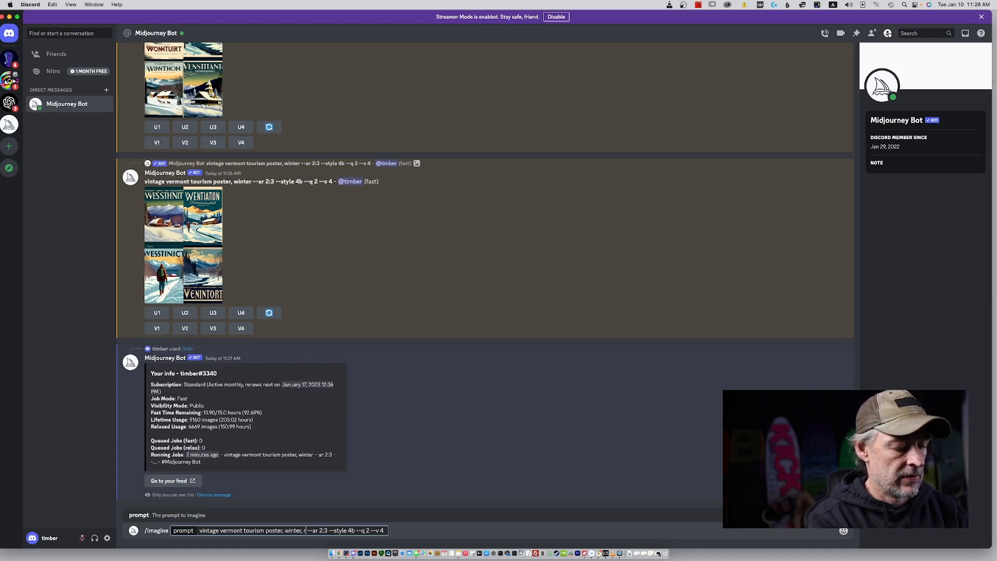
text(, white,)
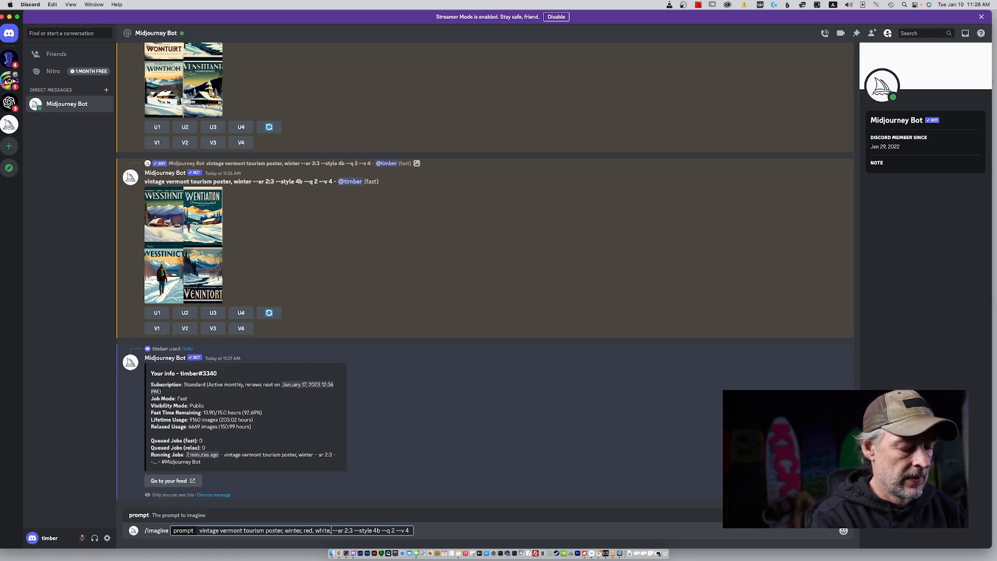
text(blue)
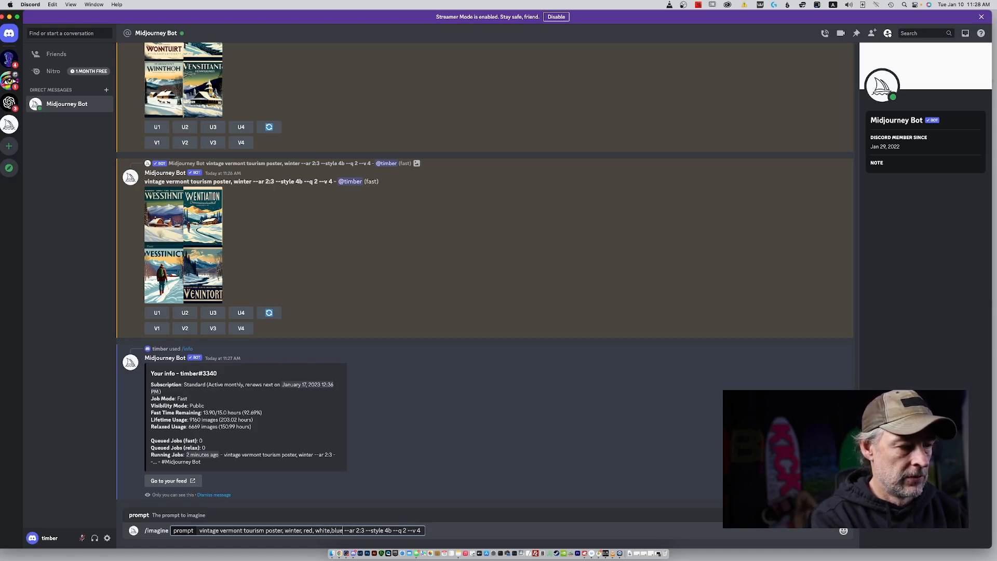
text(,)
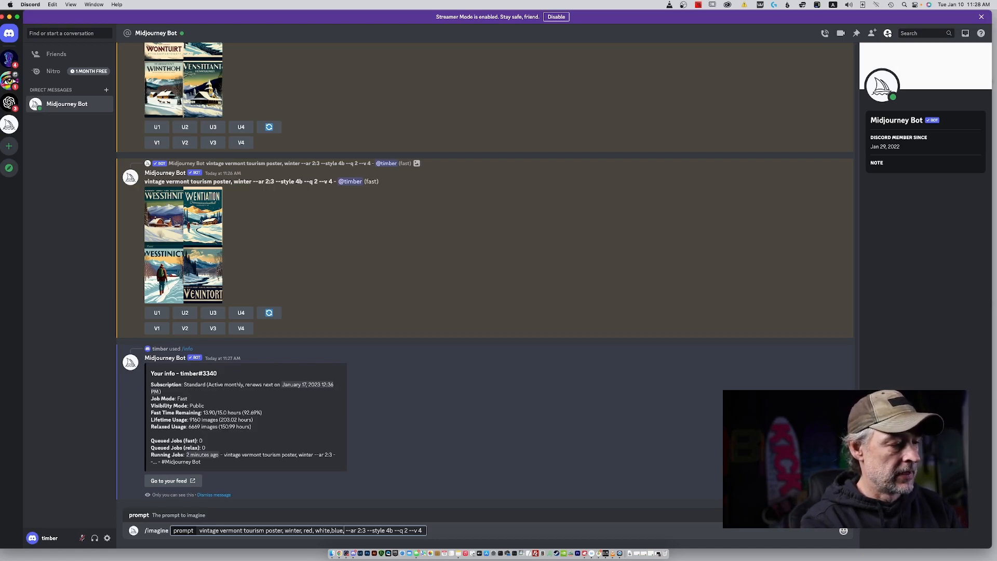
text(dark)
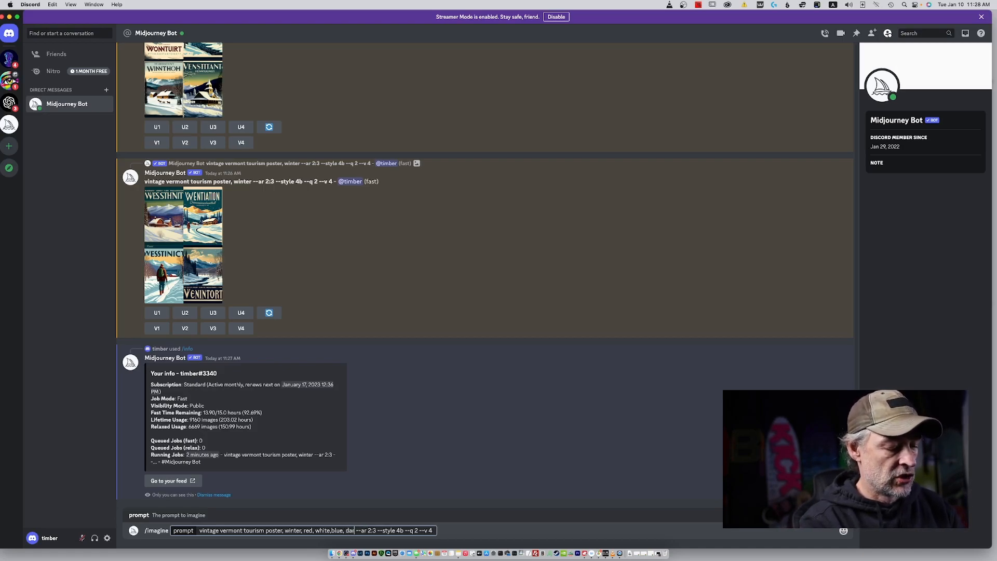
text( green,)
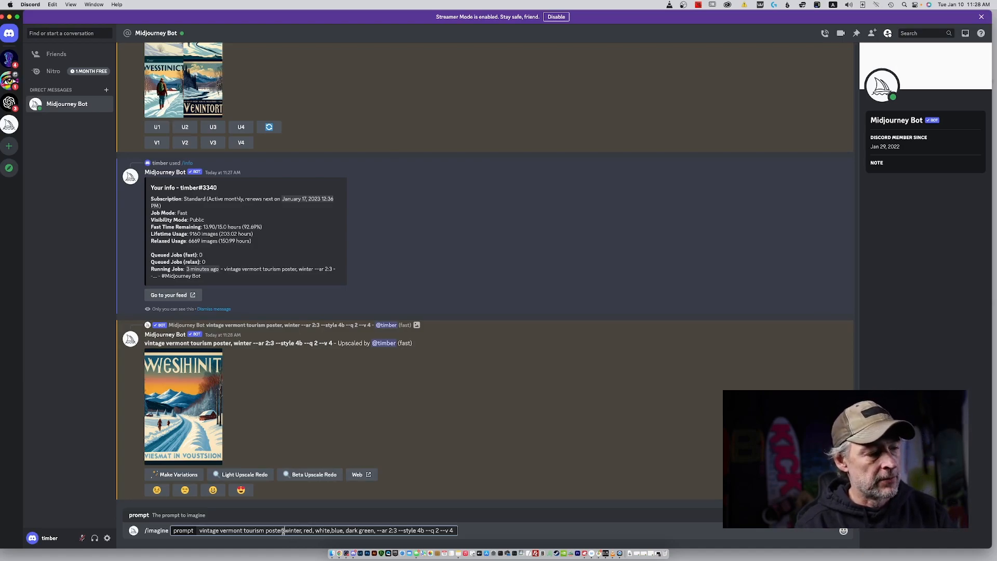
Step: View the finished covered bridge poster grid enlarged and close it again
click(201, 400)
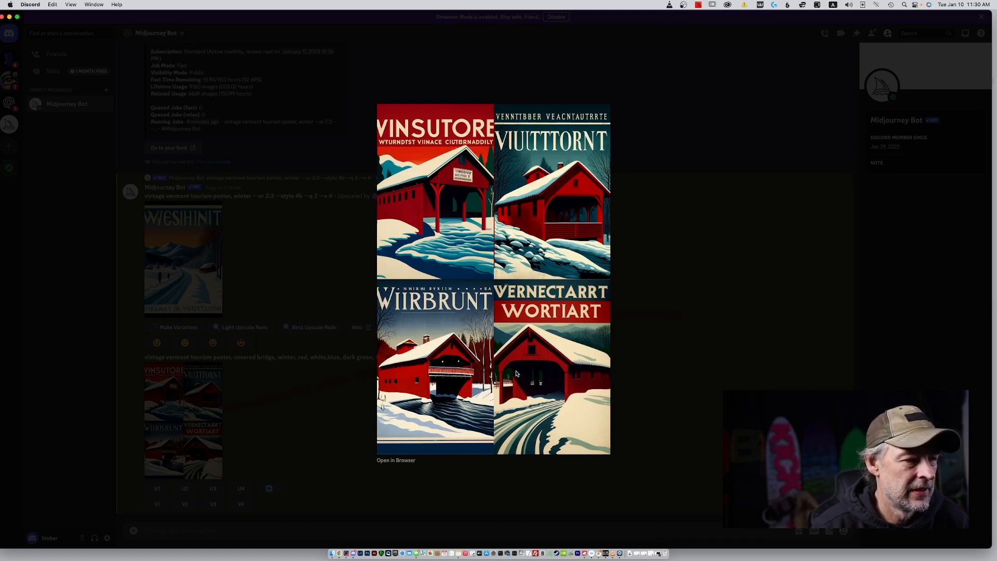
click(713, 420)
text(/)
key(Return)
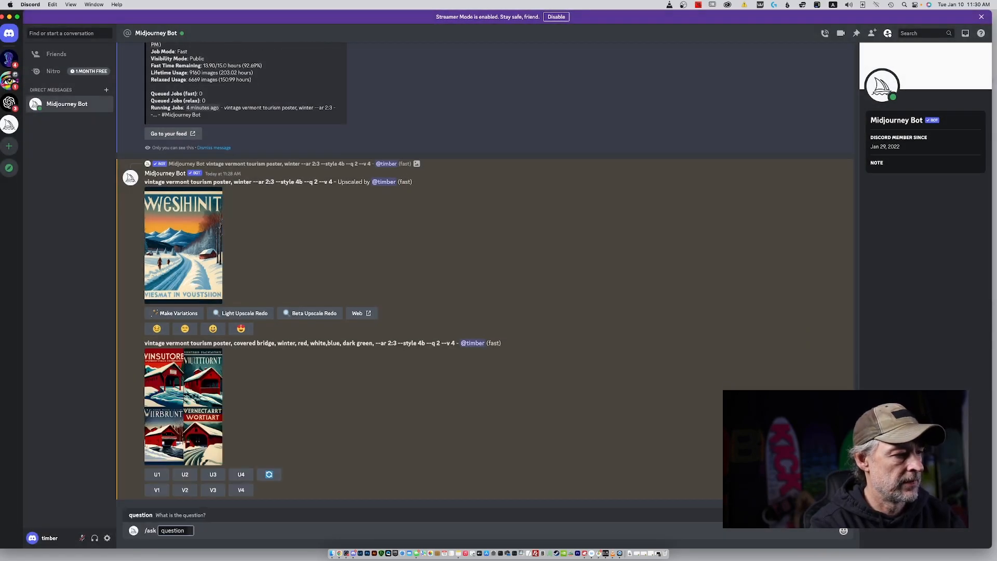
key(BackSpace)
key(BackSpace)
key(BackSpace)
key(BackSpace)
key(BackSpace)
key(BackSpace)
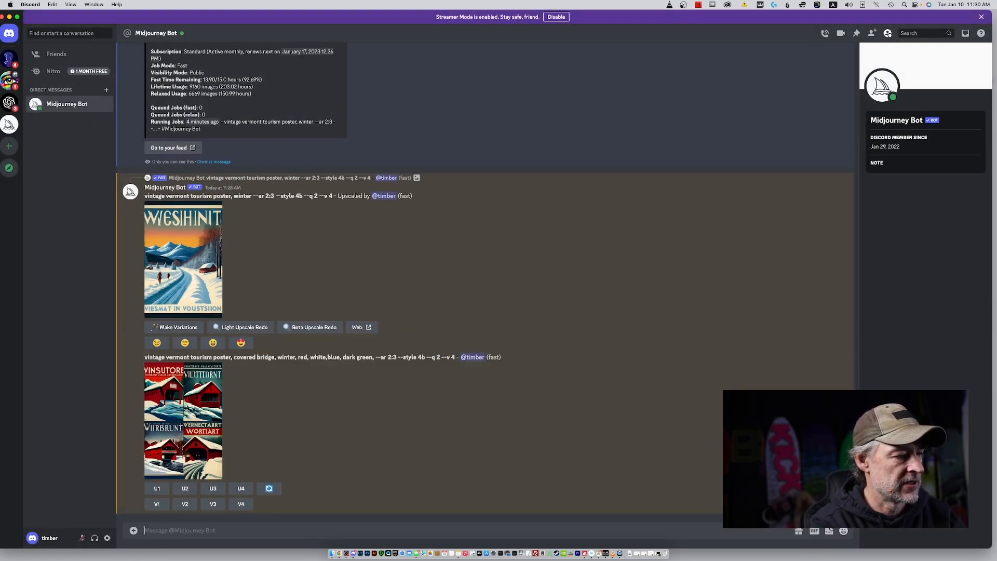
Step: Start a new /imagine command with the prompt "vintage vermont tourism poster, covered bridge, winter, red, white,blue, dark green, --ar 2:3 --style 4b --q 2 --v 4"
text(/i)
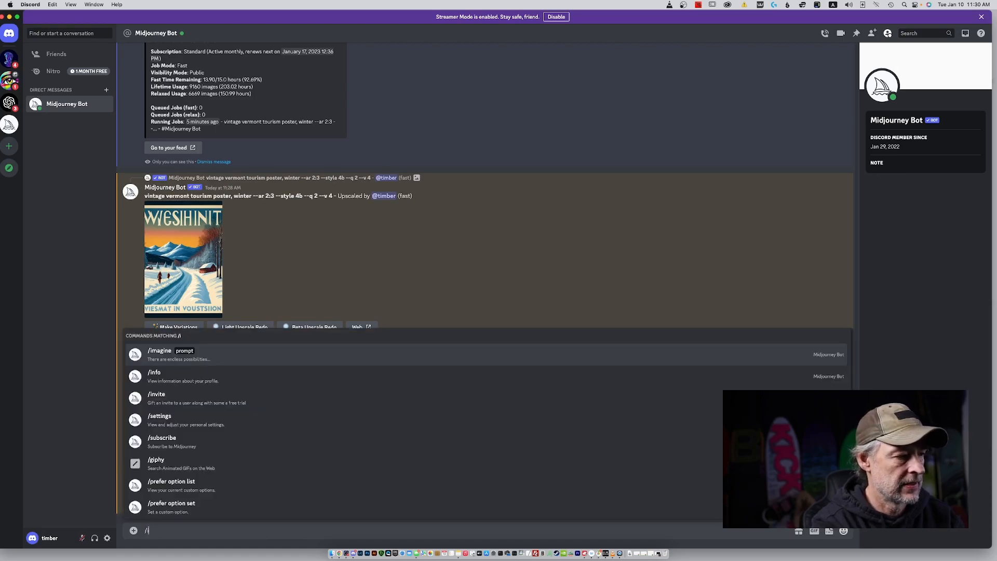
key(Return)
text(vintage vermont tourism poster, covered bridge, winter, red, white,blue, dark green, --ar 2:3 --style 4b --q 2 --v 4)
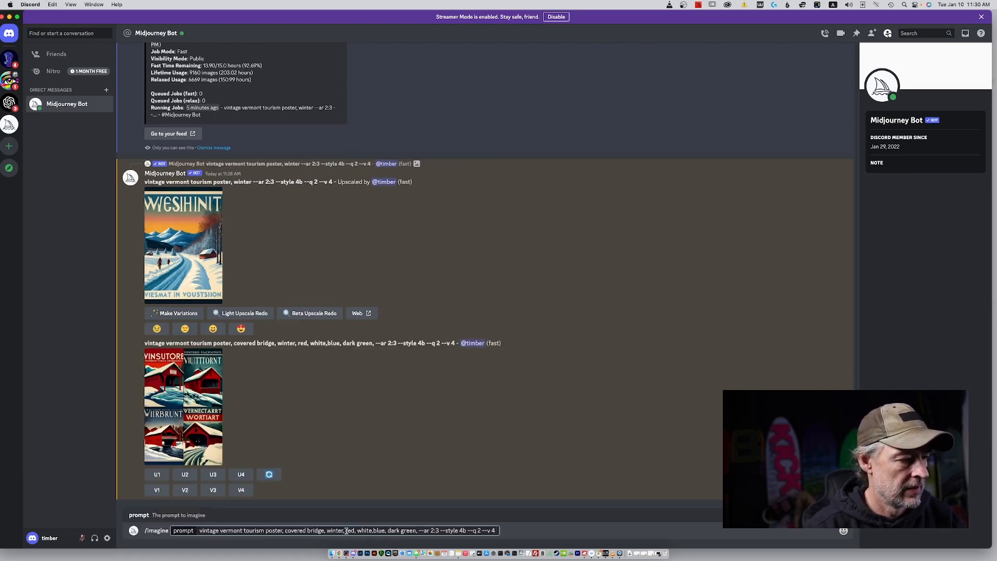
Step: Change the prompt's colours to "vibrant red" and "vibrant blue", and submit the /imagine command
click(345, 530)
text(vibrant)
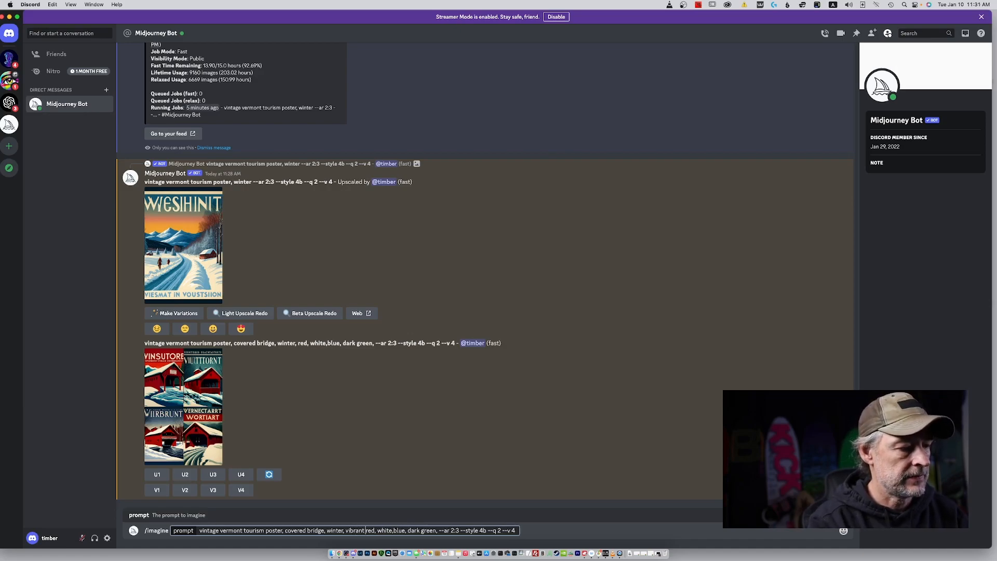
click(394, 530)
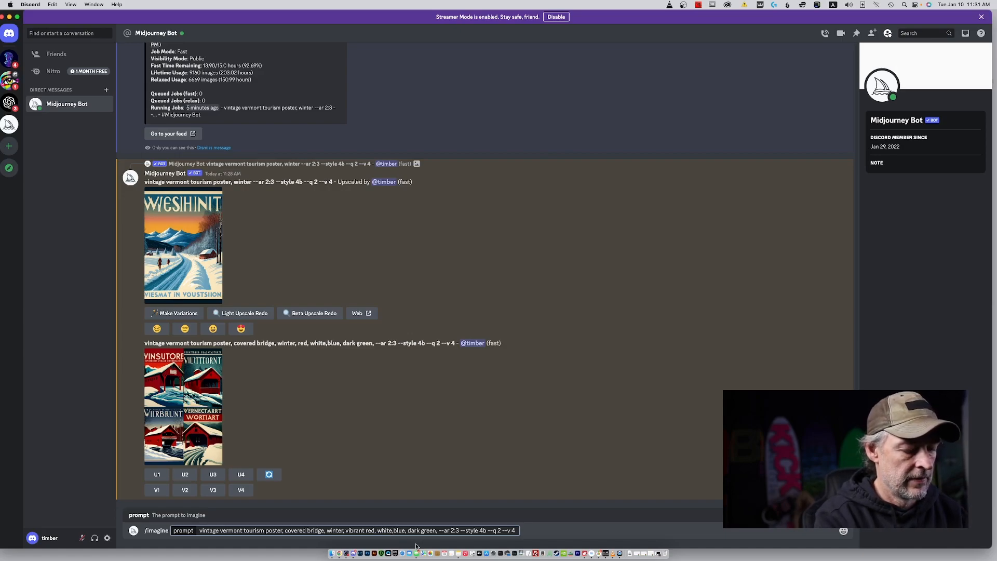
text(vibrant)
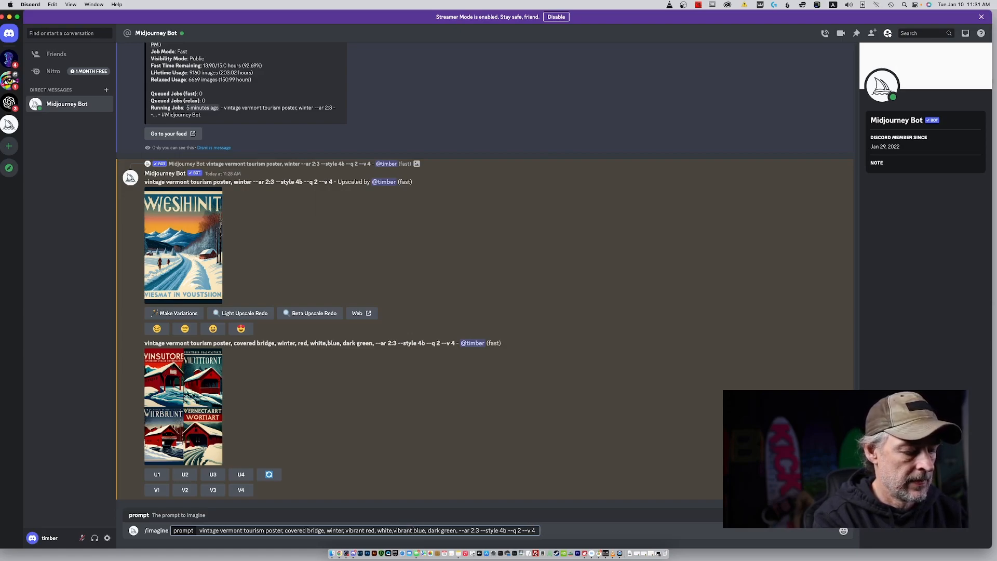
key(Return)
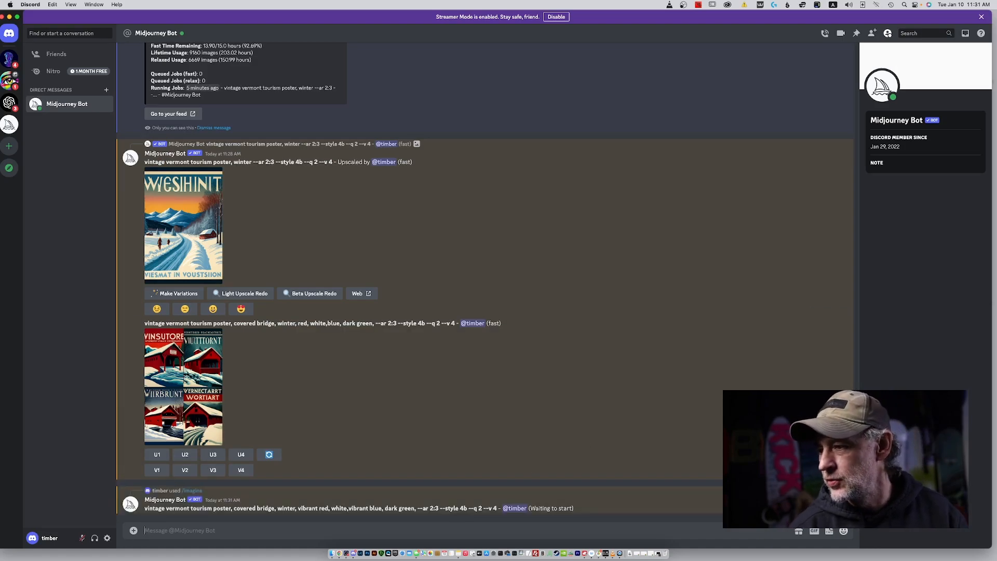
text(/i)
key(BackSpace)
key(BackSpace)
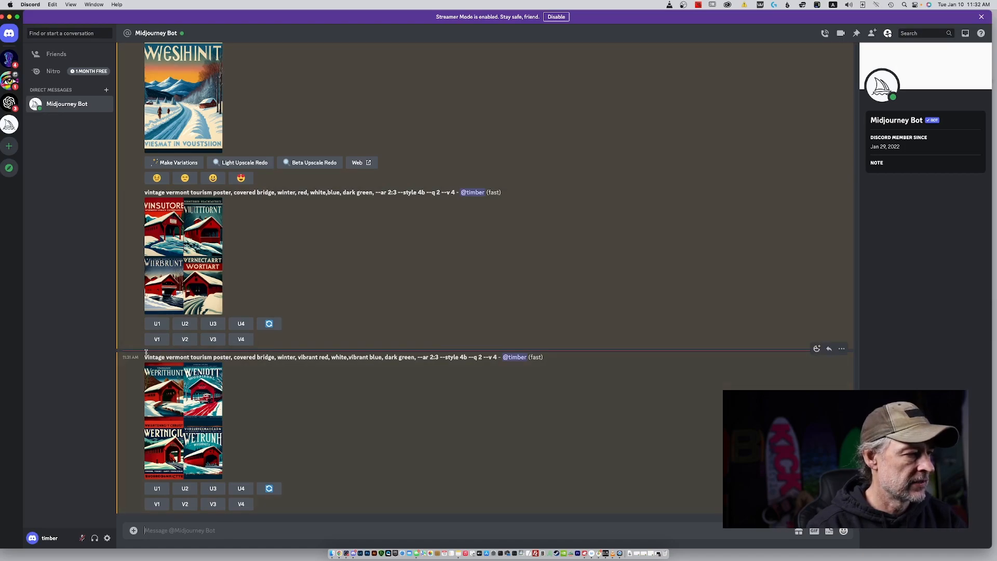
Step: Put the original covered bridge prompt with its parameters into the message field and change its blue to "cobalt blue"
drag(144, 356, 497, 358)
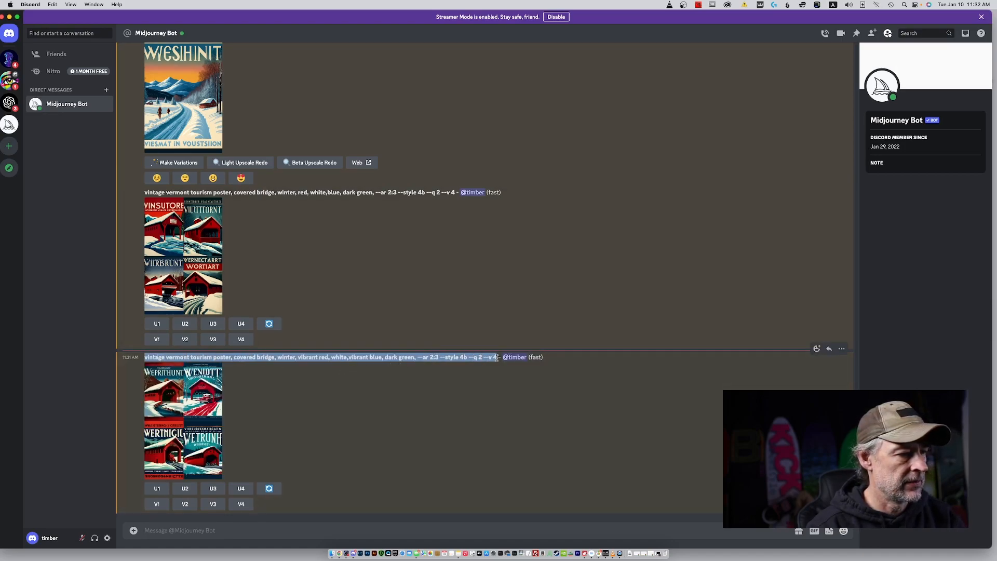
text(vintage vermont tourism poster, covered bridge, winter, red, white,blue, dark green, --ar 2:3 --style 4b --q 2 --v 4)
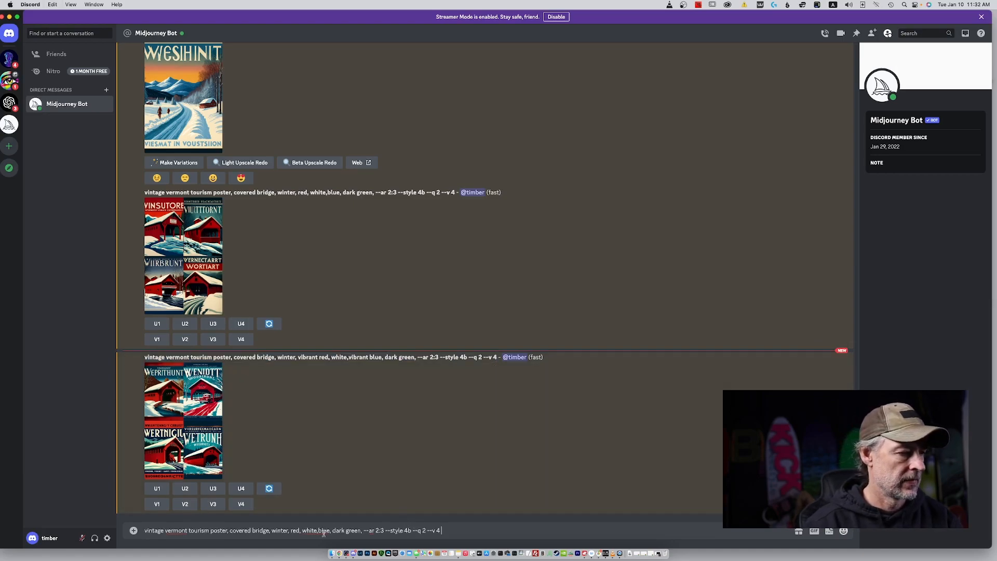
click(316, 530)
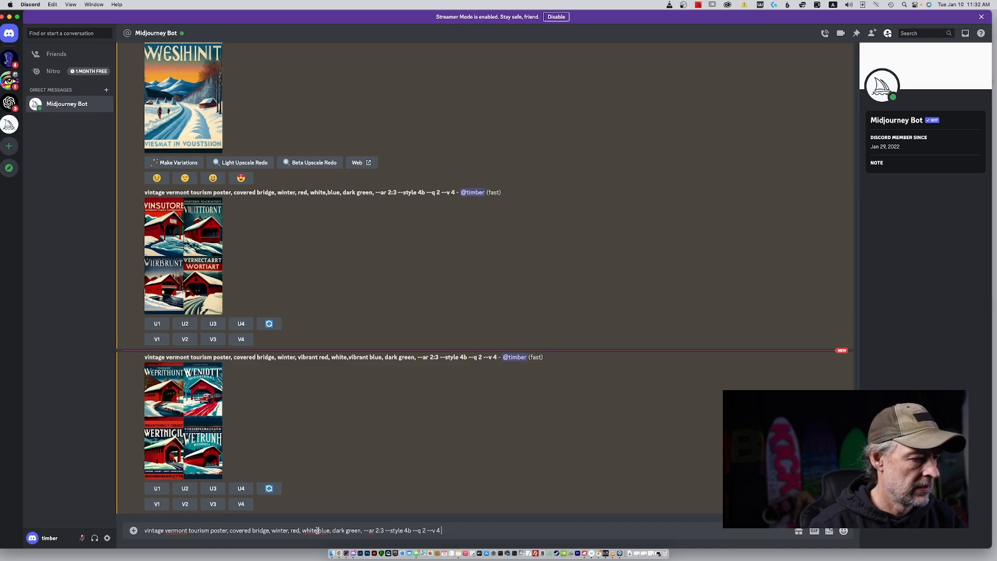
text(cobalt )
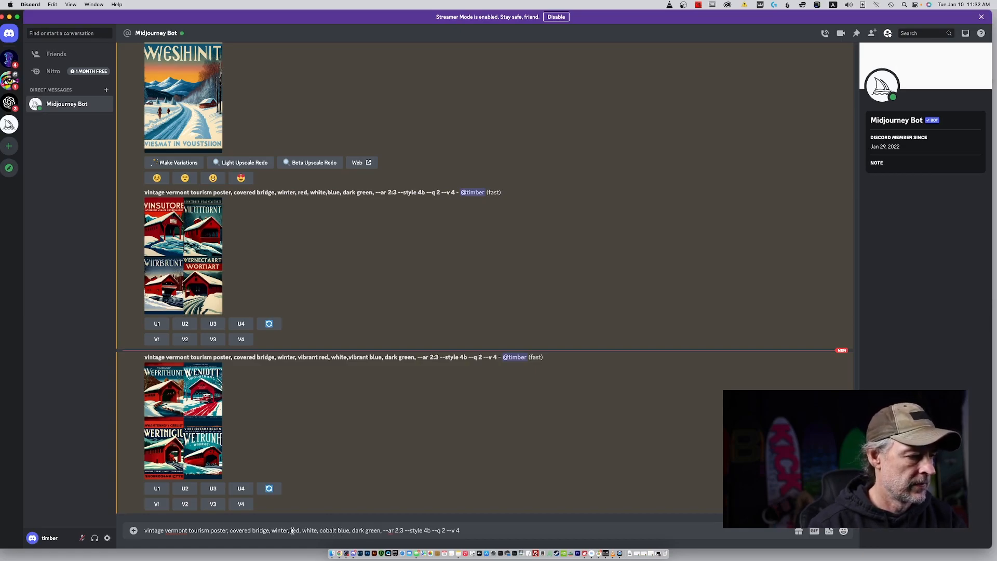
Step: Change the red in the prompt to "saturated red" and send the message
text(s)
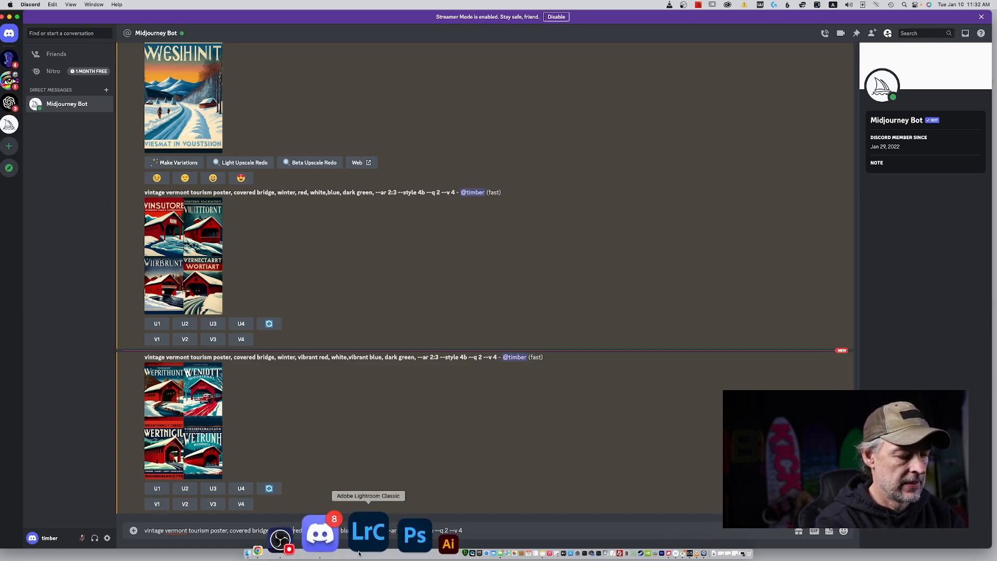
text(atura)
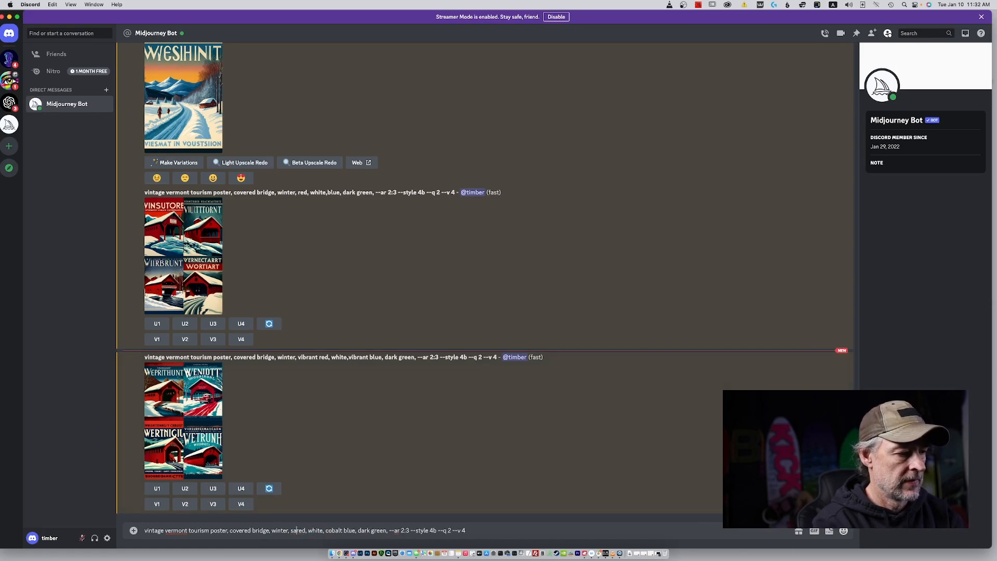
text(ted)
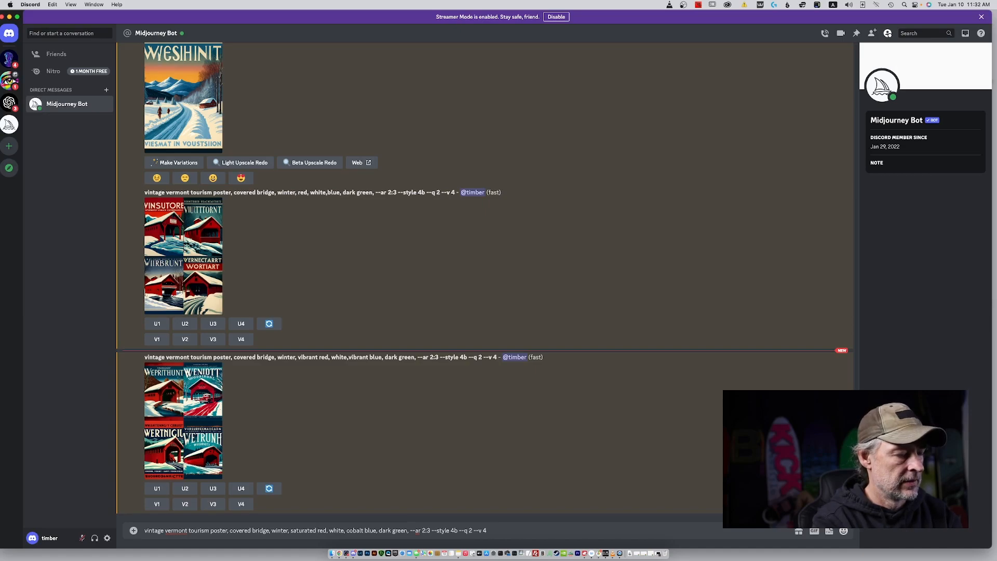
key(Return)
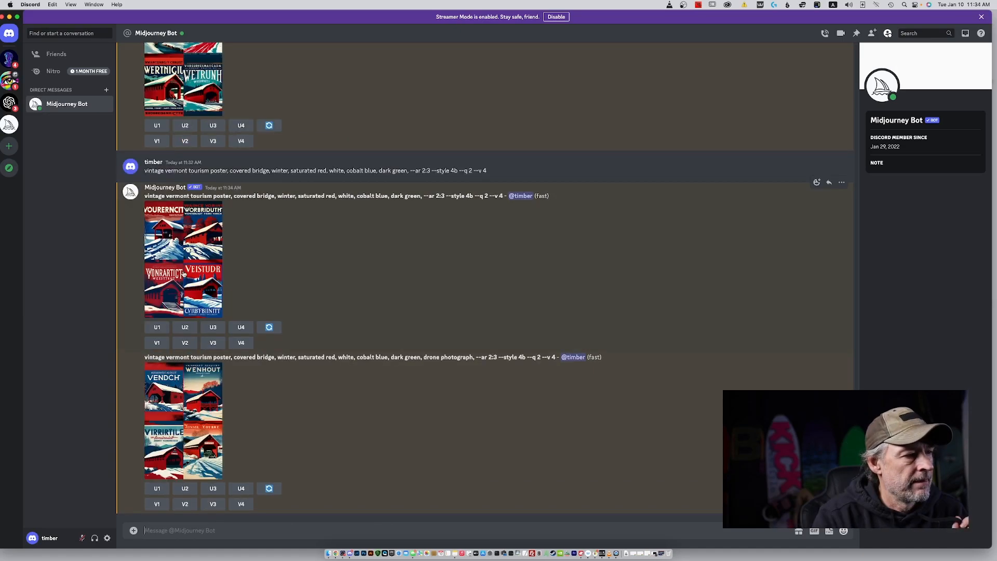
Step: View the saturated red and cobalt blue poster grid without "drone photograph" enlarged, and request an upscale of its third image
click(184, 260)
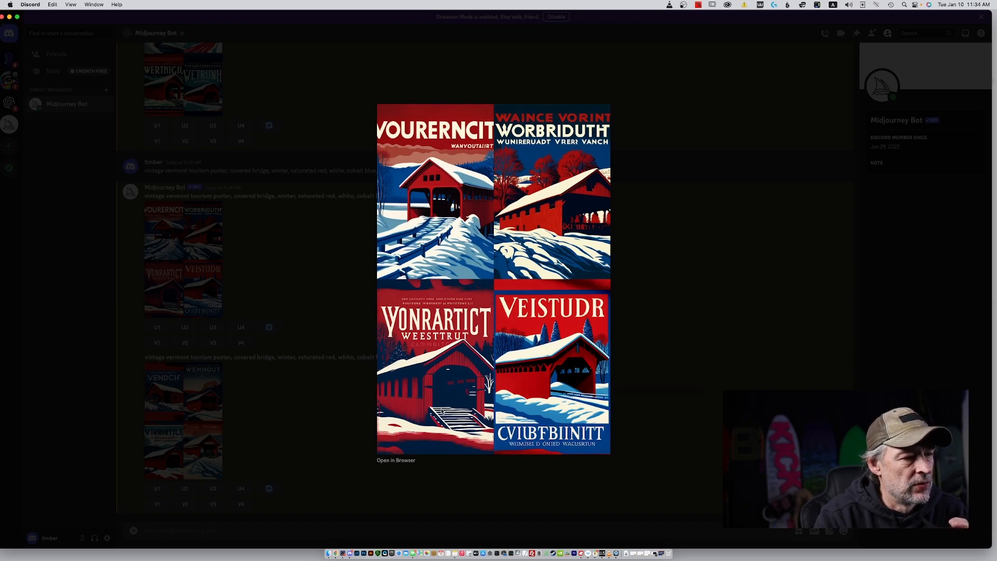
click(691, 377)
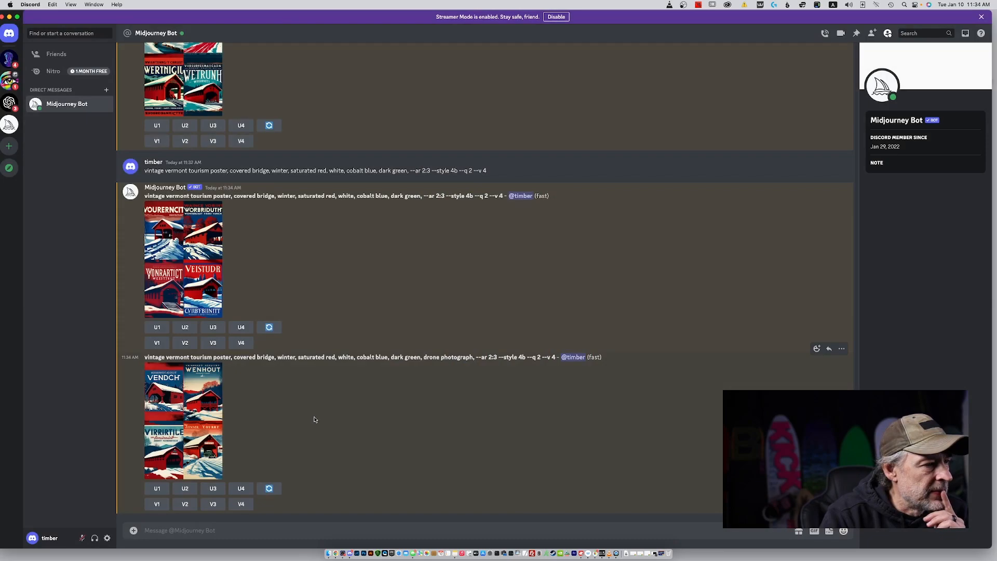
click(198, 303)
click(540, 309)
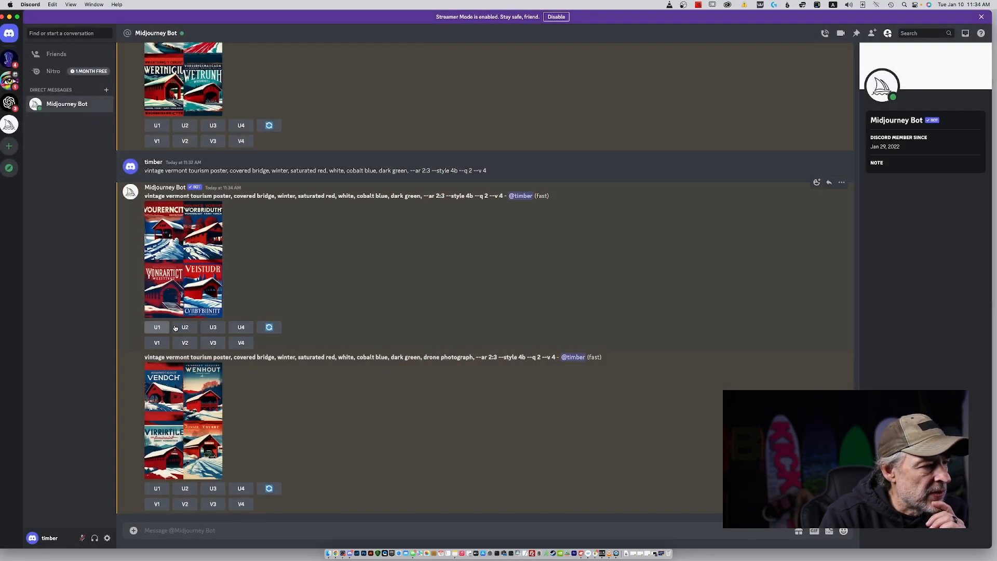
click(213, 327)
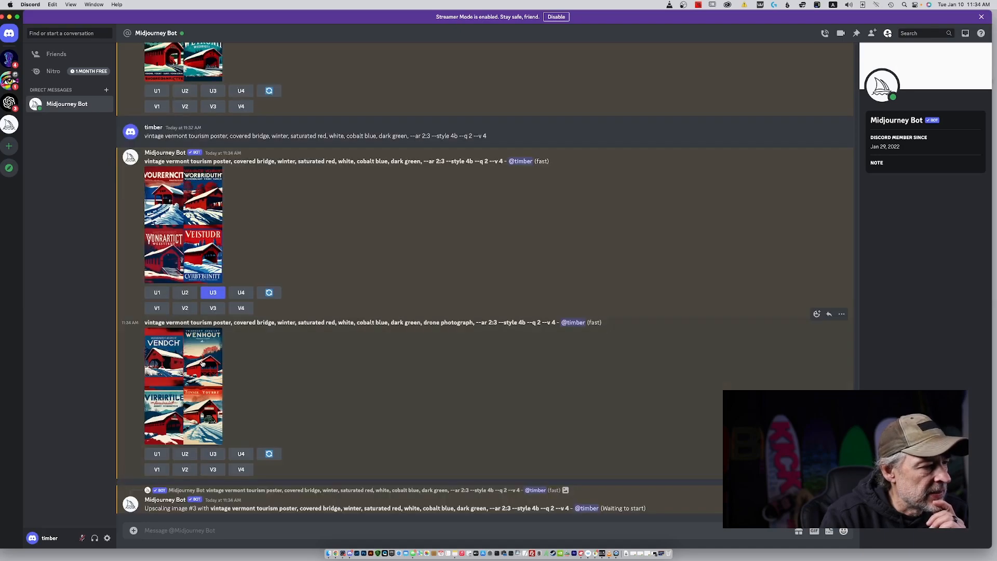
Step: View the "drone photograph" poster grid enlarged, and request an upscale of its fourth image
click(202, 364)
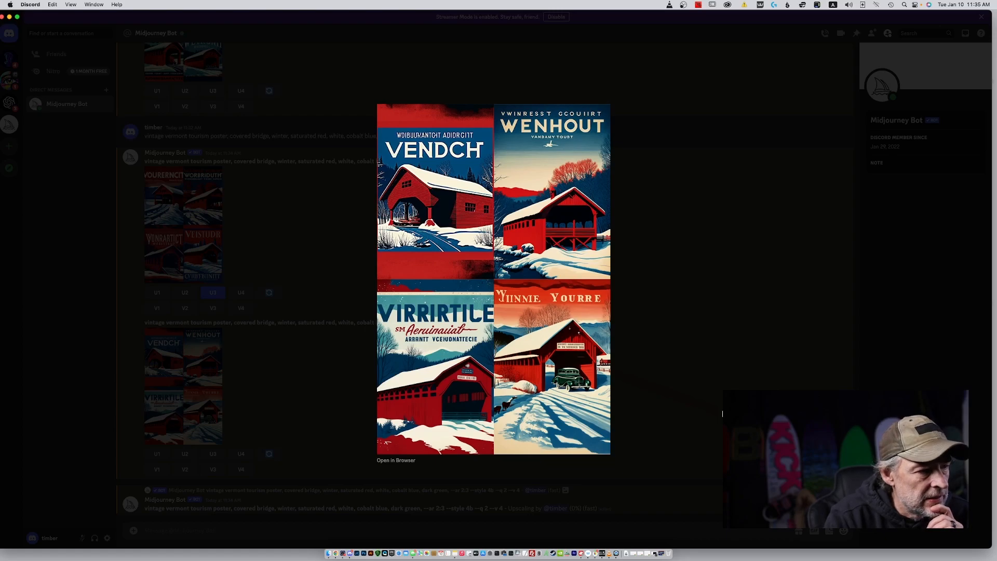
click(723, 413)
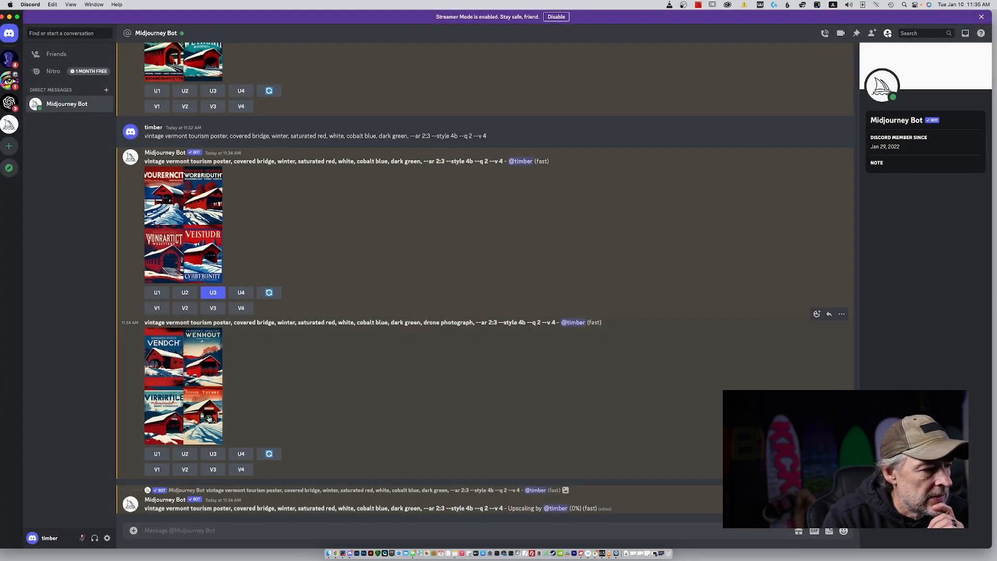
click(241, 454)
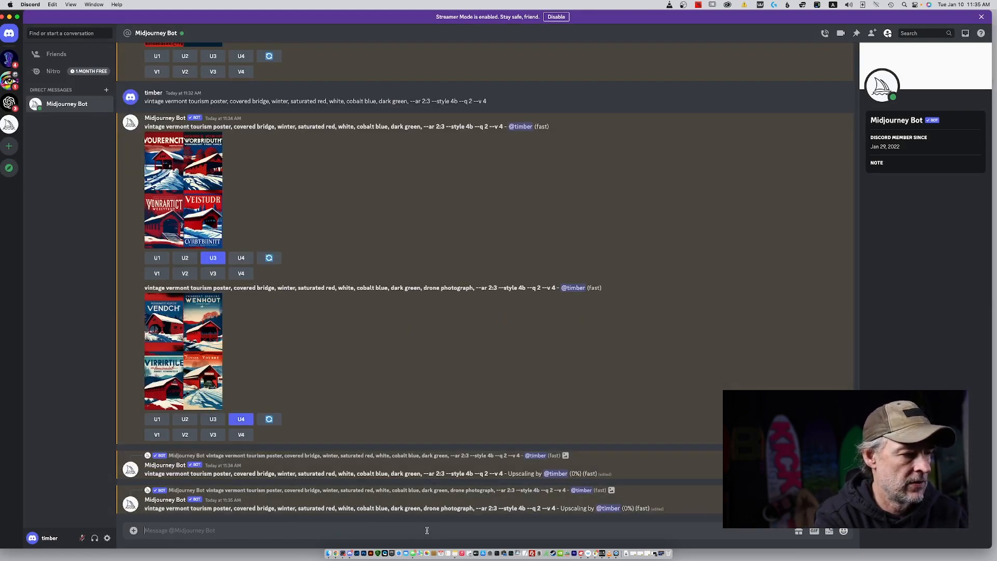
Step: Copy the full prompt with its parameters from the "drone photograph" poster grid
triple_click(202, 289)
click(529, 289)
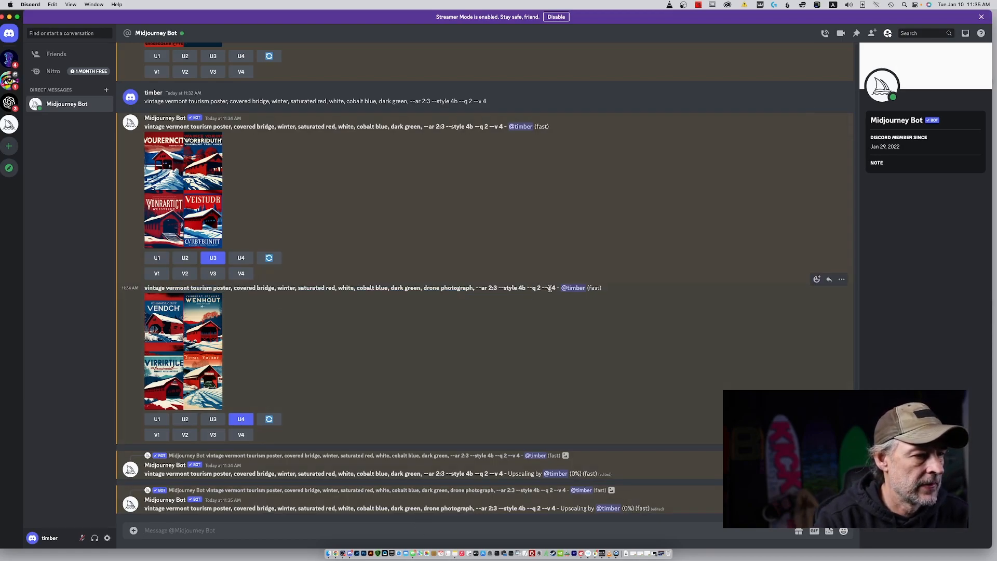
drag(556, 288, 179, 274)
key(super+c)
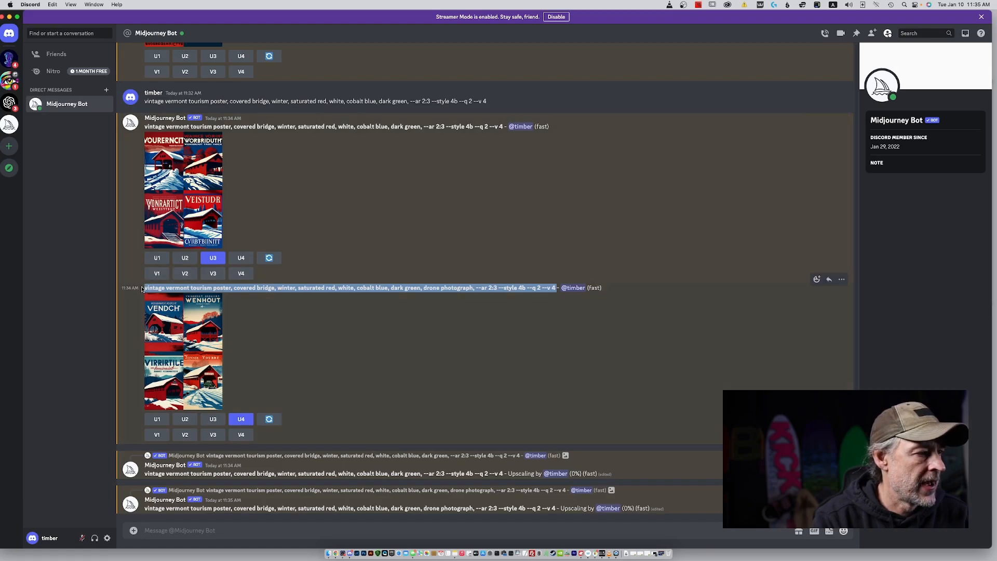
Step: Start an /imagine prompt from the copied text and remove "saturated red, white, cobalt blue, dark green," from it
click(470, 528)
text(/)
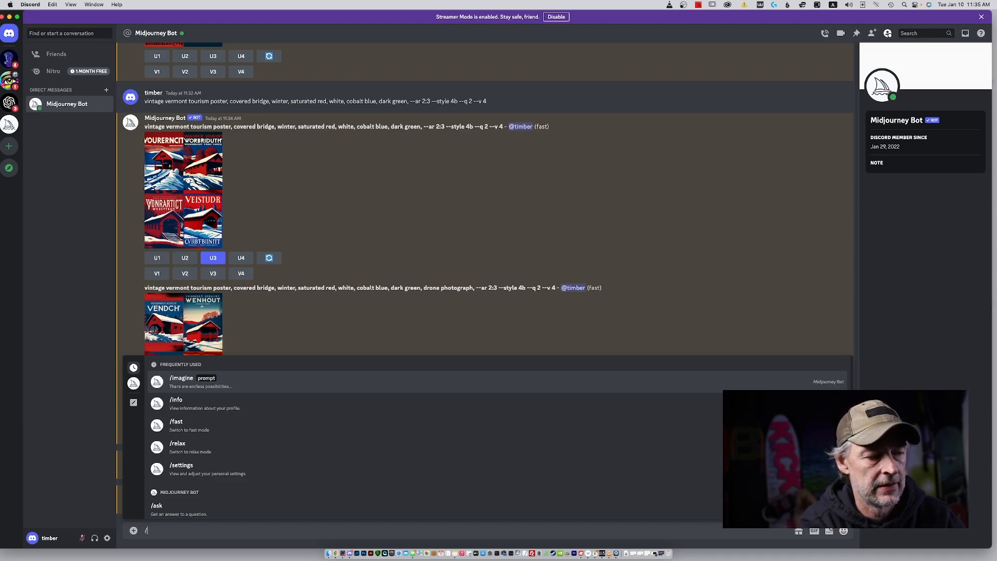
key(Return)
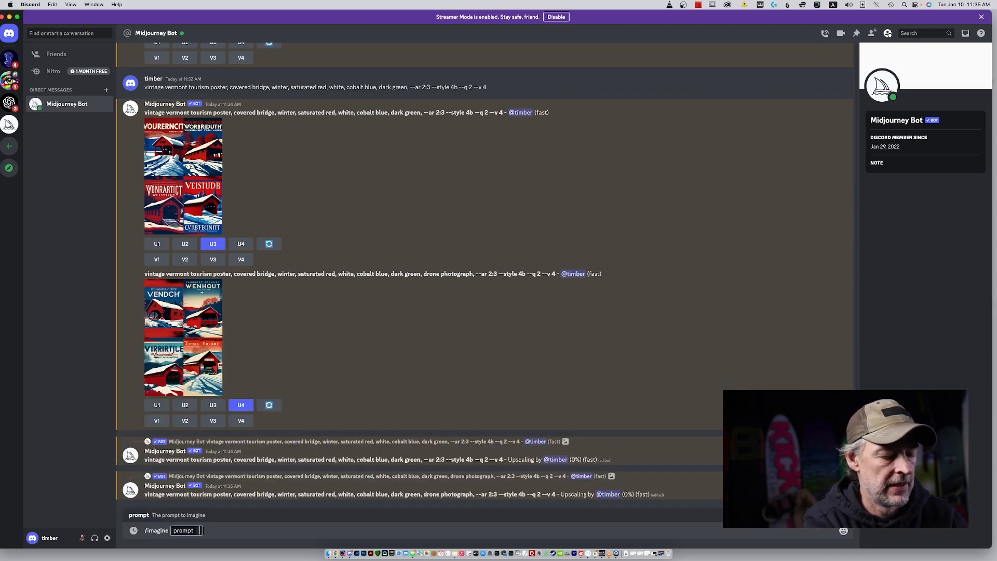
key(super+v)
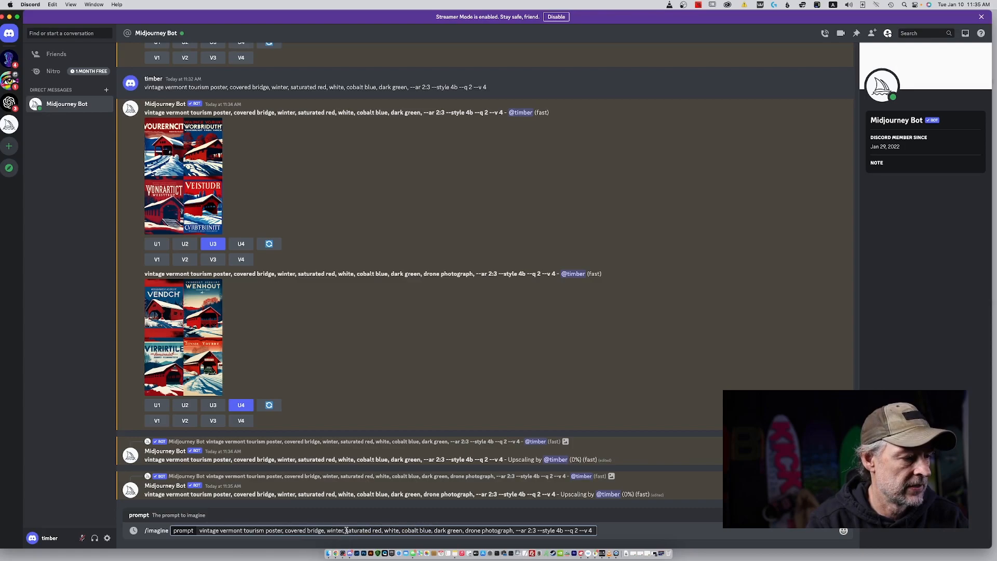
drag(346, 530, 463, 531)
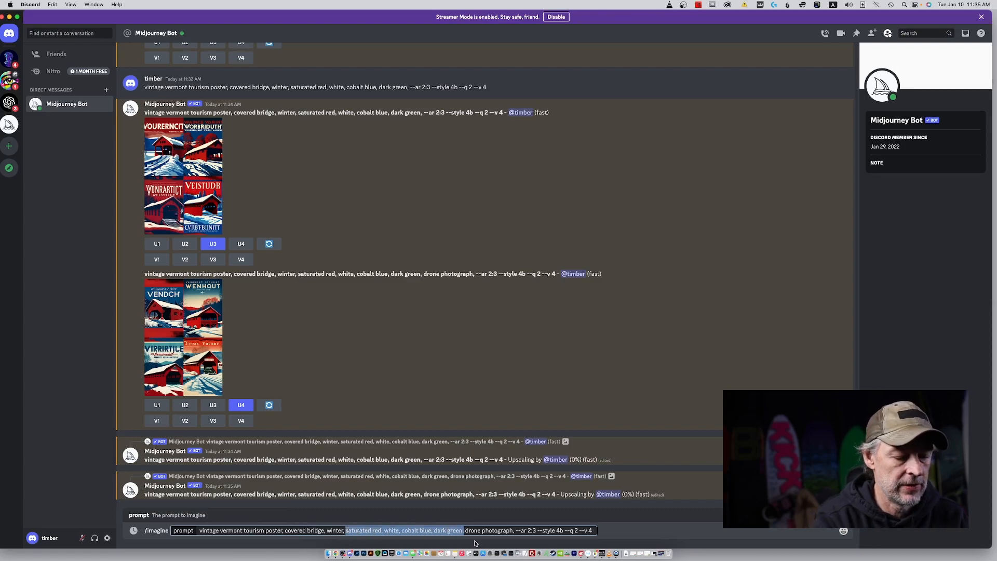
key(BackSpace)
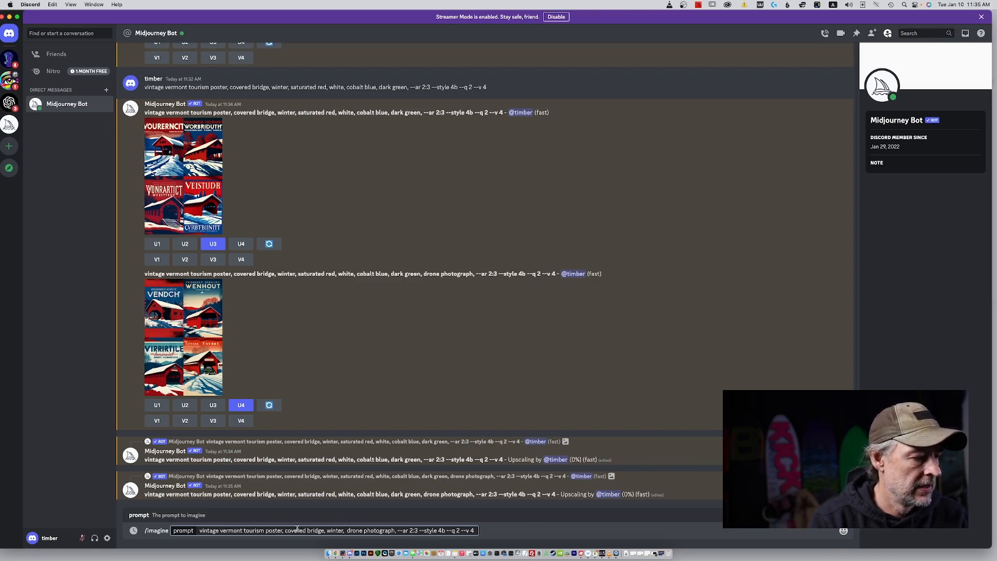
Step: Replace "covered bridge" in the prompt with "snowboarding" and submit it
drag(285, 530, 323, 532)
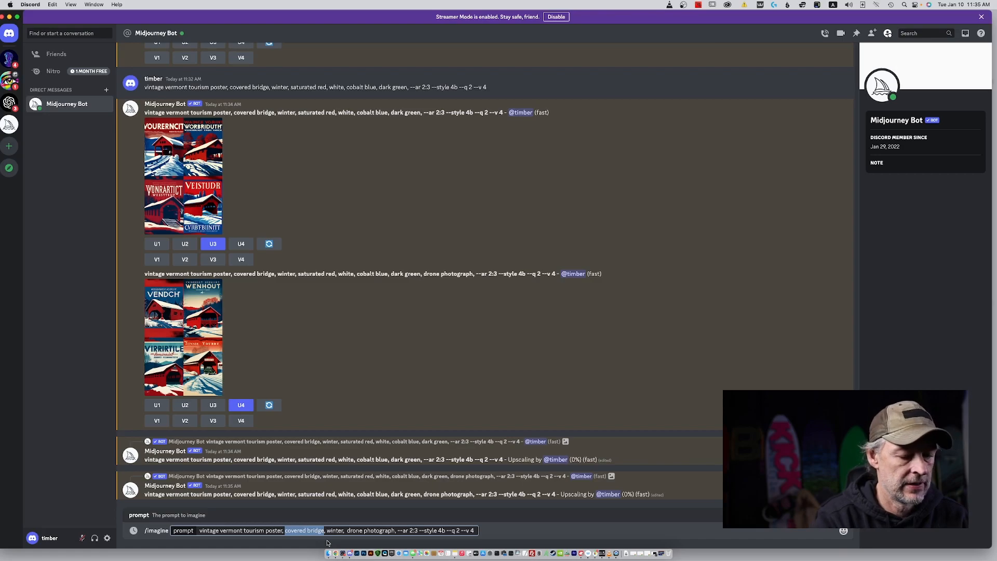
key(BackSpace)
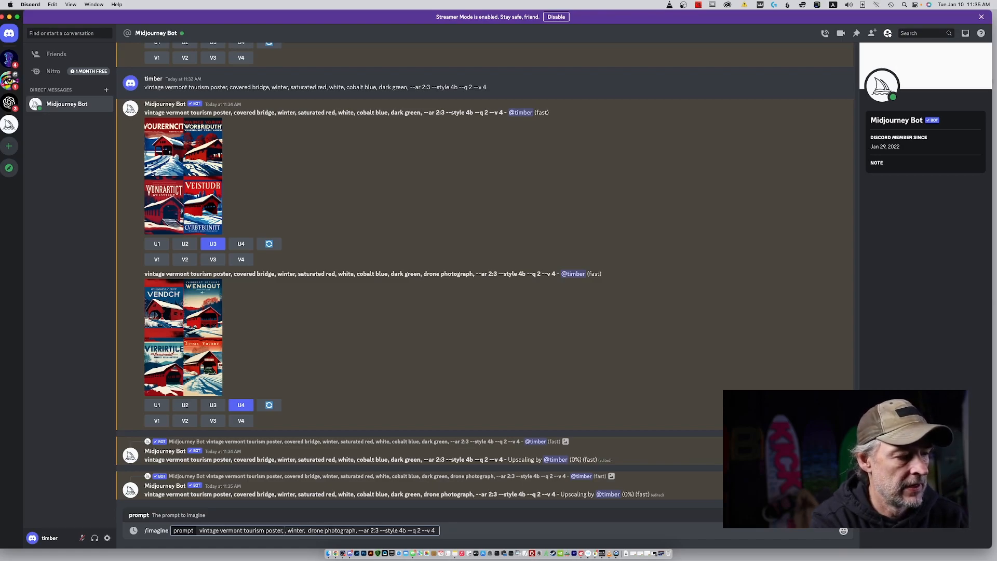
text(sno)
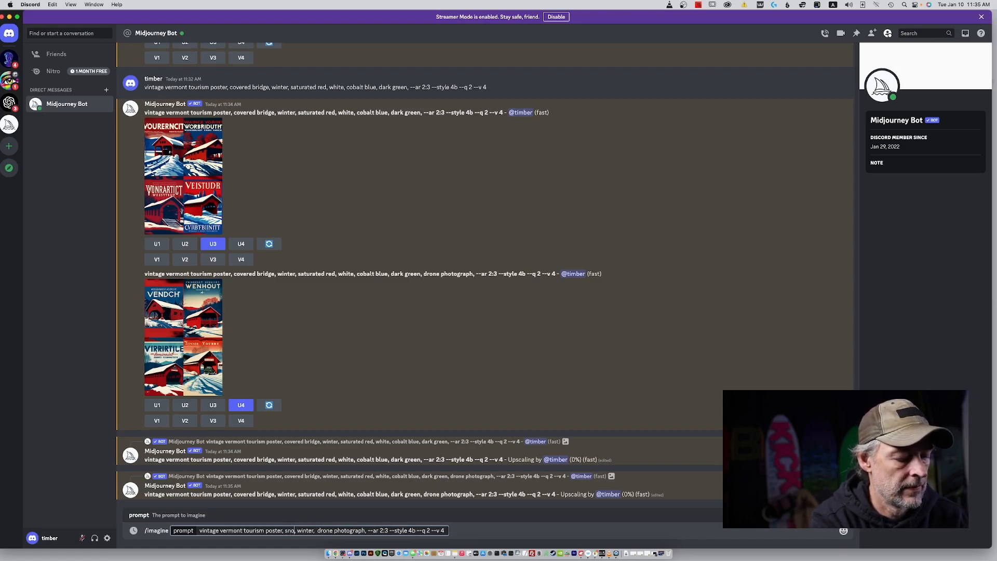
text(wboard)
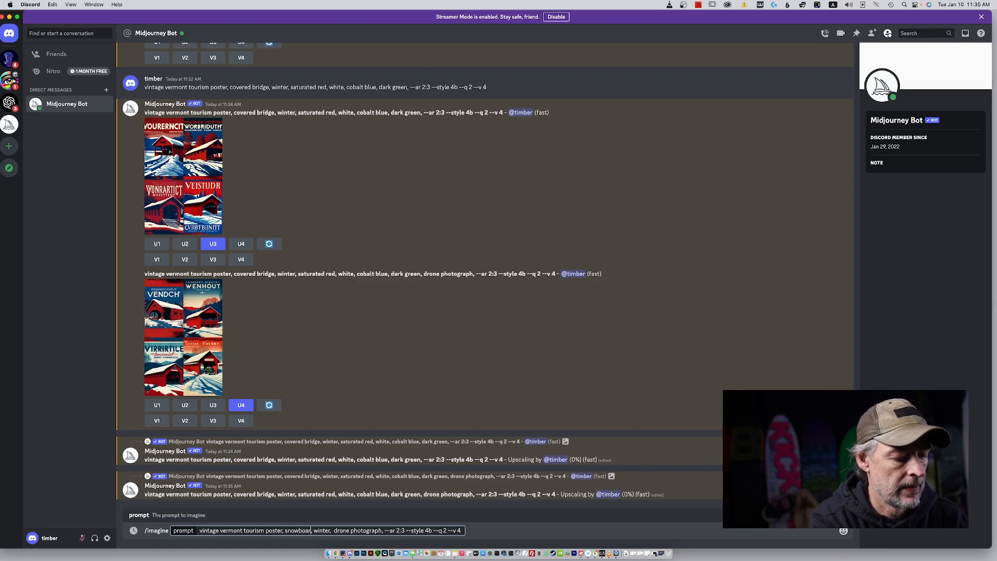
text(ing)
key(BackSpace)
key(BackSpace)
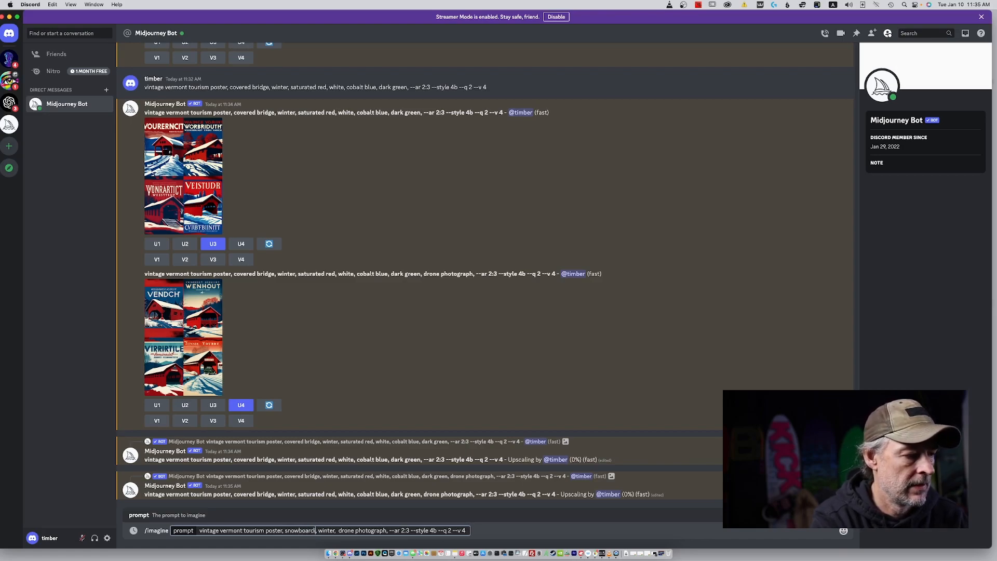
text(ng)
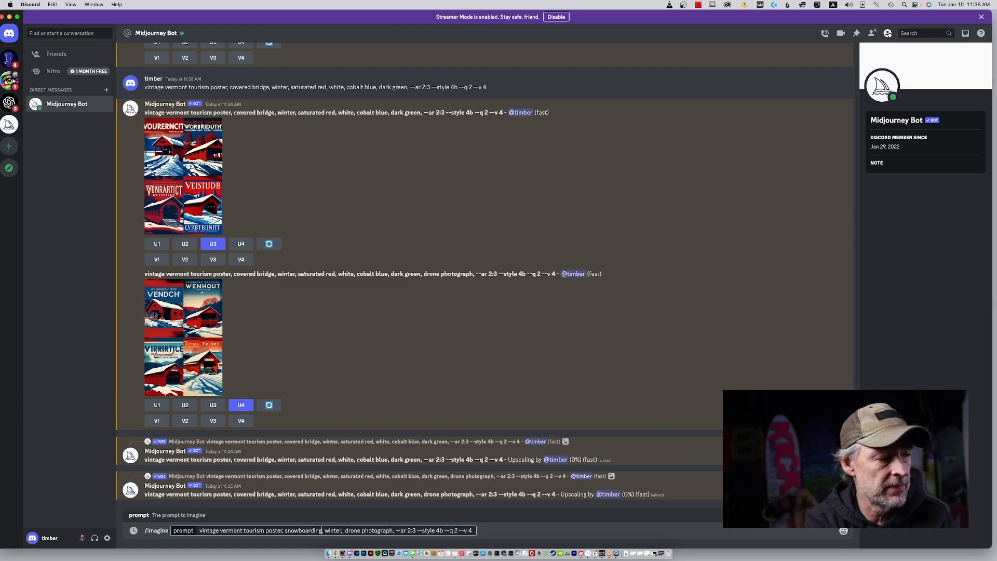
key(Return)
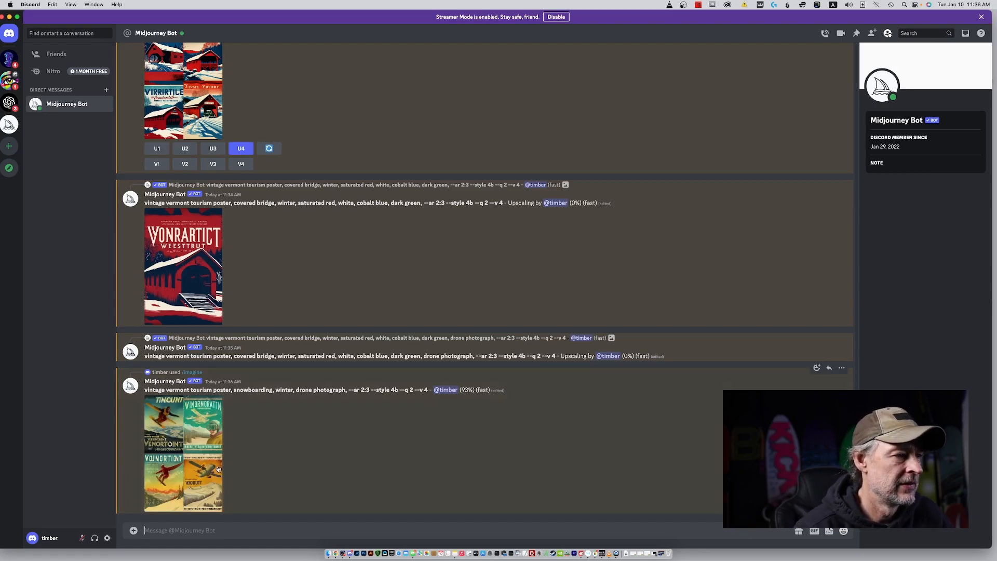
Step: View the upscaled "drone photograph" covered bridge poster enlarged
click(186, 286)
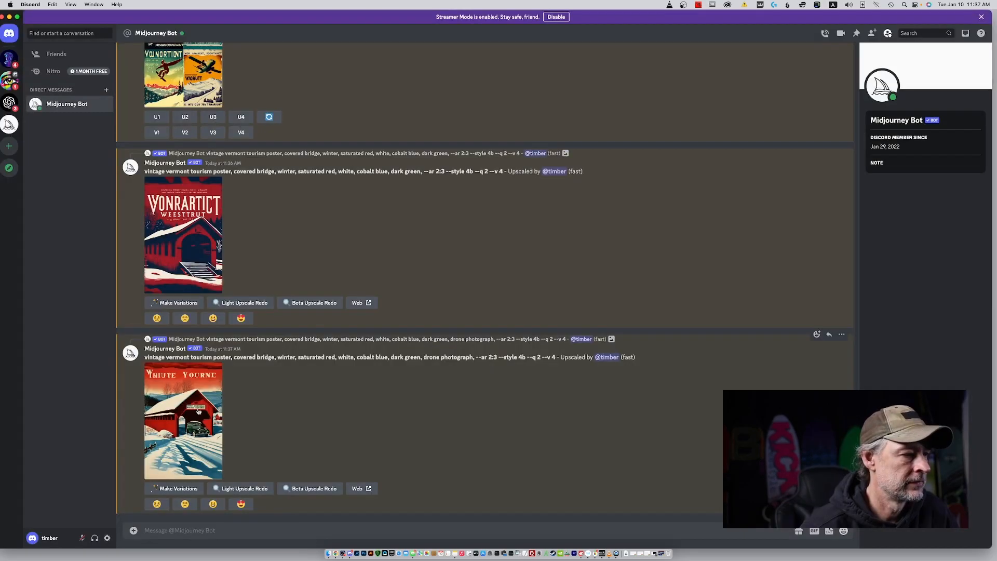
click(197, 410)
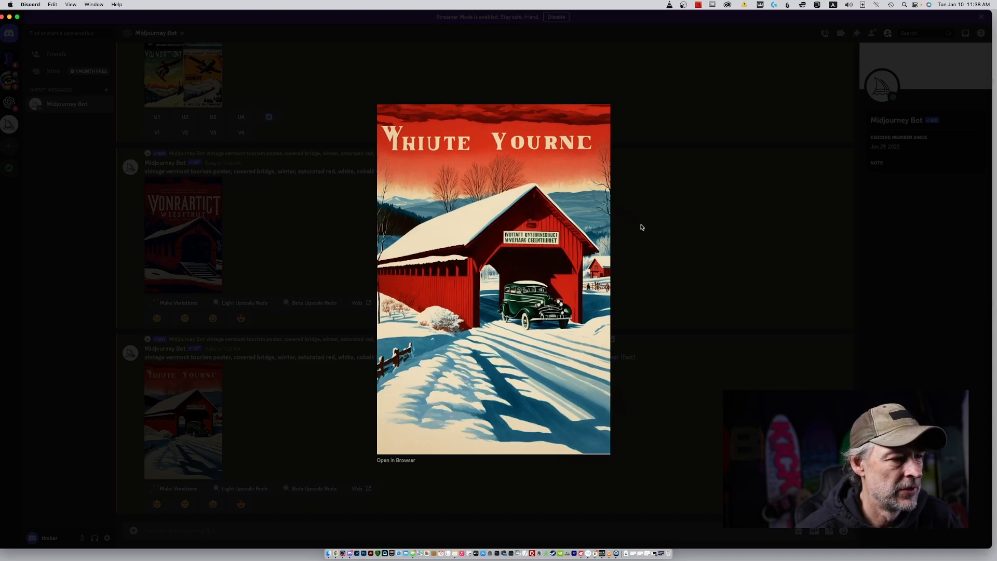
click(652, 285)
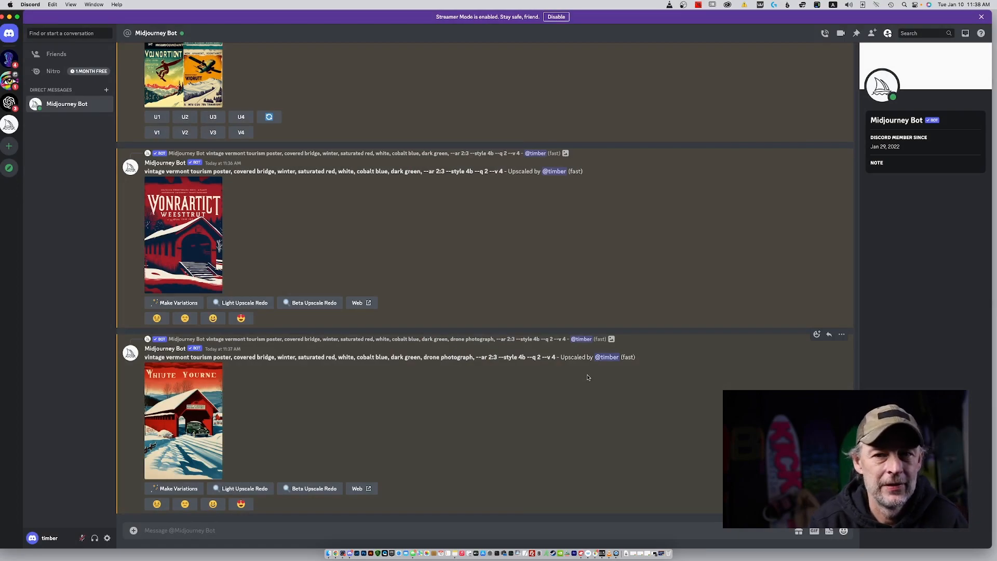
Step: Examine the four snowboarding posters in the enlarged grid
scroll(585, 379, up, 3)
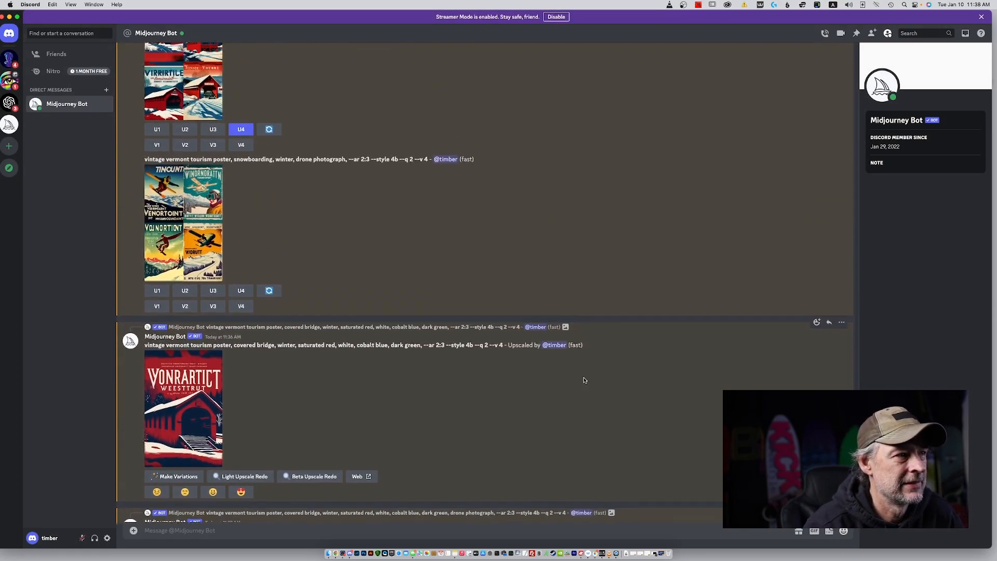
click(165, 213)
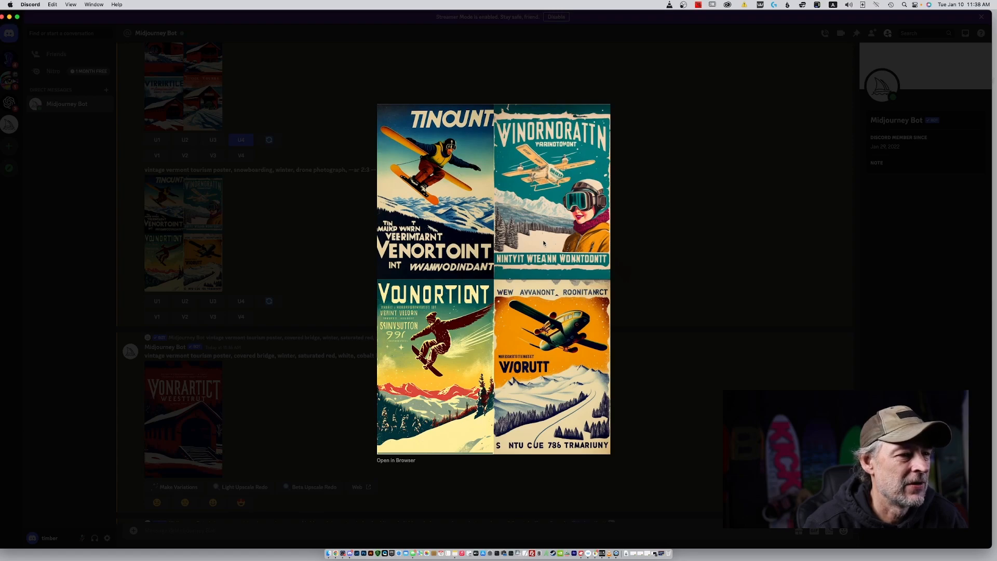
click(646, 281)
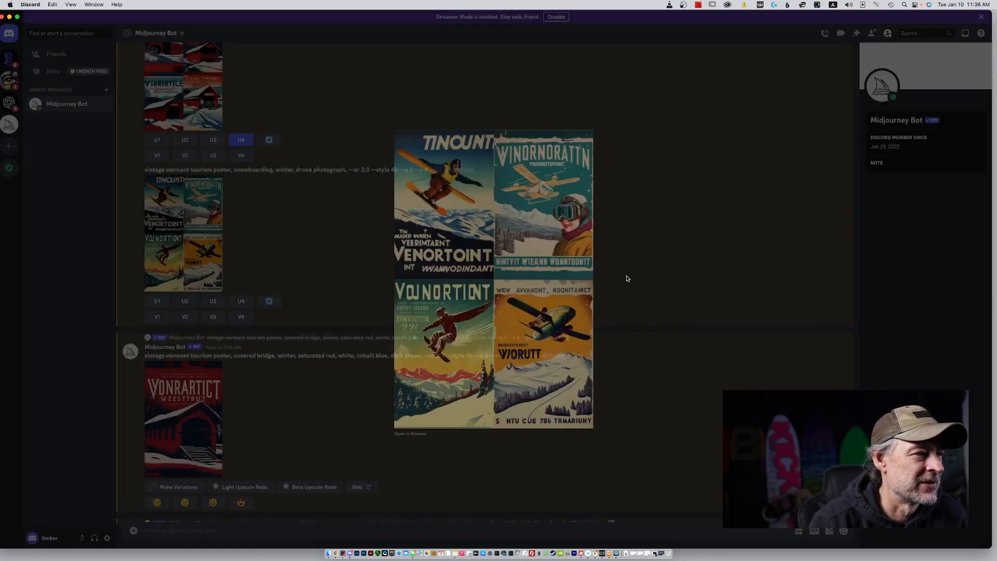
click(195, 210)
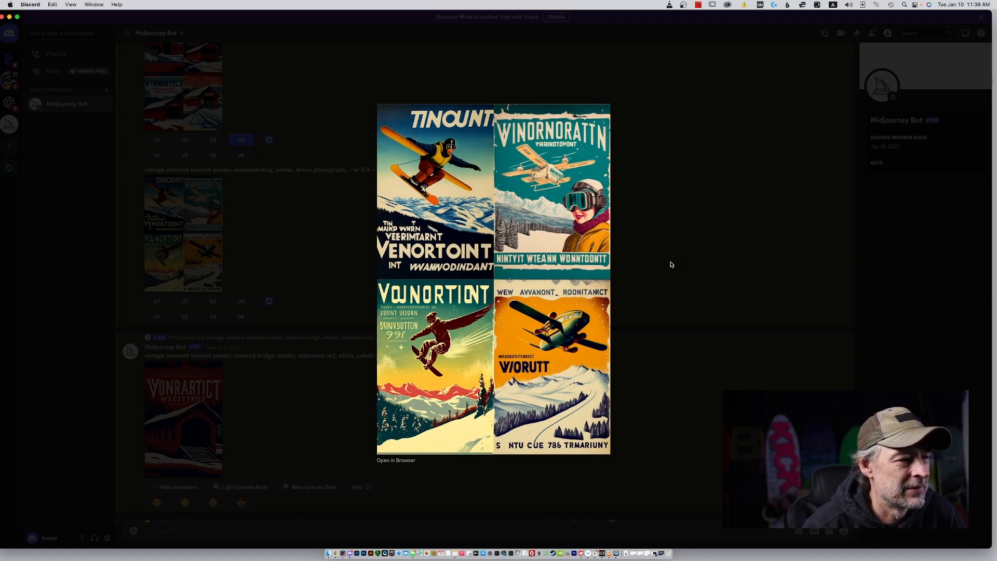
click(670, 264)
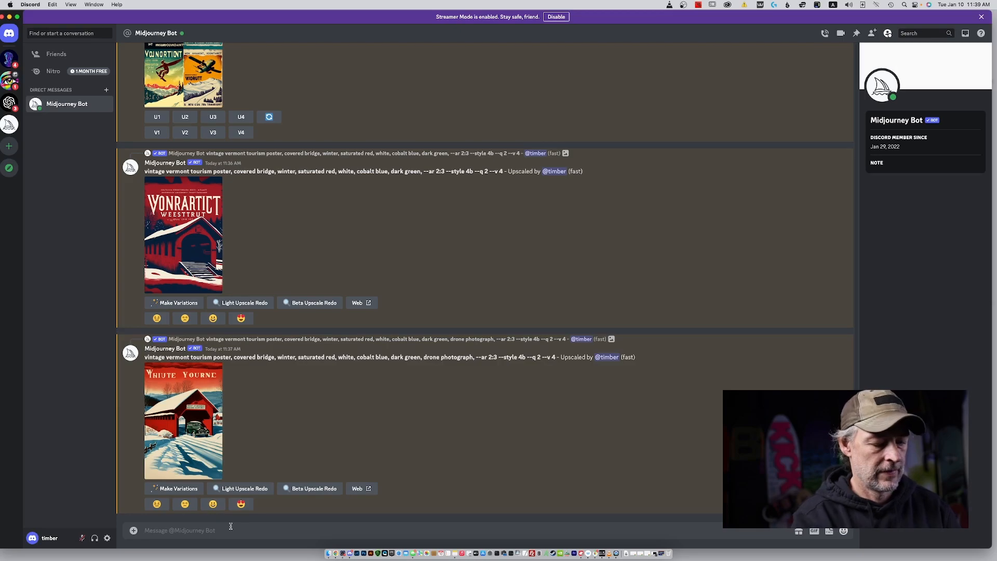
Step: Start an /imagine prompt with "vintage vermont tourism poster, snowboarding, winter, drone photograph," and remove "snowboarding" from it
text(/)
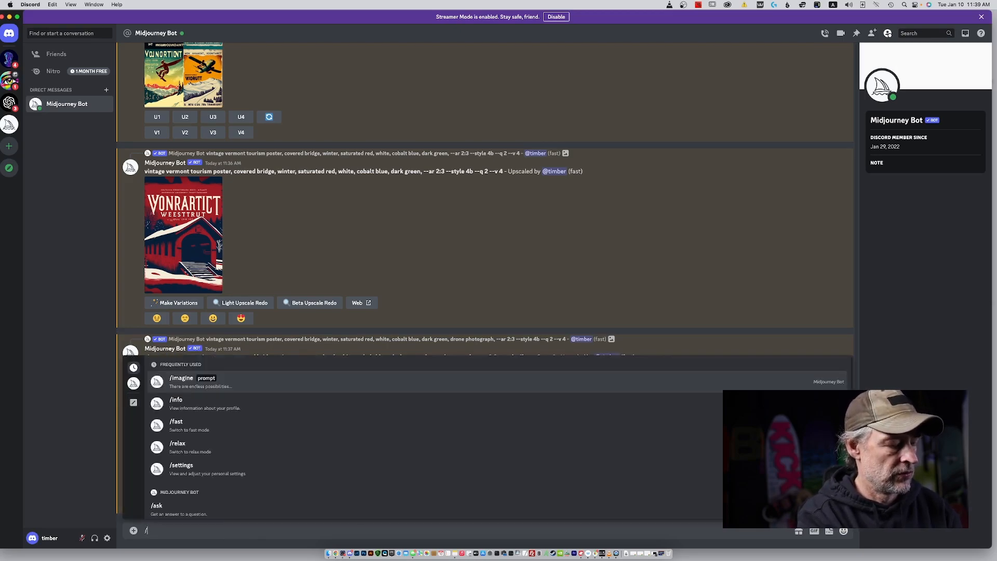
key(Return)
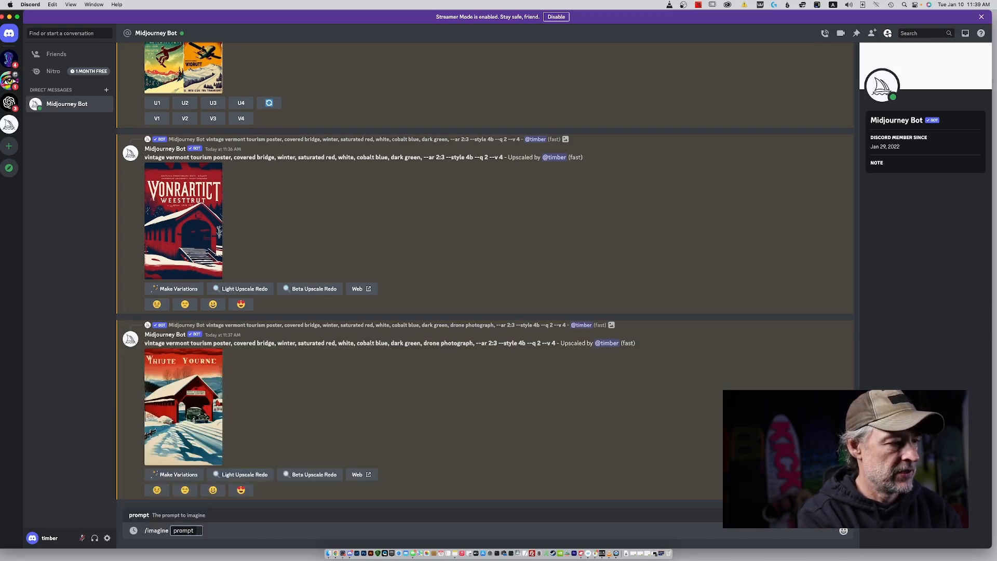
text(vintage vermont tourism poster, snowboarding, winter, drone photograph,)
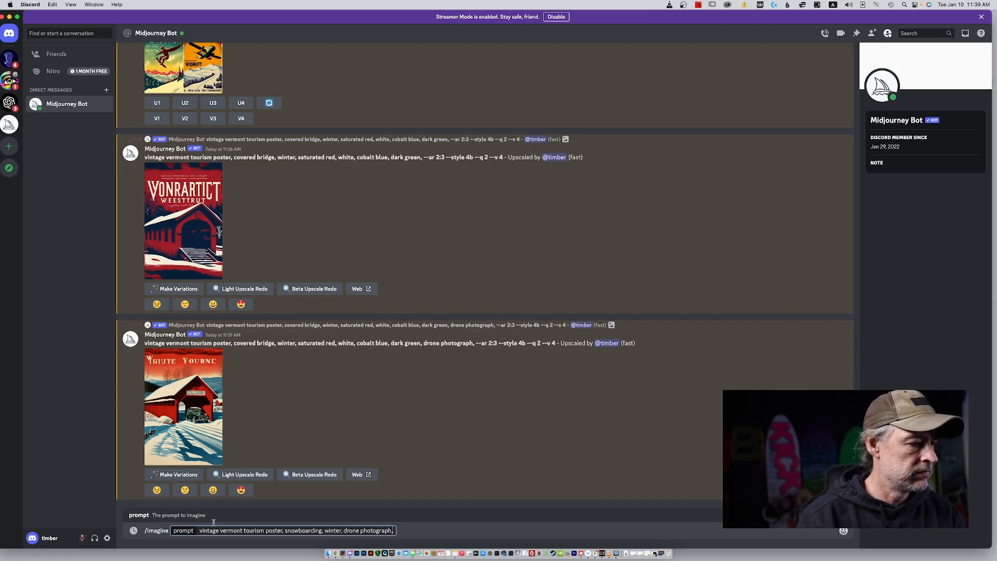
triple_click(301, 531)
double_click(302, 530)
key(BackSpace)
key(BackSpace)
key(BackSpace)
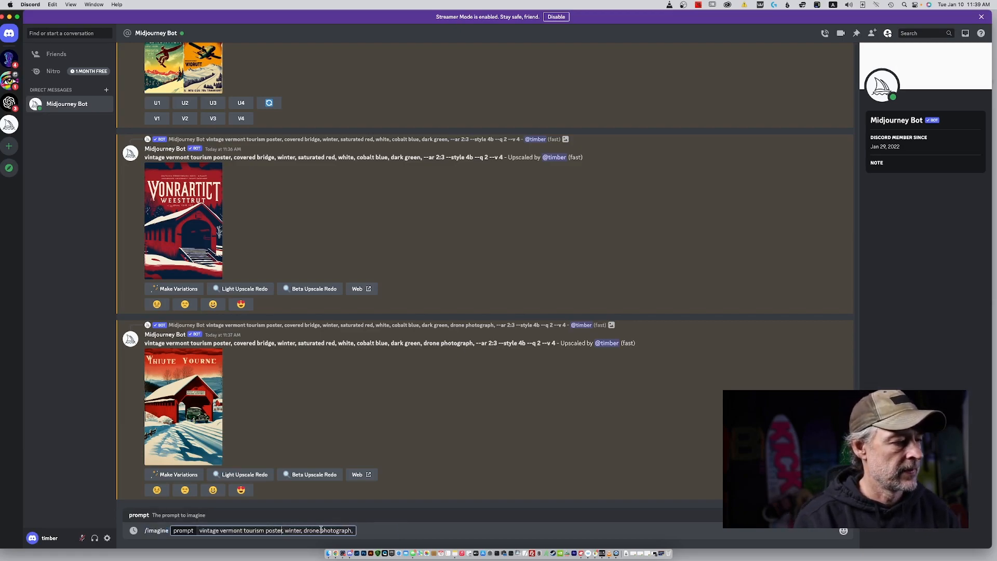
Step: Replace "drone photograph," at the end of the prompt with the custom option "--portrait4b"
drag(303, 530, 363, 531)
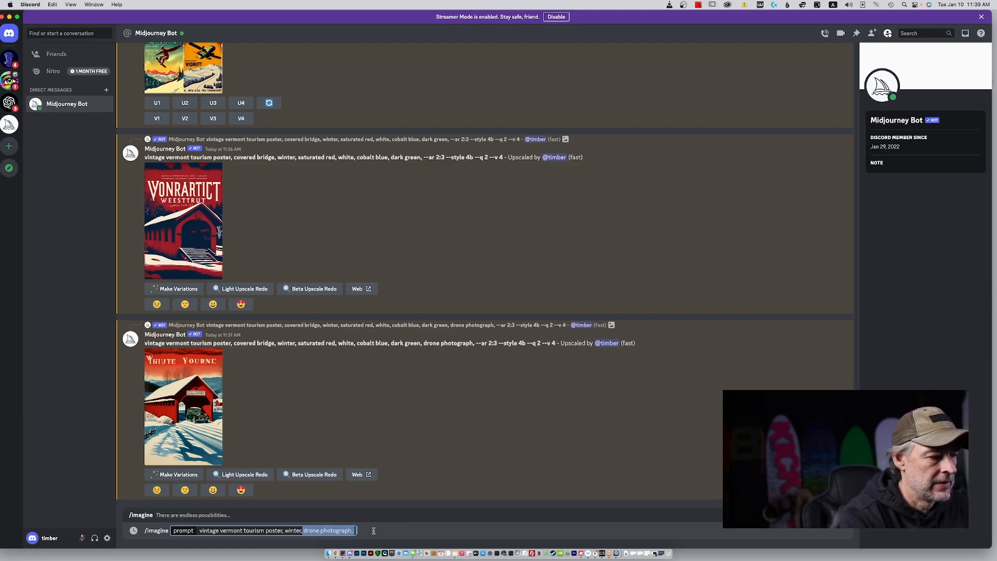
key(BackSpace)
text(--)
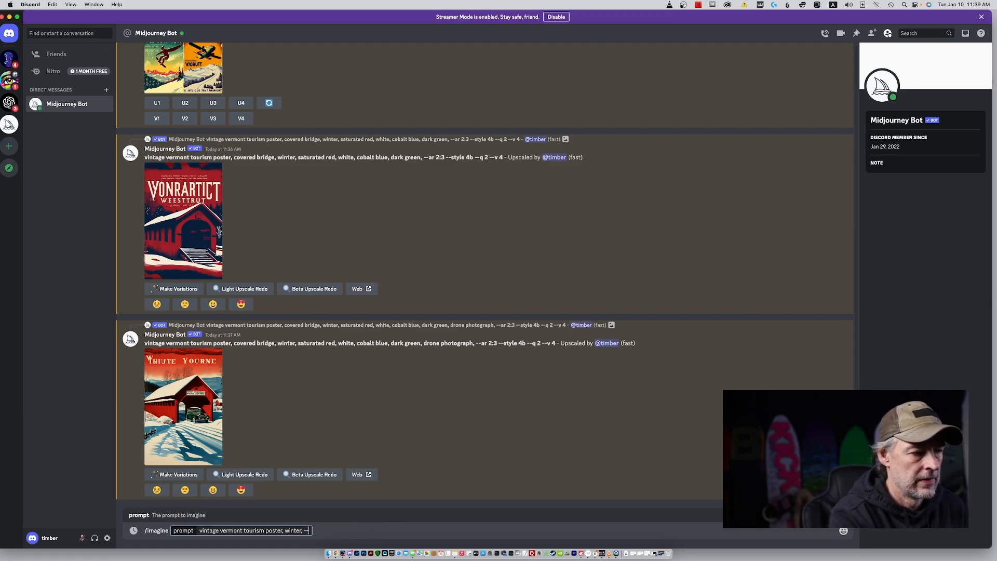
text(port)
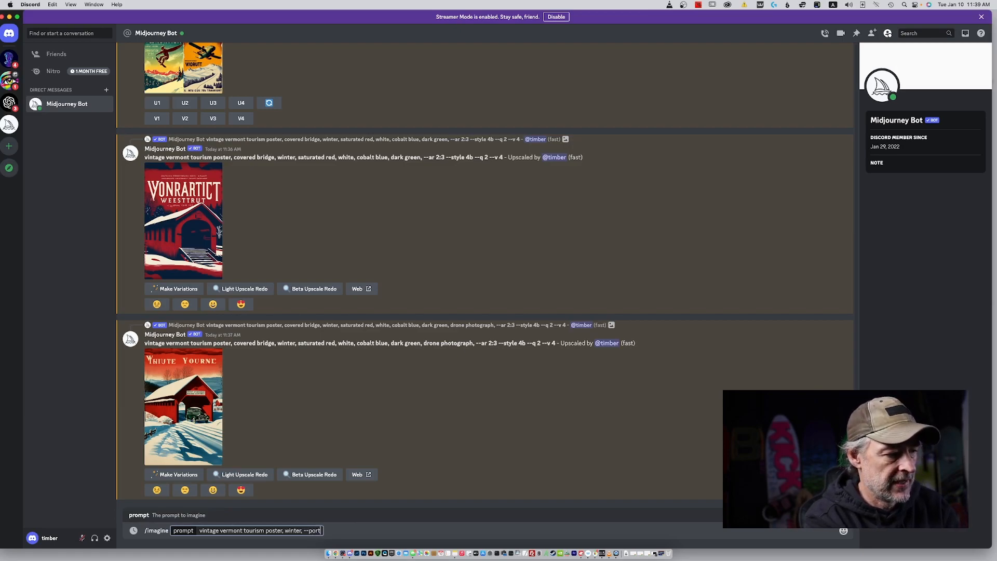
text(rait)
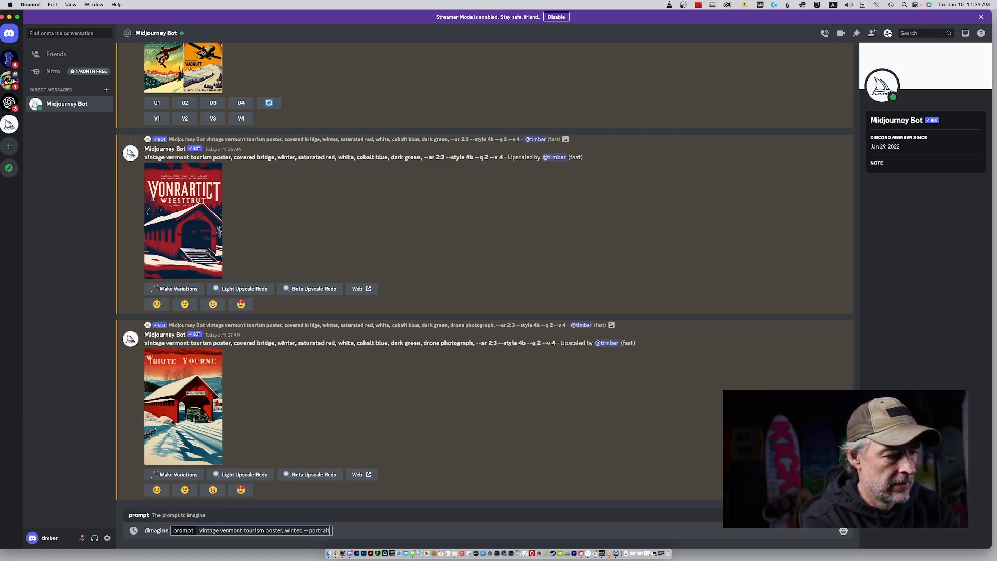
text(4)
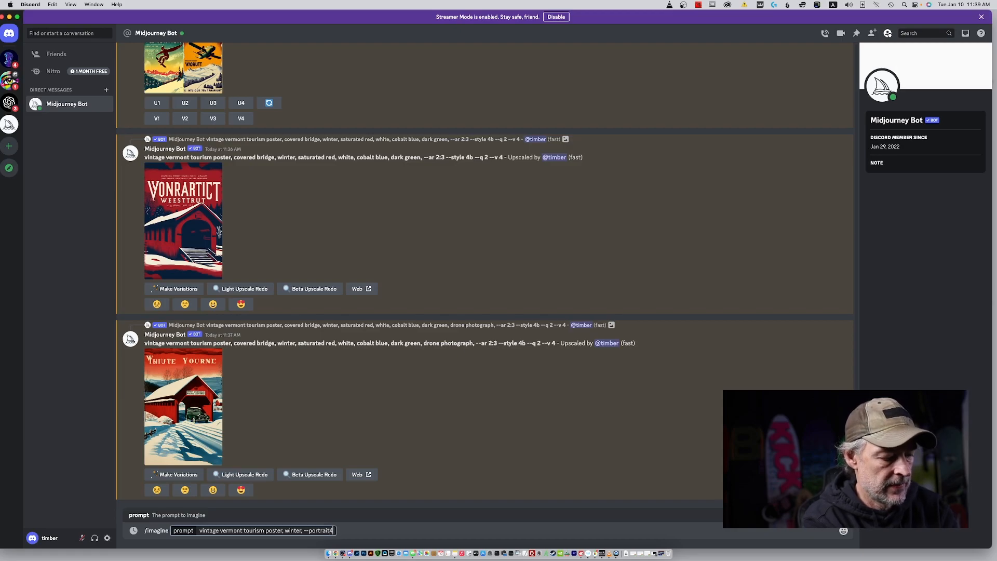
text(b)
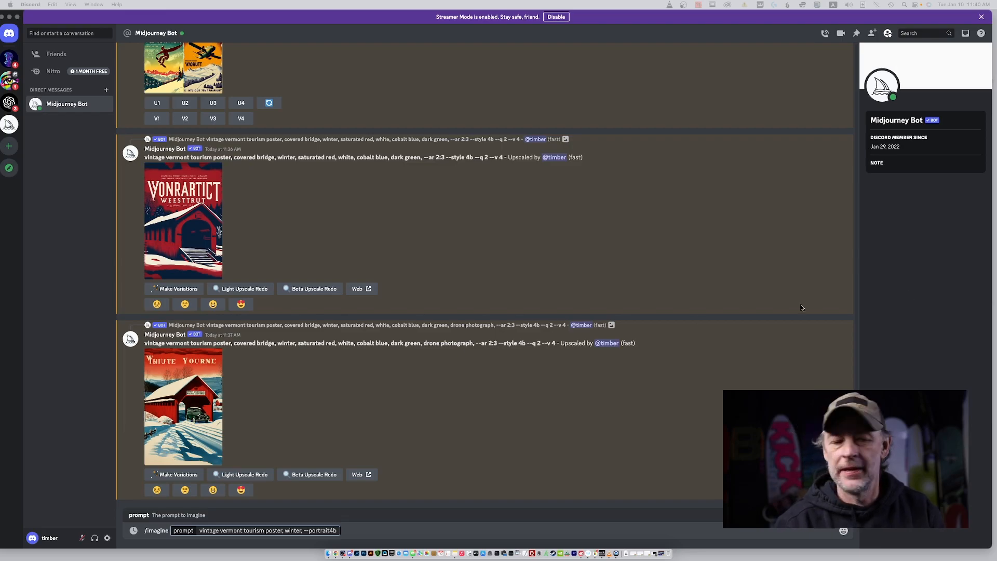
Step: Insert "ski resort, barns," before "--portrait4b" in the prompt and submit it
click(306, 529)
text(--)
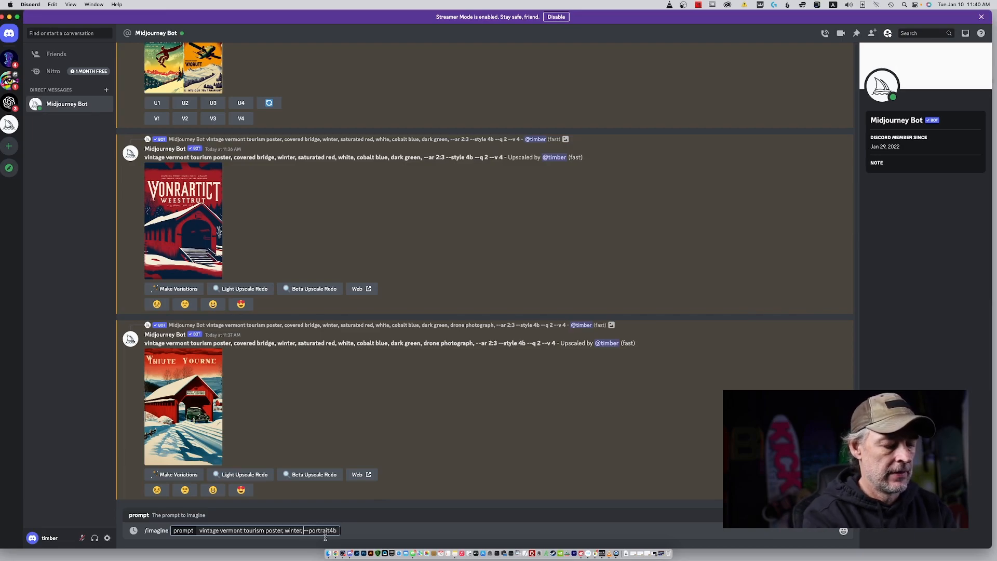
text(ski resor)
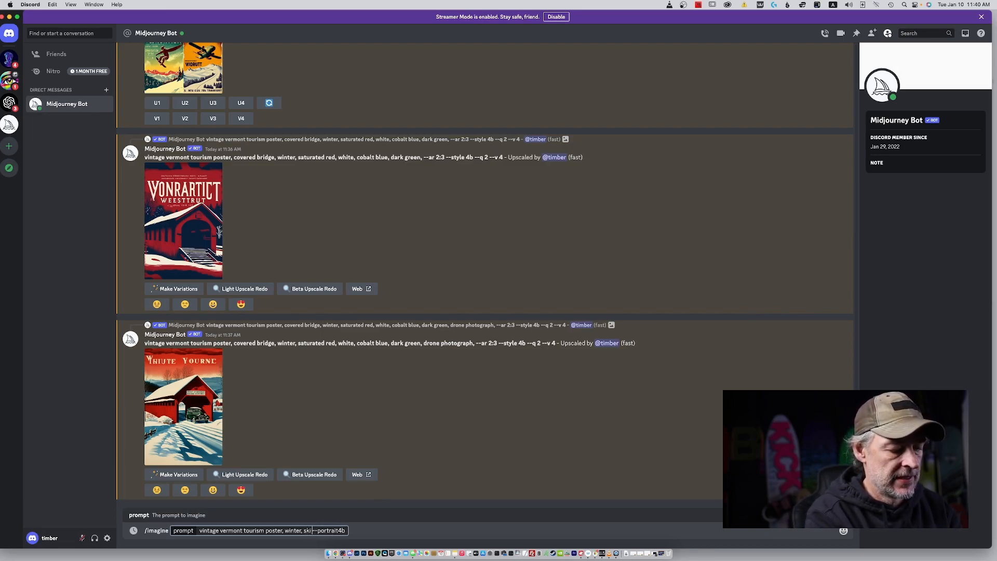
text(t)
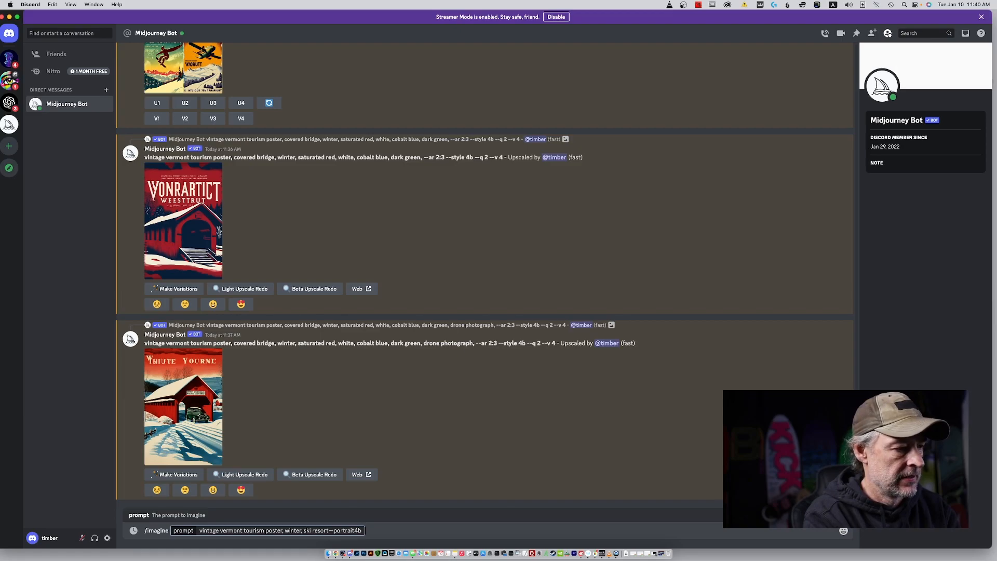
text(, barns,)
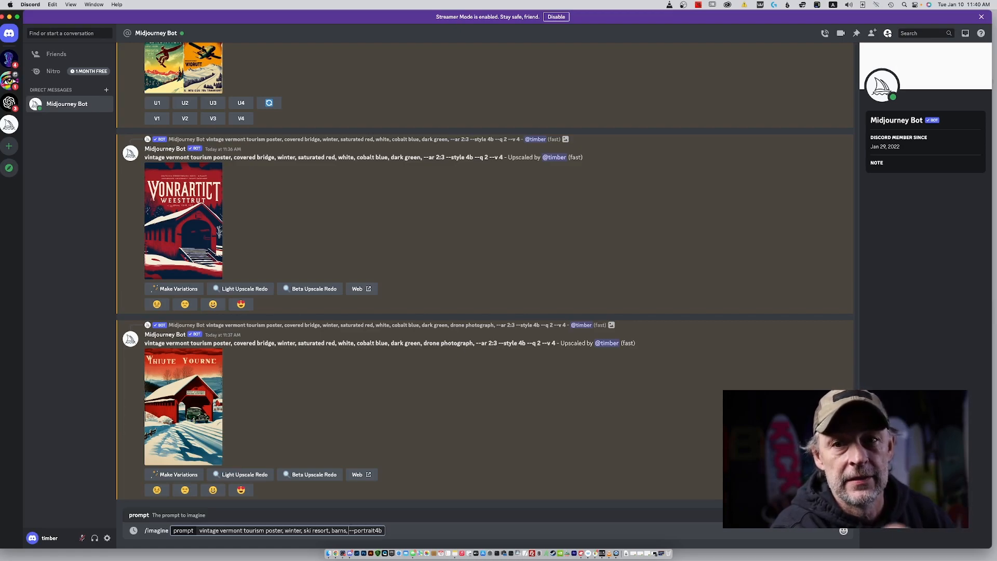
key(Return)
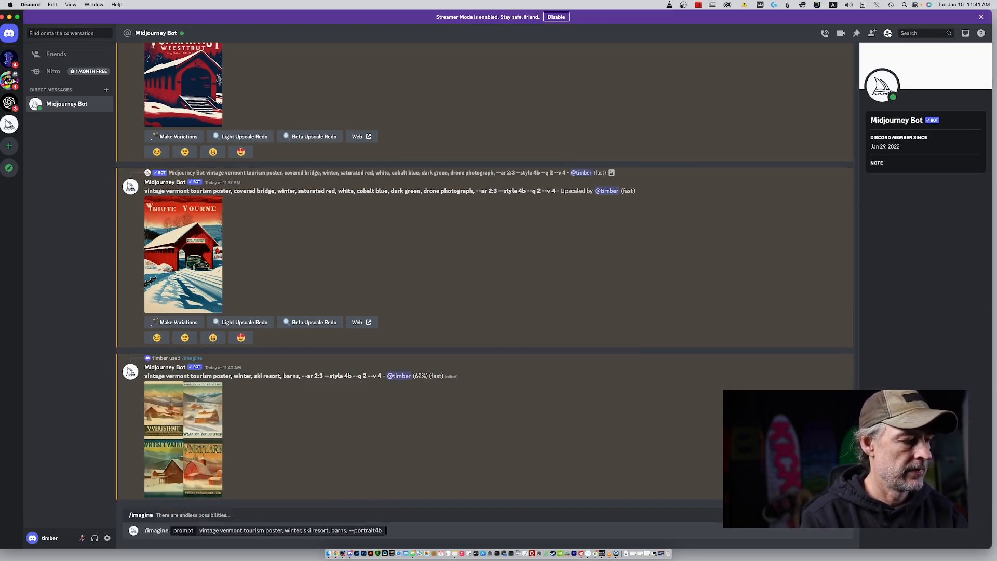
Step: Insert "vintage trucks," before "--portrait4b" in the prompt and submit it
click(366, 530)
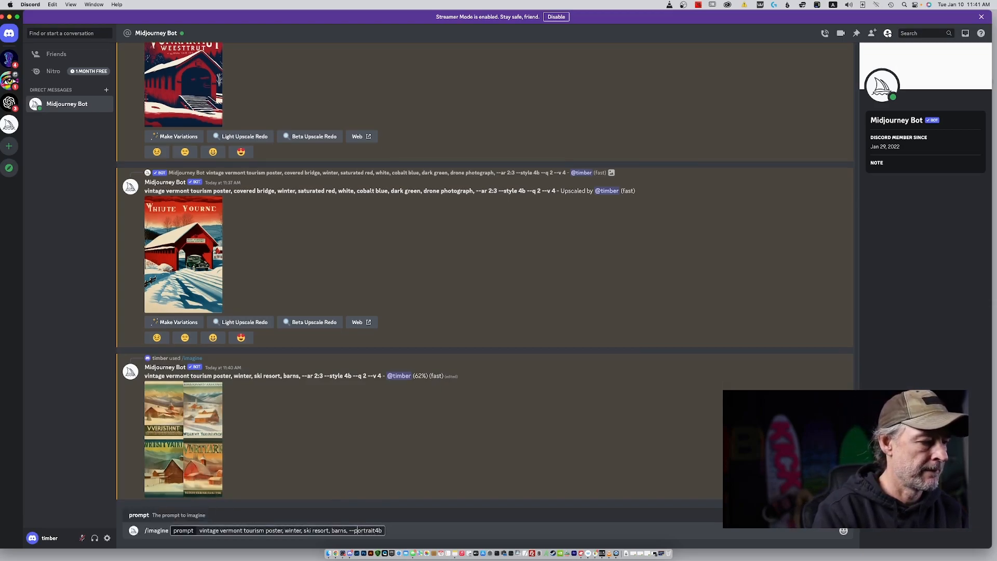
text(vintage)
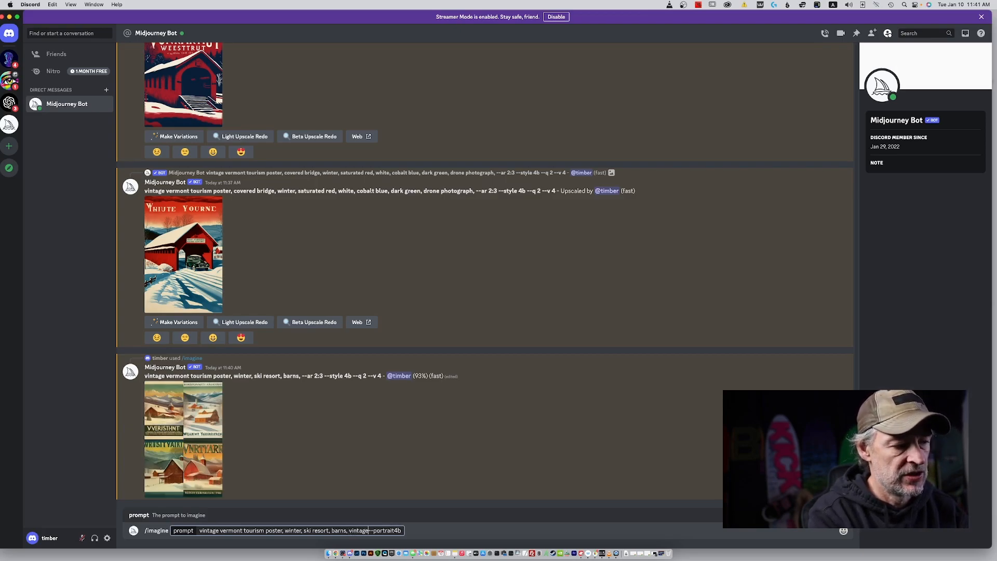
text( trucks)
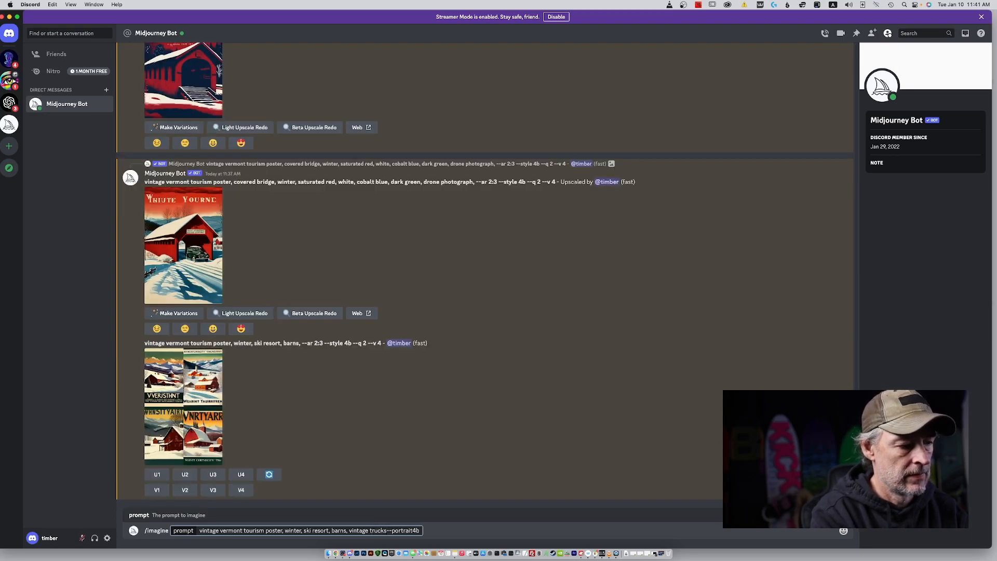
text(,)
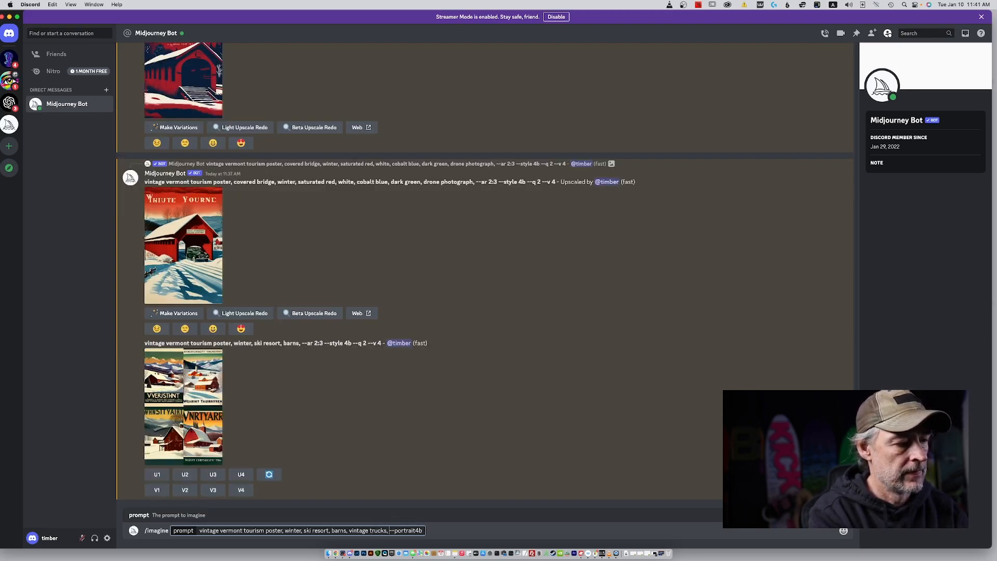
key(Return)
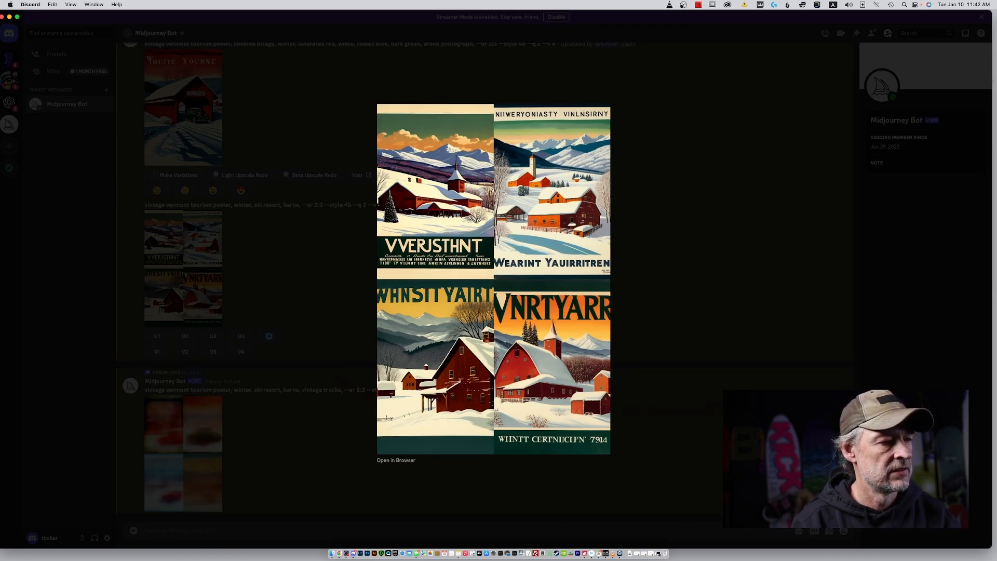
Step: Close the enlarged barns grid and examine the four vintage truck posters at full size
click(659, 408)
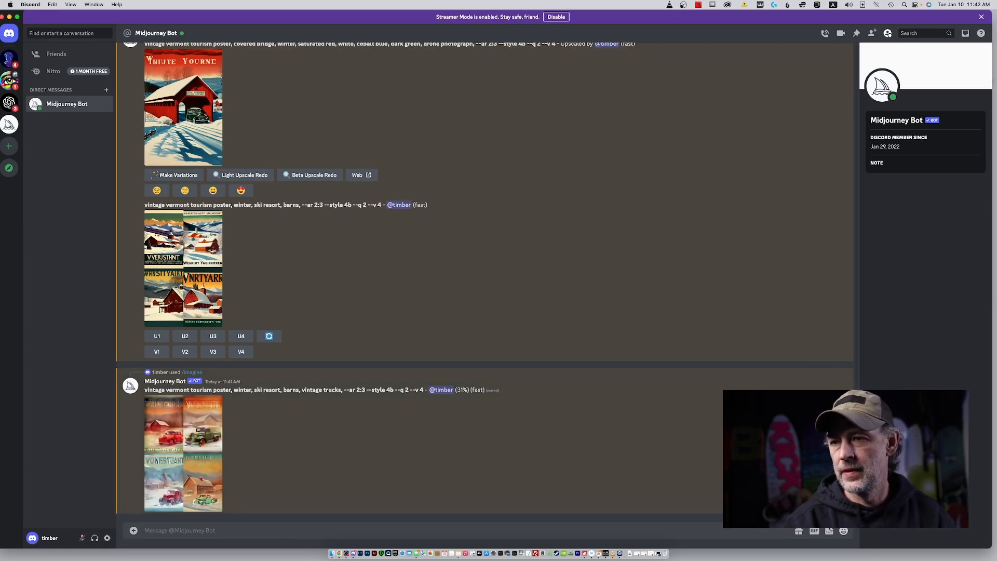
text(mid)
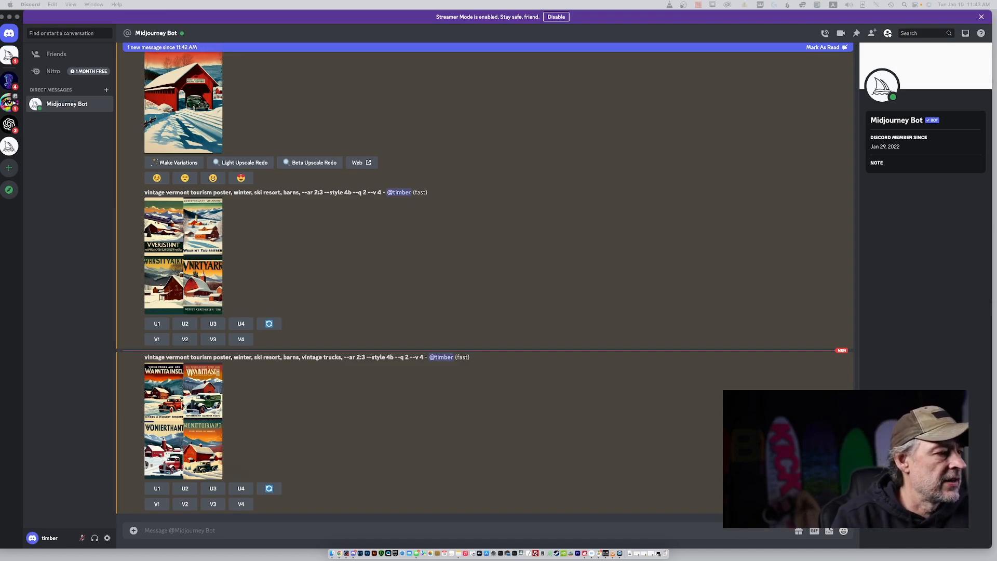
click(184, 410)
click(184, 409)
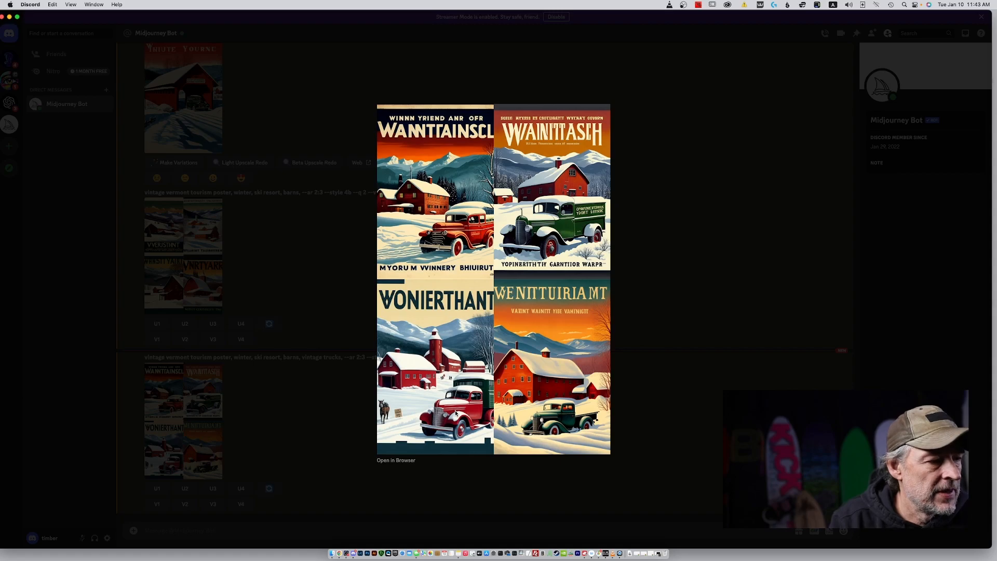
key(Escape)
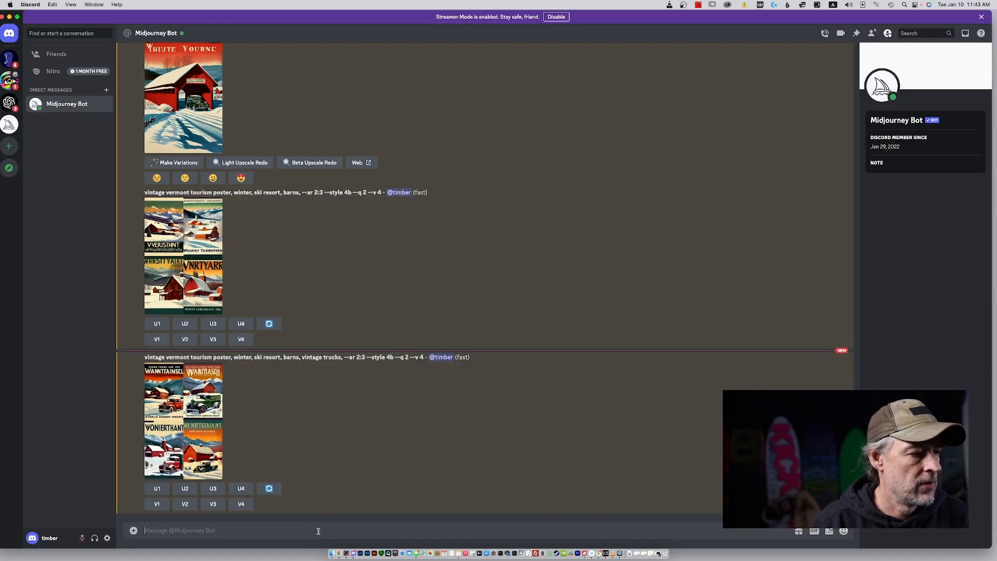
Step: Start an /imagine prompt with "vintage vermont tourism poster, winter, ski resort, barns, vintage trucks, --ar 2:3 --style 4b --q 2 --v 4"
text(/)
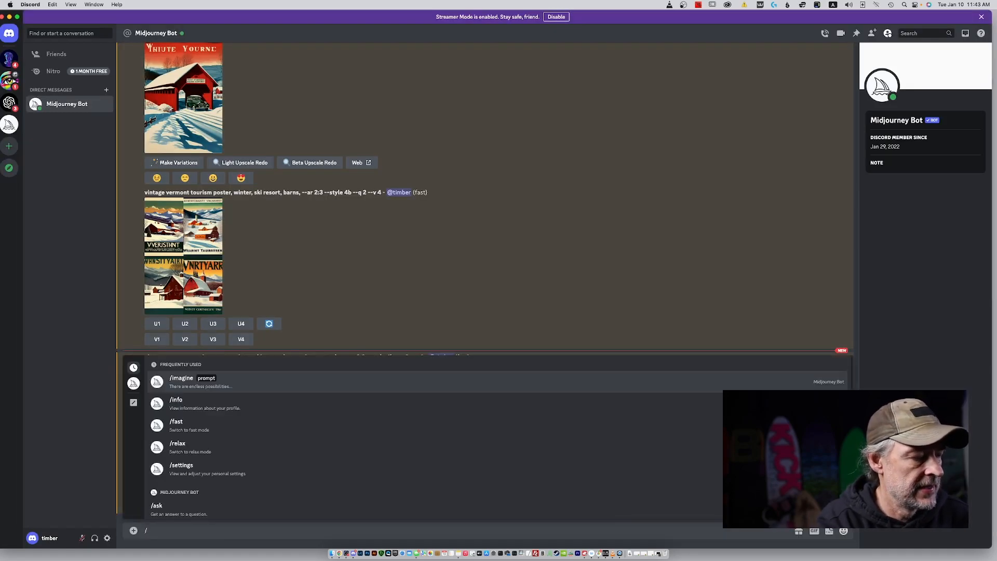
key(Return)
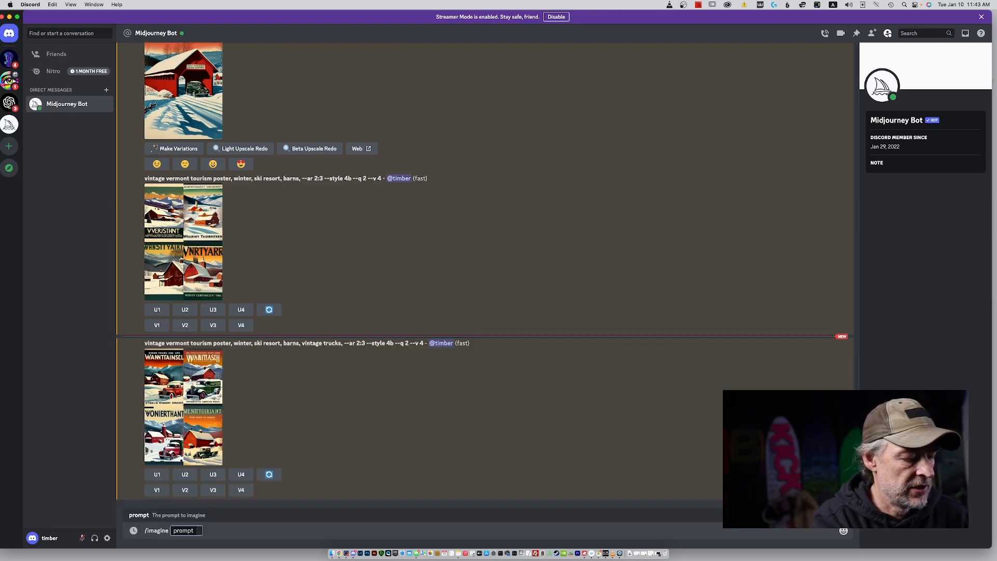
text(vintage vermont tourism poster, winter, ski resort, barns, vintage trucks, --ar 2:3 --style 4b --q 2 --v 4)
mouse_move(337, 549)
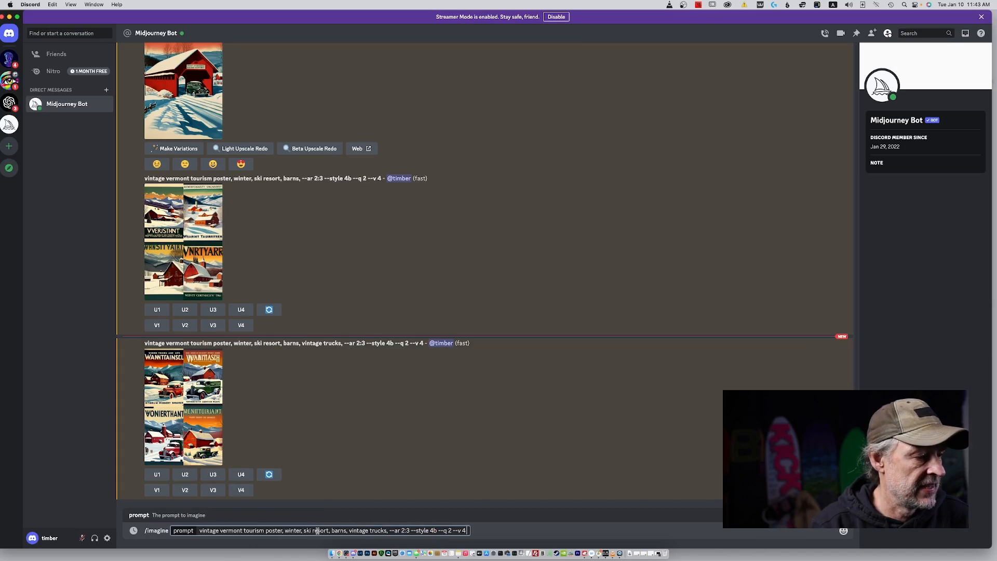
Step: Insert "saturated colors," after "vintage trucks," in the prompt, select the whole command for reuse and submit it
click(388, 530)
text(, satura )
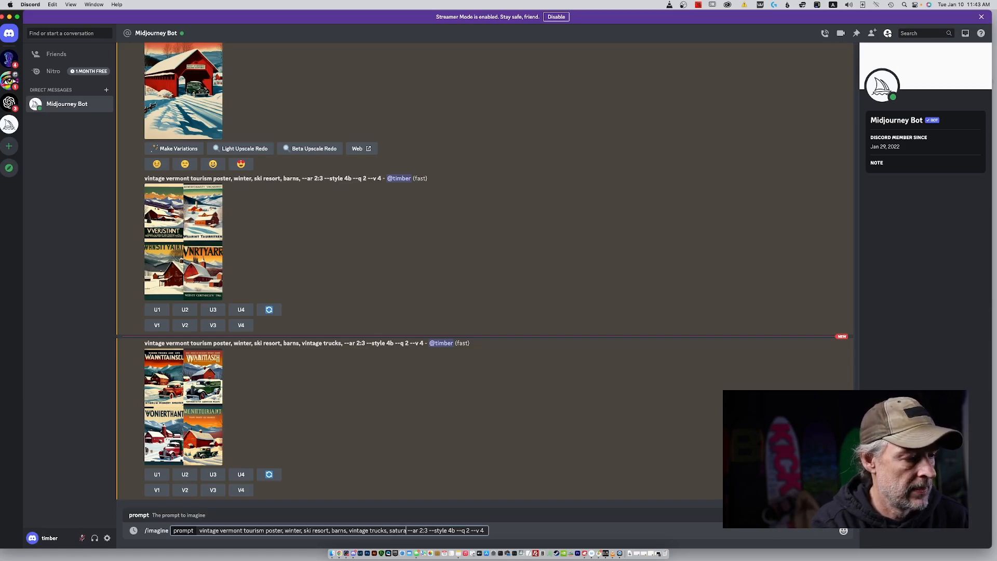
text(ted colors)
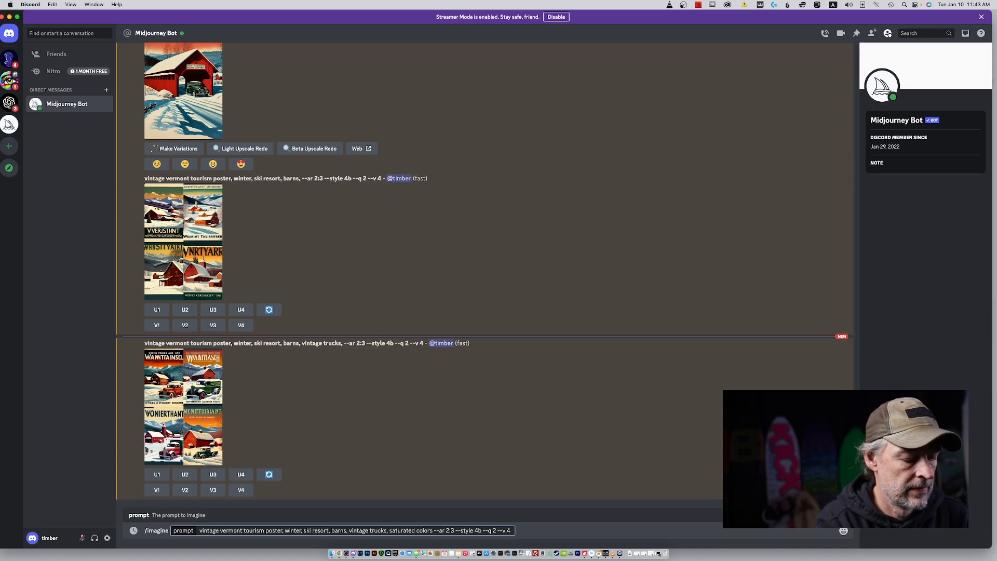
text(,)
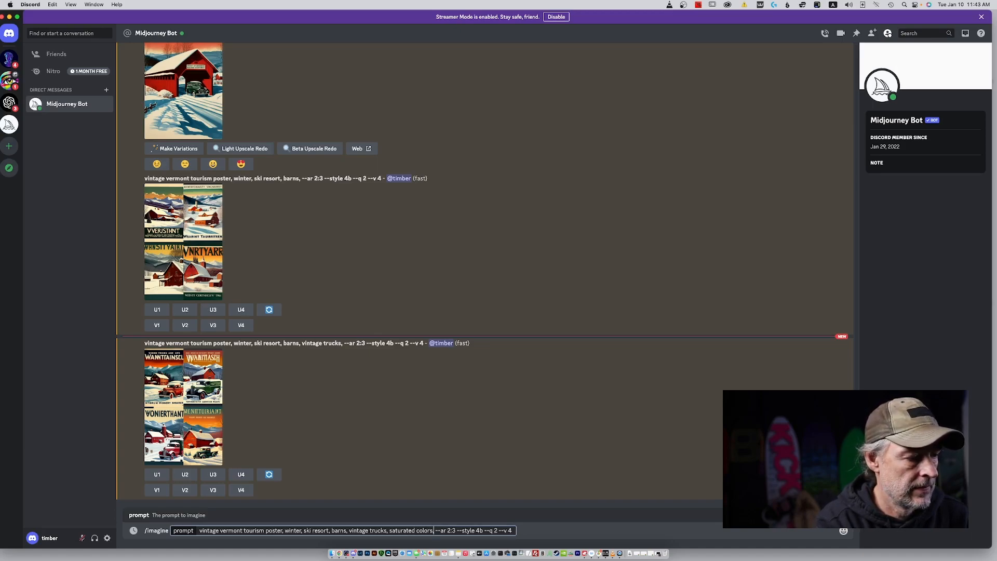
key(super+a)
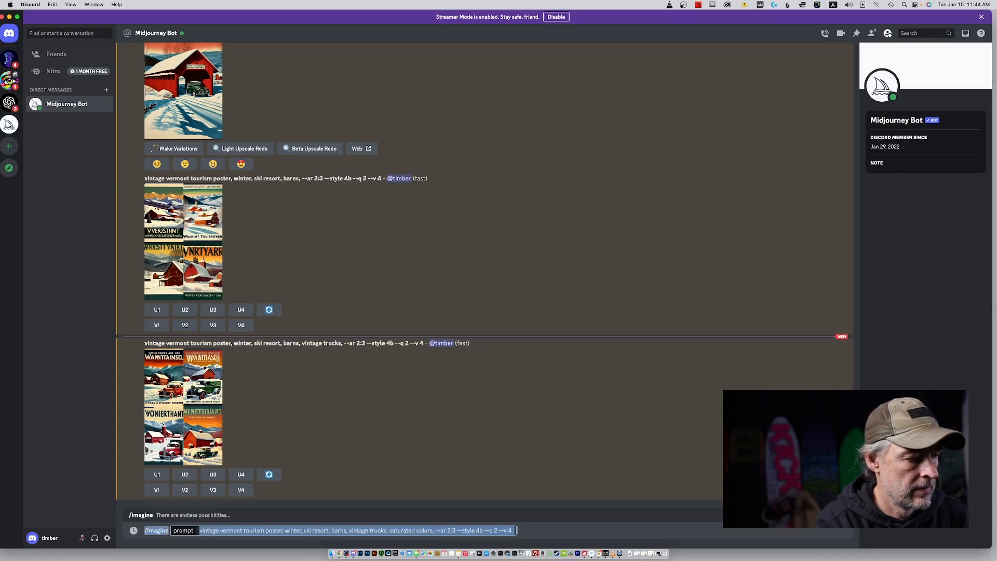
key(Return)
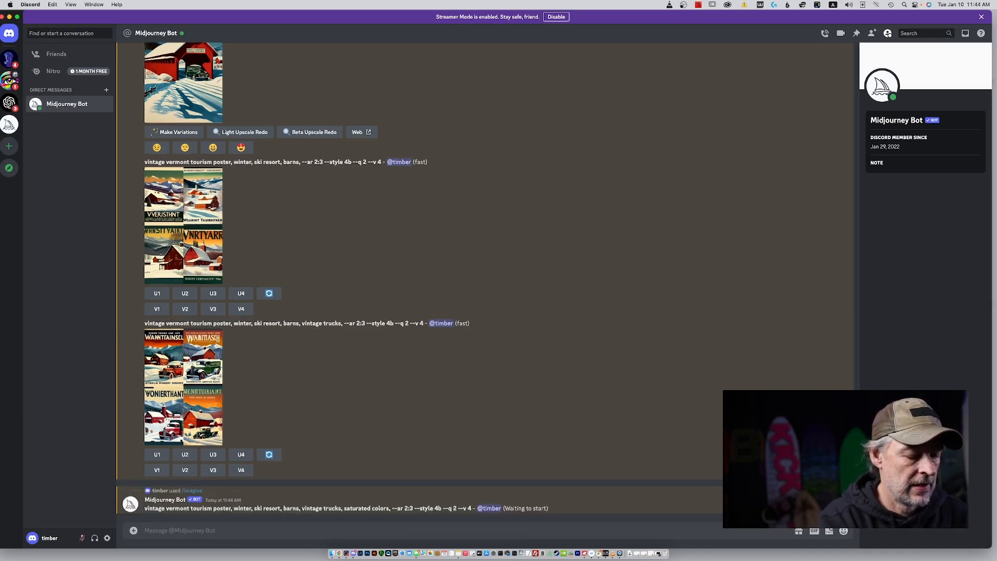
Step: Start another /imagine command that reuses the full saturated-colors vintage truck prompt
text(/)
text(imagine prompt:vintage vermont tourism poster, winter, ski resort, barns, vintage trucks, saturated colors, --ar 2:3 --style 4b --q 2 --v 4)
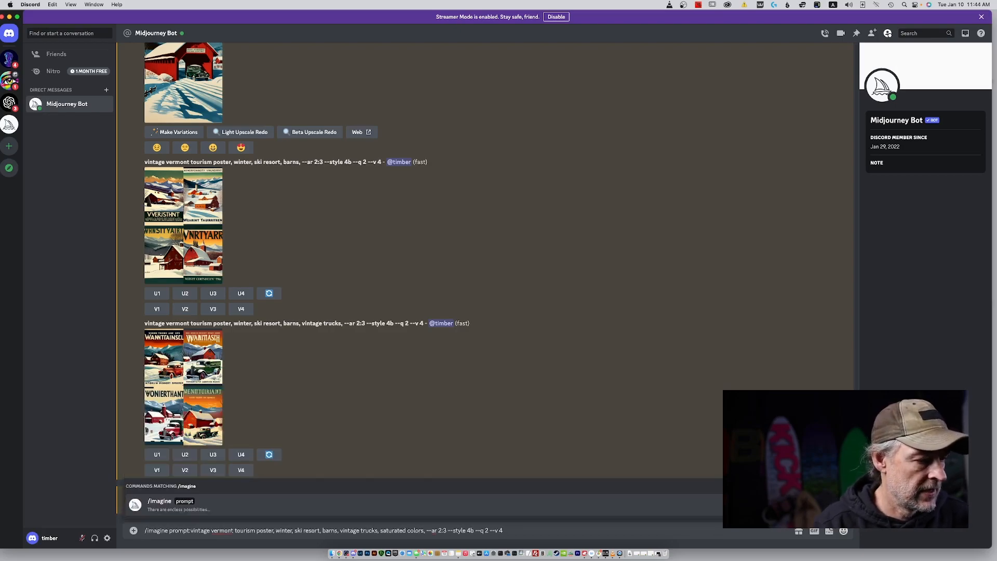
click(190, 532)
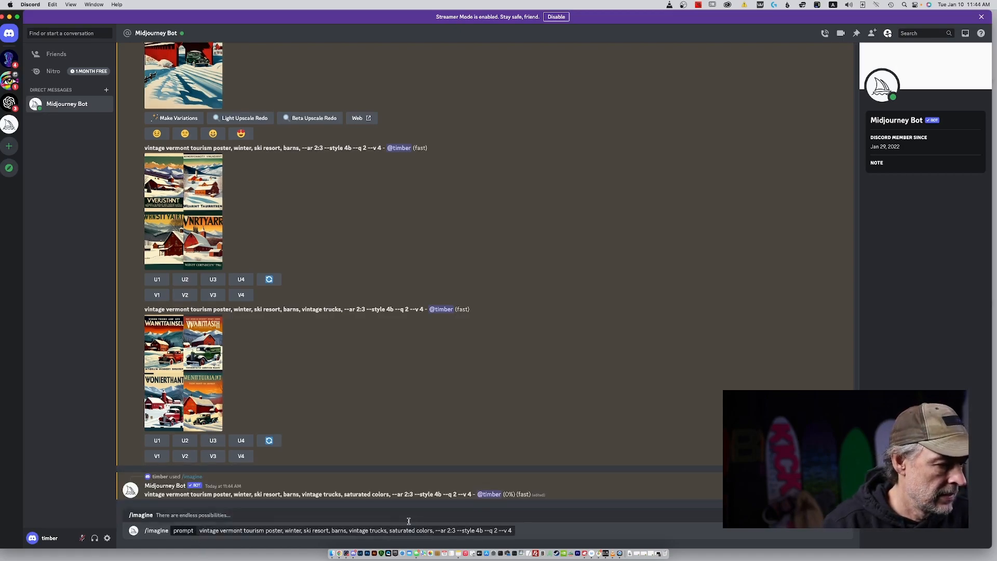
click(496, 530)
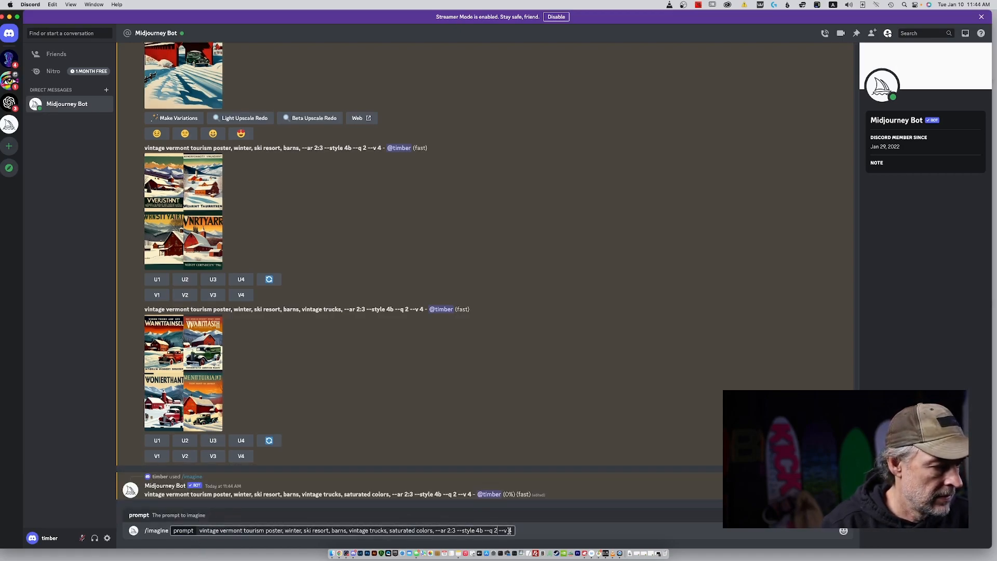
click(512, 530)
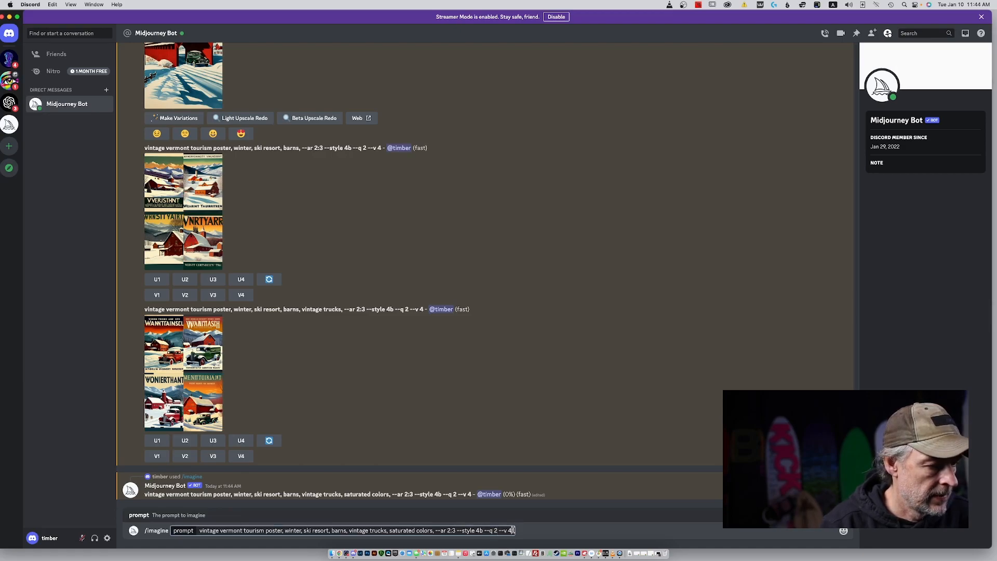
Step: Append "--stylize 1000" to the end of the prompt, submit it and examine the enlarged poster grid
text(--styl)
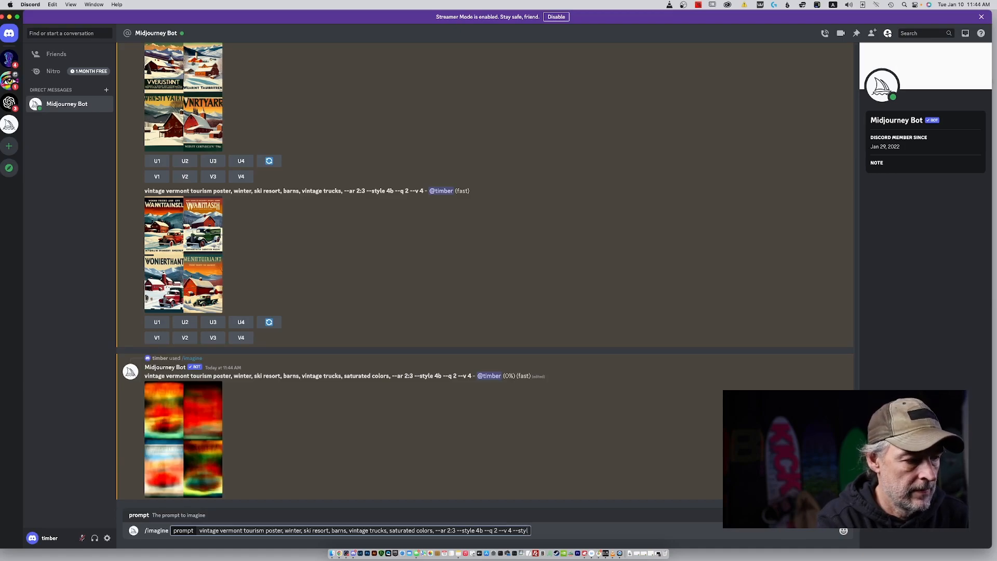
text(ize 1)
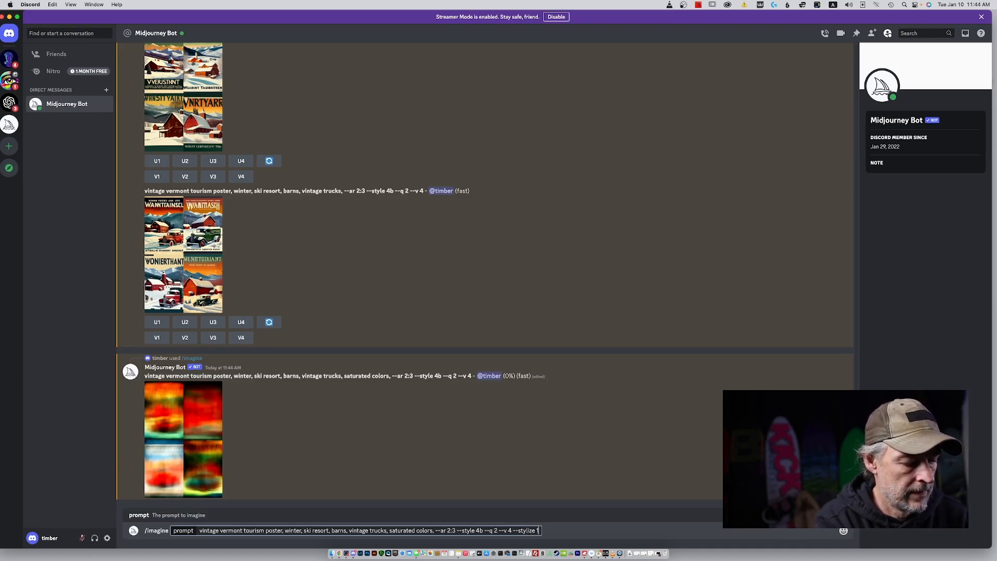
text(000)
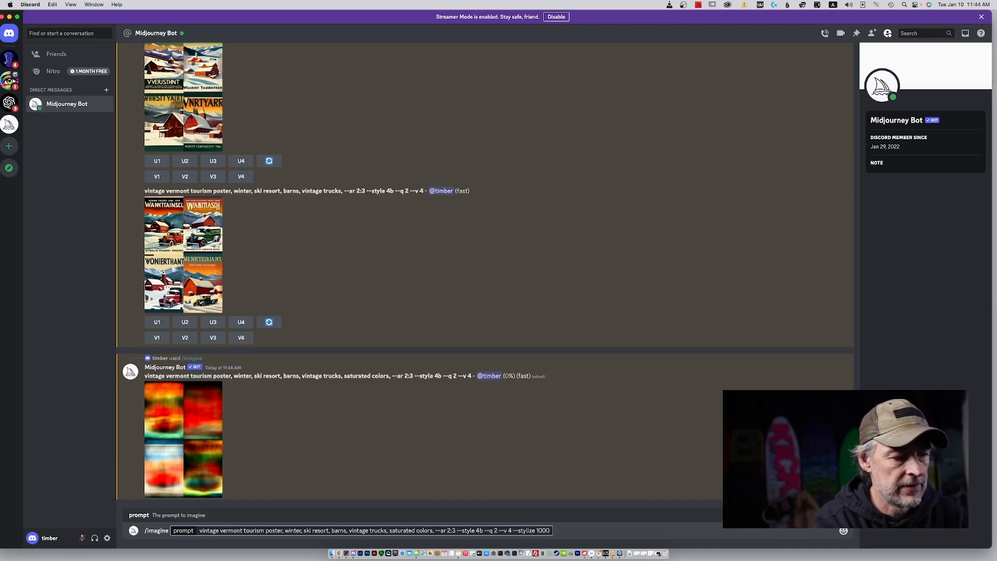
key(Return)
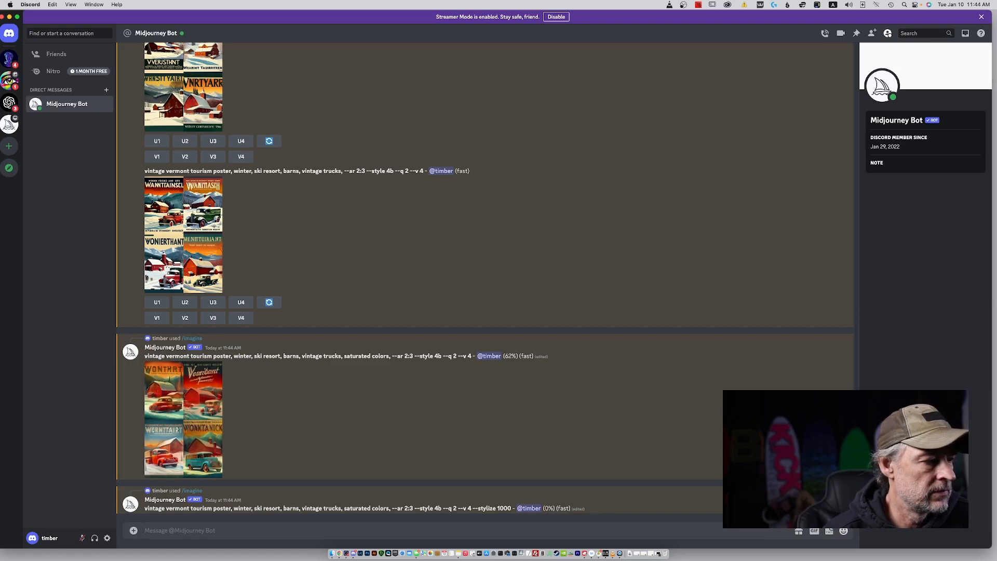
click(215, 408)
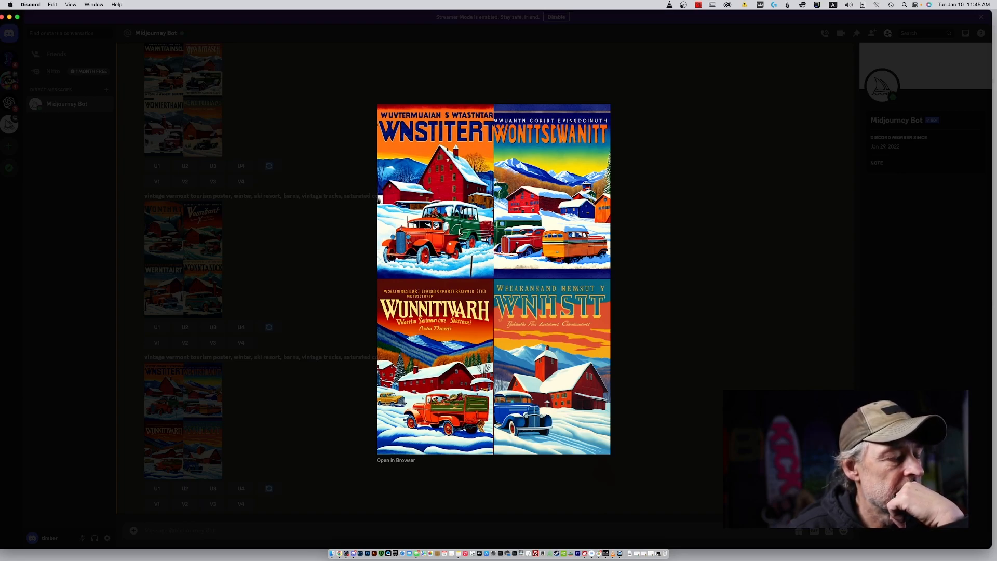
click(716, 407)
Step: Start a new /imagine prompt with the saturated-colors vintage truck text ending in "--v 4", without the stylize option
text(/i)
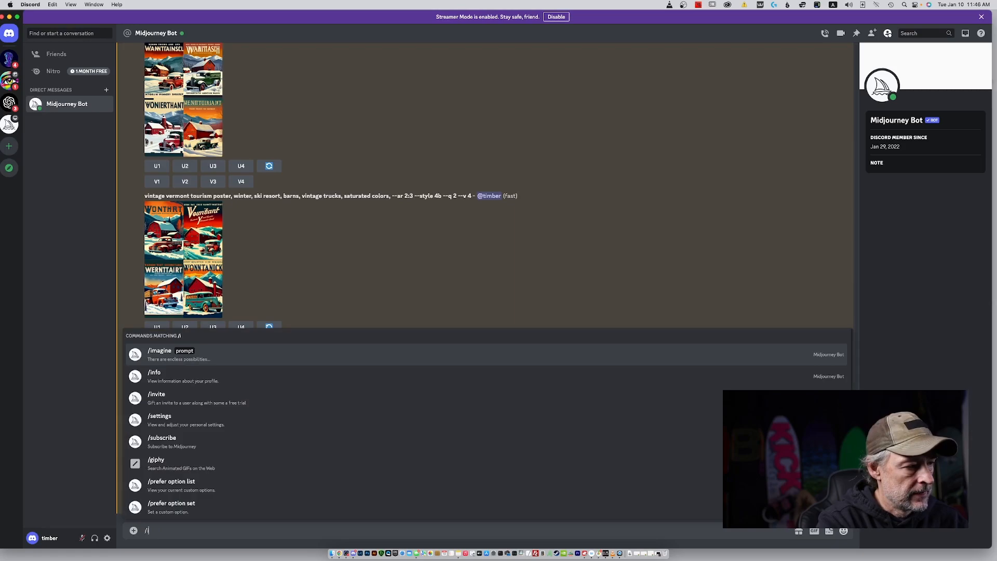
key(Return)
text(vintage vermont tourism poster, winter, ski resort, barns, vintage trucks, saturated colors, --ar 2:3 --style 4b --q 2 --v 4)
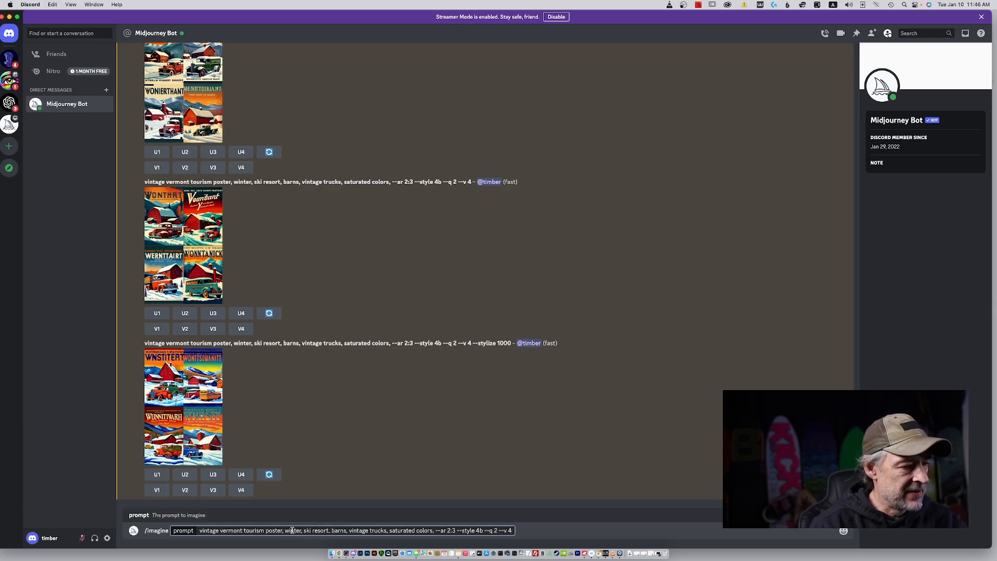
Step: Remove "vintage trucks," from the prompt and submit it
drag(349, 530, 387, 531)
key(BackSpace)
key(BackSpace)
key(BackSpace)
key(BackSpace)
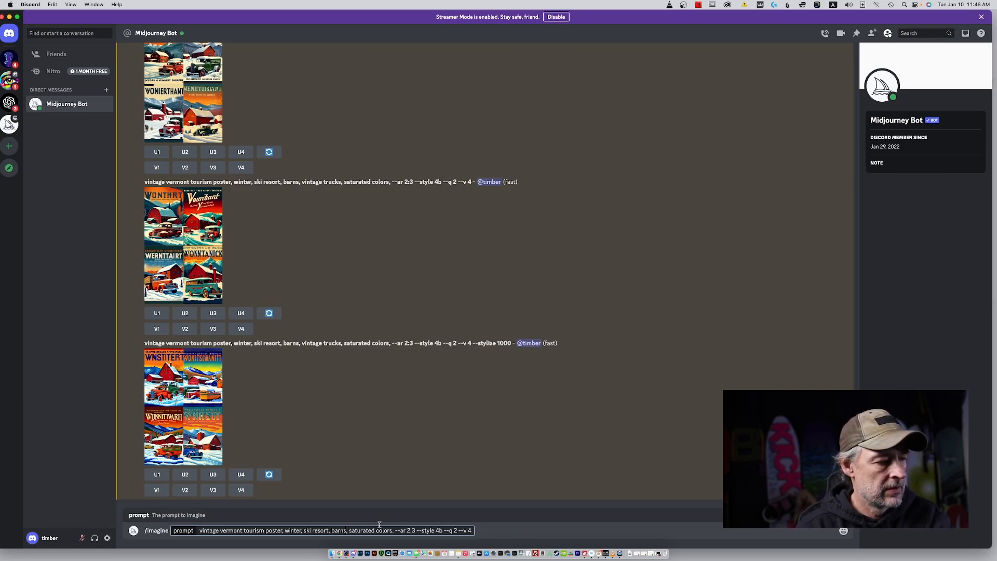
key(Return)
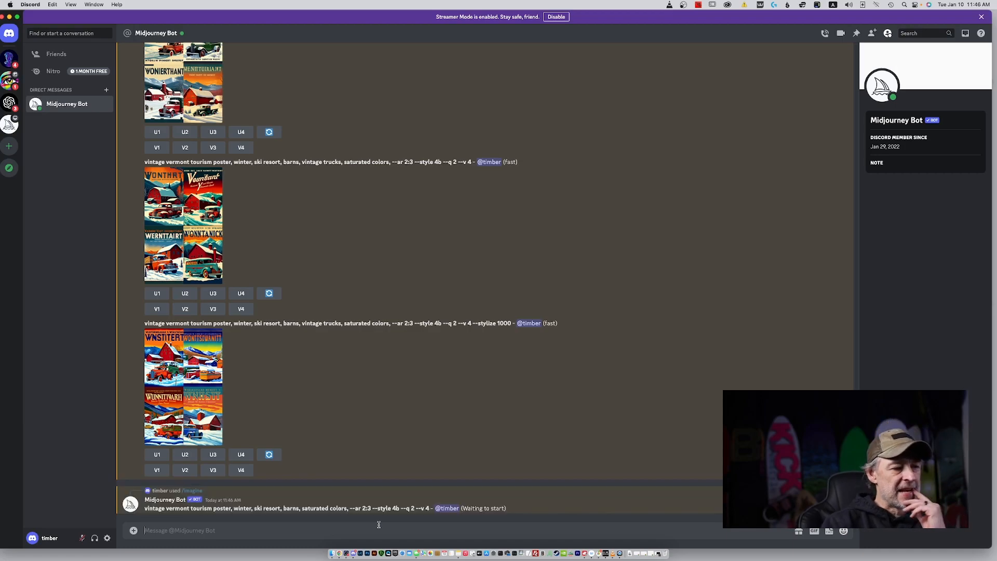
click(196, 428)
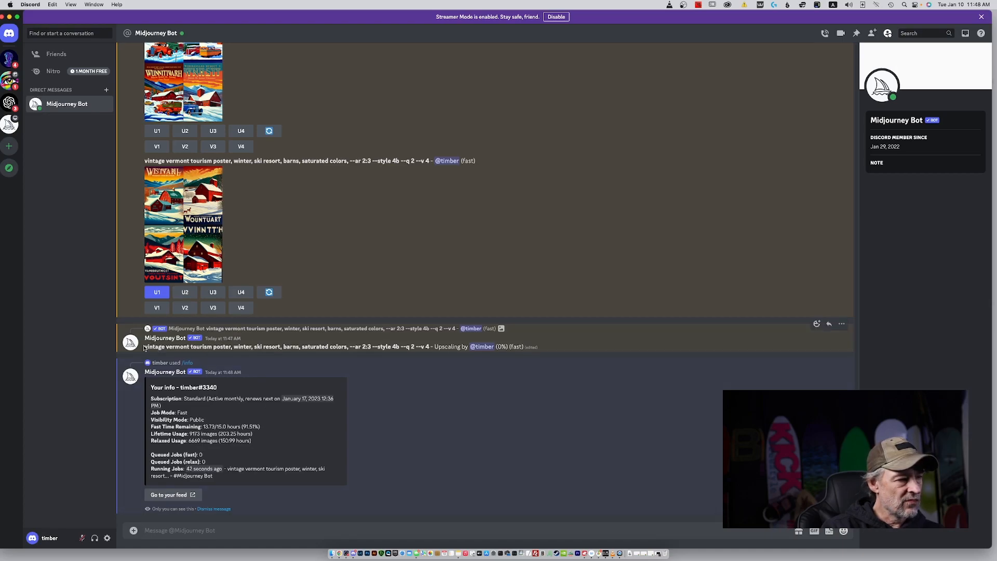
Step: Copy the prompt text from the message of the poster being upscaled and paste it into the message box
drag(145, 346, 430, 344)
key(super+c)
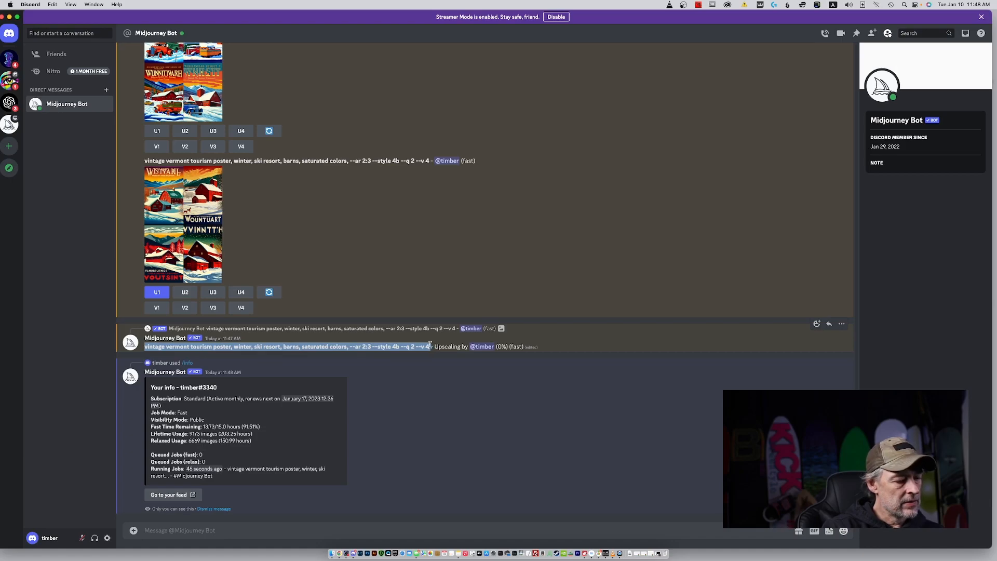
click(327, 530)
key(super+v)
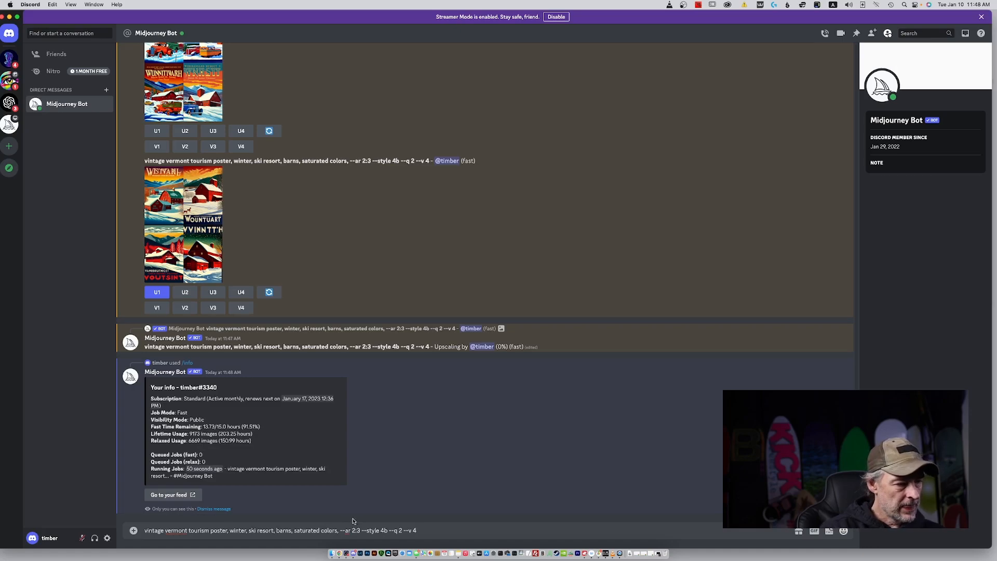
Step: Replace "saturated colors" in the prompt text with "blue sky, white clouds, dark green trees"
drag(294, 530, 338, 530)
text(bl)
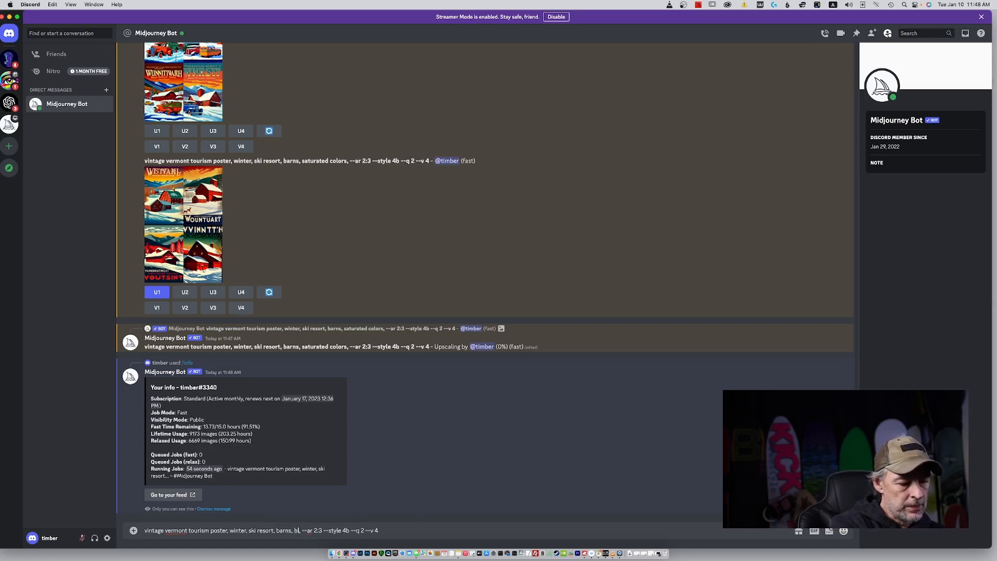
text(ue sky)
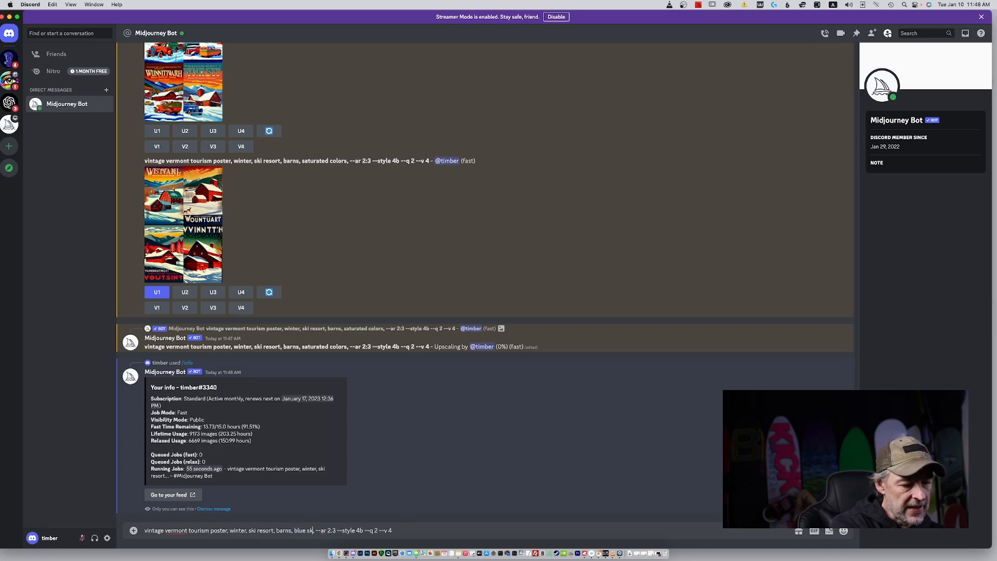
text(, white clouds)
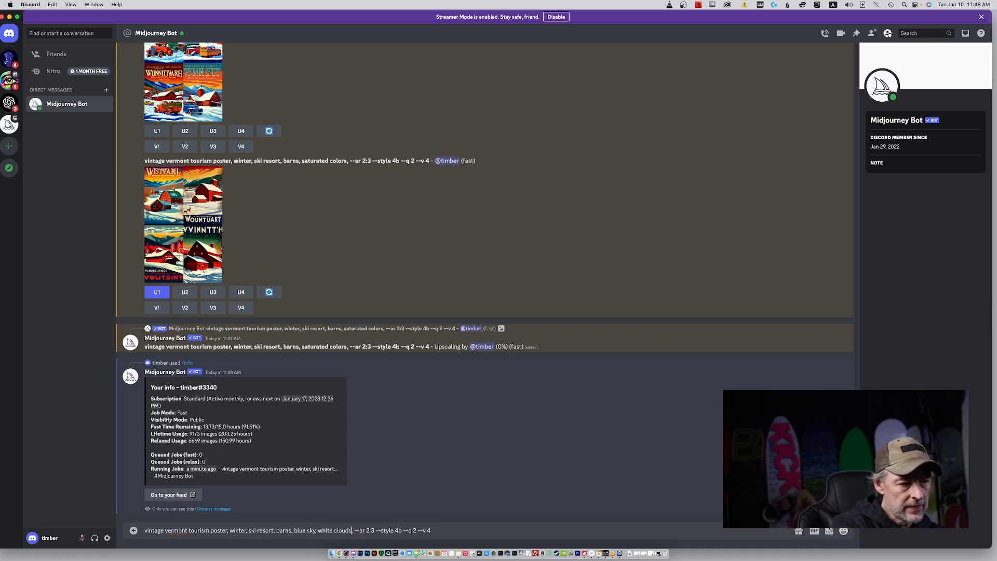
text(, dark)
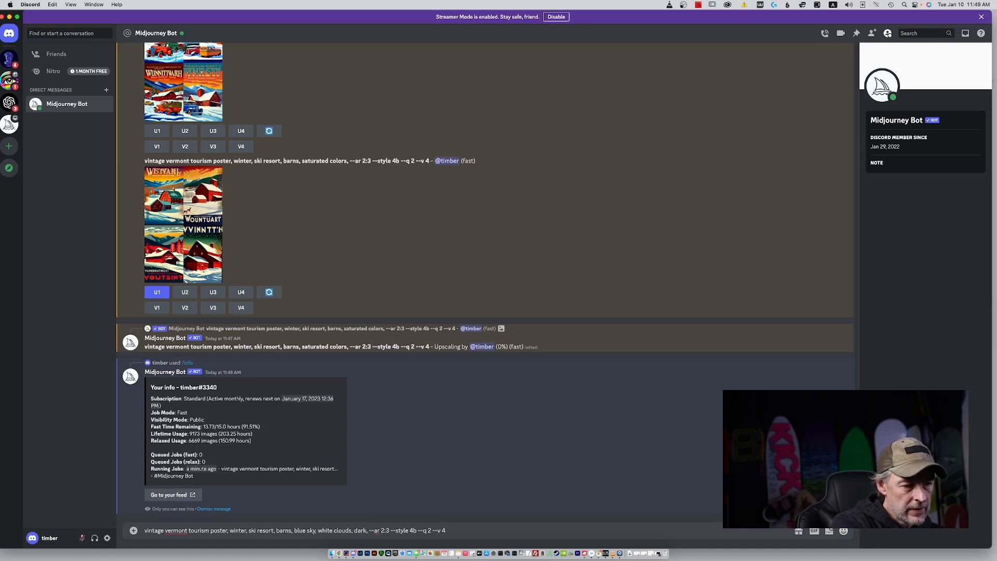
text( green)
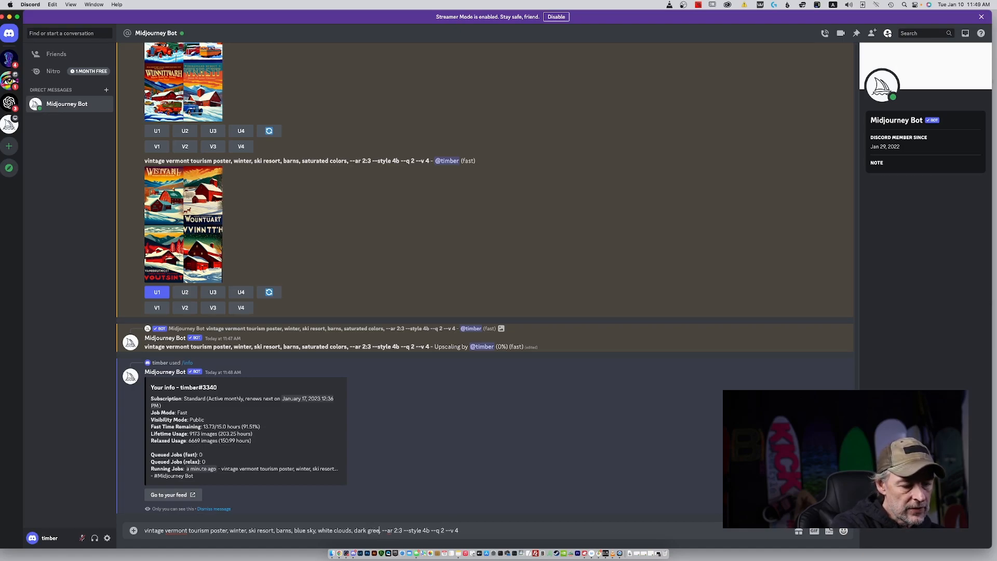
text( trees)
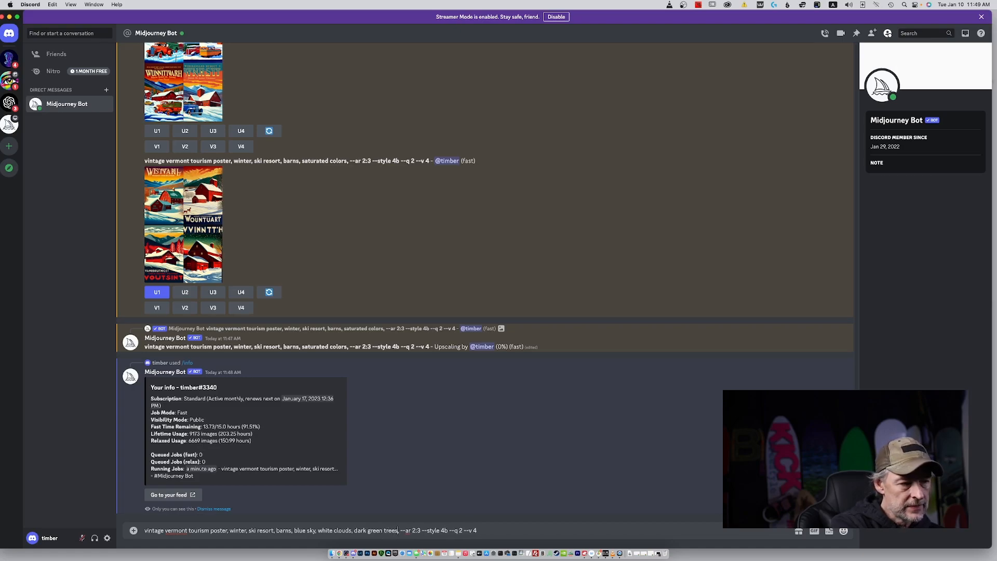
Step: Insert "ski slope," after "ski resort," in the prompt text and remove "barns,"
click(274, 531)
text(ski)
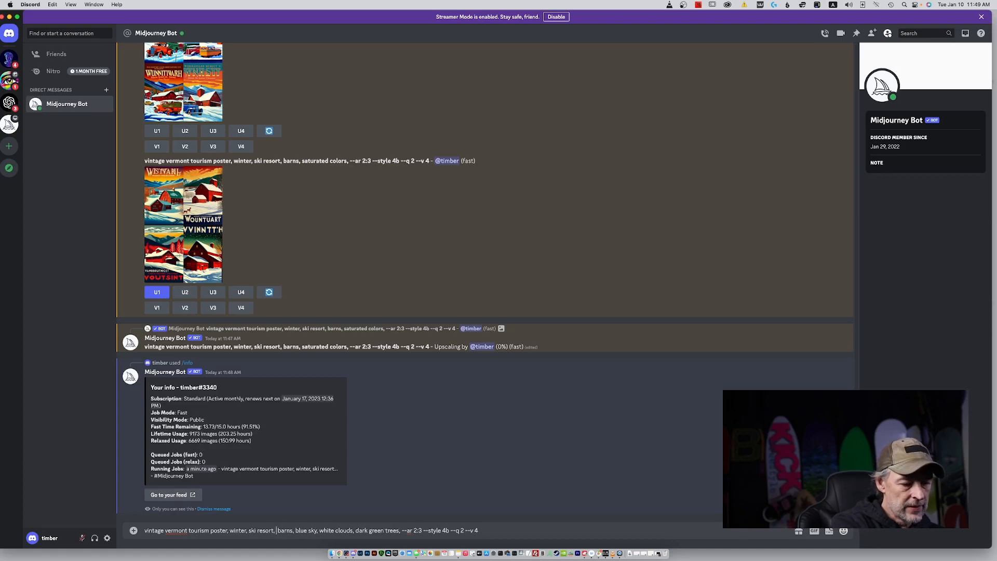
text( slope)
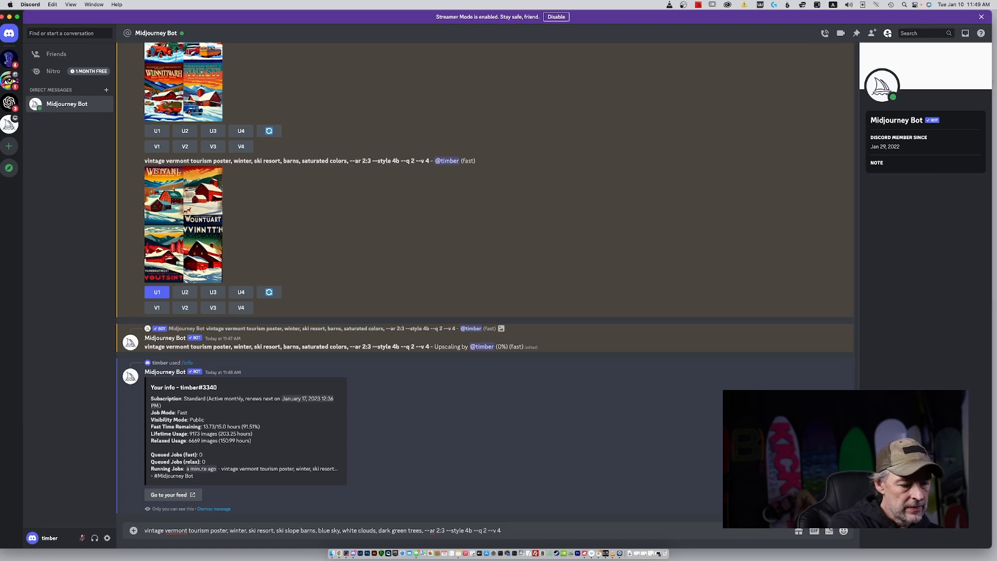
text(,)
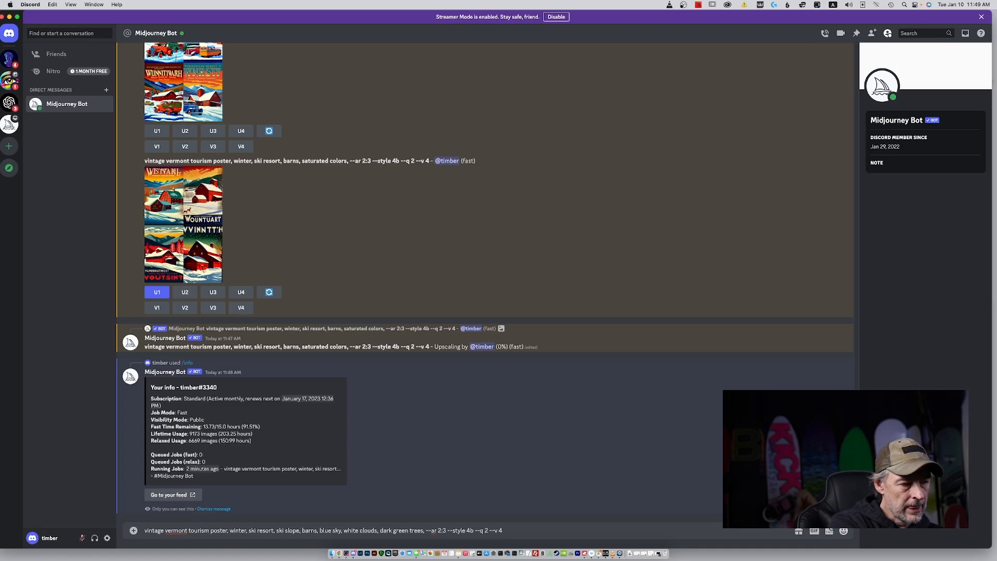
double_click(310, 530)
key(BackSpace)
key(Delete)
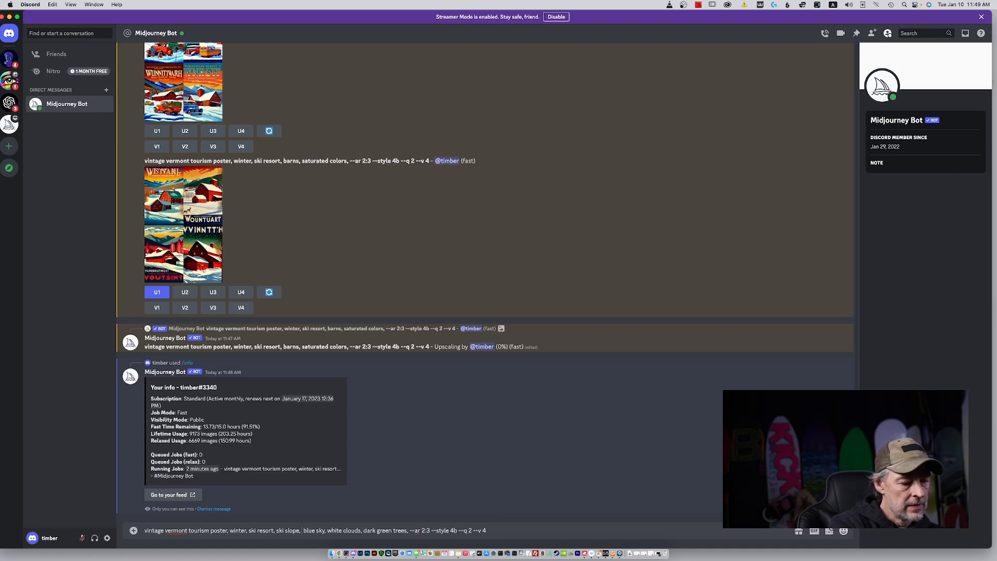
Step: Move the edited prompt text into an /imagine command, submit it, and examine the upscaled red barn poster enlarged
key(super+a)
key(super+x)
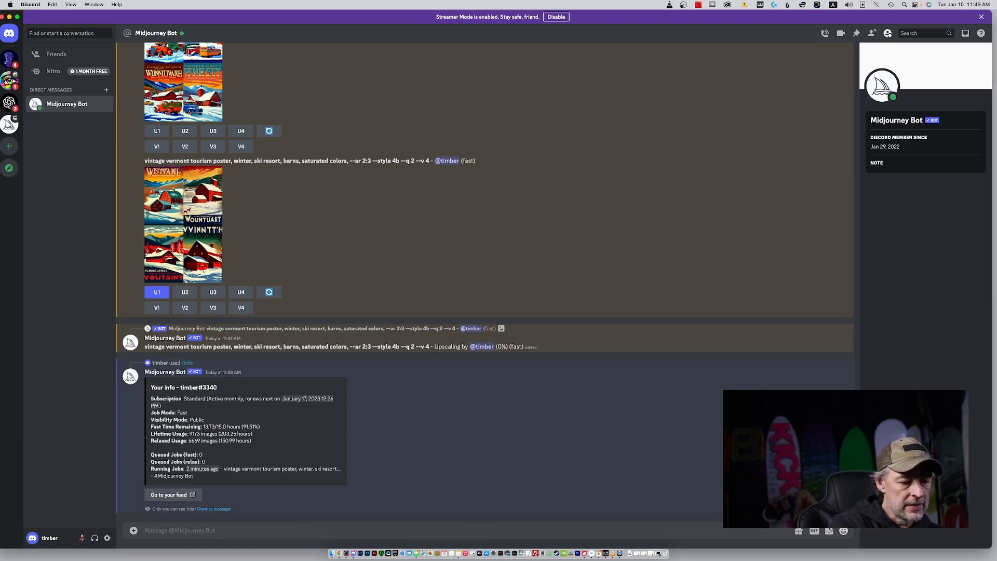
text(/)
key(Return)
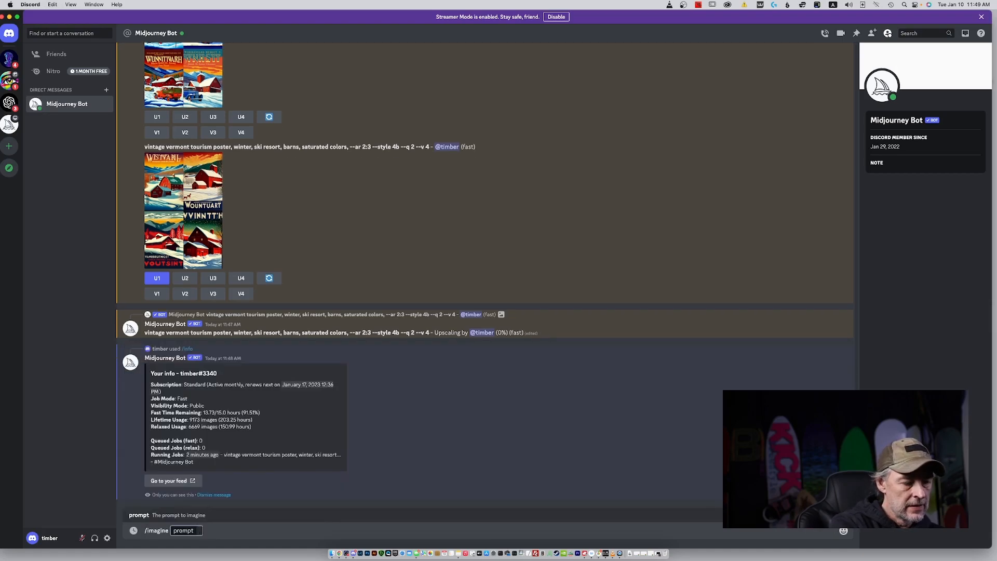
key(super+v)
key(Return)
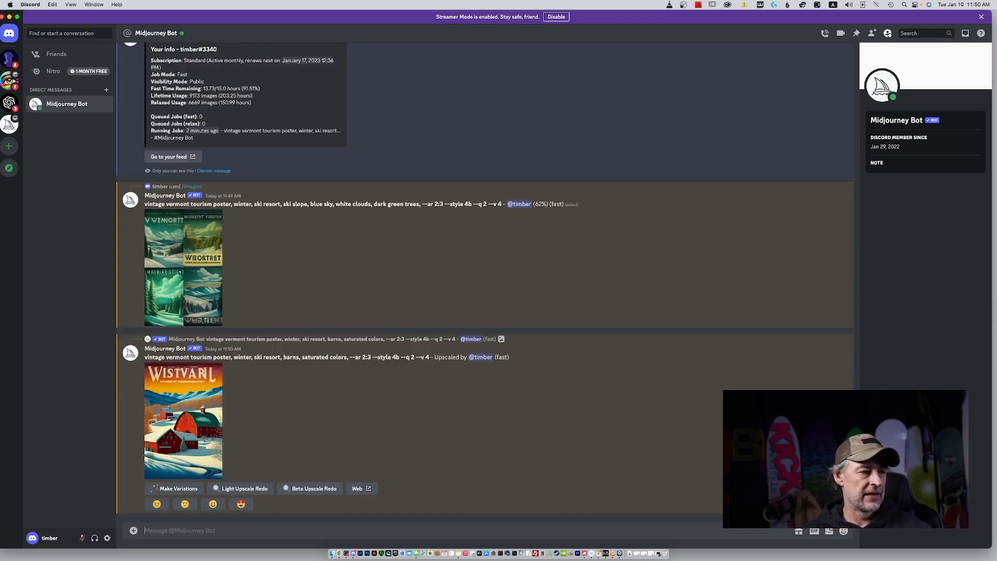
click(193, 430)
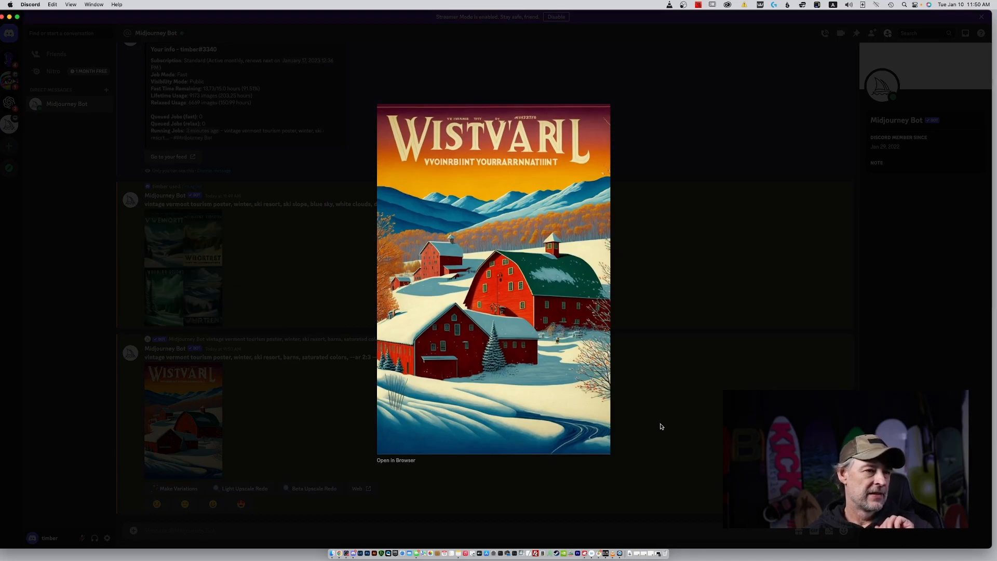
click(659, 424)
text(/info)
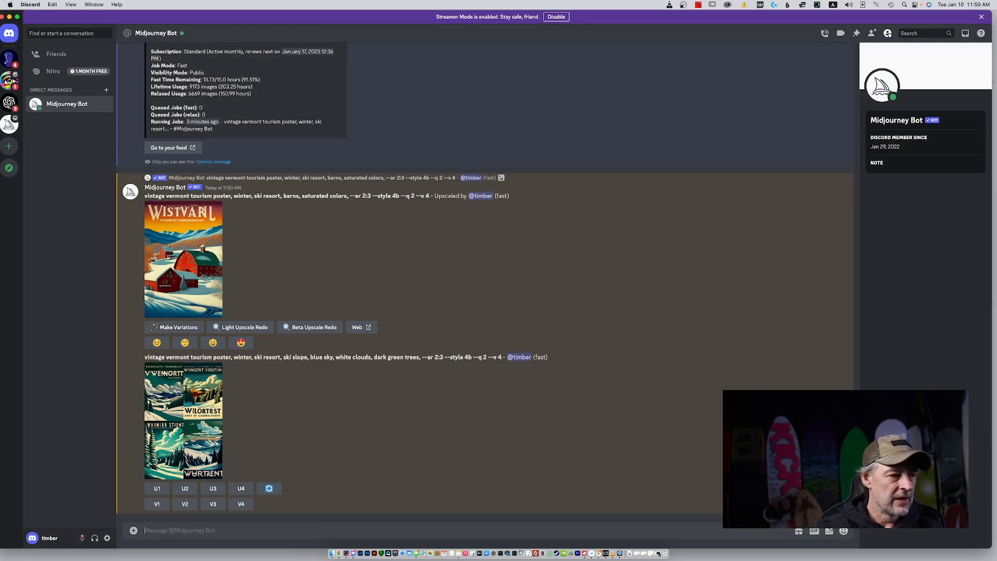
key(BackSpace)
key(BackSpace)
key(BackSpace)
key(BackSpace)
key(BackSpace)
key(BackSpace)
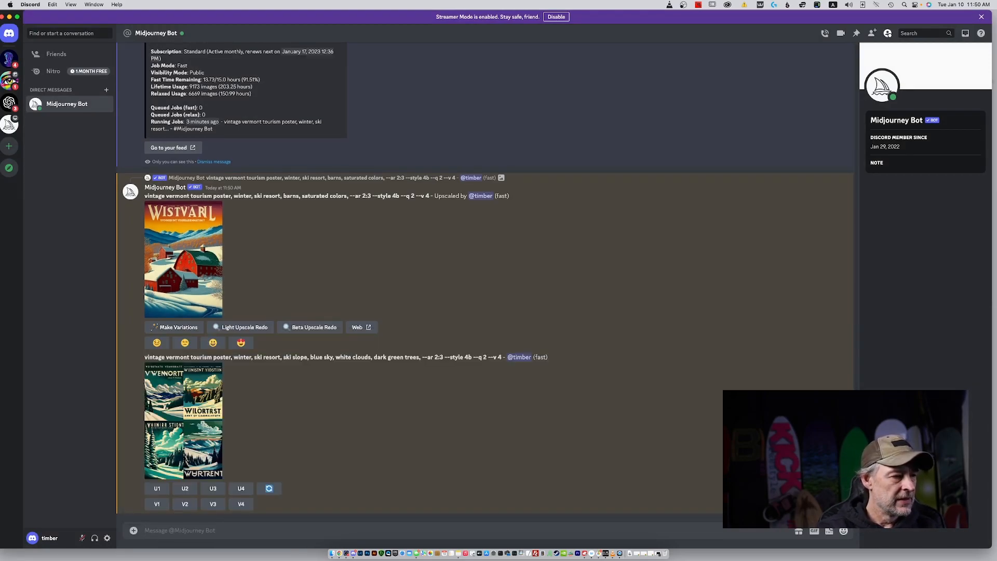
Step: Copy the prompt line of the newest ski slope poster grid and paste it into a new /imagine prompt
double_click(328, 356)
triple_click(329, 357)
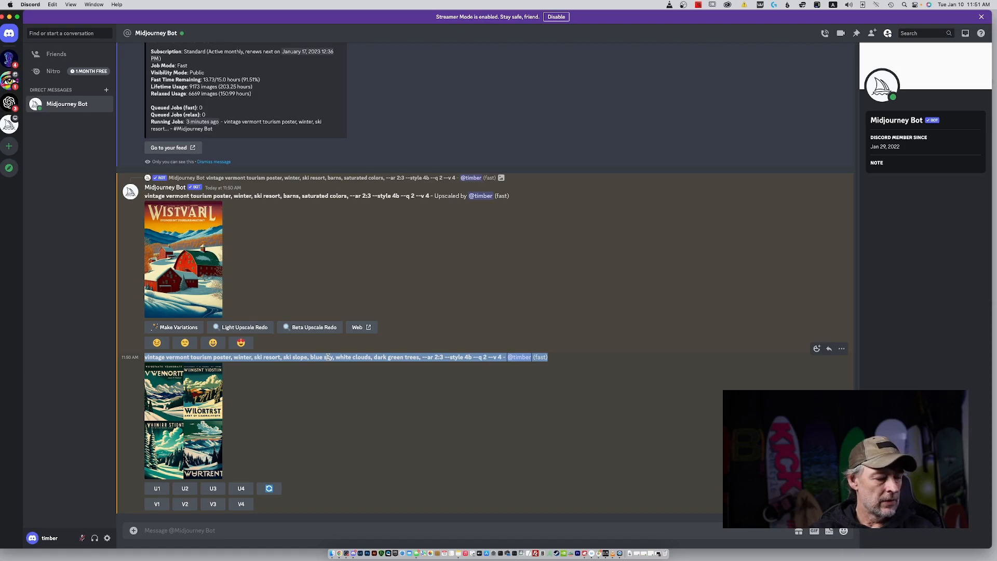
click(315, 529)
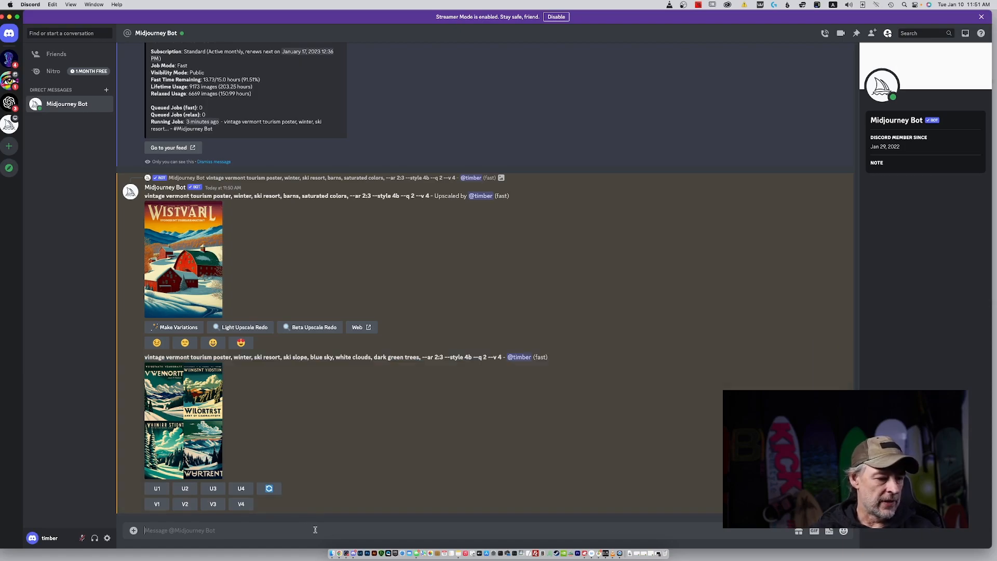
text(/)
key(Return)
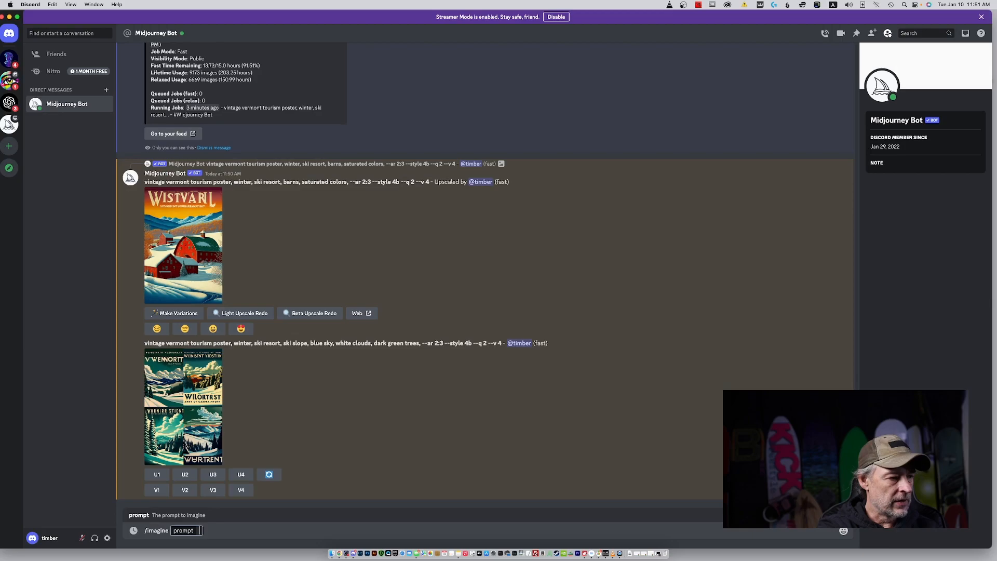
key(super+v)
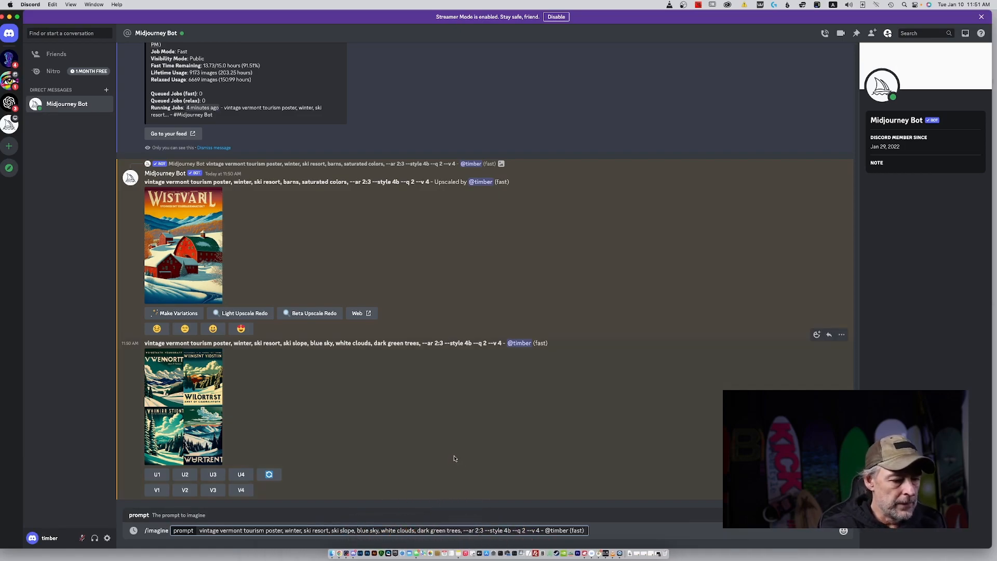
Step: Insert "bright" before "blue sky" in the prompt and remove the trailing dash, username and "(fast)" after "--v 4"
click(356, 530)
text(bright)
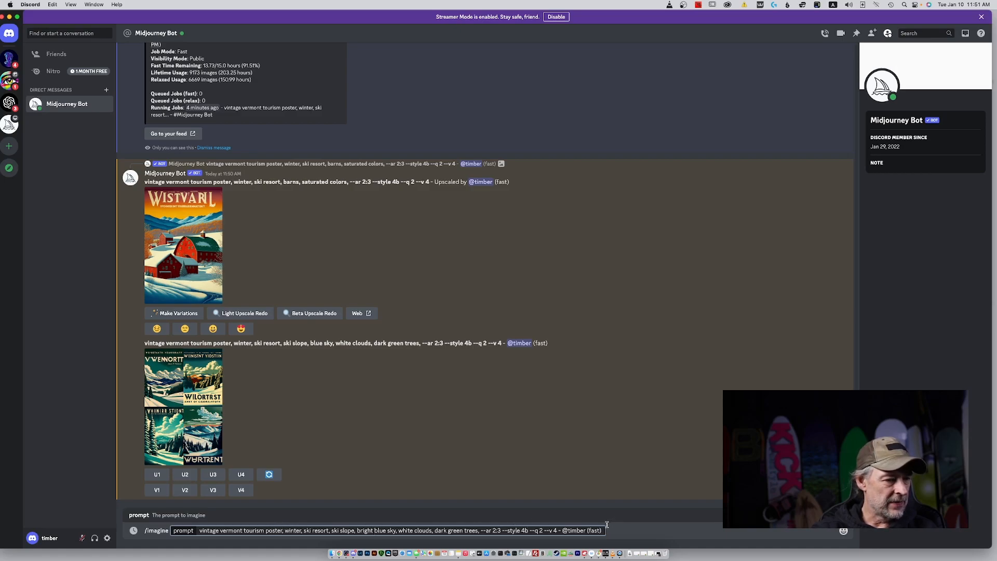
drag(560, 530, 606, 532)
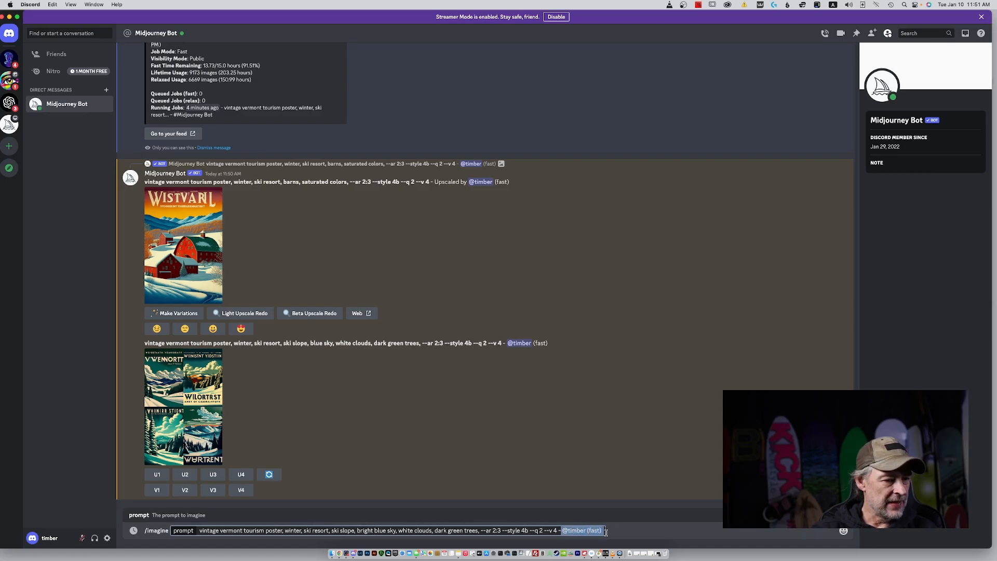
key(BackSpace)
key(BackSpace)
key(BackSpace)
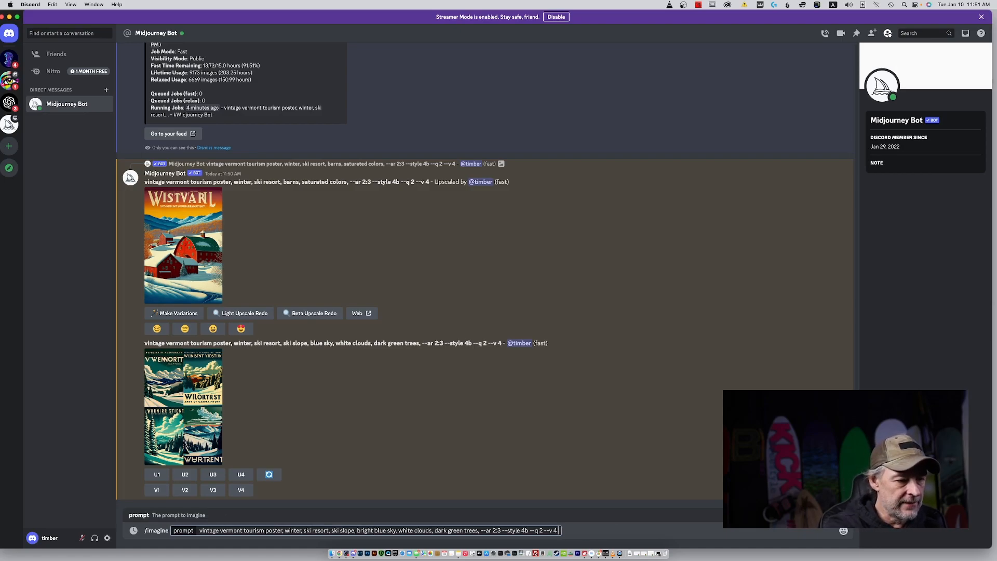
Step: Append "--no text" to the end of the prompt, submit it and examine the resulting poster grid enlarged
text(--)
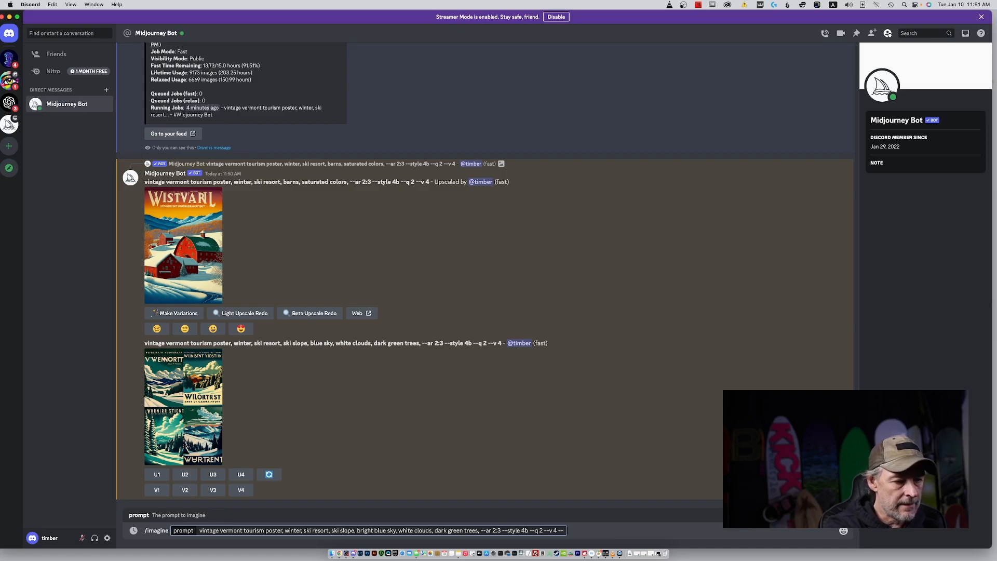
text(no te)
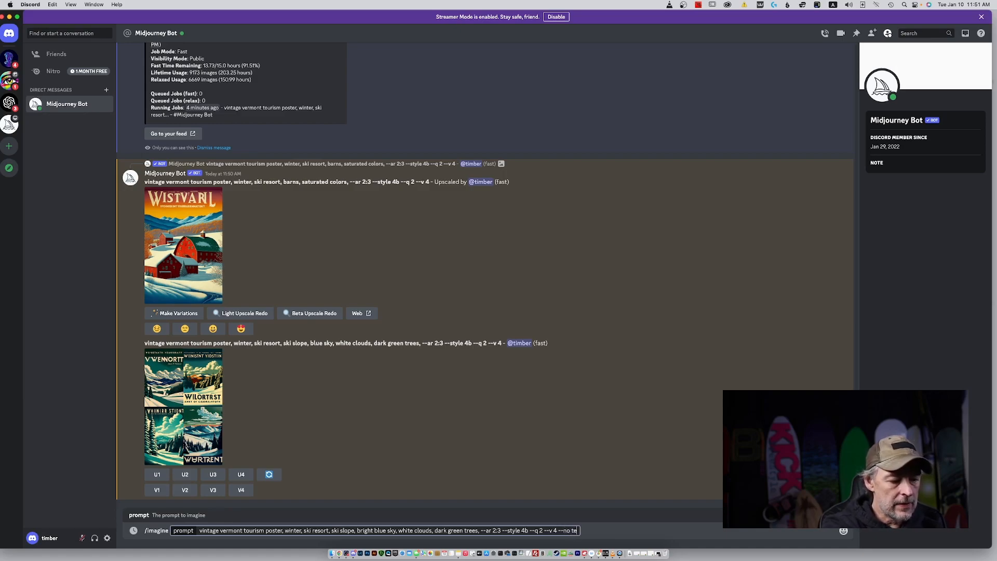
text(xt)
key(Return)
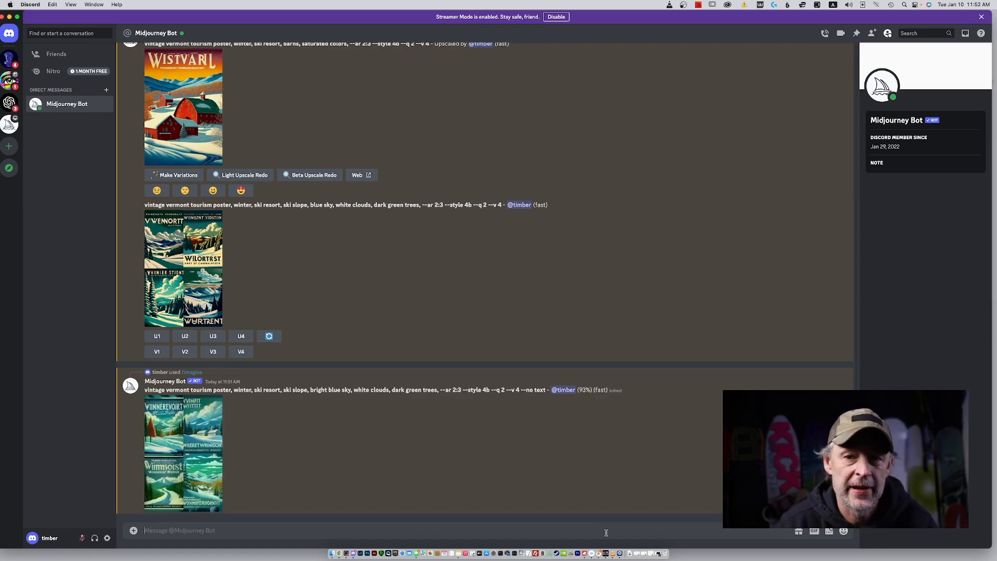
click(183, 420)
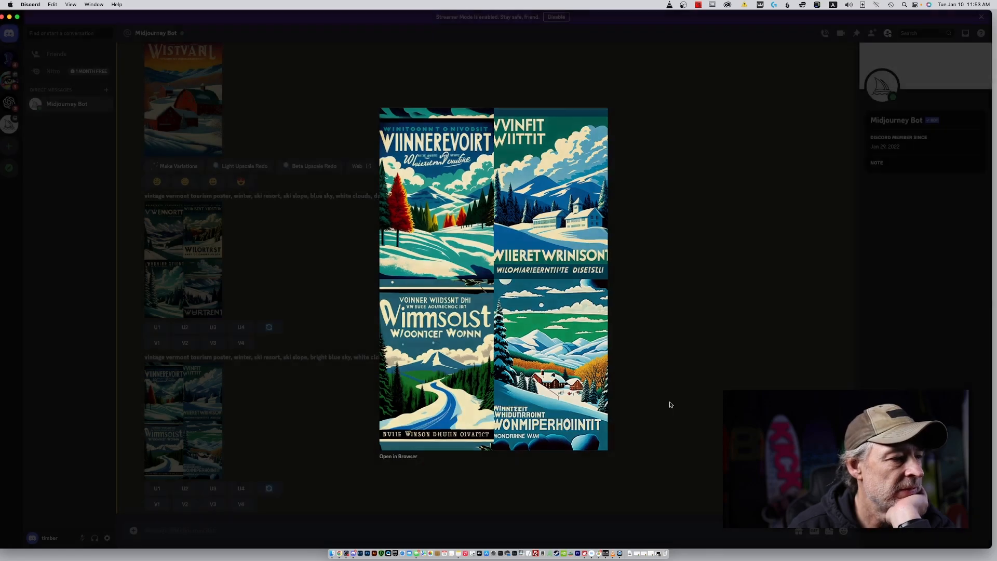
click(690, 399)
Step: Request variations of images 2, 3 and 4 from the "--no text" grid, submitting each remix prompt unchanged
click(196, 504)
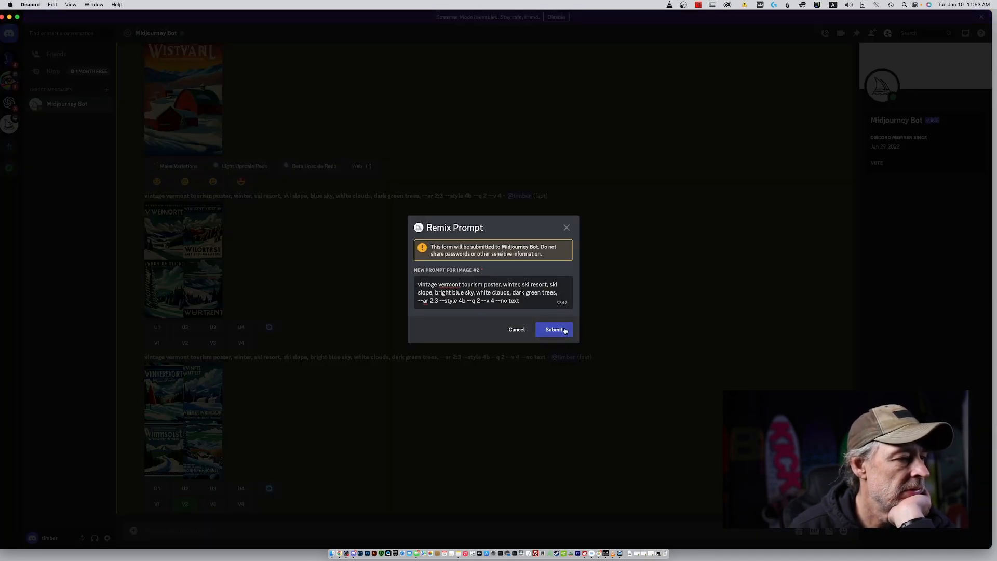
click(553, 329)
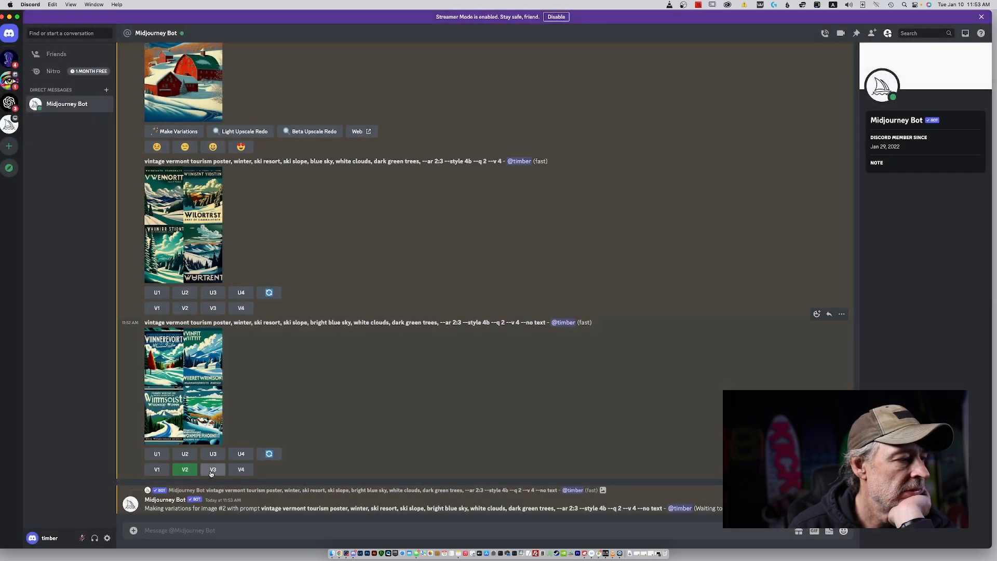
click(215, 471)
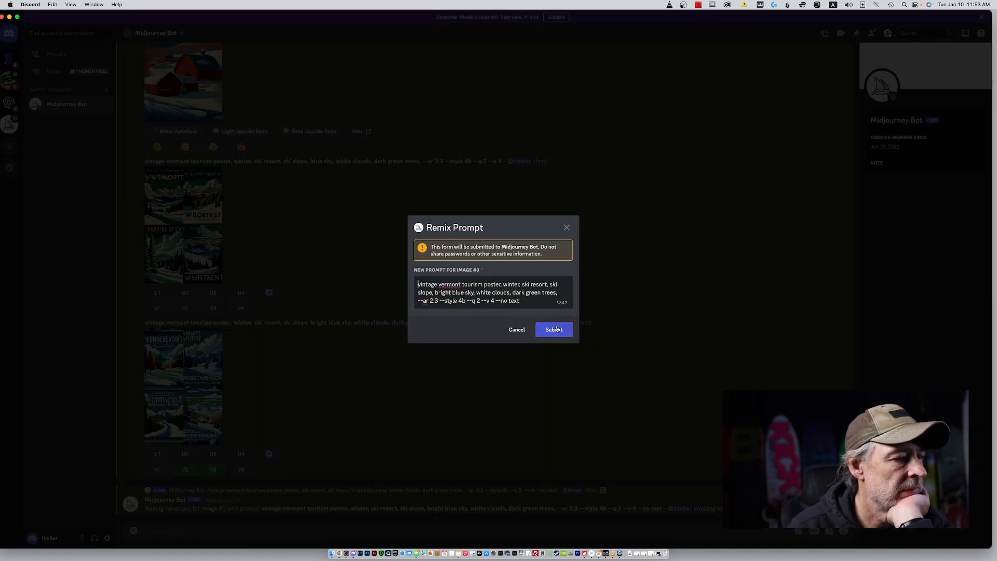
click(554, 329)
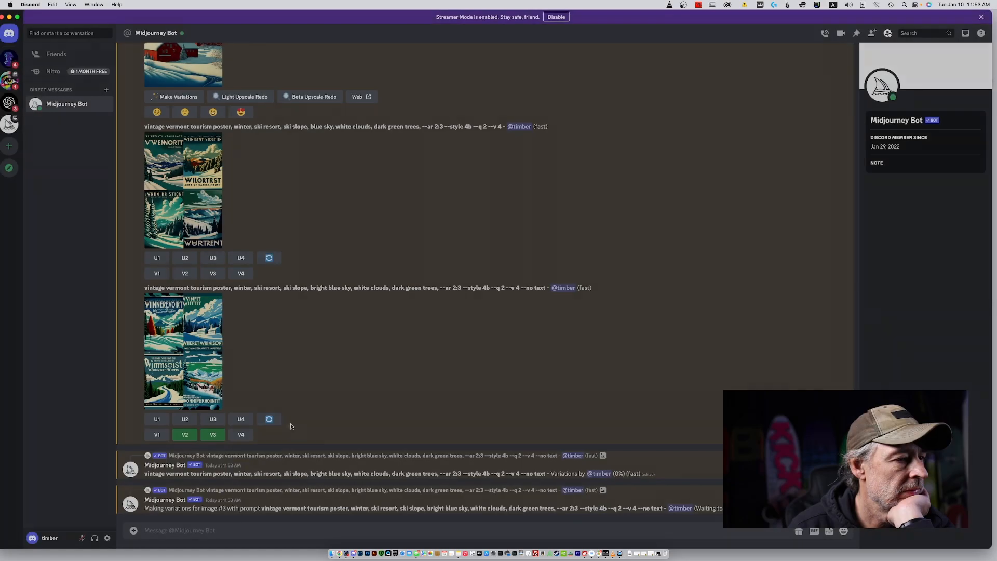
click(241, 434)
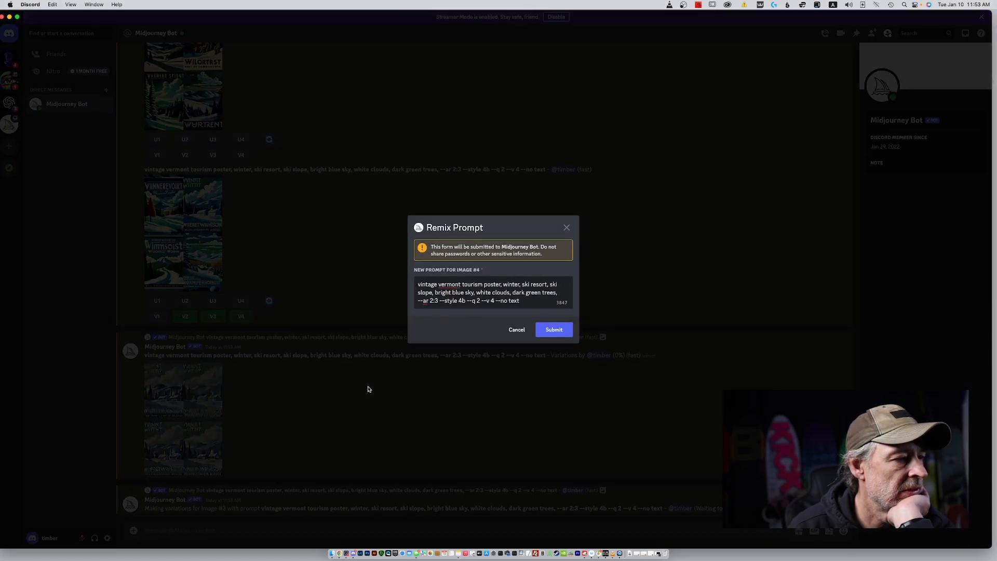
key(Return)
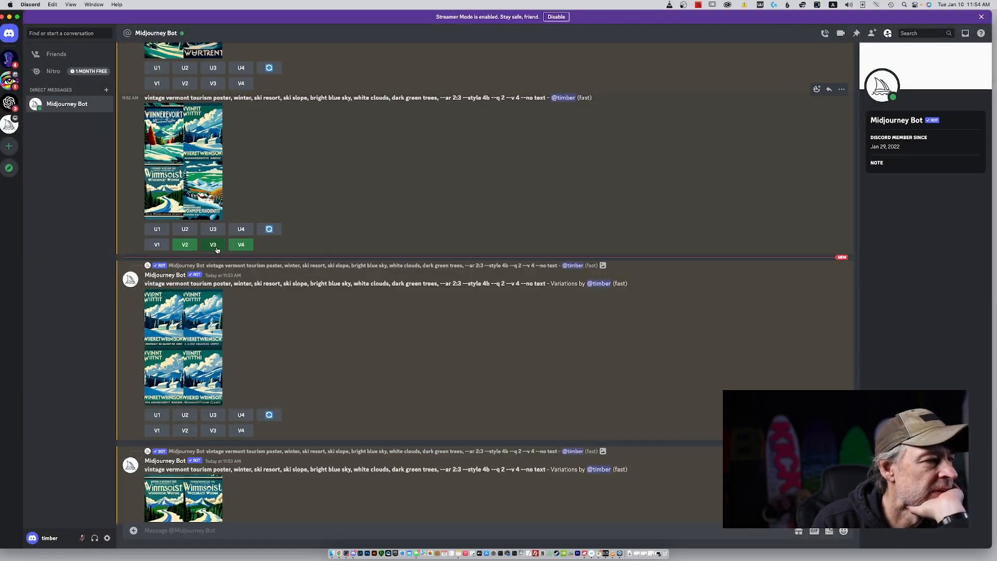
Step: Request a remix of image 3 from the "--no text" grid with the prompt weighted as "ski resort::2"
click(213, 245)
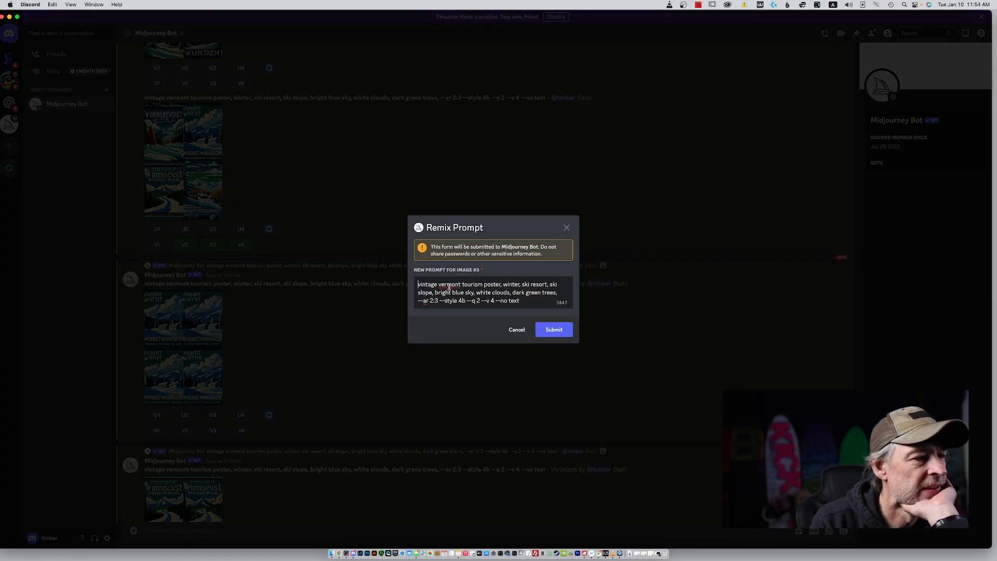
click(548, 285)
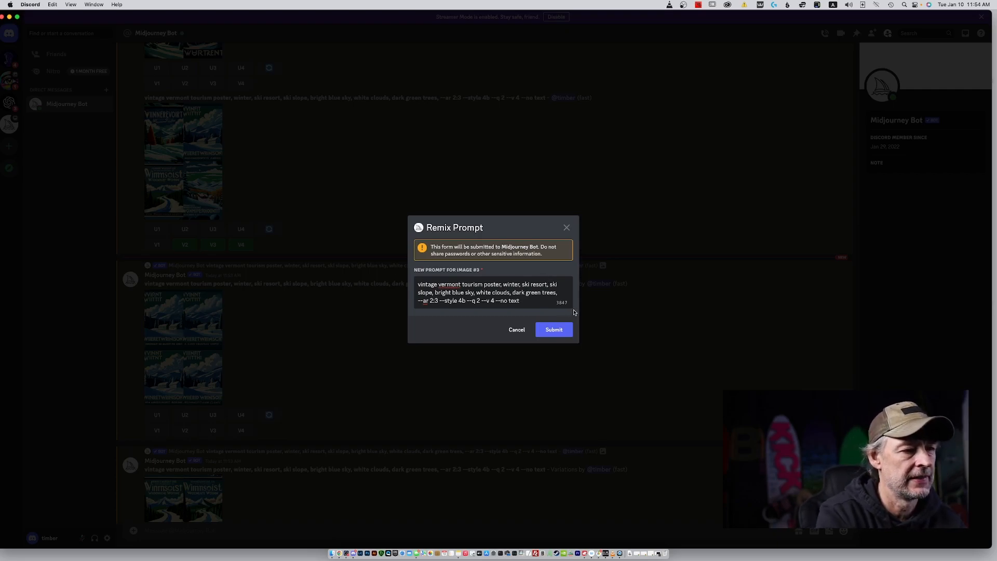
text(::)
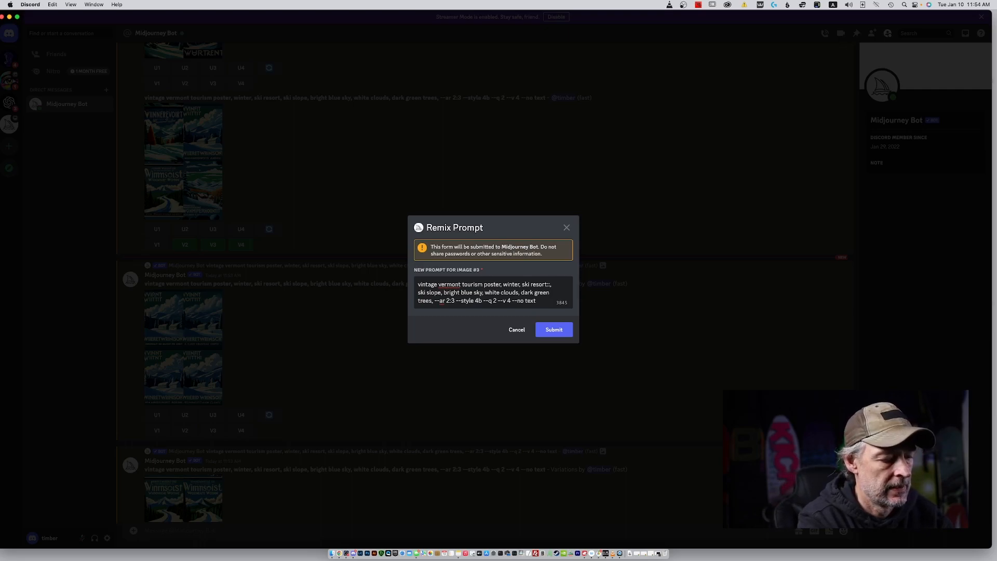
text(2)
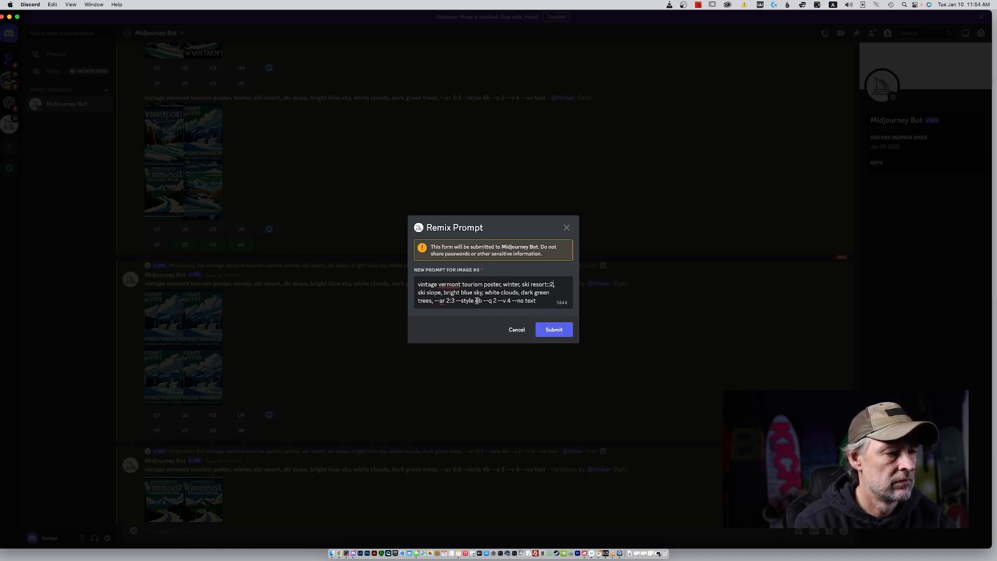
click(553, 329)
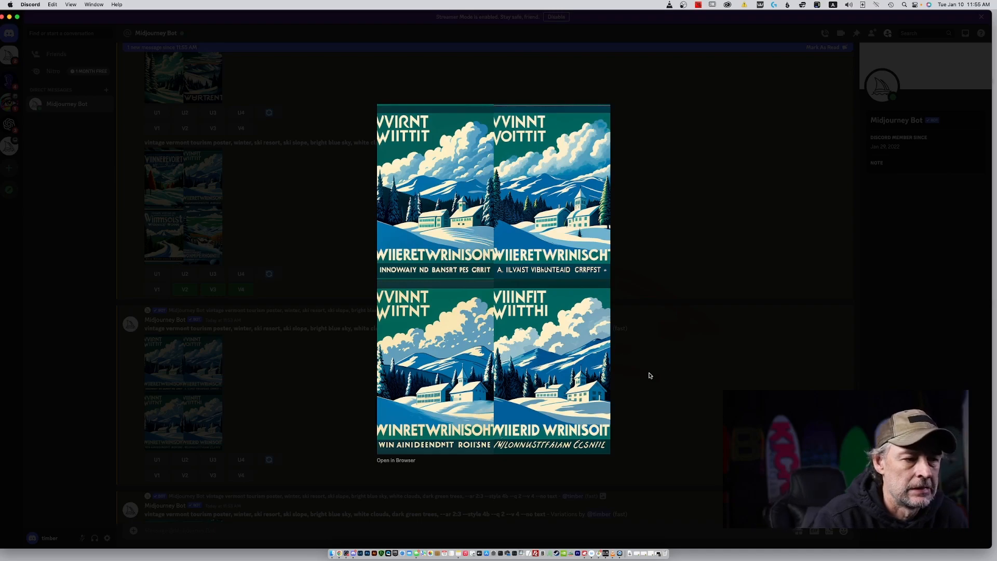
Step: Examine the enlarged variation grids of the "--no text" posters one after another
click(650, 375)
scroll(646, 374, down, 4)
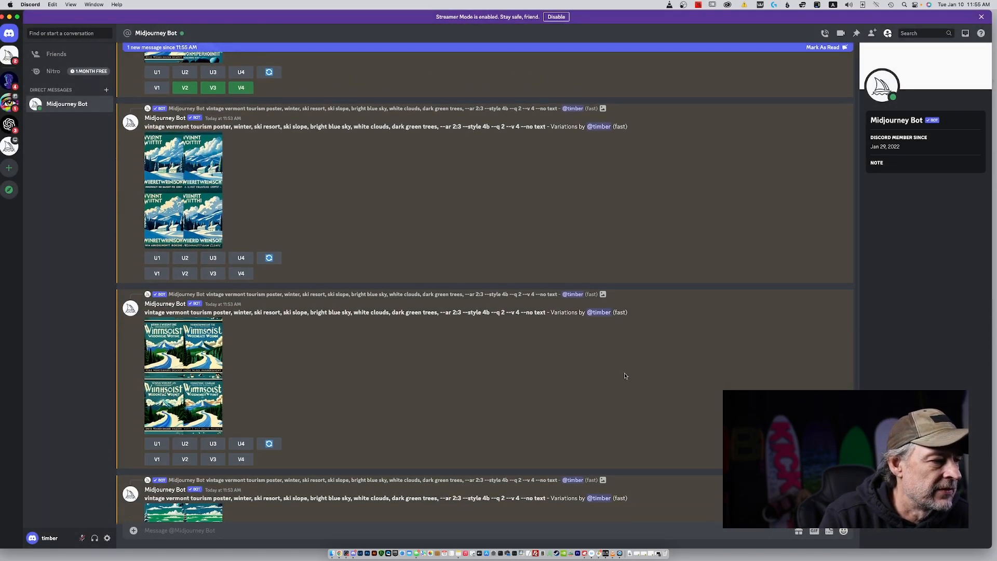
click(204, 368)
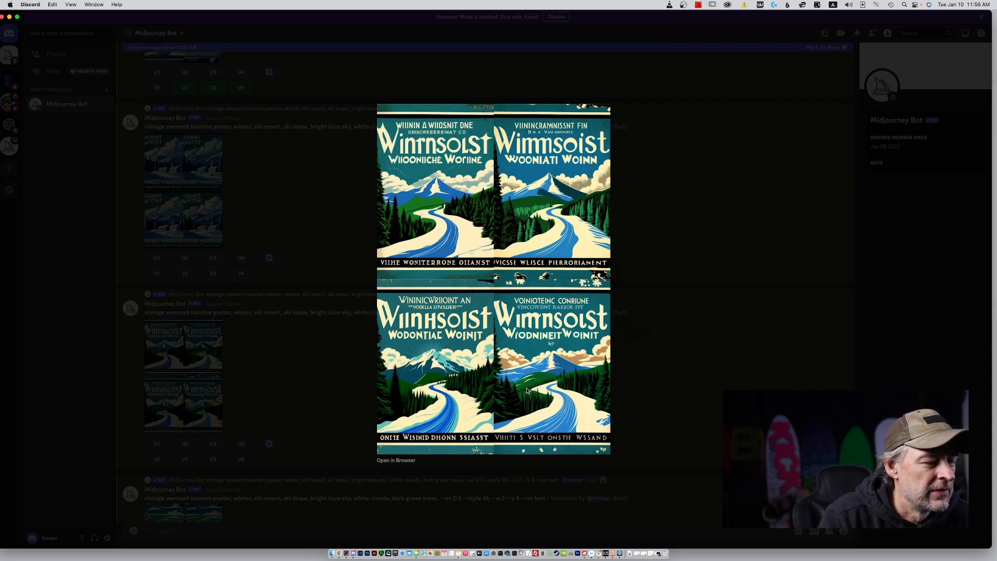
click(683, 419)
scroll(584, 421, down, 3)
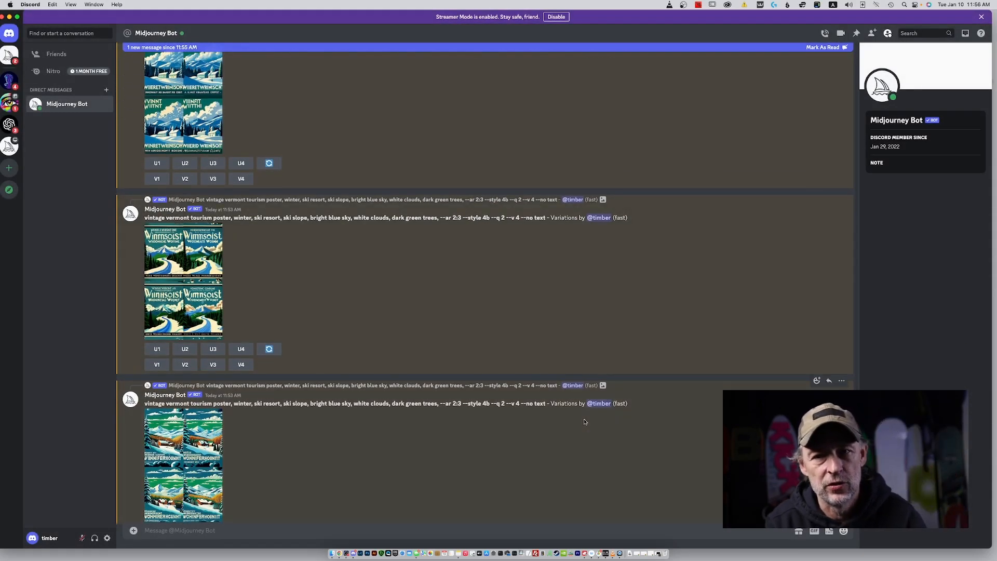
scroll(569, 411, down, 1)
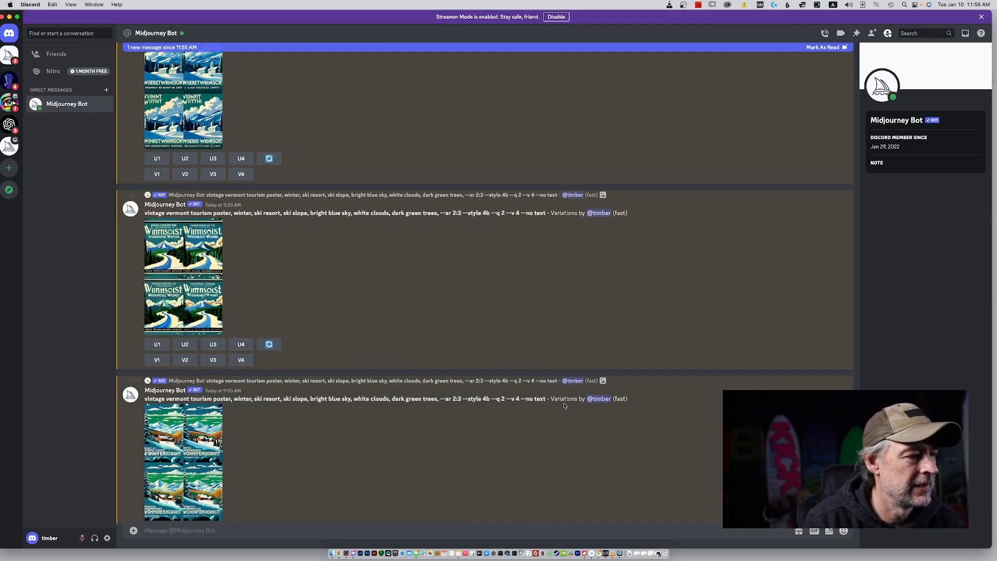
scroll(557, 395, down, 1)
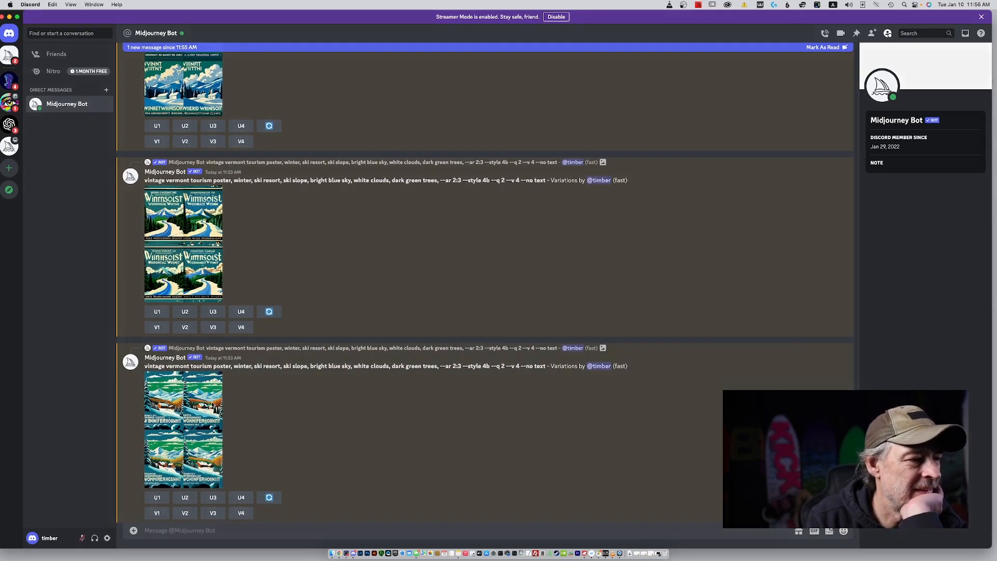
click(212, 405)
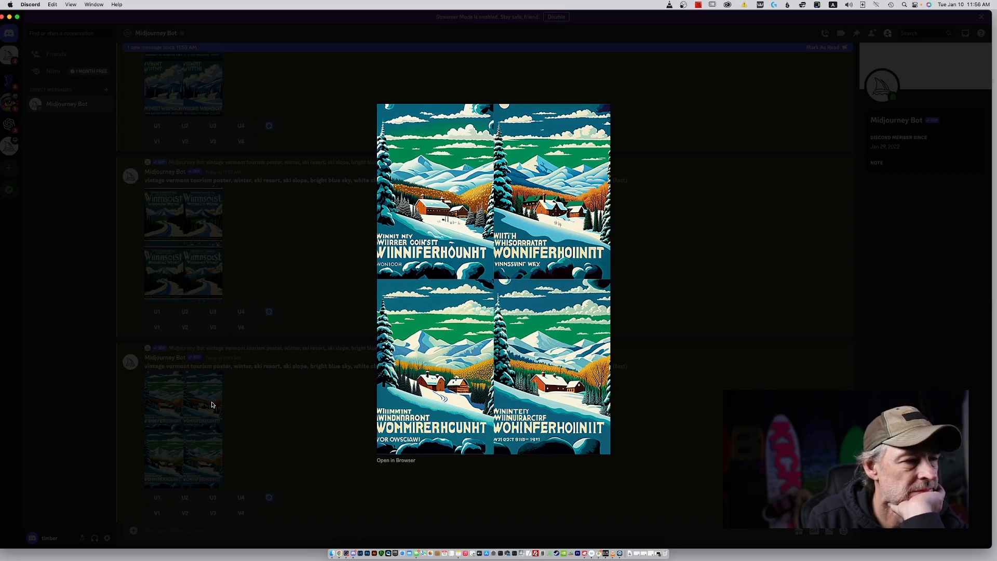
click(662, 394)
Step: Start a new /imagine prompt from the "ski resort::2" remix prompt and weight the slope as "ski slope::2"
text(/i)
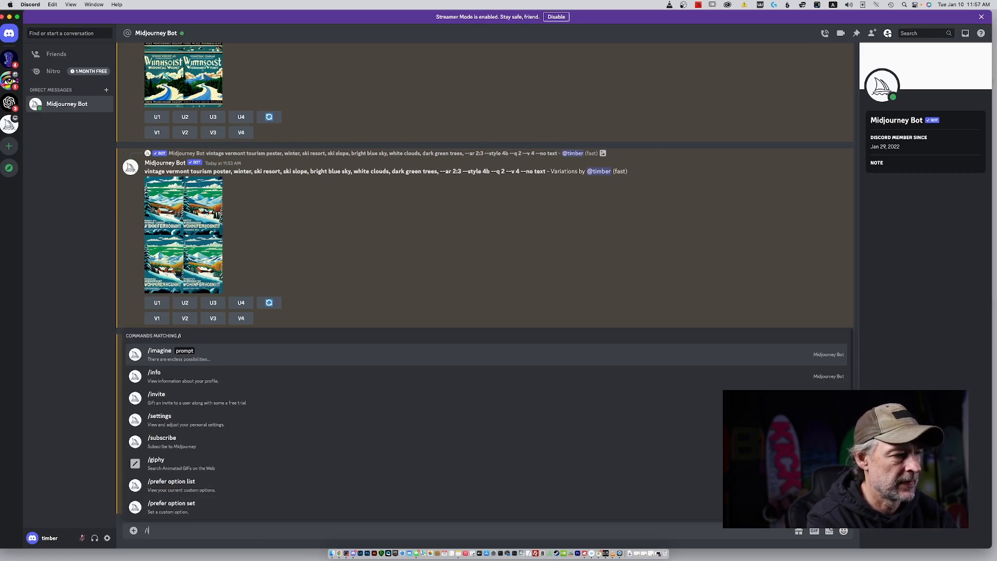
key(Return)
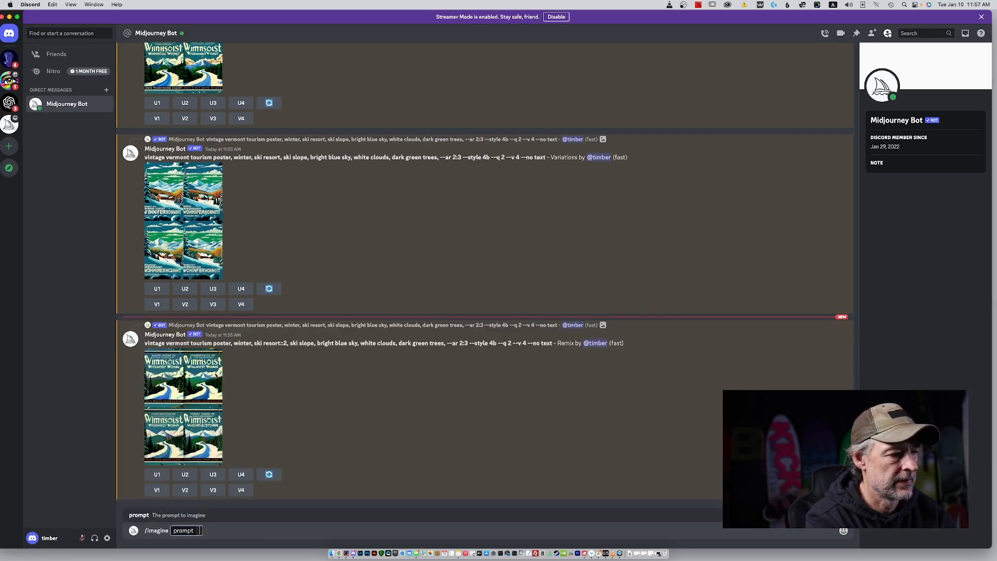
text(vintage vermont tourism poster, winter, ski resort::2, ski slope, bright blue sky, white clouds, dark green trees, --ar 2:3 --style 4b --q 2 --v 4 --no text)
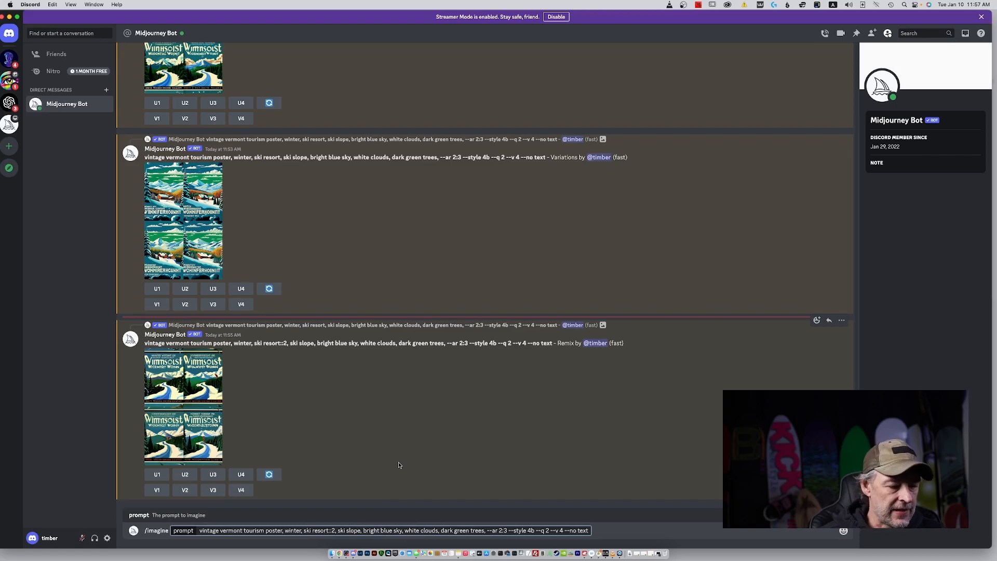
text(::2)
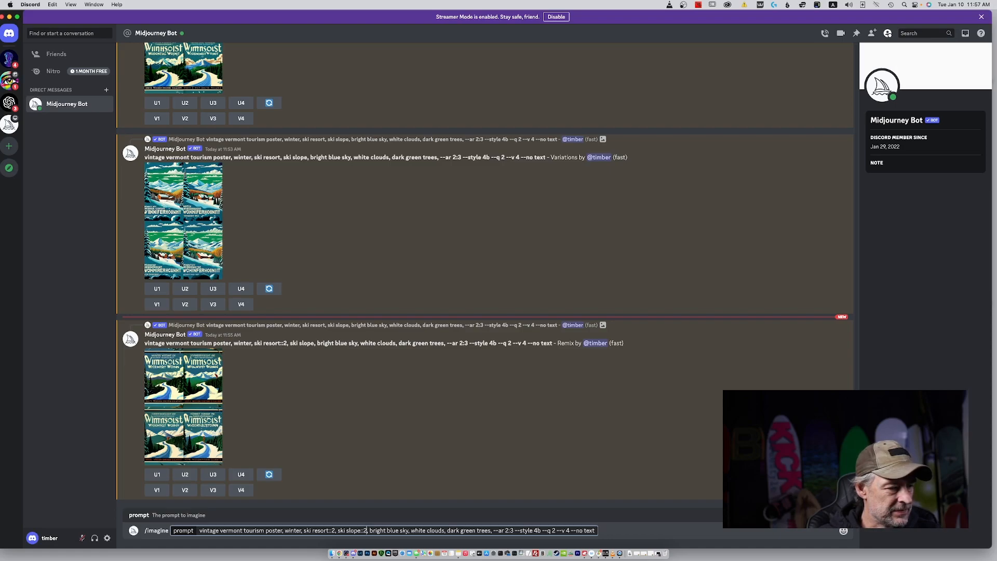
Step: Insert "road::1," after "dark green trees," in the prompt, ahead of the "--ar 2:3" option
click(493, 530)
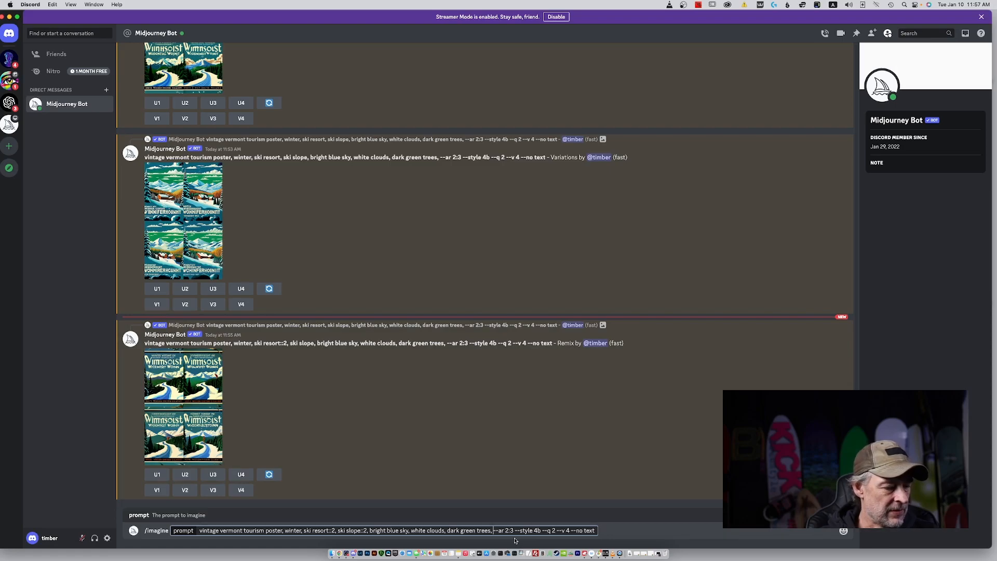
text(road)
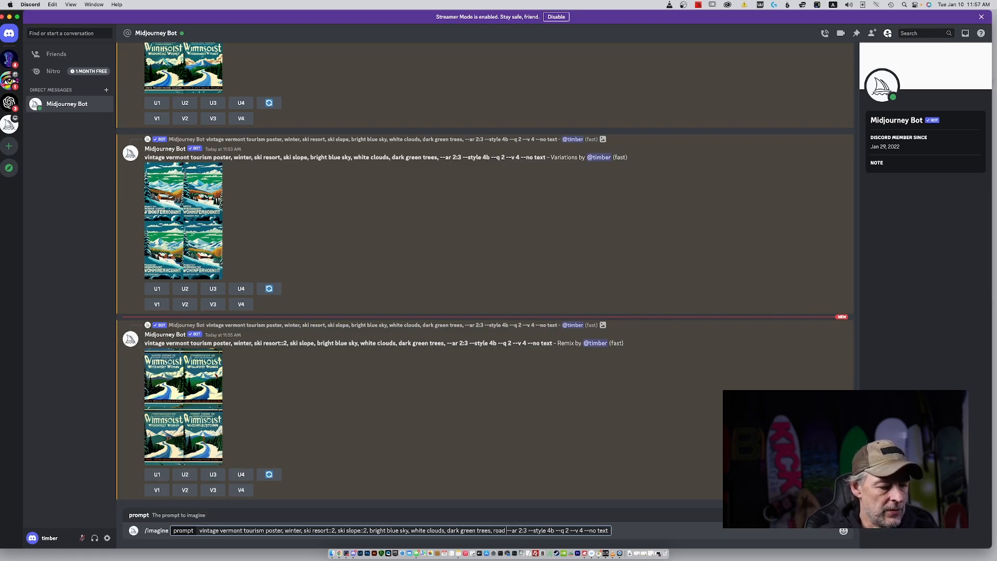
key(BackSpace)
text(::1)
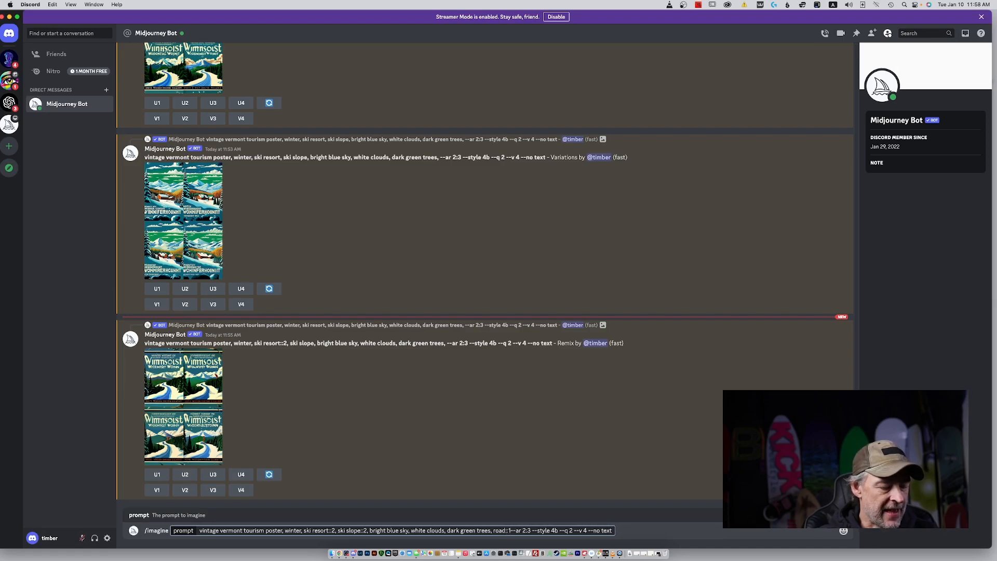
text(,)
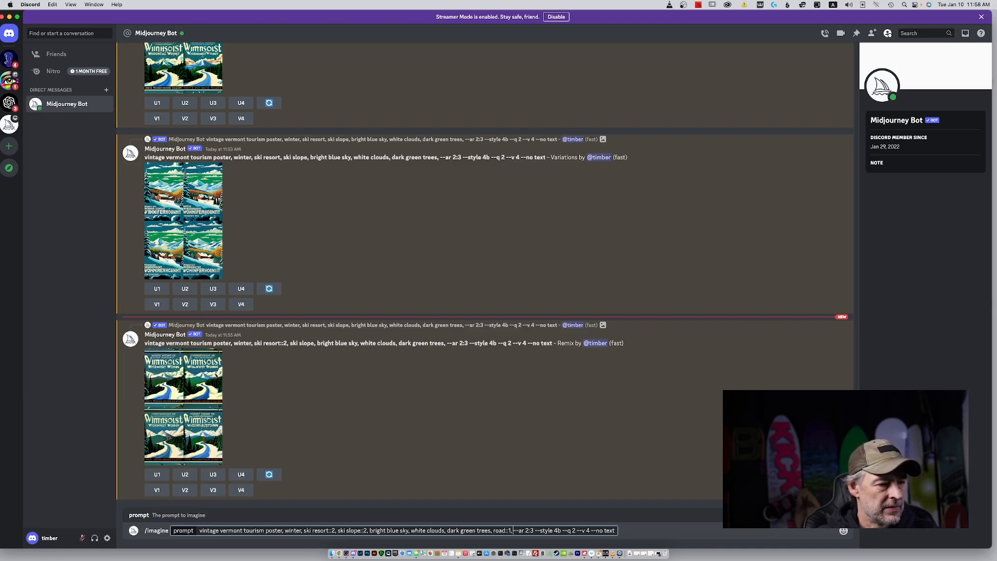
Step: Add "graphic design, minimalist," after "road::1,", submit the prompt and examine the resulting poster grid enlarged
text(grap)
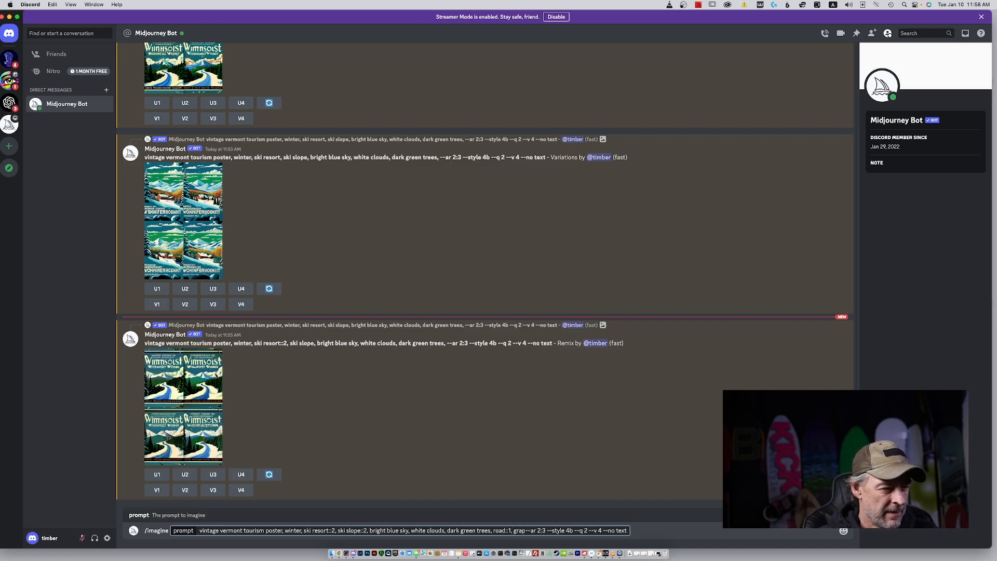
text(hic)
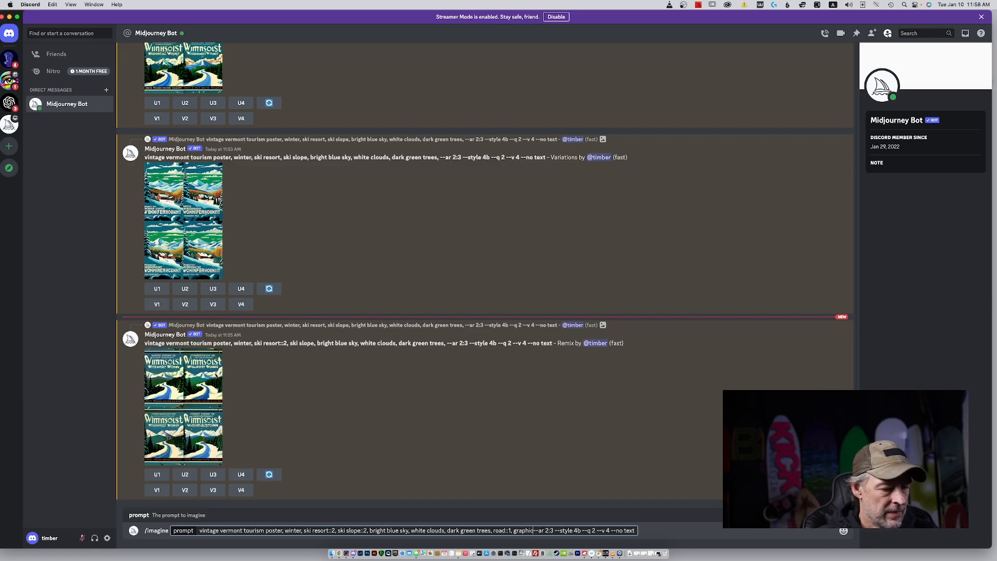
text( design)
text(,)
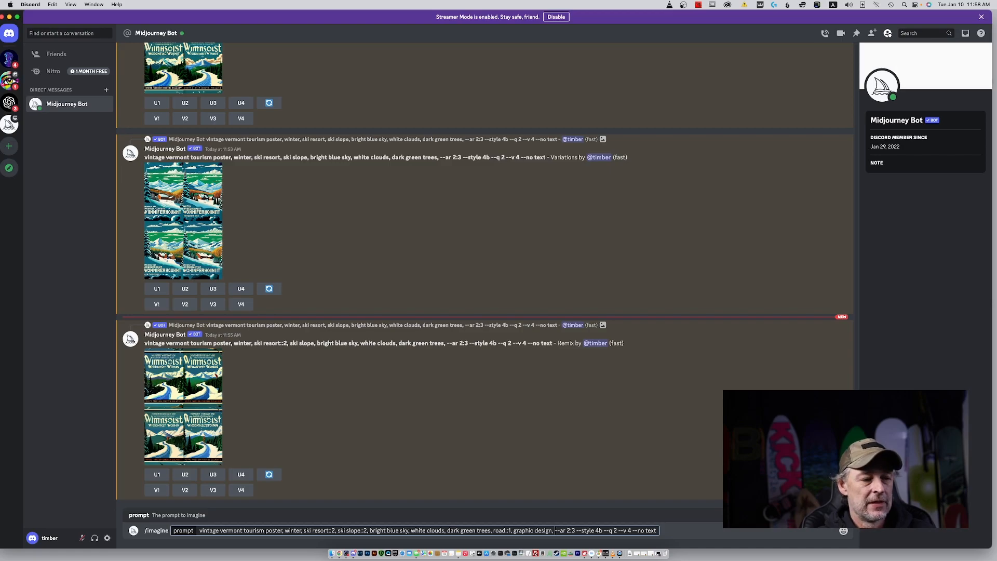
text(minimalist)
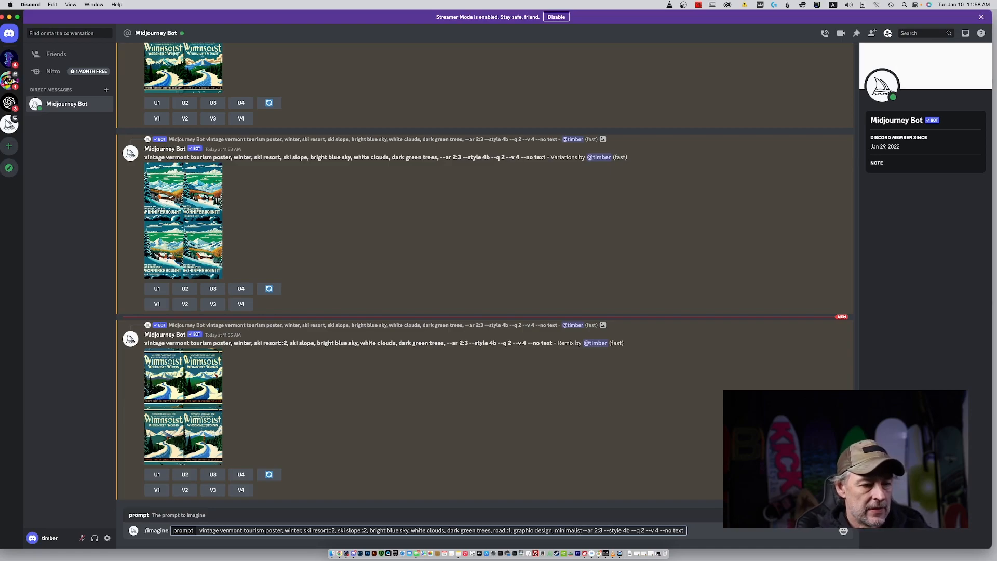
text(,)
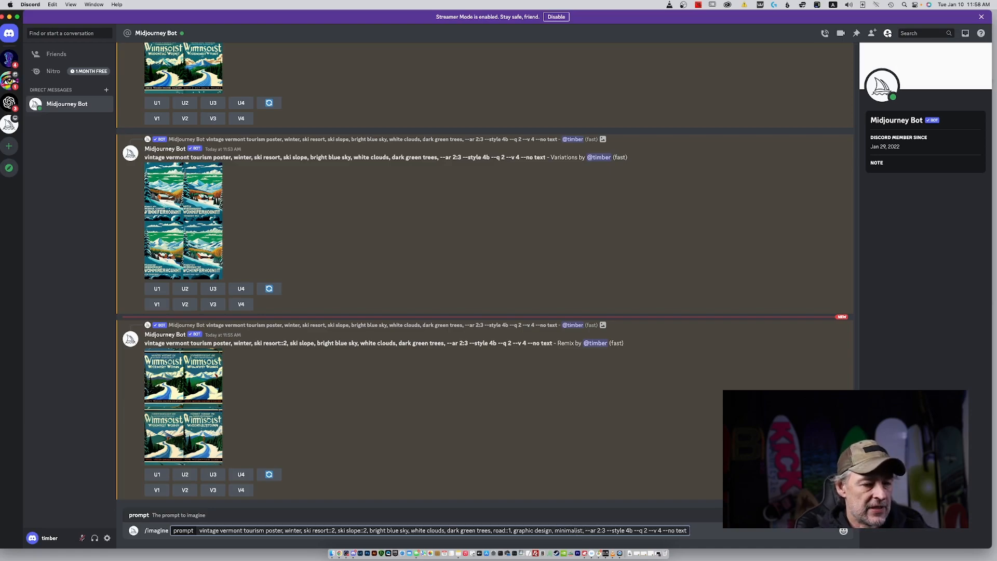
key(Return)
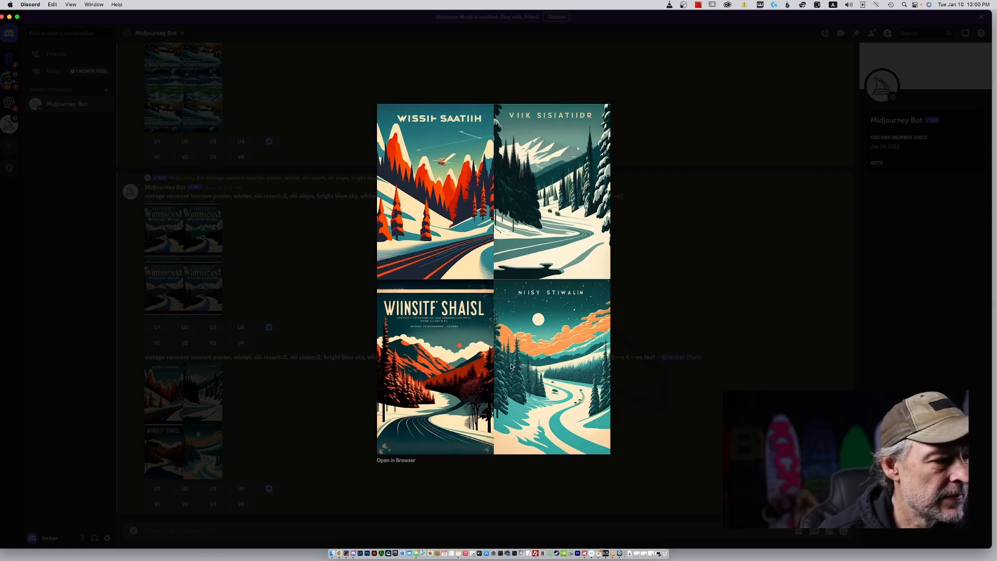
click(683, 418)
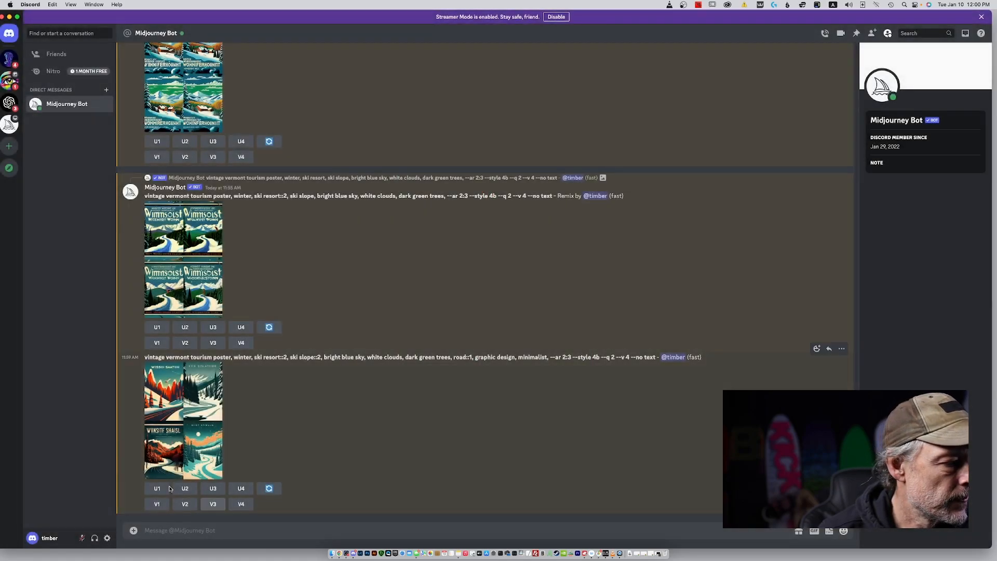
Step: Upscale images 4 and 2 of the minimalist grid and request variations of image 2 with the prompt unchanged
click(238, 489)
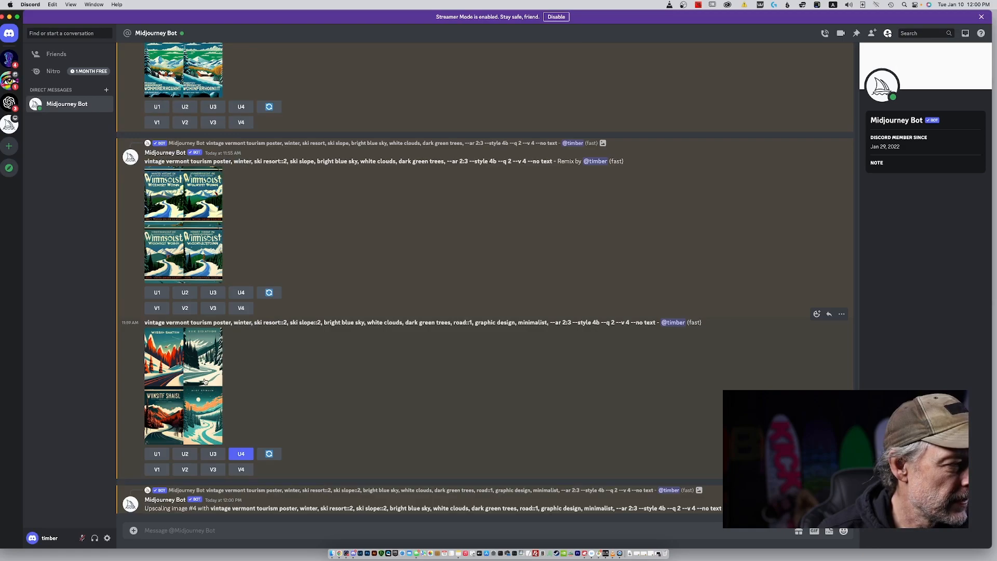
click(183, 455)
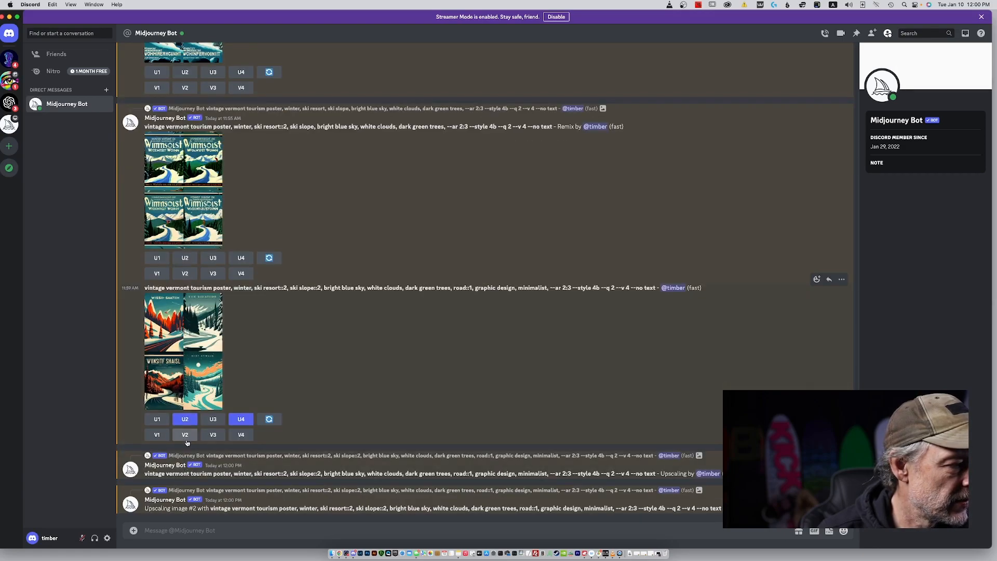
click(185, 437)
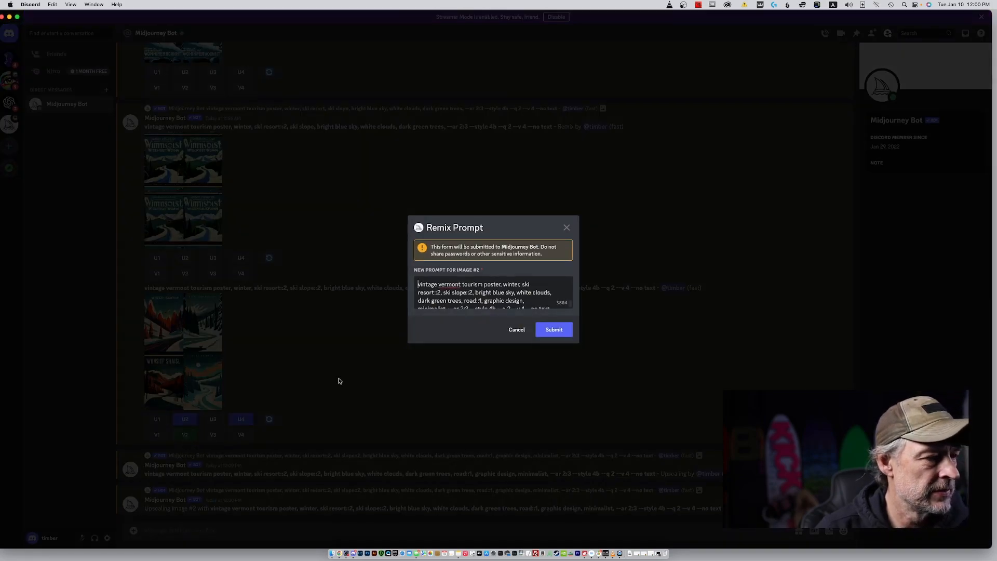
scroll(501, 280, down, 1)
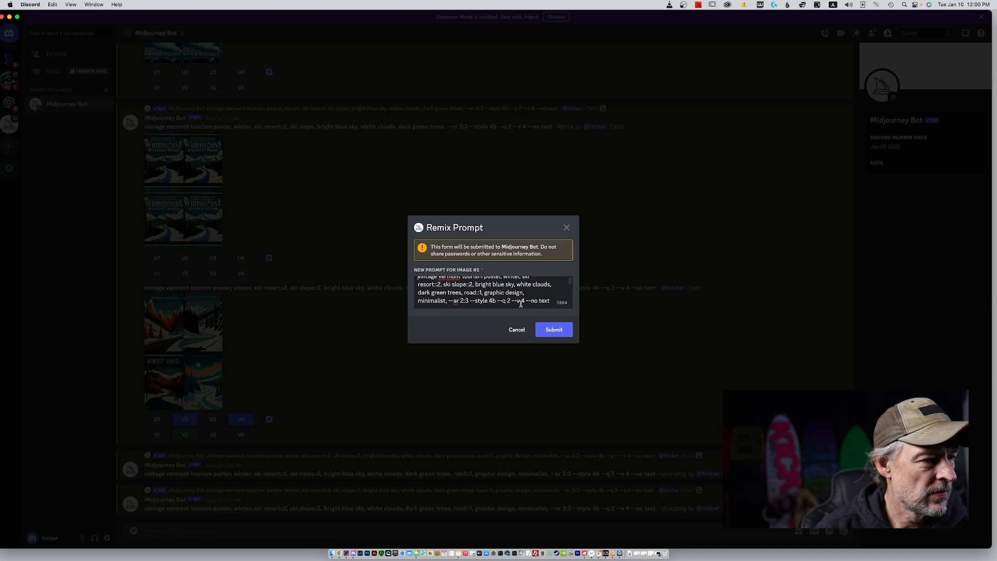
click(554, 334)
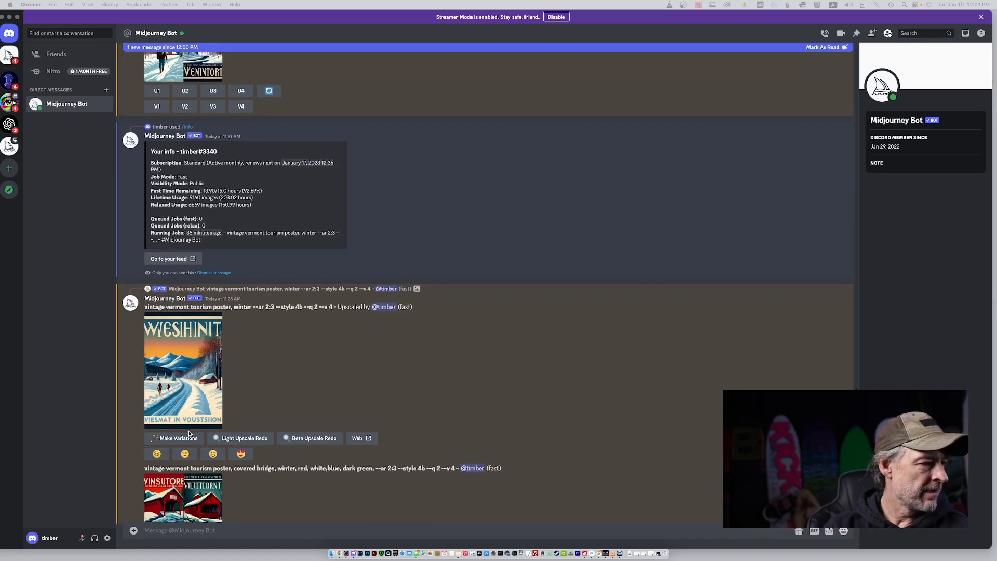
Step: For the earlier upscaled snowy road poster, request variations with the prompt unchanged, plus a Beta Upscale Redo and a Light Upscale Redo
click(176, 439)
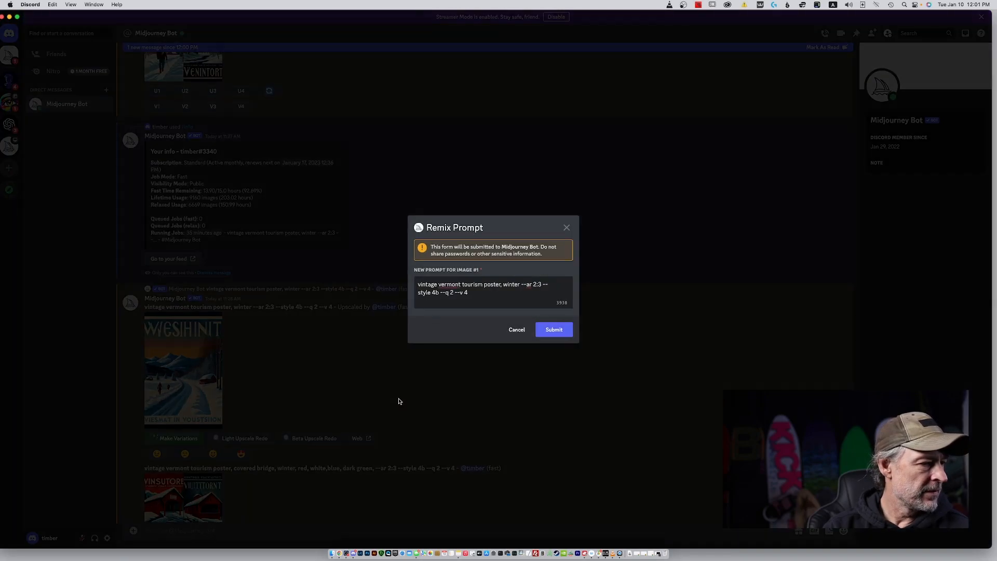
click(560, 331)
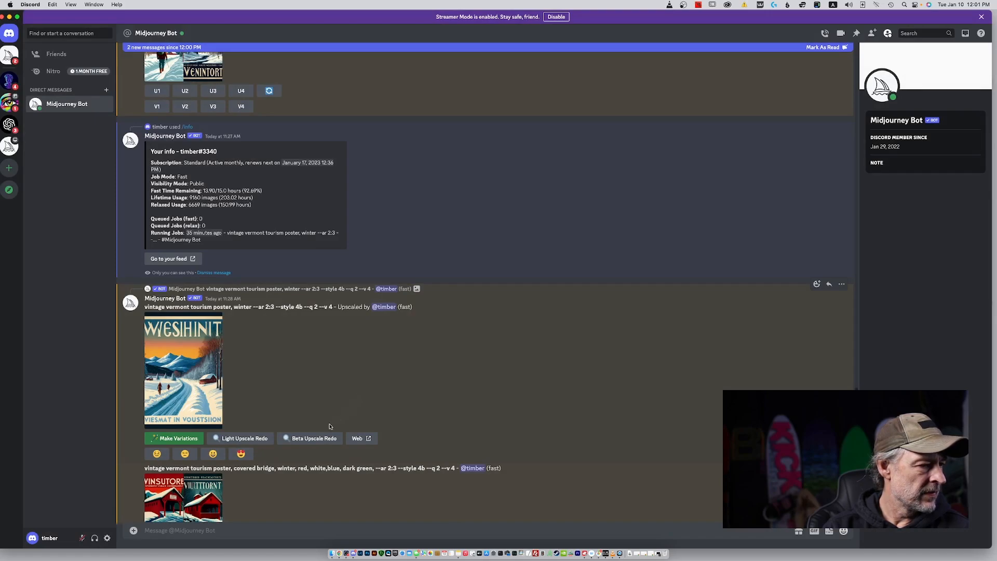
click(316, 439)
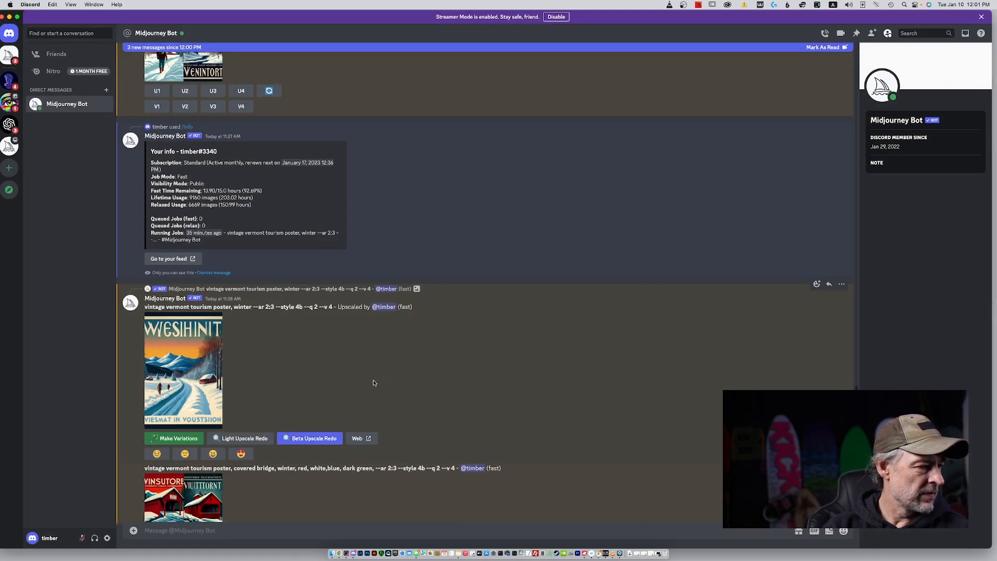
click(254, 434)
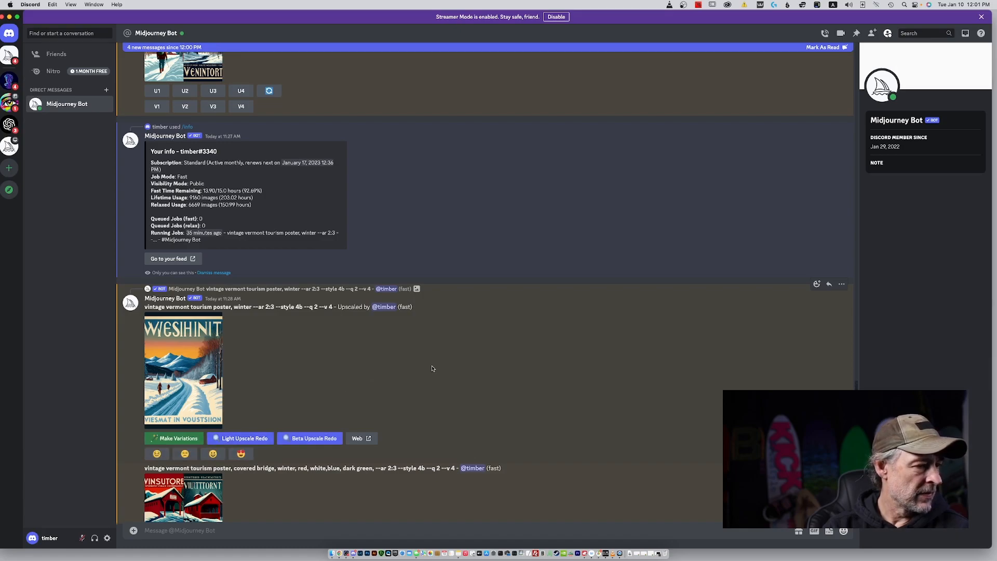
Step: Examine the new minimalist snowy road variation grids and the upscaled moonlit road poster enlarged
scroll(432, 368, down, 20)
scroll(431, 368, down, 20)
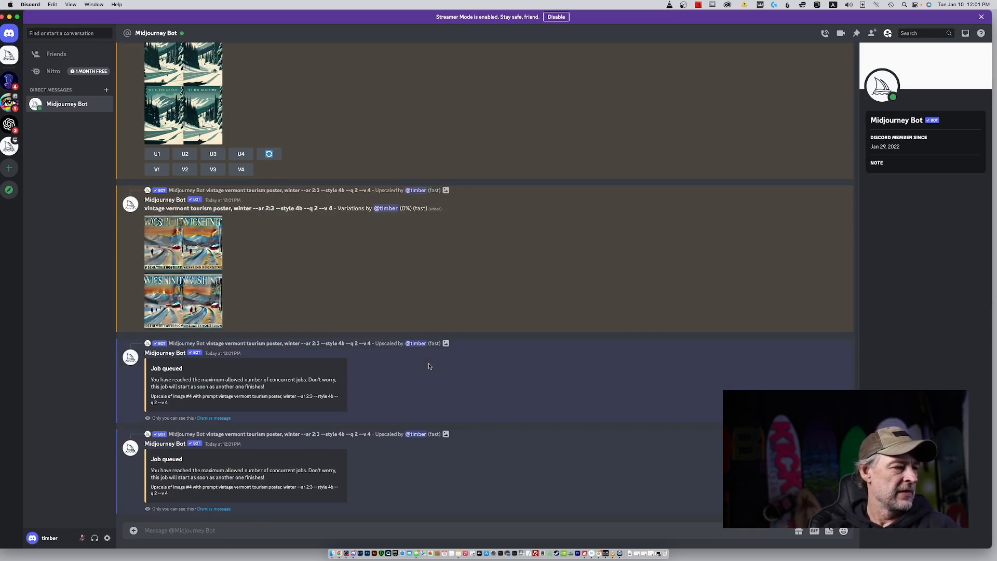
scroll(429, 366, up, 5)
click(183, 355)
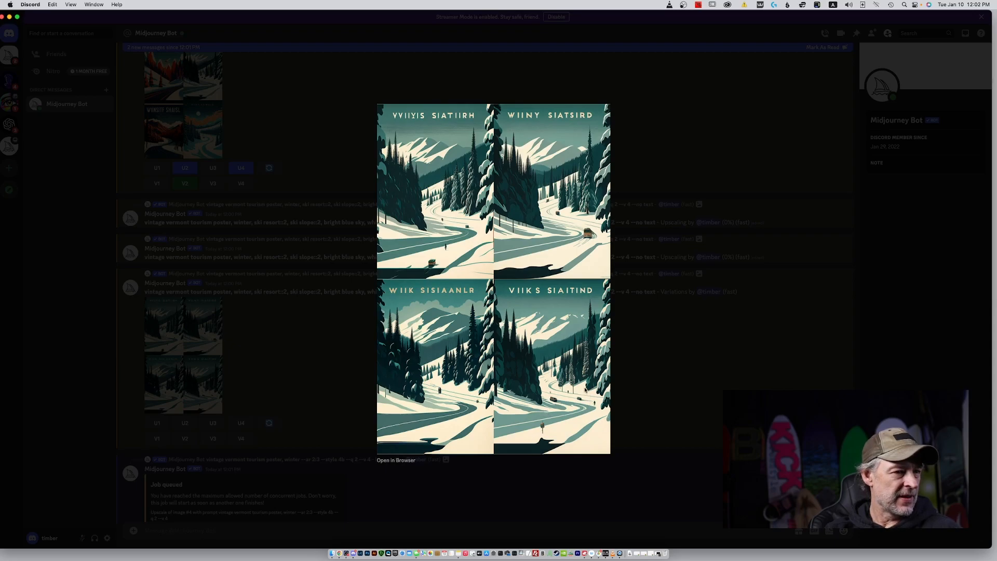
click(683, 419)
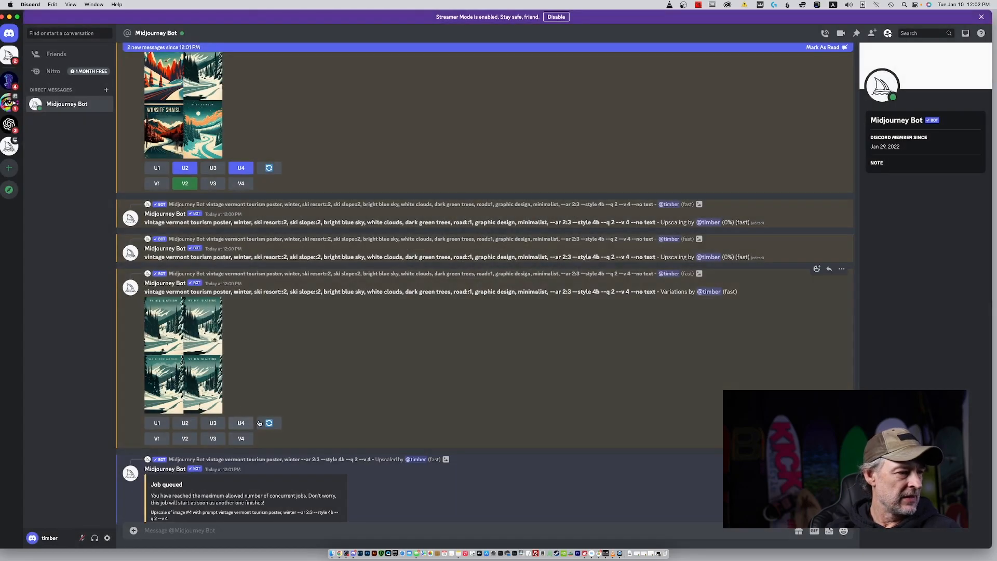
click(267, 423)
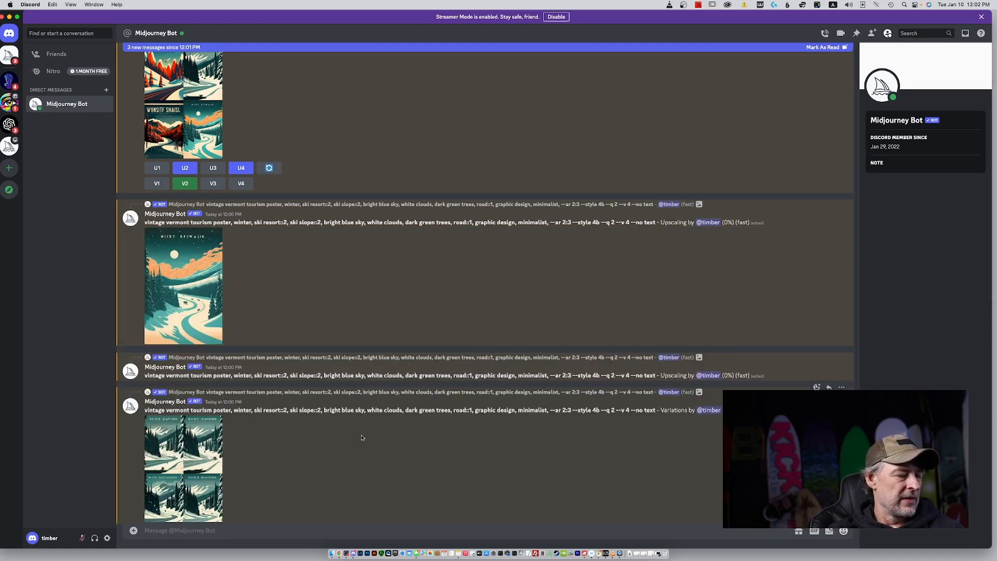
click(201, 302)
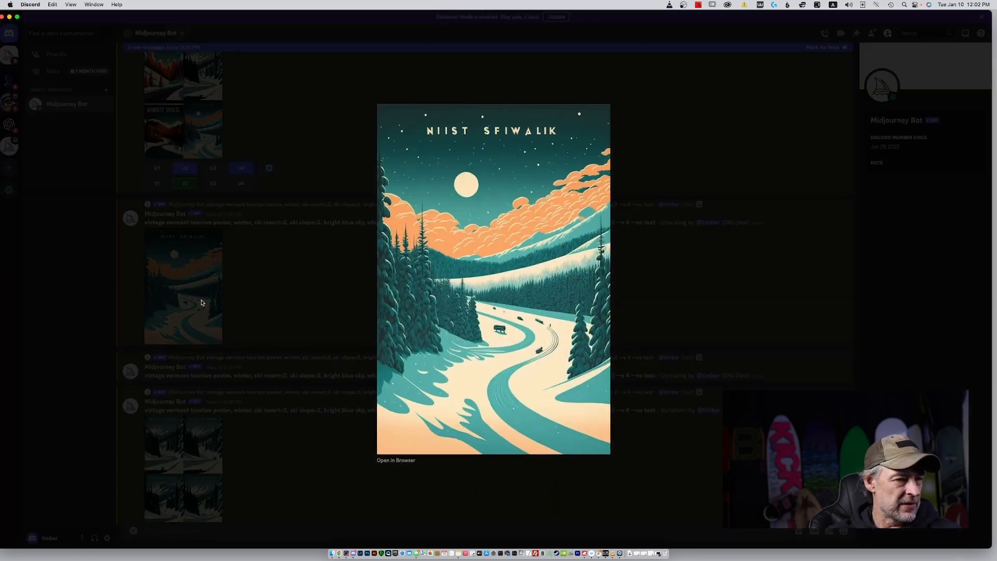
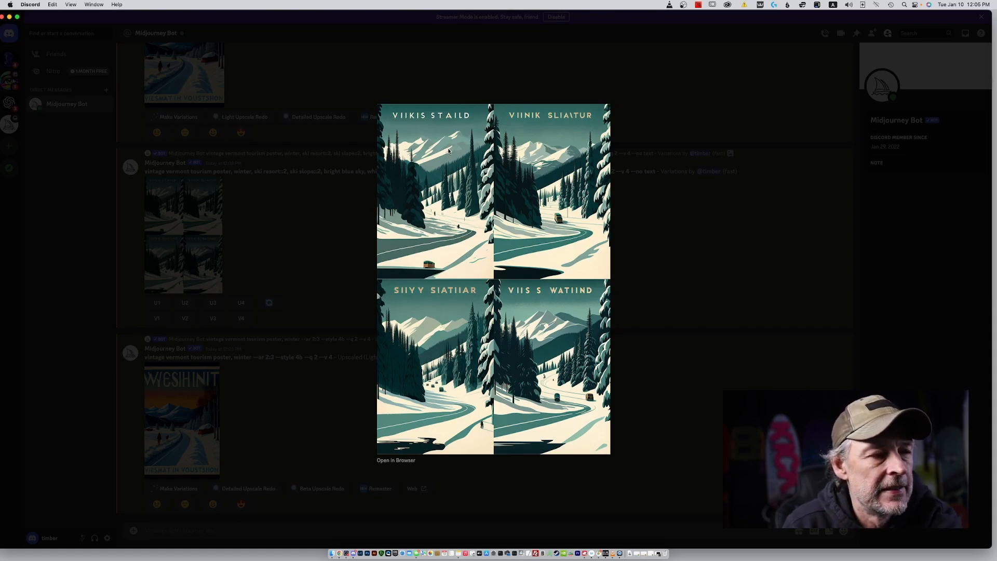
click(643, 327)
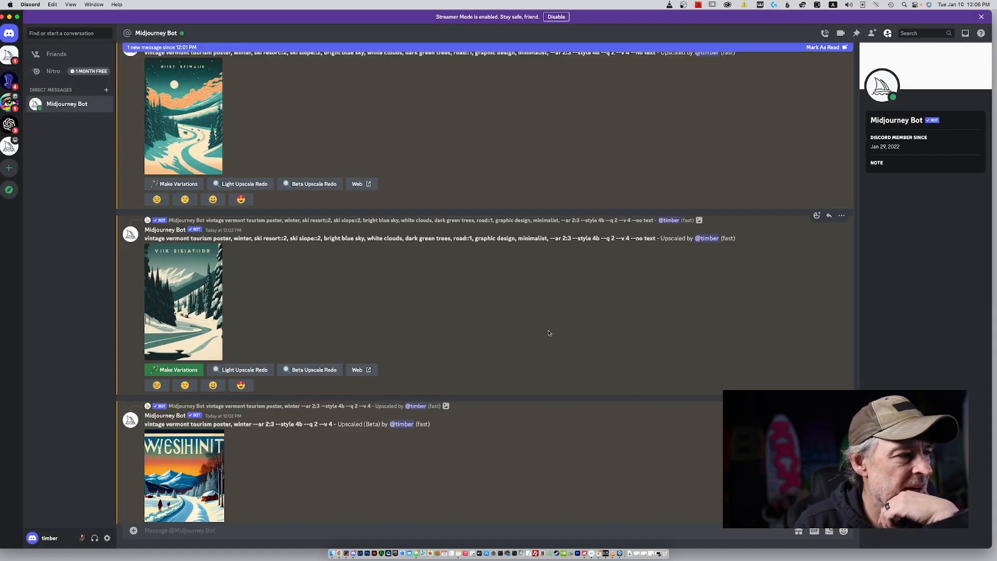
Step: Request variations of the upscaled teal snowy road poster with "rounded mountains," inserted before "bright blue sky" in its prompt
click(172, 370)
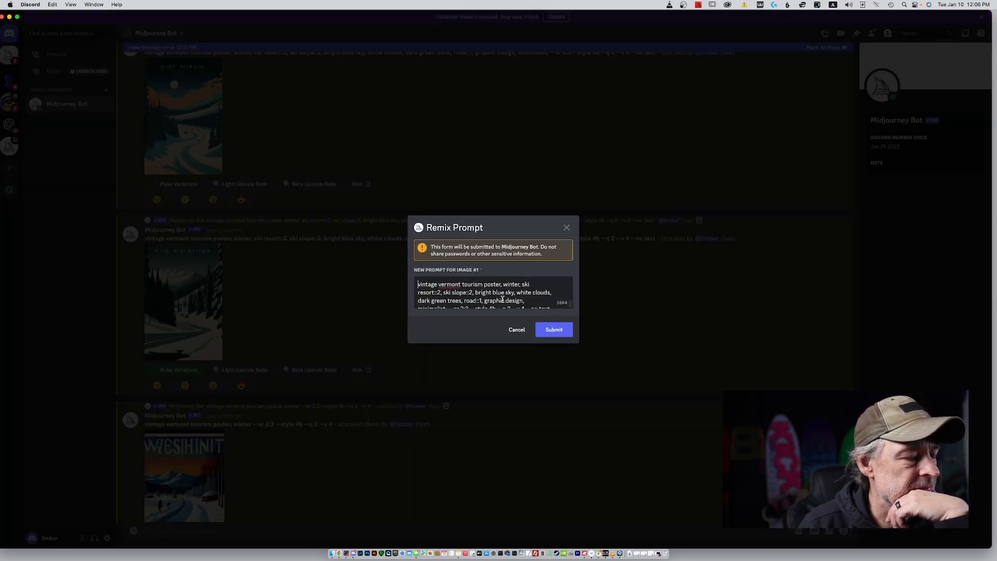
scroll(501, 297, down, 1)
scroll(502, 297, up, 1)
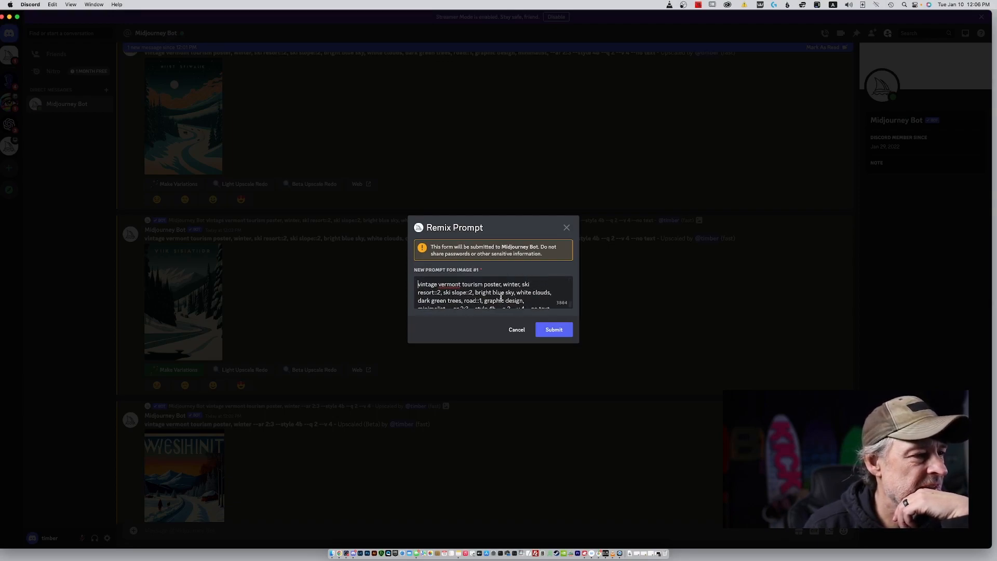
scroll(501, 296, down, 1)
scroll(499, 285, up, 1)
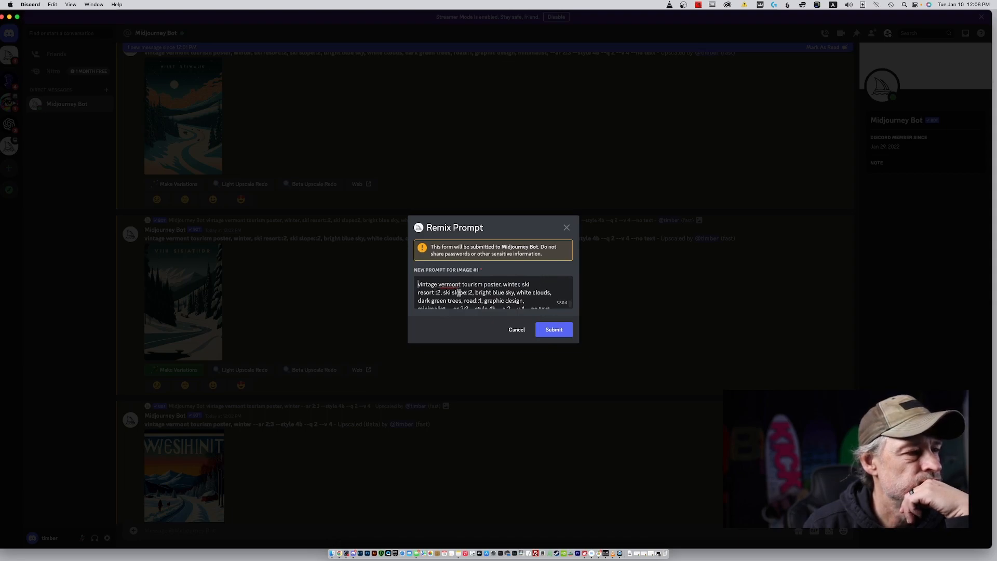
click(475, 292)
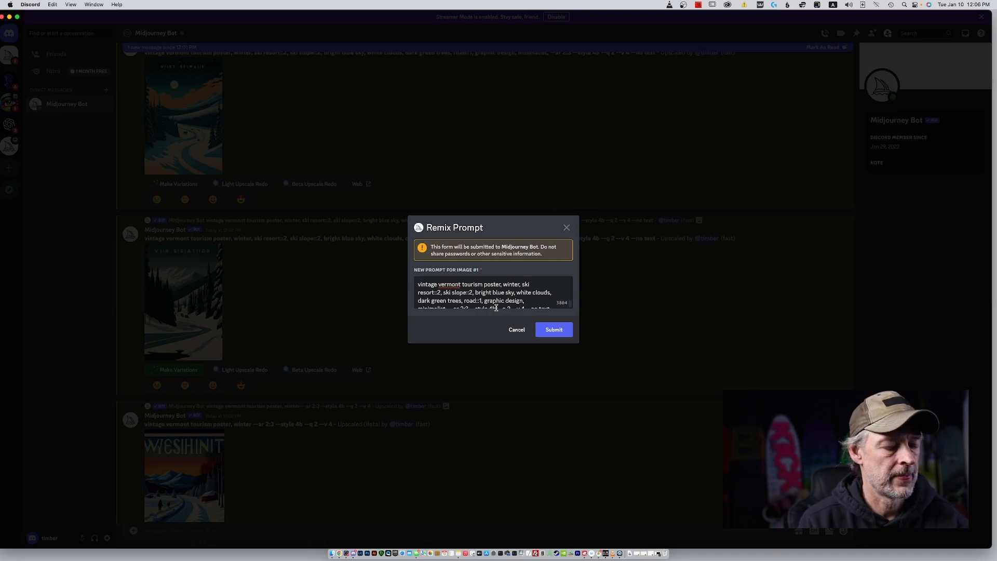
text(round)
click(491, 292)
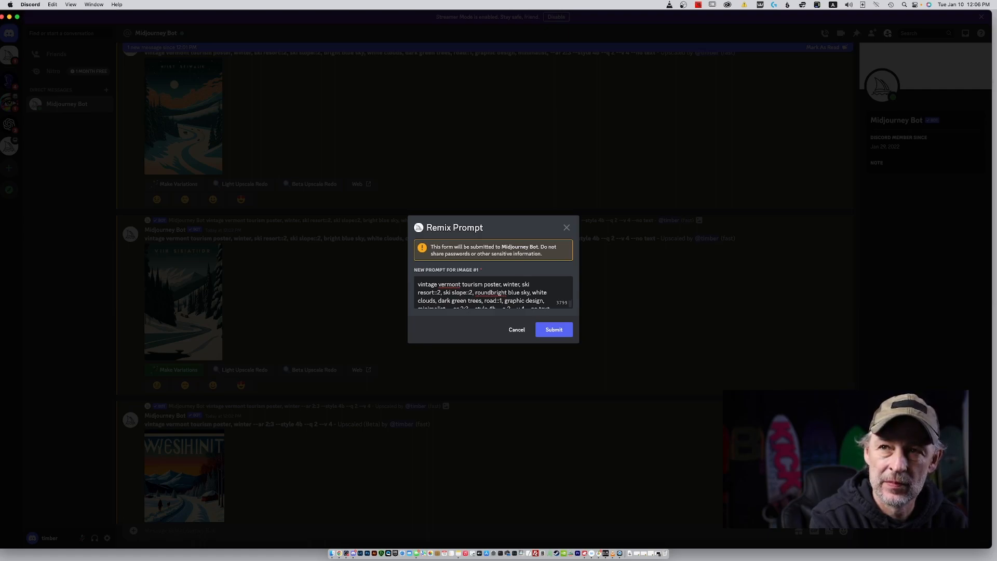
text(ed mountains)
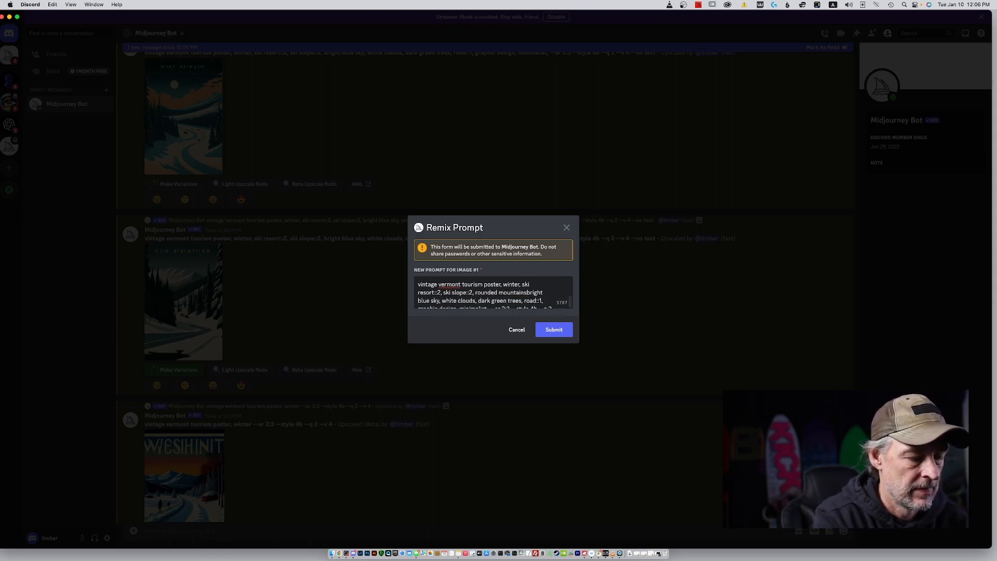
text(, bright)
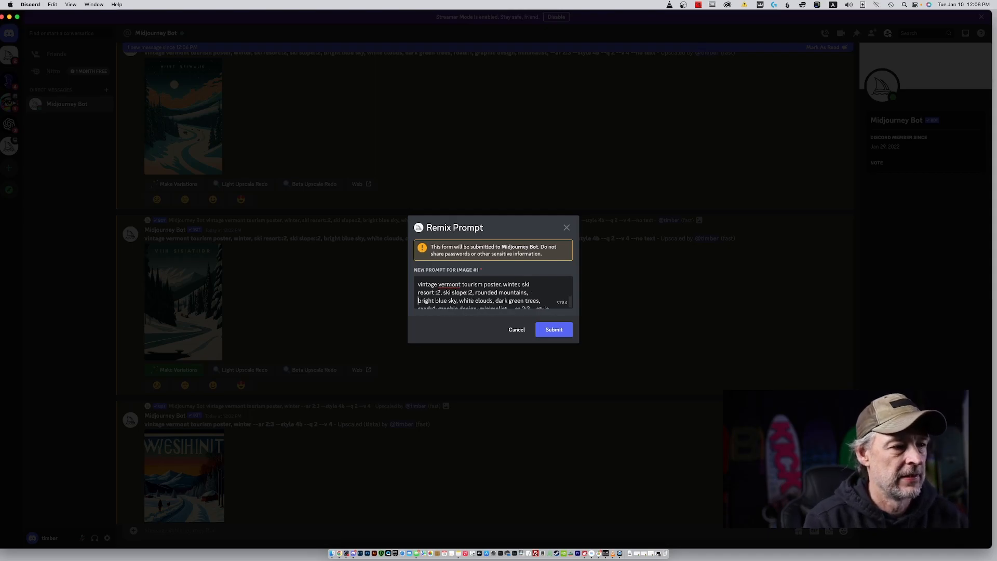
click(553, 329)
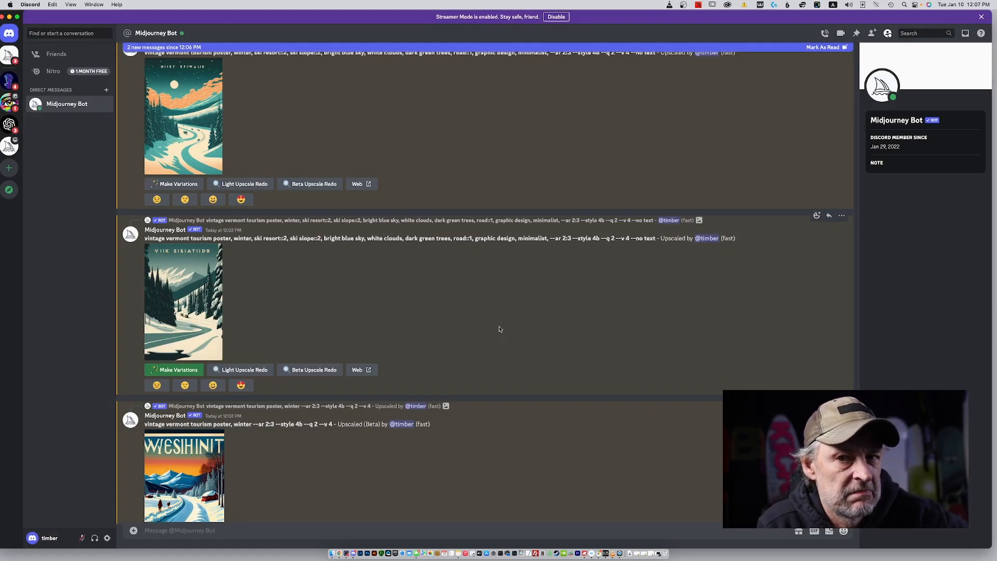
Step: Examine the upscaled rounded mountains poster enlarged and request variations of it with the prompt unchanged
scroll(497, 329, down, 10)
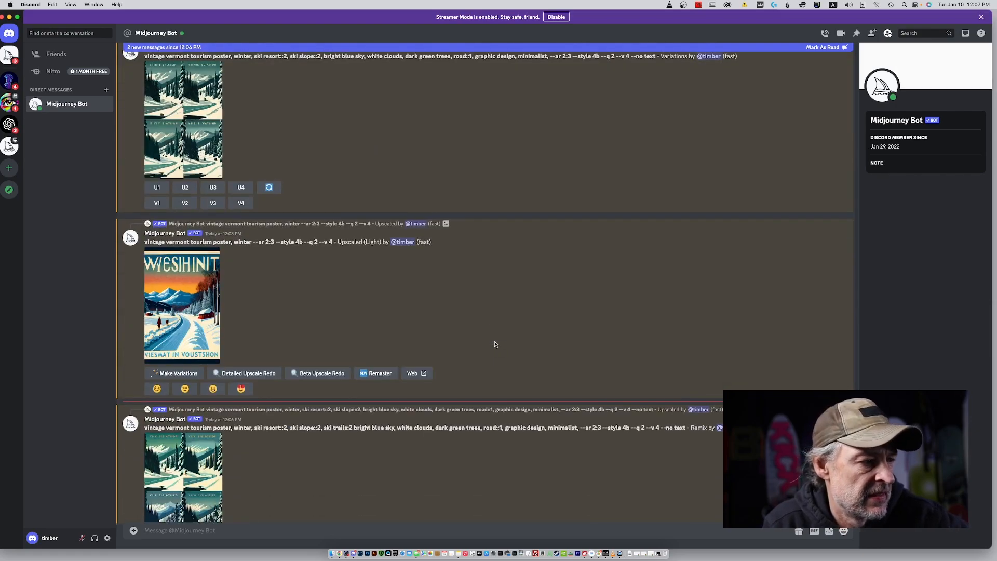
scroll(495, 344, down, 3)
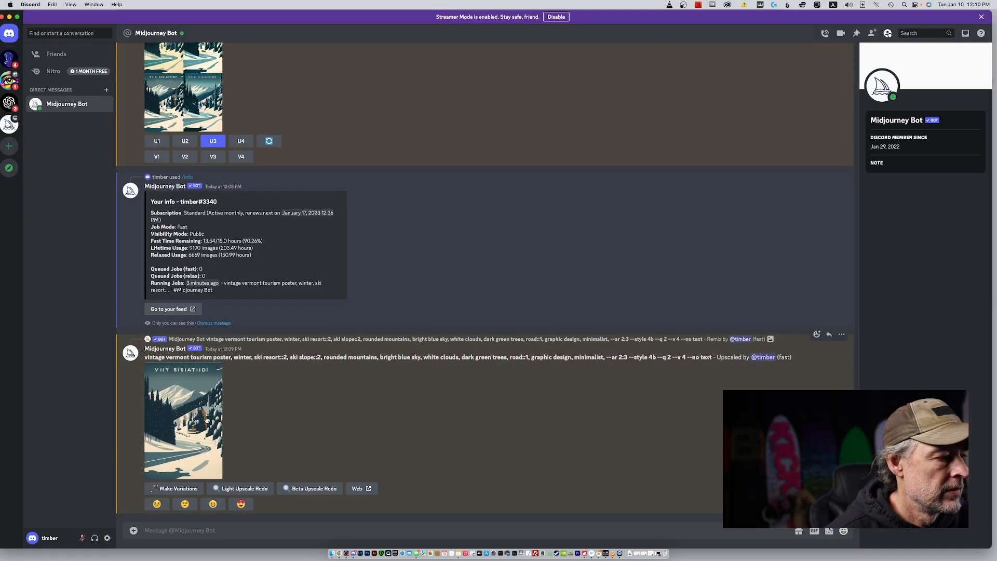
click(206, 420)
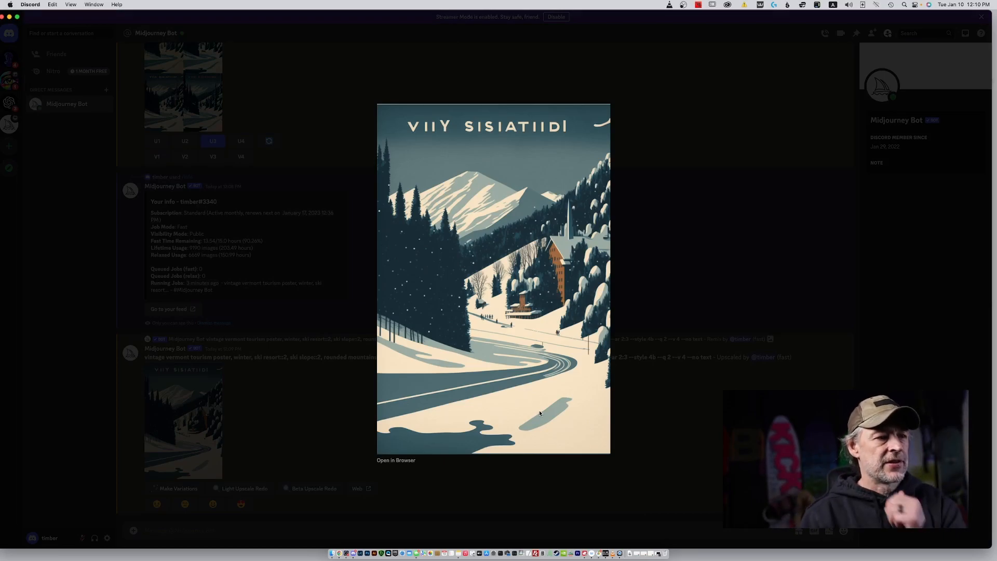
click(720, 445)
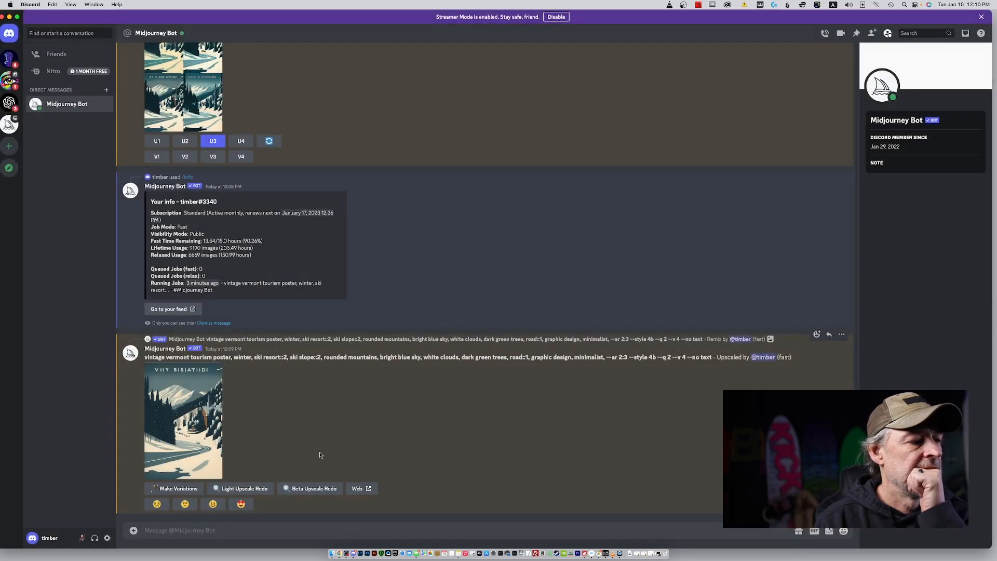
click(190, 492)
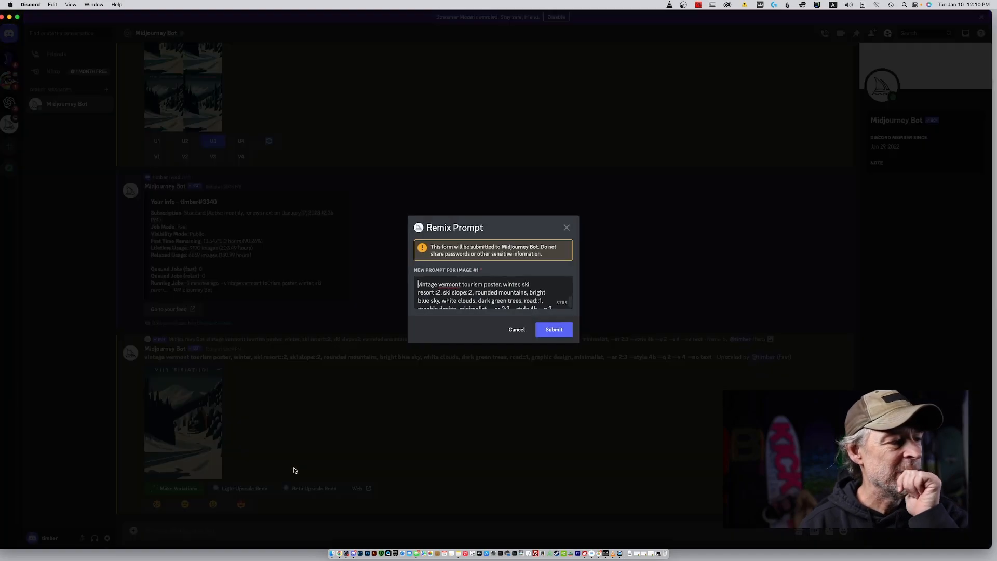
click(541, 332)
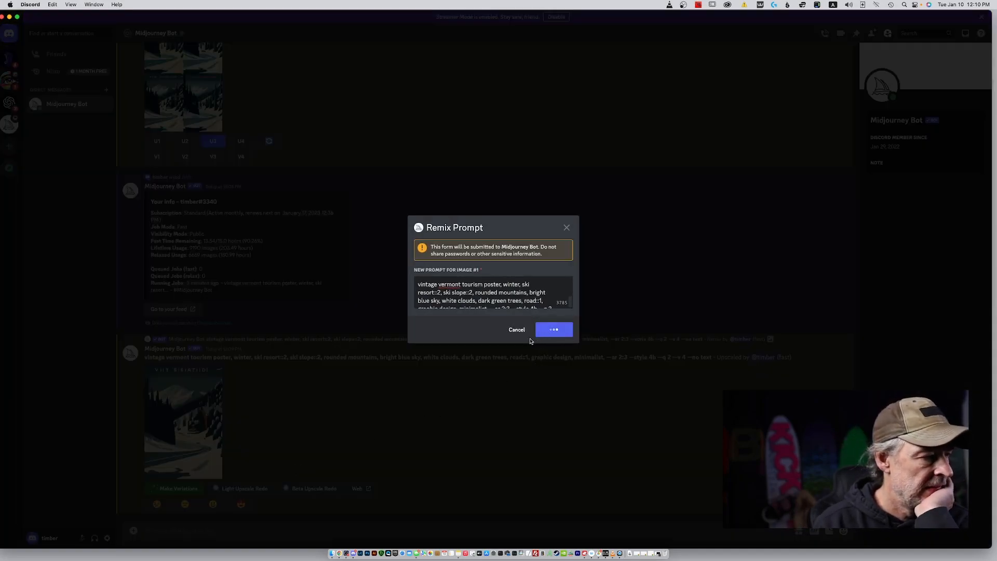
Step: Submit a new /imagine job reusing the rounded mountains prompt, with "chair lift," inserted after "ski slope::2,"
text(/)
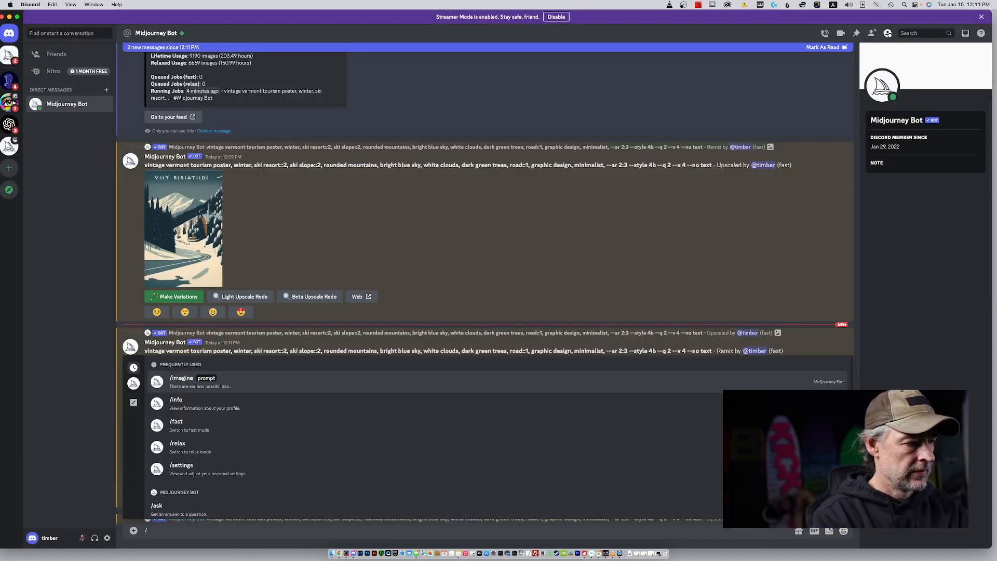
key(Return)
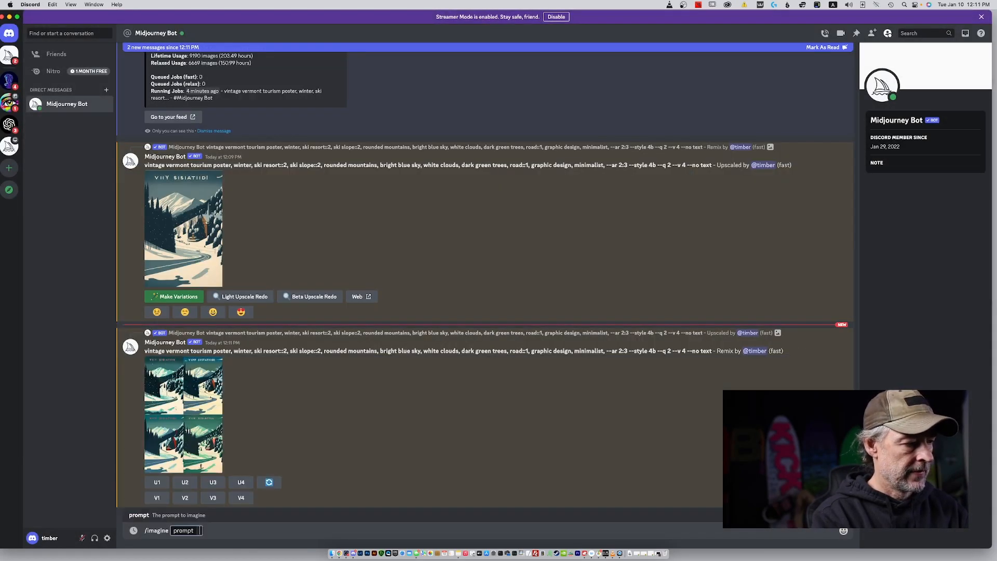
text(vintage vermont tourism poster, winter, ski resort::2, ski slope::2, rounded mountains, bright blue sky, white clouds, dark green trees, road::1, graphic design, minimalist, --ar 2:3 --style 4b --q 2 --v 4 --no text)
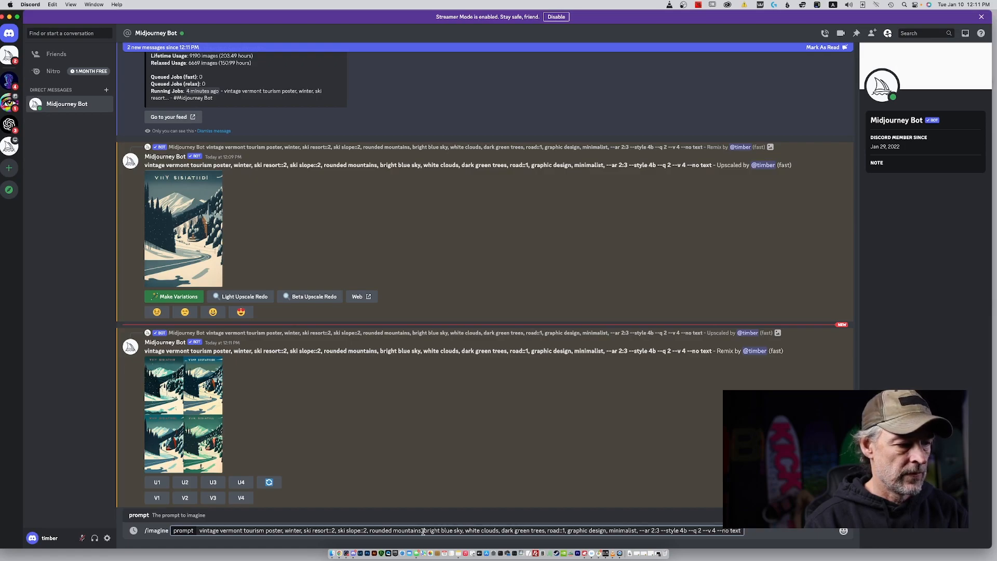
click(370, 530)
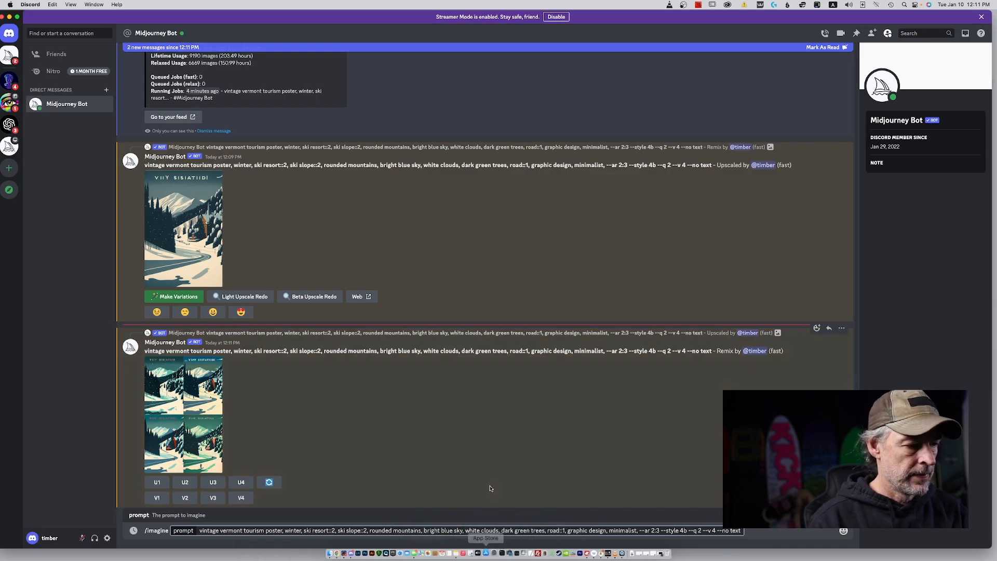
text(chair)
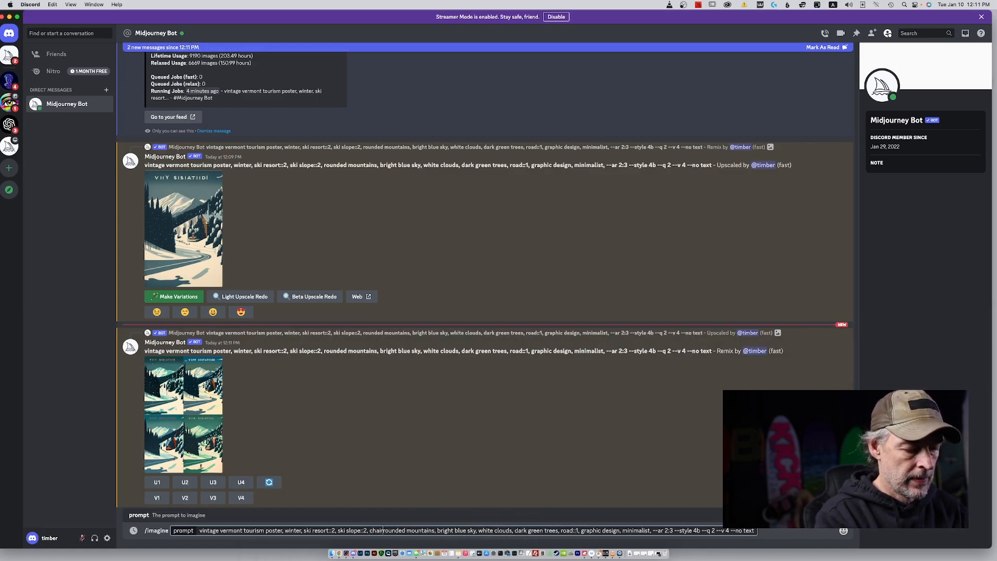
text( lift,)
key(Return)
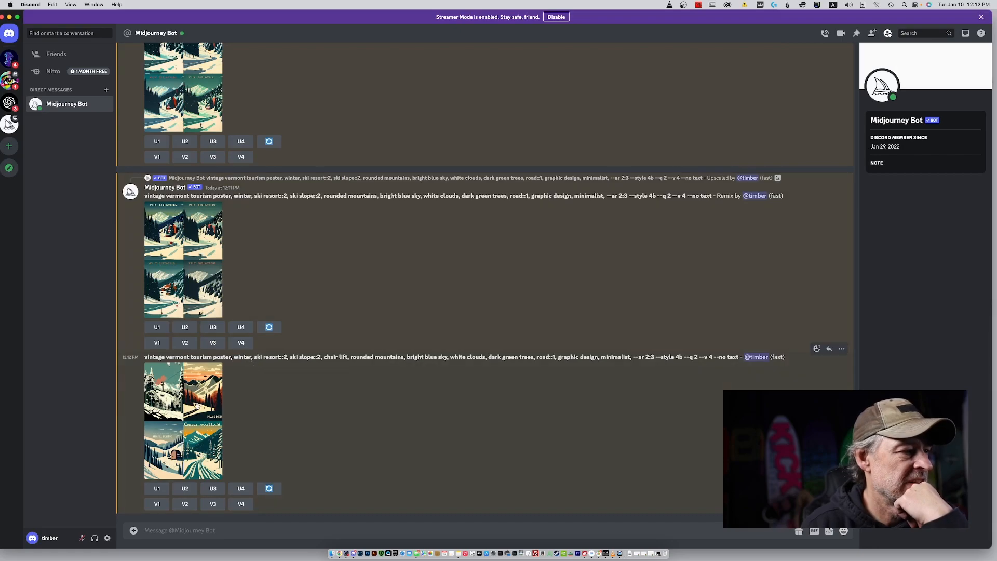
Step: Examine the chair lift poster grid enlarged and upscale images 1, 2, 3 and 4
click(197, 404)
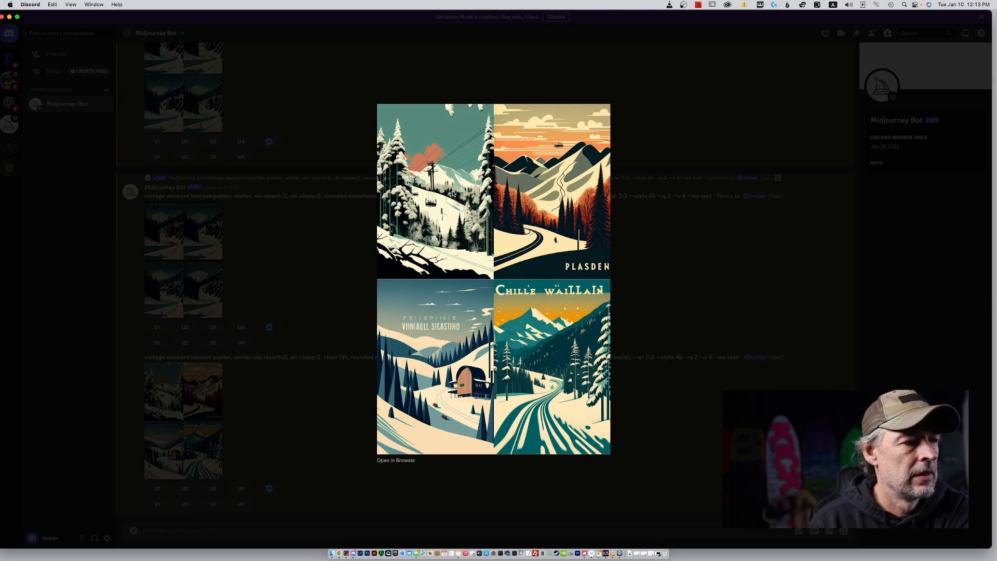
click(642, 293)
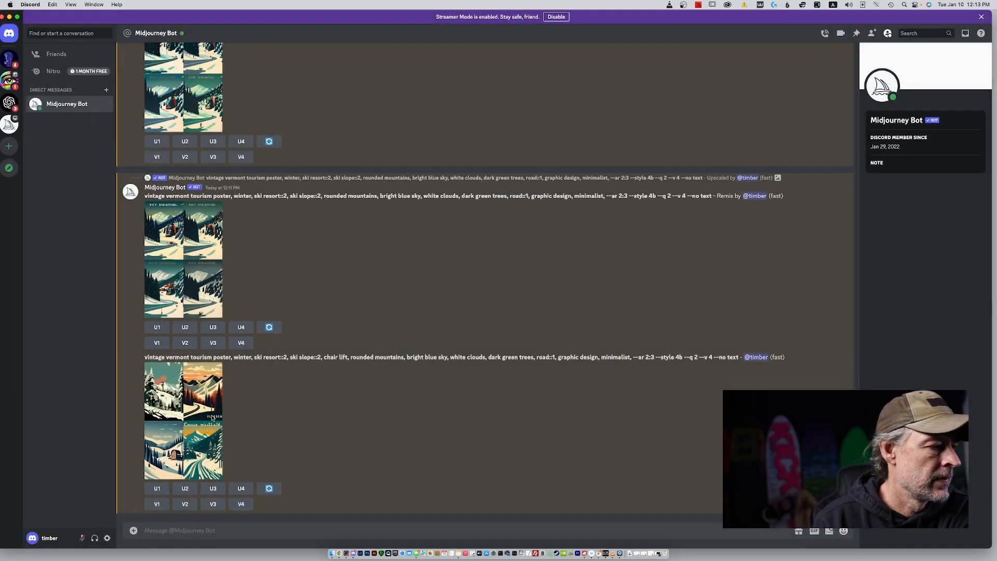
click(156, 488)
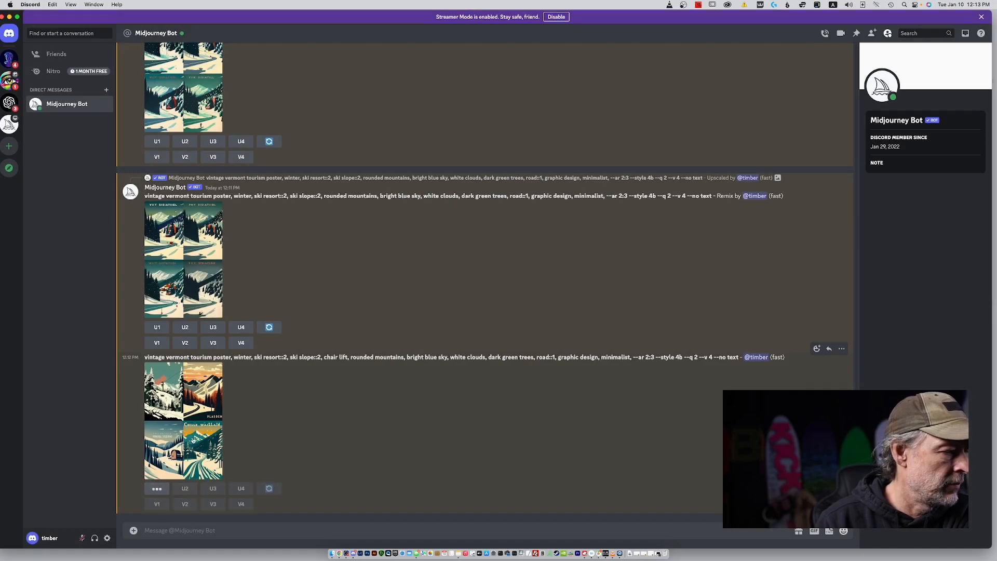
click(198, 386)
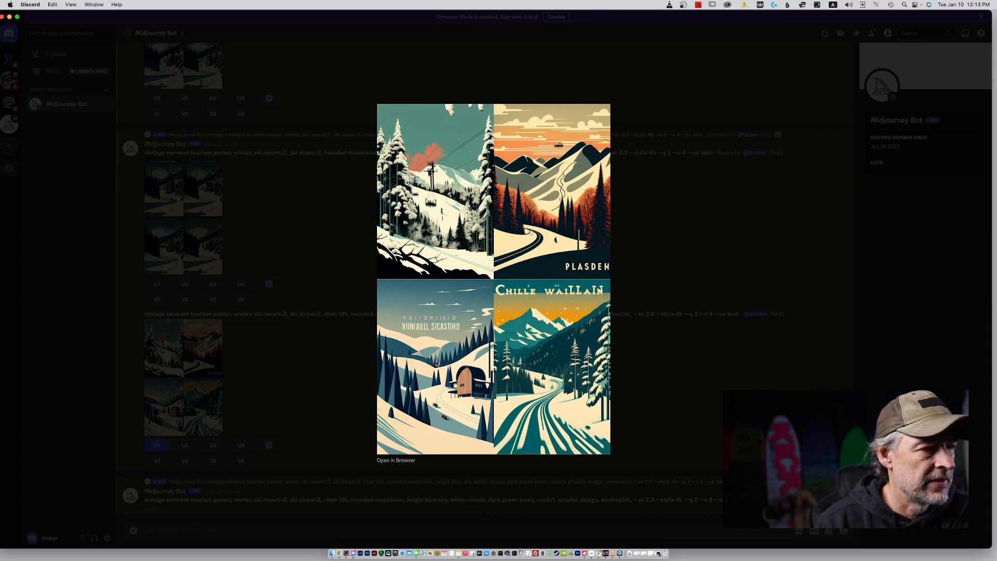
click(653, 388)
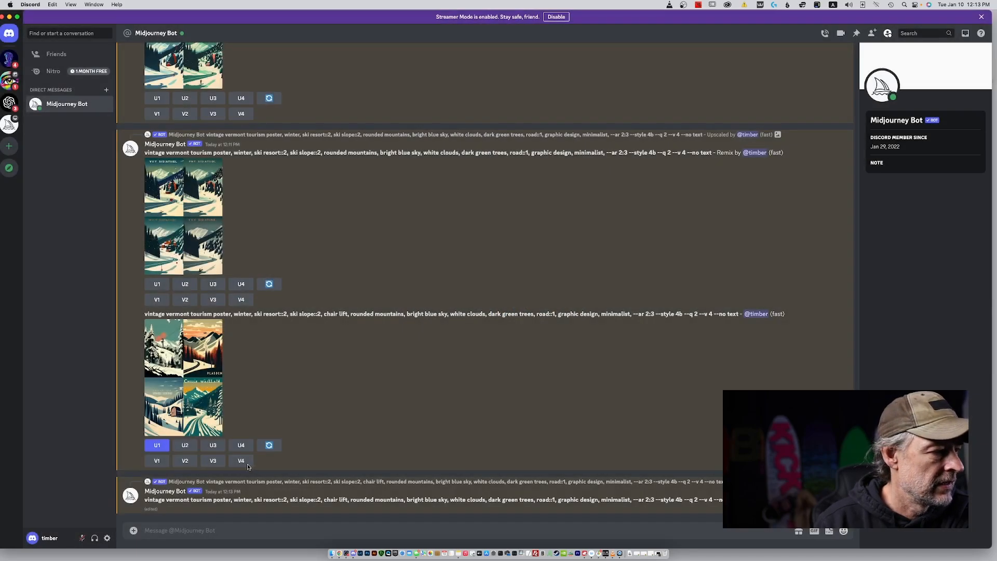
click(185, 445)
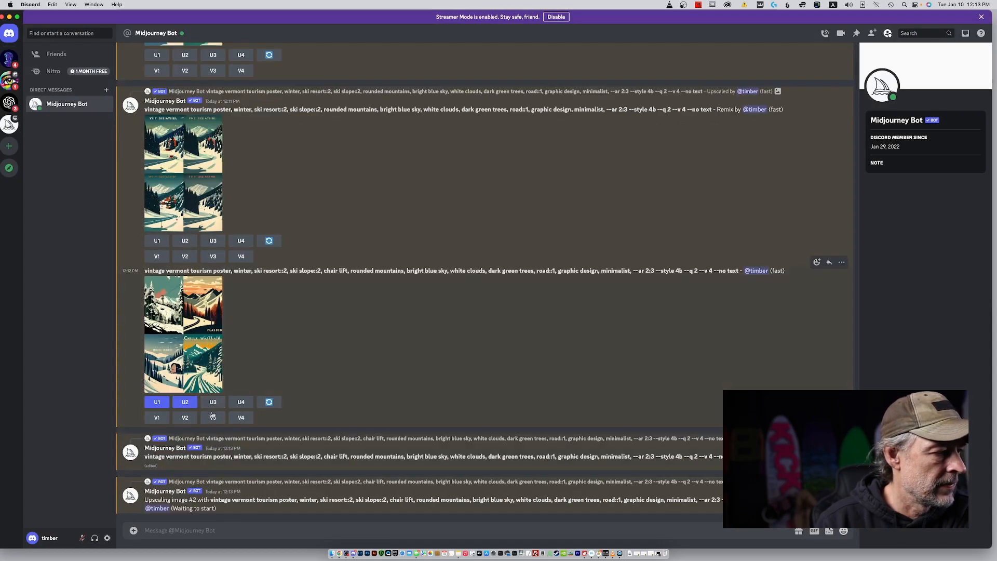
click(213, 403)
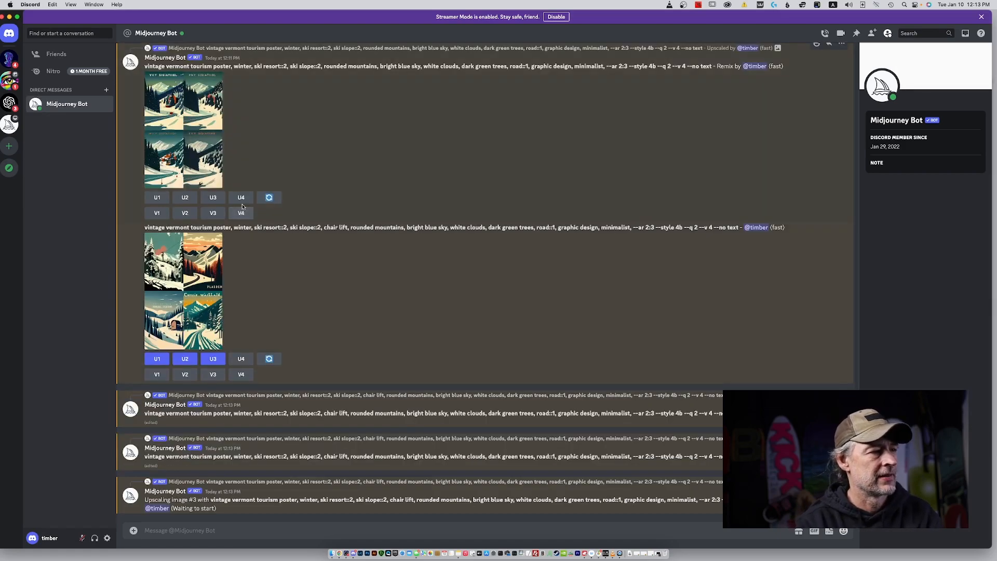
click(242, 359)
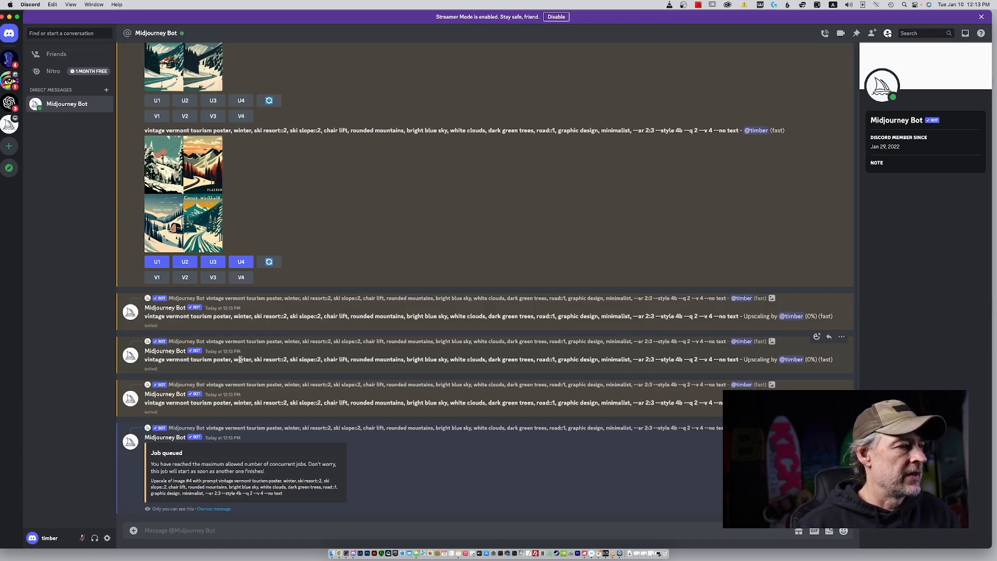
Step: Examine the four chair lift poster options in the enlarged grid
click(202, 216)
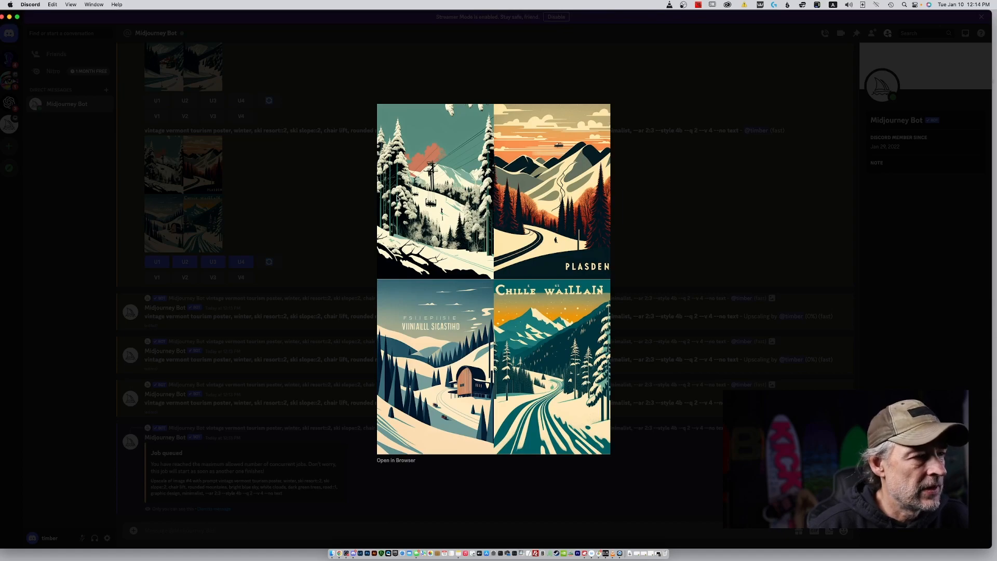
click(657, 212)
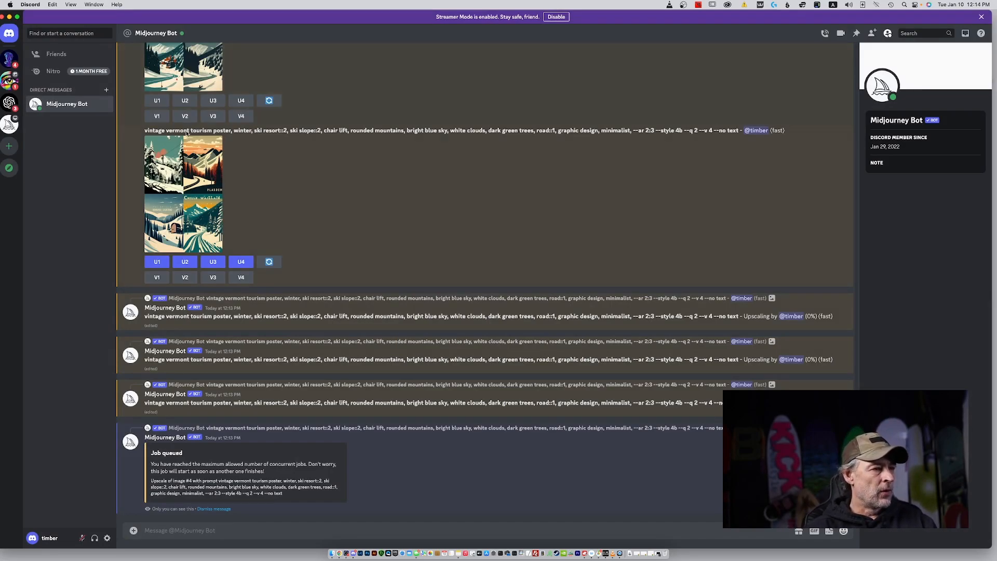
click(168, 165)
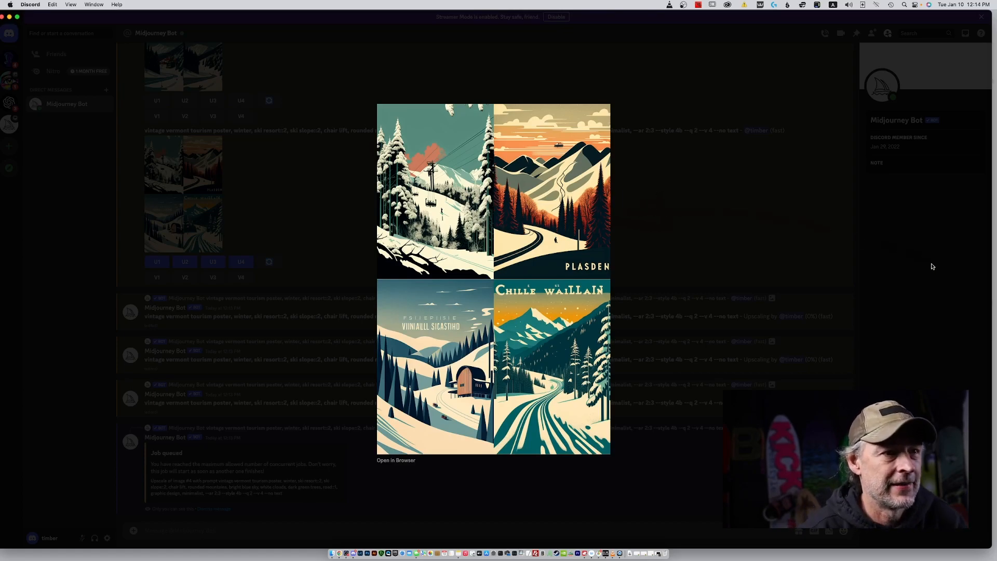
click(859, 285)
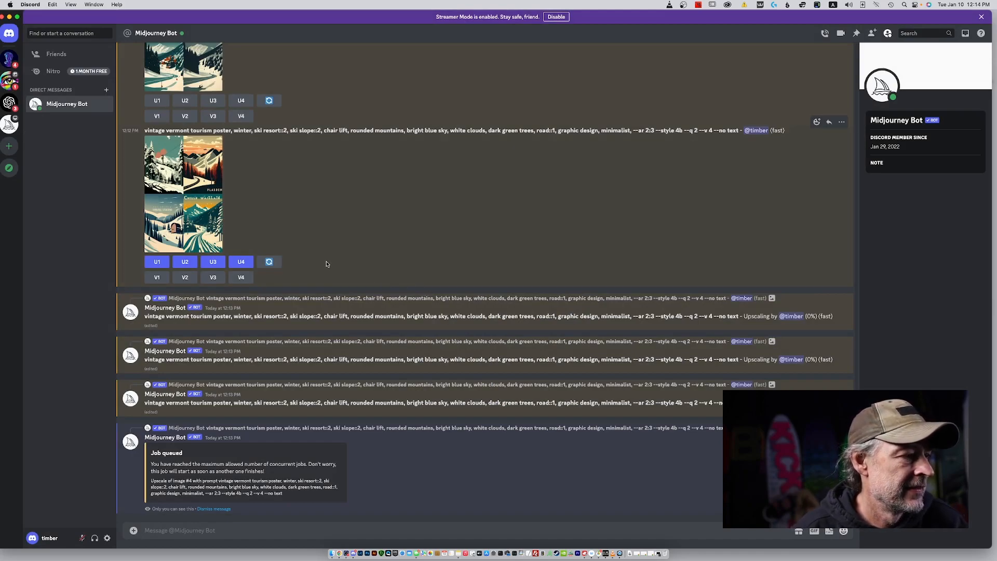
Step: Enter the /info command in the message to the Midjourney Bot
click(438, 532)
text(/info)
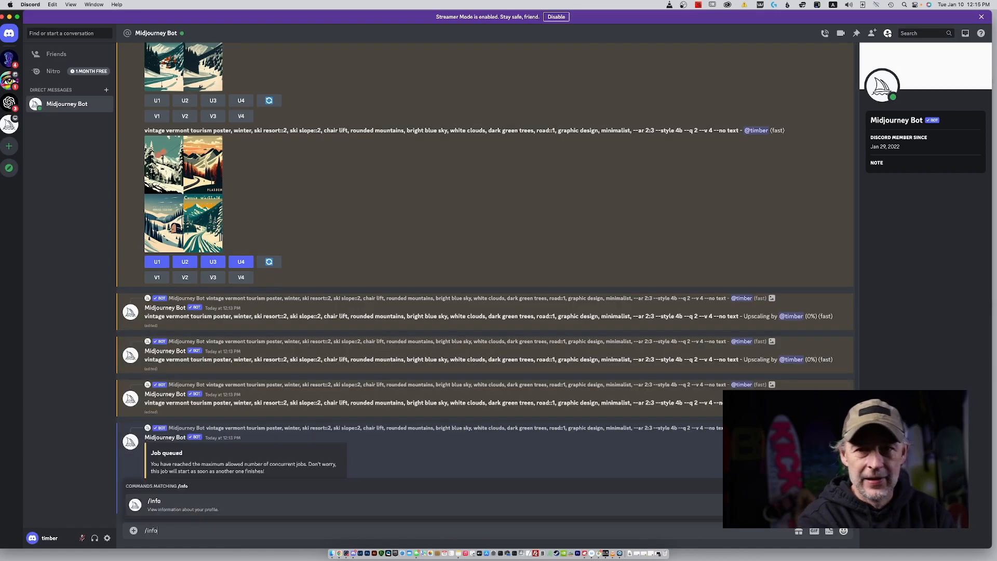
key(Return)
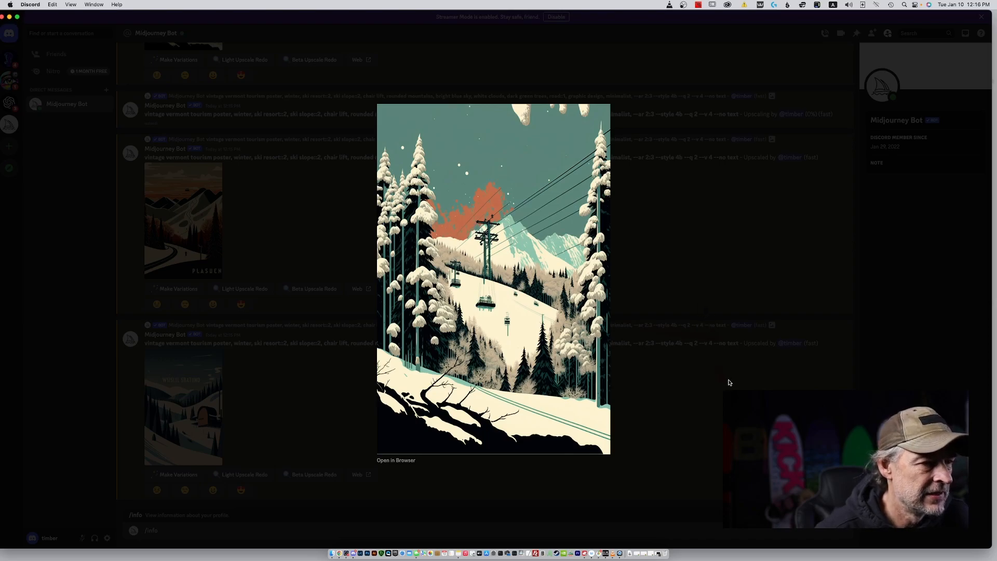
Step: Examine the upscaled chair lift posters one by one enlarged, including the orange sunset mountains and the snowy cabin valley
click(713, 398)
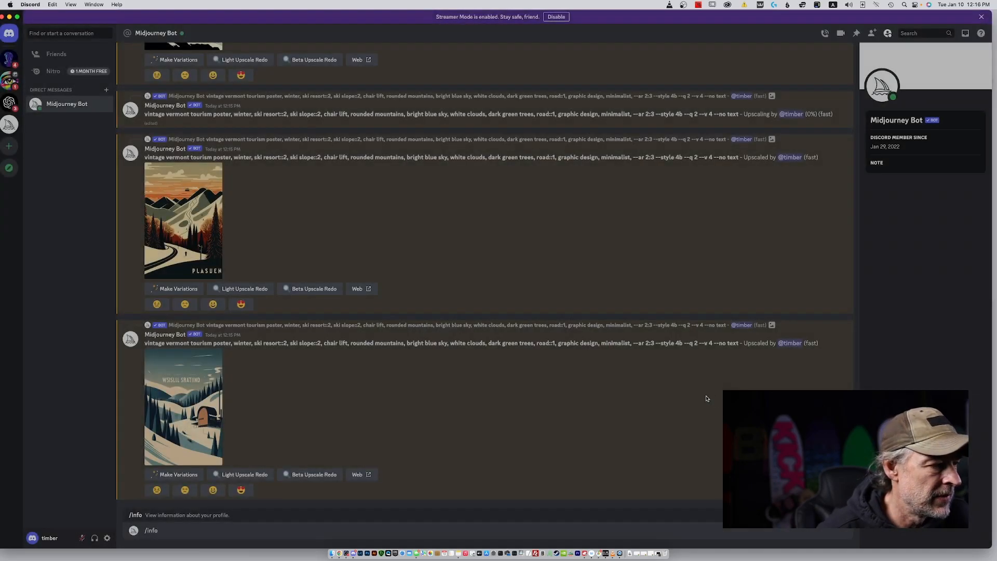
scroll(459, 398, up, 1)
scroll(459, 398, up, 3)
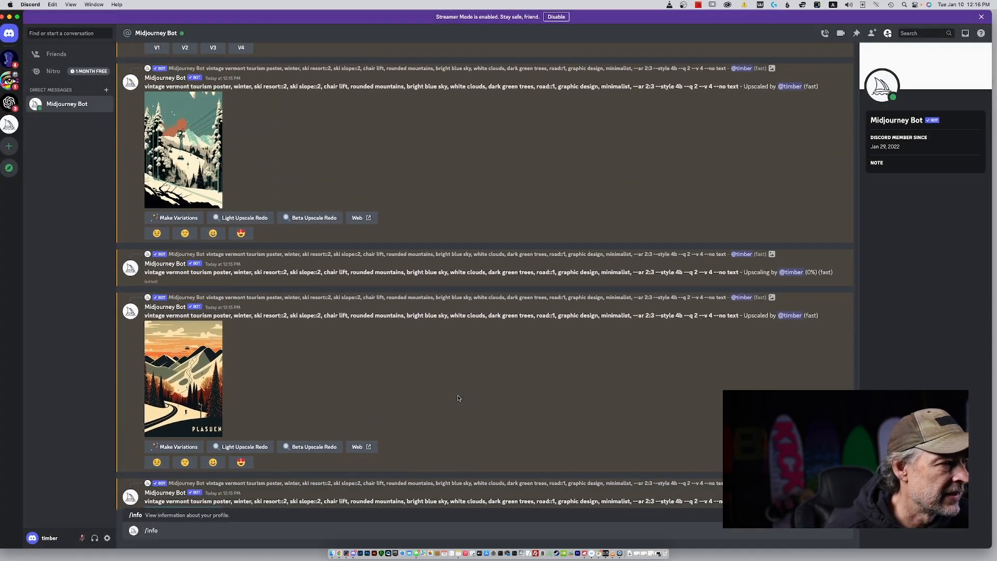
click(174, 343)
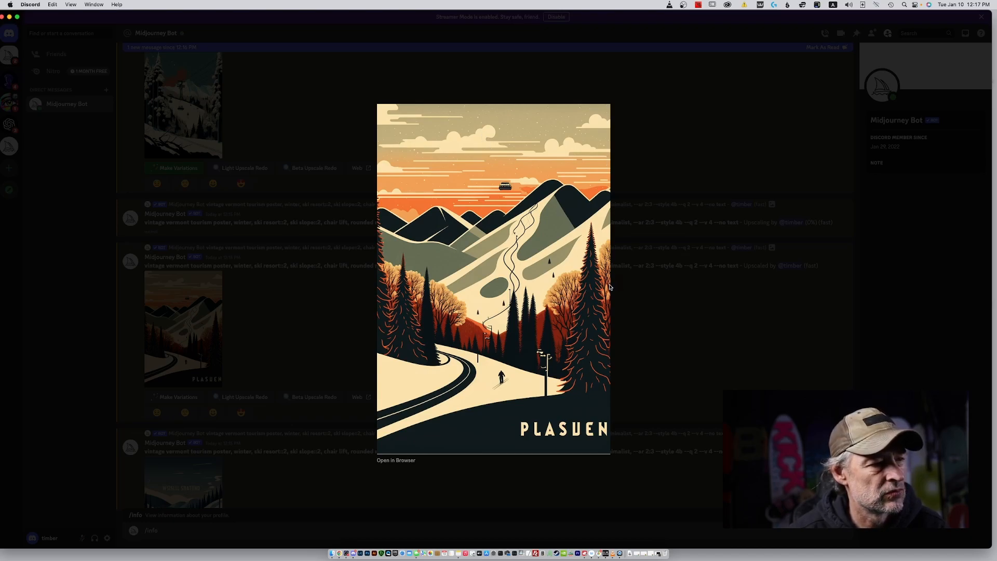
click(655, 331)
scroll(410, 348, down, 3)
scroll(388, 352, down, 2)
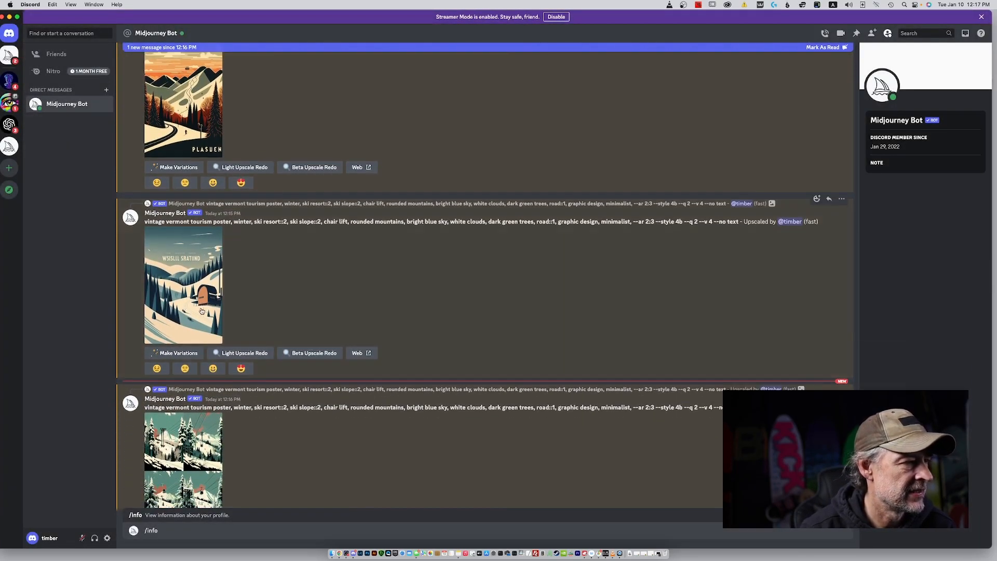
click(200, 307)
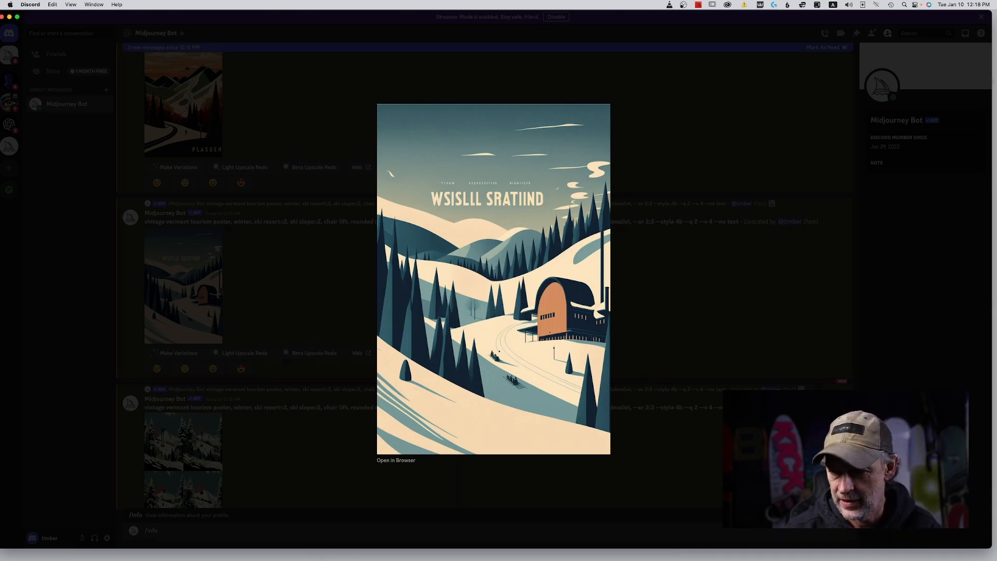
key(super+Tab)
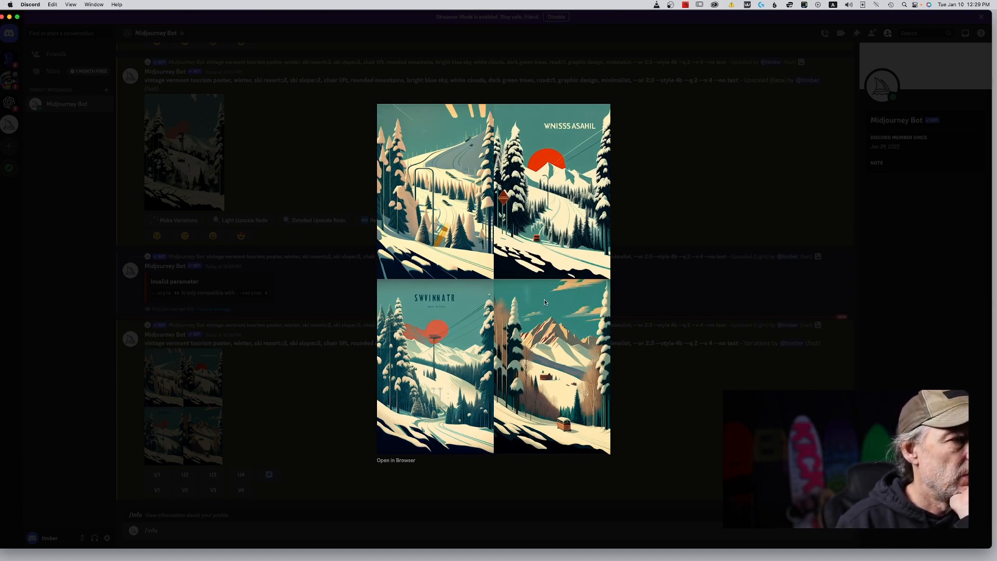
Step: Examine the chair lift variations grid enlarged and request variations of its image 1 with the prompt unchanged
click(673, 196)
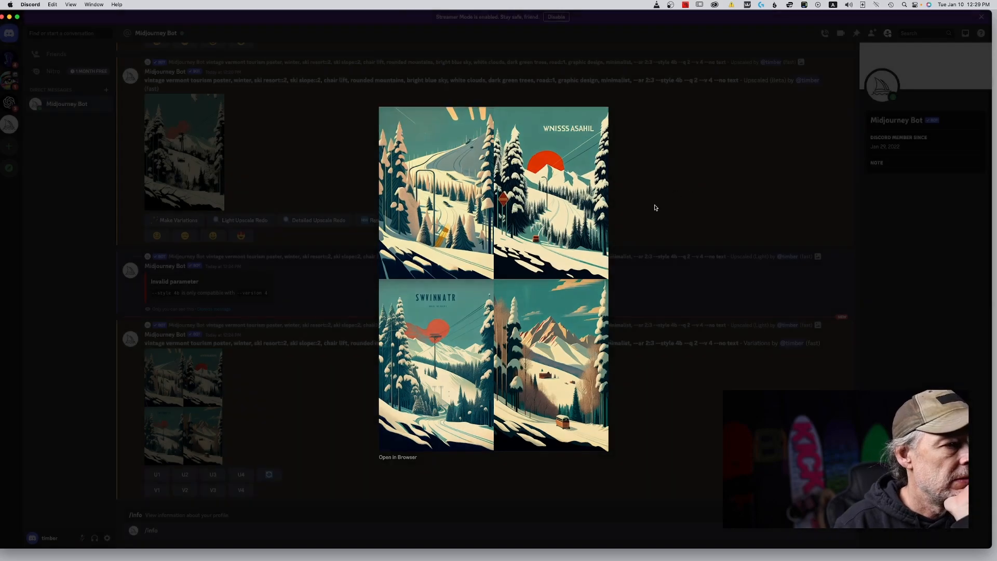
click(156, 489)
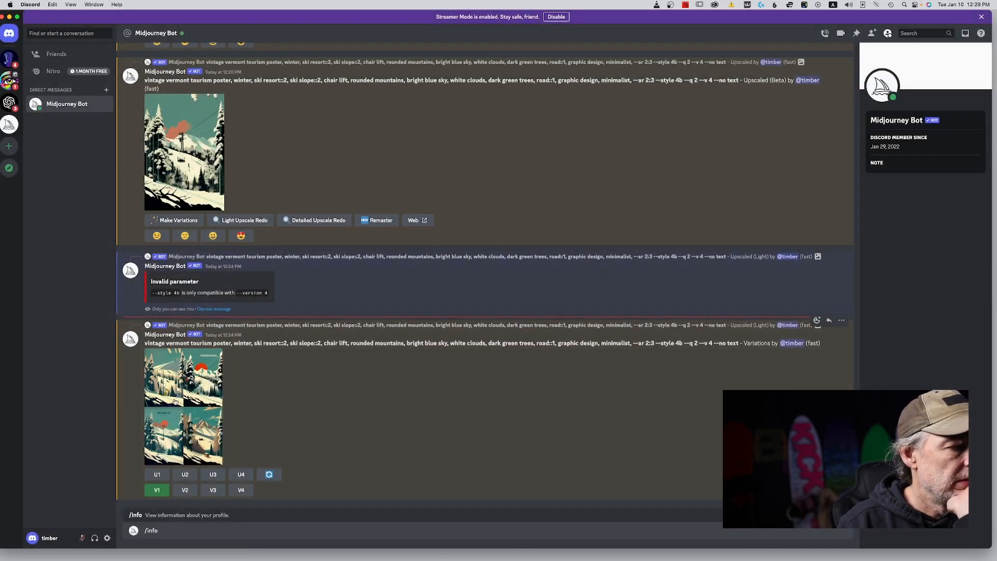
click(166, 384)
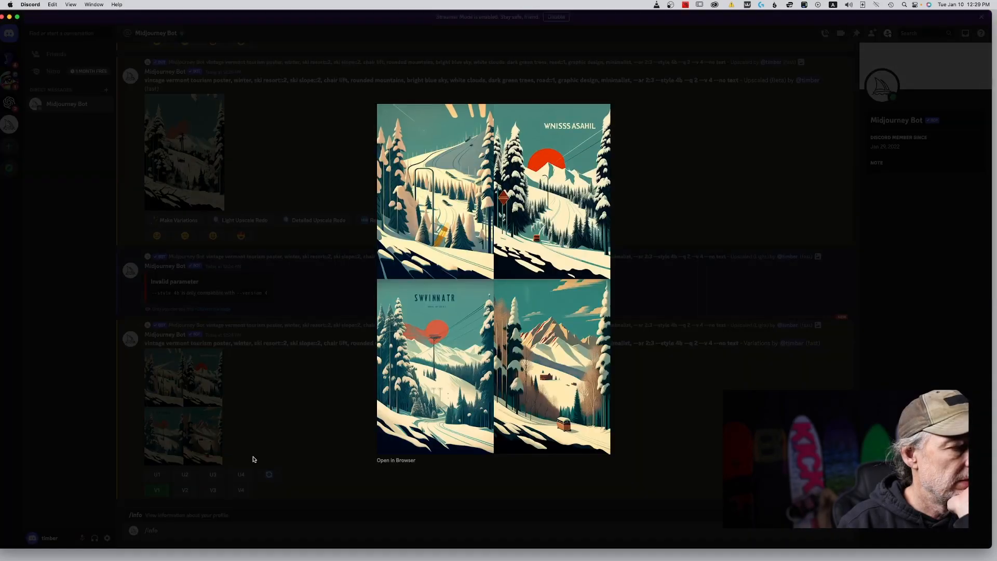
click(253, 455)
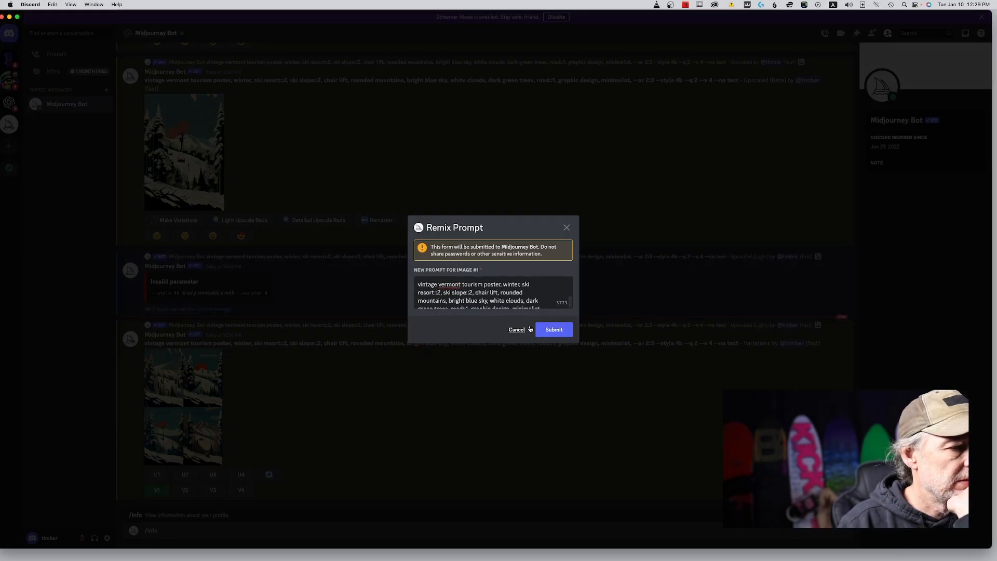
click(543, 330)
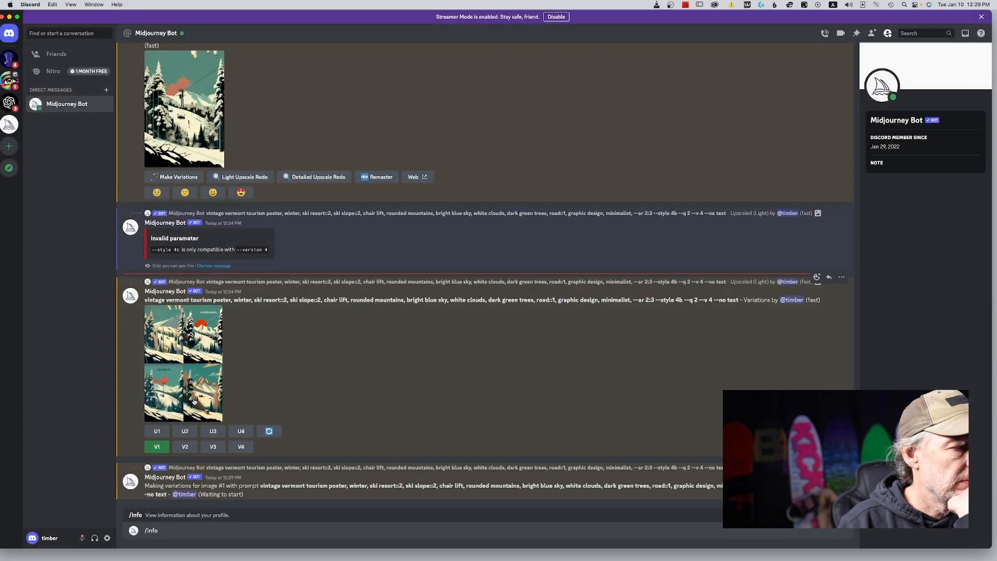
Step: Compare the original chair lift variations grid with the new grid of image 1 variations
click(194, 400)
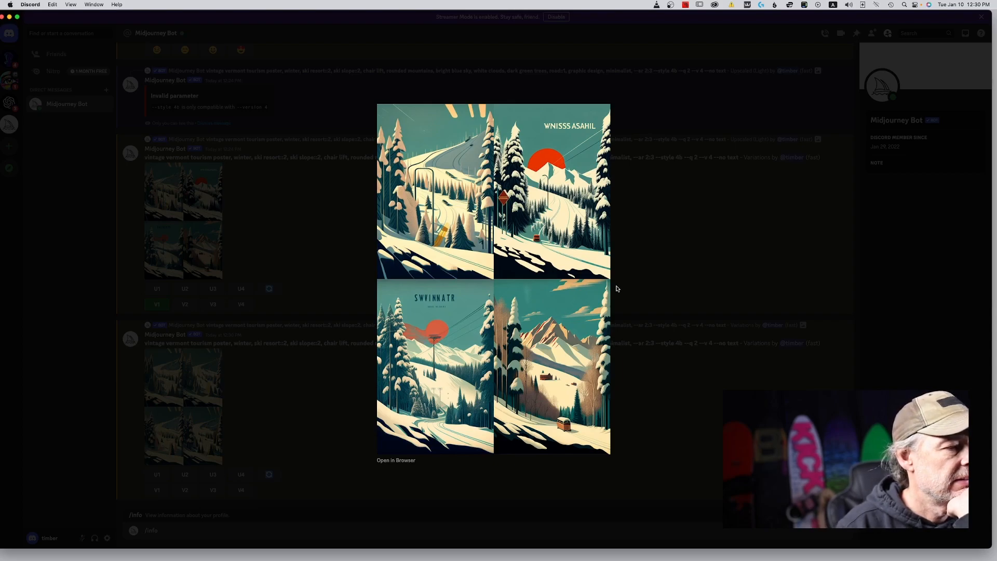
click(671, 257)
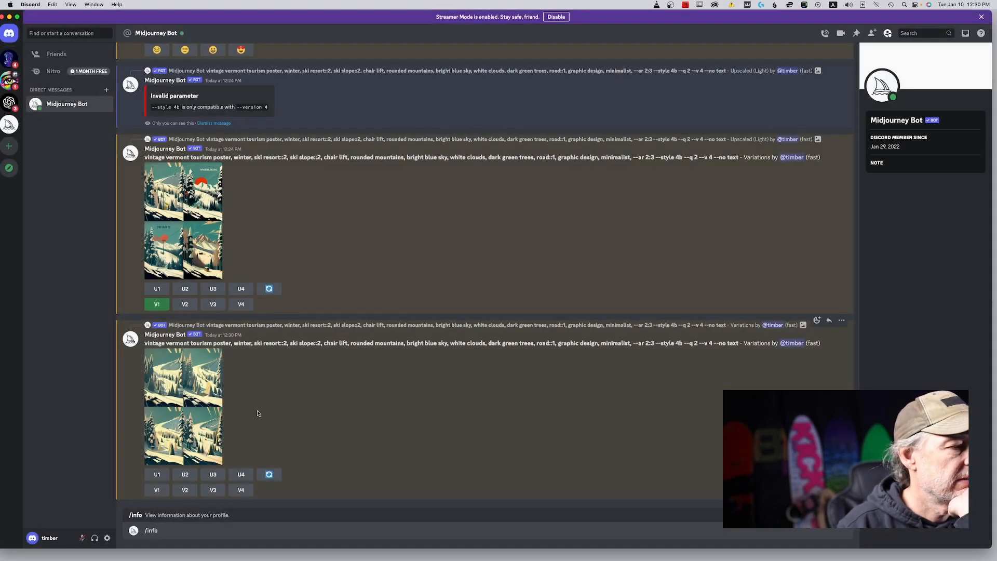
scroll(260, 410, up, 1)
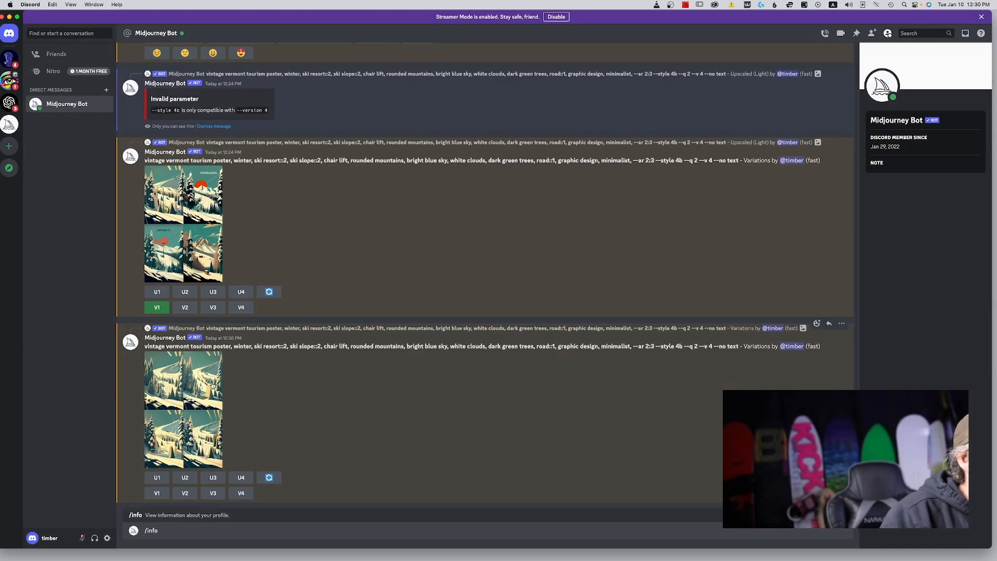
scroll(199, 398, down, 1)
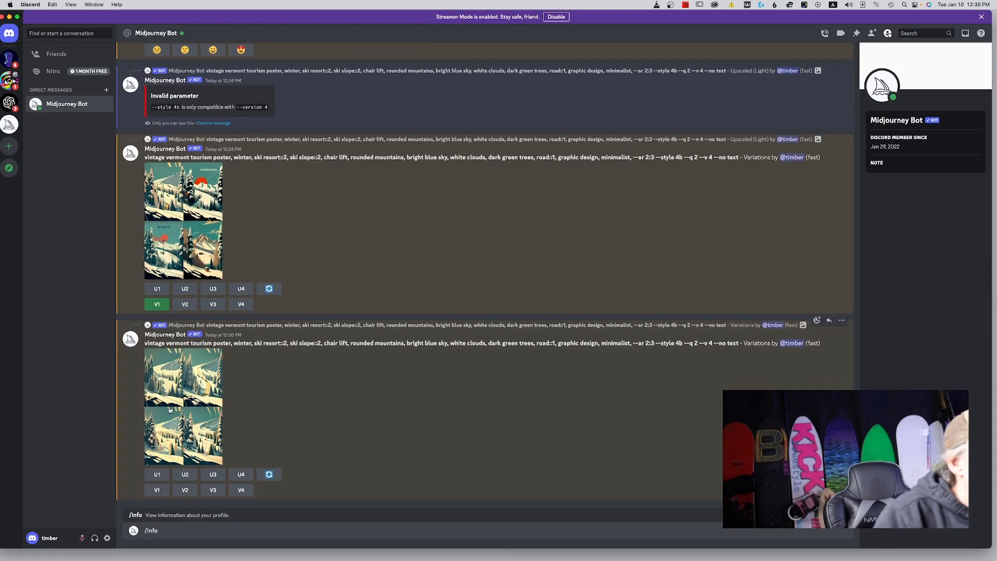
click(169, 408)
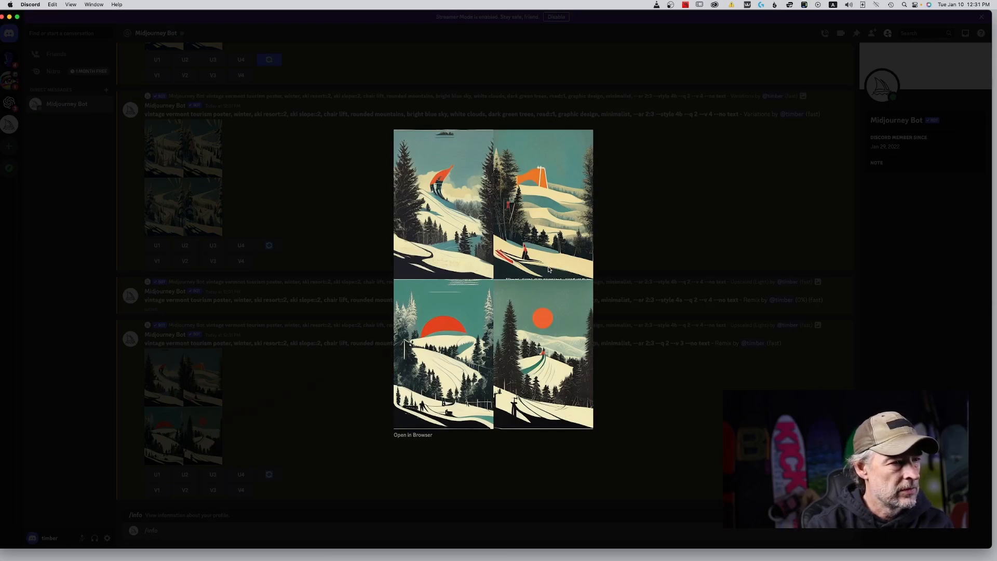
Step: Examine the --v 3 remix grid of the chair lift poster enlarged and reroll it
click(349, 402)
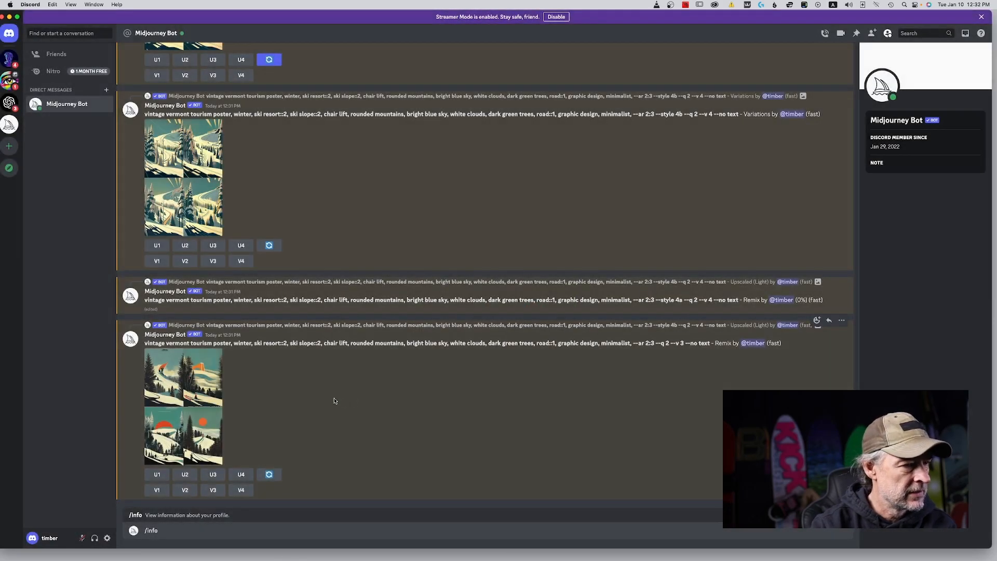
click(153, 402)
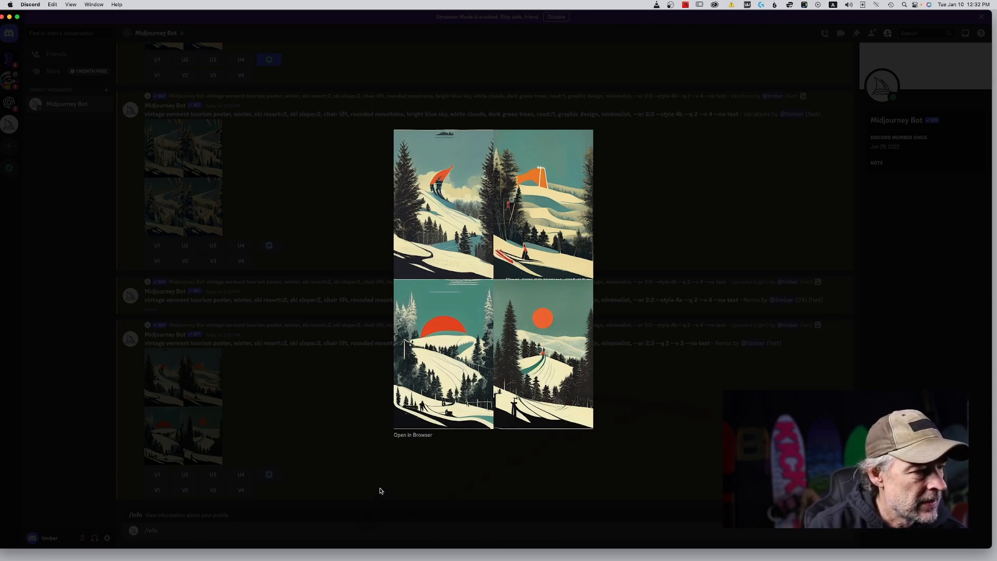
click(363, 485)
click(268, 474)
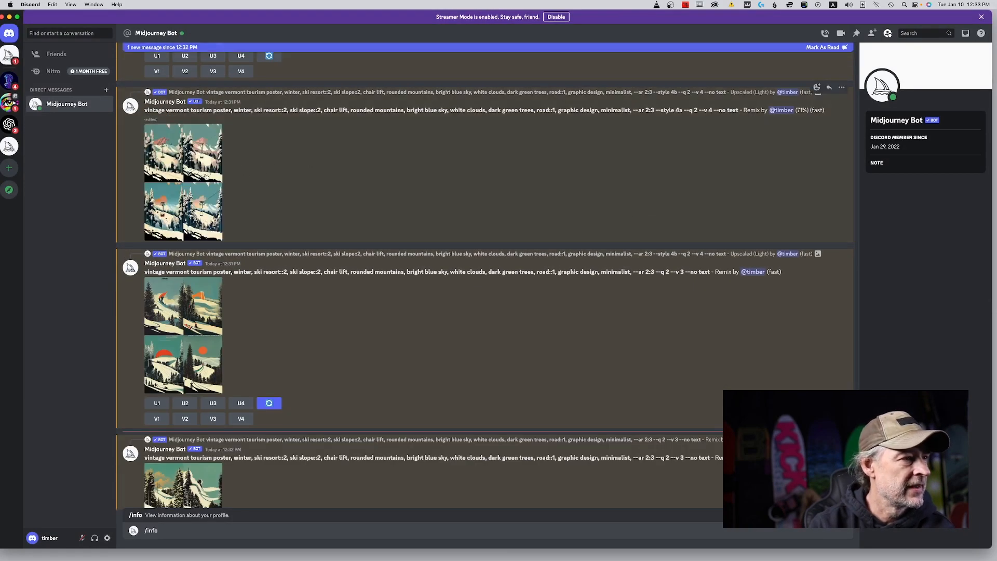
Step: Examine the --style 4a remix grid of the chair lift poster enlarged and reroll it
scroll(490, 320, down, 3)
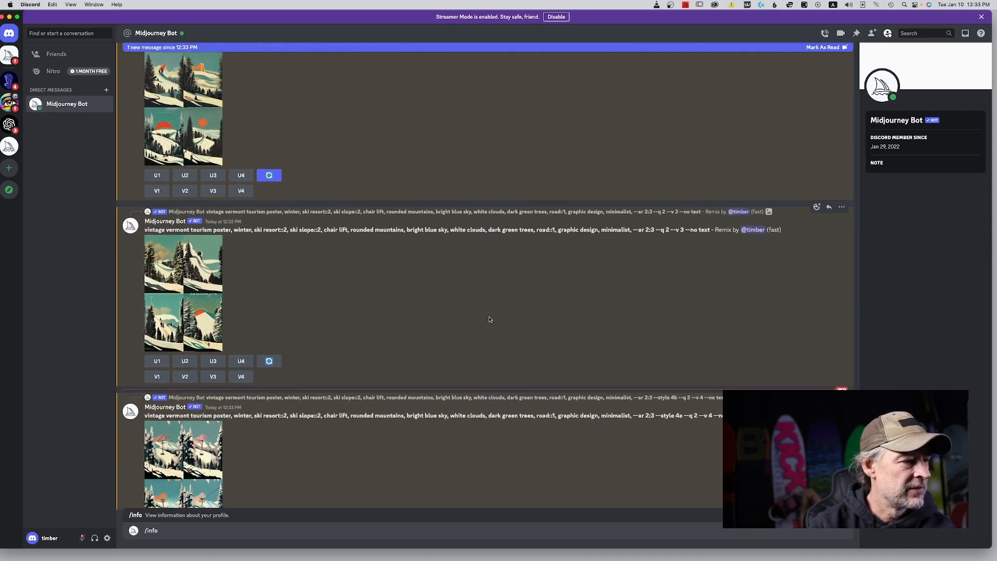
click(183, 407)
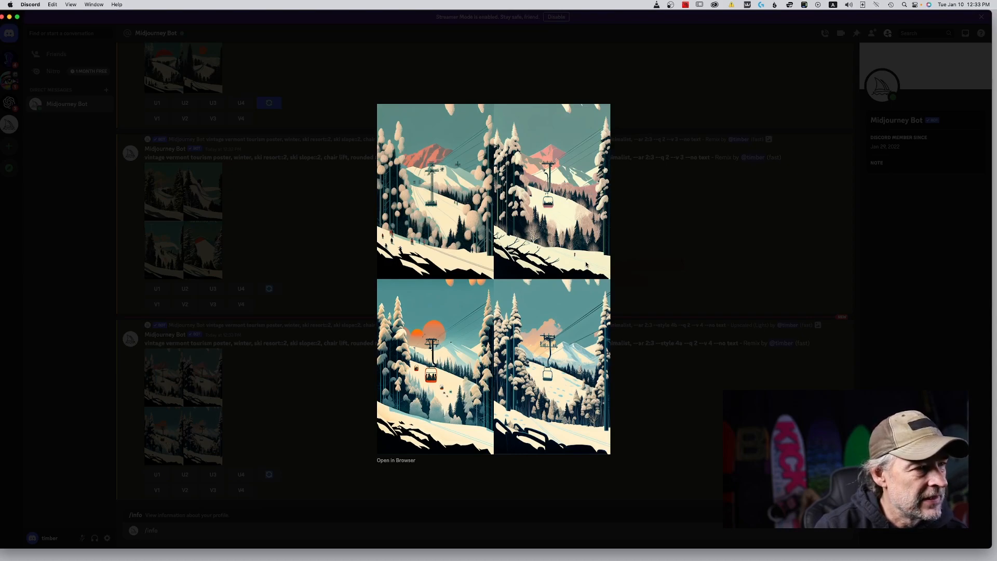
click(685, 249)
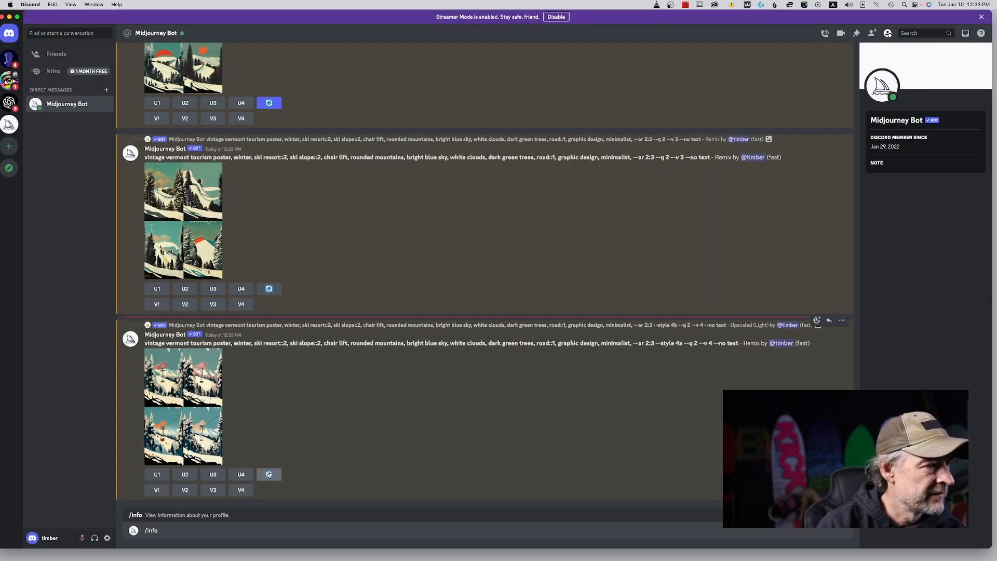
click(269, 474)
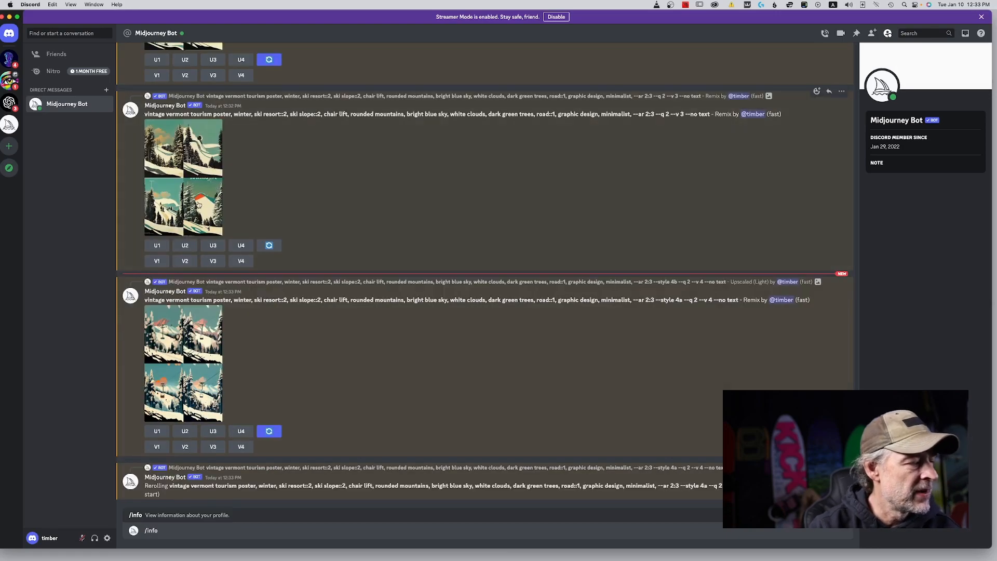
Step: Examine the rerolled --v 3 grid of the chair lift poster enlarged and reroll it once more
click(198, 199)
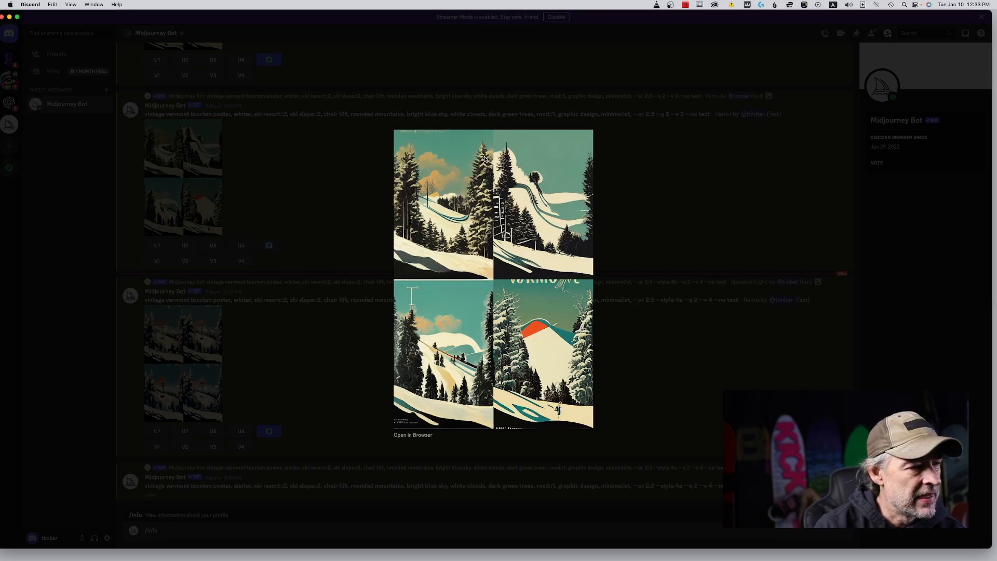
key(Escape)
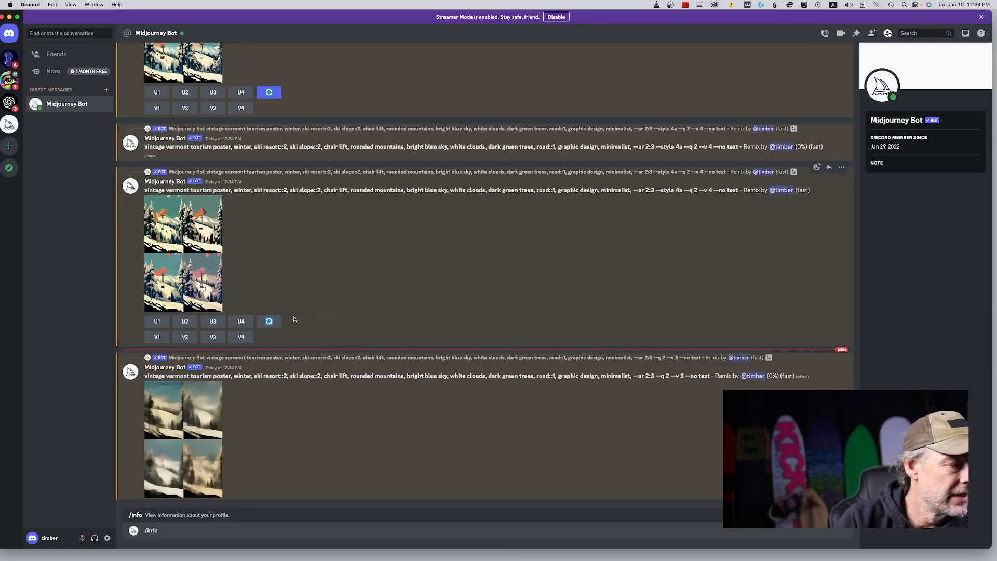
Step: Request variations of the earlier light-upscaled chair lift poster with the prompt's style parameter changed to --style cursed
scroll(408, 389, up, 8)
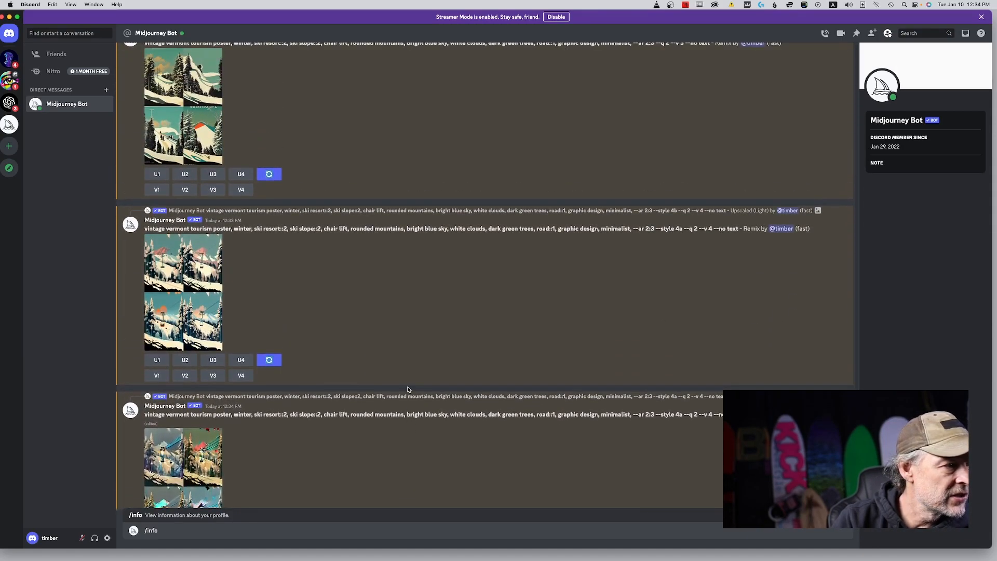
scroll(407, 389, up, 10)
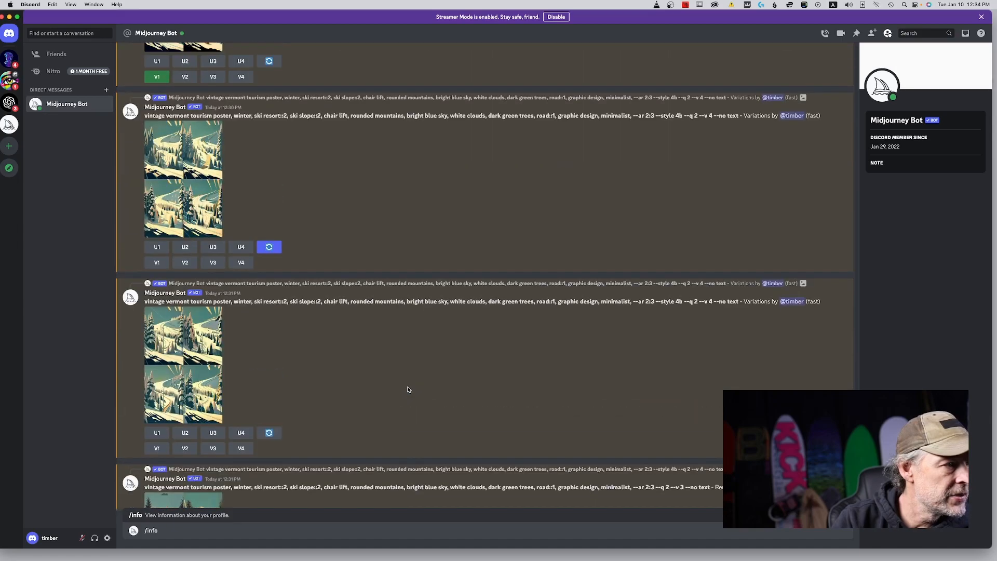
scroll(407, 389, up, 6)
scroll(408, 388, up, 5)
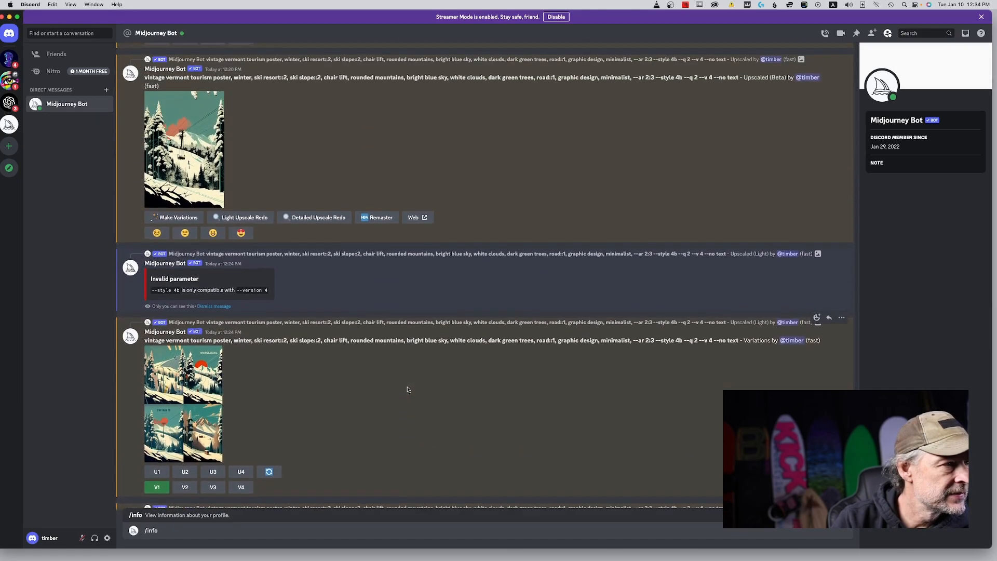
scroll(407, 389, up, 3)
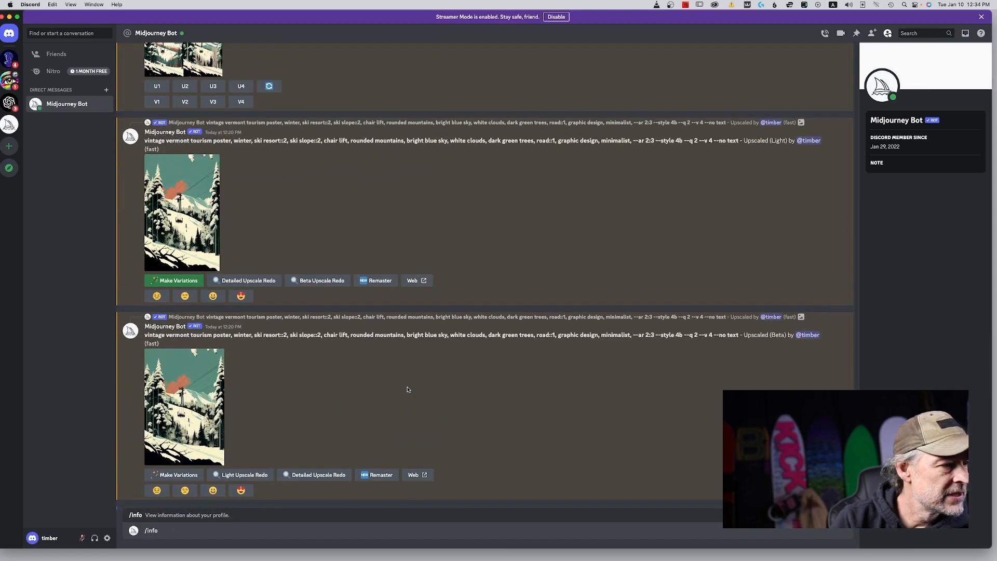
scroll(407, 389, up, 2)
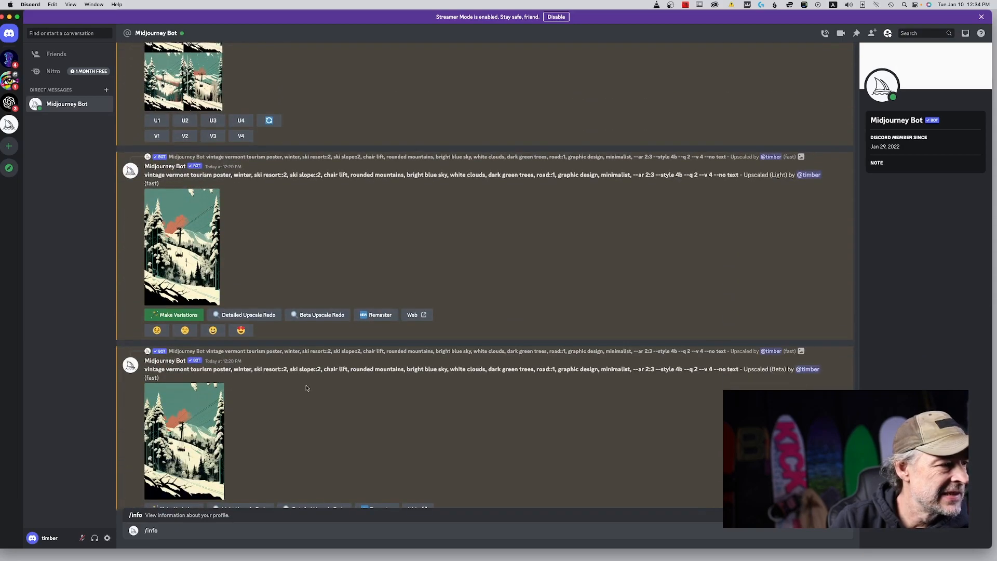
click(176, 314)
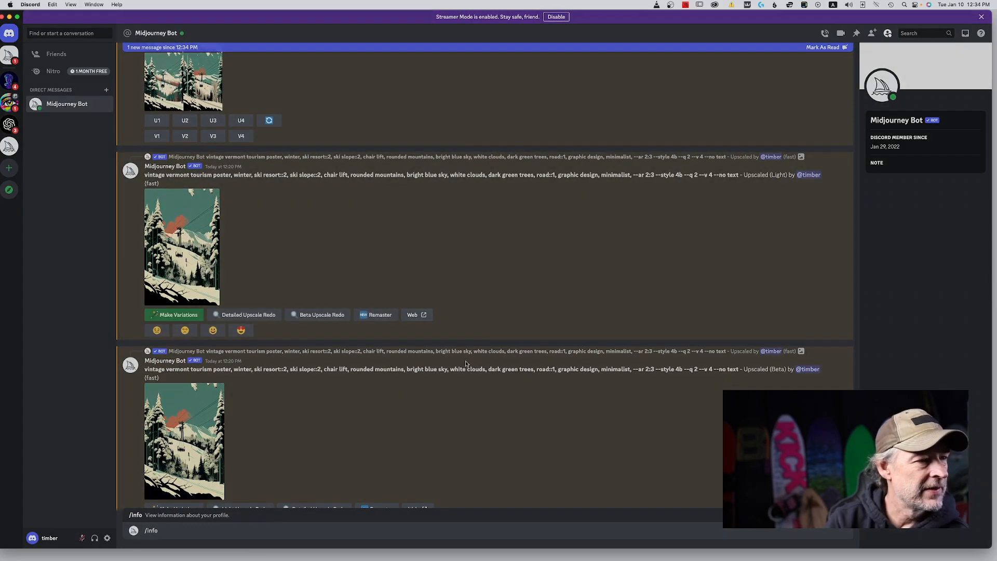
scroll(520, 297, down, 3)
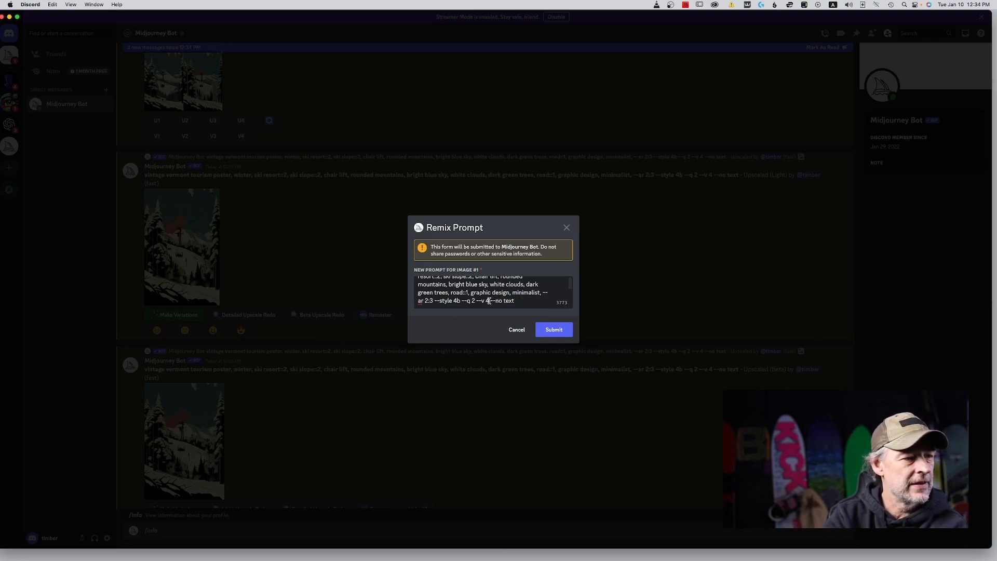
double_click(455, 301)
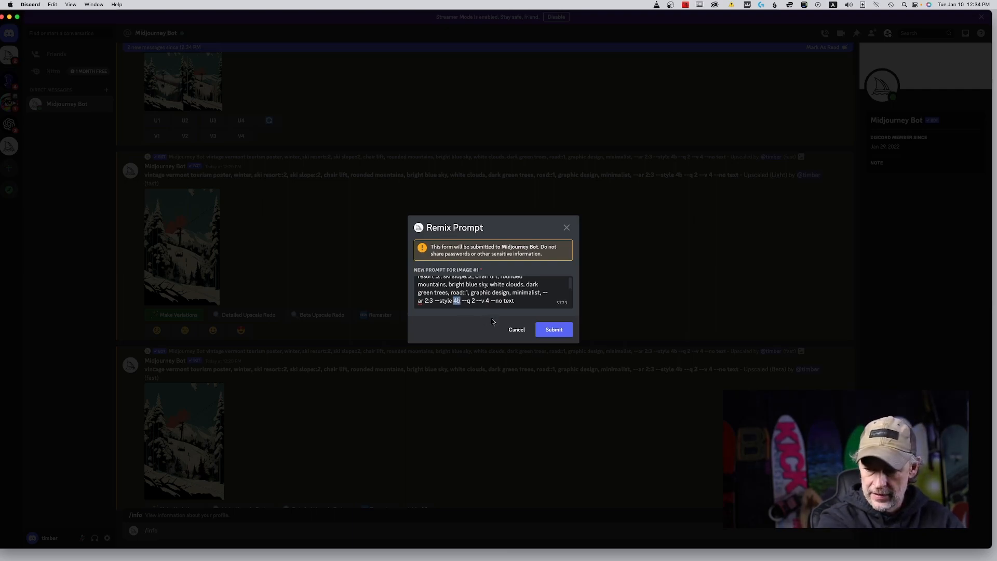
text(cursed)
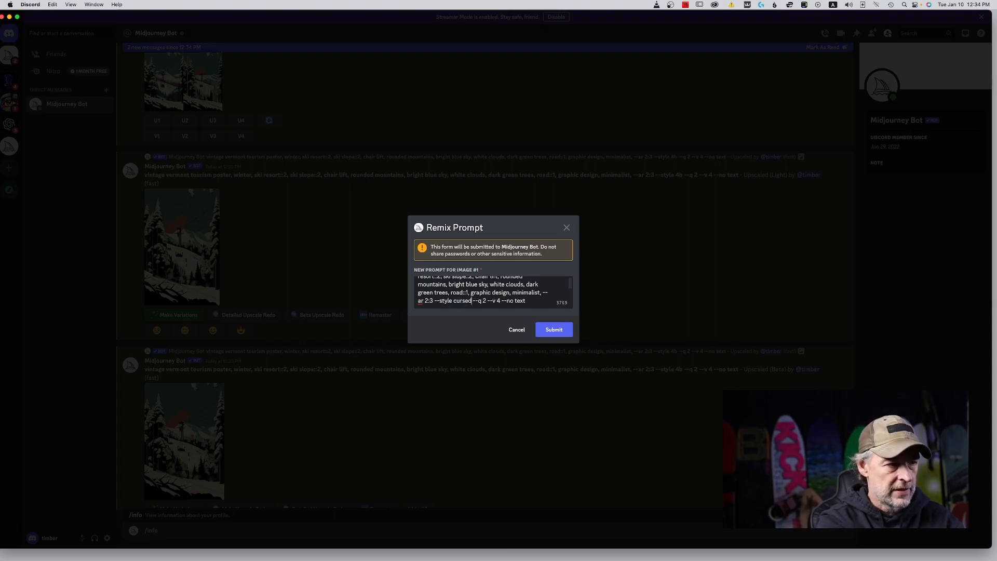
click(565, 336)
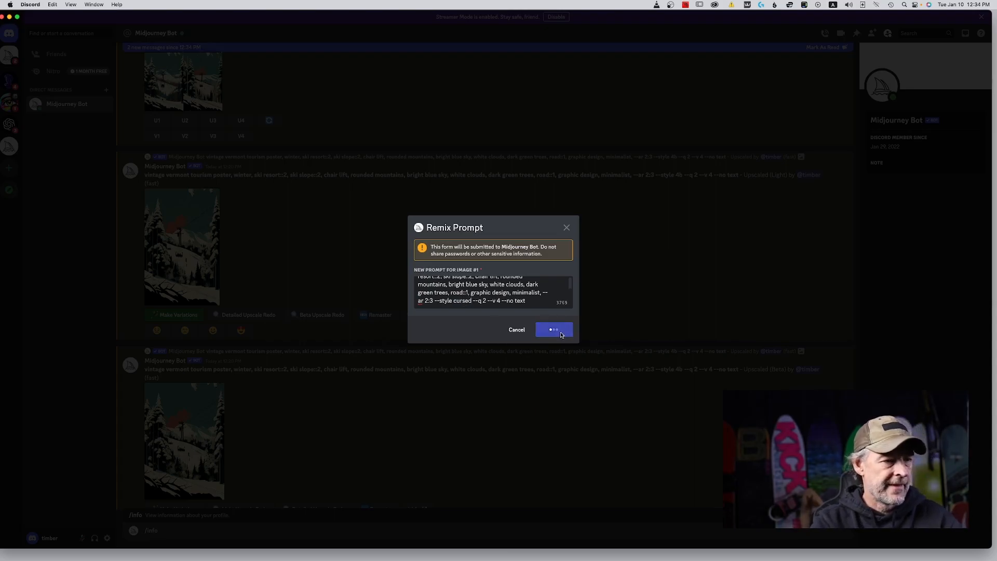
Step: Examine the first --style 4a remix grid of the chair lift poster enlarged
scroll(541, 389, down, 20)
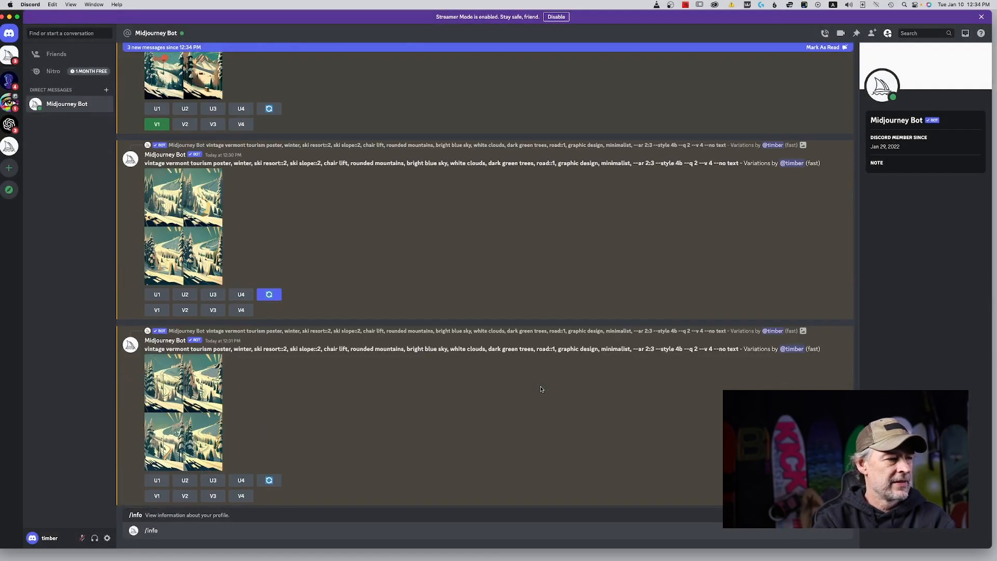
scroll(541, 389, down, 5)
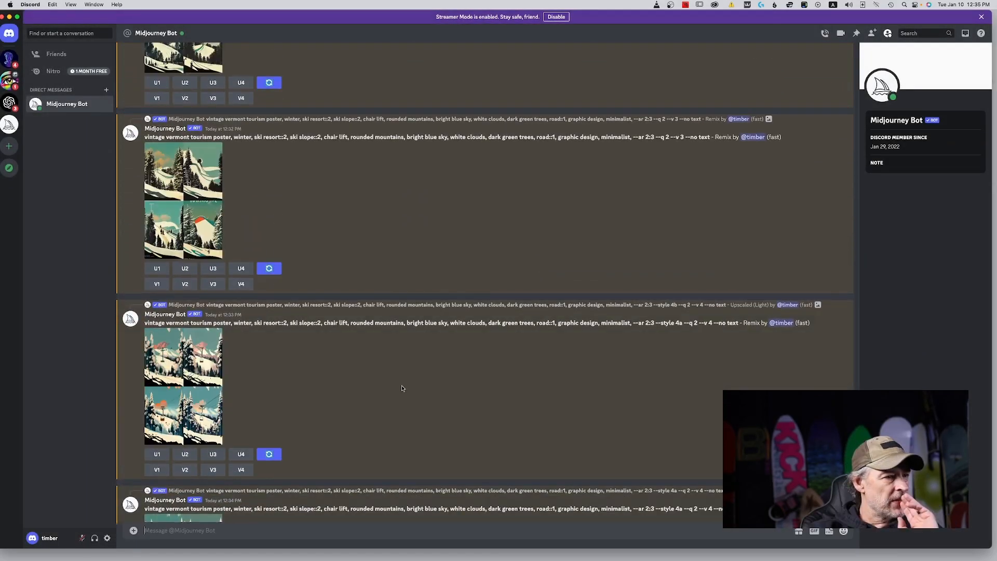
click(176, 383)
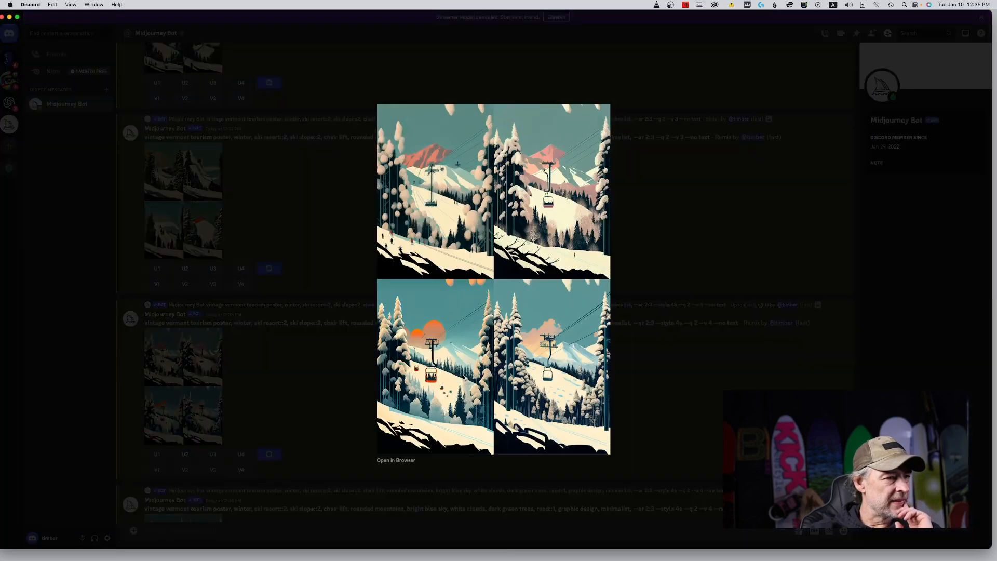
click(727, 383)
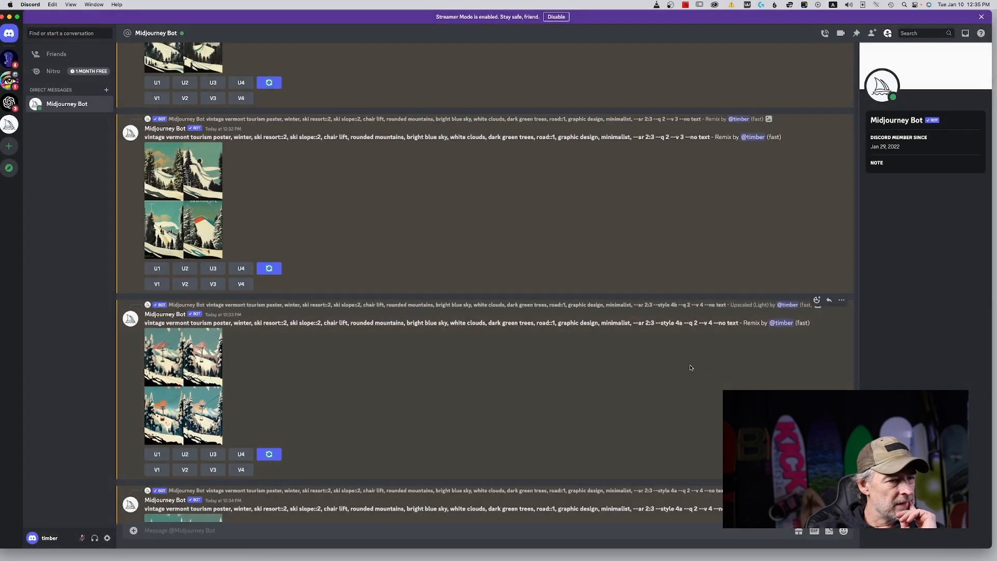
Step: Examine the rerolled --style 4a grid enlarged and compare it with the neighbouring --style 4a grids
scroll(687, 364, down, 3)
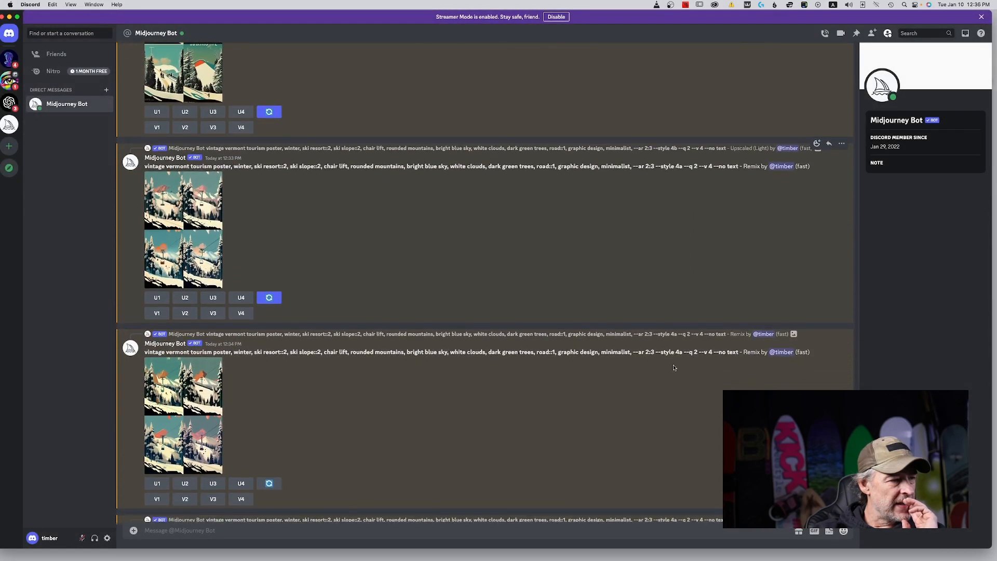
click(172, 388)
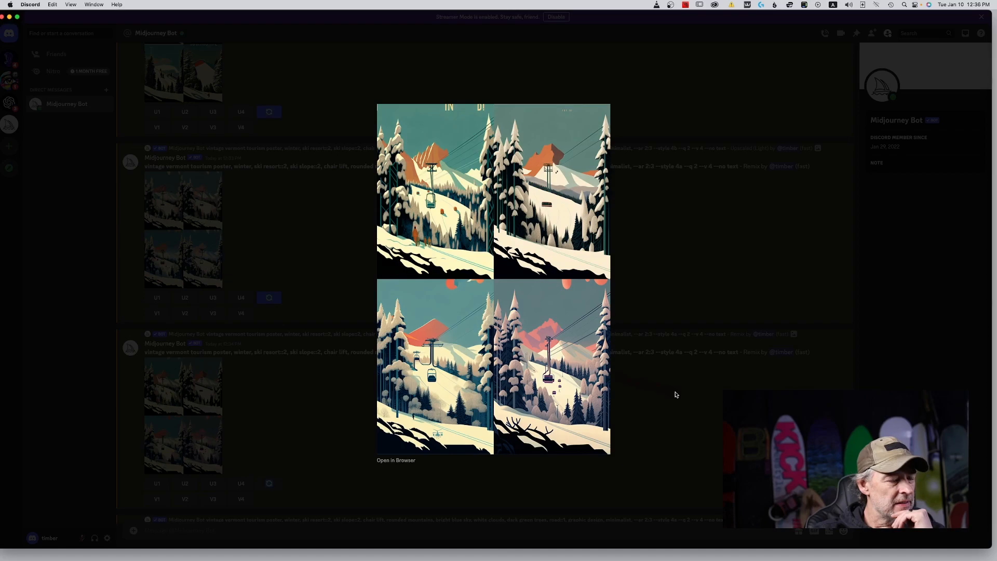
click(675, 395)
scroll(611, 400, down, 2)
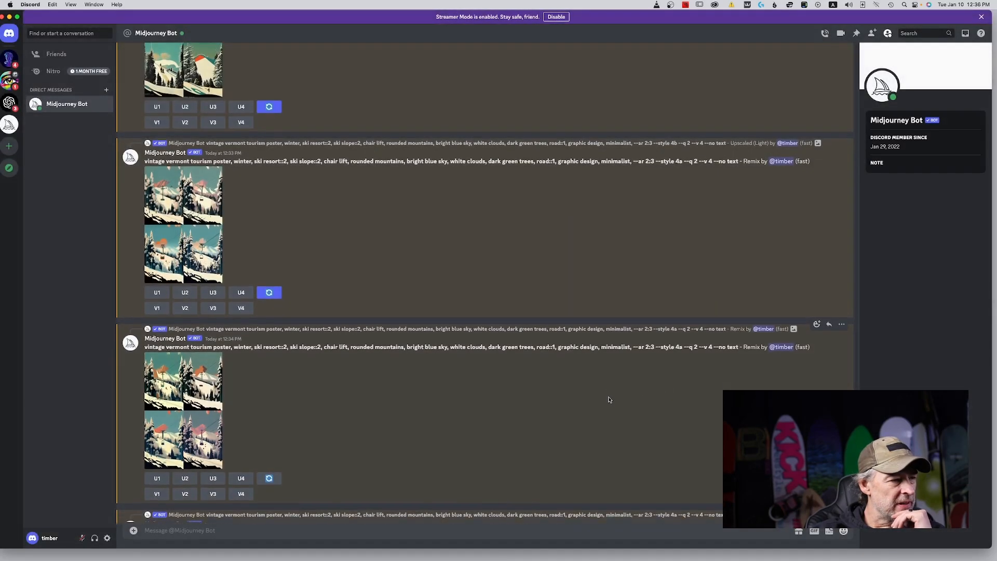
scroll(609, 399, up, 1)
scroll(609, 400, down, 5)
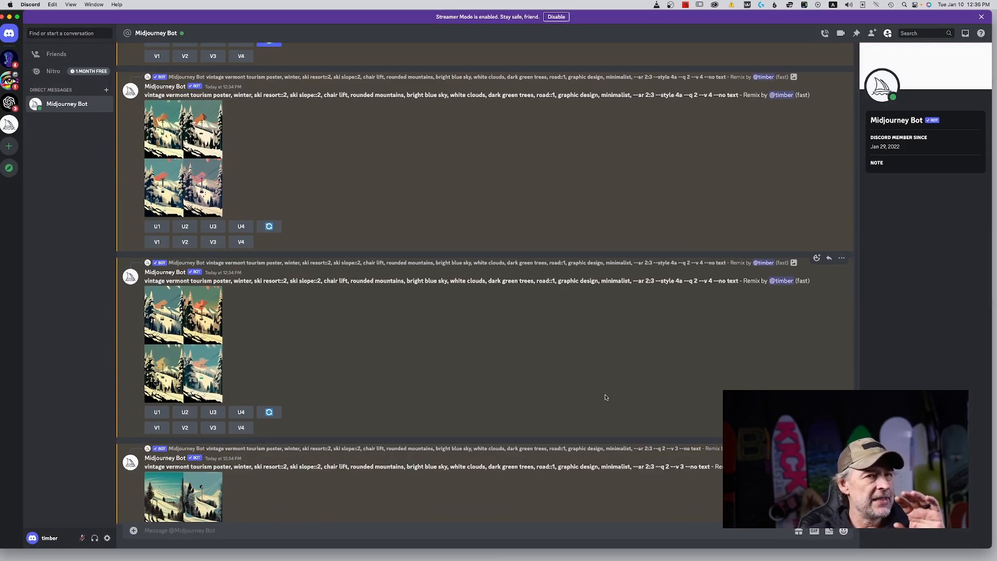
scroll(604, 400, down, 1)
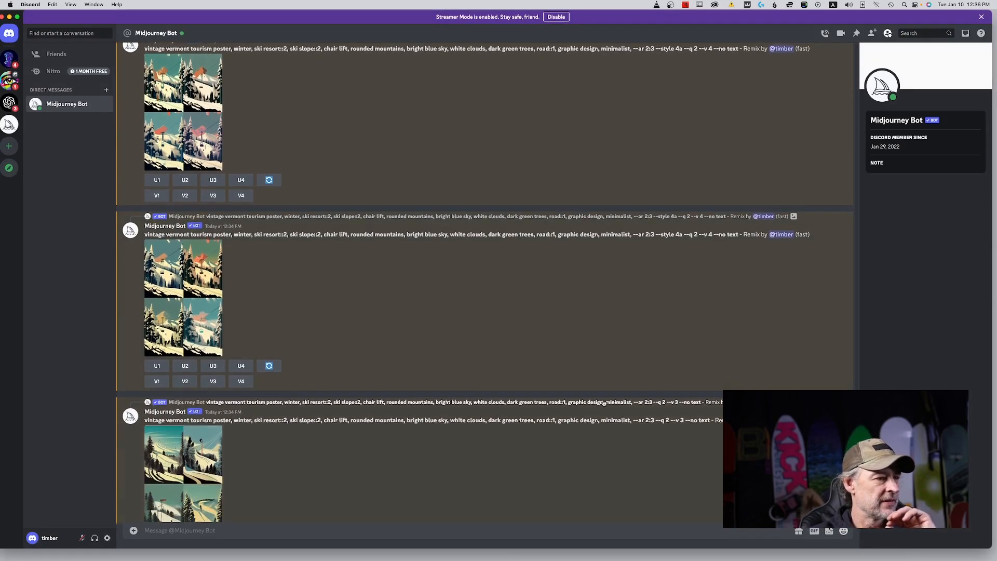
Step: Examine the newest --v 3 grid of the chair lift poster enlarged and upscale its image 4
scroll(602, 403, down, 2)
click(209, 409)
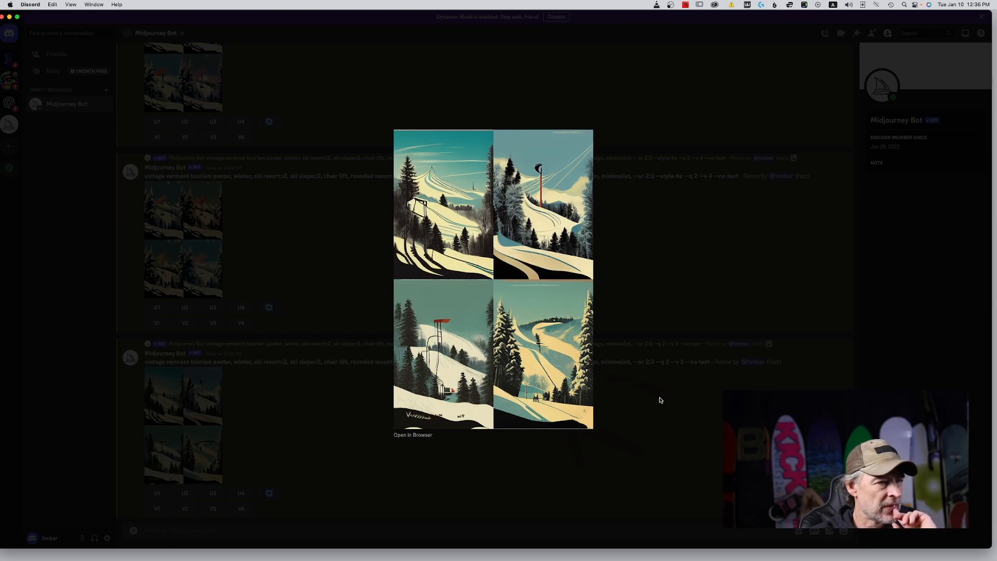
click(675, 419)
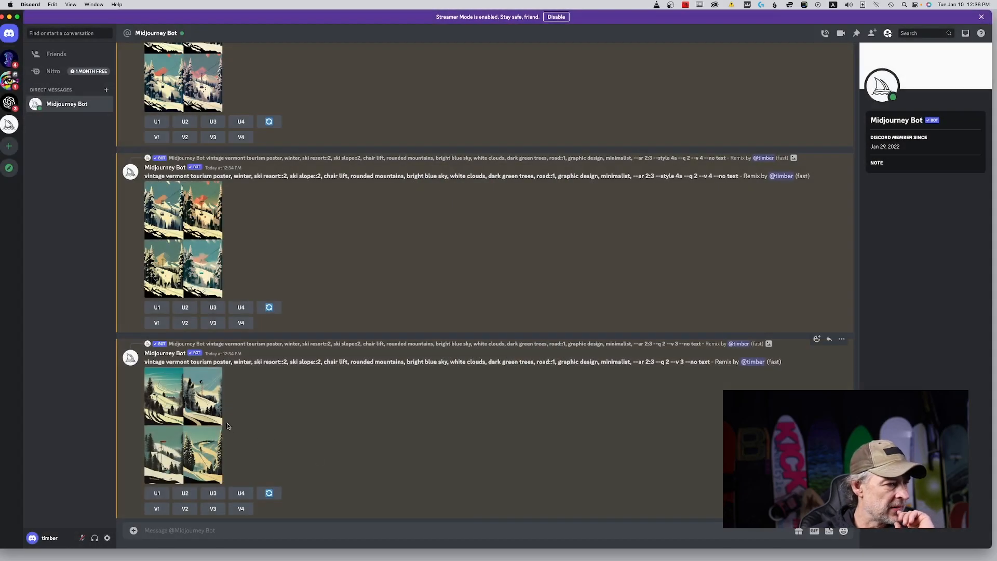
click(210, 415)
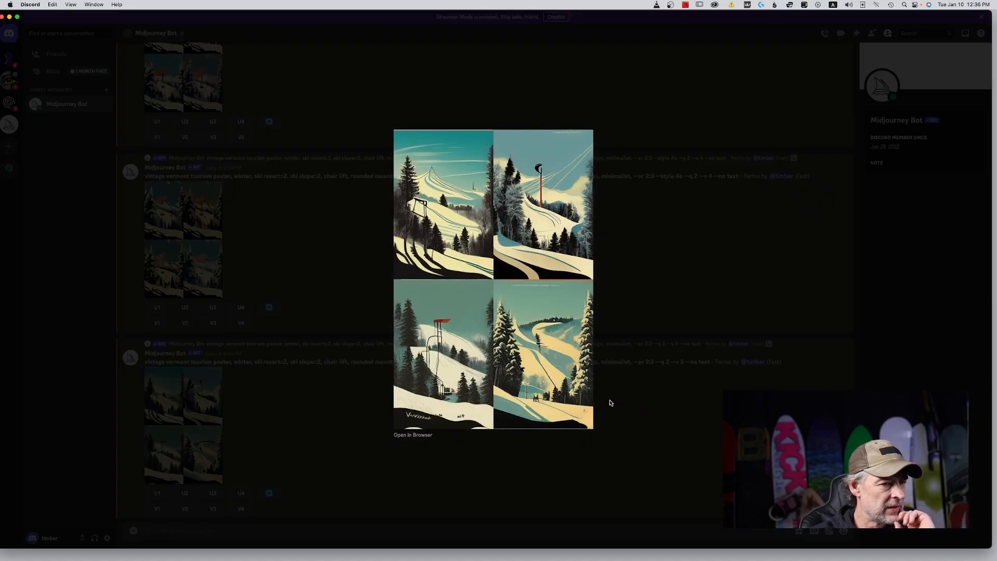
click(669, 423)
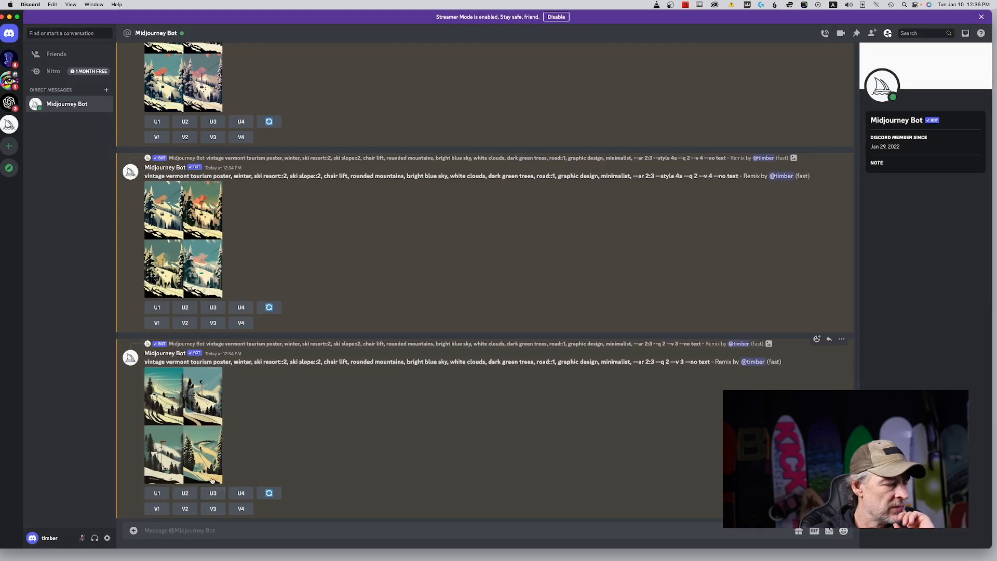
click(241, 492)
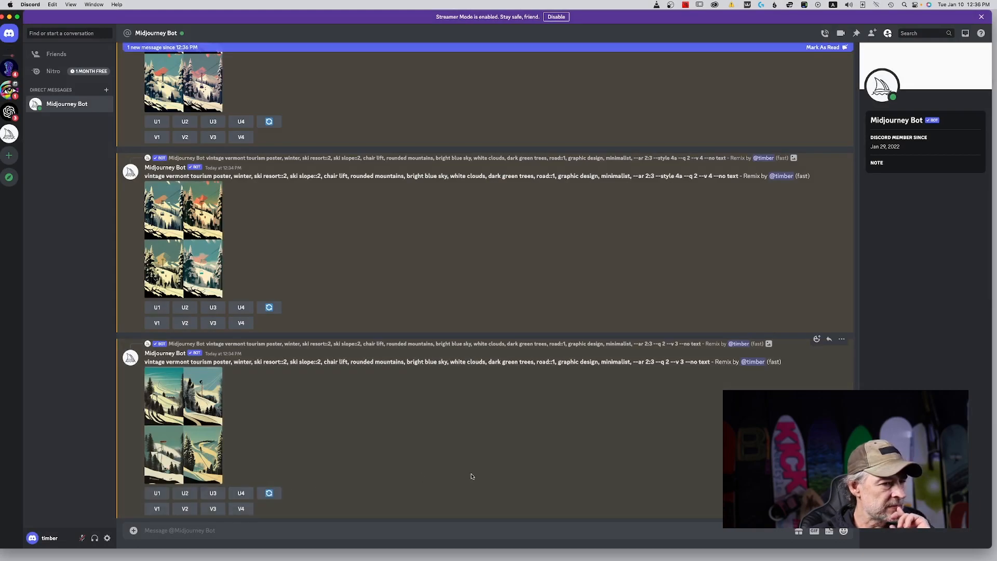
Step: Examine the --style cursed remix grid of the chair lift poster enlarged and upscale its image 2
scroll(470, 474, down, 10)
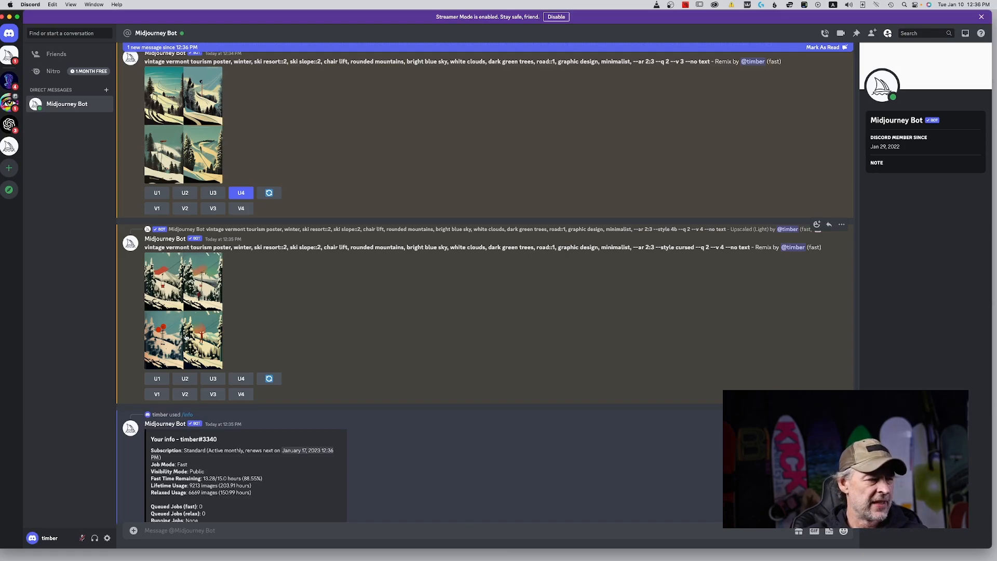
click(190, 322)
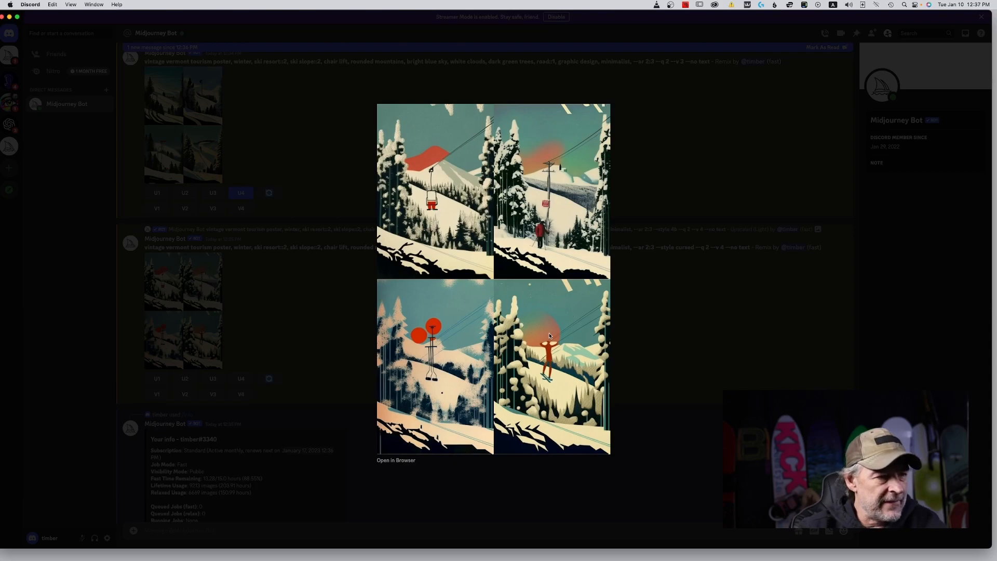
click(698, 344)
Step: Examine the upscaled --v 3 ski slope image enlarged and upscale it to max
scroll(260, 363, down, 5)
click(200, 411)
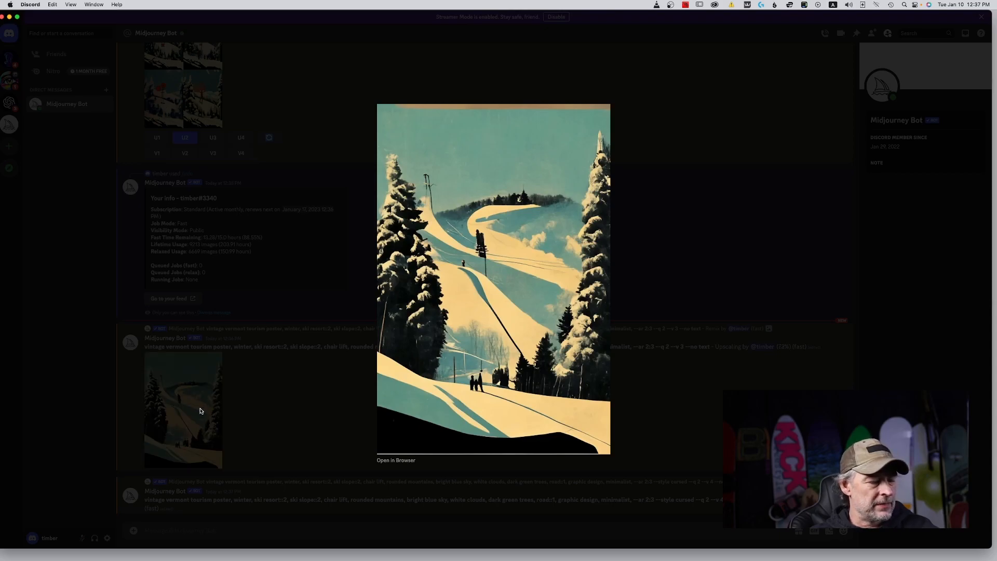
click(285, 417)
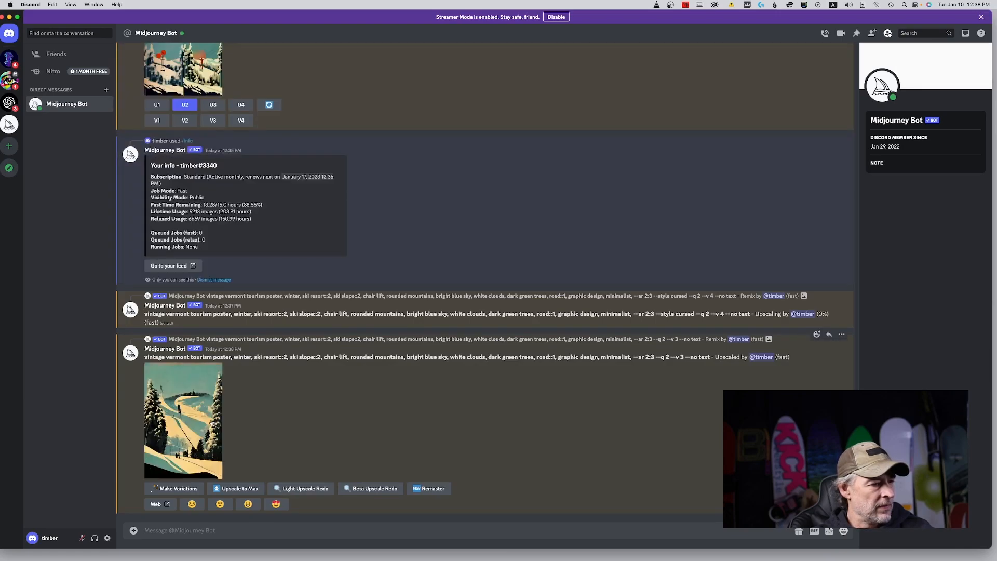
click(212, 423)
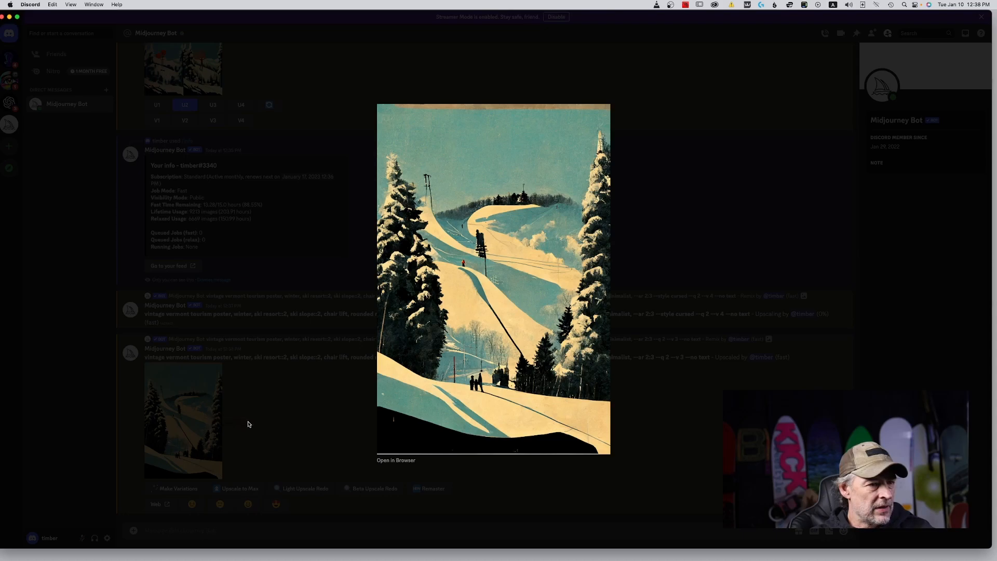
click(275, 429)
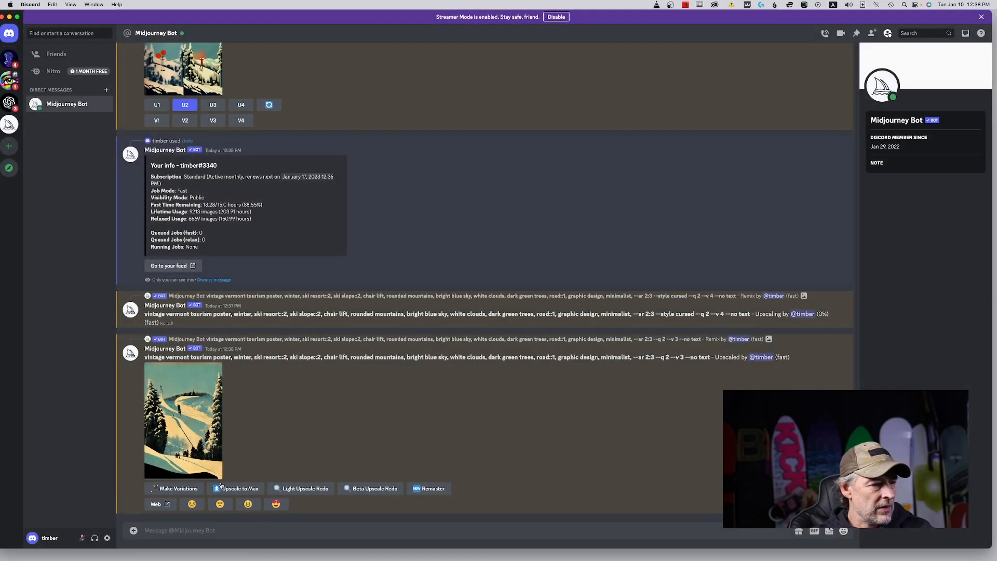
click(233, 488)
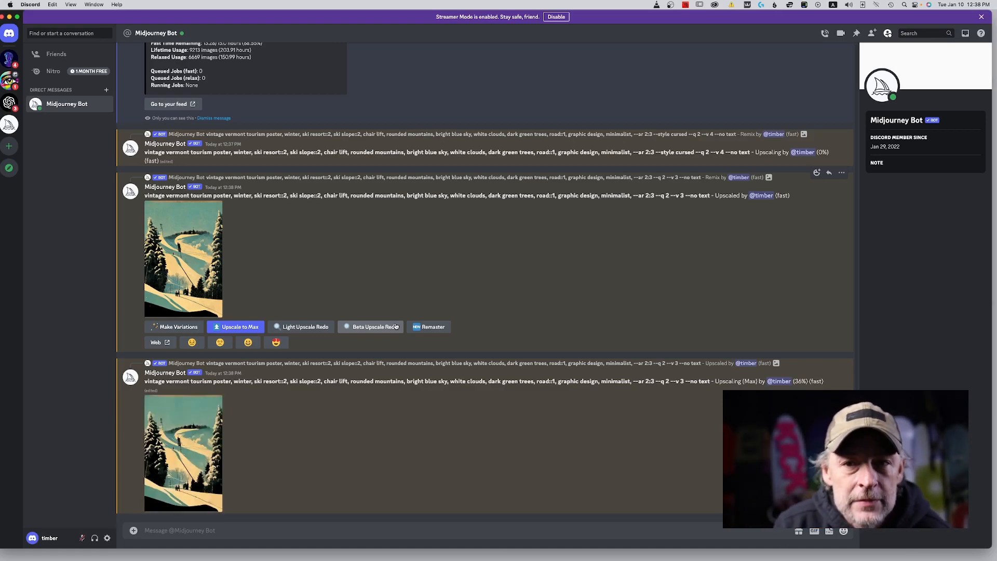
Step: Examine the upscaled --style cursed image of the red-jacketed skier enlarged and open it in the browser
click(188, 438)
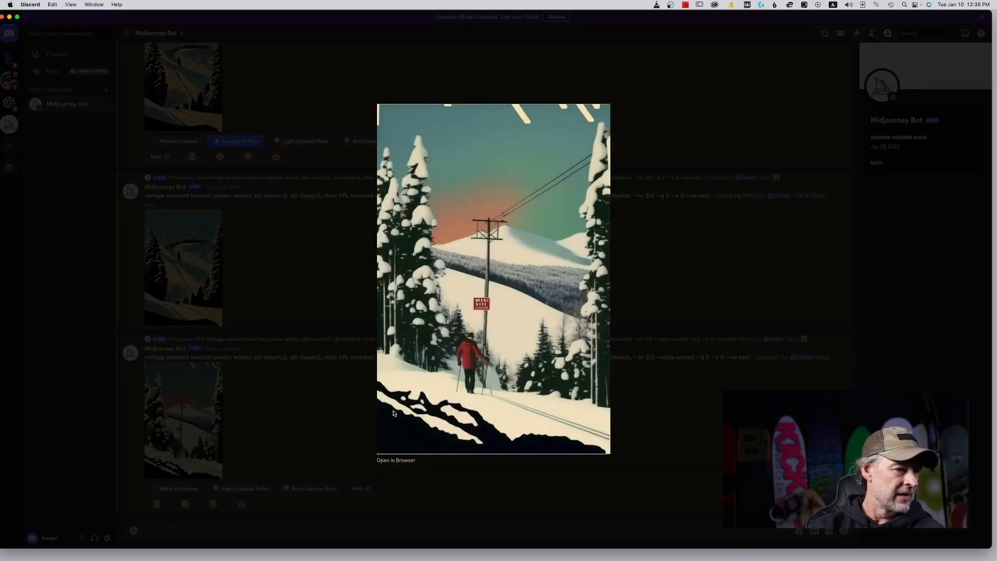
click(408, 460)
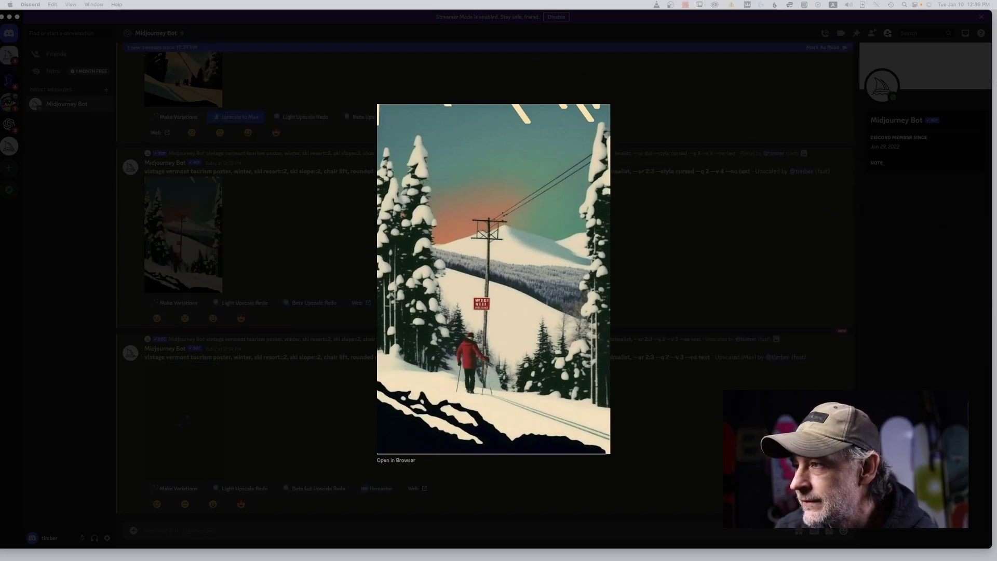
Step: Examine the full-size red-jacketed skier image enlarged in its own browser window and close that window
drag(996, 163, 766, 31)
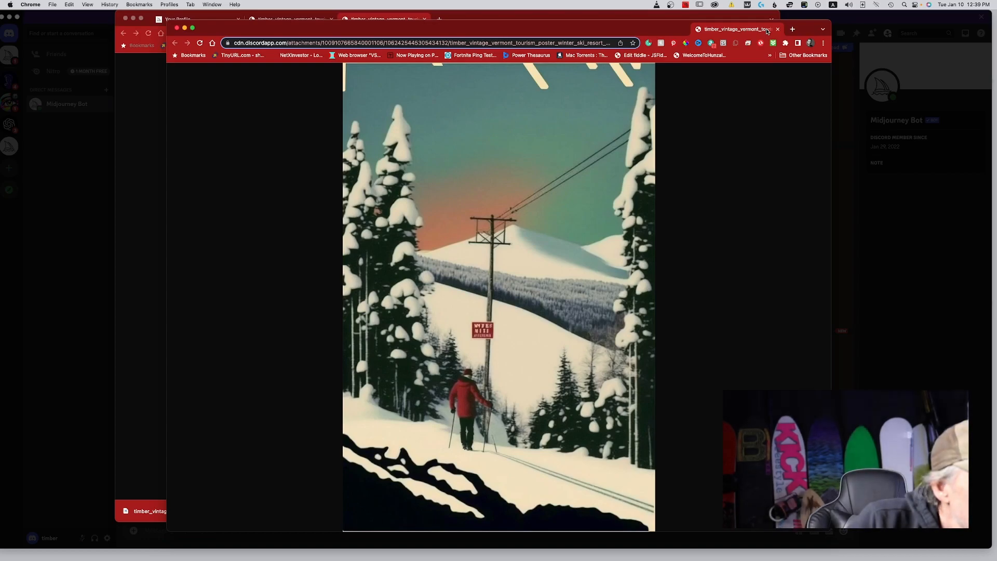
drag(767, 31, 767, 31)
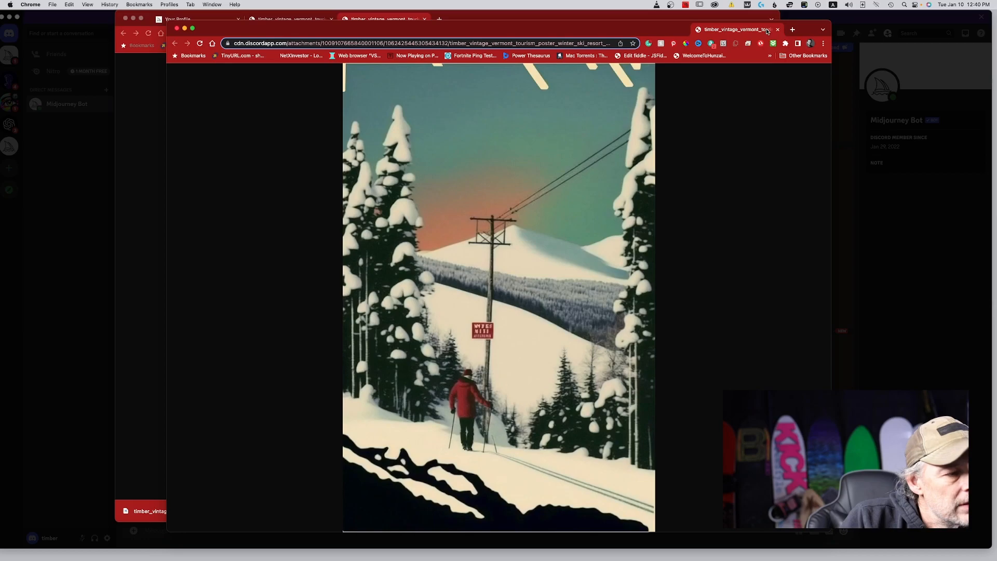
drag(767, 31, 767, 31)
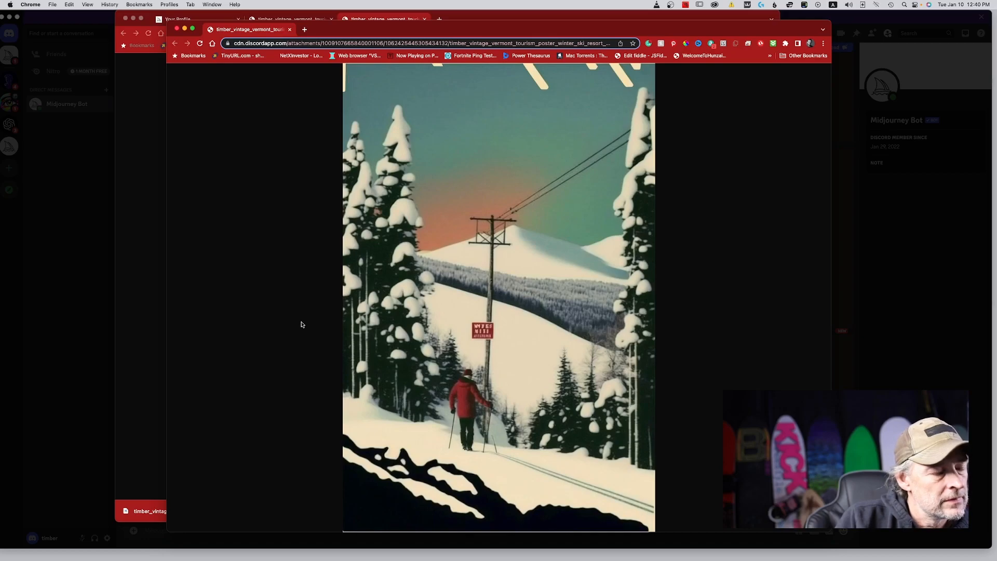
click(490, 231)
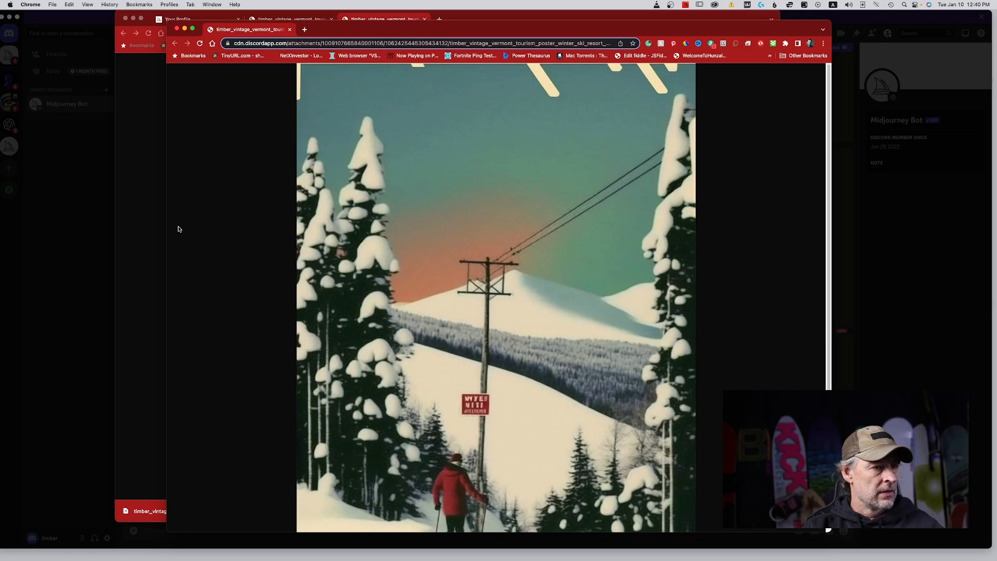
click(177, 29)
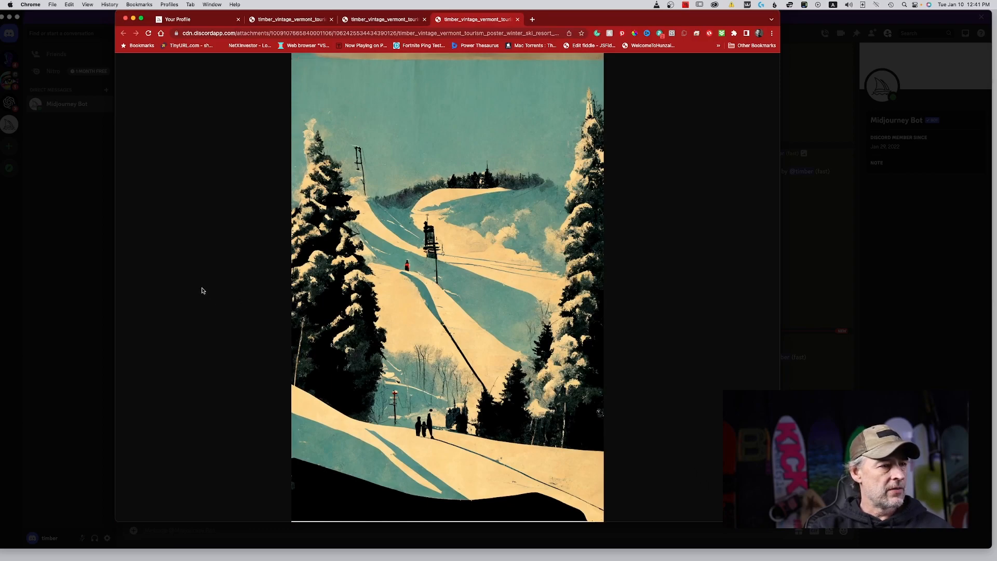
Step: Close the three open poster image pages and reload the Midjourney profile gallery to bring up the newest images
click(518, 19)
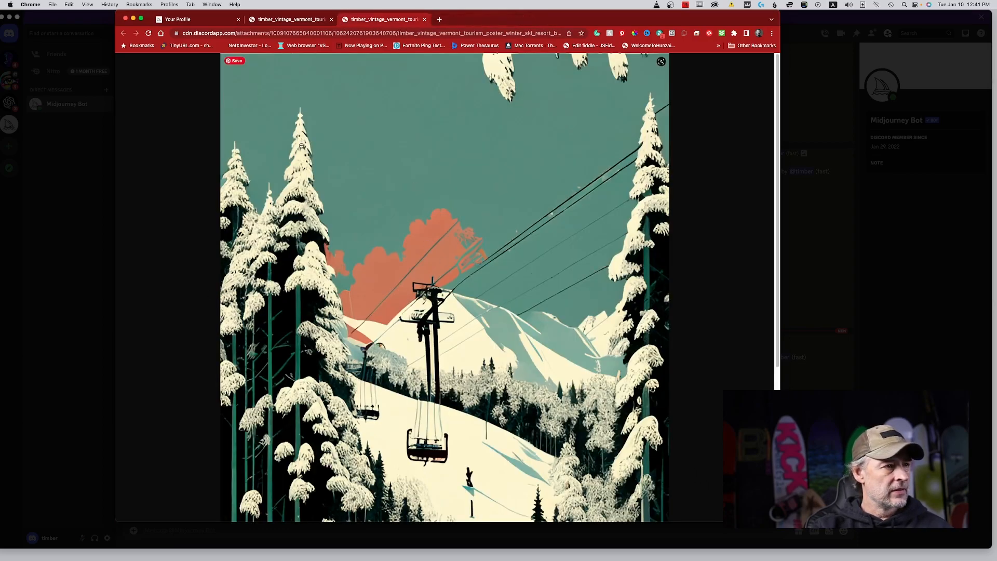
click(424, 20)
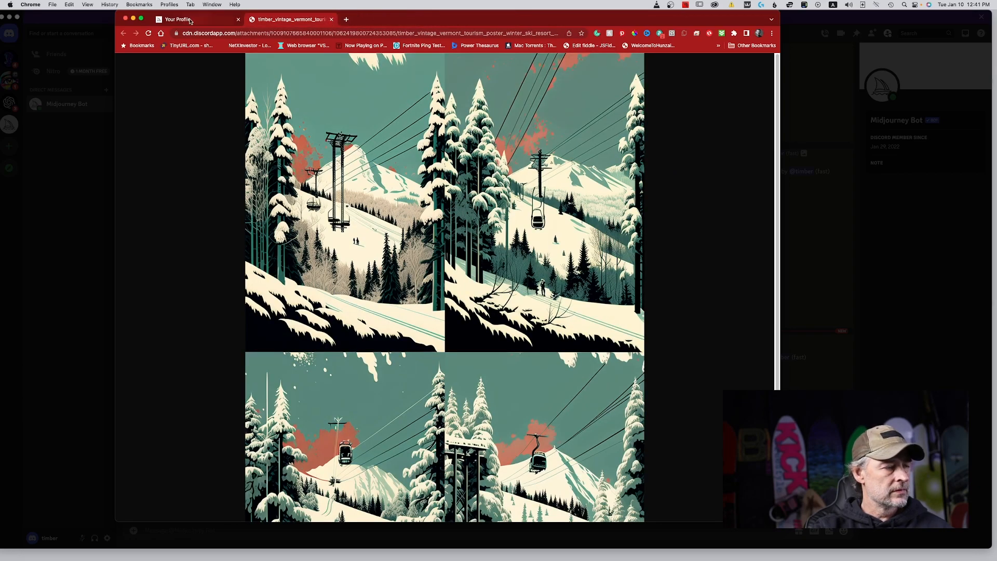
click(331, 19)
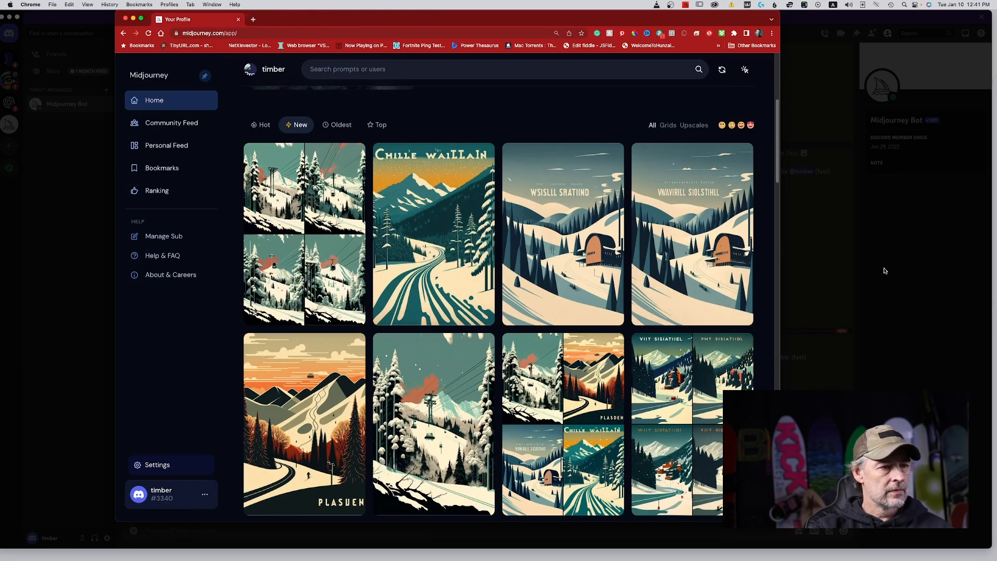
click(148, 33)
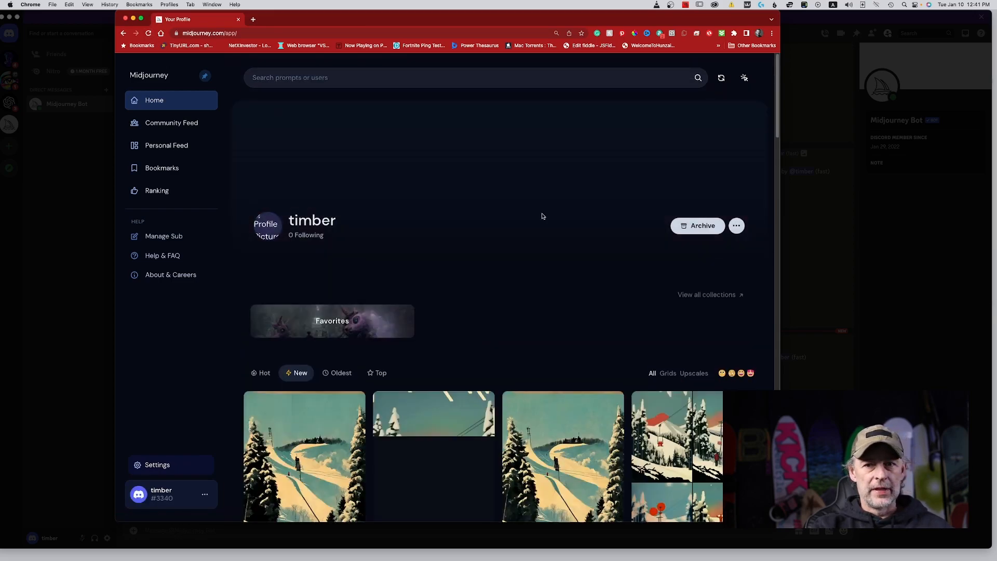
scroll(541, 216, down, 5)
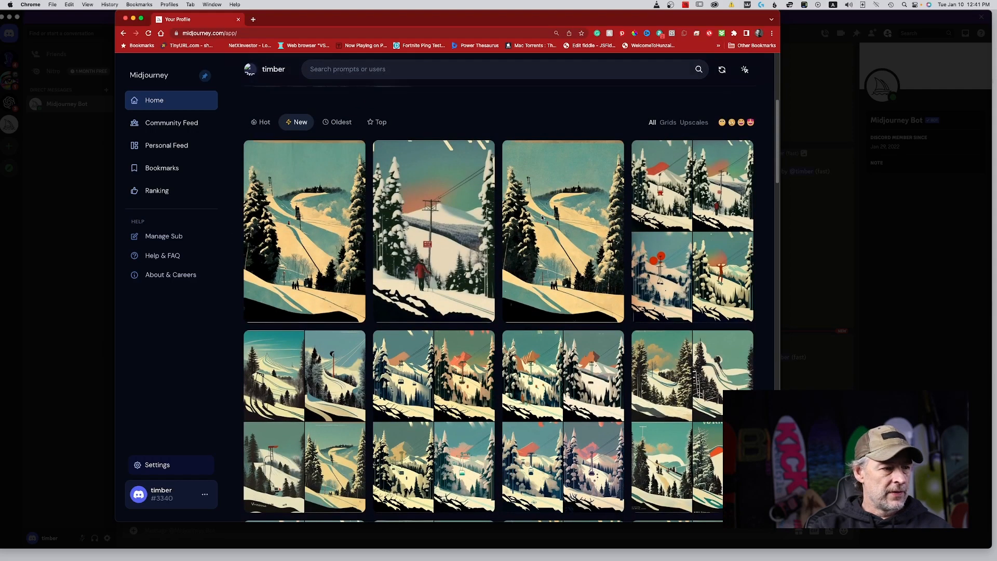
Step: Download the newest max-upscaled ski slope poster from the Midjourney gallery and open the PNG in Preview
click(278, 212)
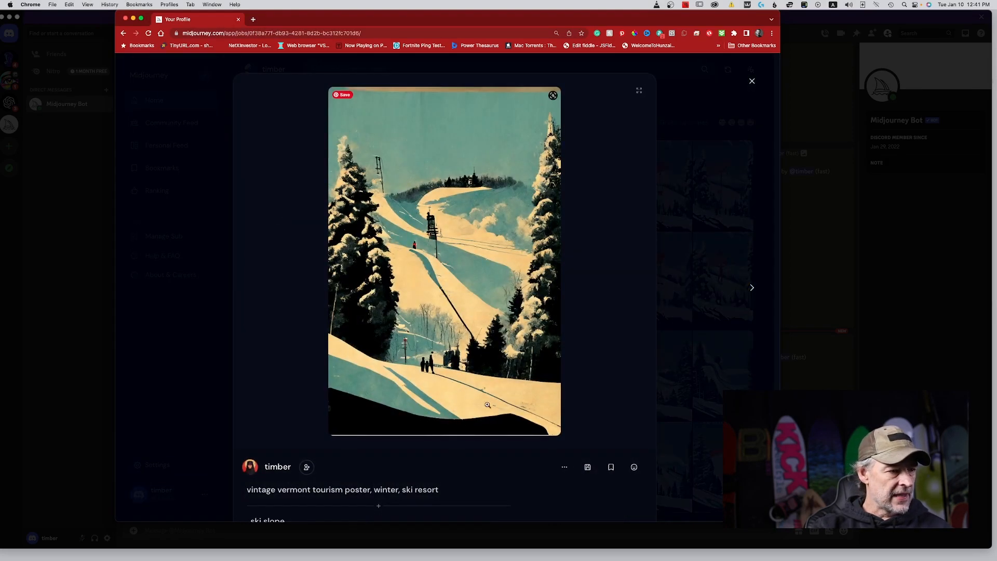
click(532, 402)
click(531, 401)
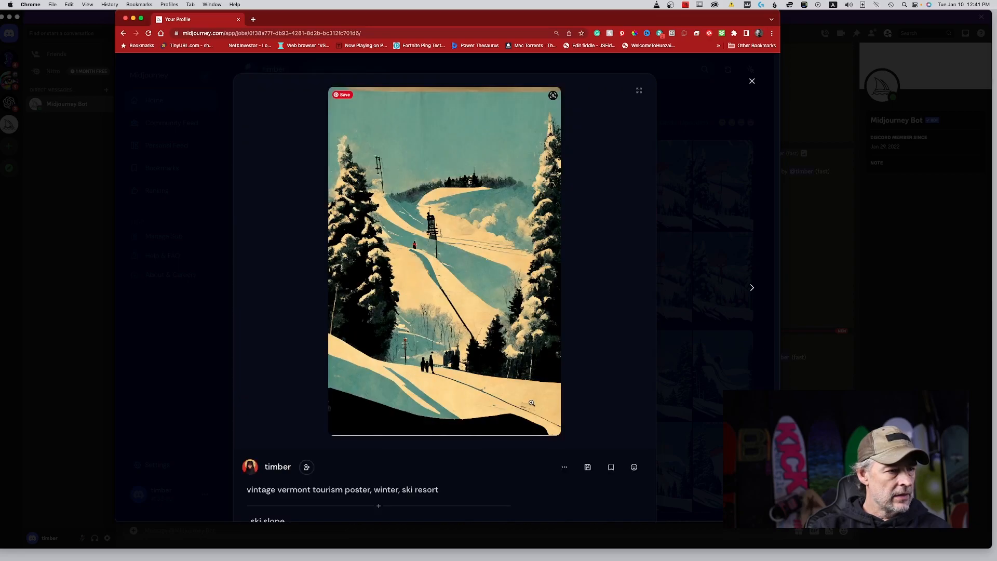
click(587, 452)
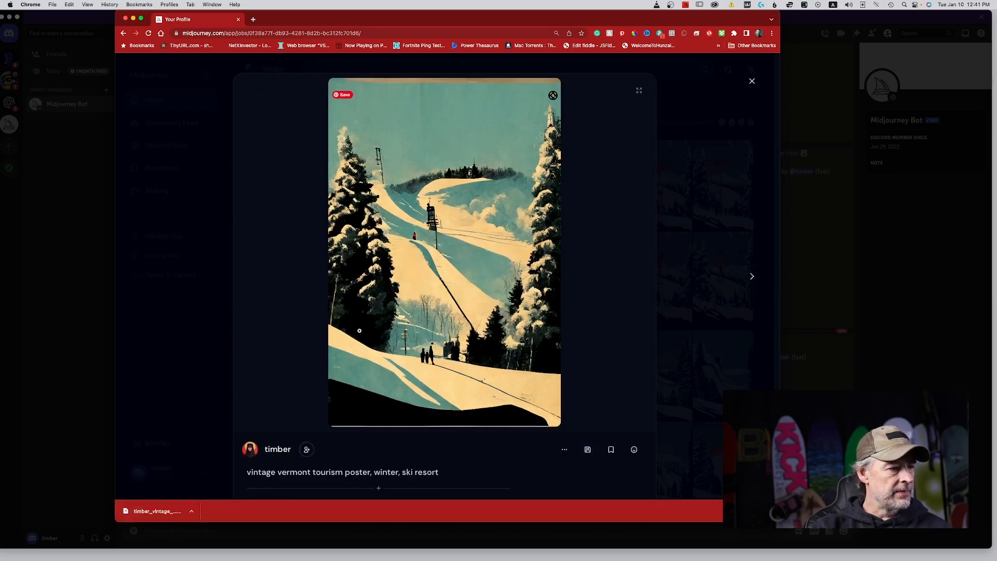
click(198, 512)
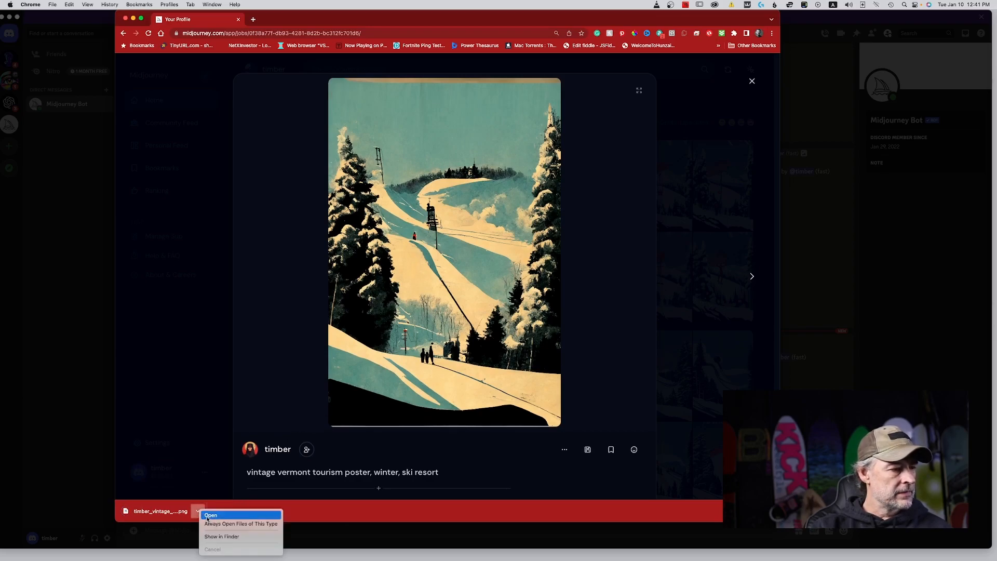
click(208, 515)
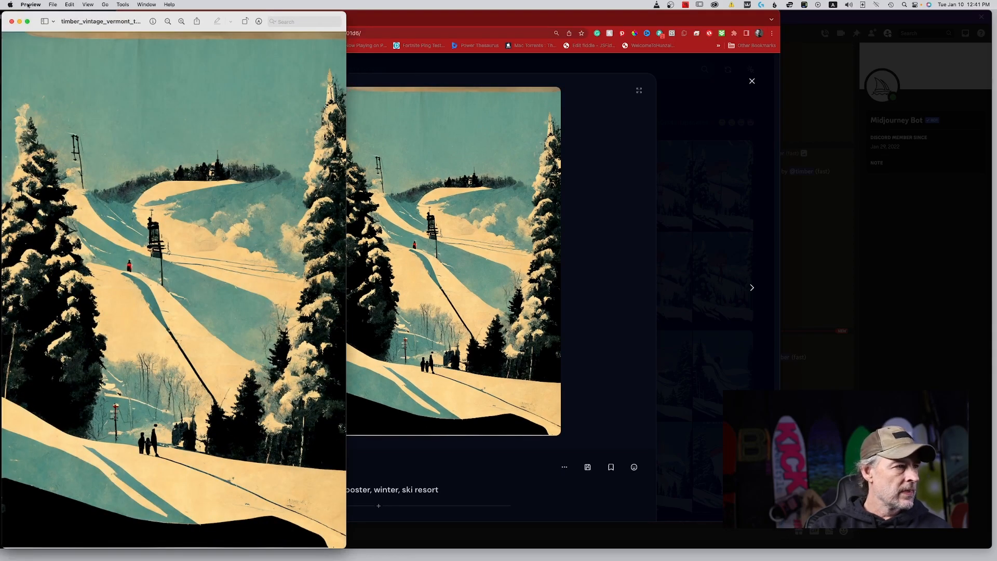
Step: Export the ski slope poster to Downloads as a JPEG at best quality and close its Preview window
click(52, 4)
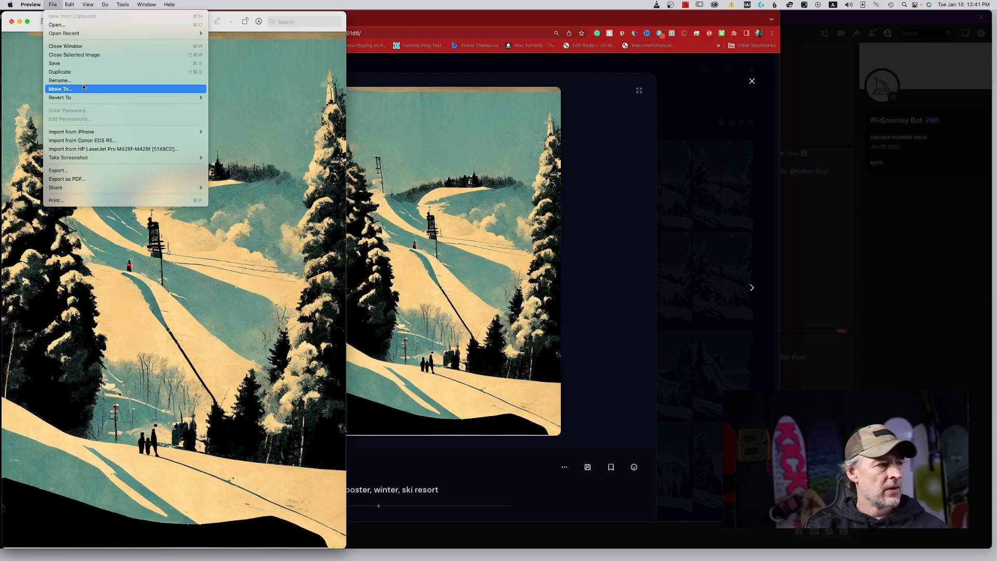
click(112, 171)
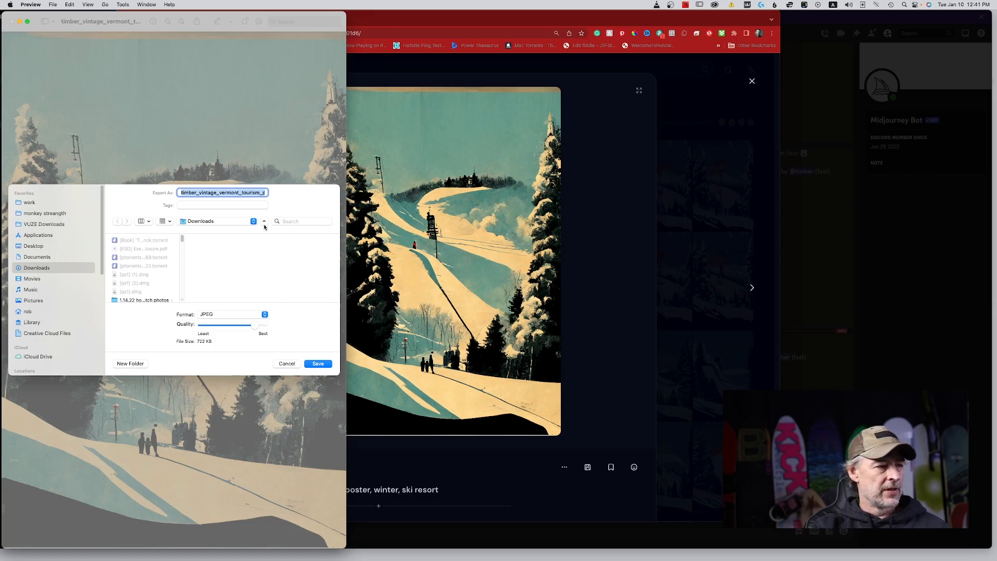
drag(255, 325, 263, 325)
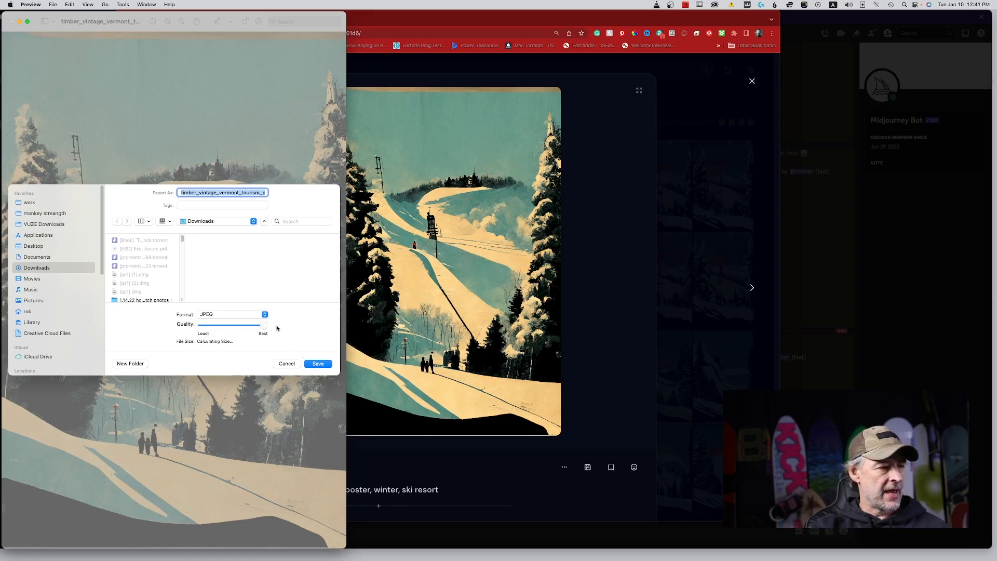
click(315, 364)
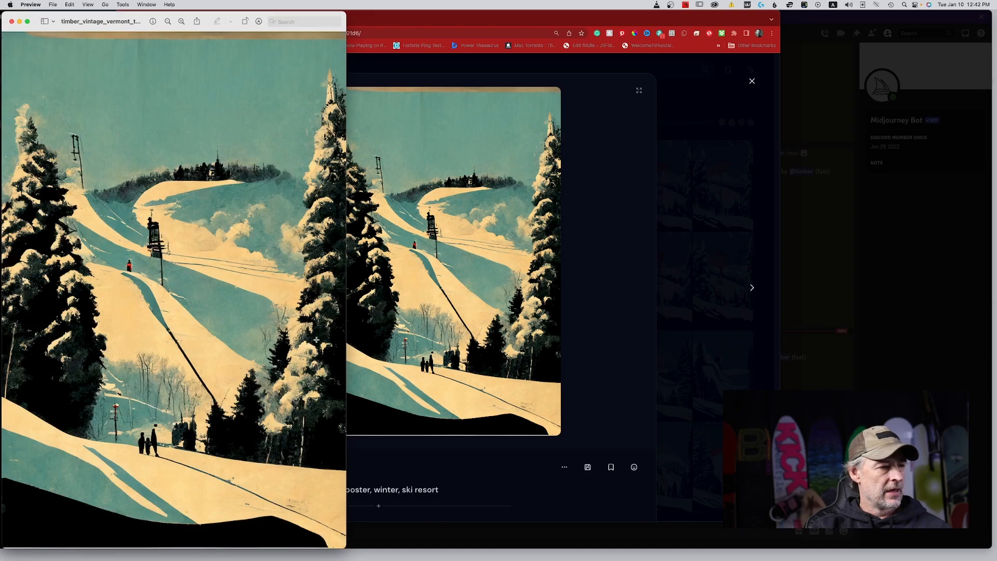
click(12, 21)
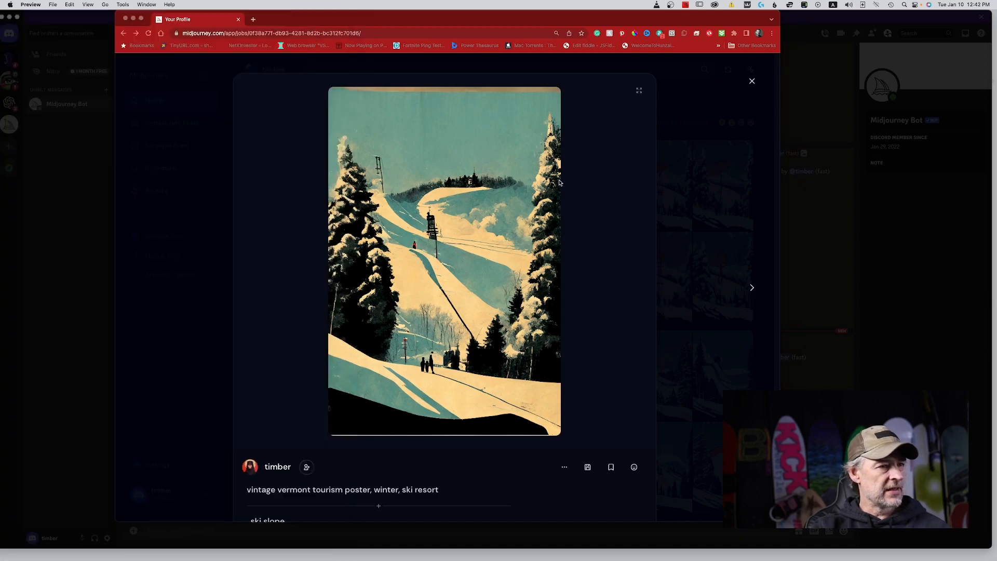
Step: Open the upscaled red-jacketed skier poster from the Midjourney gallery and download it
click(242, 123)
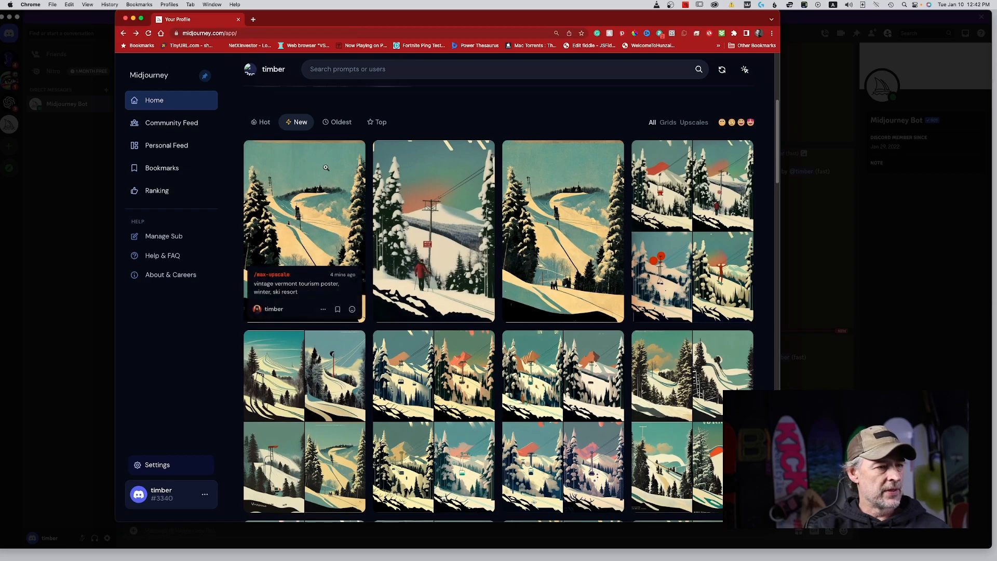
click(421, 172)
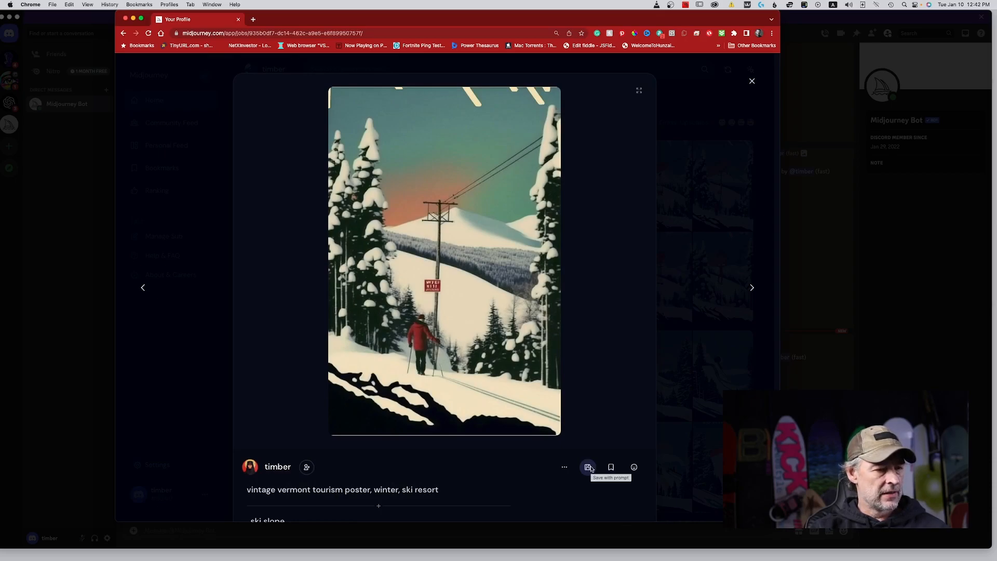
click(588, 467)
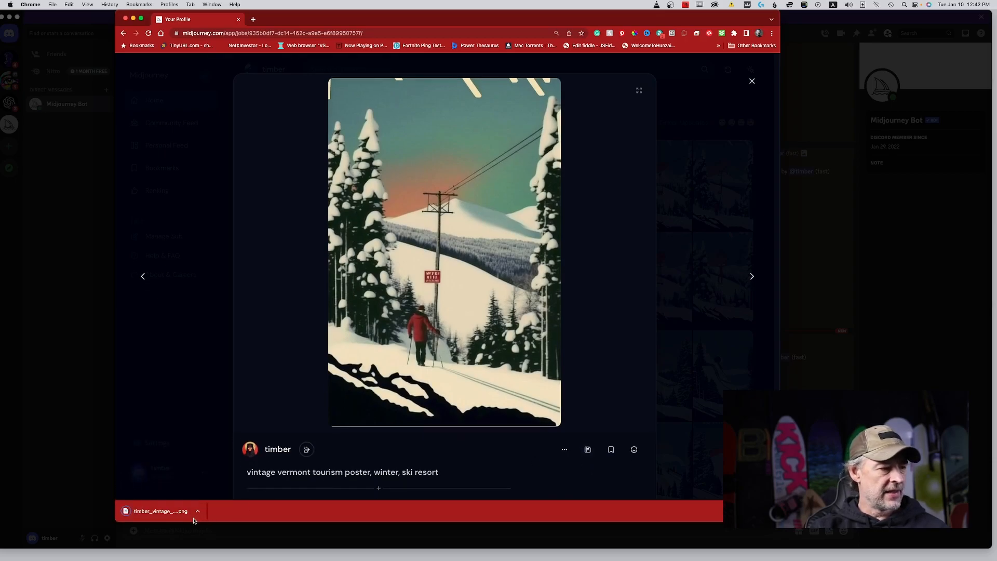
Step: Open the downloaded skier PNG in Preview and close the Finder window showing the Downloads folder
click(199, 511)
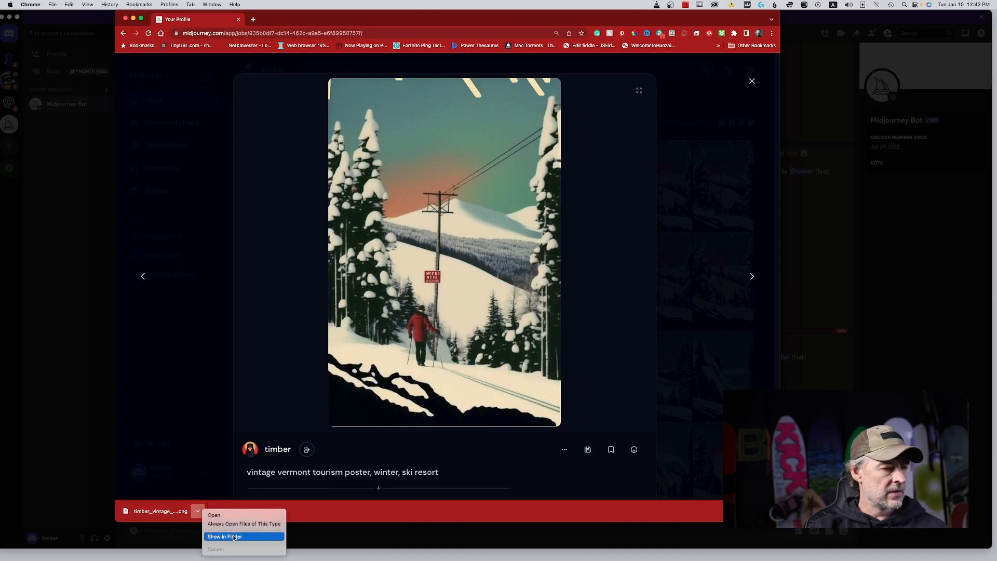
click(233, 538)
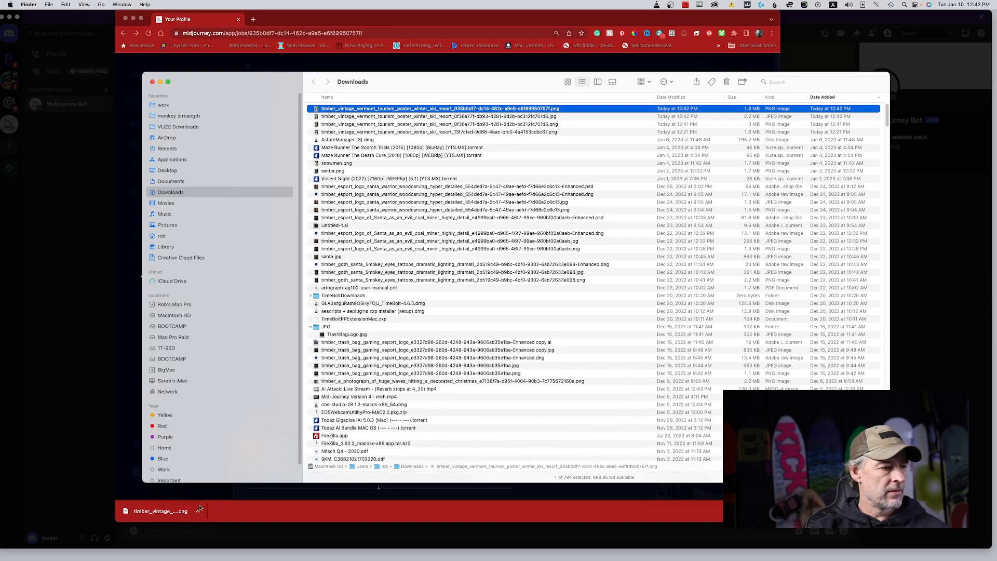
click(198, 513)
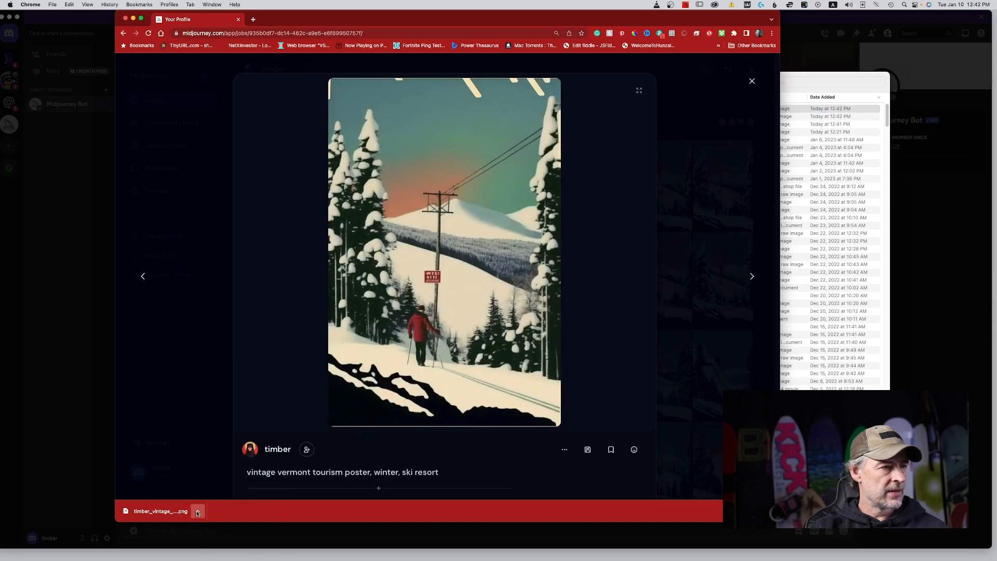
click(198, 512)
click(215, 515)
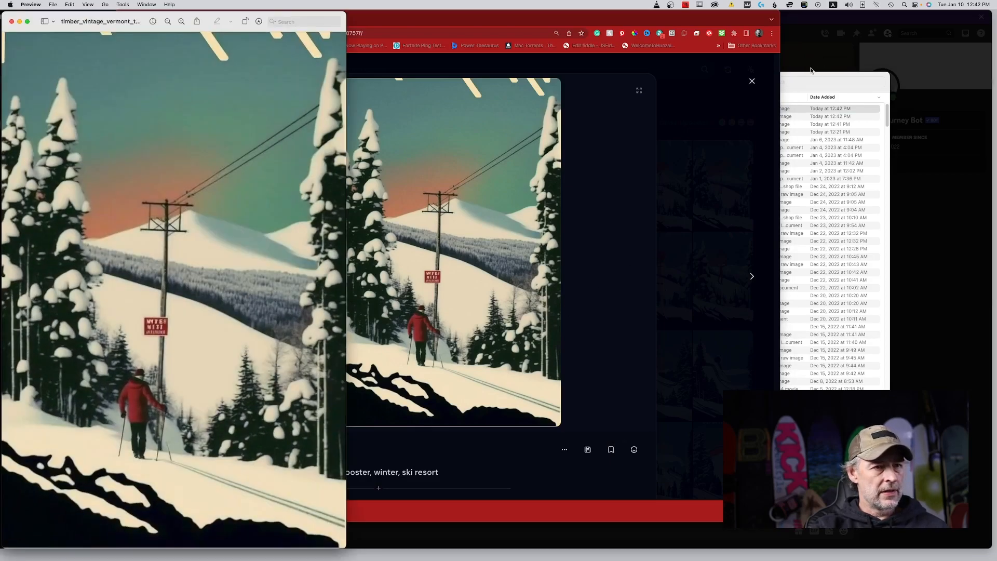
click(783, 73)
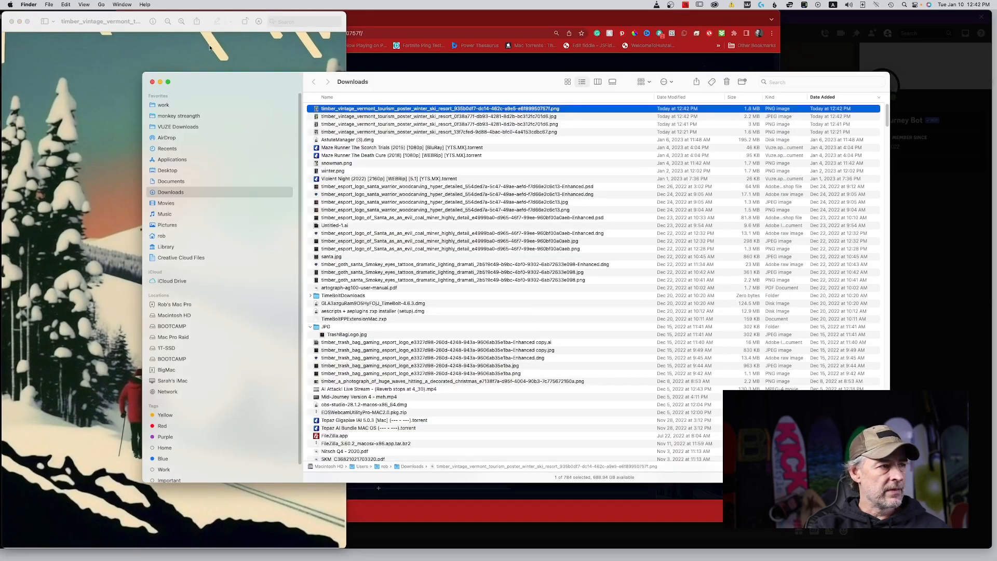
click(152, 81)
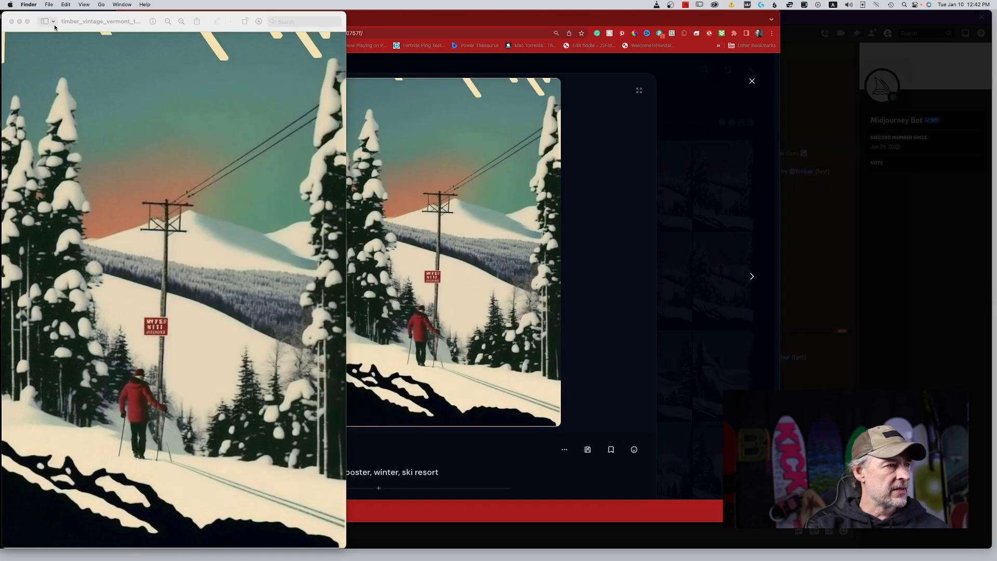
Step: Export the skier poster to Downloads as a JPEG and close its Preview window
click(45, 6)
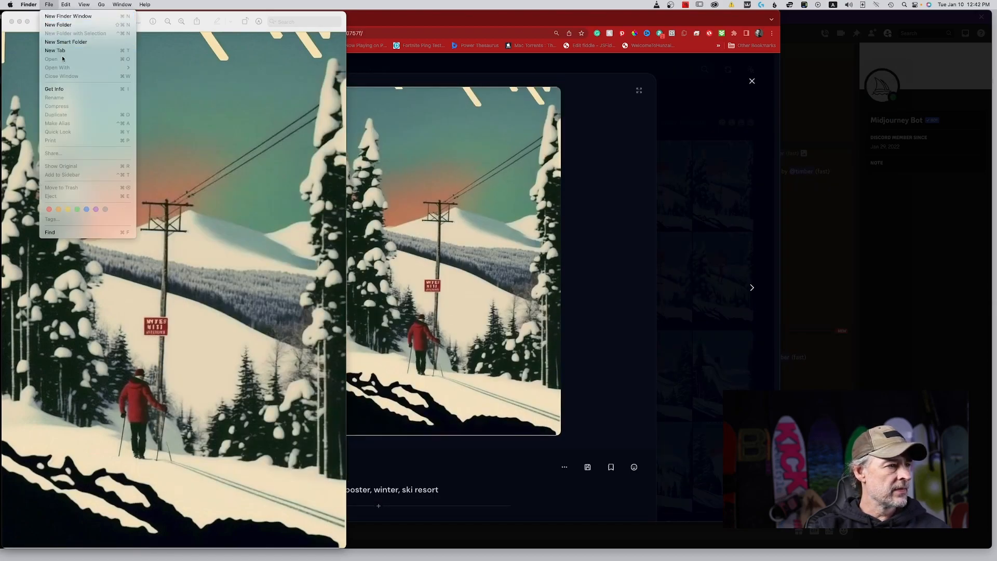
click(154, 65)
click(52, 5)
click(58, 171)
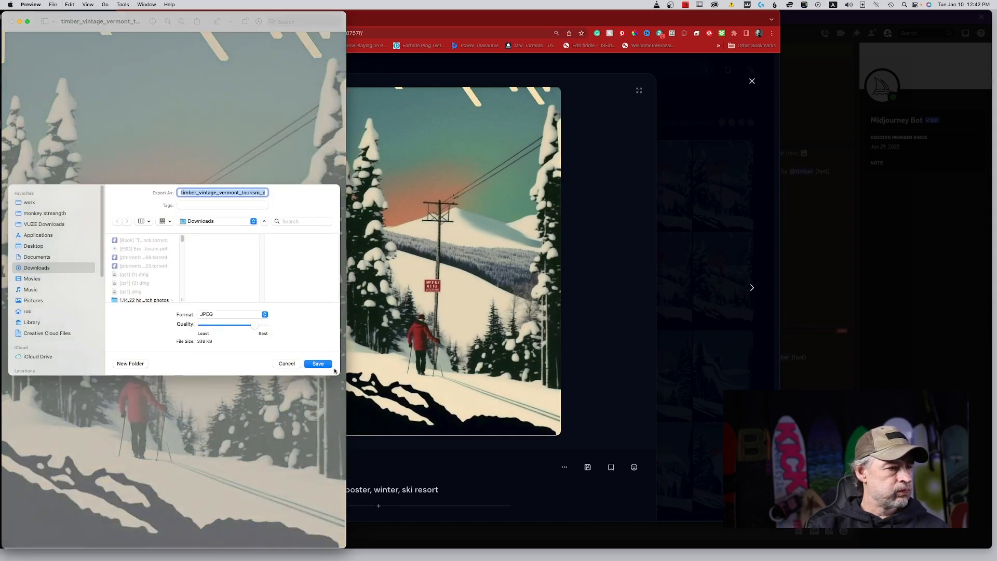
click(324, 363)
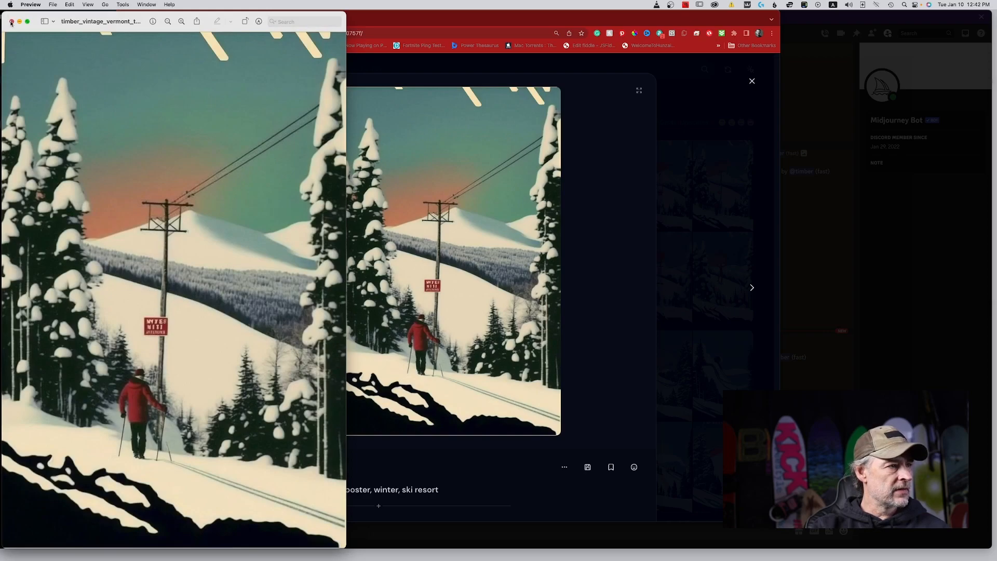
click(11, 21)
Step: Switch back to Discord, dismiss the enlarged preview and remaster the max-upscaled --v 3 ski slope image
click(69, 152)
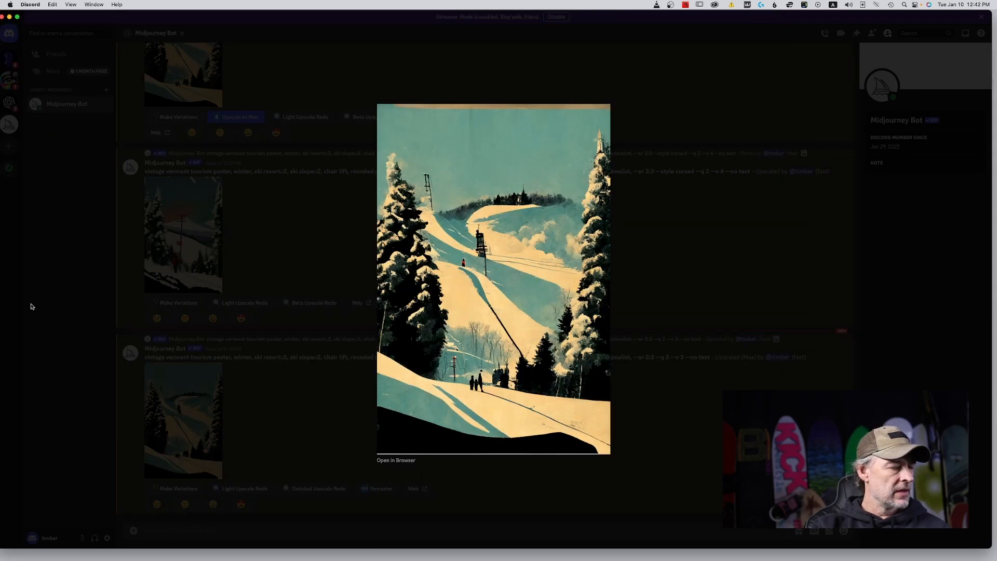
click(41, 315)
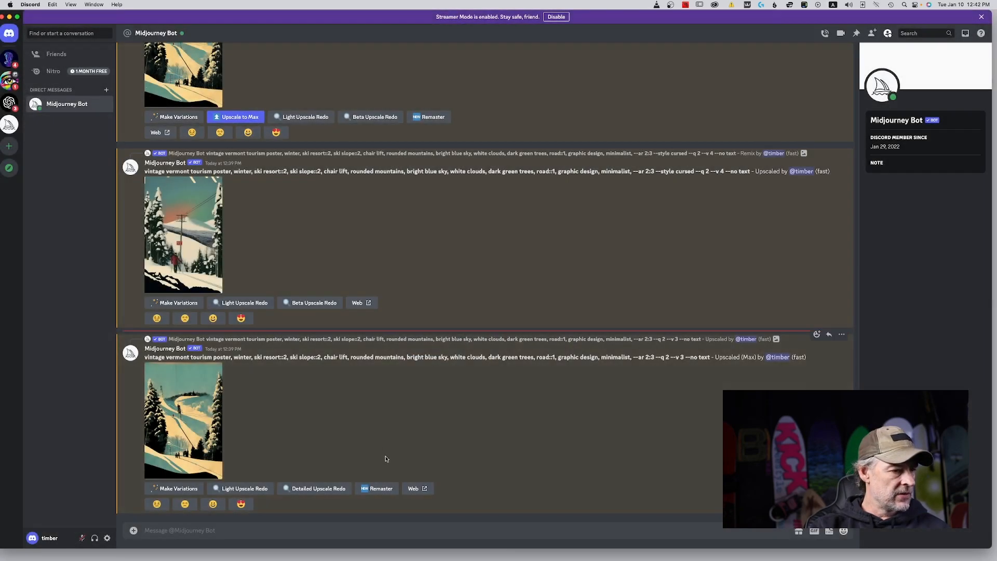
click(378, 488)
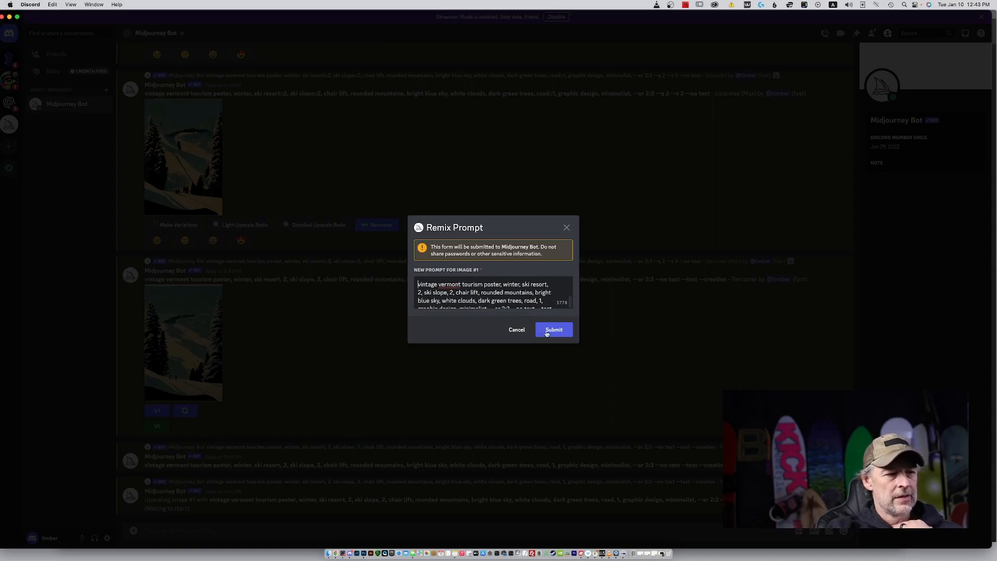
Step: Submit the remix with its prompt unchanged, preview the remixed valley poster with two skiers and upscale it
click(546, 330)
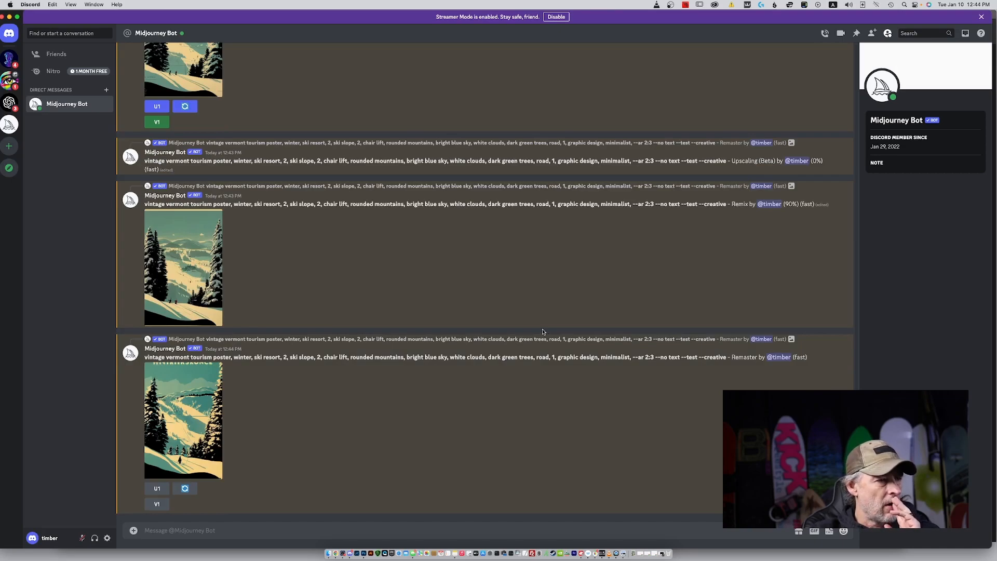
click(200, 292)
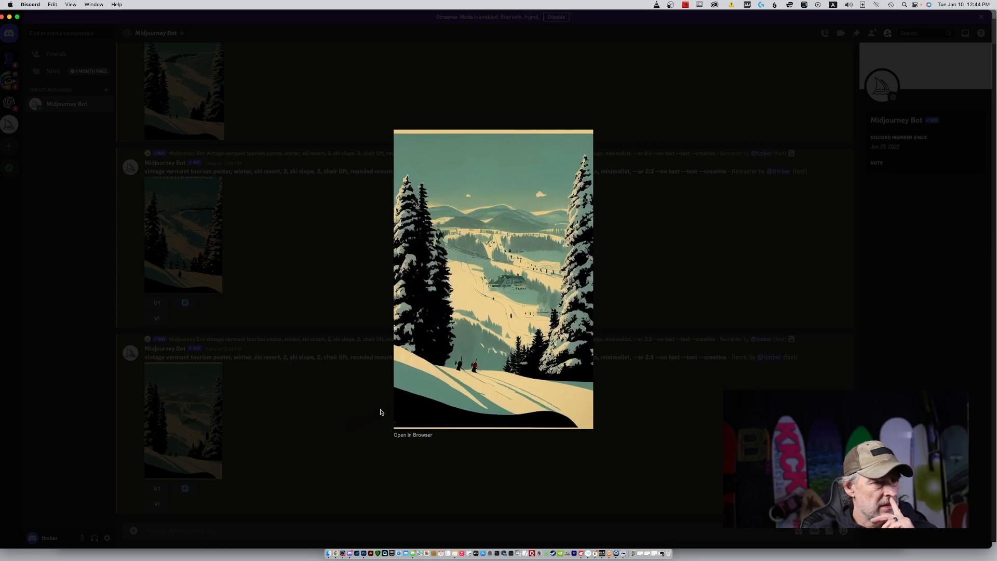
click(330, 403)
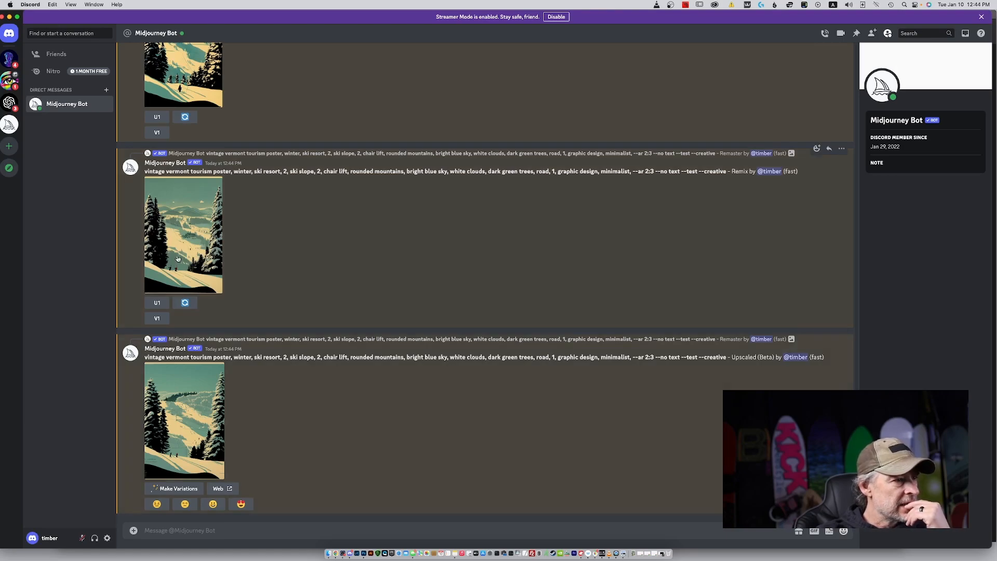
click(158, 303)
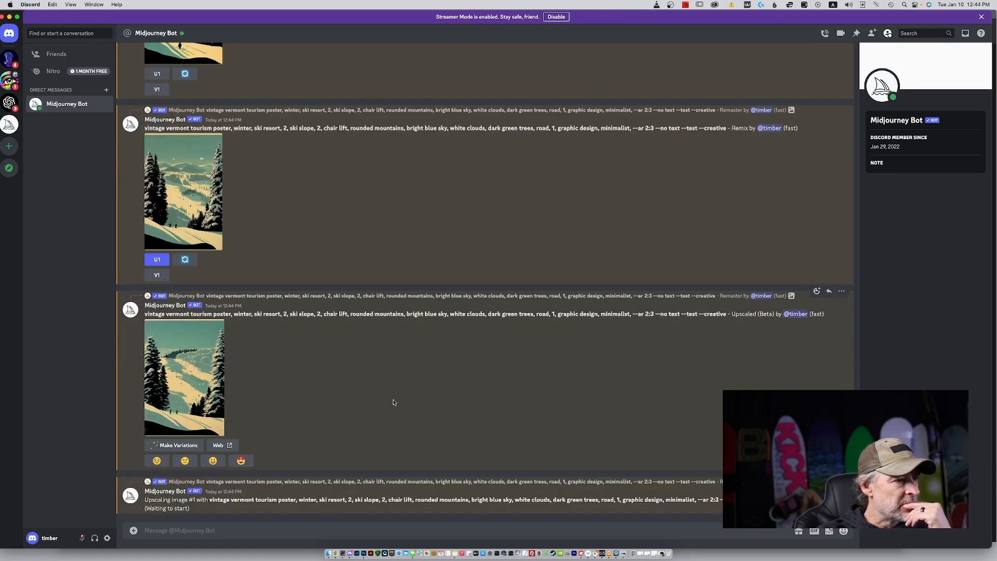
Step: Examine the beta-upscaled remaster of the ski slope poster at enlarged size and compare it with the neighbouring results
click(195, 387)
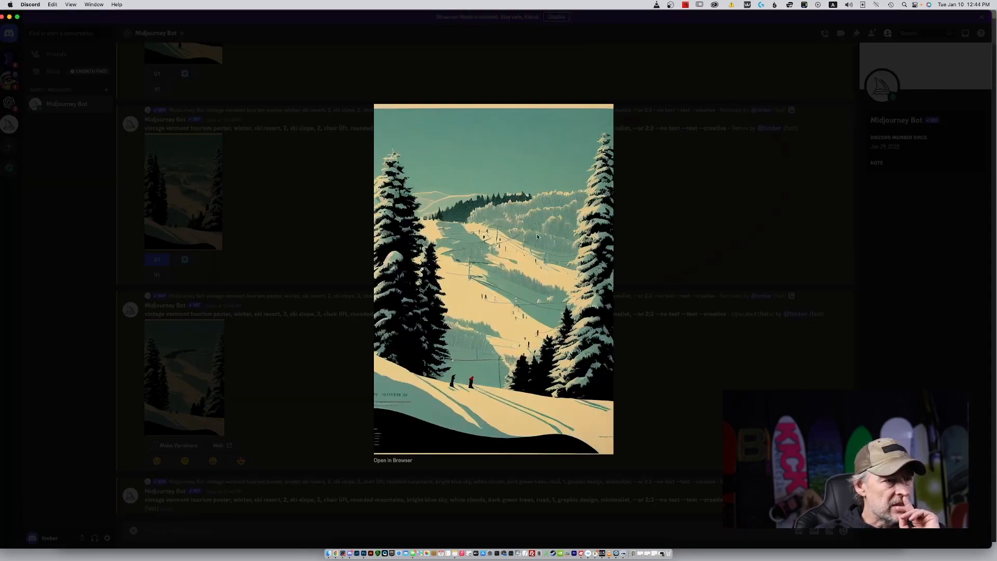
click(300, 409)
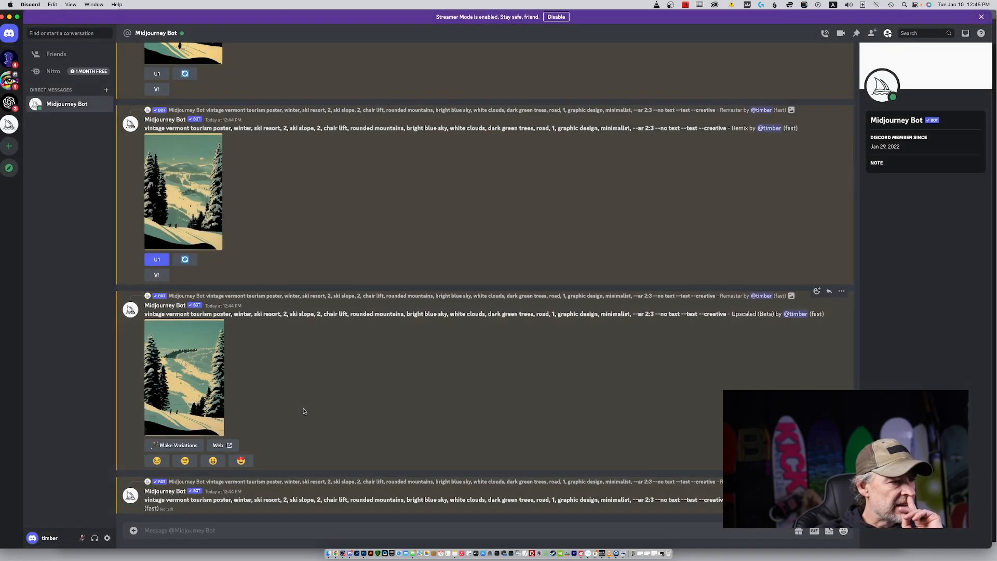
scroll(304, 411, up, 3)
scroll(299, 417, down, 6)
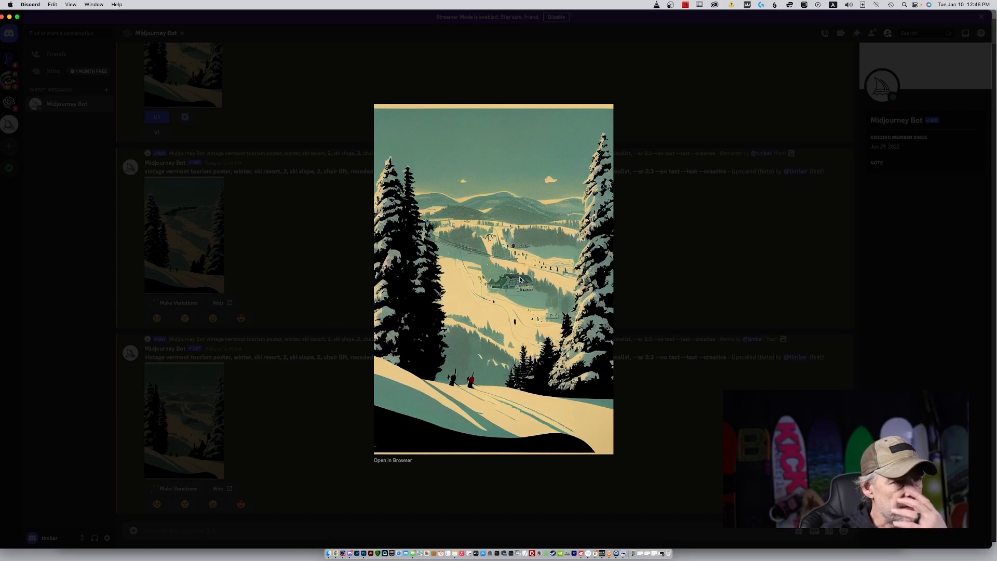
Step: Open the upscaled valley poster in the browser and inspect its ski lodge, lift lines and foreground skiers up close
click(396, 467)
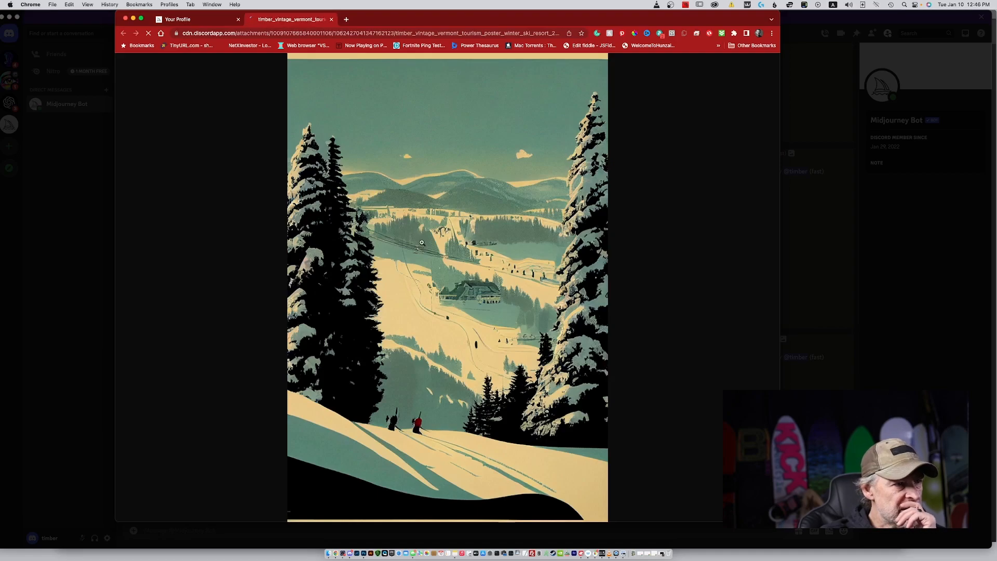
click(426, 254)
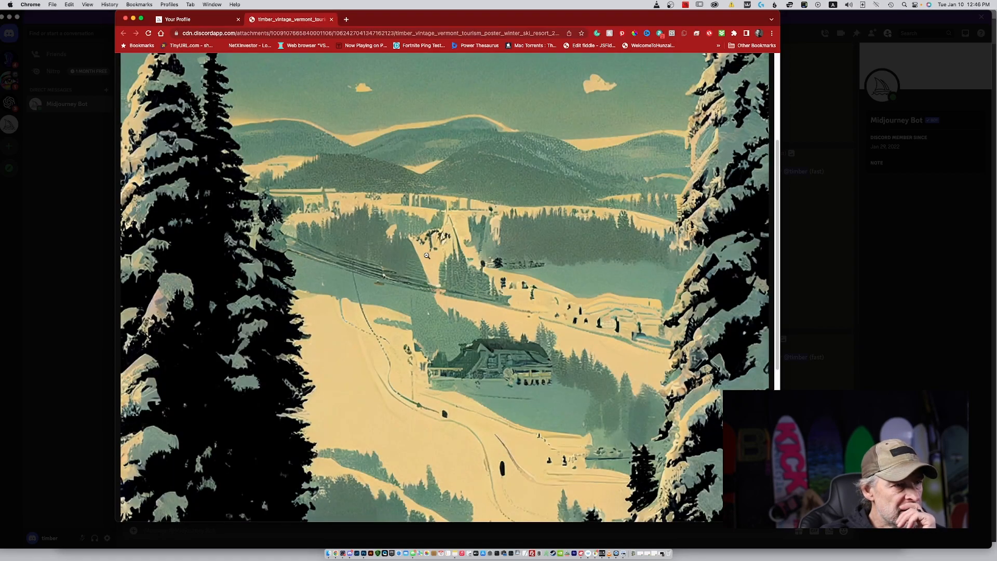
click(426, 255)
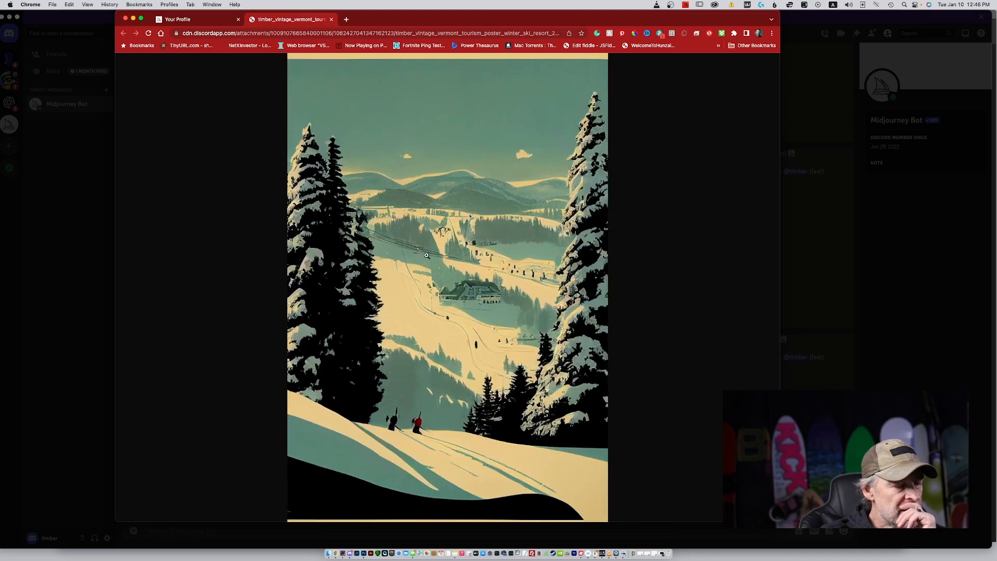
click(420, 427)
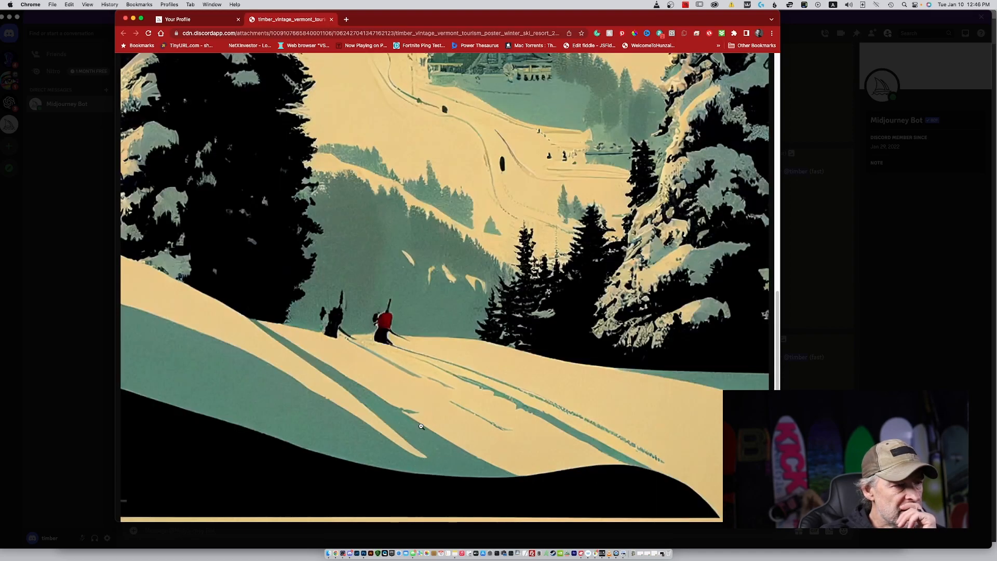
click(421, 426)
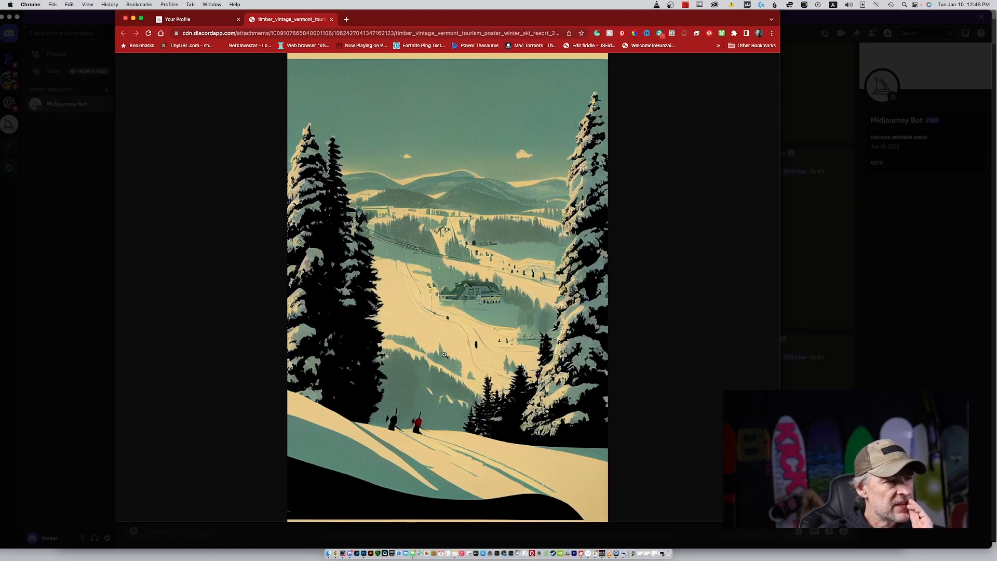
click(321, 245)
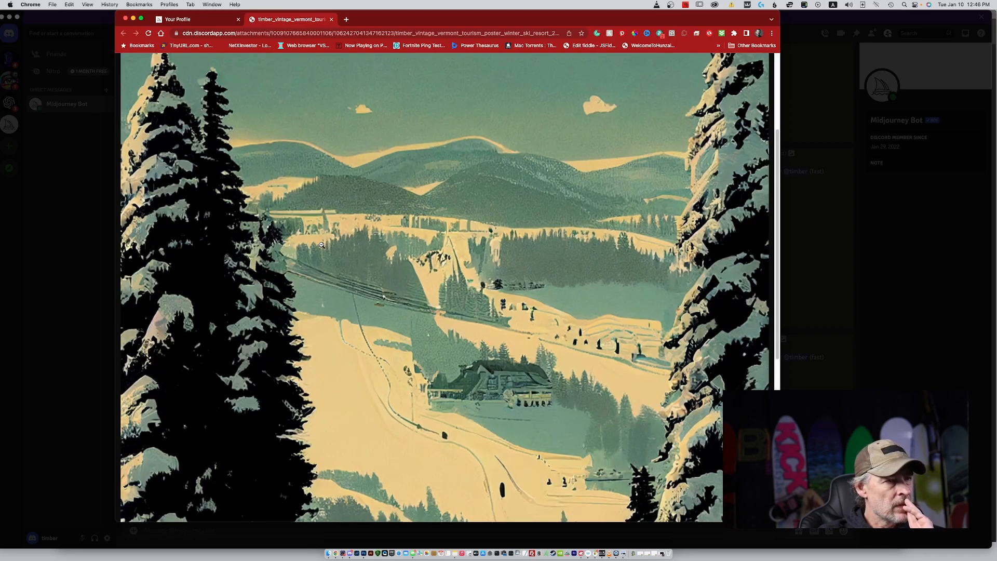
click(321, 245)
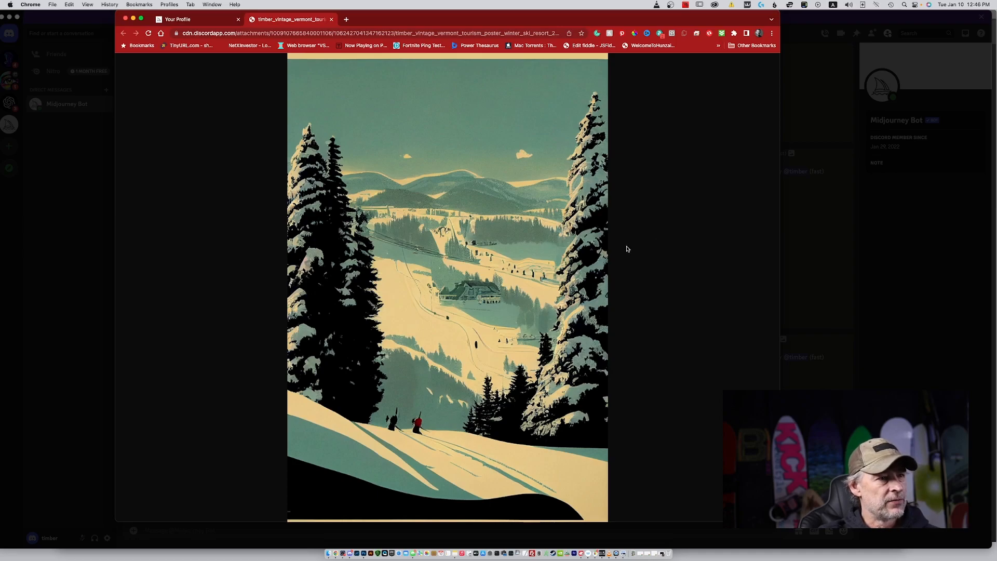
click(511, 303)
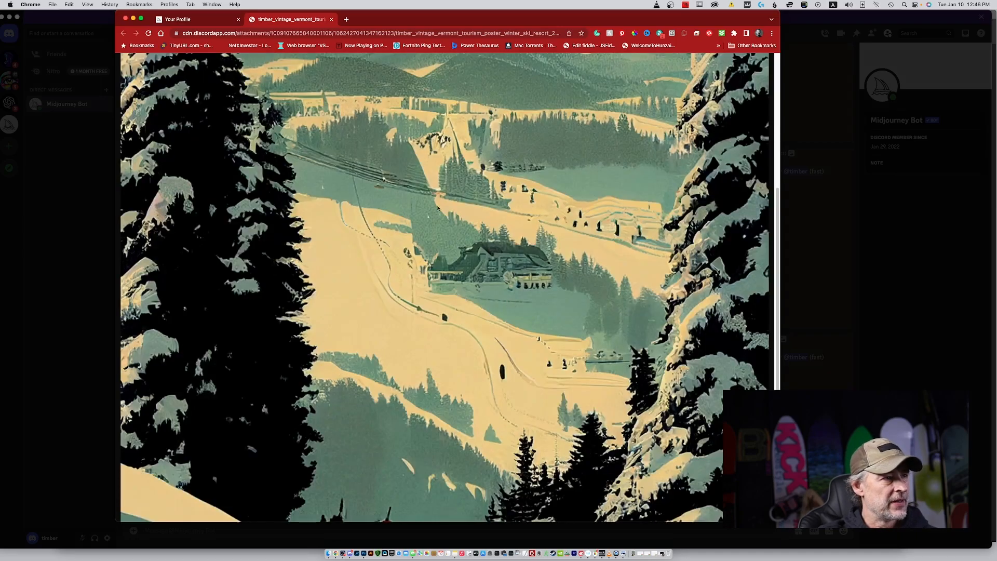
Step: Switch back to Discord and request variations of the upscaled valley poster with the prompt unchanged
click(53, 175)
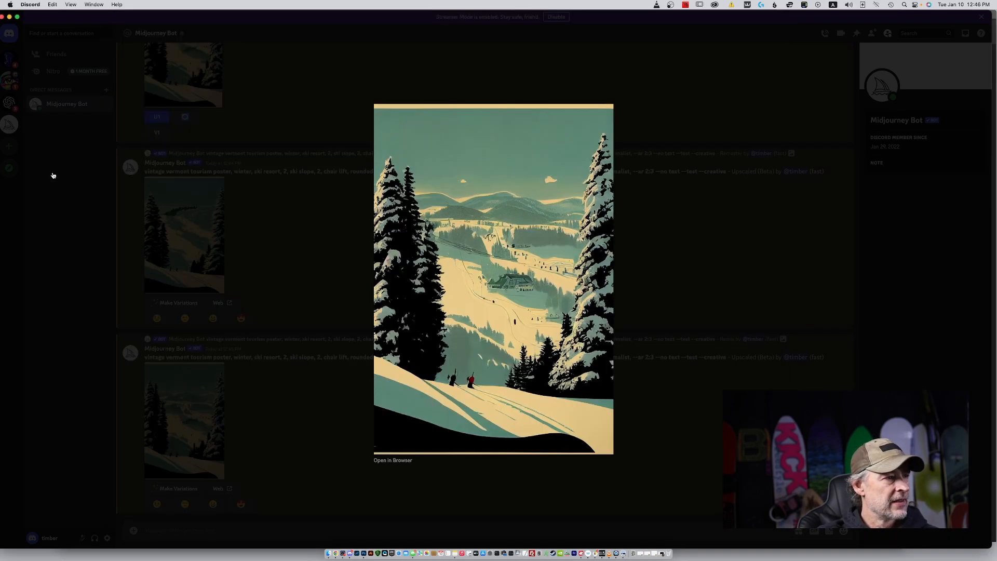
click(645, 461)
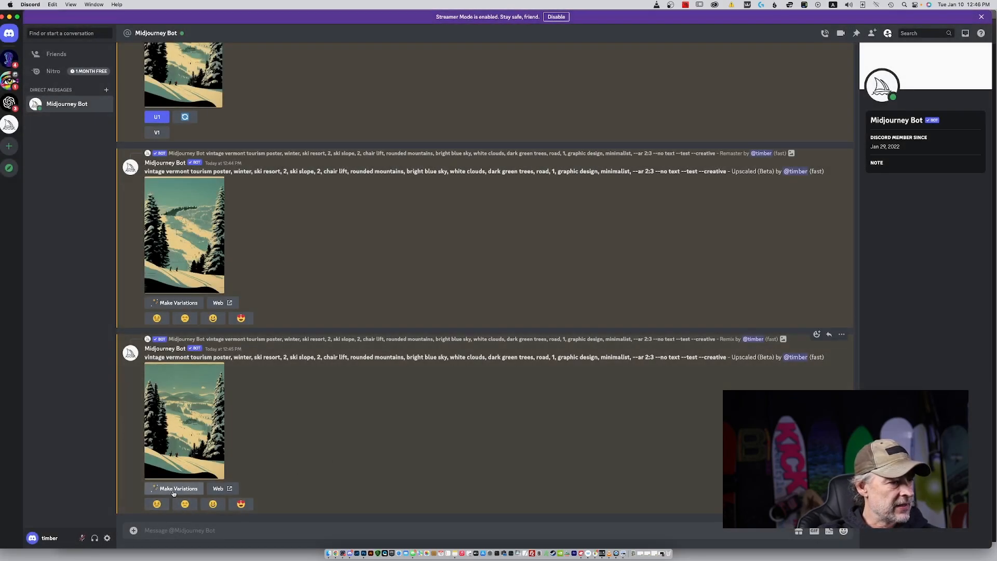
click(174, 489)
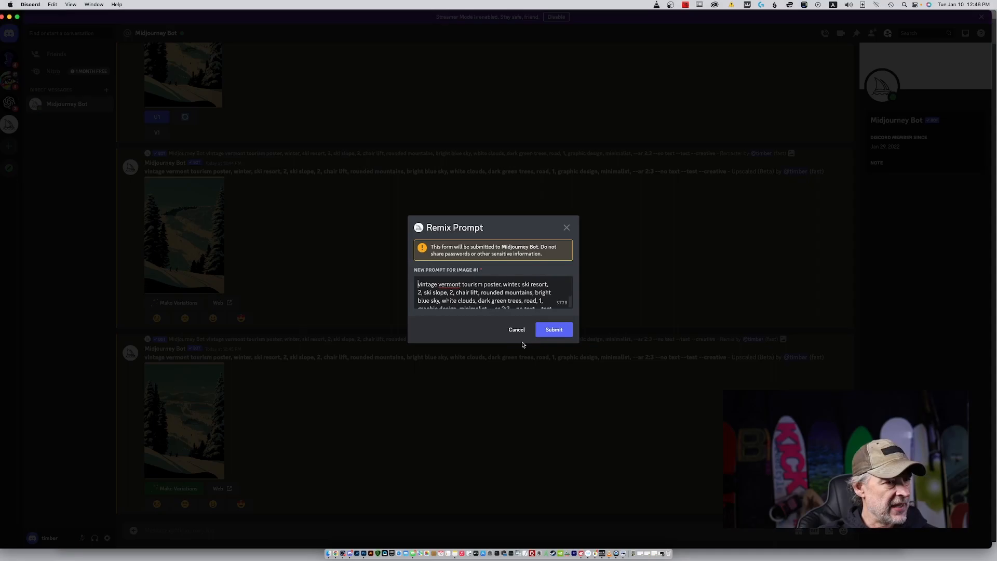
click(545, 331)
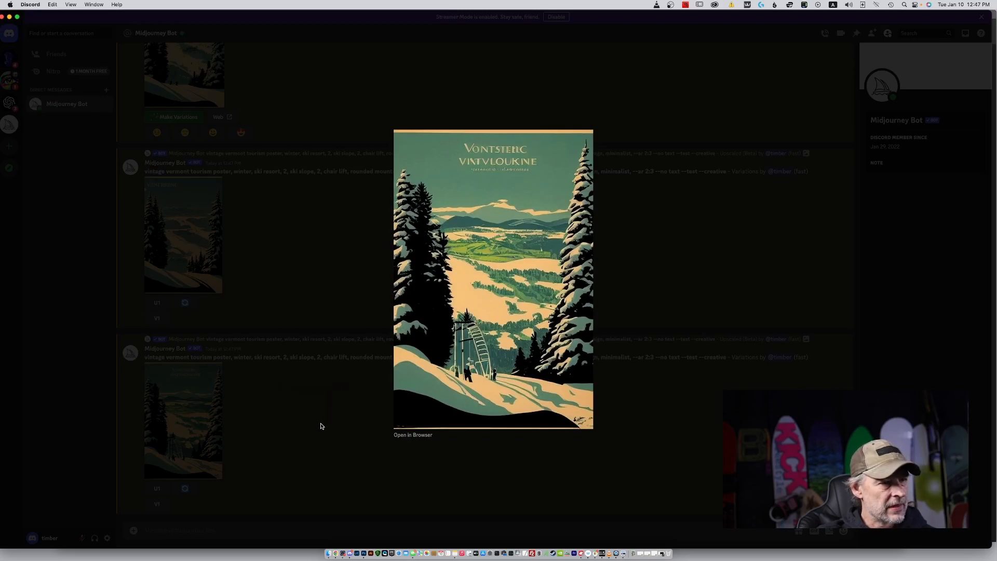
Step: Compare the two new variations at enlarged size and upscale the snowy valley one with the single-line title
click(320, 425)
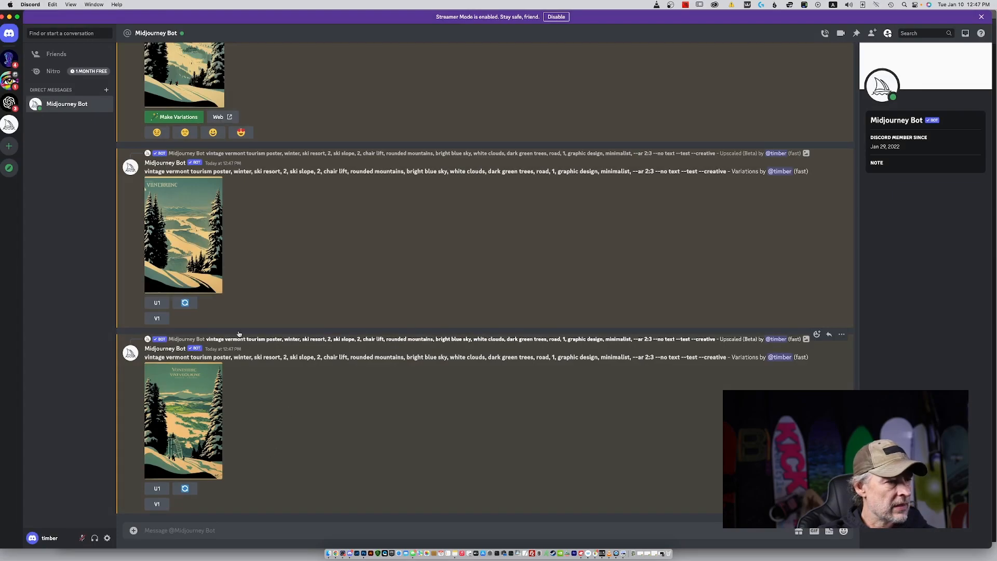
click(182, 238)
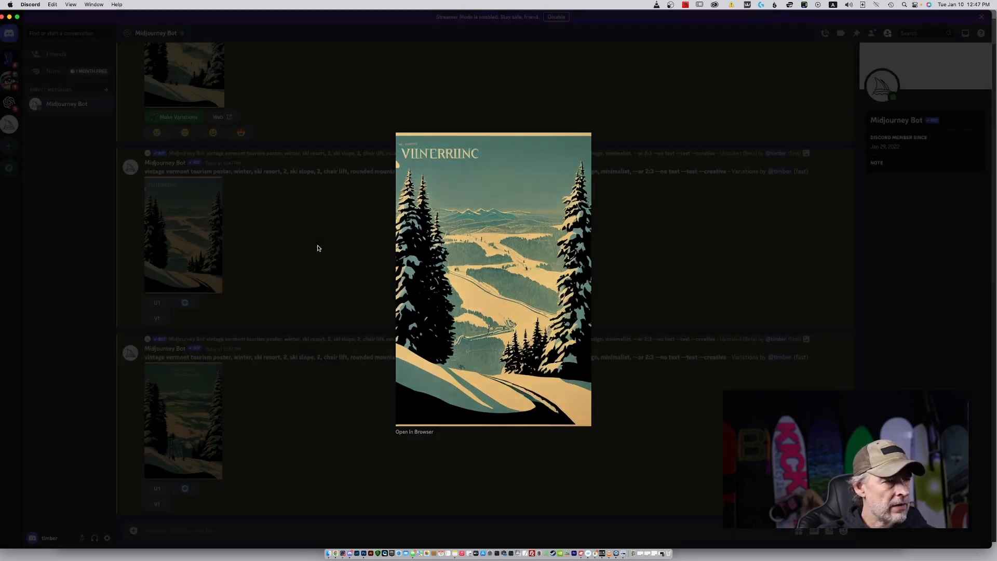
click(175, 332)
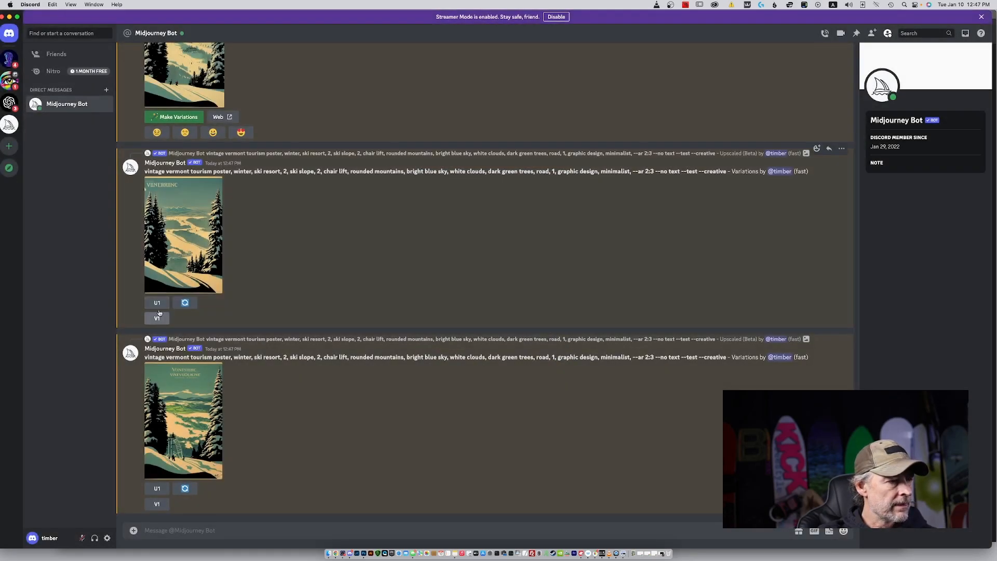
click(158, 305)
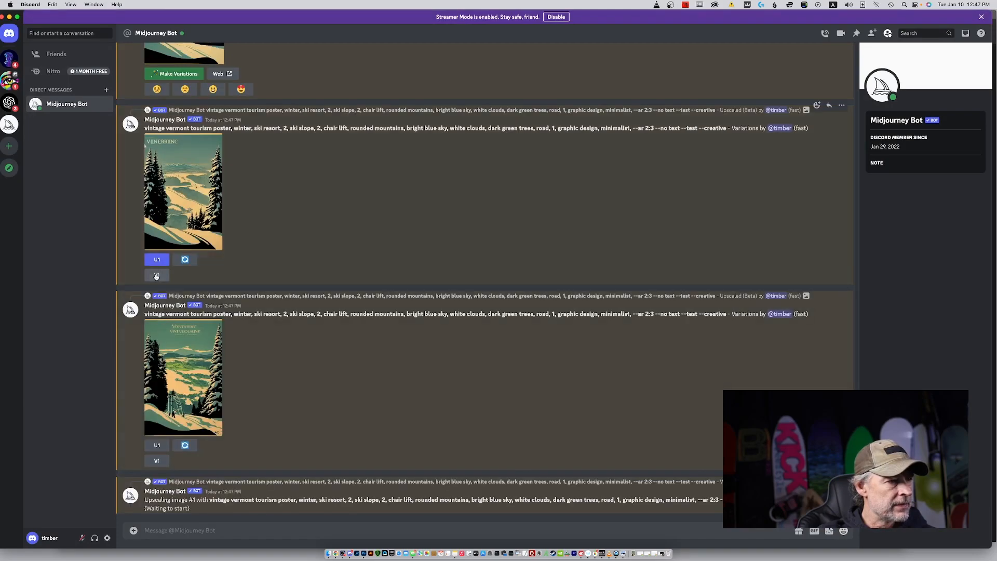
Step: Remix the snowy valley variation with the single-line title, removing "chair lift" from its prompt
click(156, 275)
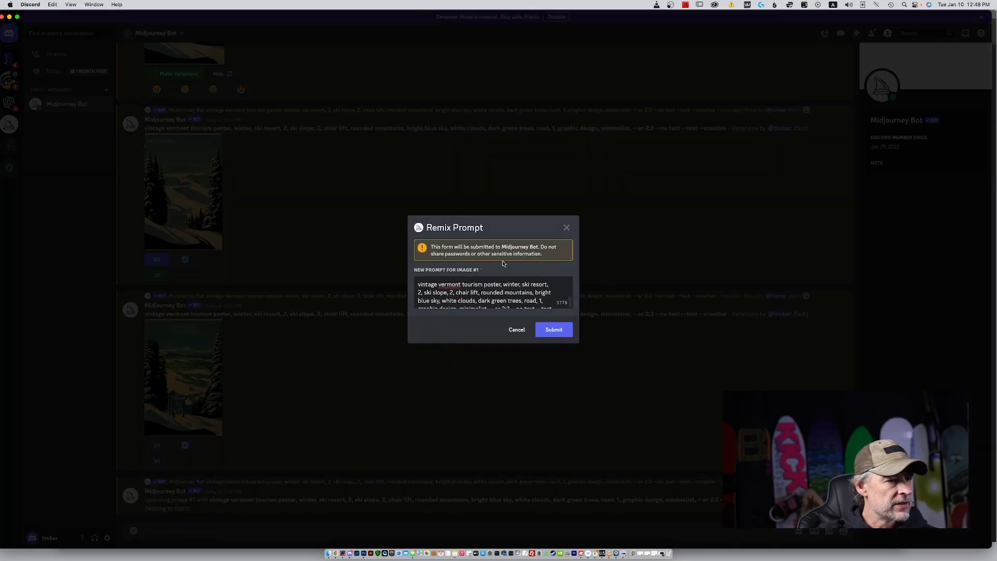
scroll(519, 299, down, 1)
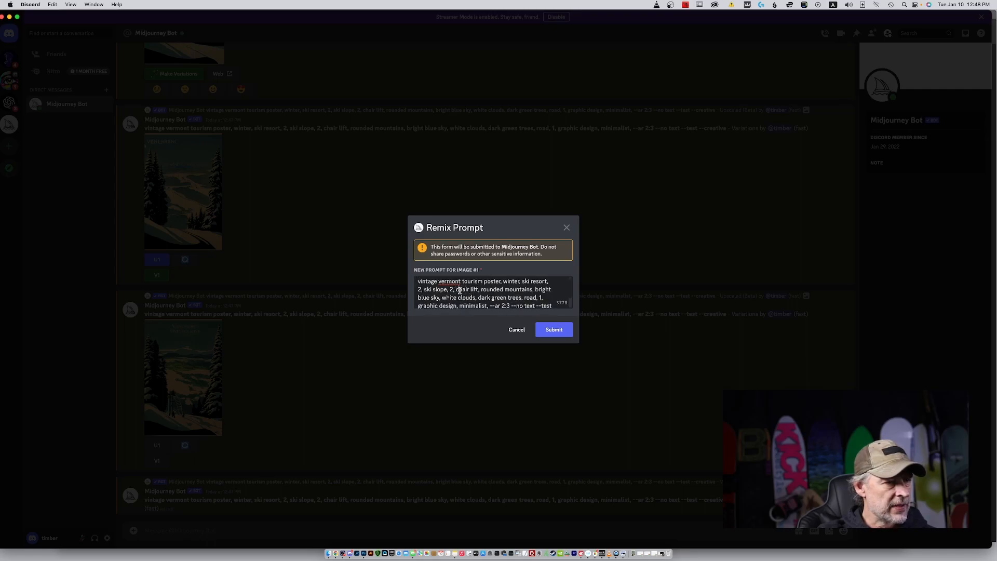
drag(456, 289, 479, 289)
key(BackSpace)
key(BackSpace)
key(BackSpace)
click(552, 329)
Step: Create another remix from the earlier beta-upscaled valley poster with two skiers, removing "chair lift" from its prompt
scroll(469, 282, up, 5)
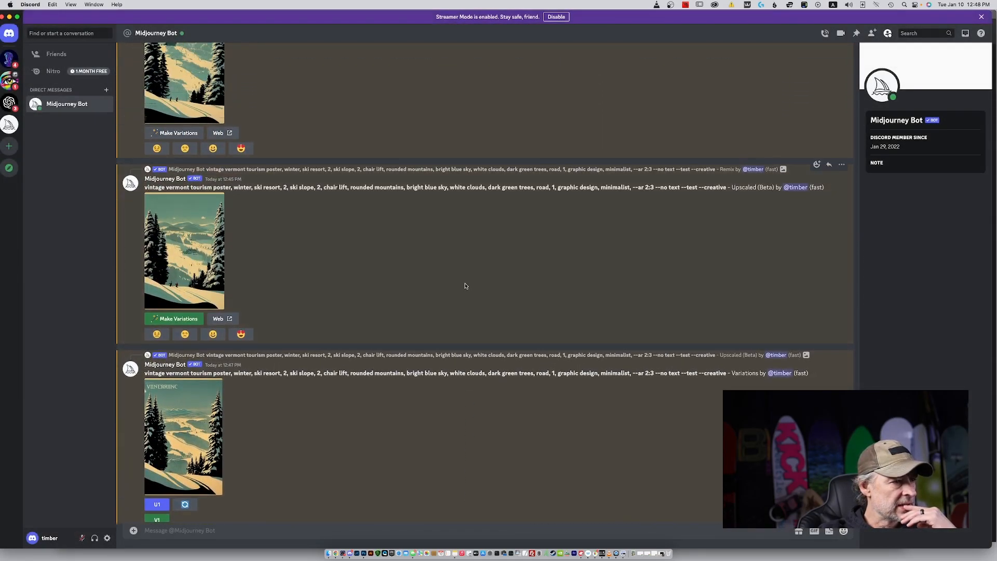
click(179, 320)
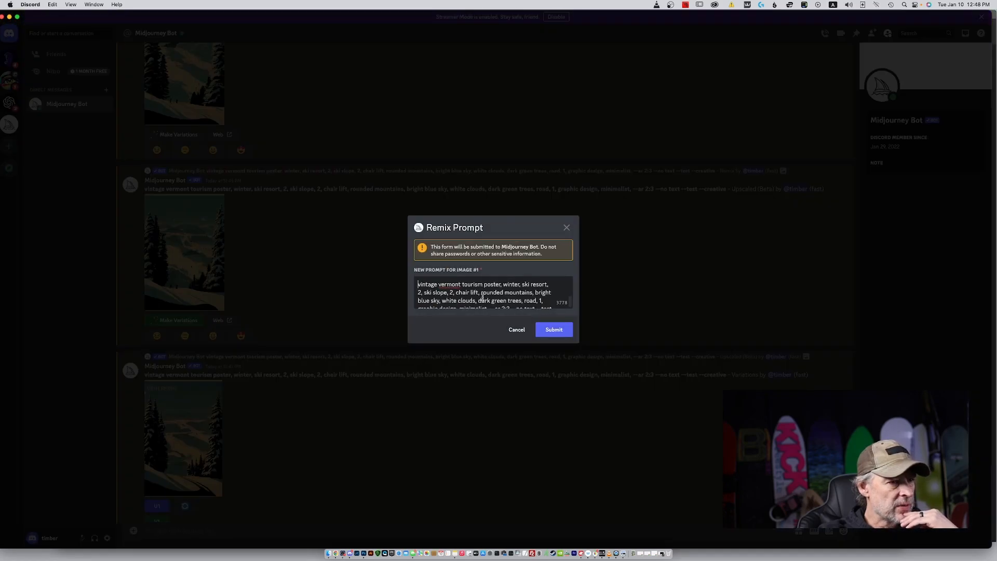
scroll(471, 299, down, 1)
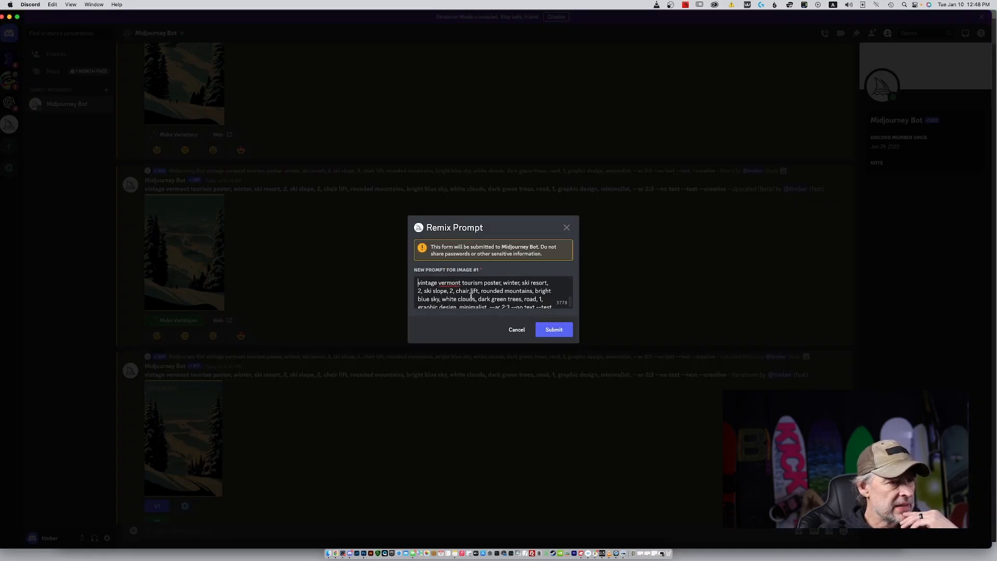
drag(455, 290, 478, 290)
key(BackSpace)
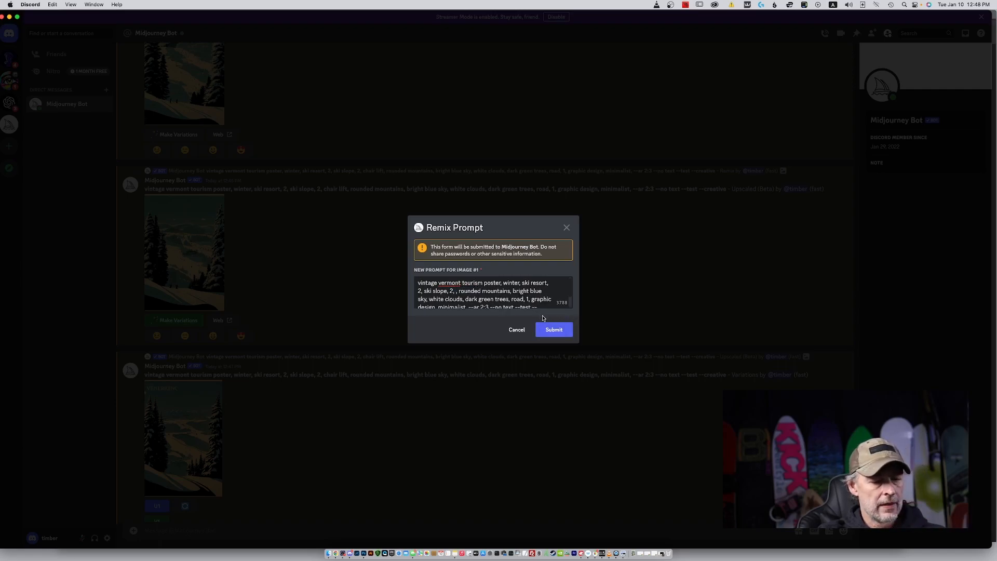
key(BackSpace)
key(BackSpace)
click(557, 329)
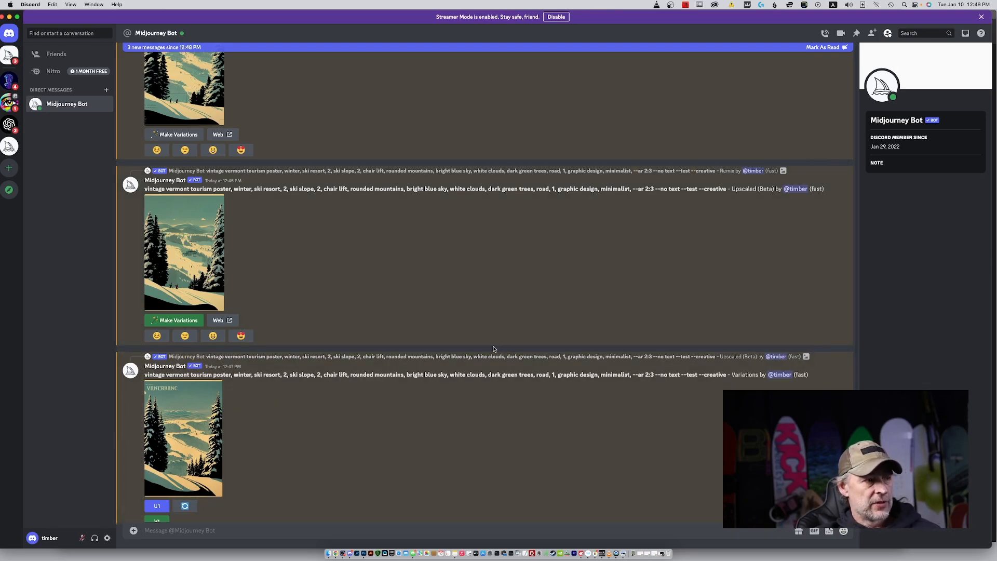
Step: Examine the new remix made without the chair lift and the upscaled snowy valley variation at enlarged size
scroll(496, 358, down, 3)
scroll(496, 363, down, 6)
scroll(495, 363, down, 1)
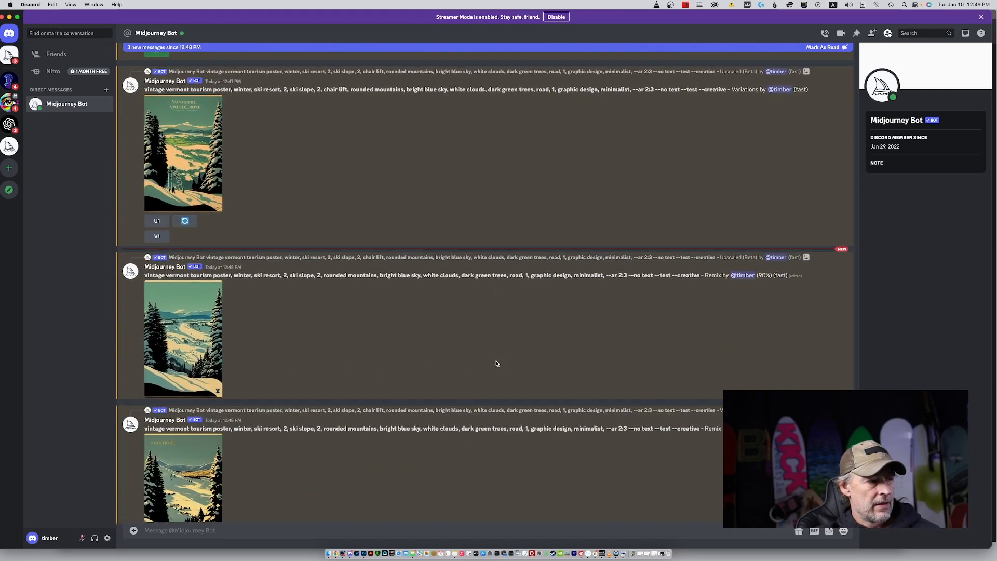
click(210, 318)
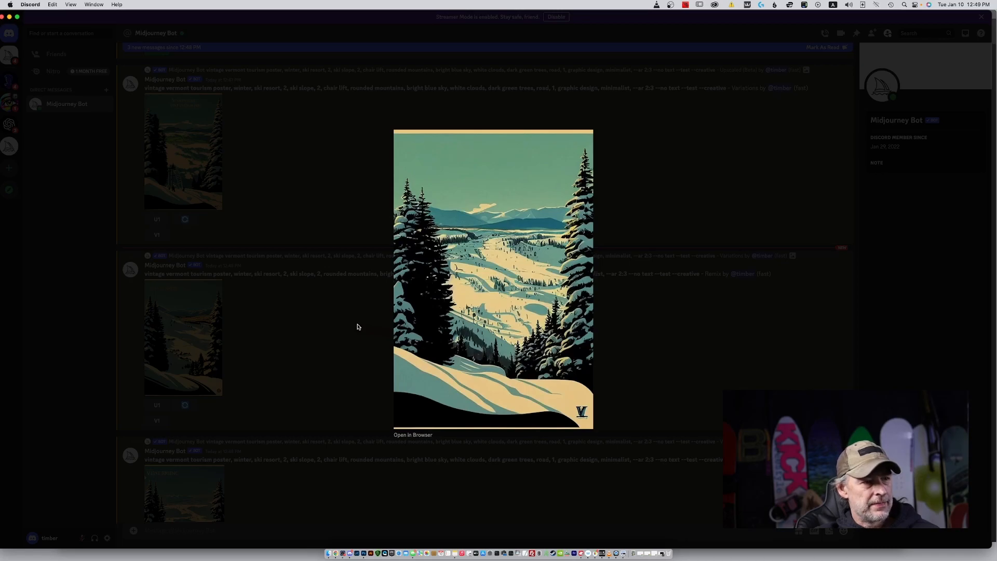
click(326, 352)
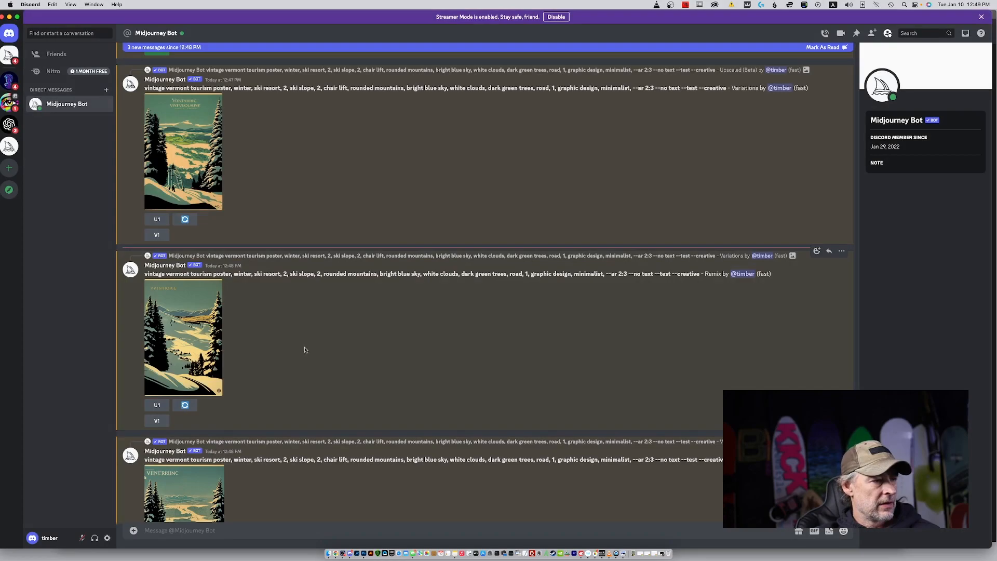
scroll(305, 349, down, 3)
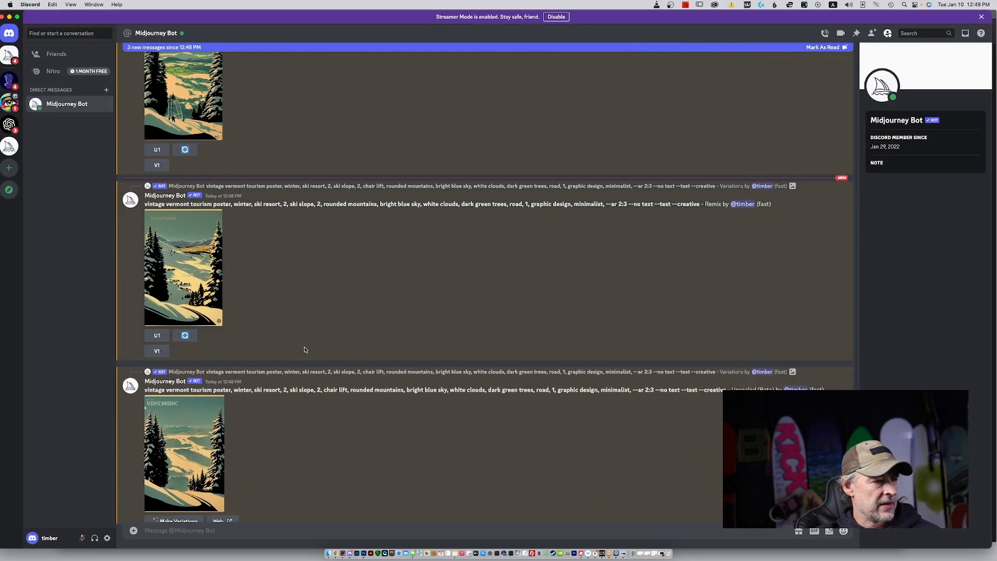
click(184, 434)
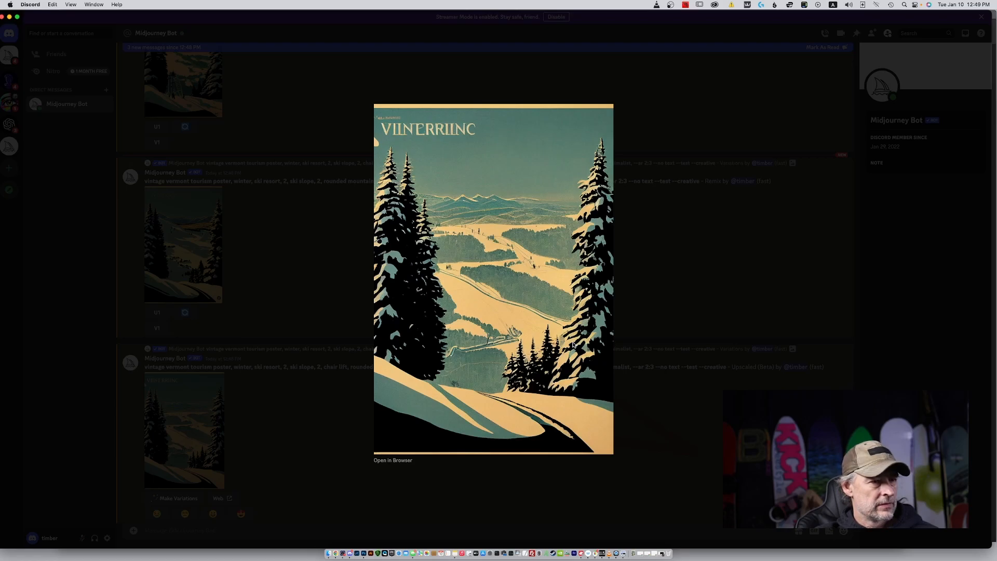
Step: Close the enlarged view and rate the beta-upscaled snowy valley poster with the heart-eyes emoji
click(636, 410)
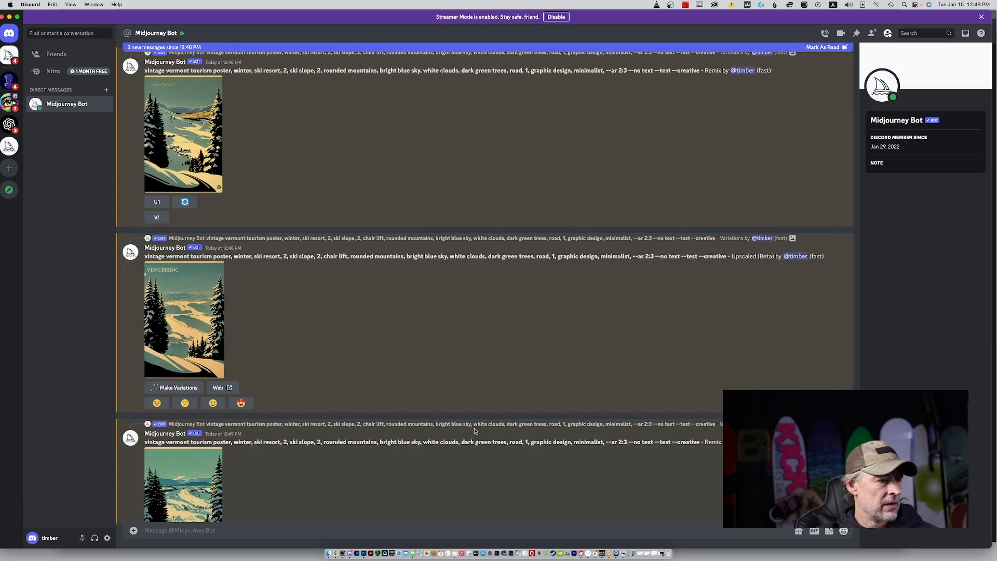
click(240, 403)
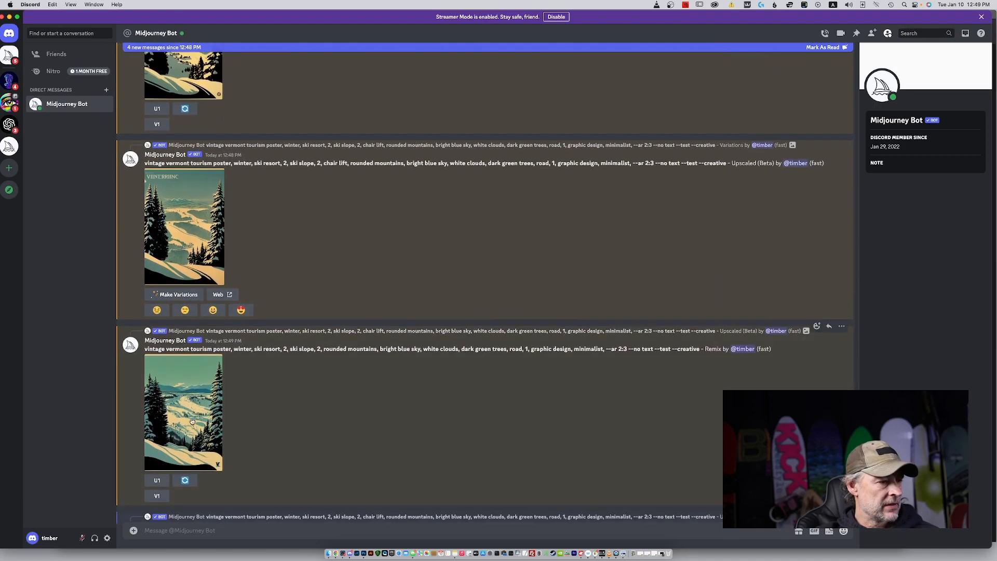
Step: Compare the two remixes made without the chair lift at enlarged size, the newest one first and the earlier titled one second
click(191, 422)
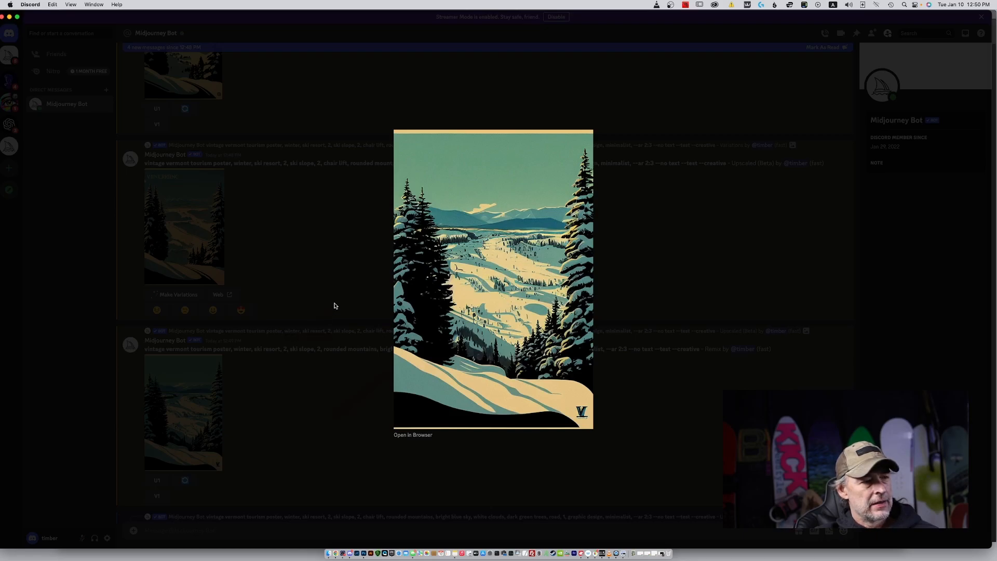
click(368, 260)
scroll(362, 394, down, 2)
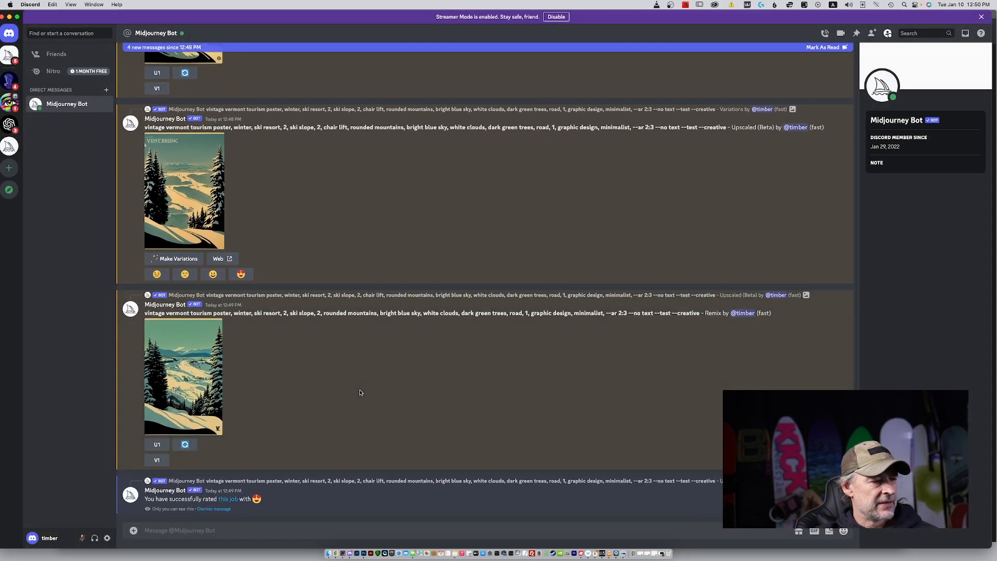
scroll(360, 392, up, 4)
scroll(359, 391, up, 3)
click(203, 295)
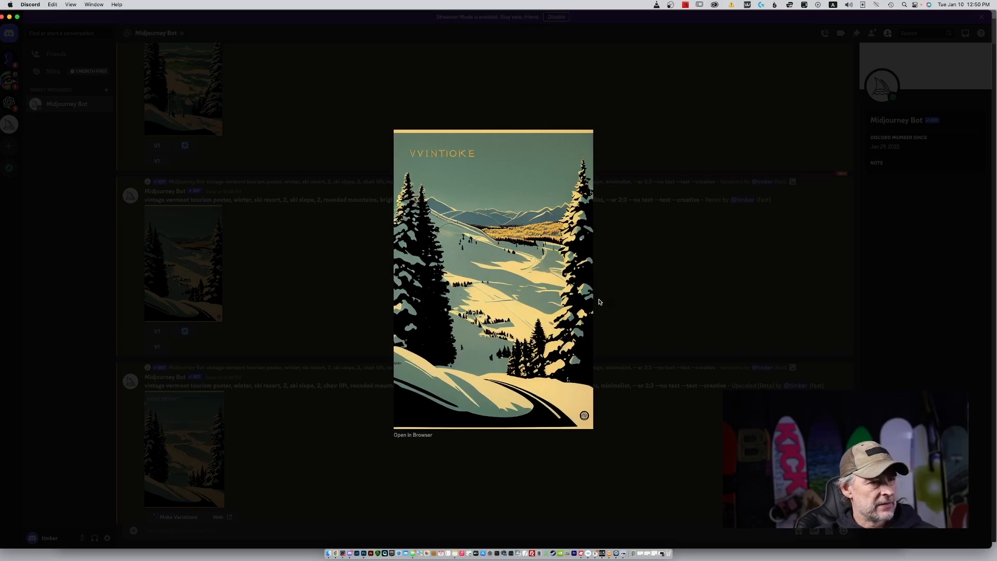
click(638, 306)
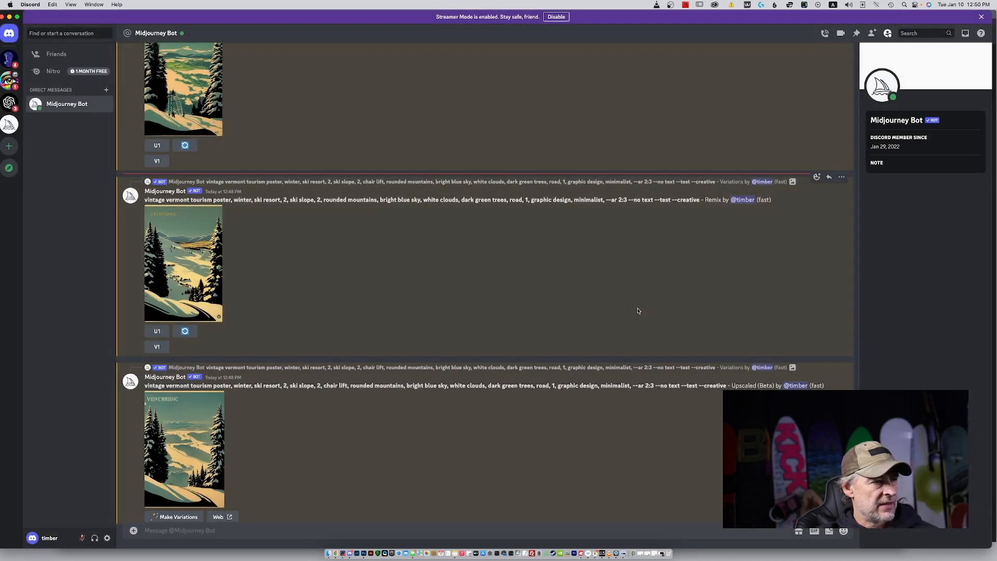
scroll(482, 322, up, 5)
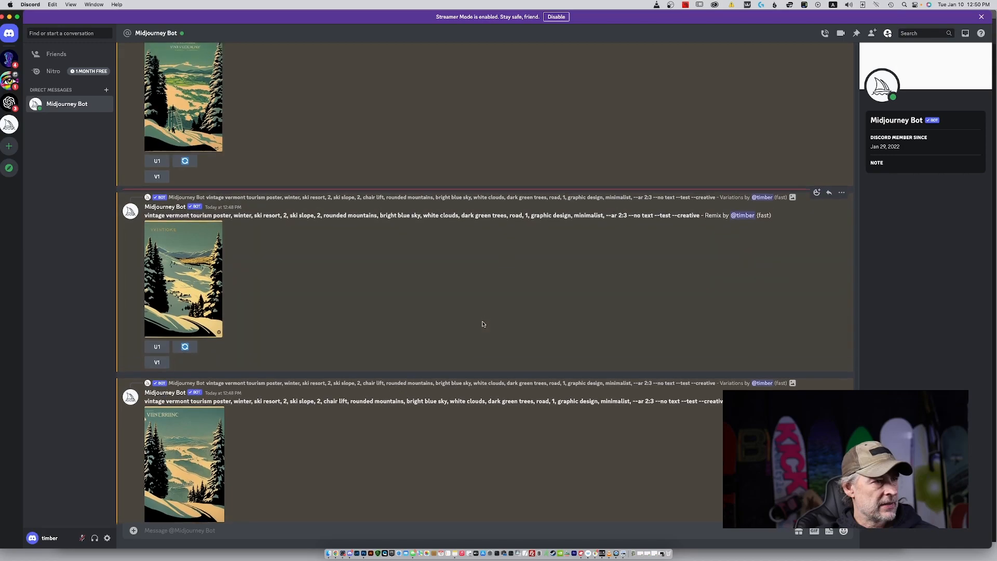
Step: Create variations of the ski poster with the chair lift, removing "chair lift" from the remix prompt before submitting it
click(156, 369)
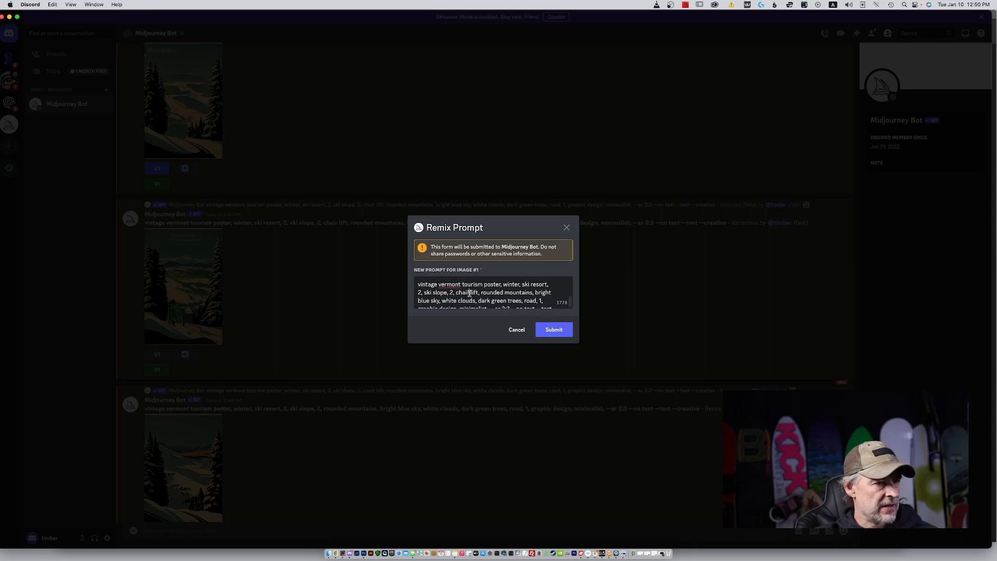
drag(478, 293, 454, 292)
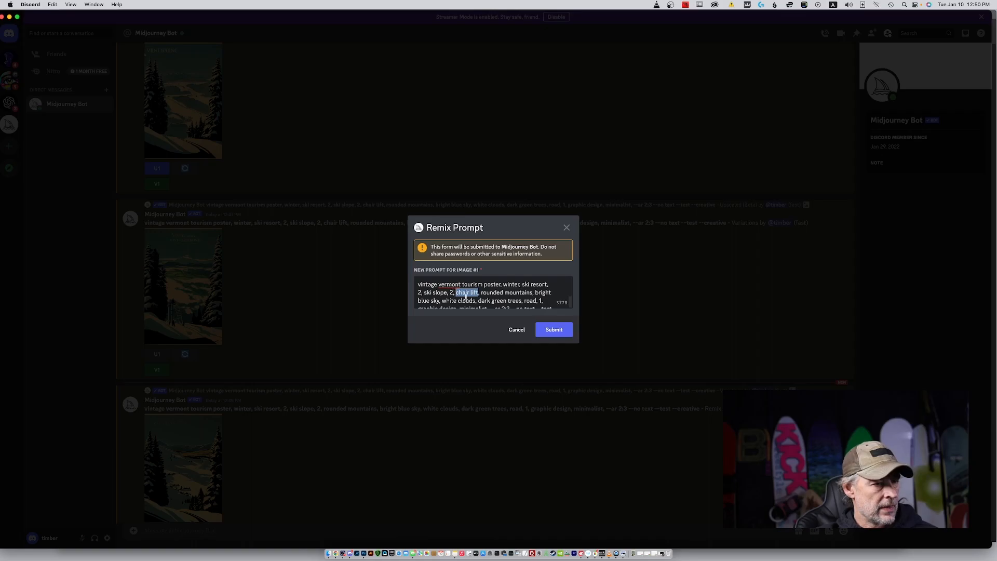
key(BackSpace)
key(BackSpace)
key(BackSpace)
click(558, 330)
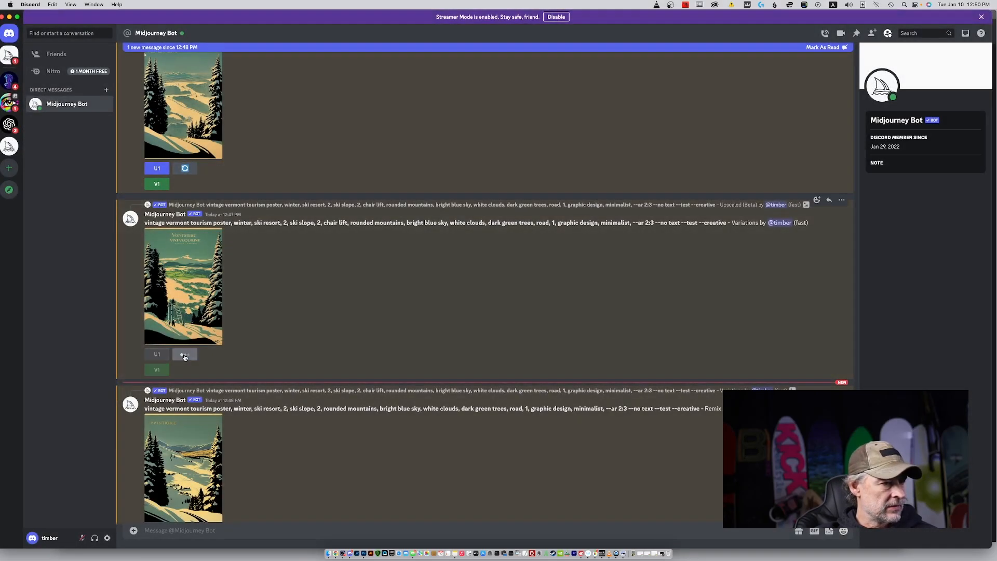
Step: Inspect the 12:47 PM poster variation titled "VIINTERRIINC" at larger size in the browser, and upscale that image in Midjourney
scroll(396, 332, up, 3)
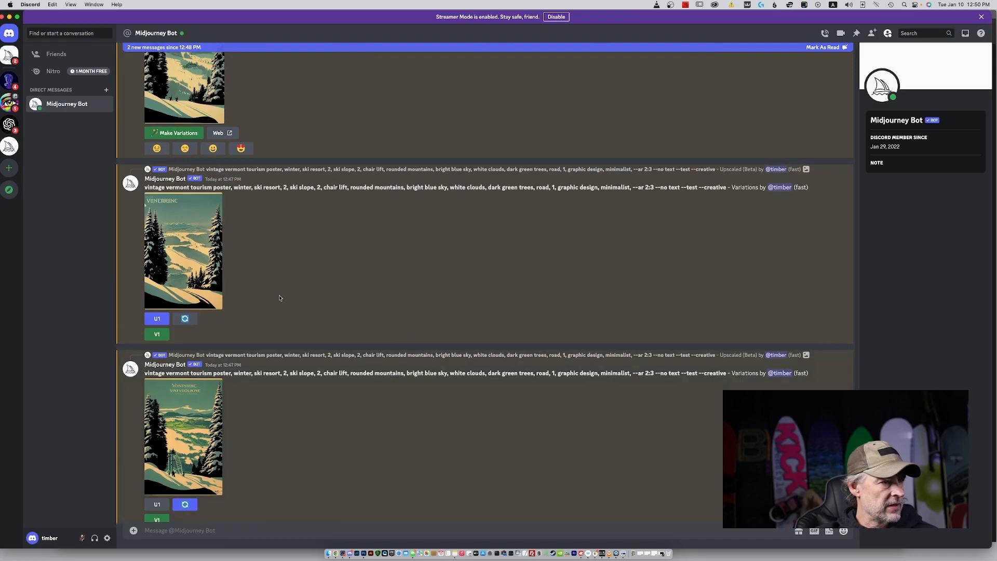
click(190, 269)
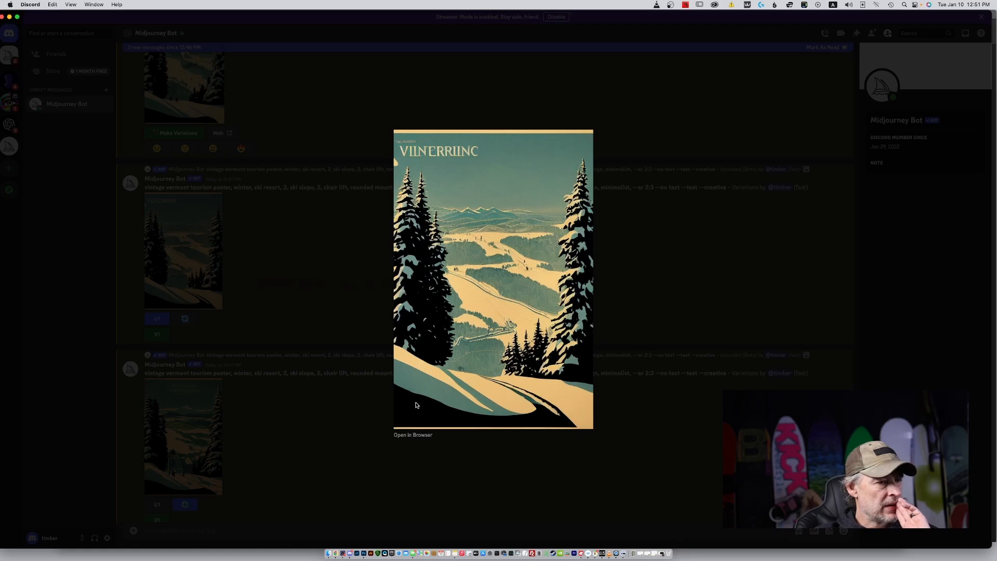
click(413, 435)
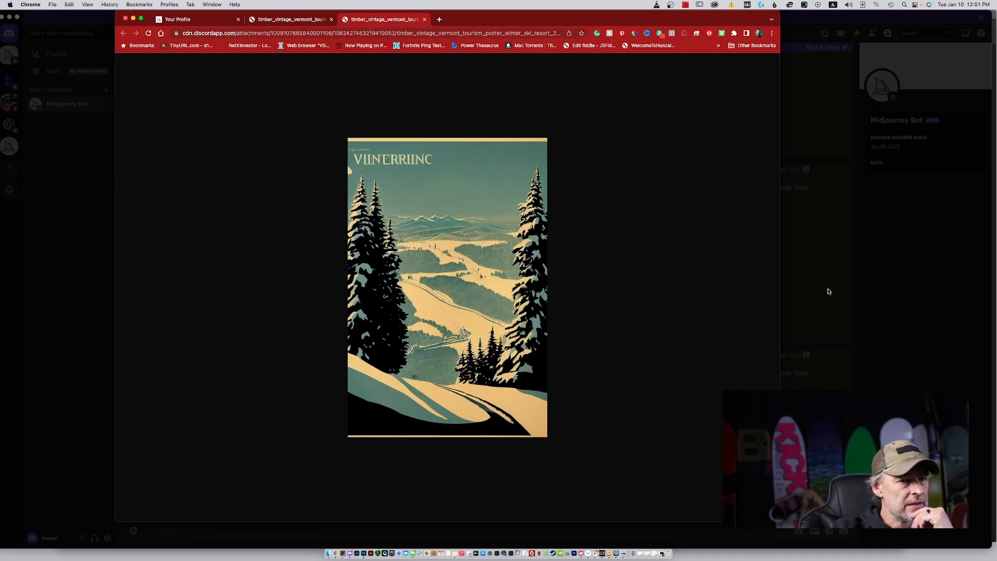
click(796, 293)
click(303, 426)
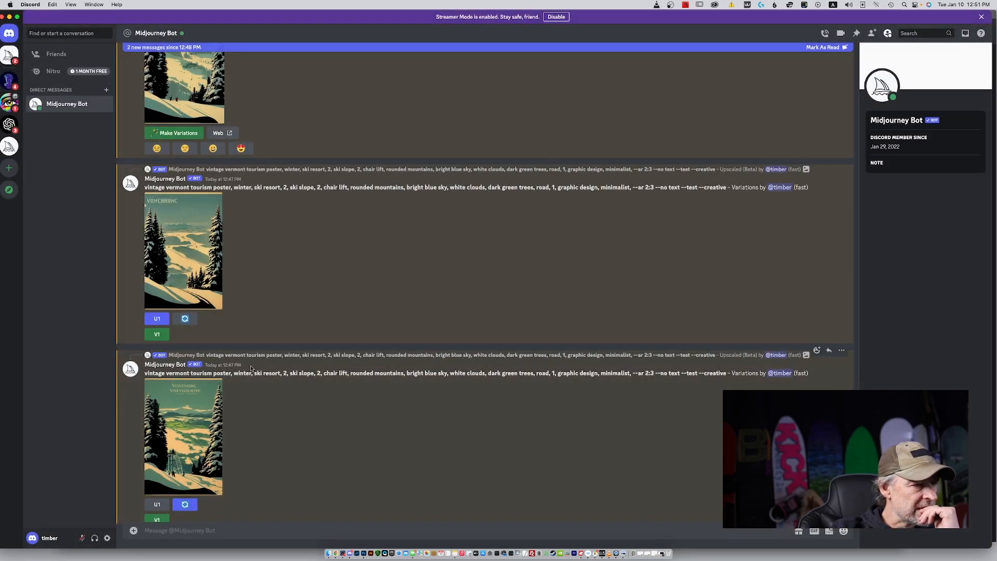
click(161, 321)
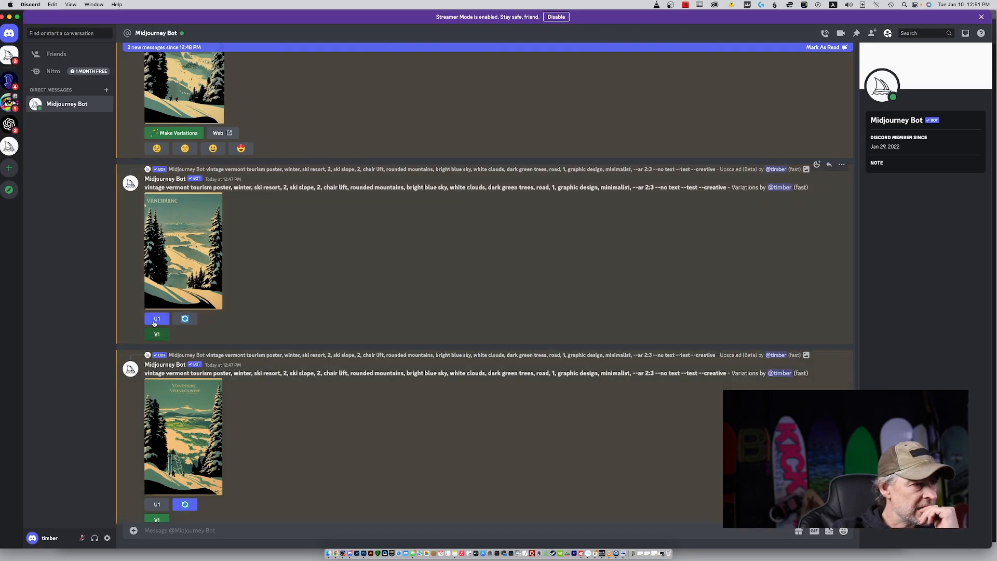
click(156, 321)
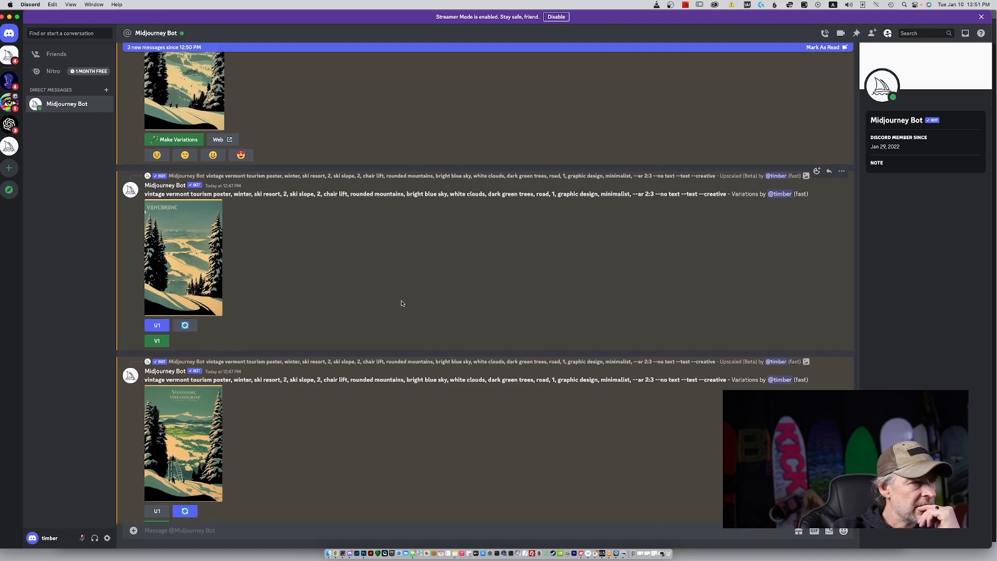
Step: Find the earlier Max-upscaled ski lift poster made with version 3 in the chat history and view it enlarged
scroll(402, 303, up, 4)
scroll(403, 303, up, 4)
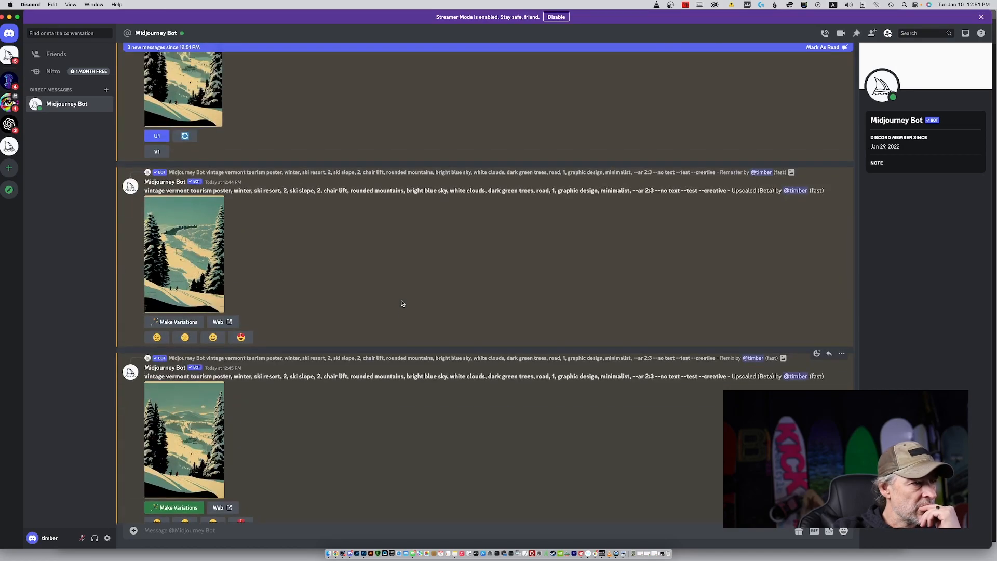
scroll(401, 303, up, 4)
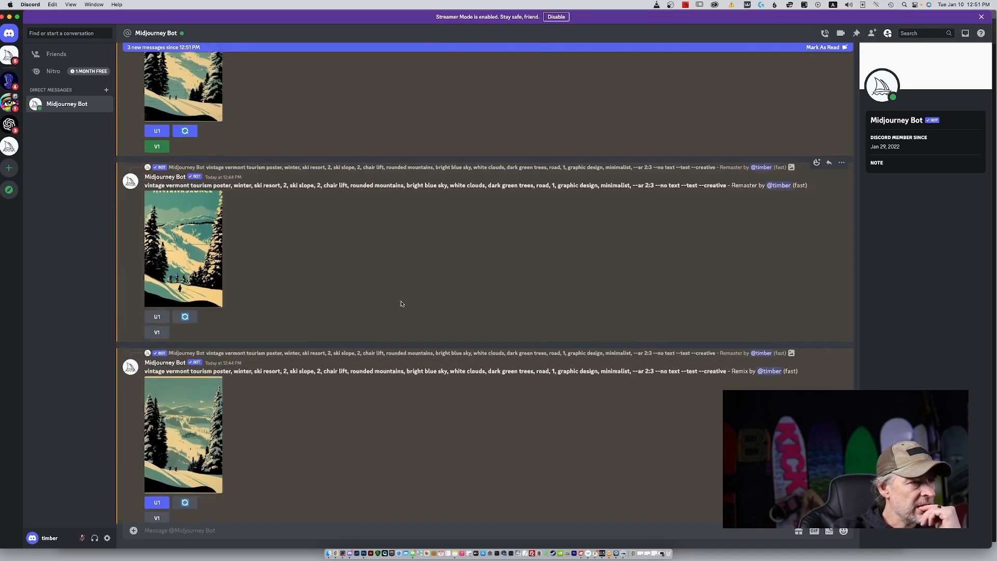
scroll(401, 303, up, 4)
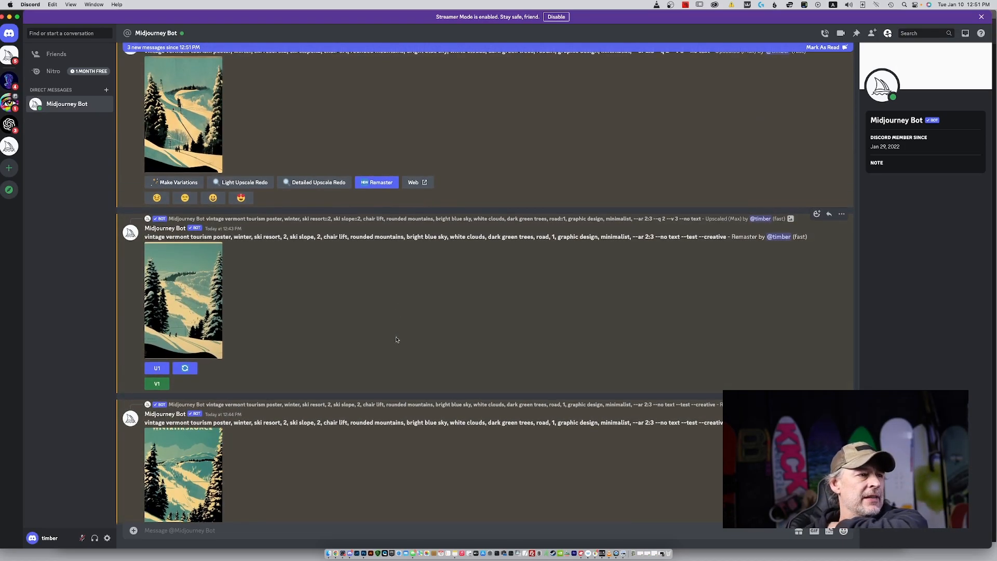
scroll(397, 336, up, 4)
click(195, 324)
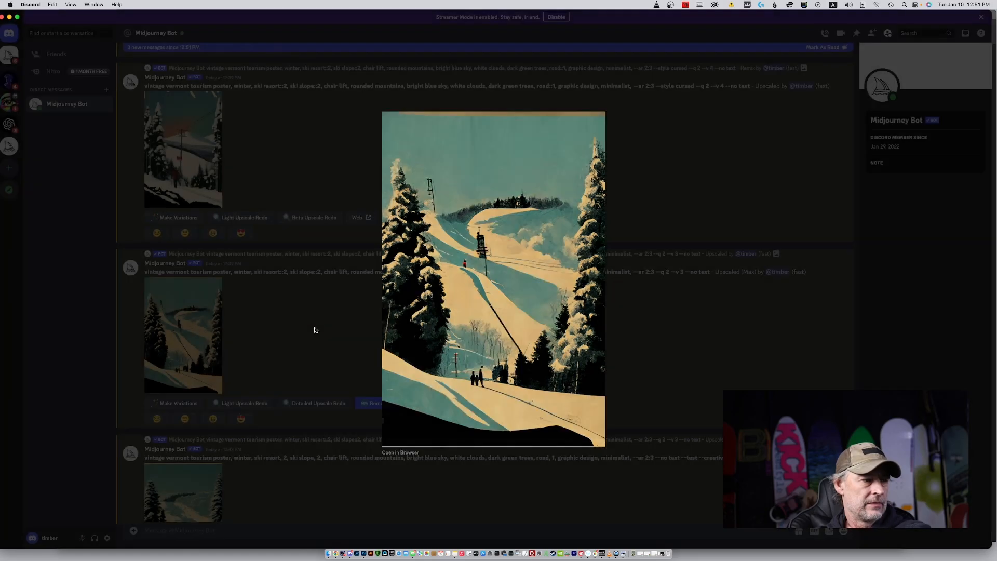
click(313, 341)
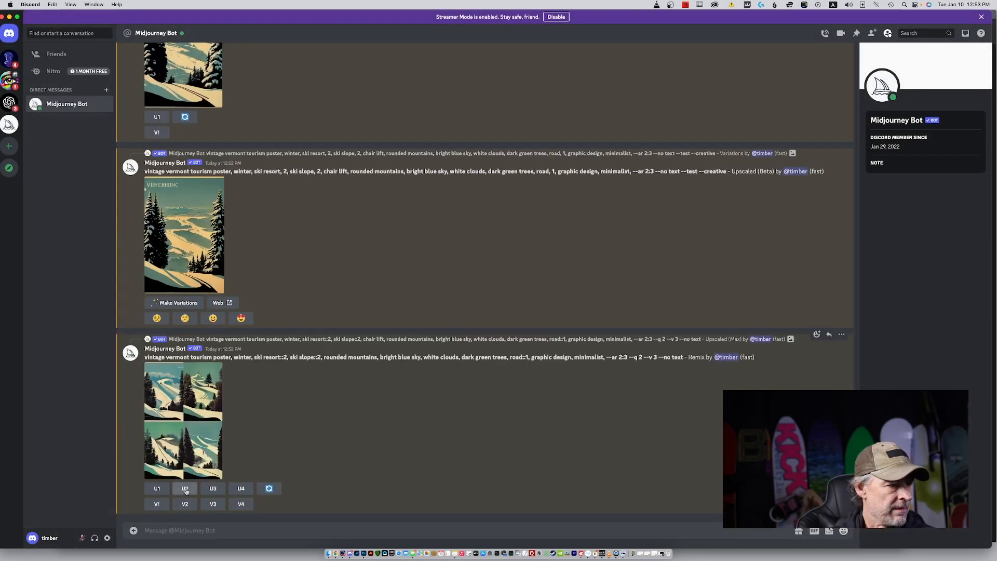
Step: Upscale the second image of the version 3 remix grid made without the chair lift, and examine both remix grids enlarged
click(185, 489)
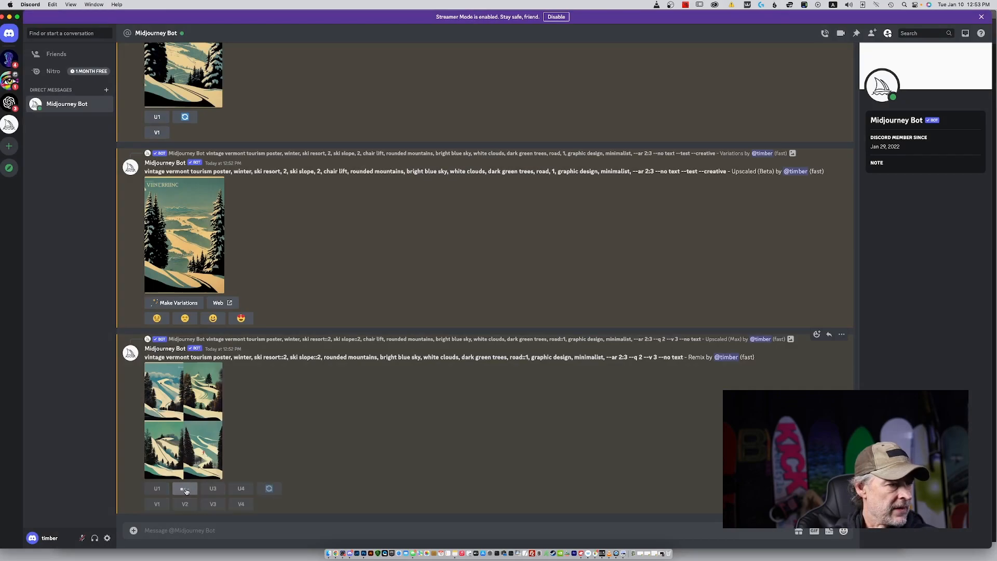
click(191, 420)
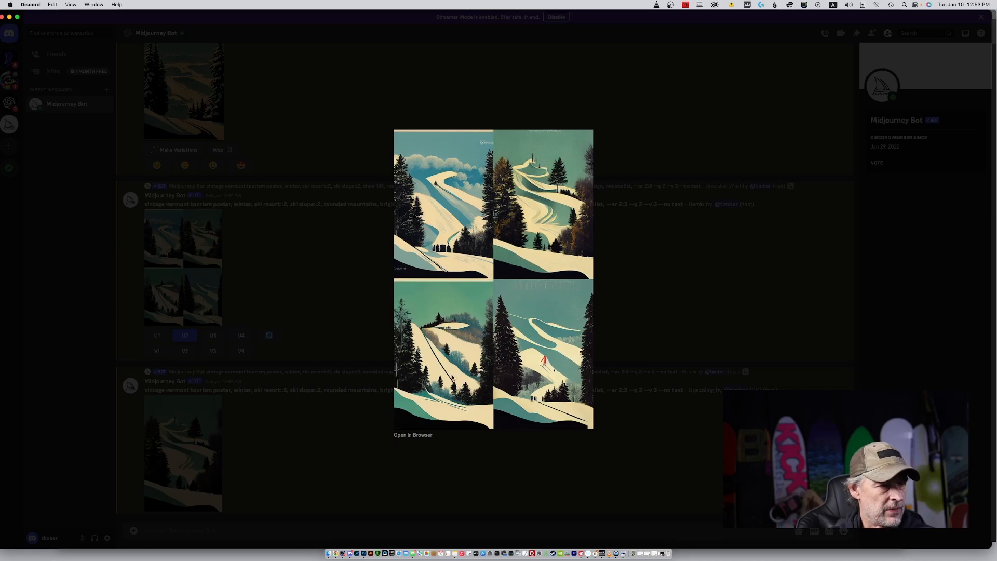
click(658, 351)
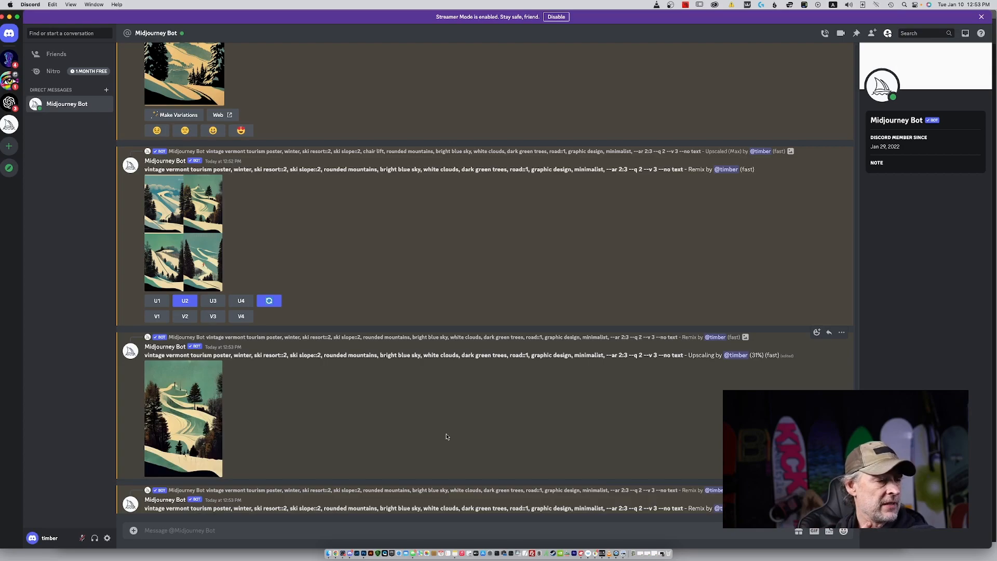
click(182, 447)
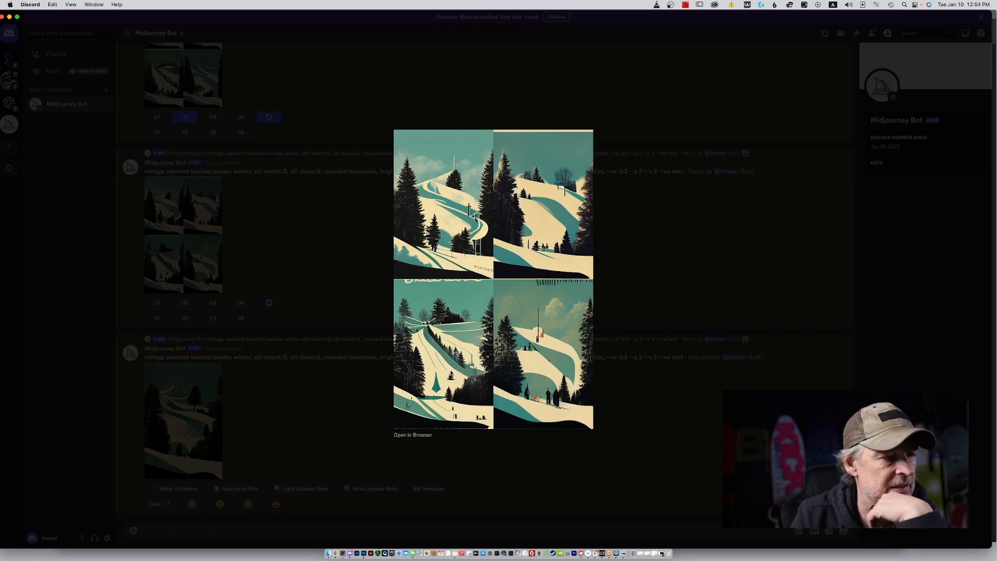
click(696, 383)
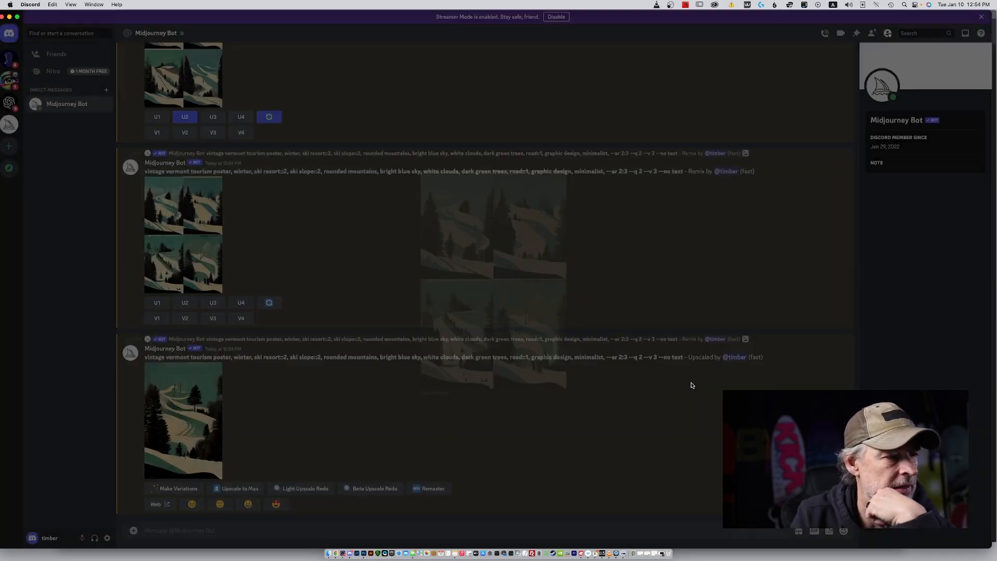
Step: Examine the upscaled winding ski slope poster enlarged and remaster it
click(177, 411)
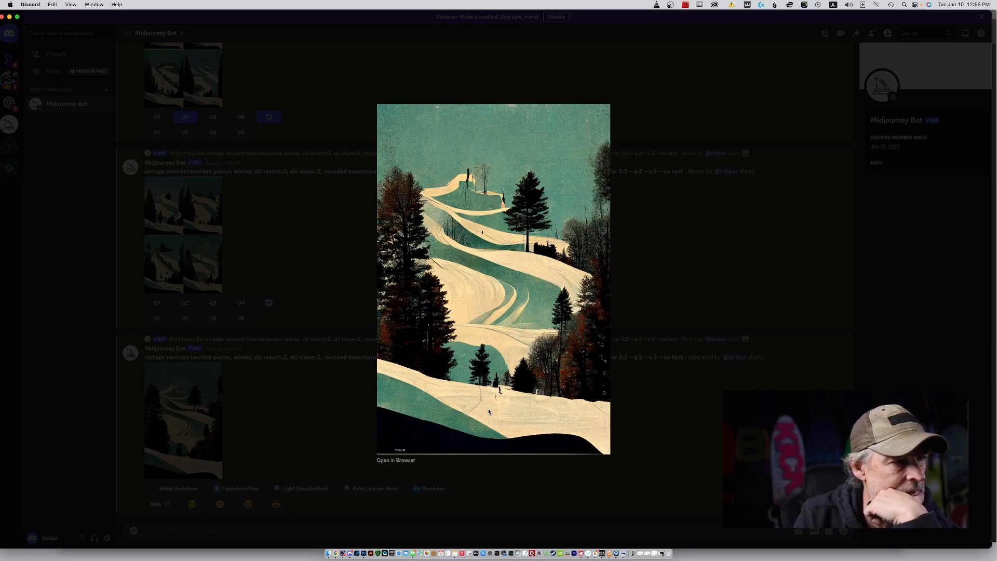
click(695, 455)
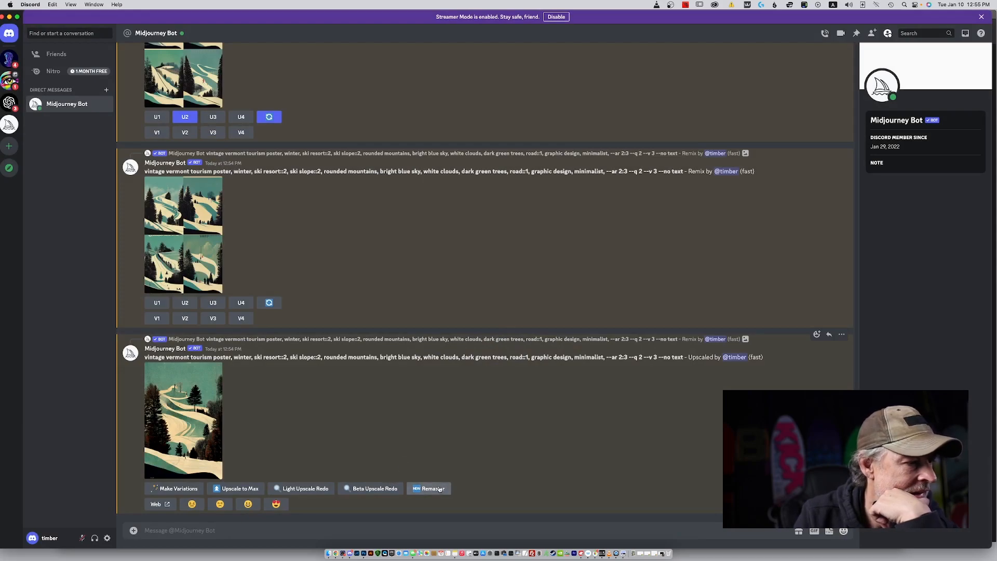
click(208, 428)
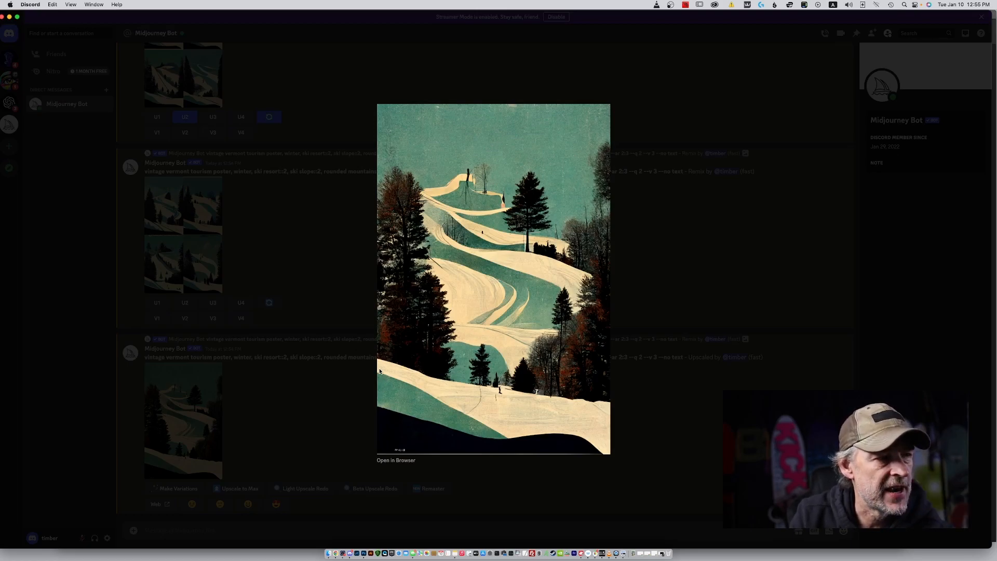
click(681, 415)
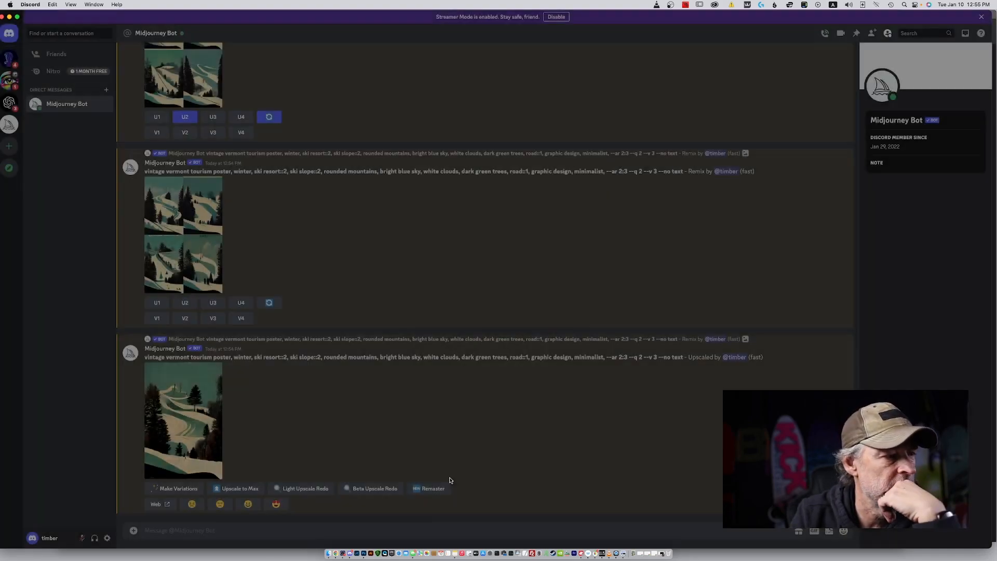
click(422, 489)
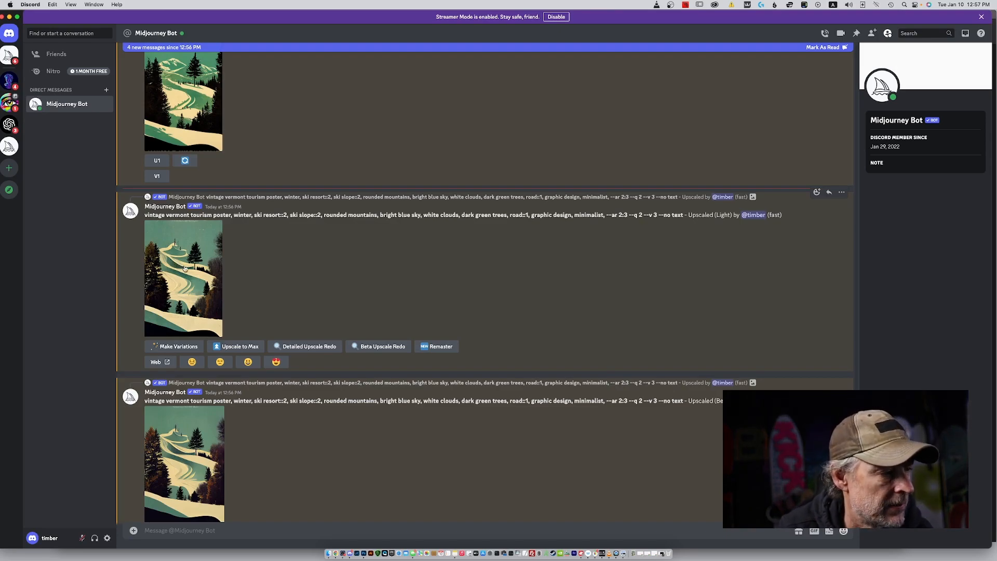
Step: Examine the Beta upscale of the winding ski slope poster enlarged and remaster that version
click(197, 438)
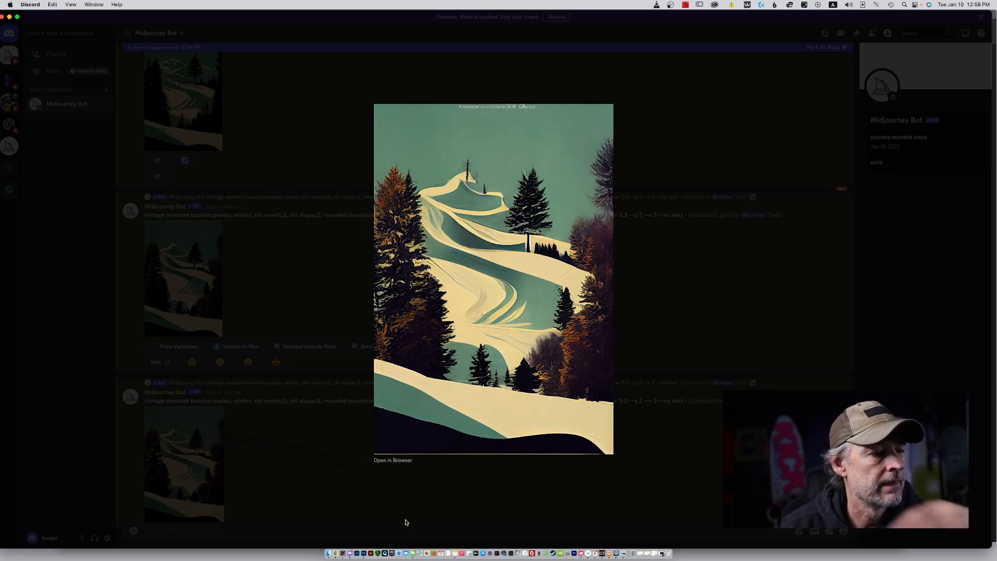
click(389, 500)
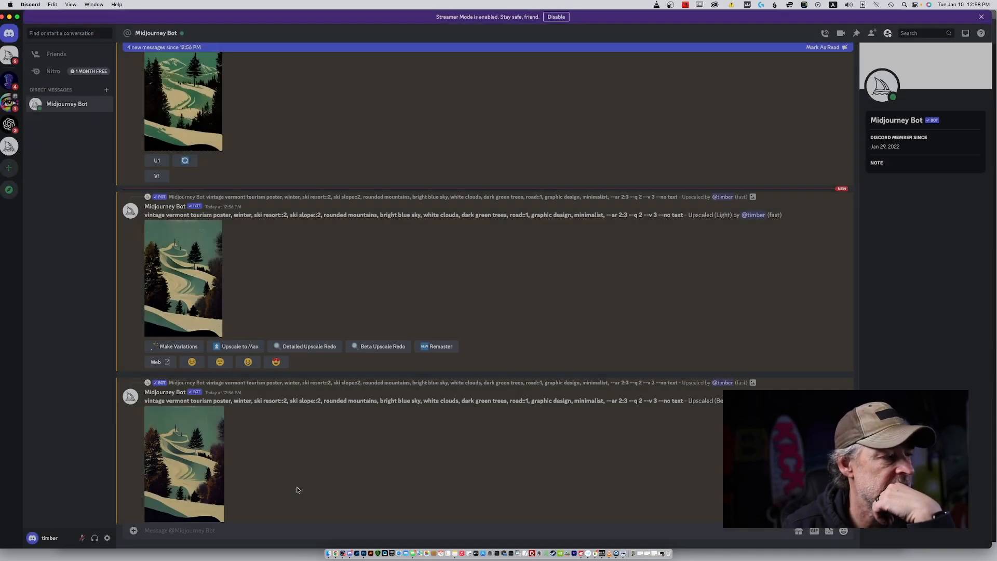
scroll(203, 470, down, 2)
scroll(203, 470, down, 1)
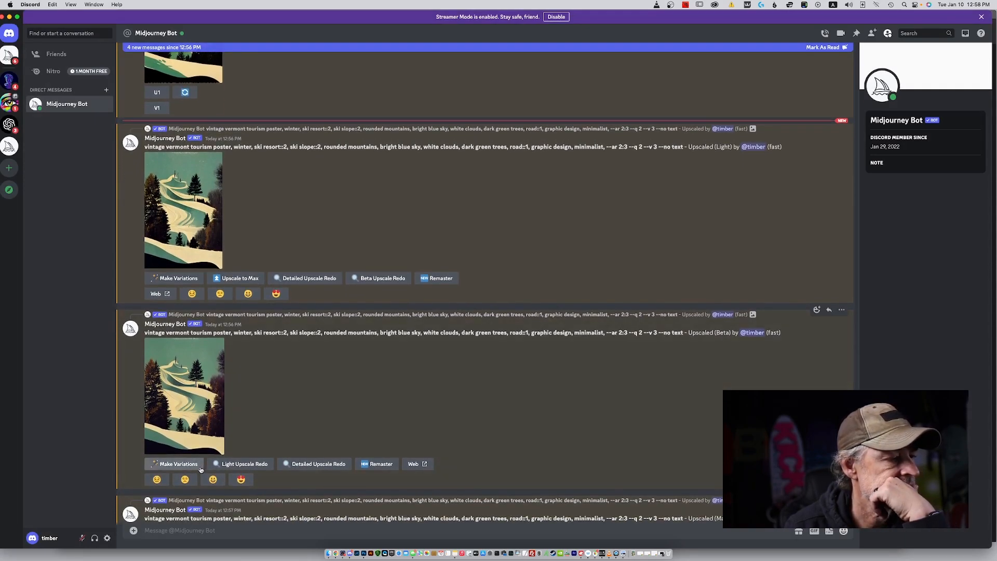
click(391, 467)
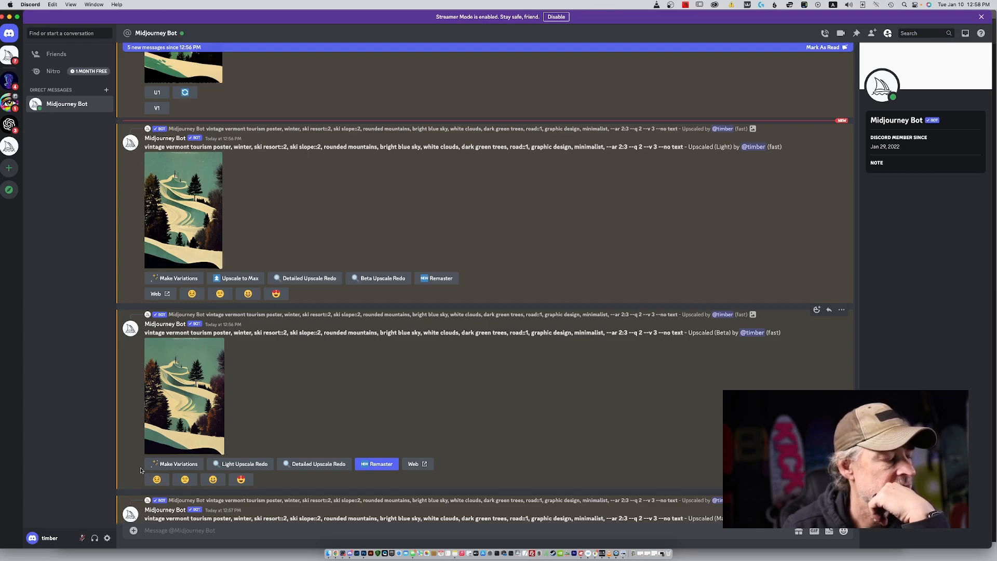
Step: Make variations of the Beta-upscaled poster, submitting the remix prompt as it is
click(185, 464)
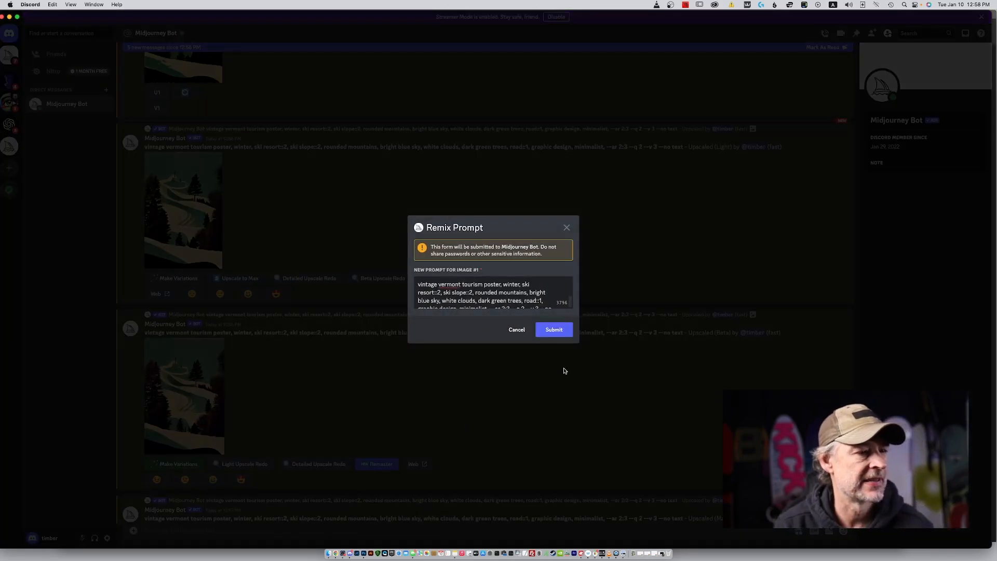
click(554, 333)
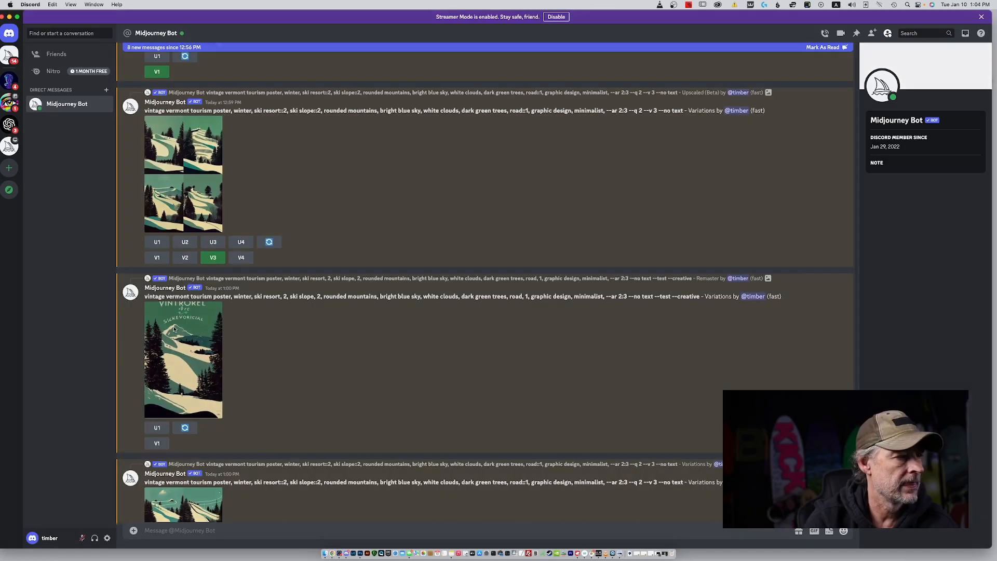
Step: Examine the variation of the remastered poster and the newest version 3 variations grid enlarged
click(182, 358)
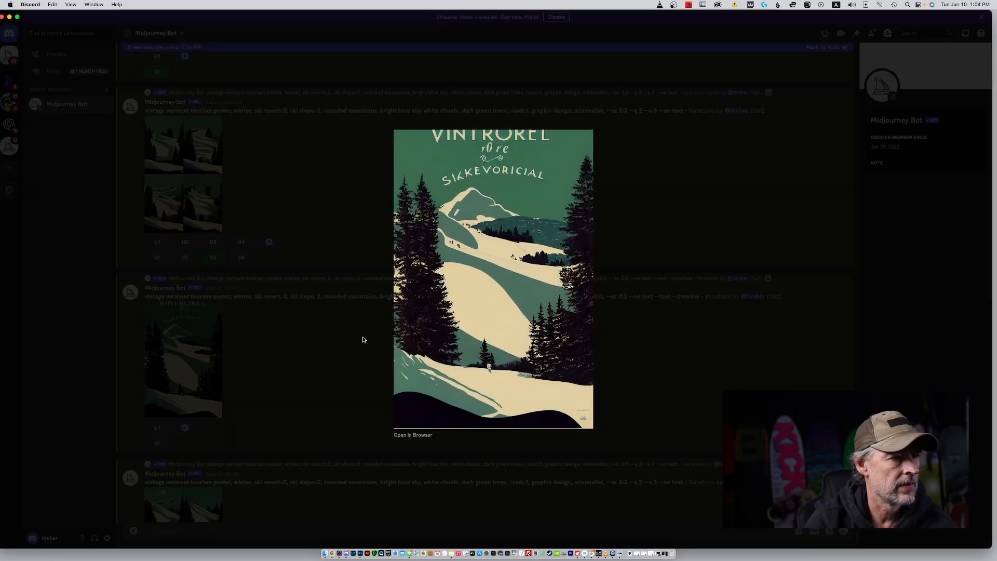
click(312, 338)
scroll(311, 337, down, 2)
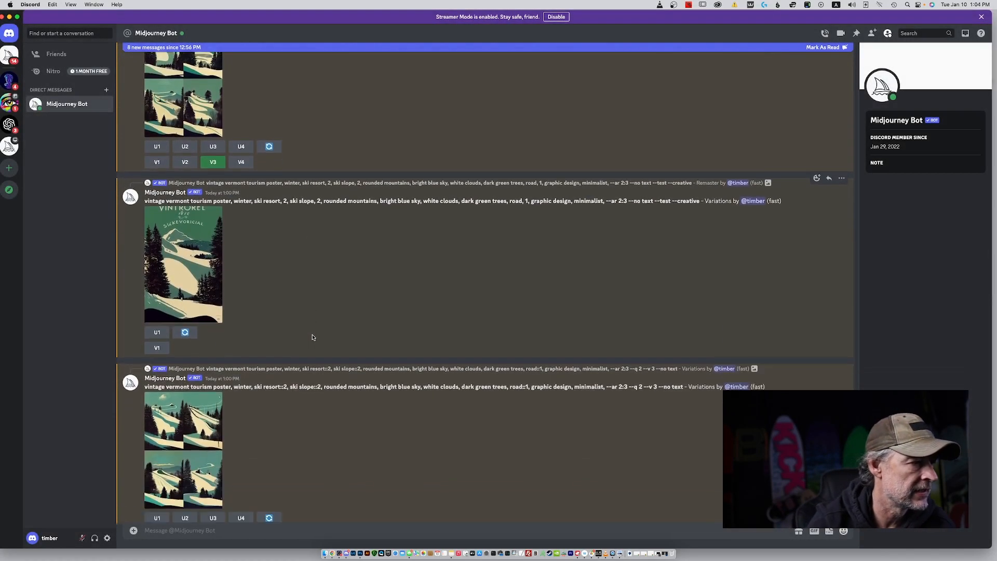
scroll(311, 337, down, 2)
click(170, 384)
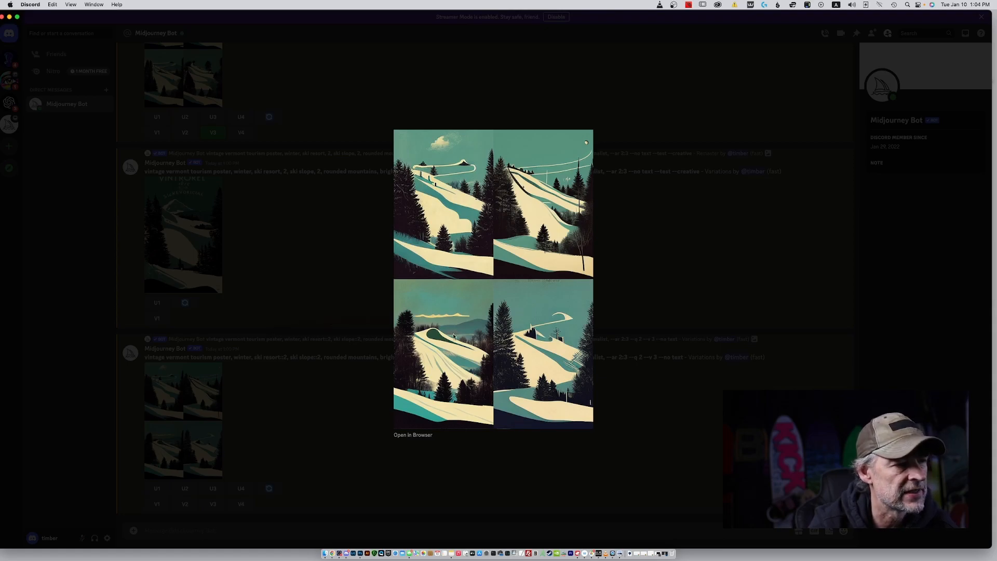
click(318, 385)
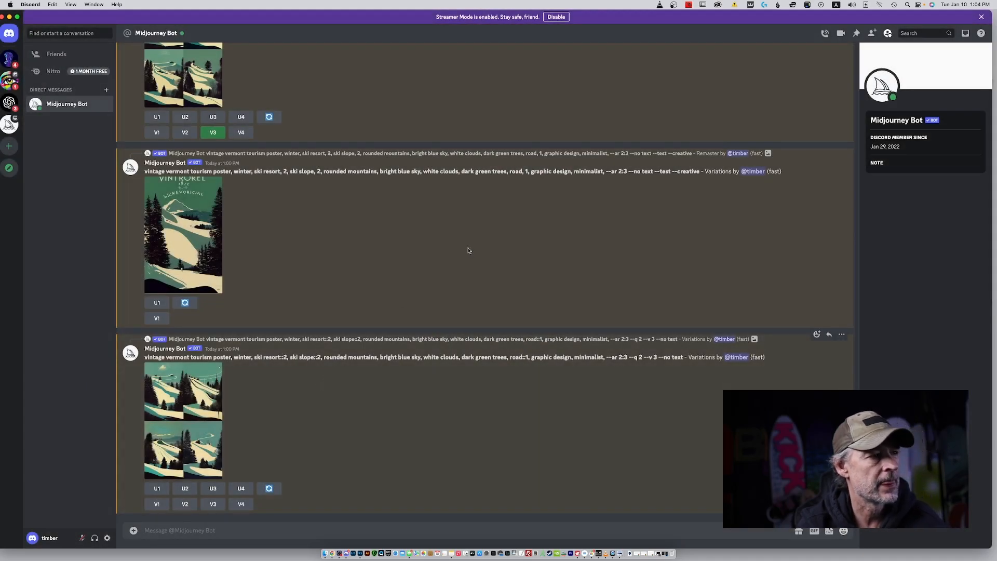
Step: Look back through the earlier generations, minimize Discord, and switch to Chrome to view the gallery of posters on the Midjourney profile
scroll(465, 229, up, 5)
scroll(464, 229, up, 10)
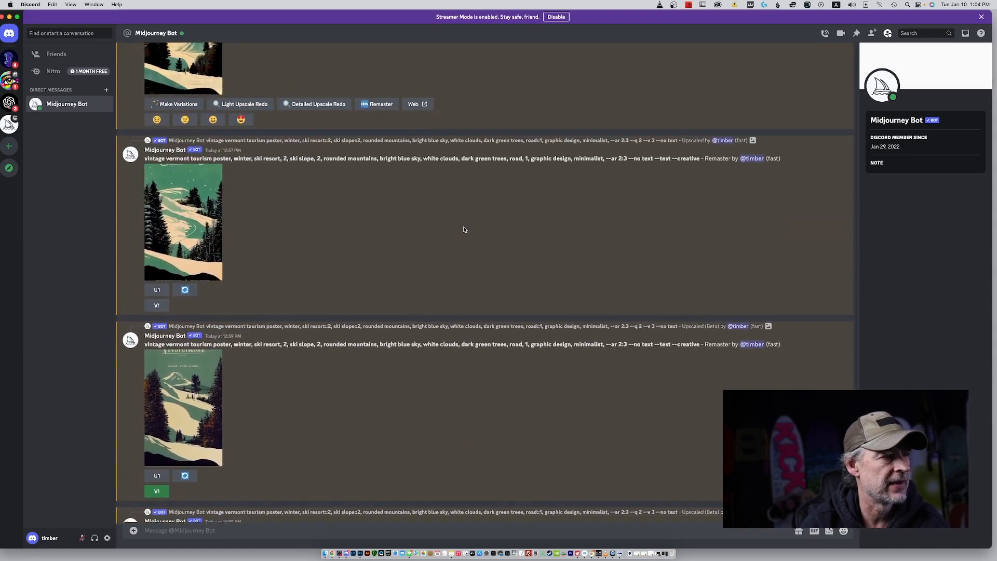
scroll(458, 241, up, 10)
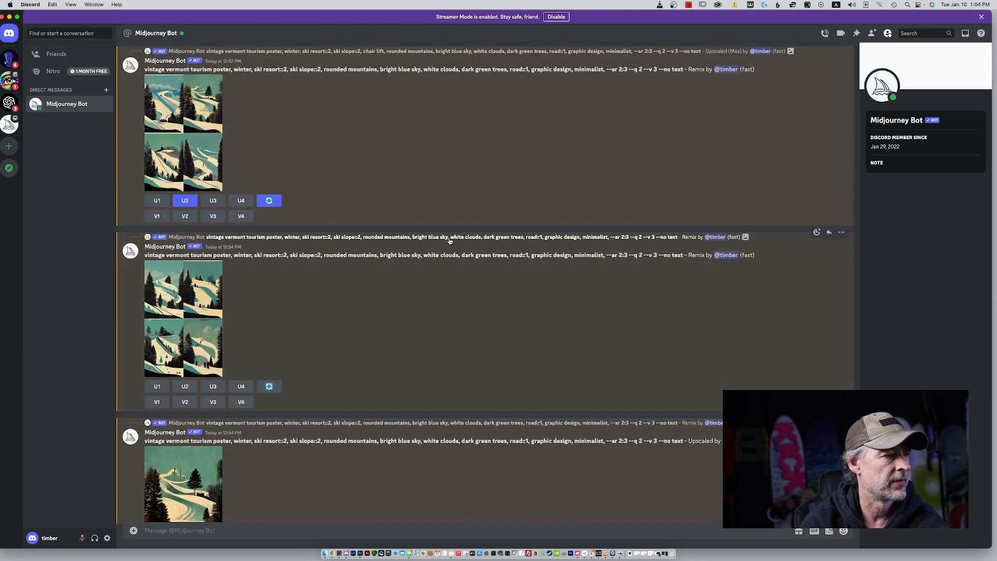
scroll(456, 243, up, 7)
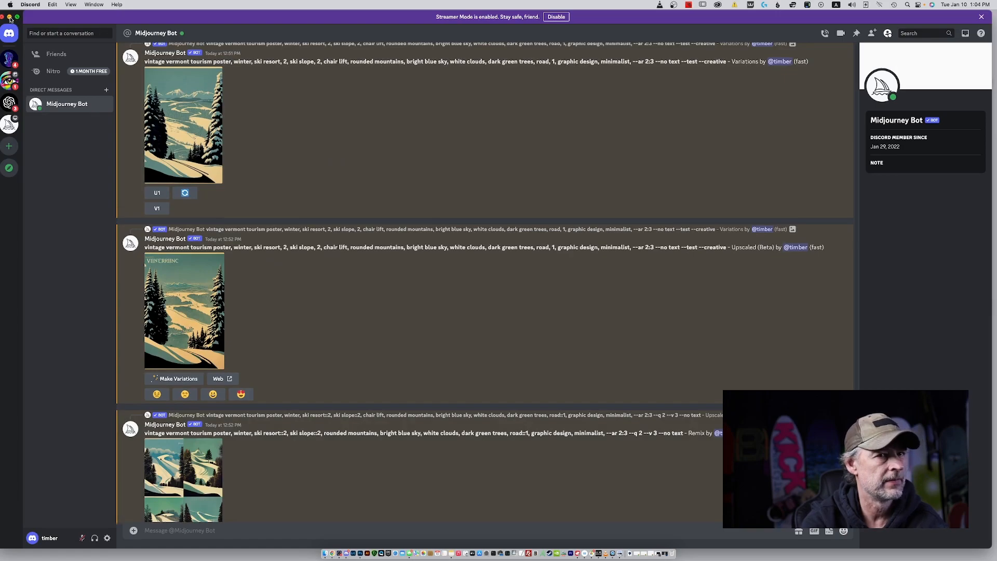
click(11, 18)
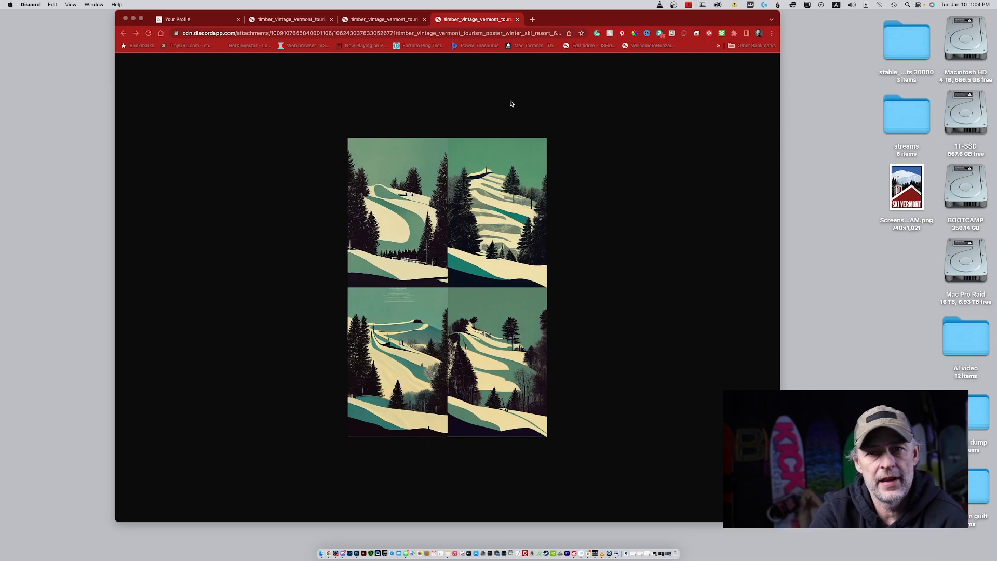
click(194, 21)
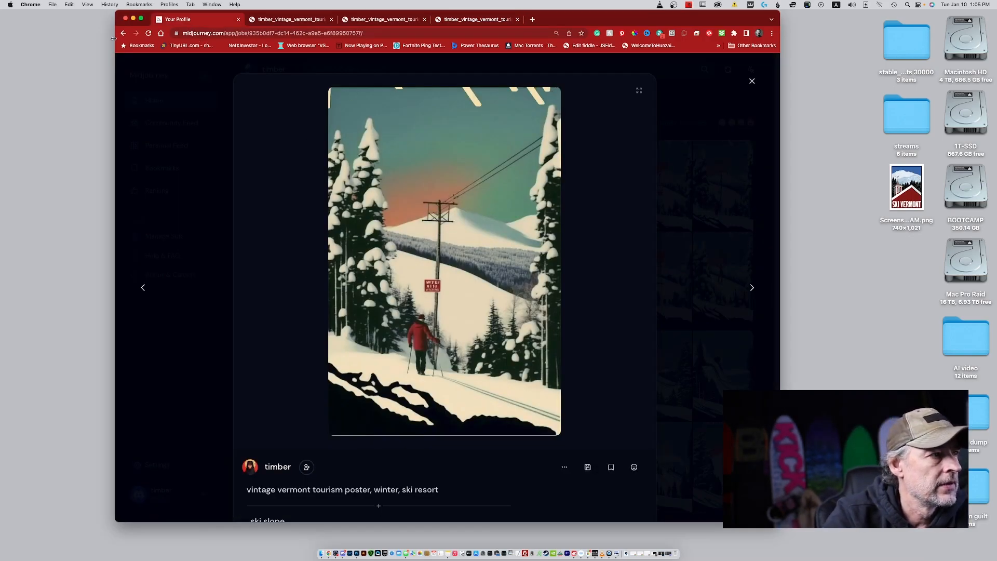
click(752, 81)
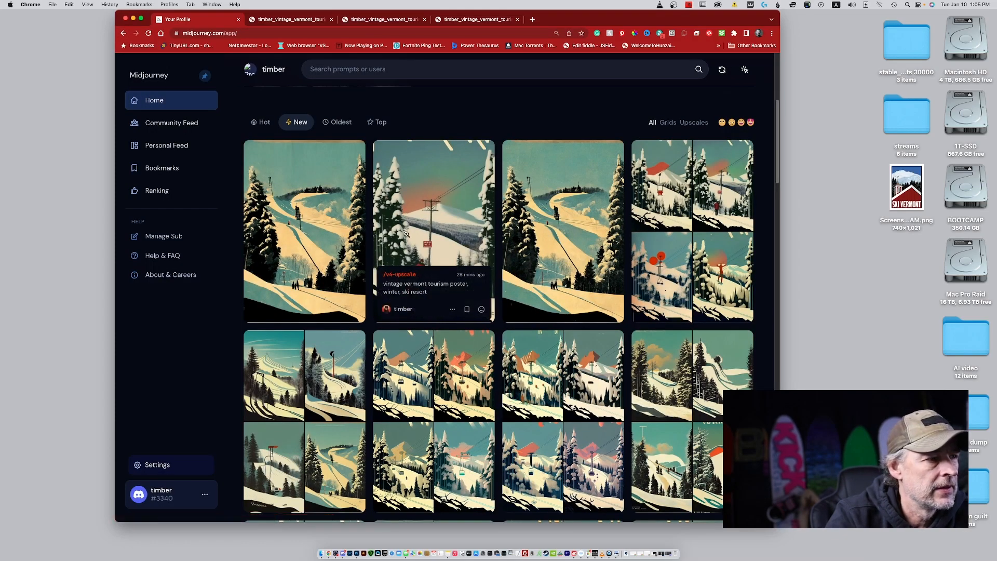
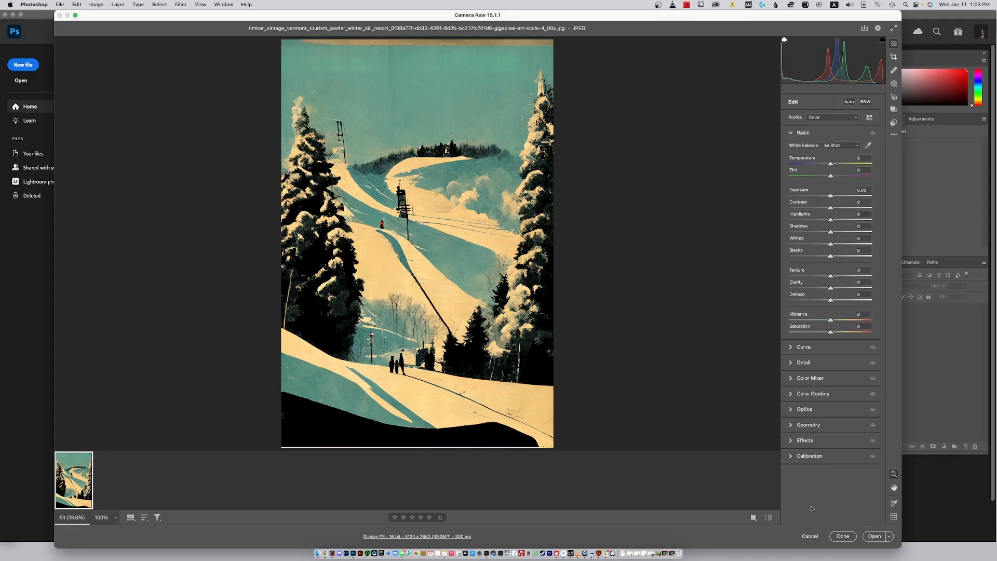
Step: Open the upscaled ski poster from Camera Raw into Photoshop as a smart object and make a rasterized duplicate of its layer
click(890, 536)
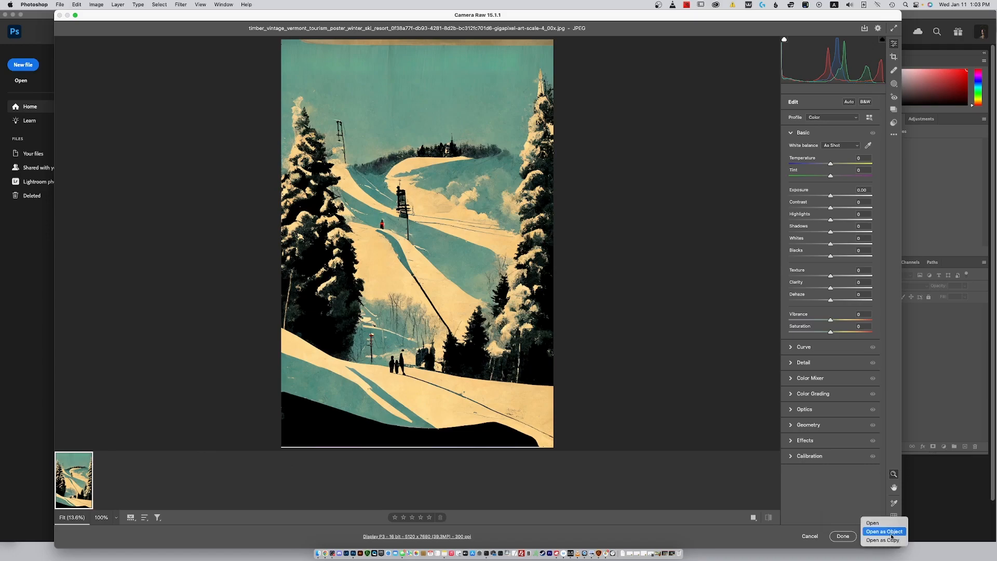
click(884, 532)
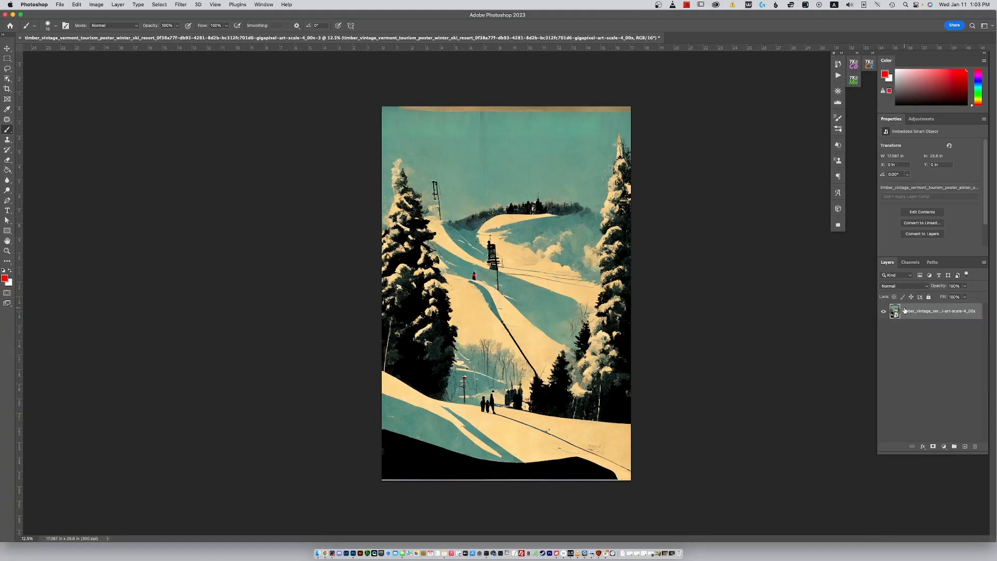
drag(915, 313, 964, 445)
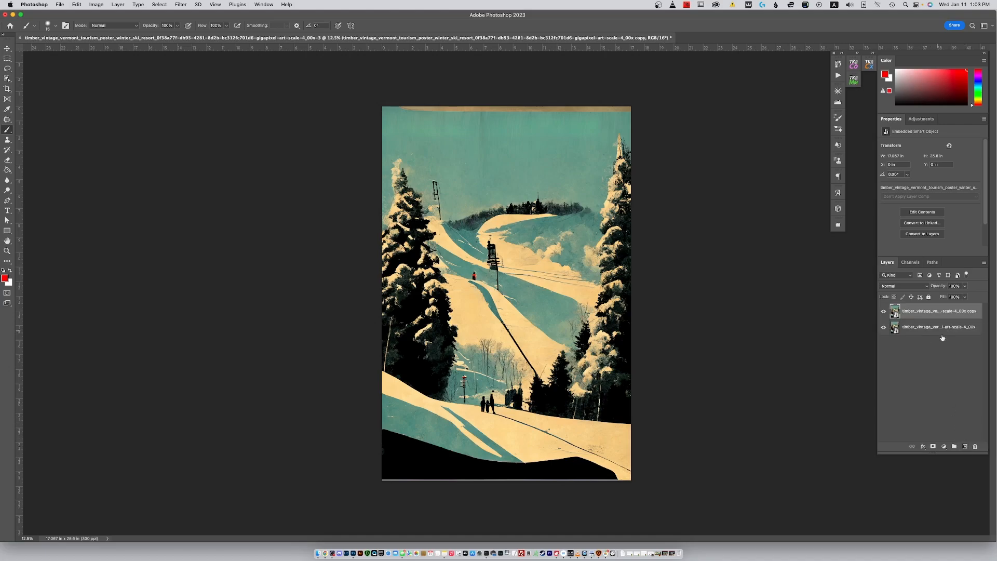
right_click(914, 311)
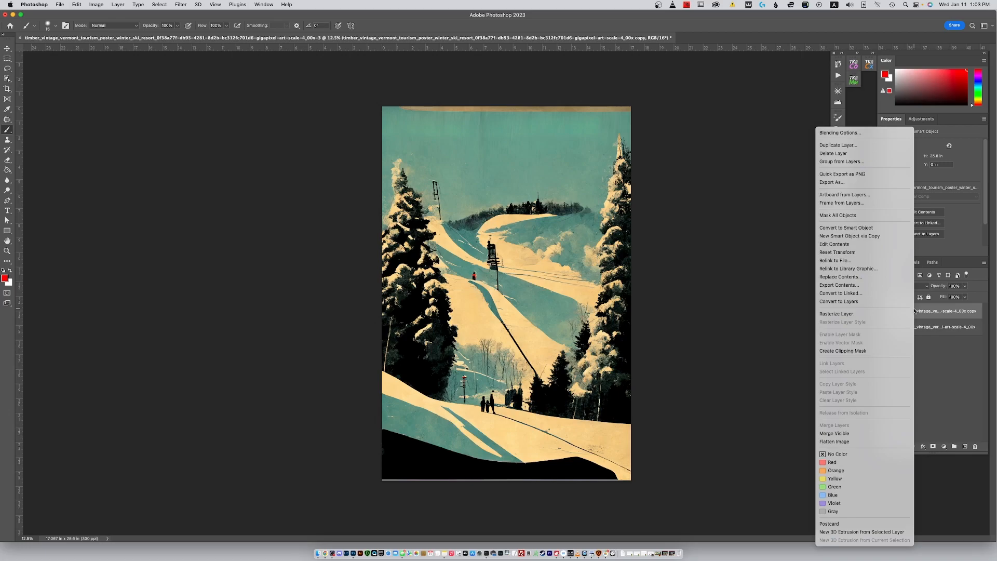
click(881, 316)
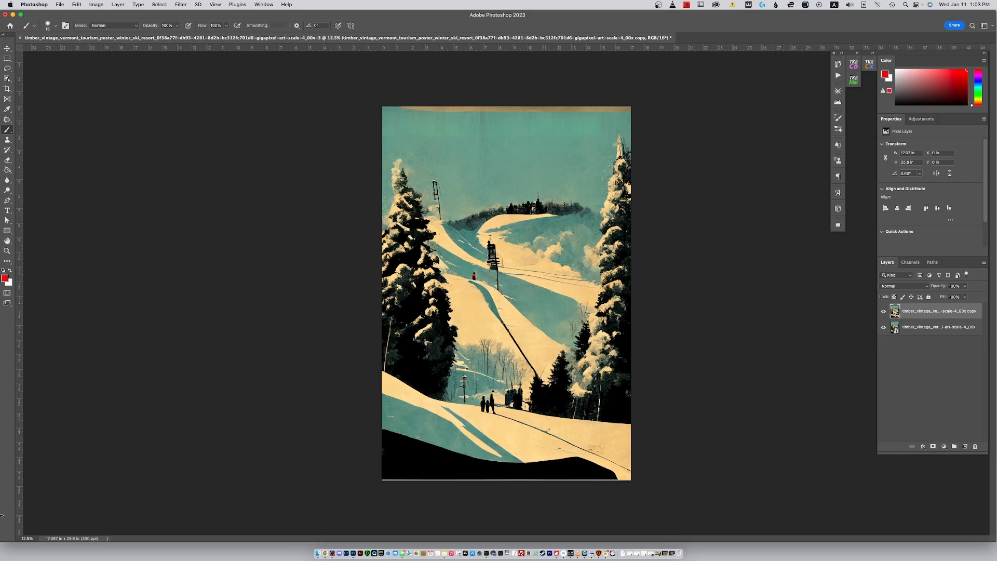
Step: Inspect the poster's detail around the red skier and lift tower at 100% zoom, and return to the full view
click(29, 537)
text(10012)
key(Return)
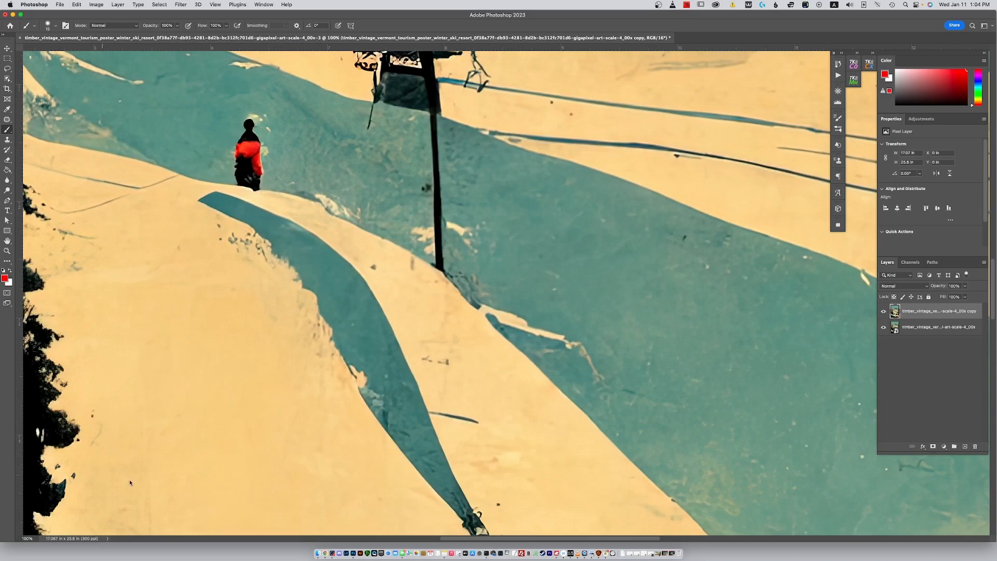
click(377, 429)
key(super+z)
key(super+0)
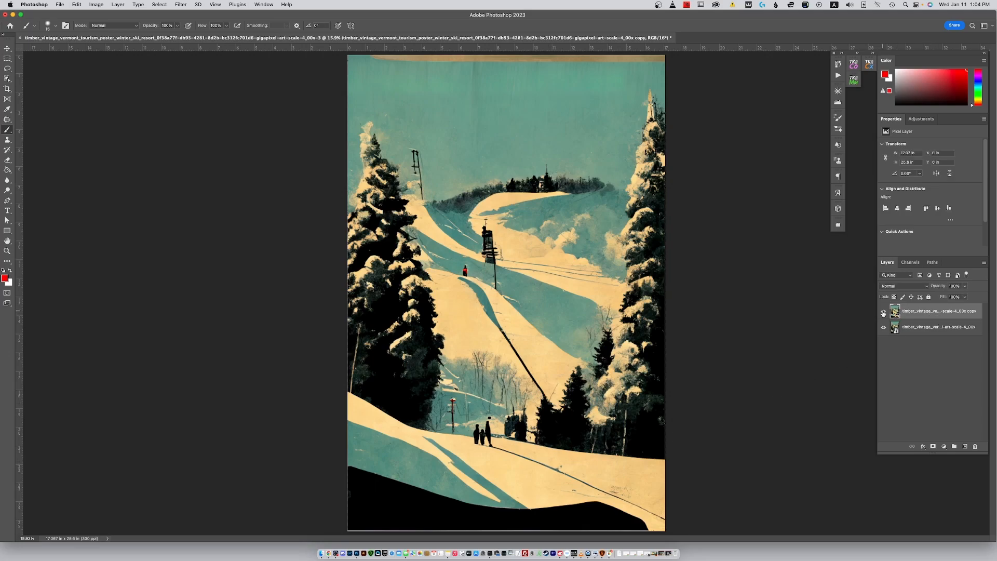
Step: Lock the original smart object layer completely and make the rasterized copy the active layer
click(914, 327)
click(929, 297)
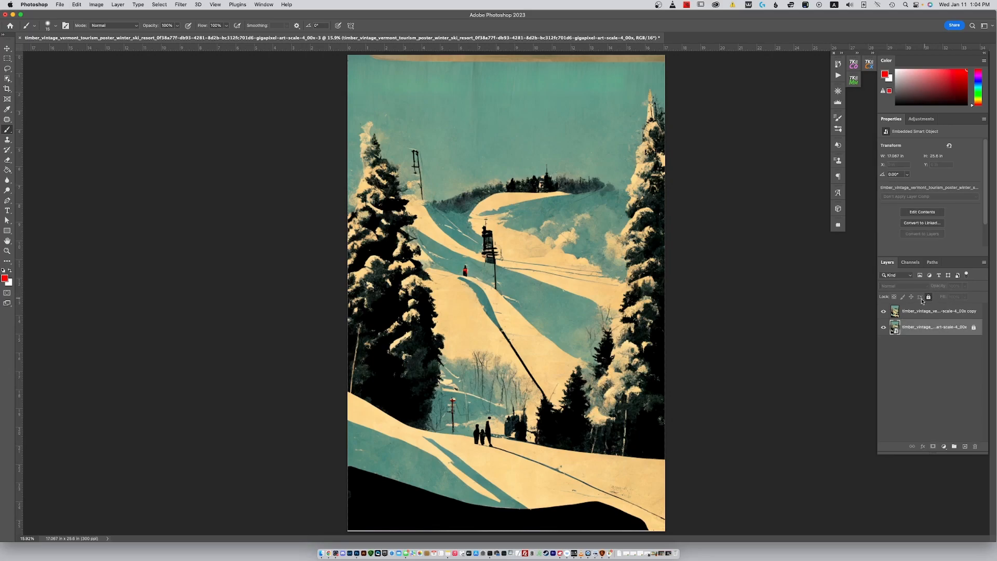
click(891, 312)
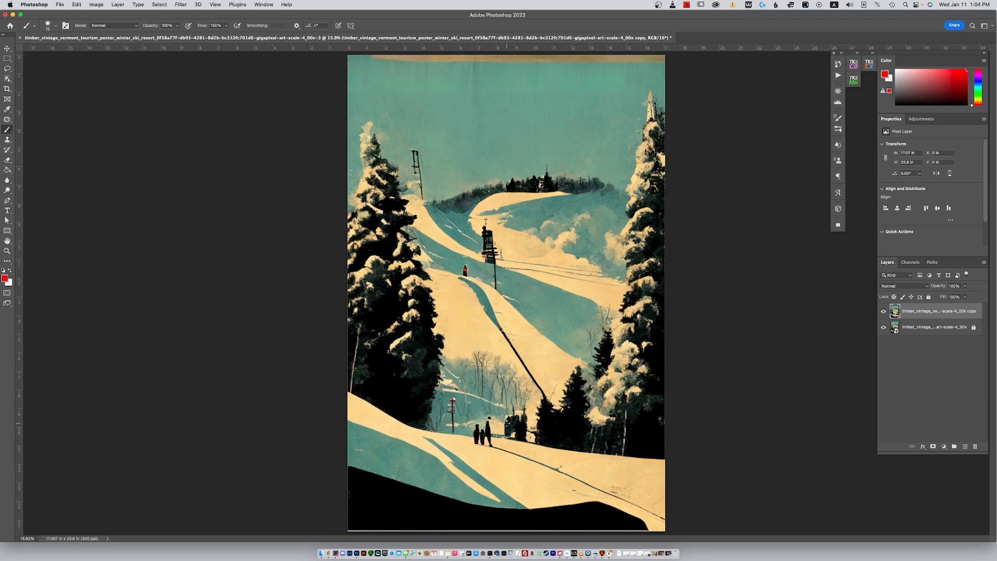
Step: Lasso the black foreground area along the poster's bottom edge and replace it with a Content-Aware fill at 100% opacity
click(7, 69)
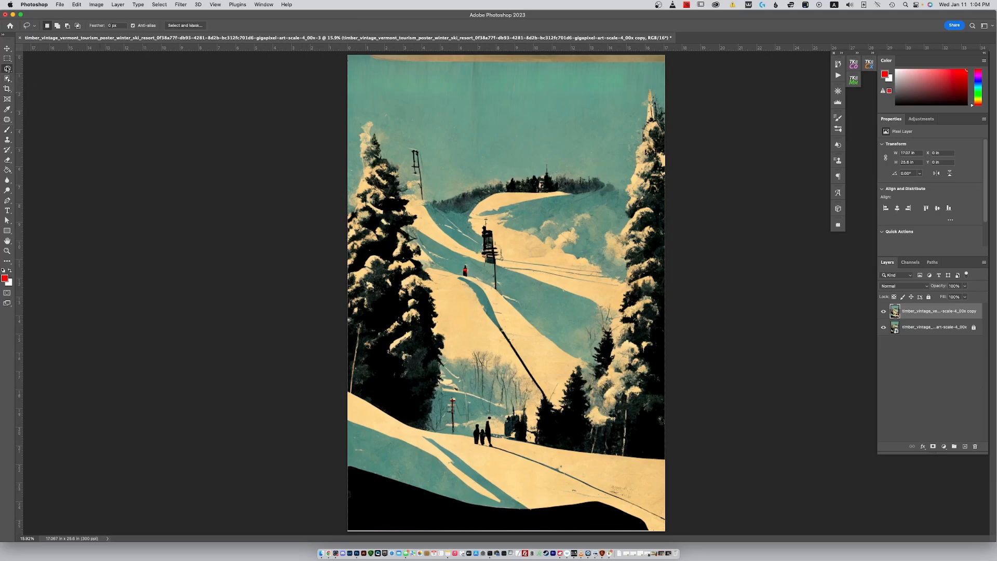
mouse_move(346, 461)
mouse_down()
mouse_move(350, 536)
mouse_move(510, 549)
mouse_move(680, 538)
mouse_move(601, 498)
mouse_move(468, 500)
mouse_move(392, 472)
mouse_up()
key(shift+BackSpace)
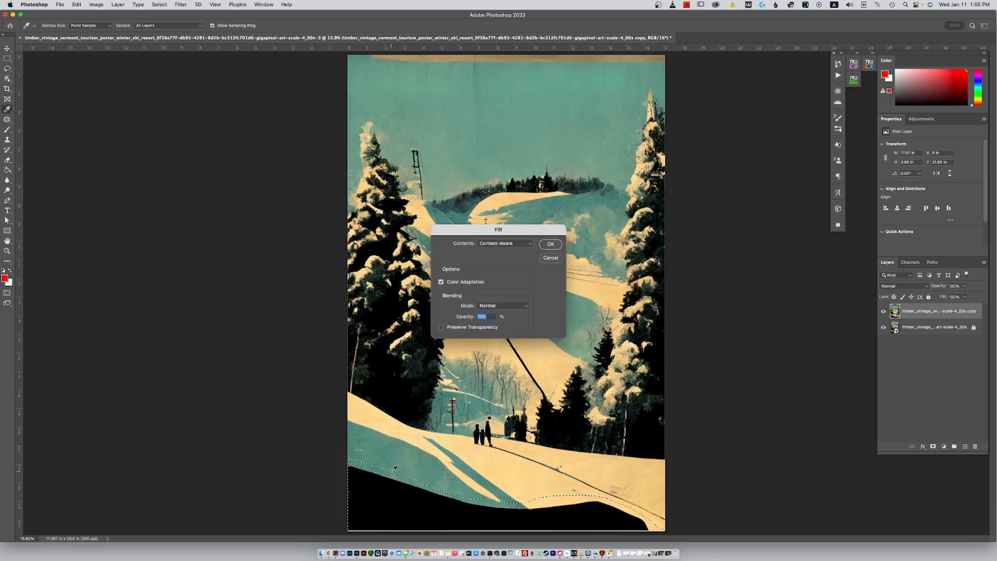
click(551, 247)
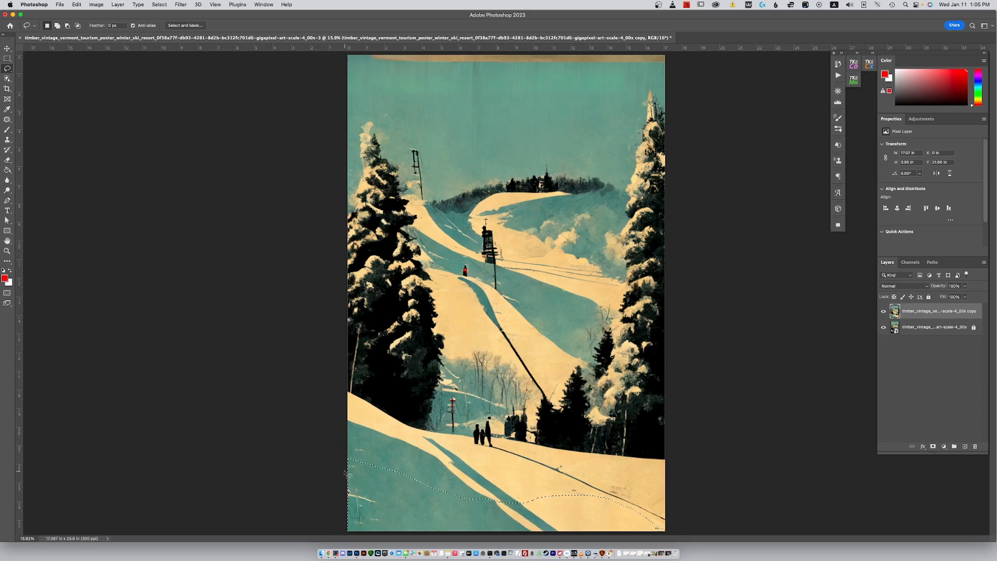
Step: Lasso the stray light streaks in the teal snow at the poster's lower-left edge and remove them with a Content-Aware fill
mouse_move(343, 437)
mouse_down()
mouse_move(370, 453)
mouse_move(366, 470)
mouse_move(388, 504)
mouse_move(370, 533)
mouse_move(327, 532)
mouse_up()
key(shift)
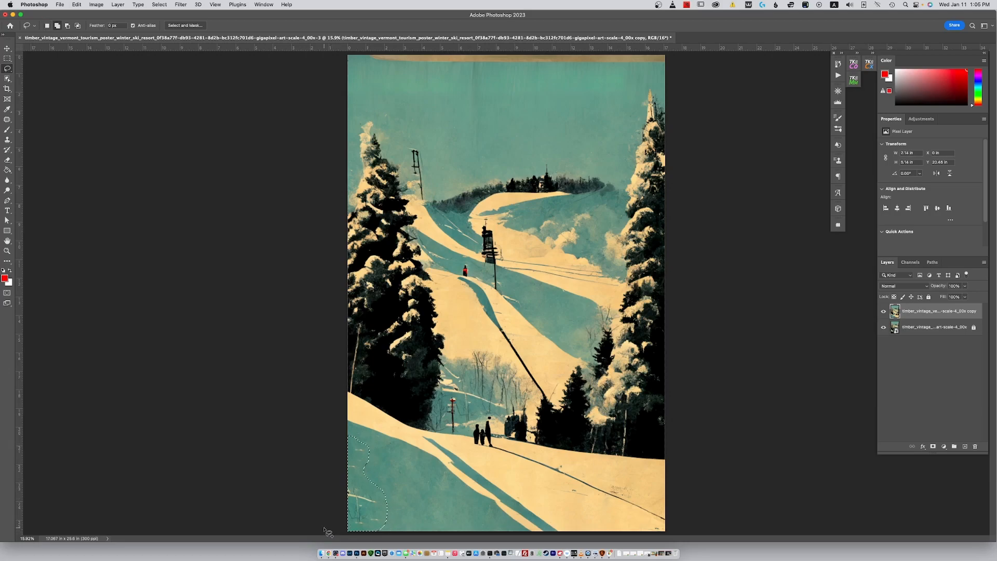
key(shift+BackSpace)
key(Return)
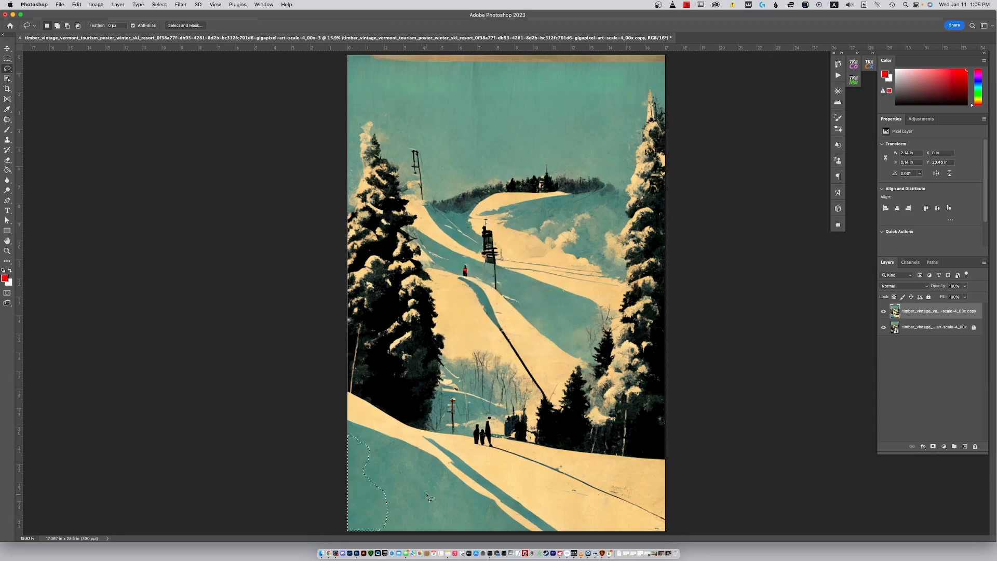
Step: Lasso the long teal shadow strip running diagonally across the foreground snow and remove it with a Content-Aware fill
mouse_move(416, 435)
mouse_down()
mouse_move(478, 461)
mouse_move(573, 541)
mouse_move(535, 545)
mouse_up()
key(shift)
mouse_move(450, 460)
mouse_down()
mouse_move(477, 484)
mouse_move(457, 461)
mouse_up()
key(shift+BackSpace)
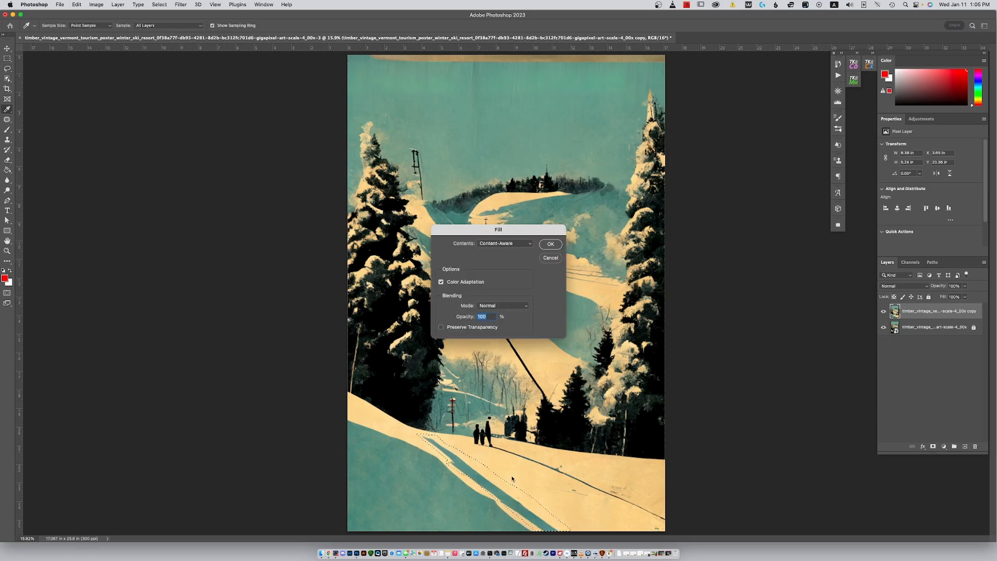
key(Return)
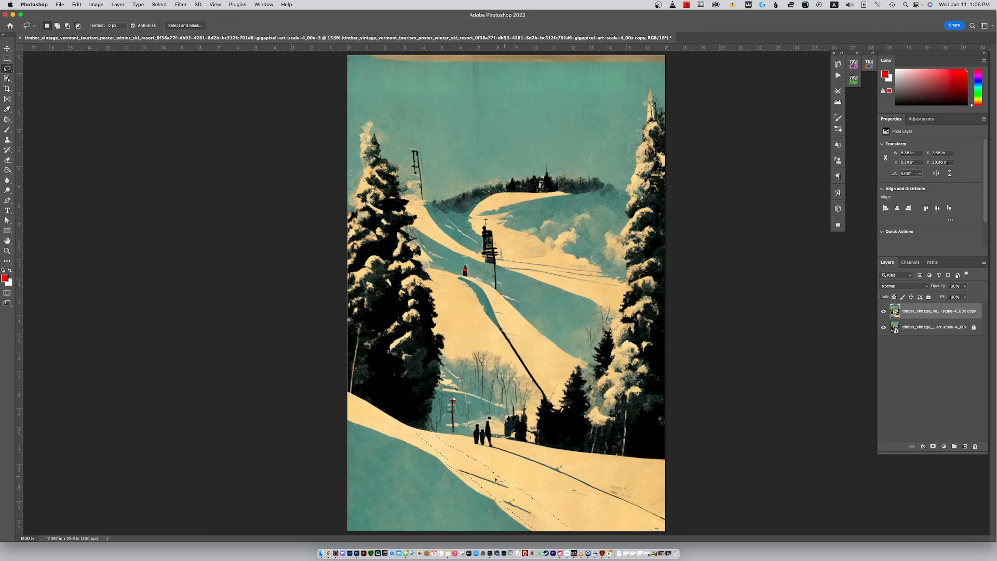
Step: Remove the two short dark streaks left in the cream foreground snow, lassoing each one and filling it Content-Aware
mouse_move(512, 478)
mouse_down()
mouse_move(455, 465)
mouse_move(510, 486)
mouse_up()
key(shift+BackSpace)
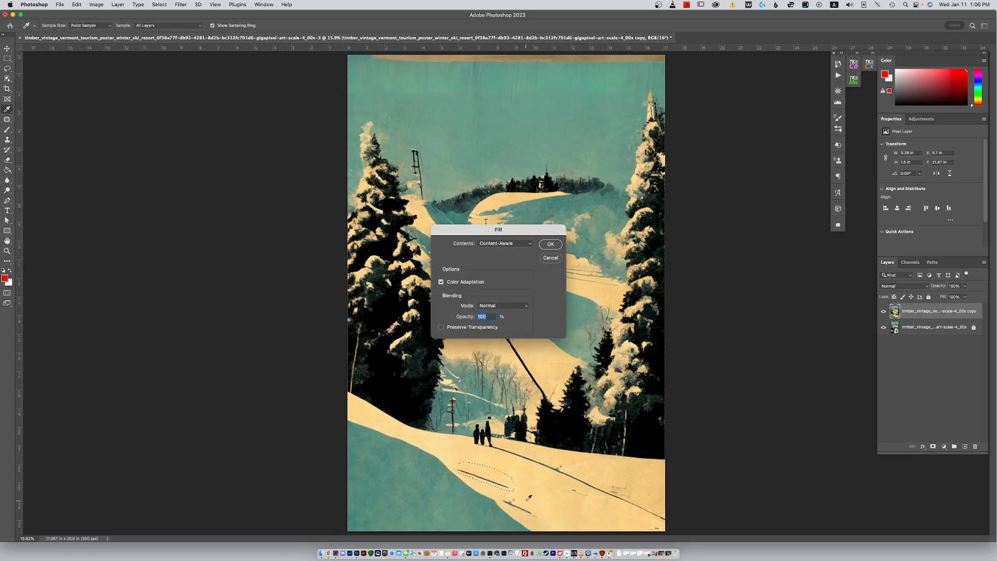
key(Return)
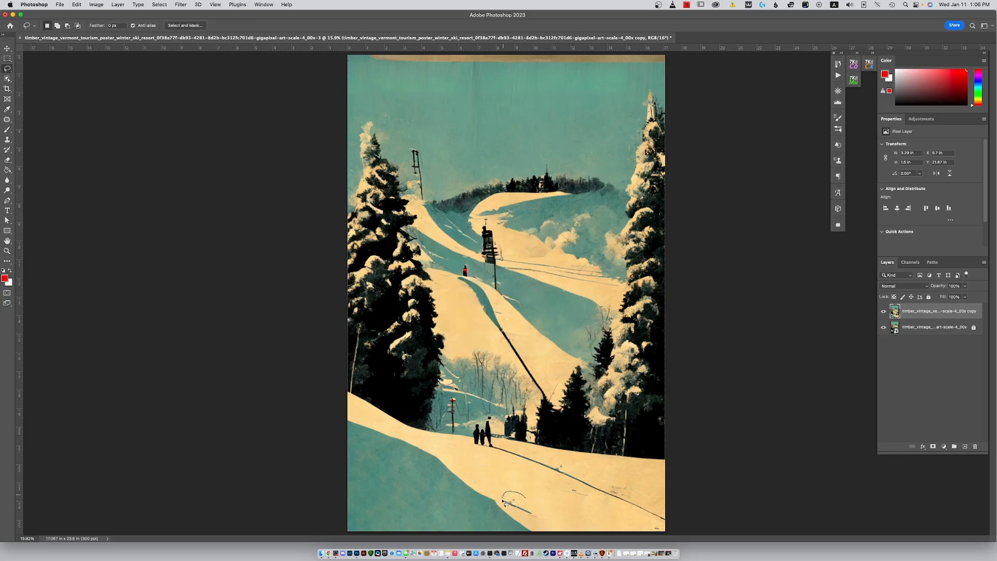
drag(534, 502, 526, 497)
key(shift+BackSpace)
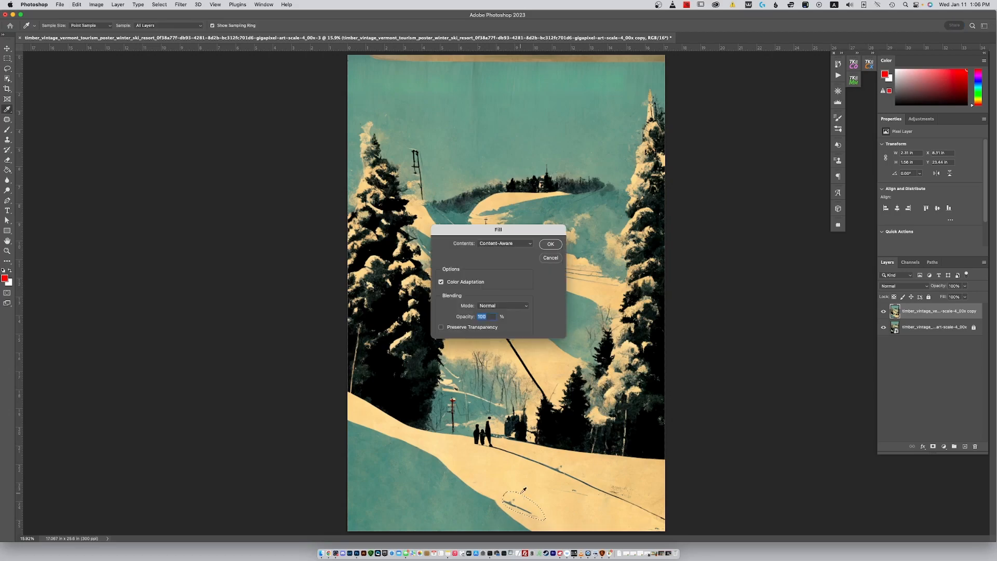
key(Return)
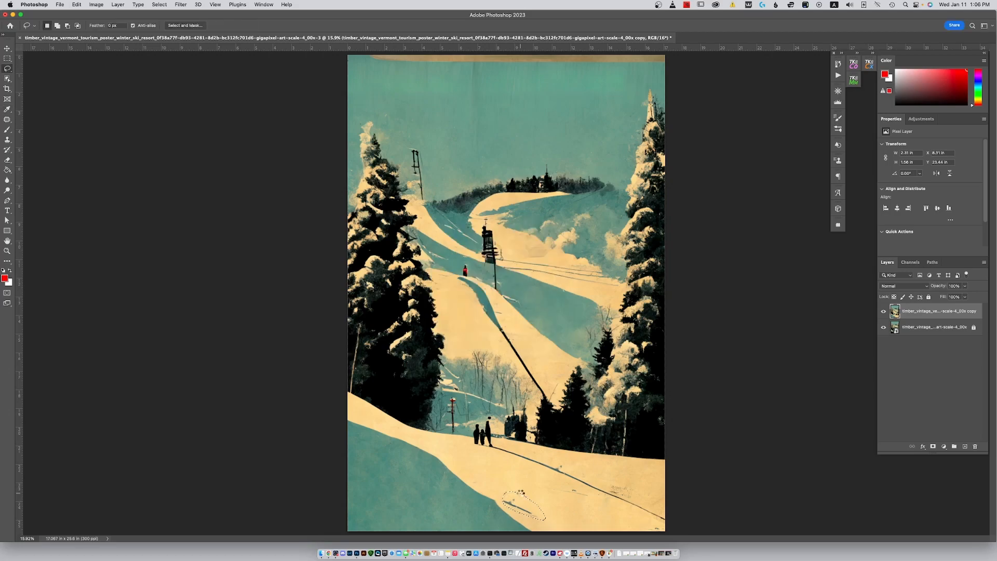
Step: Clear the selection and paint out the small specks and marks in the lower-right snow with the Spot Healing Brush
click(7, 120)
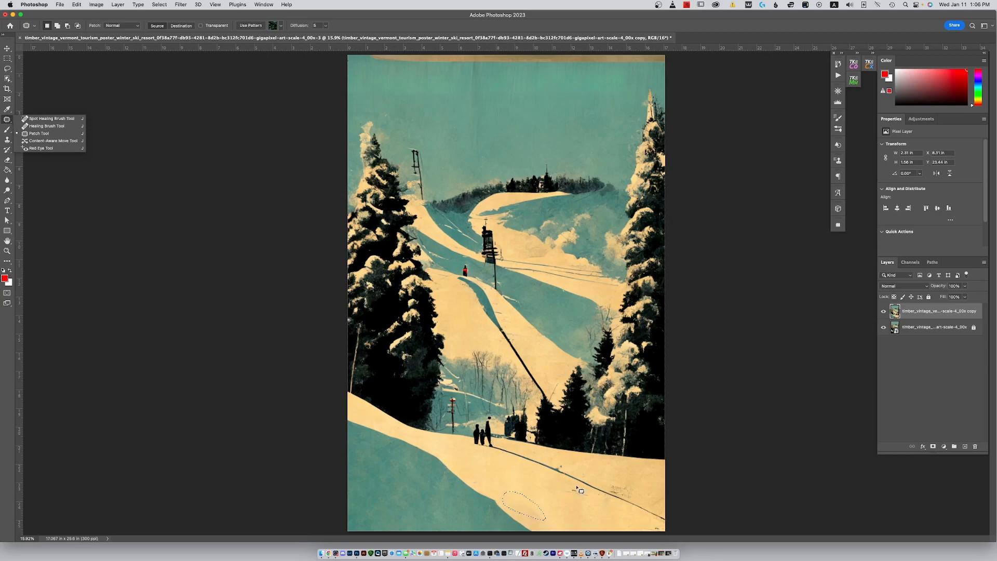
click(37, 119)
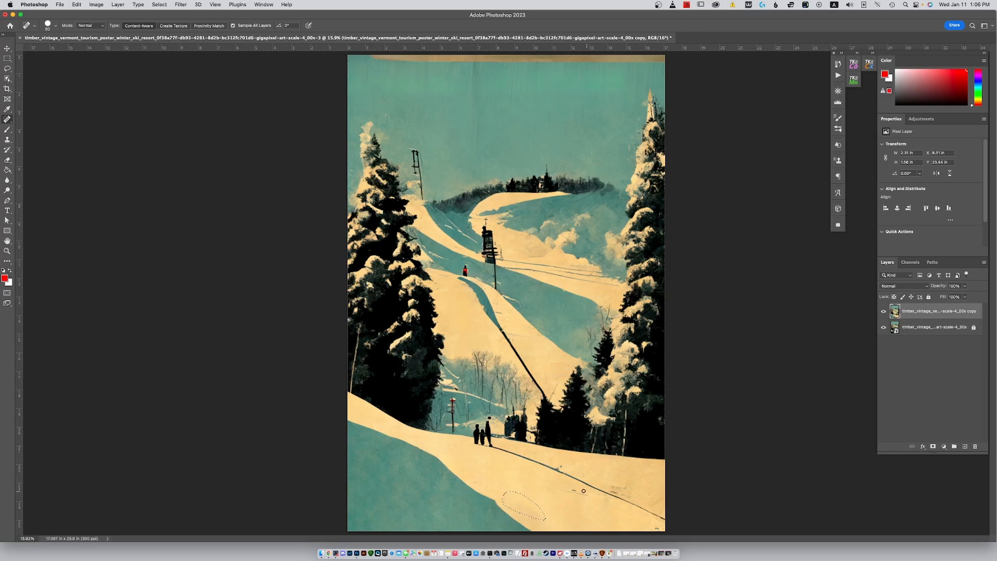
key(super+d)
drag(561, 491, 631, 489)
drag(609, 488, 641, 503)
drag(627, 495, 638, 494)
Step: Select the cream slope above the long diagonal shadow with the Magic Wand and try a Content-Aware fill on it
click(7, 69)
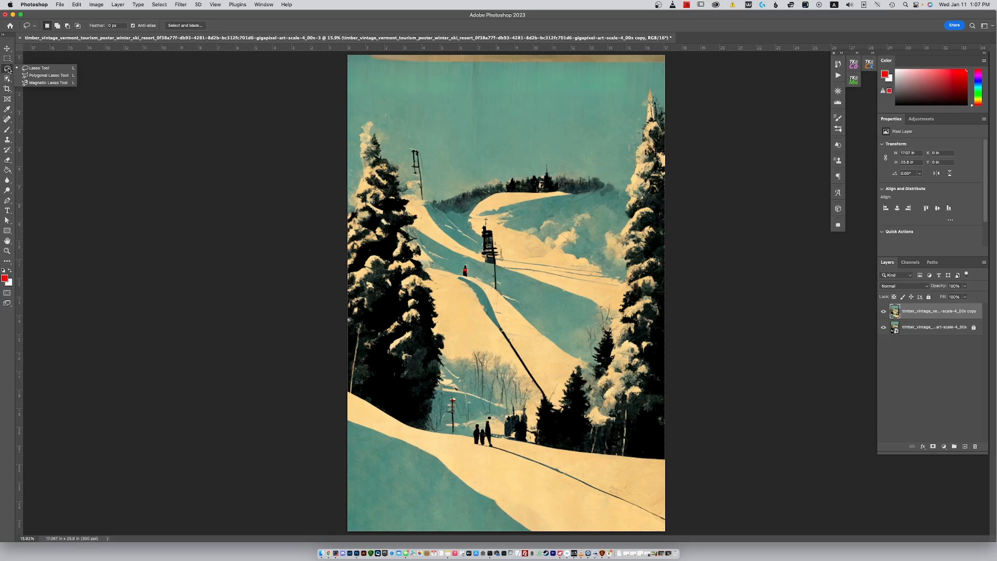
click(8, 79)
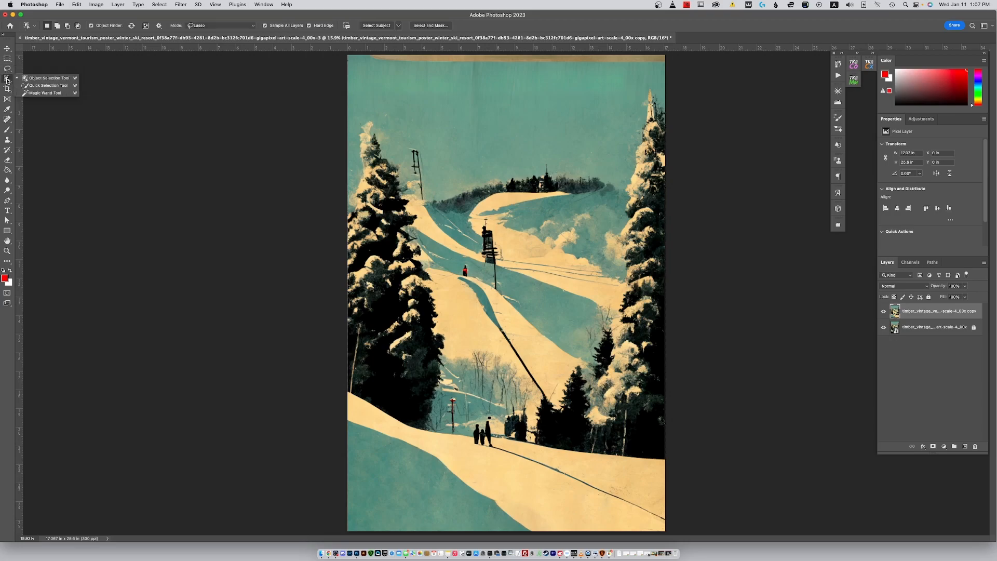
click(30, 93)
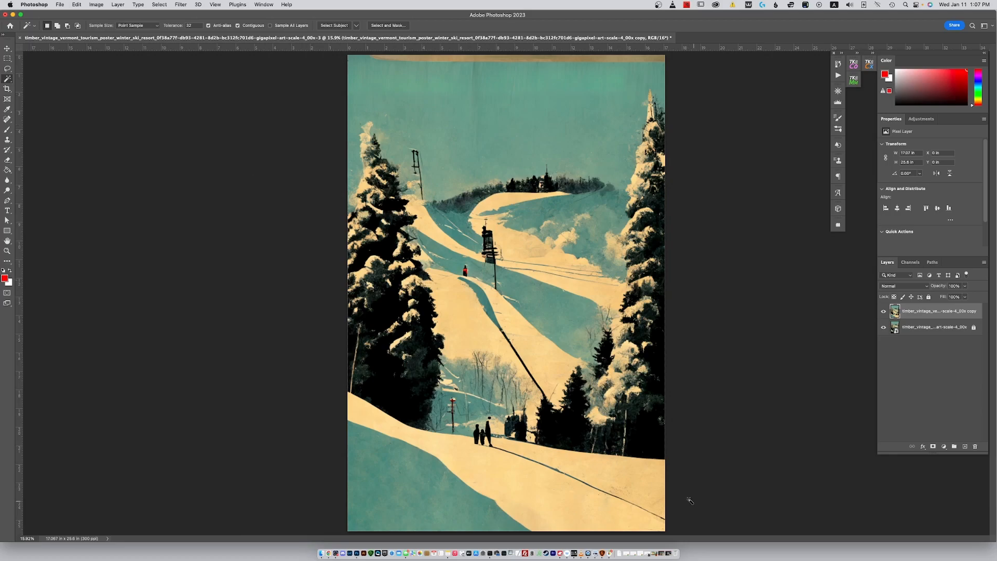
click(572, 462)
key(shift+BackSpace)
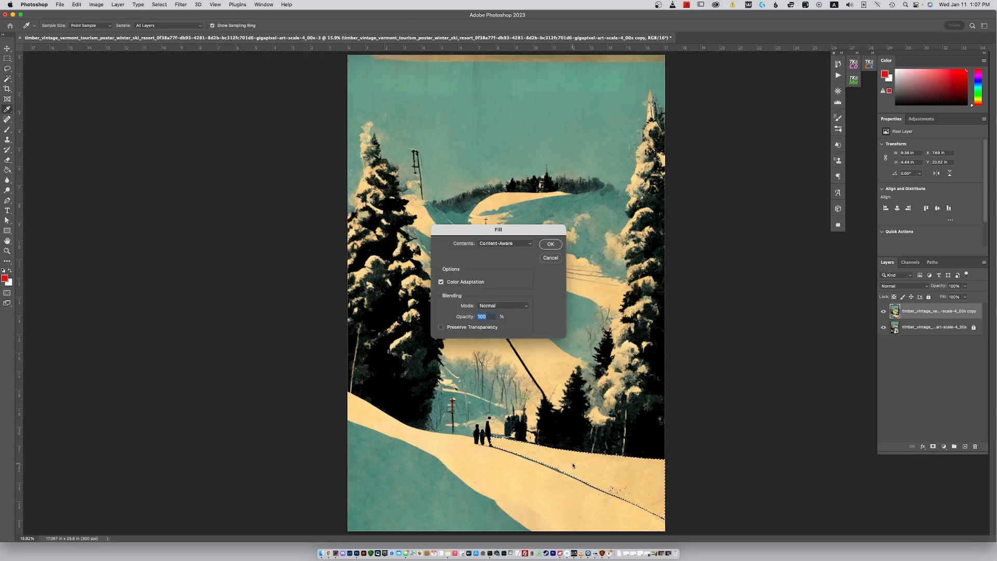
key(Return)
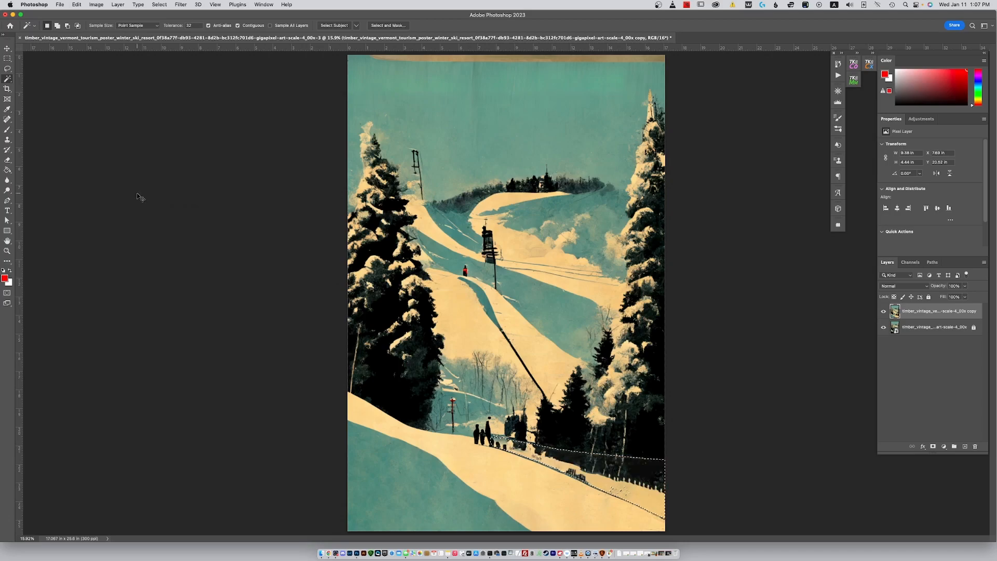
key(super+z)
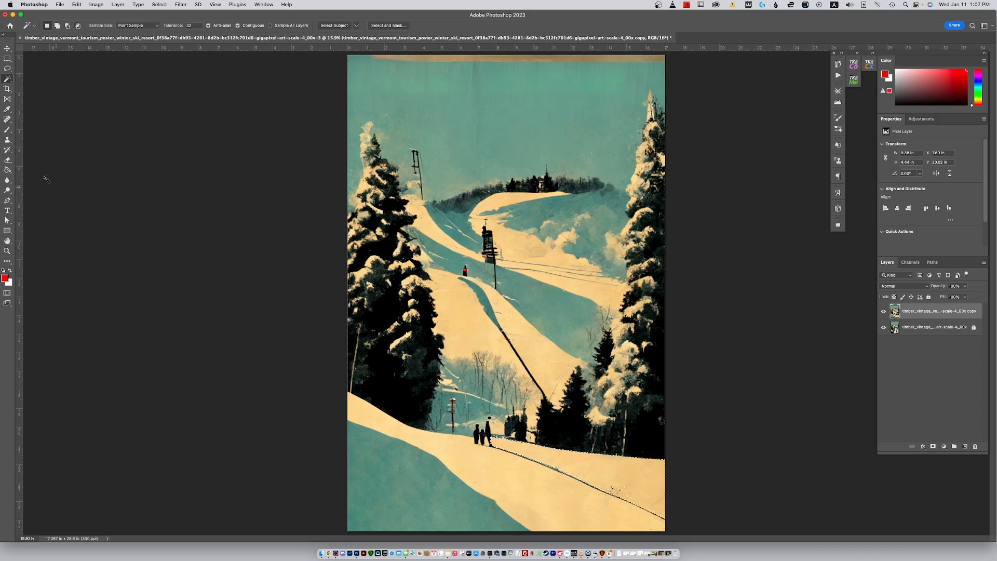
Step: Try to repair the selected slope with the Patch Tool, using the snow below the diagonal shadow as the source
click(7, 120)
right_click(7, 121)
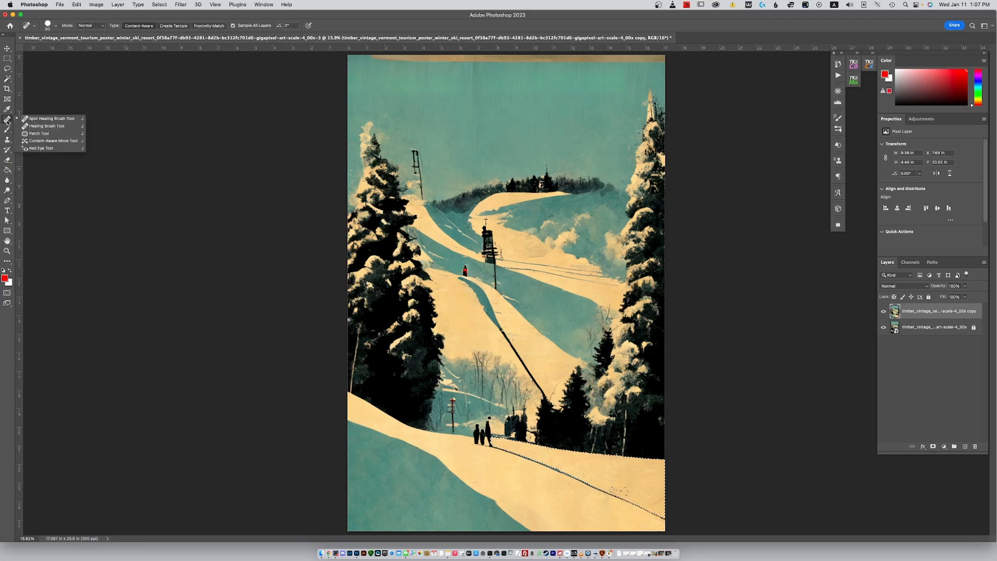
click(34, 134)
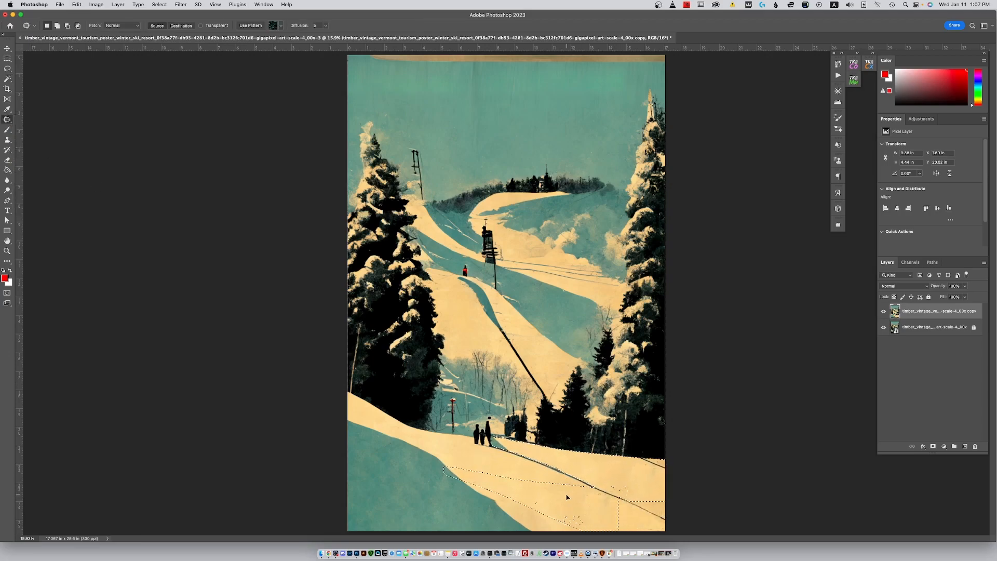
drag(517, 462, 565, 486)
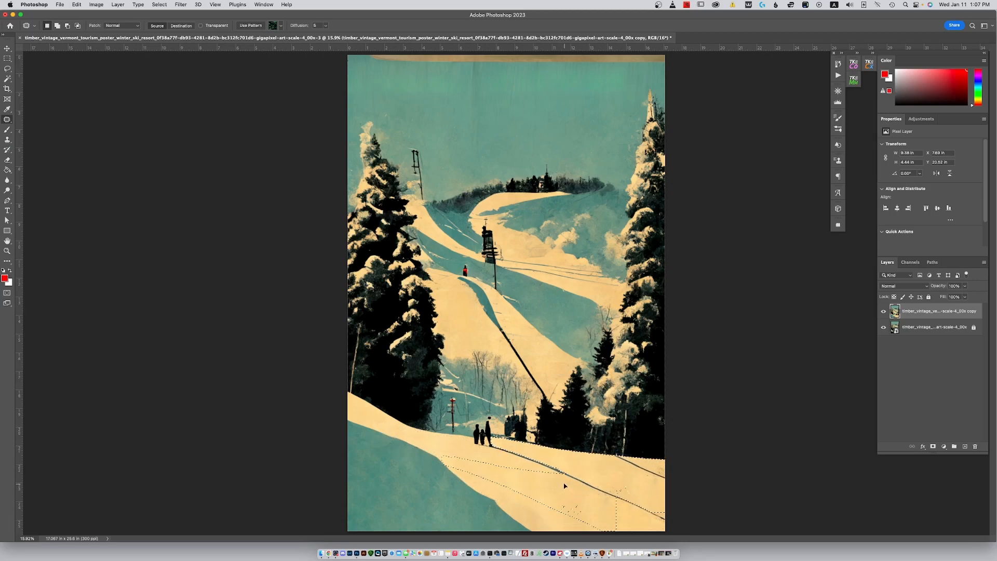
drag(515, 462, 519, 458)
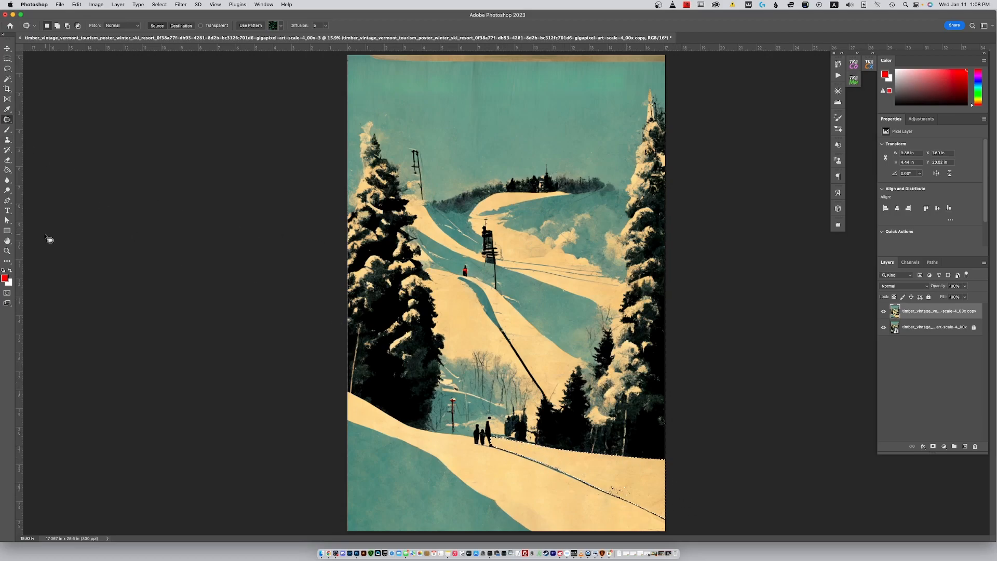
Step: Try to clone clean snow over the marks in the selected slope with a 700 px Clone Stamp brush, and clear the selection
click(7, 140)
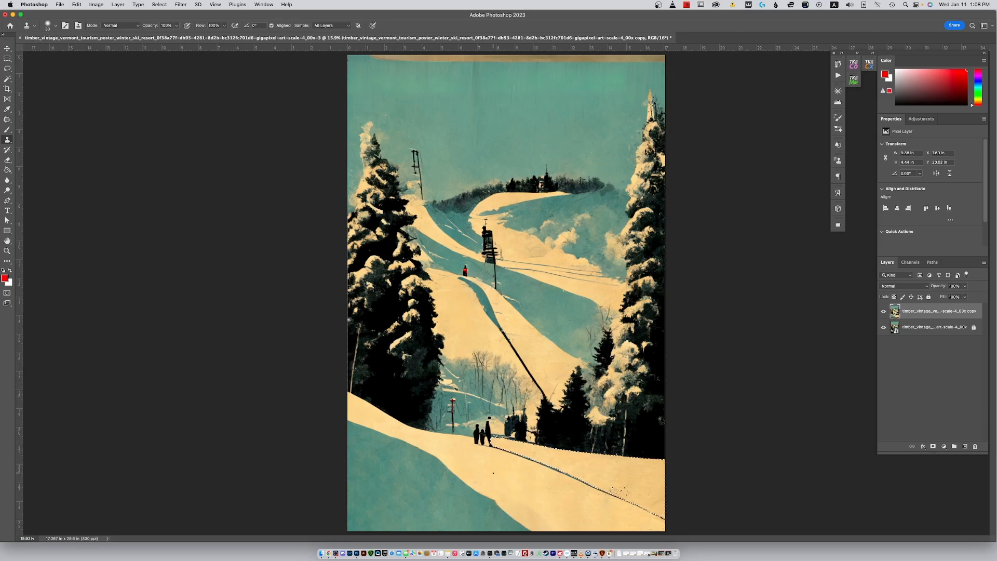
key(bracketright)
key(bracketright)
key(bracketright)
key(bracketright)
key(bracketright)
key(bracketright)
key(bracketright)
key(bracketright)
key(bracketright)
key(bracketright)
key(bracketright)
key(bracketright)
key(bracketright)
key(bracketright)
key(bracketright)
key(bracketright)
key(bracketright)
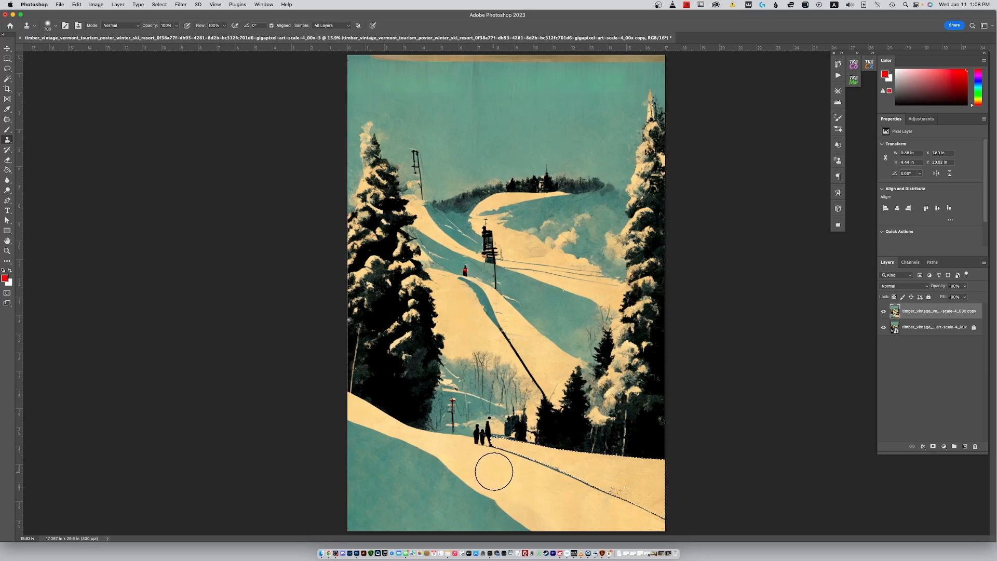
drag(500, 448, 651, 498)
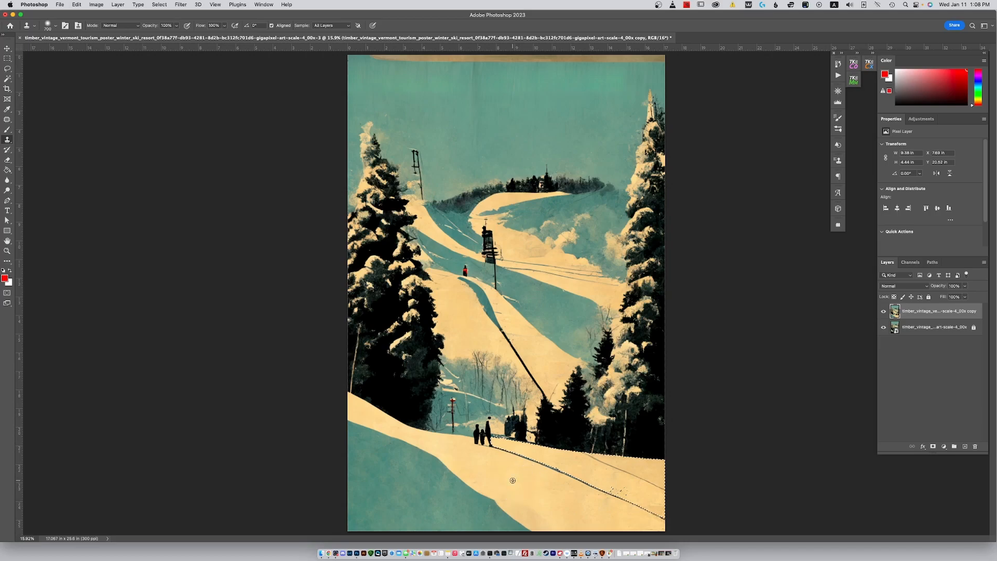
drag(595, 459, 654, 475)
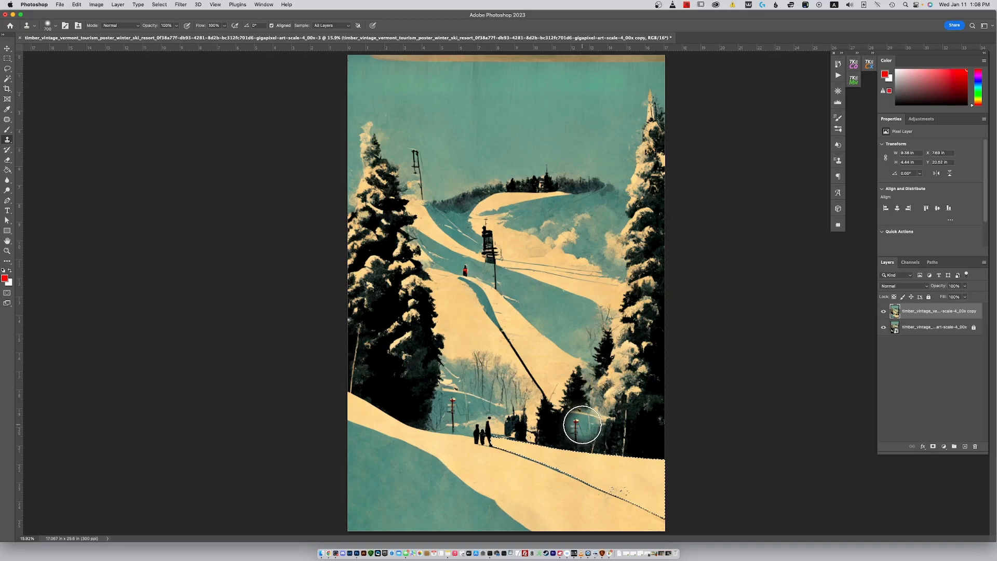
key(super+d)
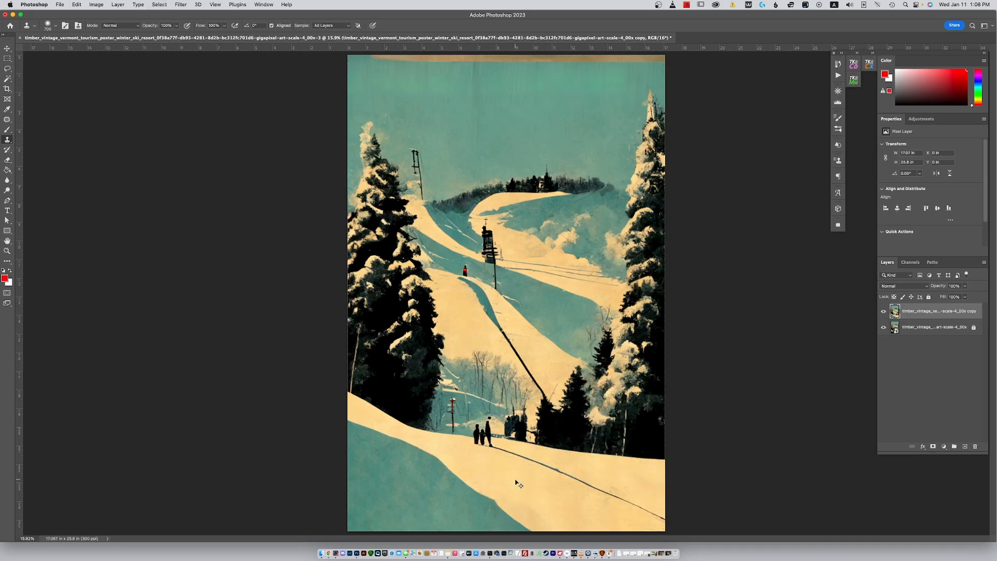
Step: Reduce the Clone Stamp brush size for retouching small areas of the lower-right foreground snow
key(super+equal)
key(super+equal)
key(super+equal)
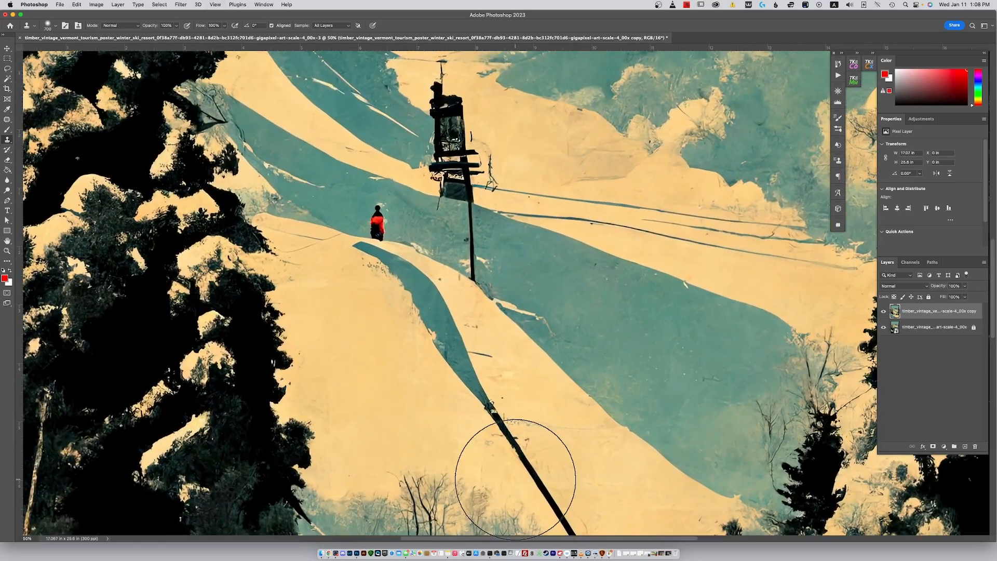
mouse_move(515, 428)
mouse_down()
mouse_move(376, 176)
mouse_move(355, 1)
mouse_up()
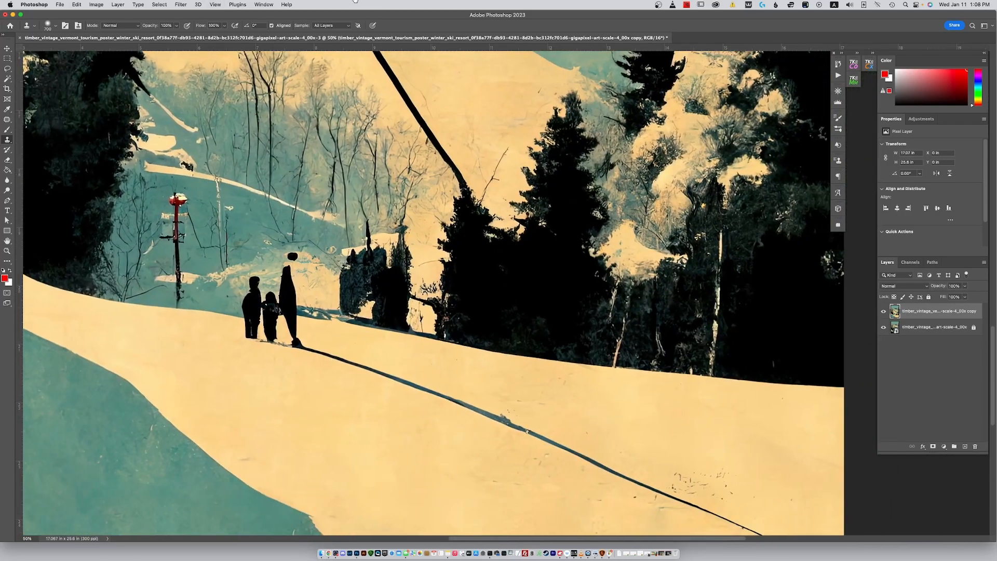
drag(548, 281, 367, 140)
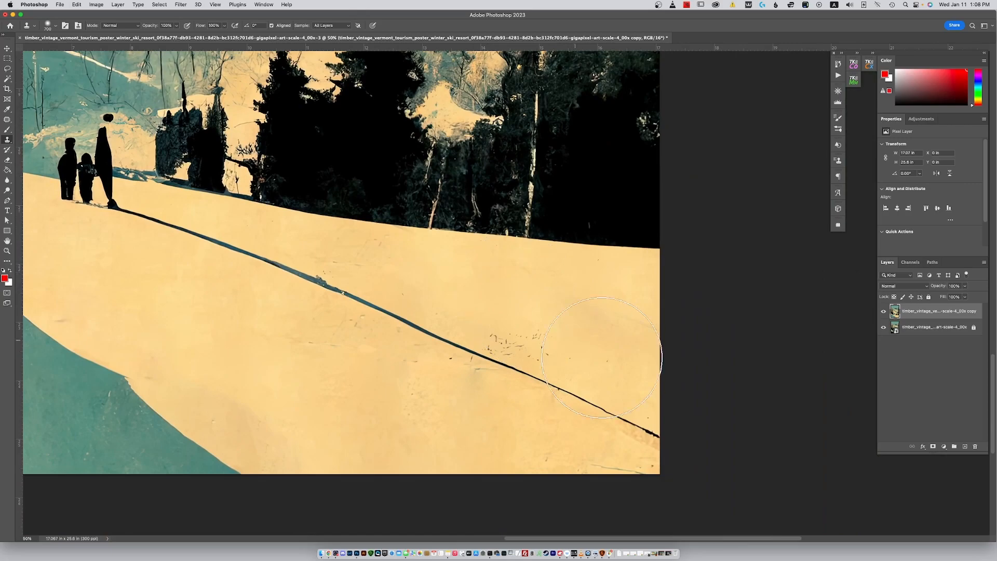
key(bracketleft)
key(bracketleft)
drag(565, 338, 556, 318)
key(bracketleft)
key(bracketleft)
key(bracketleft)
key(bracketleft)
key(bracketleft)
key(bracketleft)
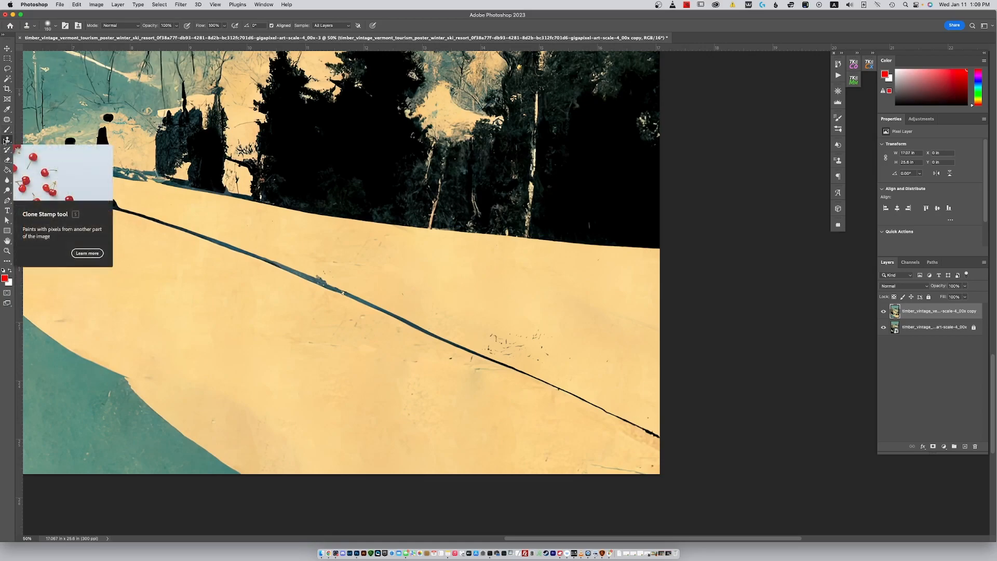
Step: Paint out the faint scratches in the snow between the diagonal shadow and the tree line with the Spot Healing Brush
click(7, 120)
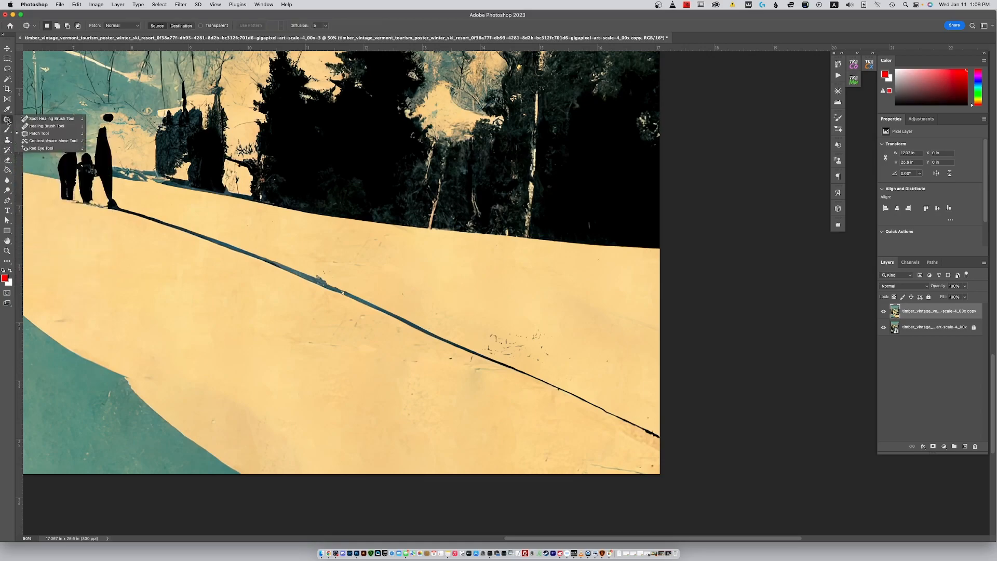
click(44, 119)
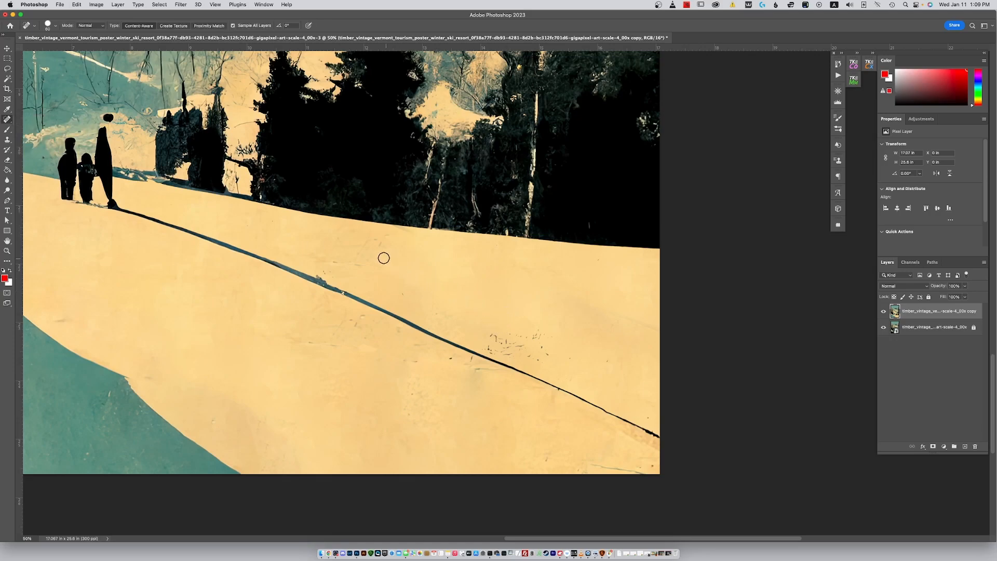
drag(335, 261, 376, 268)
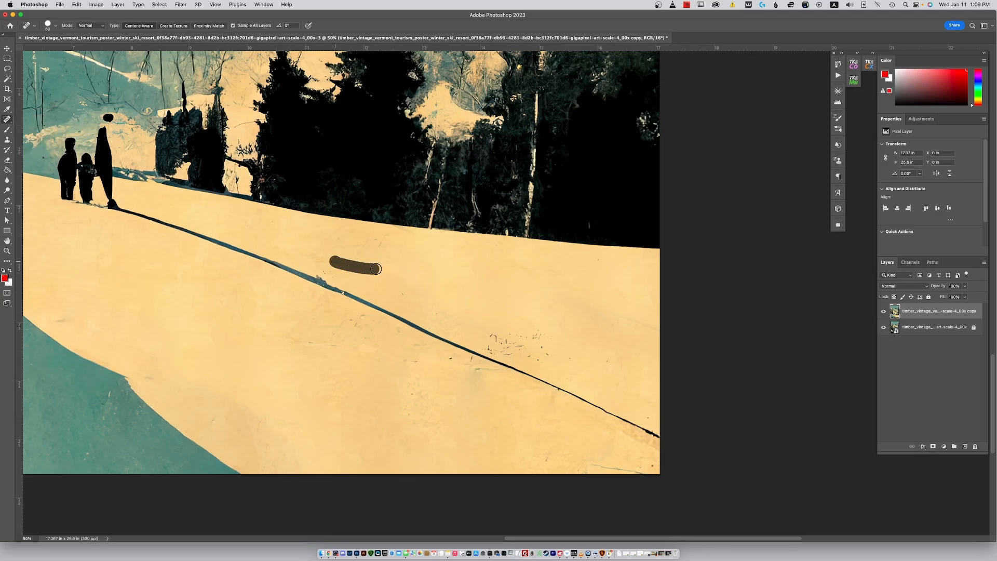
click(384, 236)
drag(328, 266, 422, 305)
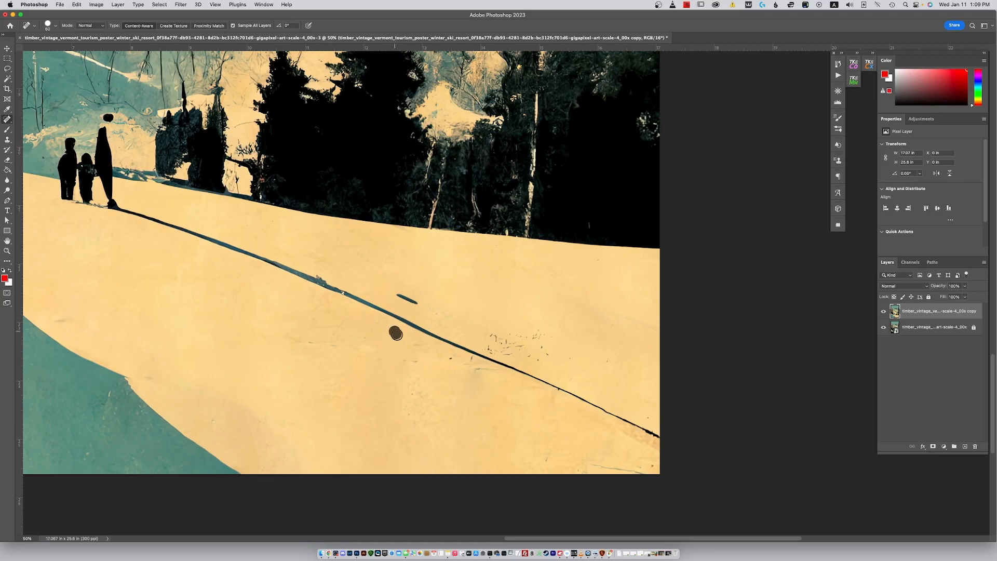
Step: Heal the small specks and scratches scattered through the cream snow below the diagonal shadow, down to the poster's lower-right corner
drag(407, 358, 421, 362)
drag(350, 343, 306, 341)
click(450, 358)
click(470, 360)
drag(480, 370, 493, 373)
click(487, 373)
drag(536, 401, 549, 417)
drag(593, 468, 657, 472)
drag(556, 460, 553, 466)
drag(574, 467, 592, 470)
Step: Heal the short dark smudge and the cluster of specks in the snow just above the diagonal shadow
drag(400, 294, 428, 309)
mouse_move(531, 332)
mouse_down()
mouse_move(505, 333)
mouse_move(524, 341)
mouse_move(495, 335)
mouse_move(505, 346)
mouse_move(496, 339)
mouse_move(652, 381)
mouse_up()
drag(484, 346, 555, 362)
Step: Clone clean snow over the rough bump on the diagonal shadow's upper edge with a smaller Clone Stamp brush, undoing the bad stroke
click(8, 140)
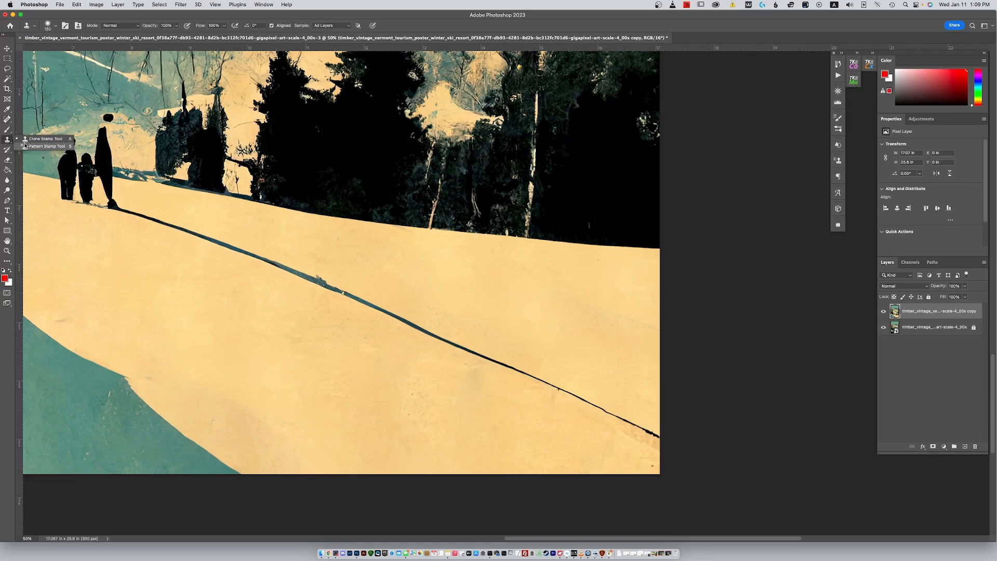
click(44, 139)
alt+click(294, 309)
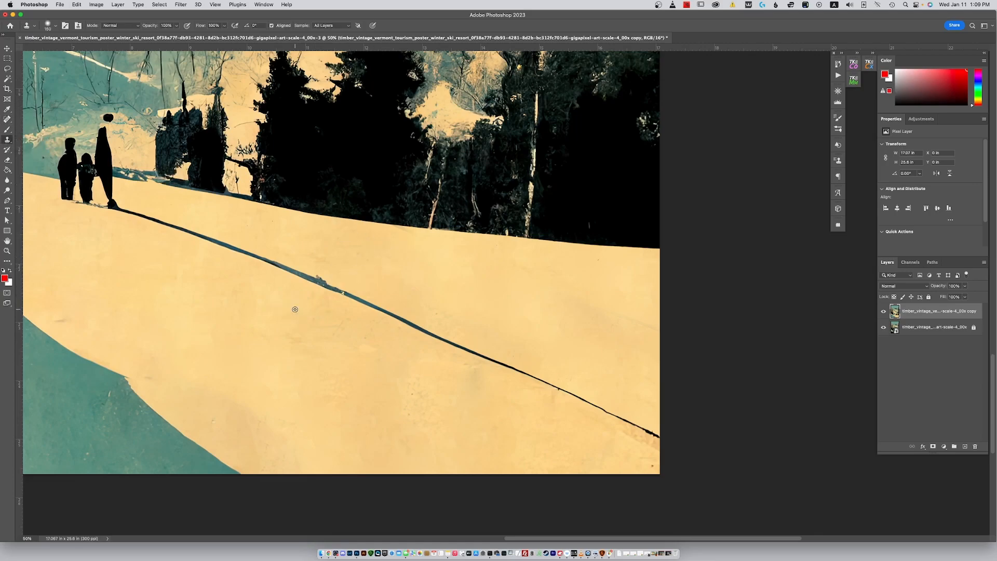
drag(318, 278, 319, 280)
alt+click(293, 271)
key(bracketleft)
key(bracketleft)
key(bracketleft)
key(bracketleft)
key(bracketleft)
key(bracketleft)
key(super+z)
Step: Remove the detached black spot above the tallest figure with the Spot Healing Brush and check the whole foreground
drag(193, 198, 434, 286)
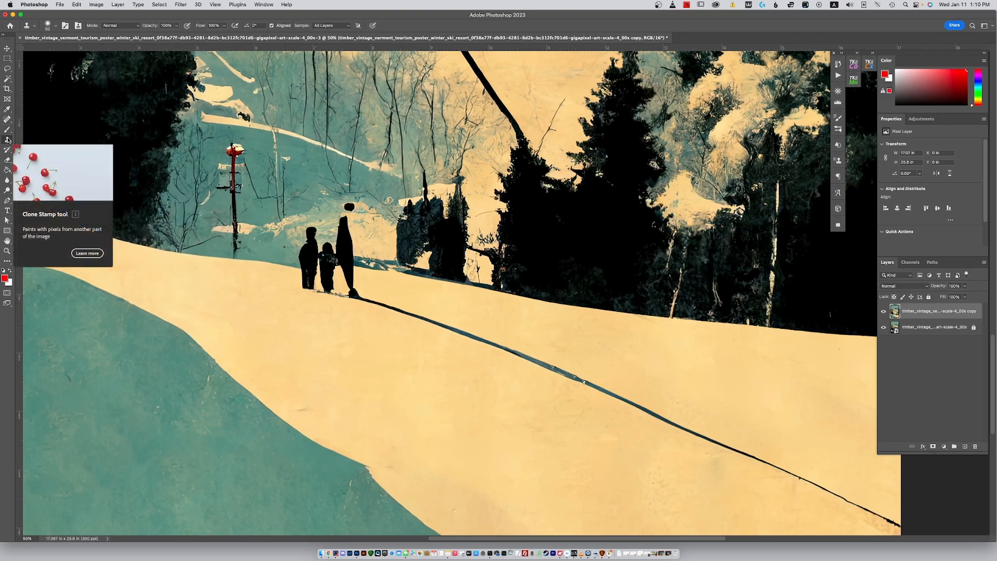
click(7, 119)
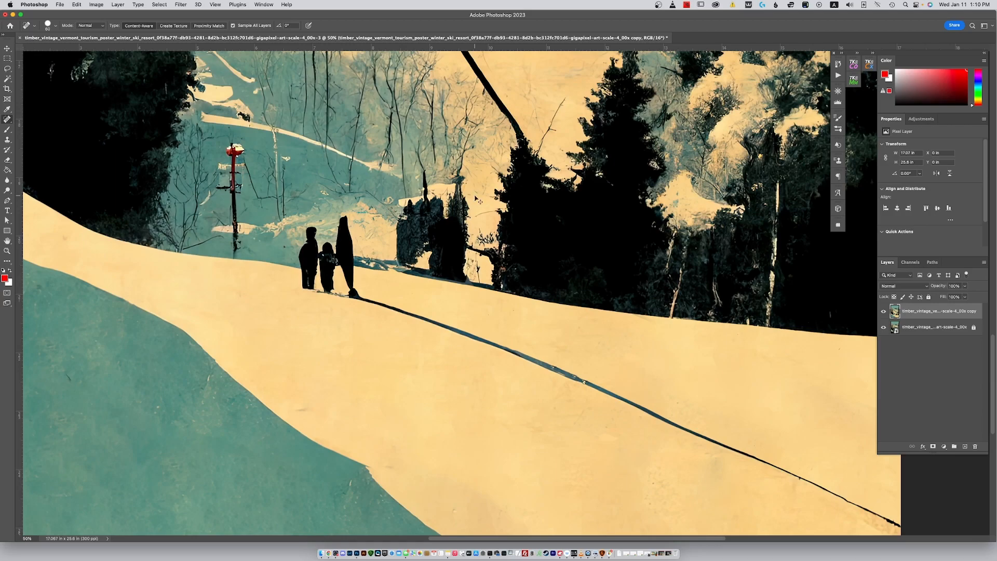
key(super+minus)
key(super+minus)
key(super+minus)
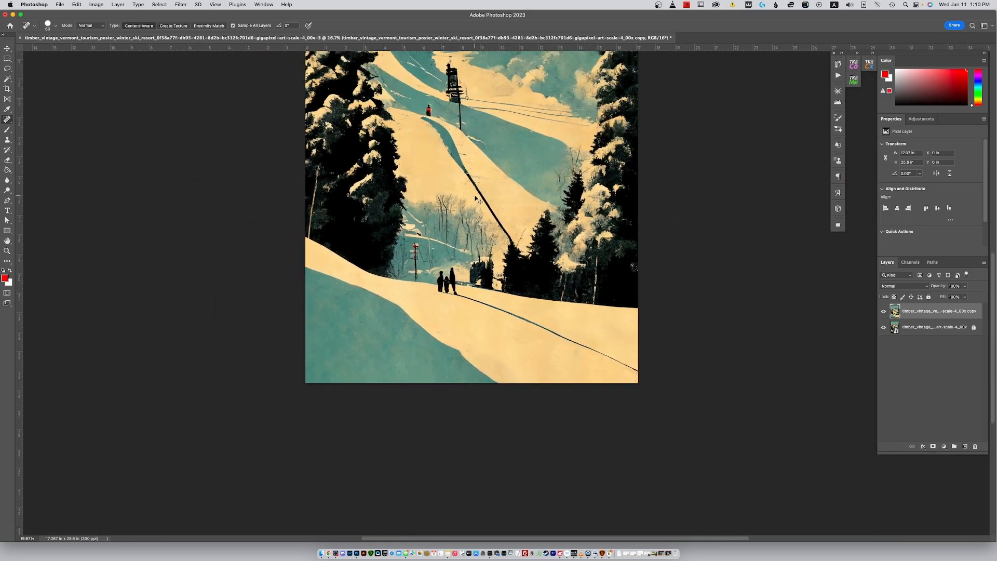
key(super+plus)
key(super+plus)
key(super+plus)
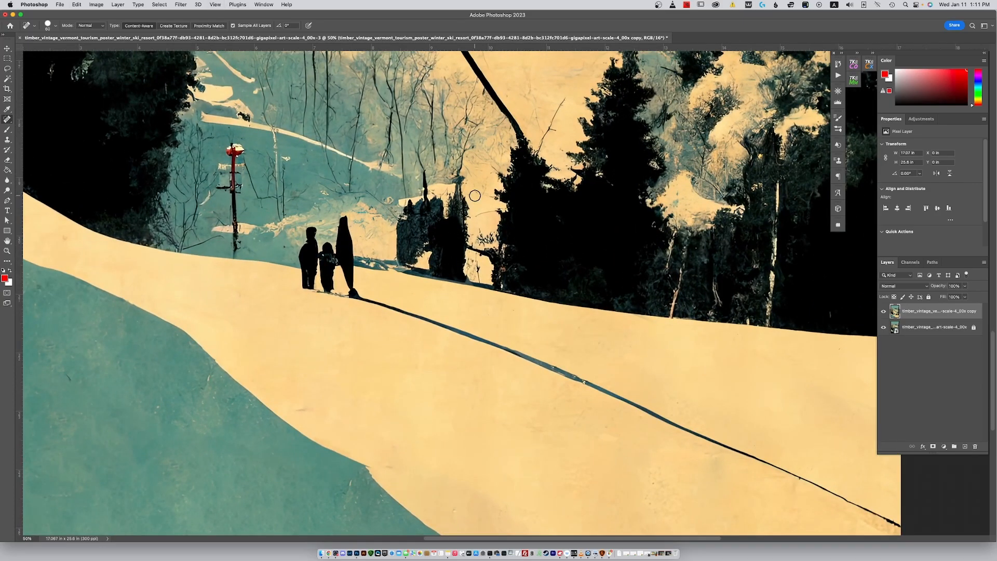
Step: Paint out the thin stray branches between the bare woods and the dark diagonal line with the Spot Healing Brush
drag(500, 155, 363, 340)
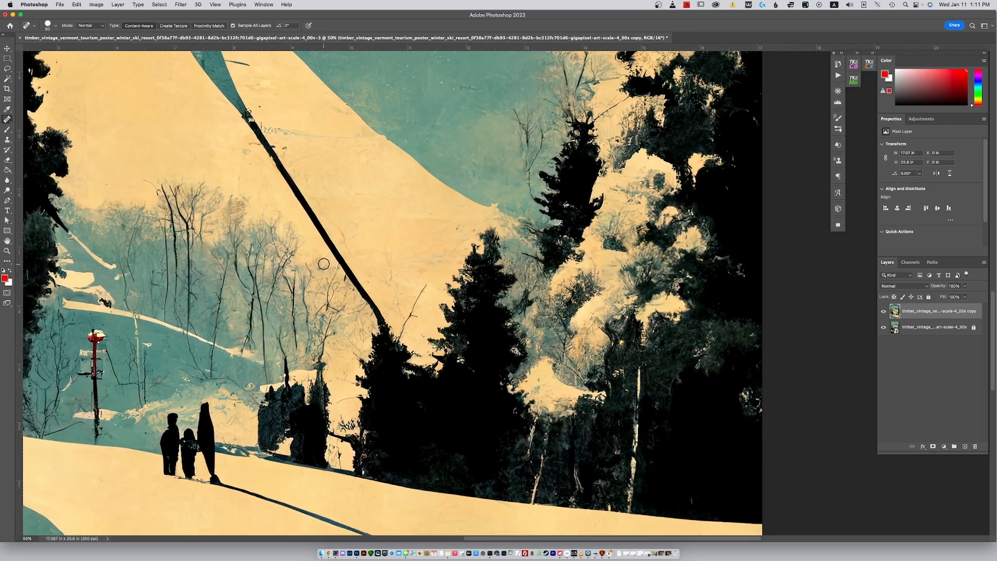
mouse_move(327, 209)
mouse_down()
mouse_move(356, 254)
mouse_move(321, 275)
mouse_move(317, 256)
mouse_move(323, 298)
mouse_up()
drag(328, 280, 328, 292)
drag(323, 273, 335, 286)
Step: Lasso the faint branches beside the lower end of the dark diagonal line and patch them with clean snow from the slope
click(8, 69)
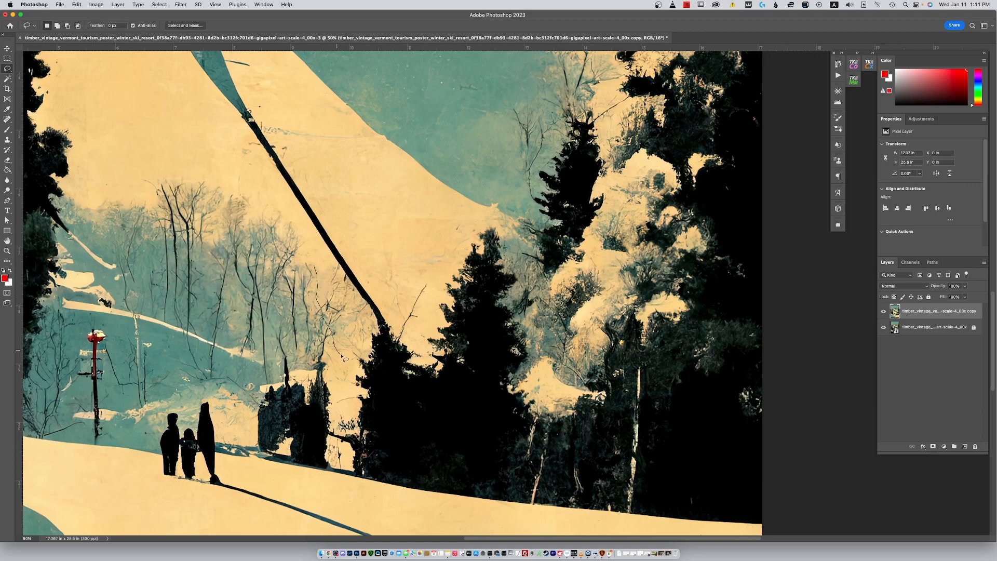
drag(358, 348, 367, 337)
drag(334, 274, 313, 265)
click(9, 120)
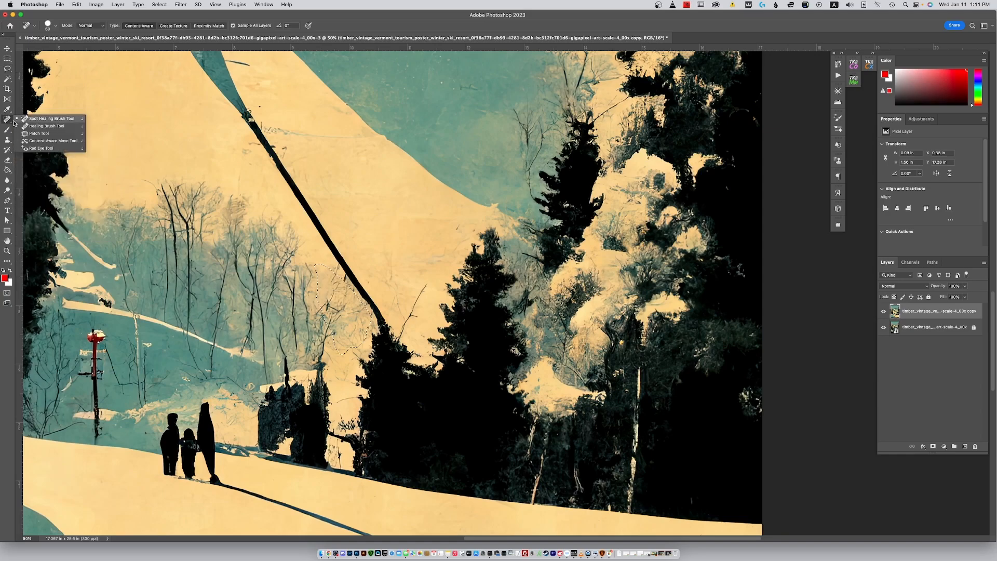
click(40, 135)
drag(349, 306, 385, 213)
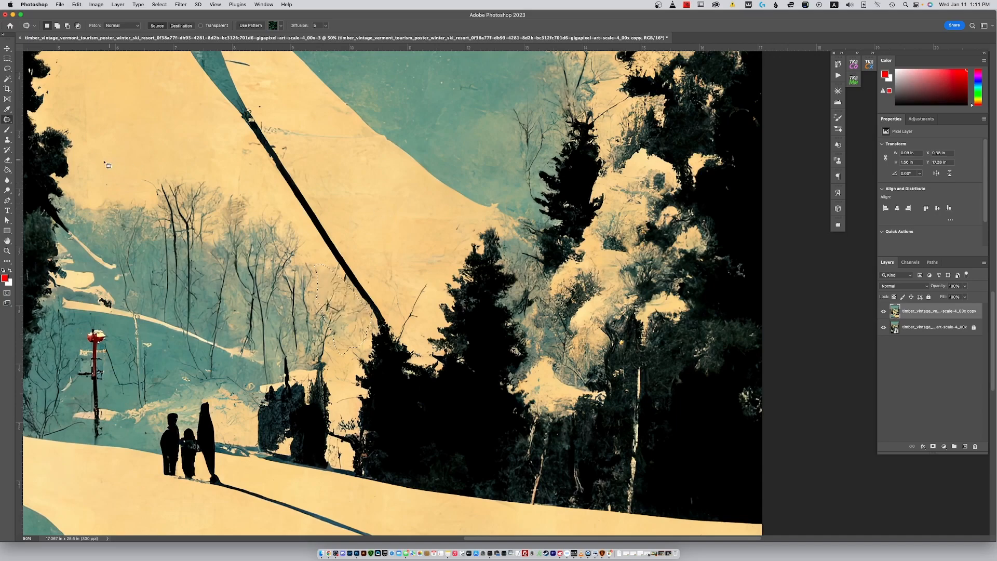
click(7, 139)
key(bracketright)
key(bracketright)
key(bracketright)
key(bracketright)
key(bracketright)
key(bracketright)
key(bracketright)
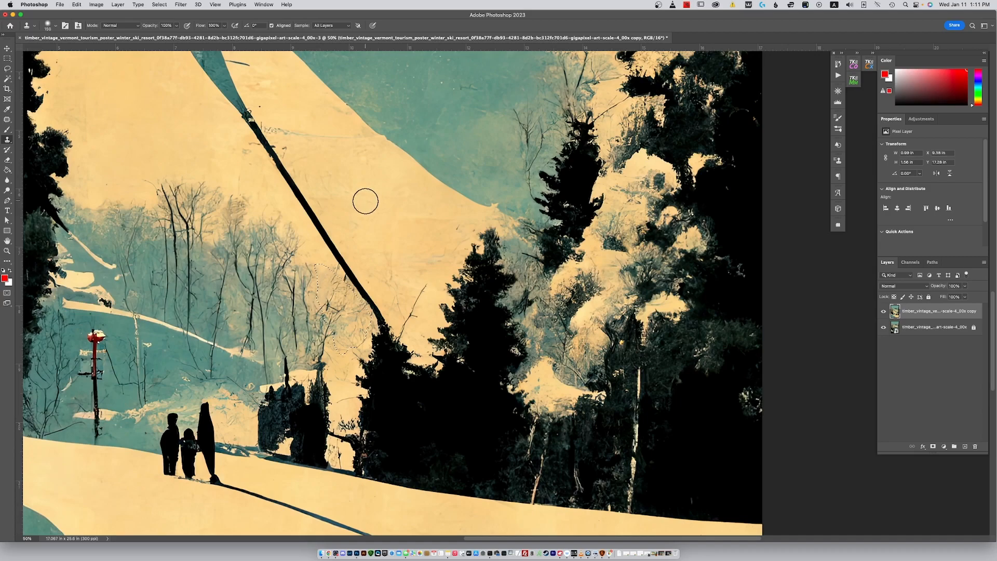
alt+click(366, 201)
drag(286, 184, 404, 288)
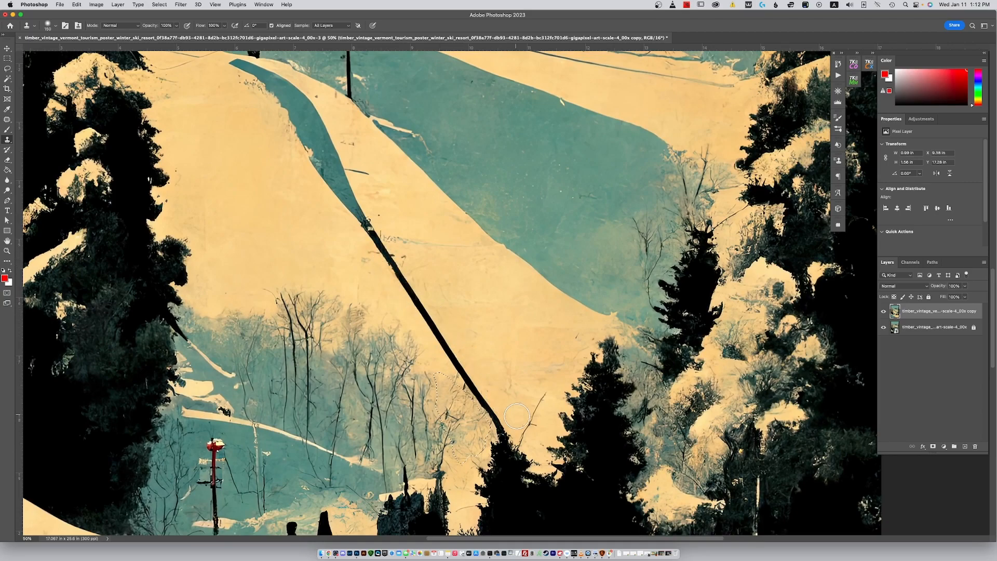
key(super+z)
click(376, 239)
key(super+z)
Step: Paint out the black diagonal line from the blue shadow's tip down to the small fir with the Healing Brush, sampling clean snow beside it
click(7, 120)
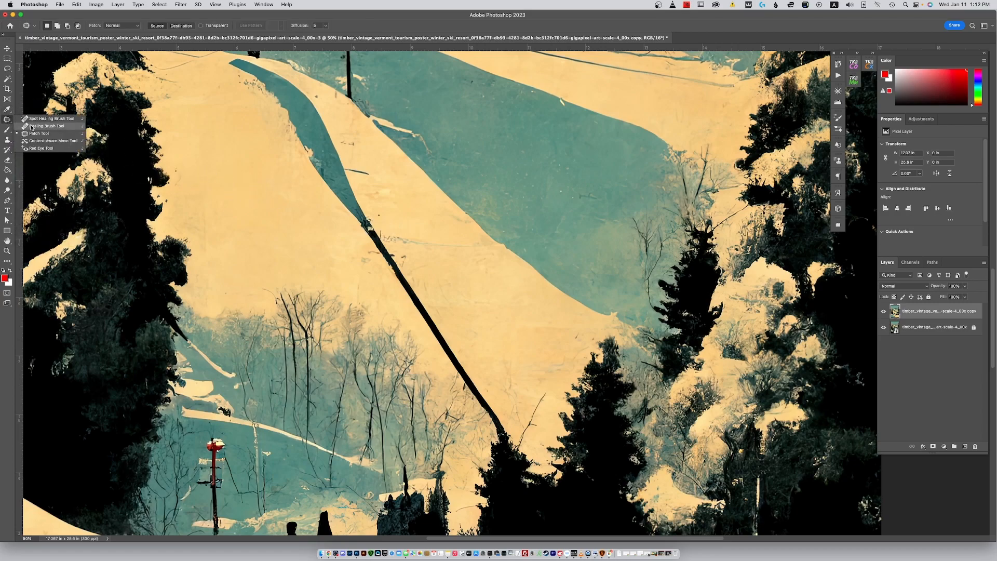
click(46, 126)
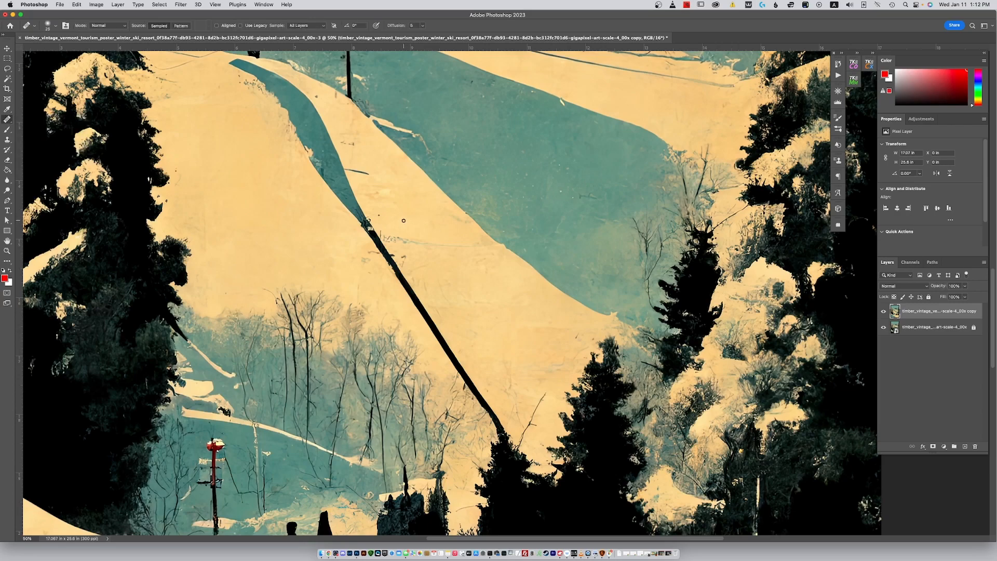
key(bracketright)
key(bracketright)
key(bracketright)
alt+click(402, 218)
key(bracketright)
key(bracketright)
key(bracketright)
drag(368, 226, 452, 358)
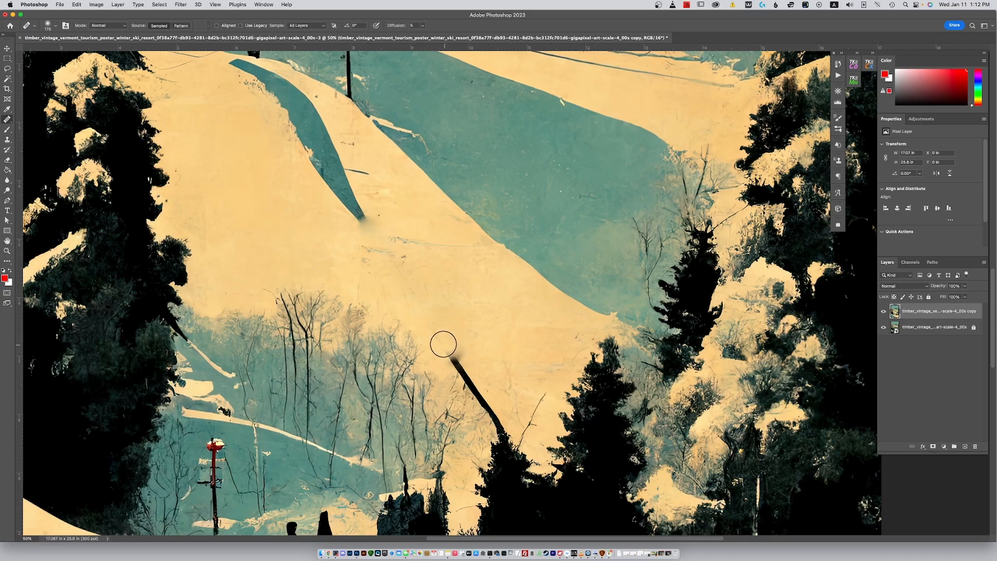
drag(435, 332, 474, 392)
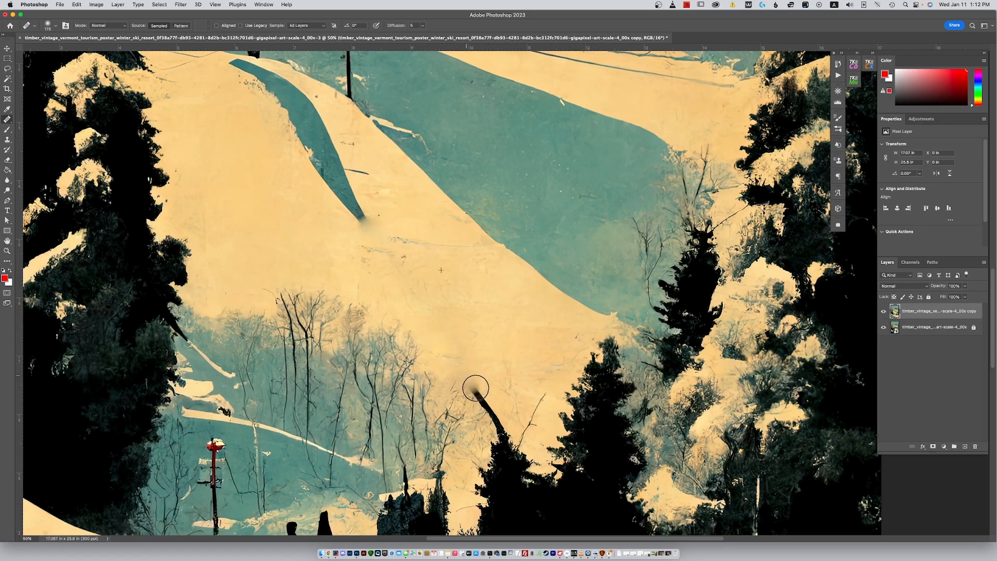
mouse_move(477, 379)
mouse_down()
mouse_move(452, 392)
mouse_move(481, 398)
mouse_move(495, 421)
mouse_move(488, 391)
mouse_up()
alt+click(496, 354)
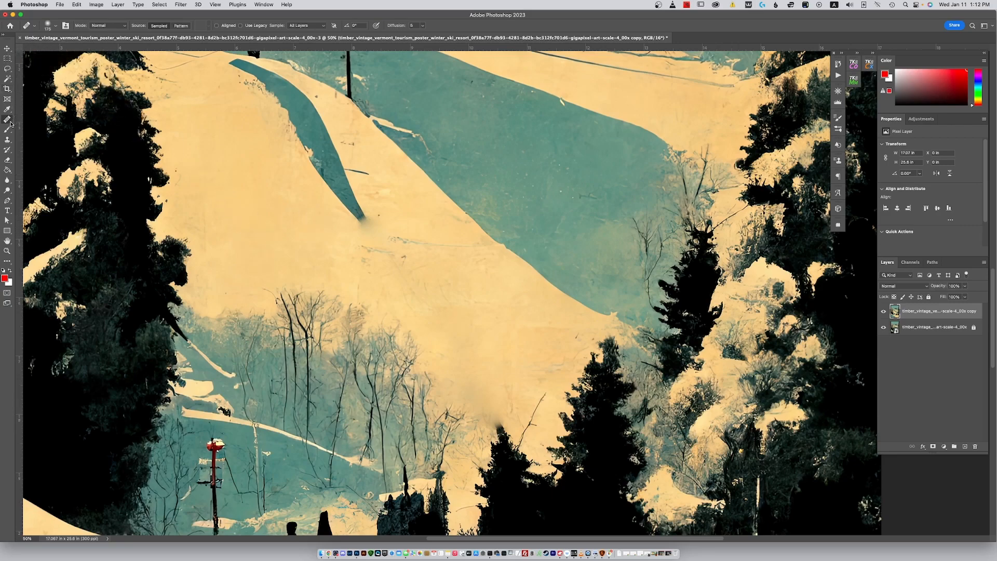
Step: Clone clean snow from the open slope over the middle of the erased line's path, and compare the retouched layer with the original
click(7, 140)
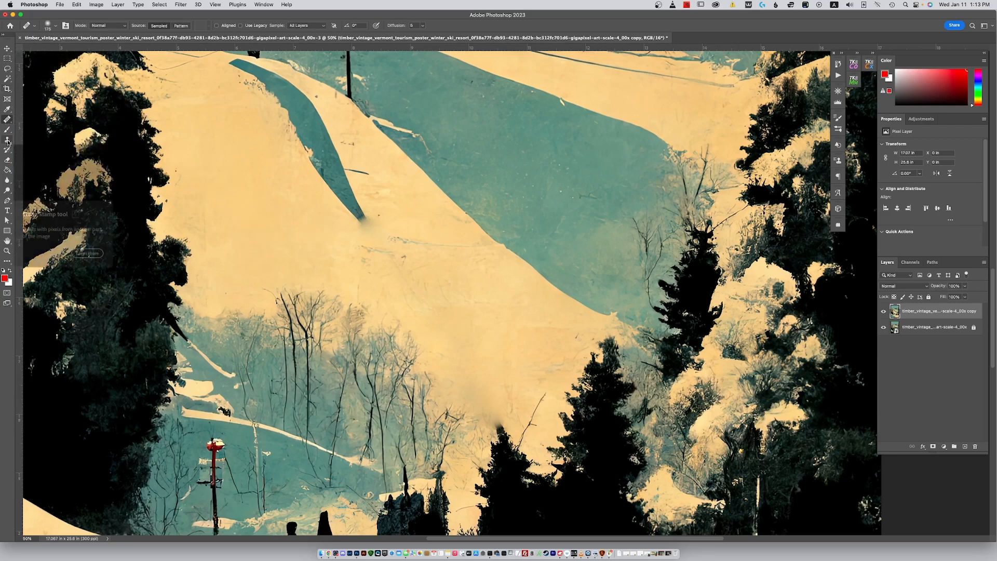
key(bracketright)
key(bracketright)
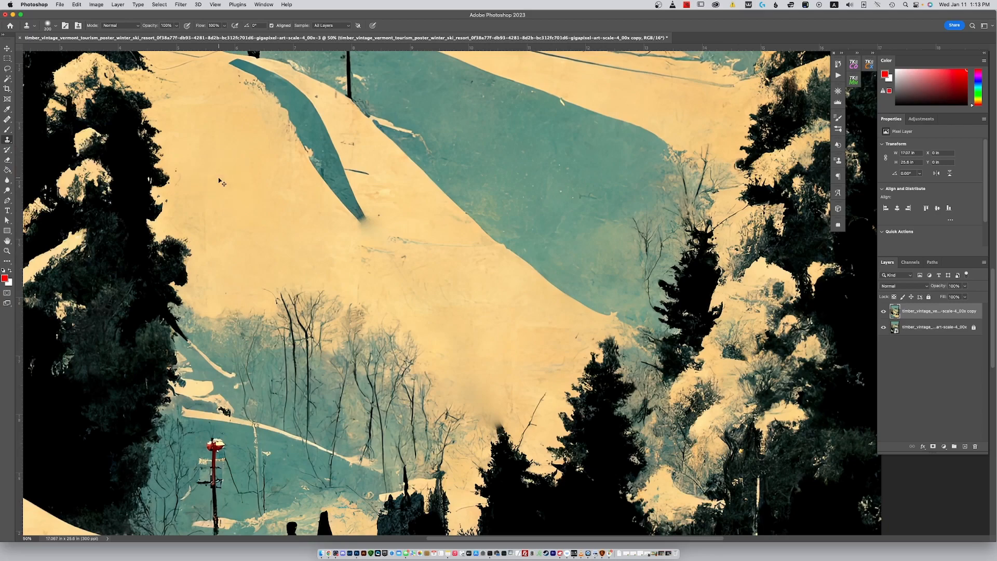
alt+click(228, 192)
mouse_move(451, 305)
mouse_down()
mouse_move(470, 311)
mouse_move(432, 299)
mouse_move(516, 339)
mouse_move(507, 345)
mouse_move(509, 325)
mouse_move(480, 366)
mouse_move(454, 342)
mouse_up()
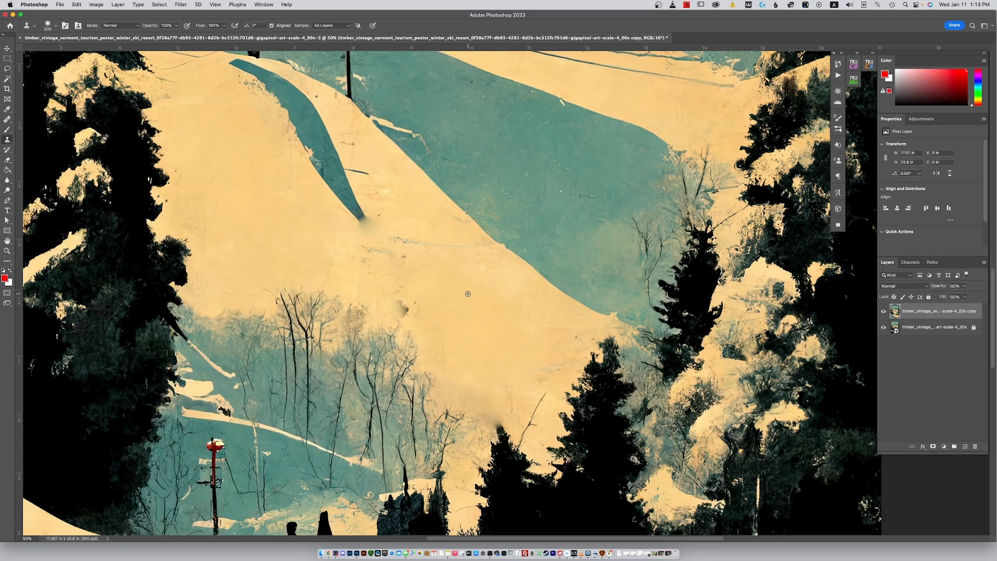
alt+click(244, 207)
key(bracketleft)
key(bracketleft)
key(bracketleft)
key(bracketleft)
mouse_move(399, 292)
mouse_down()
mouse_move(411, 308)
mouse_move(406, 289)
mouse_up()
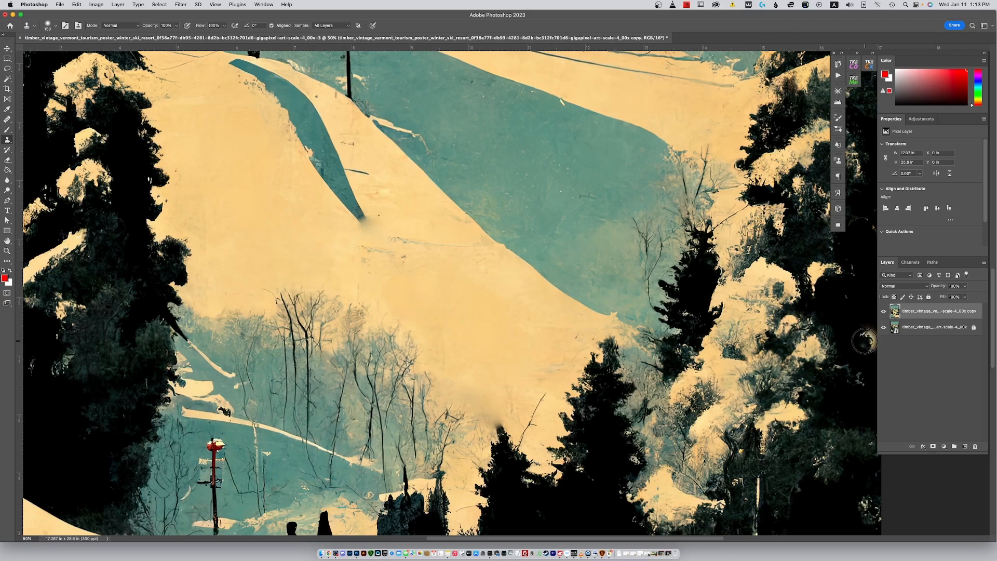
click(884, 312)
click(884, 312)
click(884, 312)
click(884, 311)
Step: Clone clean snow over the smudge above the small fir and the rough patch beside the bare woods, using a smaller brush
alt+click(303, 223)
mouse_move(489, 409)
mouse_down()
mouse_move(472, 409)
mouse_move(461, 390)
mouse_move(479, 423)
mouse_move(485, 414)
mouse_move(476, 423)
mouse_up()
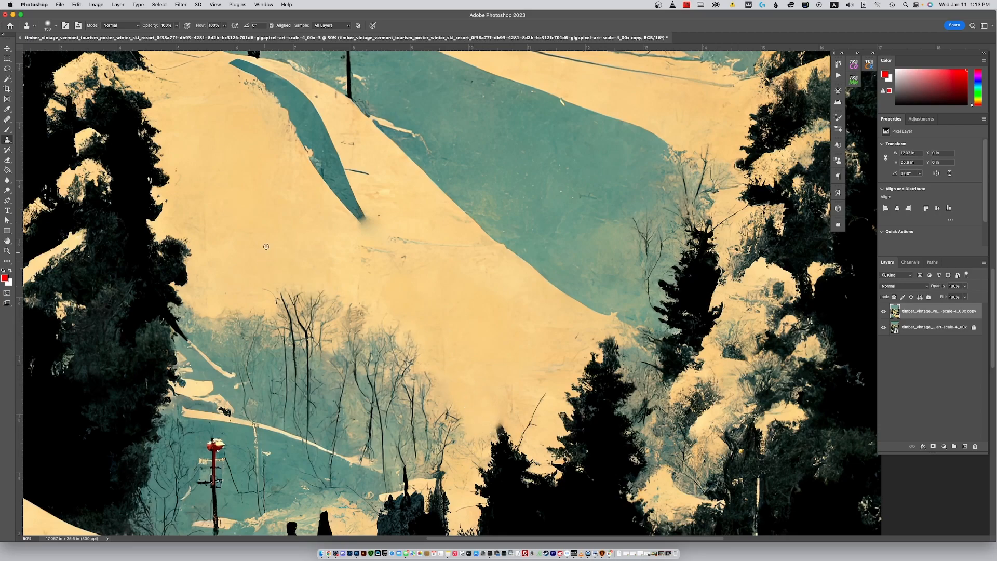
alt+click(283, 188)
key(bracketleft)
key(bracketleft)
key(bracketleft)
mouse_move(471, 442)
mouse_down()
mouse_move(484, 436)
mouse_move(471, 442)
mouse_up()
mouse_move(462, 438)
mouse_down()
mouse_move(461, 454)
mouse_move(473, 454)
mouse_move(475, 426)
mouse_up()
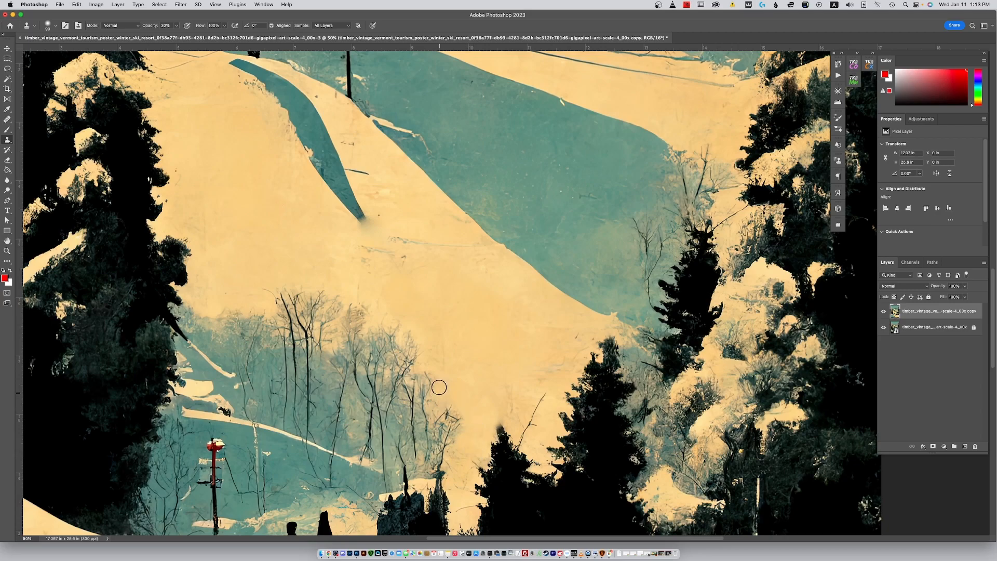
Step: Even out the snow around the fir tops with Clone Stamp strokes at 50% and 100% opacity, undoing the bad stroke
drag(496, 398, 512, 403)
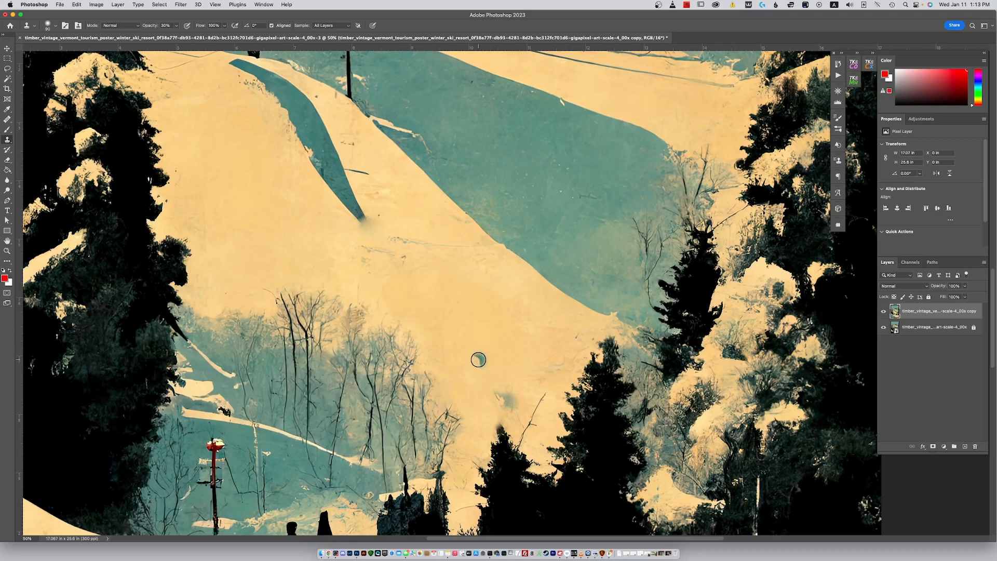
click(248, 223)
key(super+z)
alt+click(489, 327)
mouse_move(501, 383)
mouse_down()
mouse_move(496, 392)
mouse_move(511, 403)
mouse_up()
key(0)
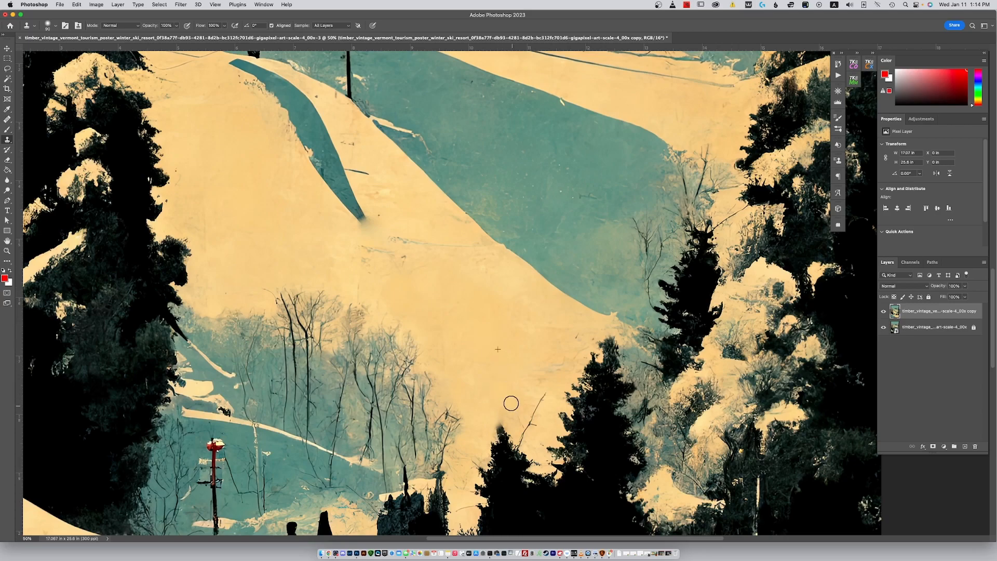
alt+click(503, 346)
drag(550, 368, 536, 383)
Step: Remove the stray bare branch between the small fir and the larger fir with a smaller Healing Brush
click(8, 119)
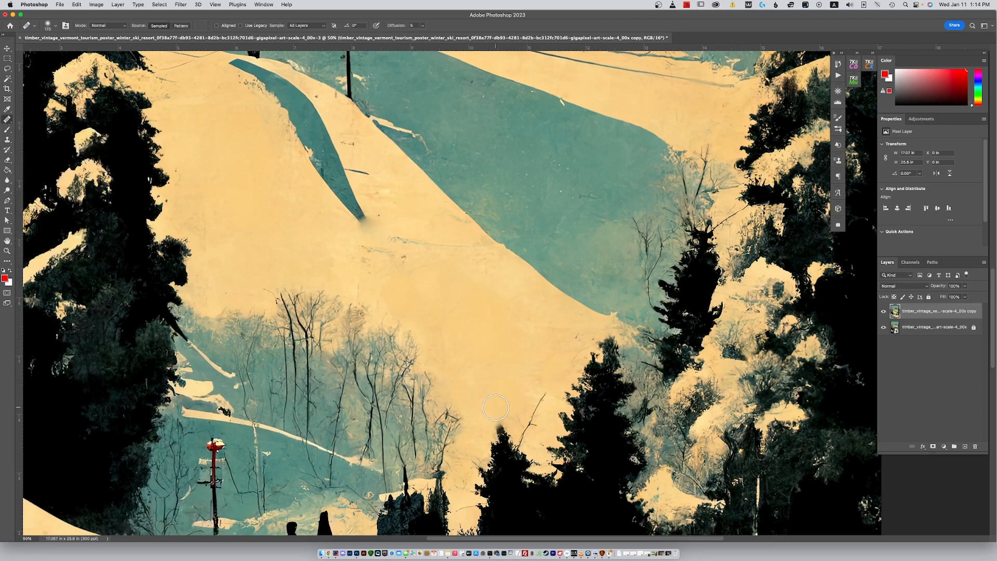
key(bracketleft)
key(bracketleft)
key(bracketleft)
key(bracketleft)
key(bracketleft)
drag(522, 438, 545, 391)
Step: Paint a clean pointed tip on the small fir with the Brush in sampled black, and compare the layer with the original
key(b)
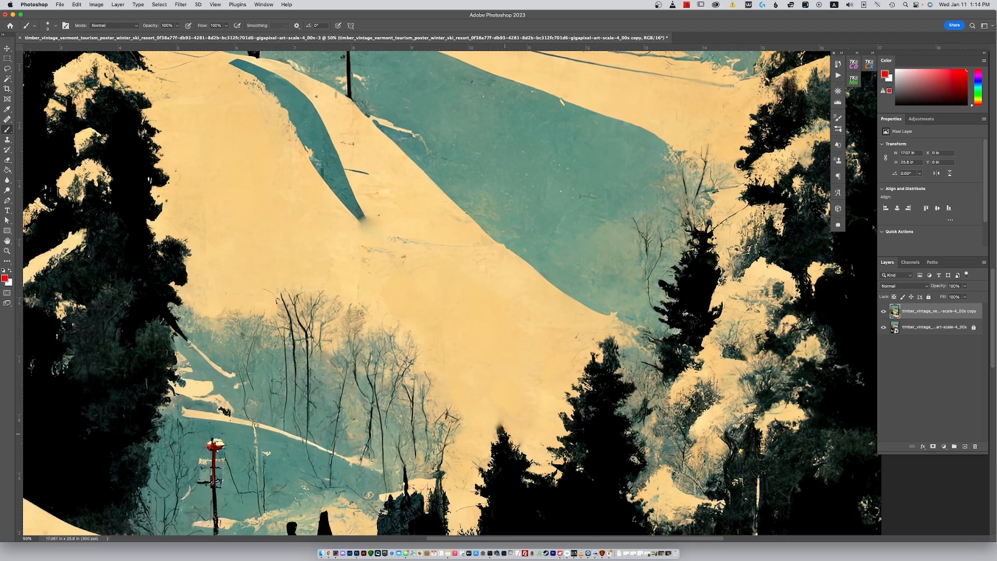
alt+click(501, 433)
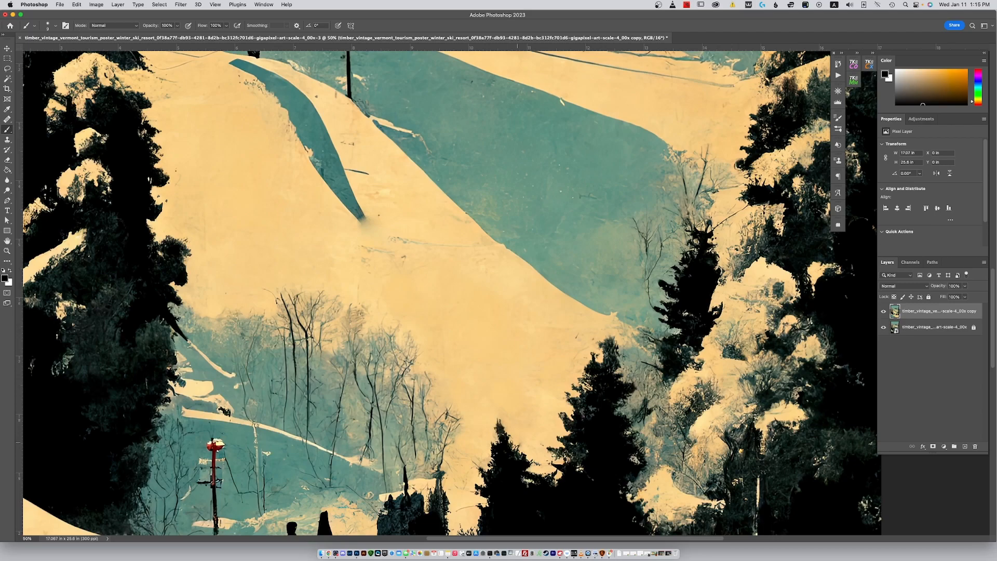
click(884, 310)
click(883, 311)
click(884, 310)
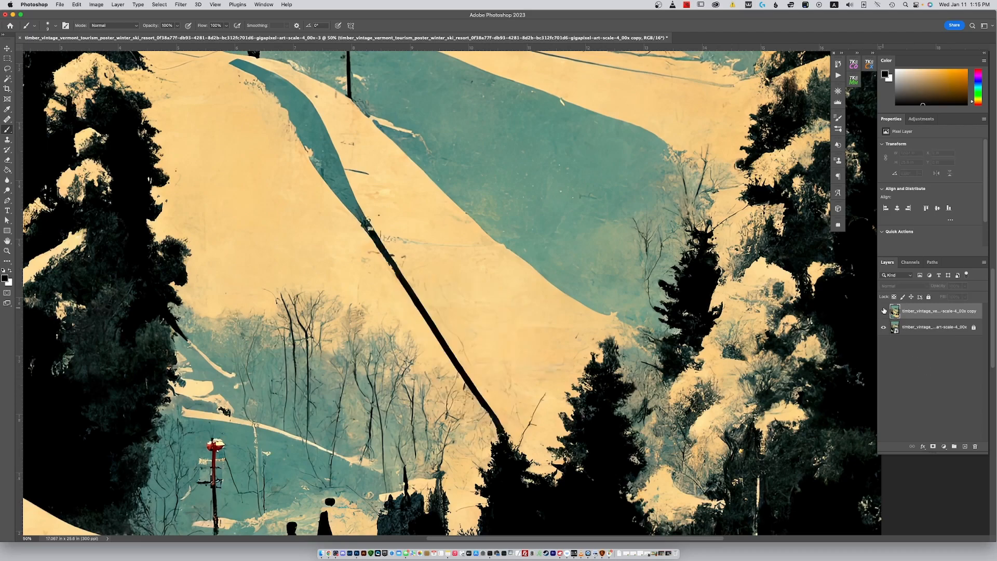
click(884, 311)
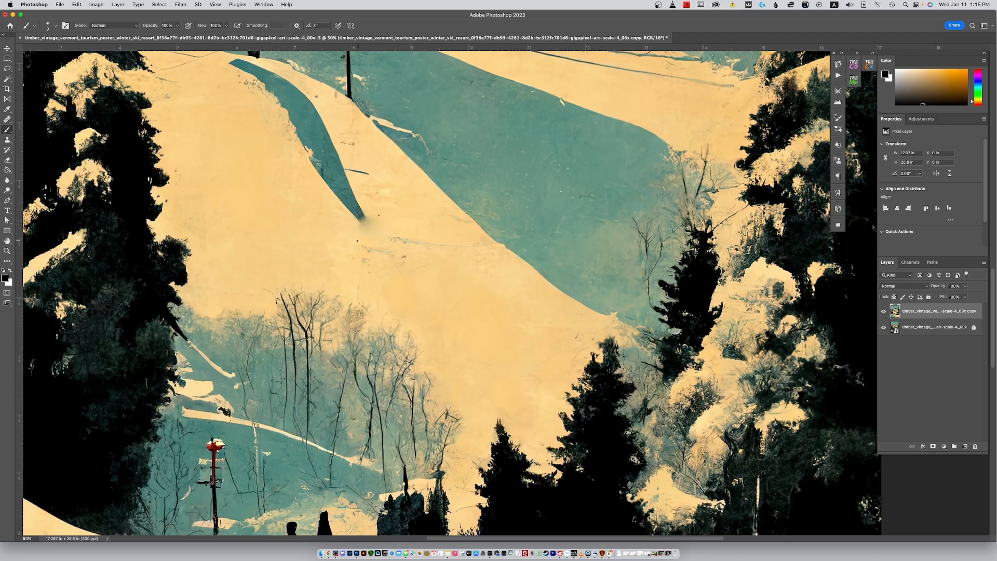
Step: Remove the faint horizontal marks on the snow below the blue shadow's tip with the Spot Healing Brush
click(7, 120)
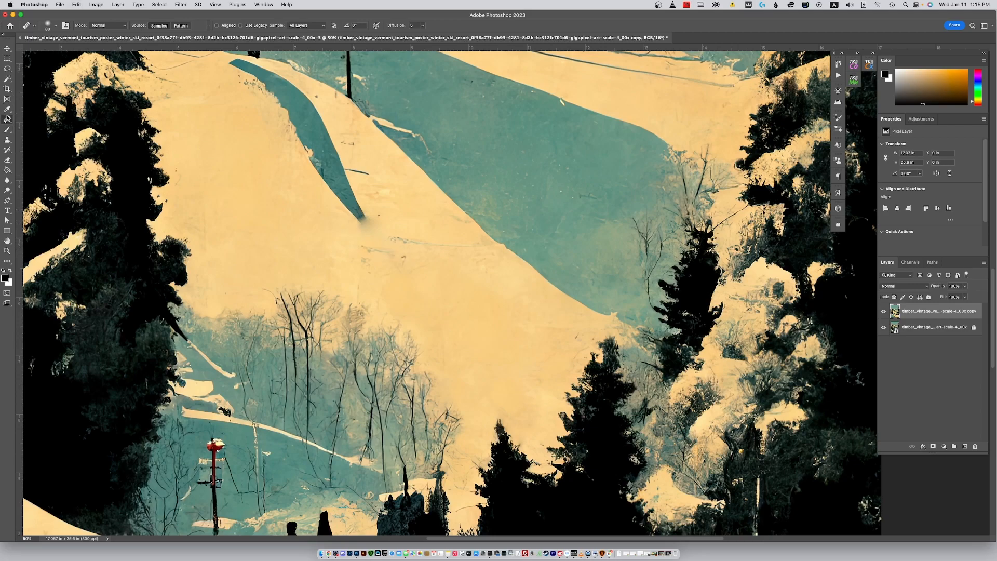
right_click(7, 119)
click(33, 119)
mouse_move(353, 245)
mouse_down()
mouse_move(389, 254)
mouse_move(366, 265)
mouse_move(406, 257)
mouse_move(400, 242)
mouse_move(472, 247)
mouse_up()
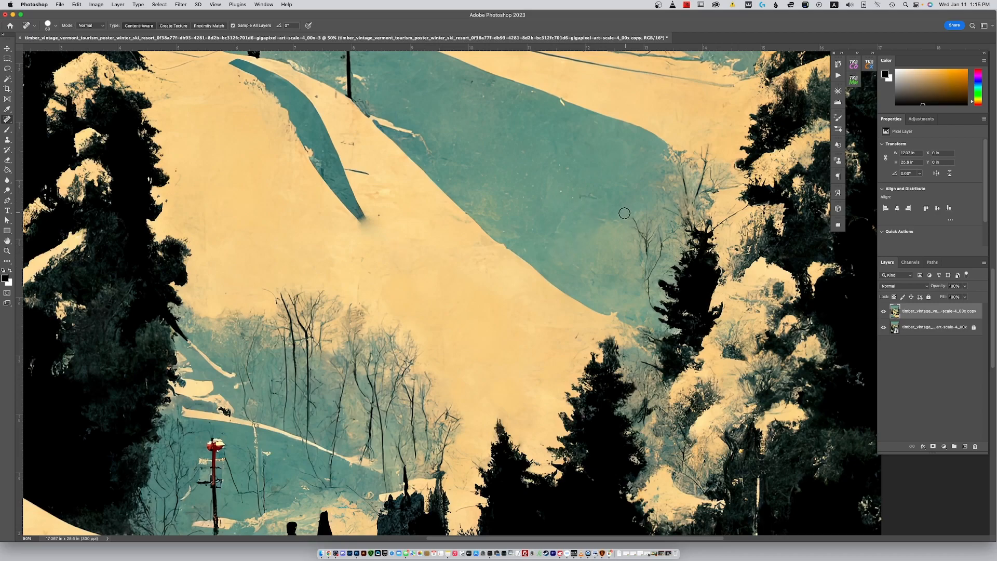
Step: Paint out the thin bare branches standing against the blue slope beside the dark fir with the Spot Healing Brush
drag(630, 224, 647, 241)
drag(647, 208, 650, 236)
mouse_move(659, 230)
mouse_down()
mouse_move(650, 299)
mouse_move(641, 231)
mouse_up()
drag(643, 263, 640, 242)
drag(657, 255, 666, 243)
Step: Remove the taller bare tree above the dark fir's tip and its leftover twigs on the snow with the Spot Healing Brush
mouse_move(669, 237)
mouse_down()
mouse_move(678, 227)
mouse_move(674, 234)
mouse_up()
drag(678, 225, 663, 207)
drag(664, 209, 672, 209)
drag(675, 192, 664, 180)
mouse_move(669, 184)
mouse_down()
mouse_move(689, 195)
mouse_move(685, 185)
mouse_move(687, 200)
mouse_move(691, 190)
mouse_move(691, 205)
mouse_move(712, 142)
mouse_up()
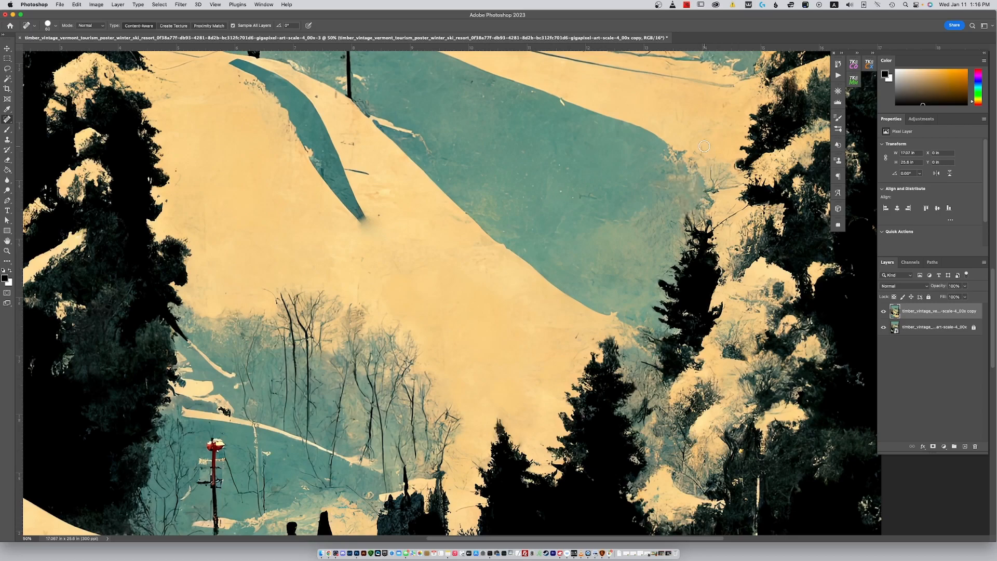
drag(709, 189, 722, 181)
mouse_move(714, 172)
mouse_down()
mouse_move(714, 162)
mouse_move(711, 188)
mouse_move(730, 186)
mouse_move(722, 223)
mouse_up()
click(728, 186)
Step: Draw a Pen path extending the blue shadow's lower end into a curved point and make it an anti-aliased selection with 0 feather
key(p)
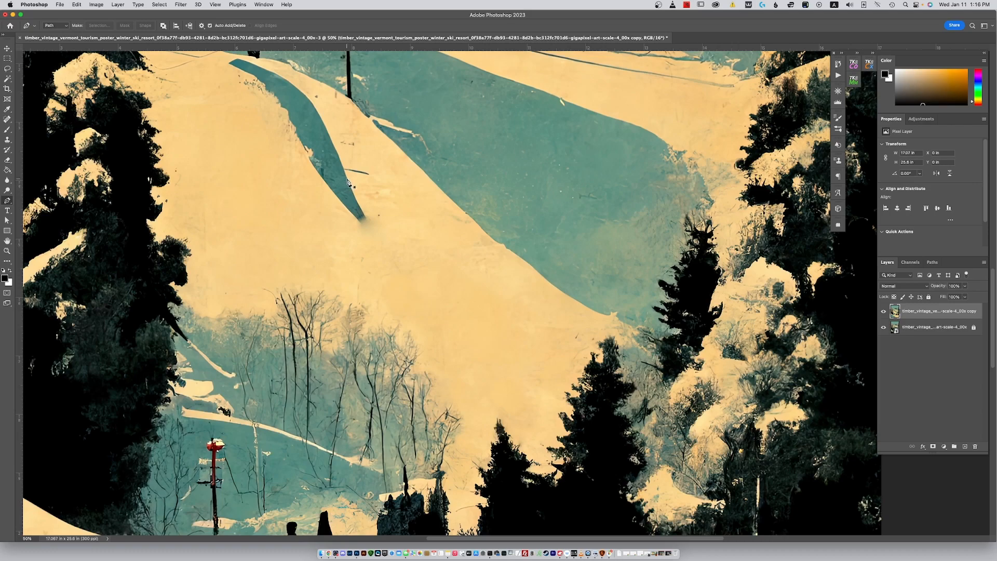
click(347, 179)
click(362, 214)
drag(365, 216, 368, 220)
drag(394, 245, 409, 254)
right_click(360, 214)
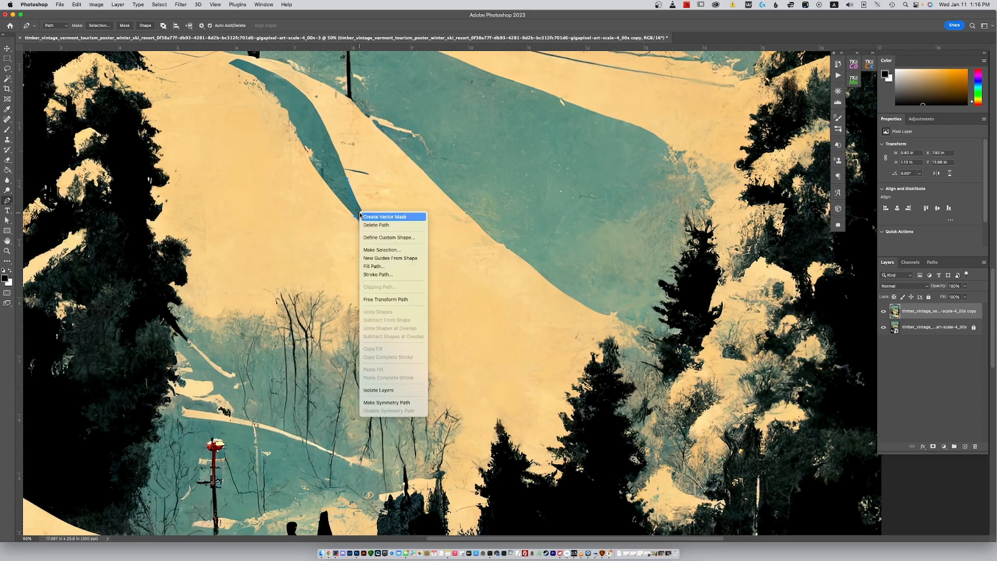
click(377, 250)
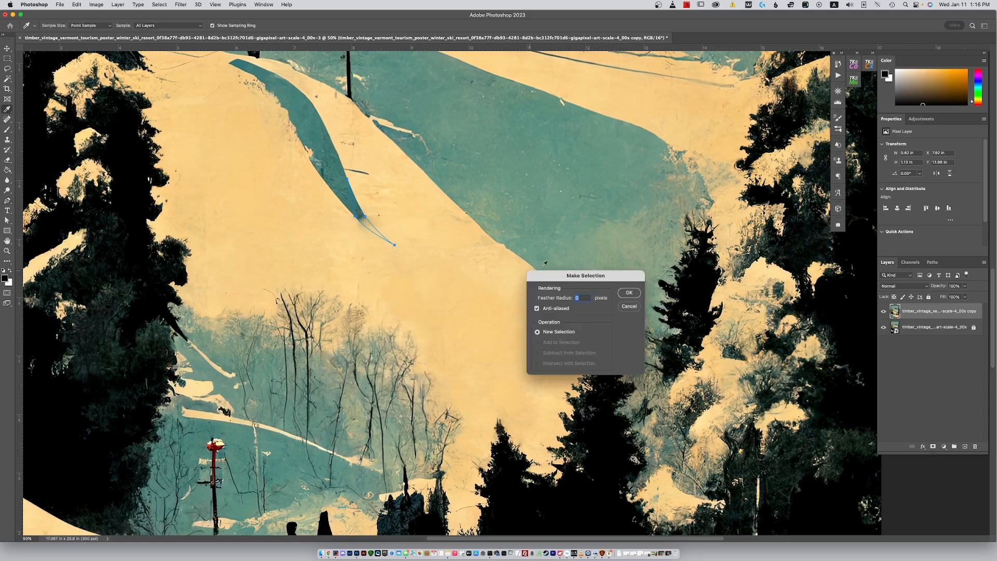
click(628, 293)
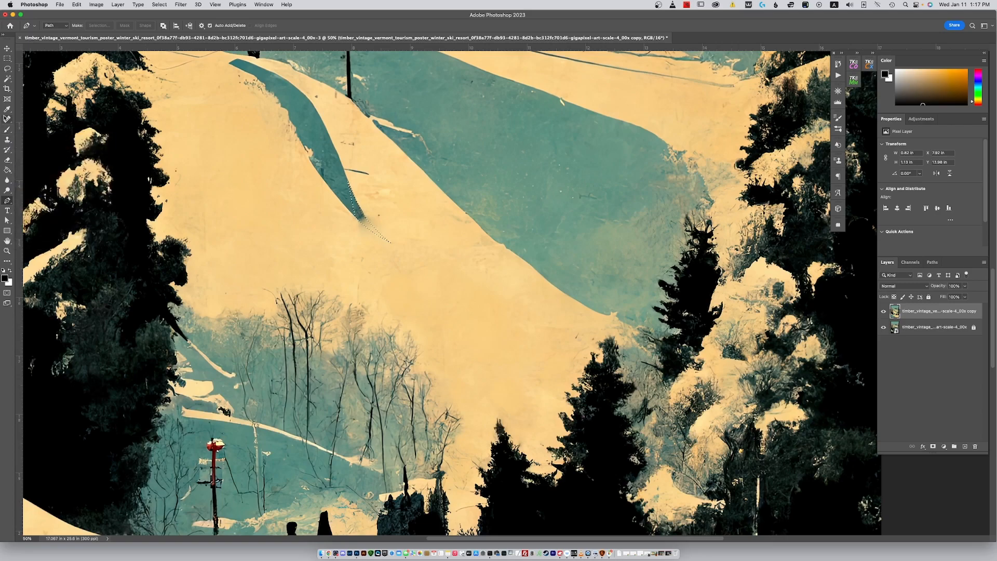
Step: Clone blue shadow texture into the selected tip, deselect it, and compare the retouched layer with the original
click(7, 139)
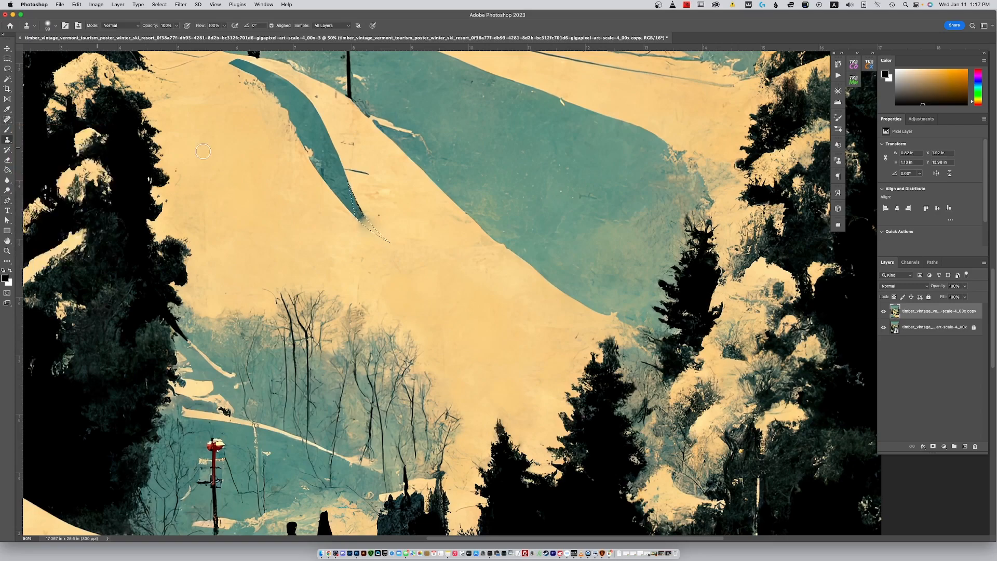
alt+click(335, 145)
drag(365, 221, 373, 230)
drag(383, 239, 386, 240)
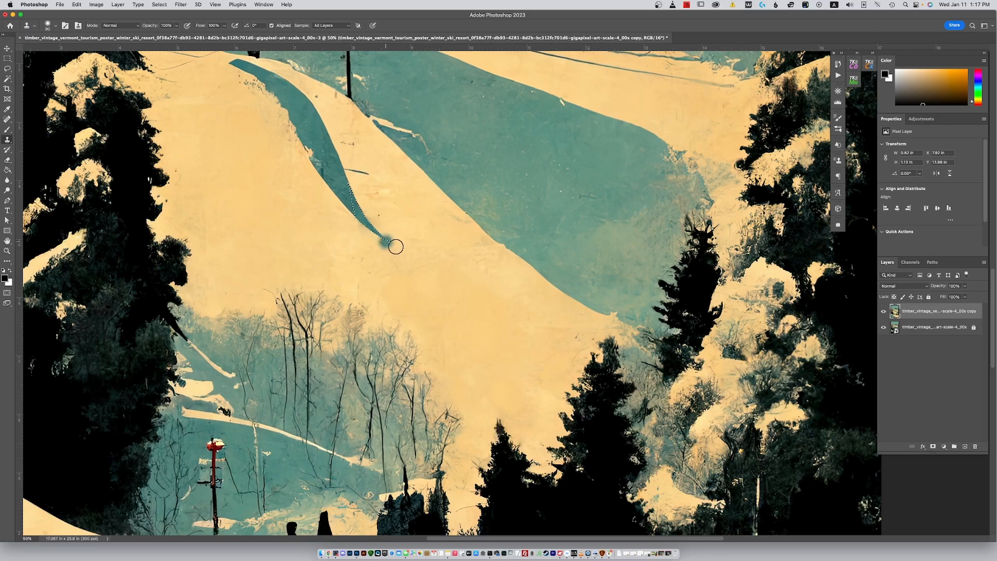
key(cmd+d)
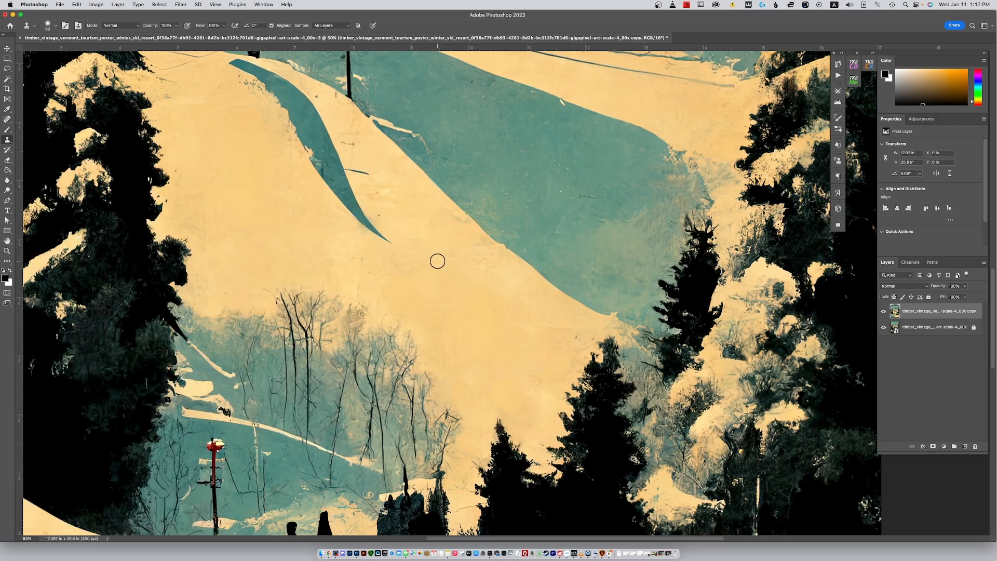
click(884, 312)
click(884, 312)
click(885, 312)
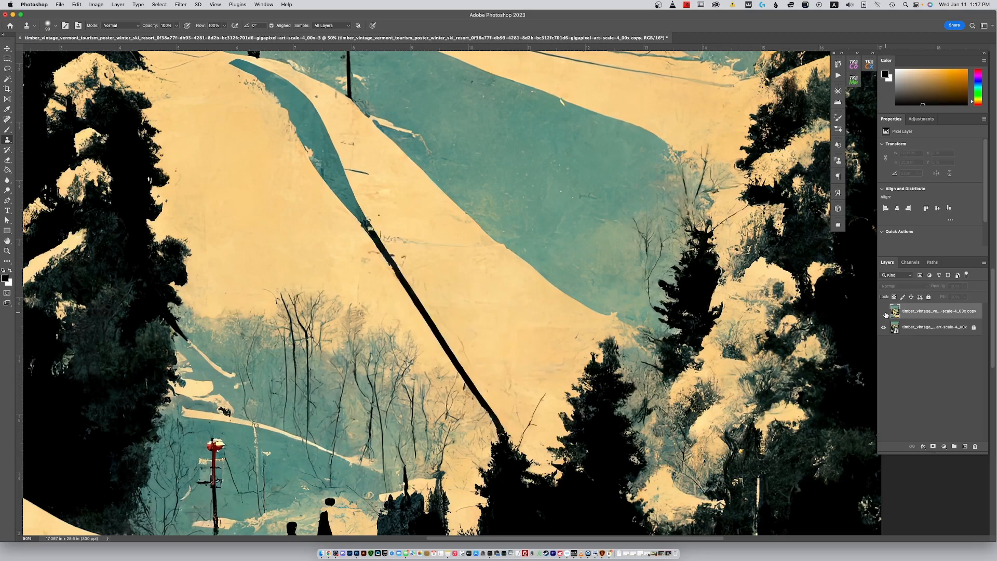
click(884, 312)
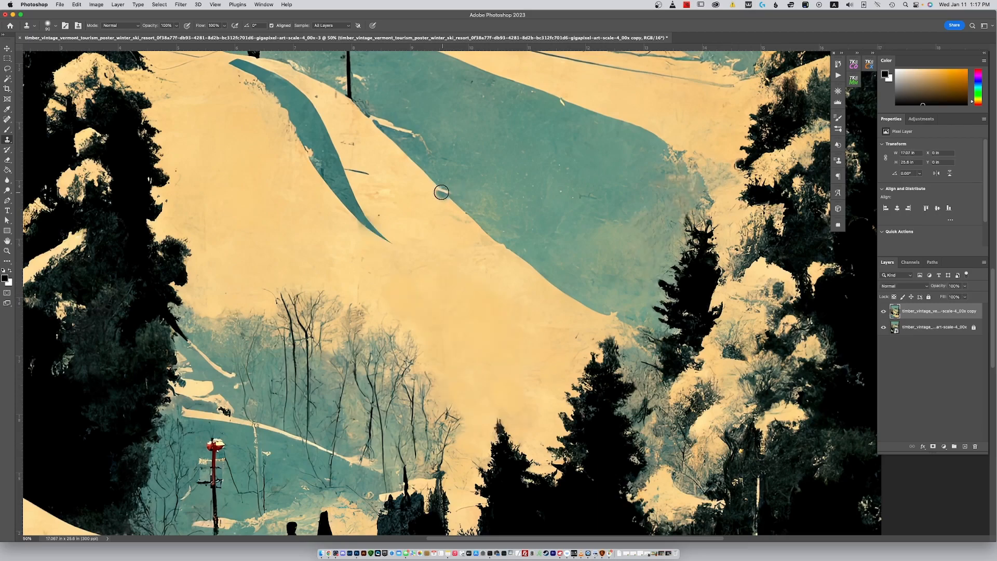
Step: Remove the short dark line on the snow beside the curved blue shadow with the Spot Healing Brush
click(8, 119)
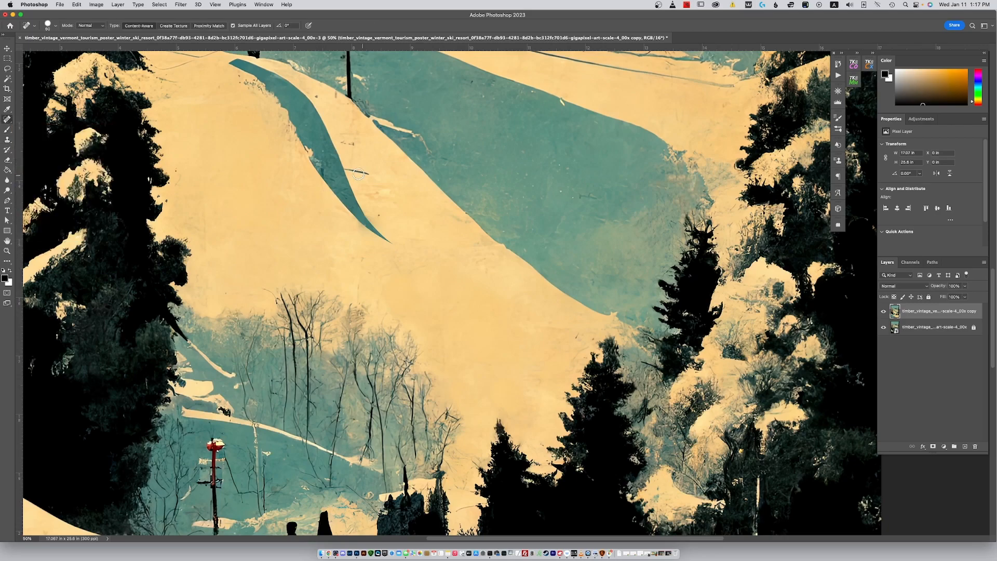
mouse_move(350, 168)
mouse_down()
mouse_move(370, 175)
mouse_move(363, 154)
mouse_up()
drag(568, 261, 389, 409)
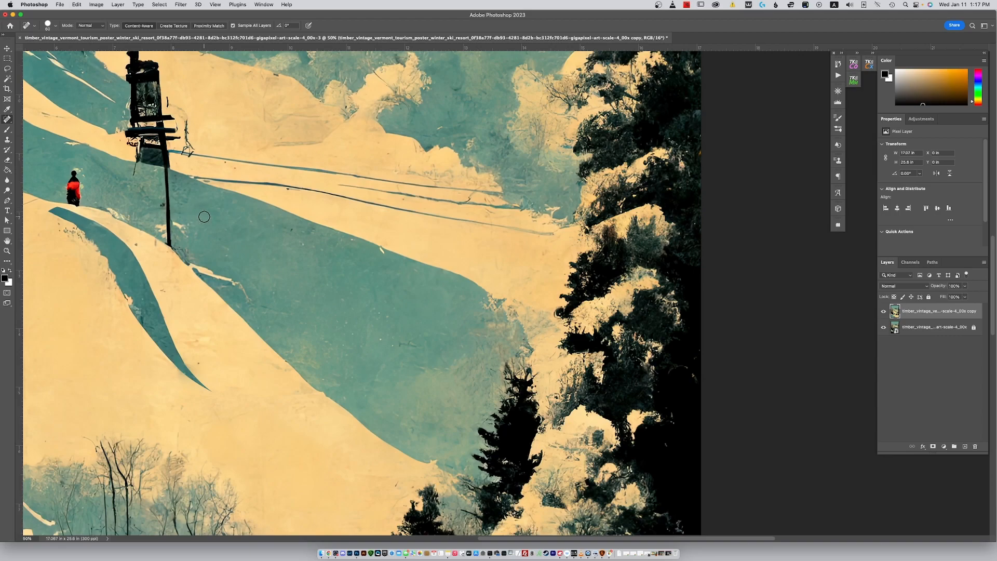
drag(168, 207, 341, 236)
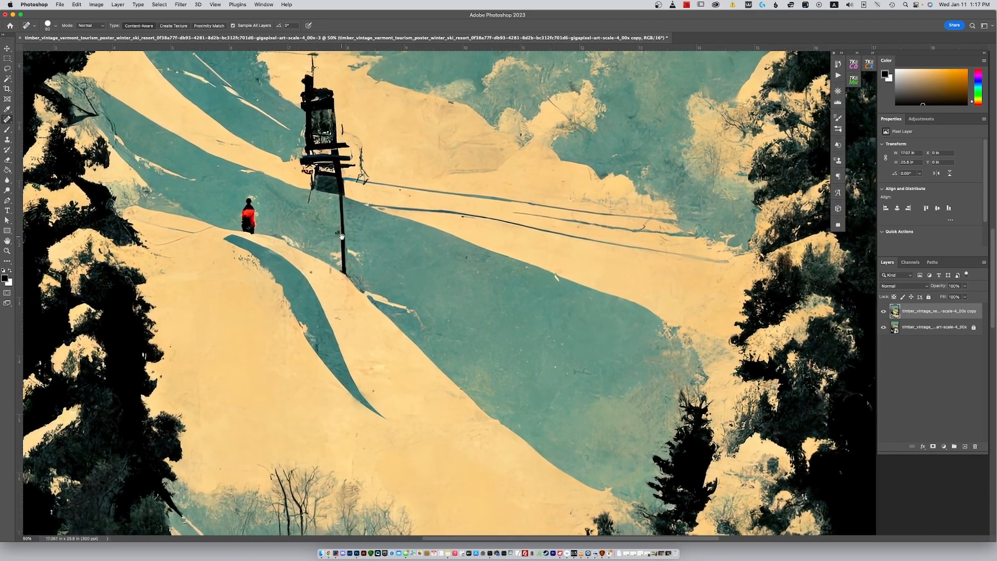
Step: Try to select the dark fir and the mottled foliage beside it with the Magic Wand, and clear that selection
drag(512, 257, 280, 210)
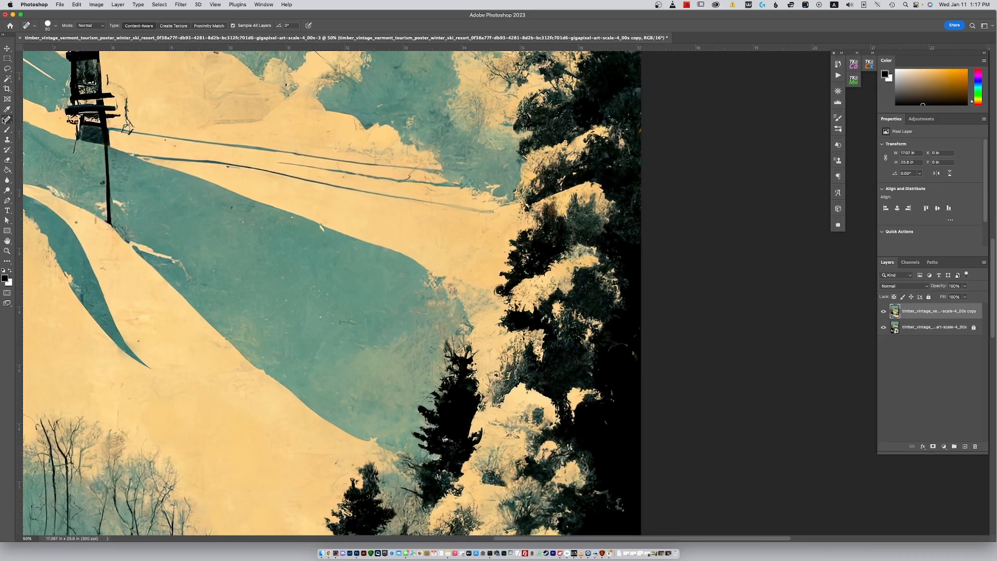
click(5, 120)
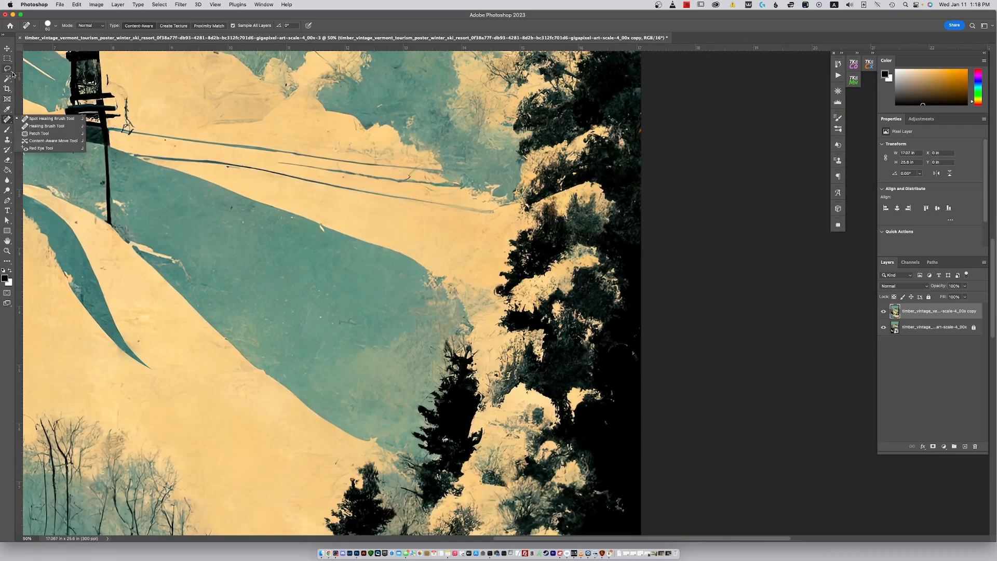
click(11, 77)
click(465, 405)
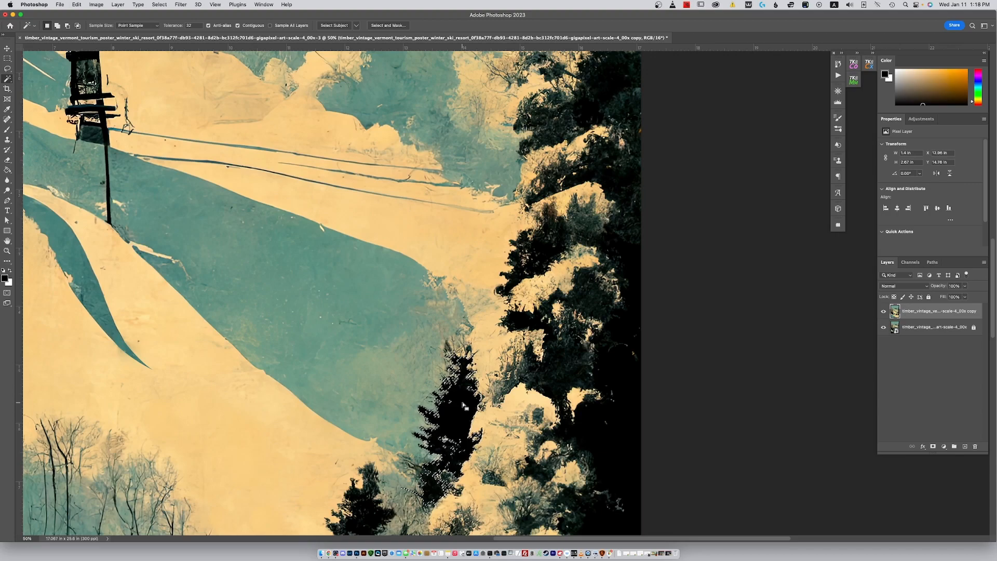
shift+click(527, 370)
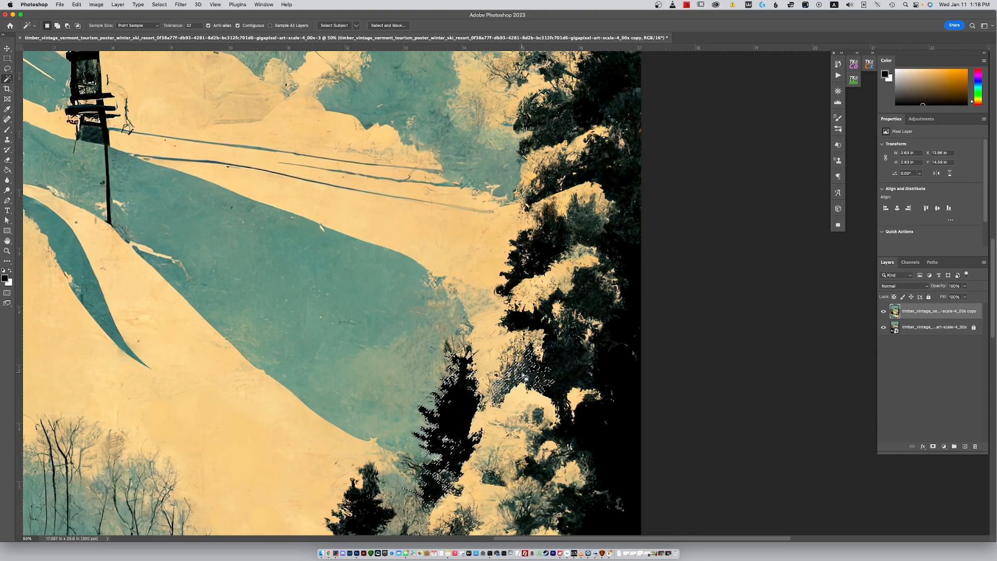
key(super+d)
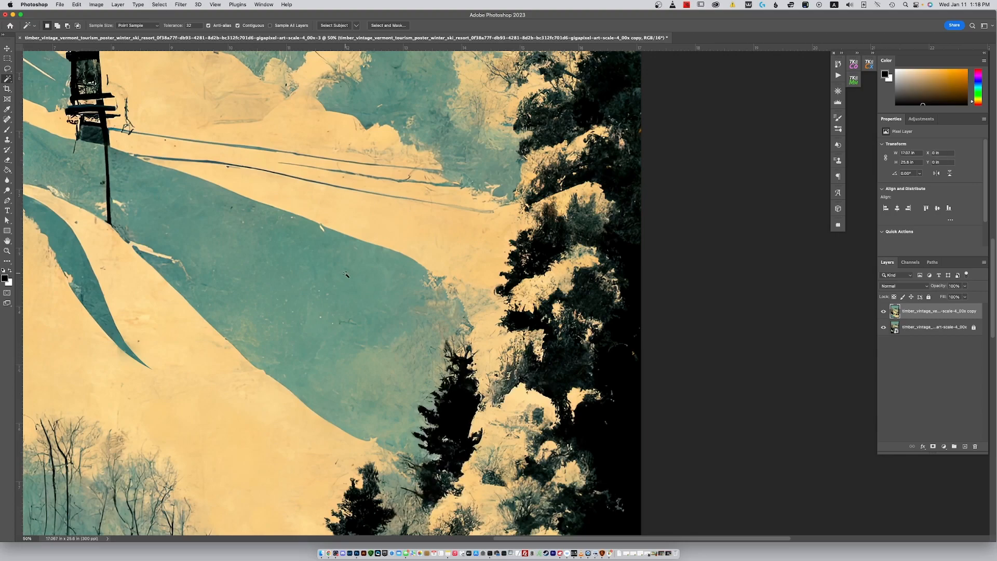
Step: Select the dark fir and the neighbouring snowy tree foliage with the Object Selection tool, and invert the selection
click(9, 80)
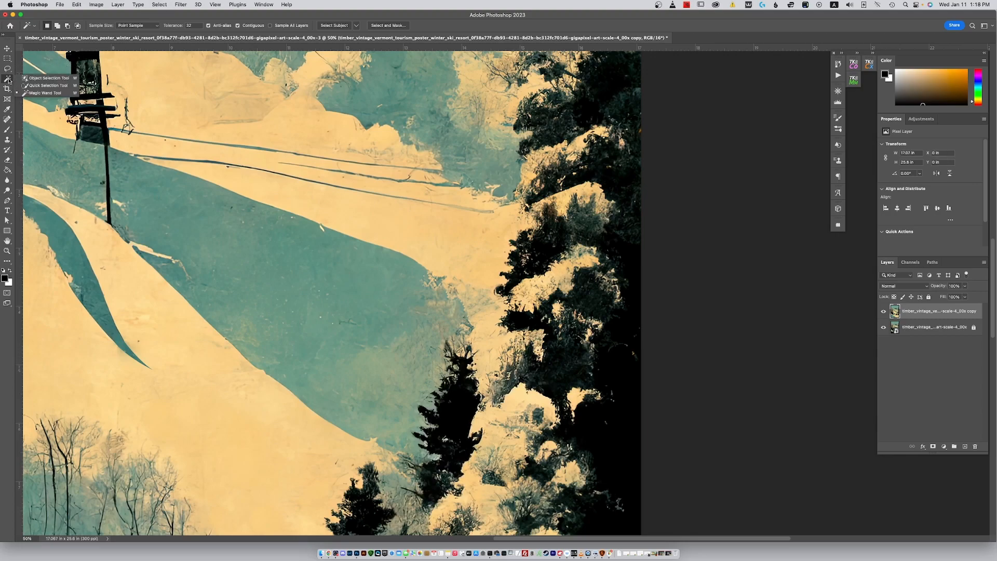
click(36, 79)
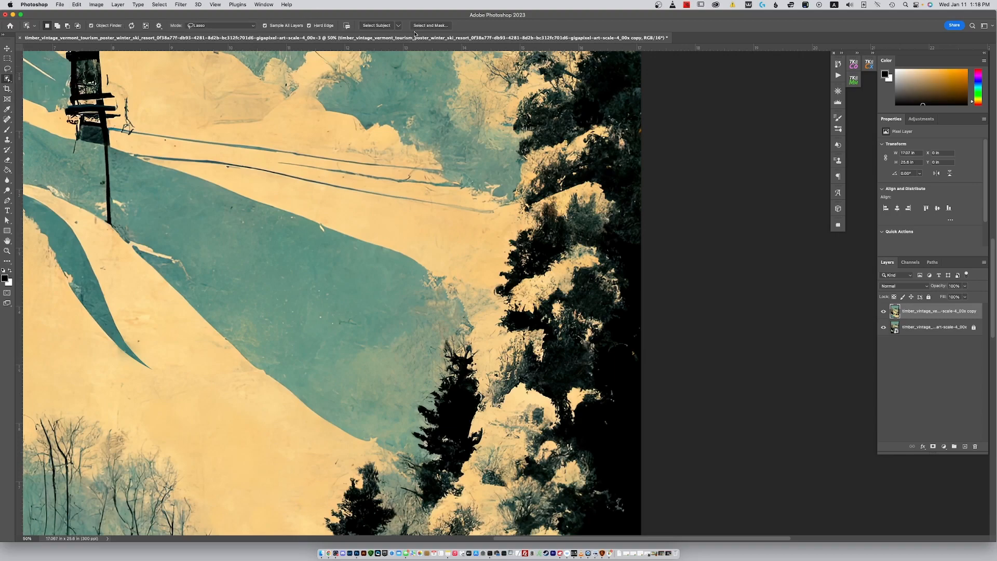
click(399, 26)
click(413, 39)
mouse_move(465, 391)
mouse_down()
mouse_move(442, 415)
mouse_move(443, 479)
mouse_move(471, 472)
mouse_move(484, 447)
mouse_move(489, 386)
mouse_move(478, 351)
mouse_move(461, 337)
mouse_move(439, 348)
mouse_move(410, 449)
mouse_up()
mouse_move(408, 501)
mouse_down()
mouse_move(441, 505)
mouse_move(467, 474)
mouse_move(480, 453)
mouse_up()
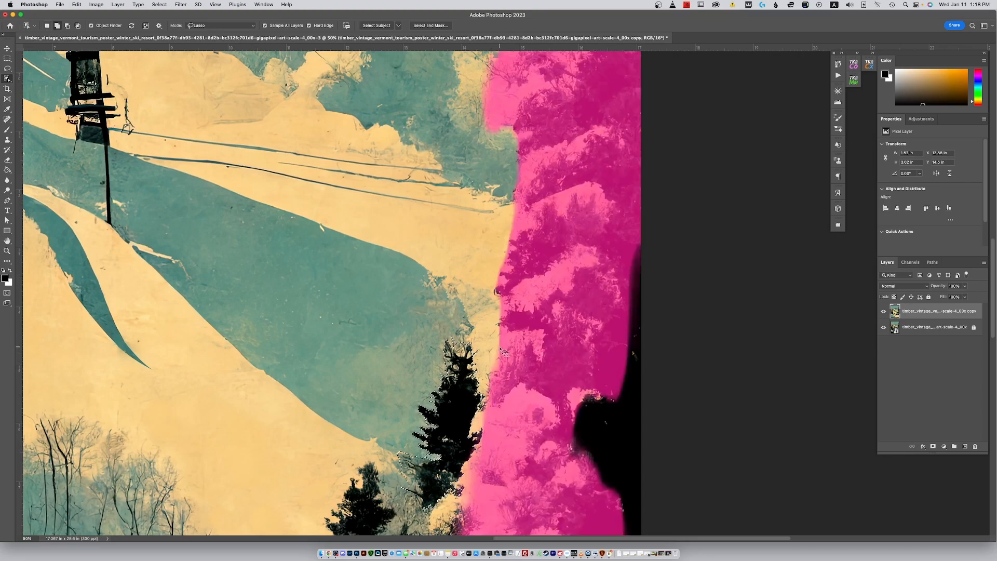
mouse_move(486, 390)
mouse_down()
mouse_move(501, 341)
mouse_move(520, 336)
mouse_move(489, 318)
mouse_move(504, 301)
mouse_move(488, 293)
mouse_move(495, 258)
mouse_move(535, 241)
mouse_move(554, 273)
mouse_move(572, 415)
mouse_move(488, 395)
mouse_up()
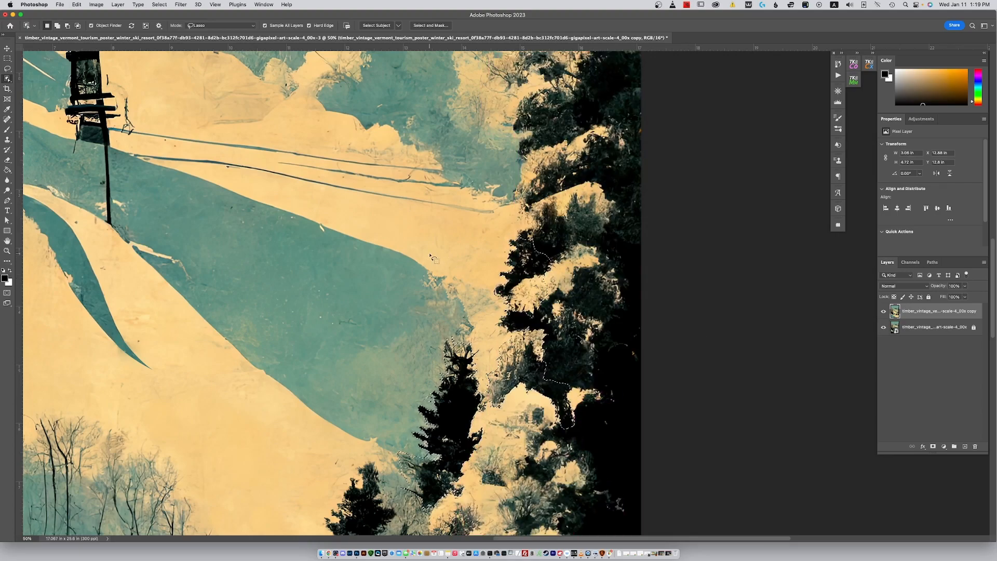
click(159, 5)
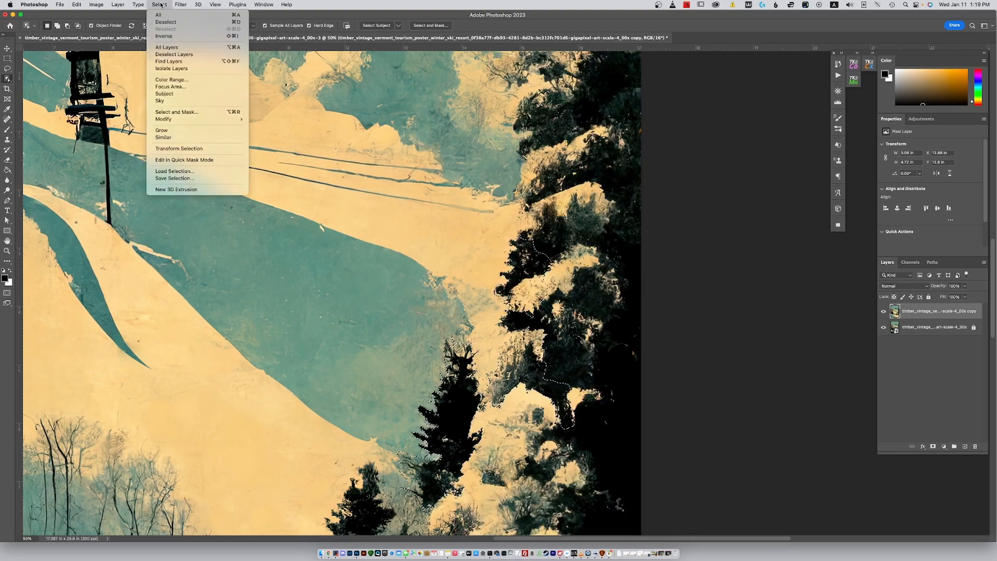
click(170, 36)
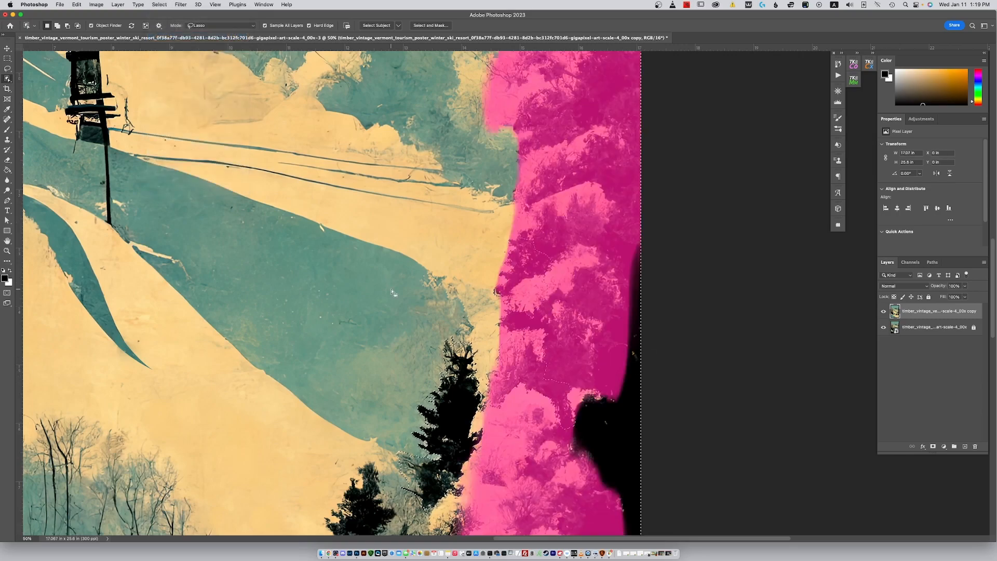
Step: Set up the Clone Stamp with a larger brush and sample the blue-green shadow on the slope
click(8, 141)
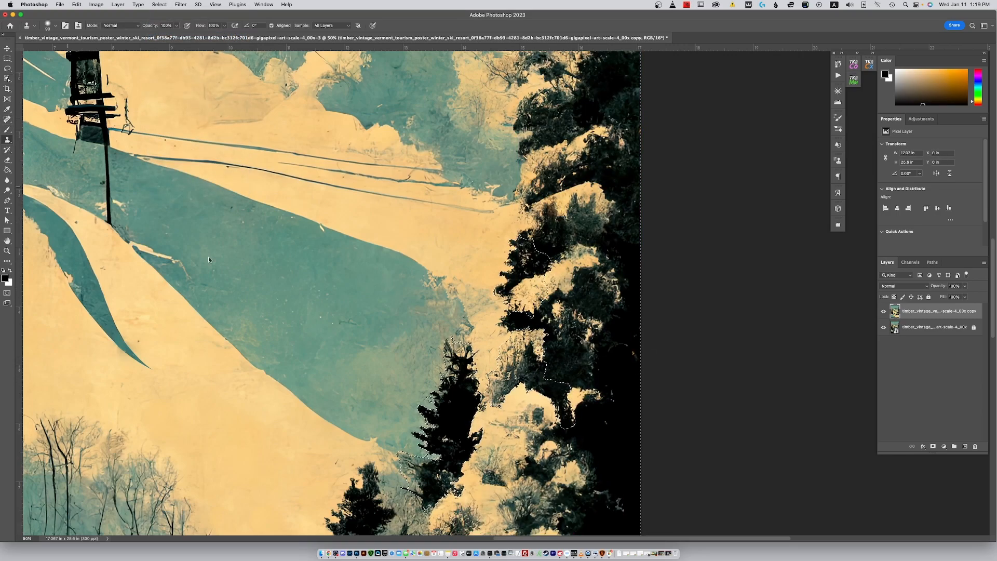
key(bracketright)
key(bracketright)
key(bracketright)
key(bracketright)
key(bracketright)
key(bracketright)
key(bracketright)
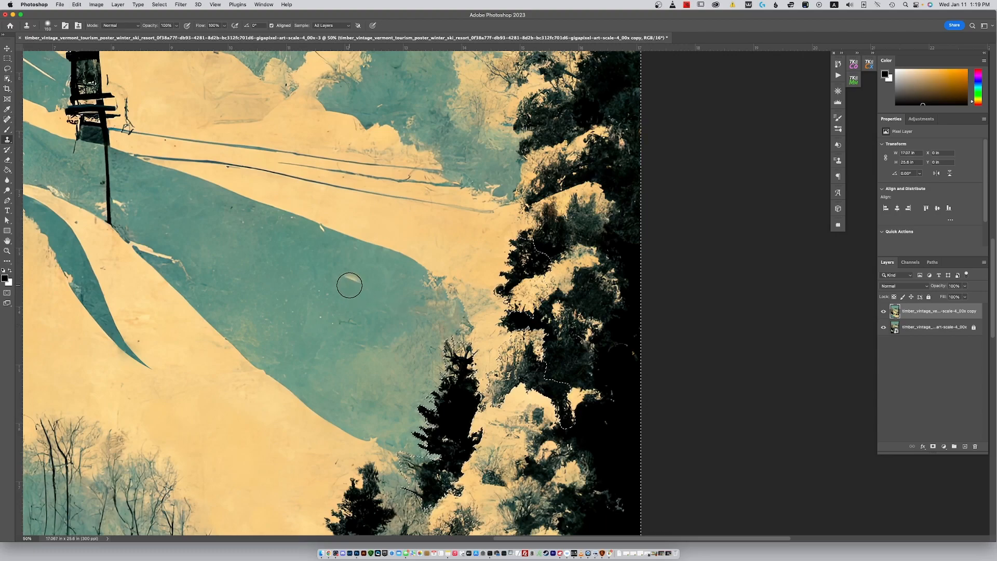
alt+click(324, 275)
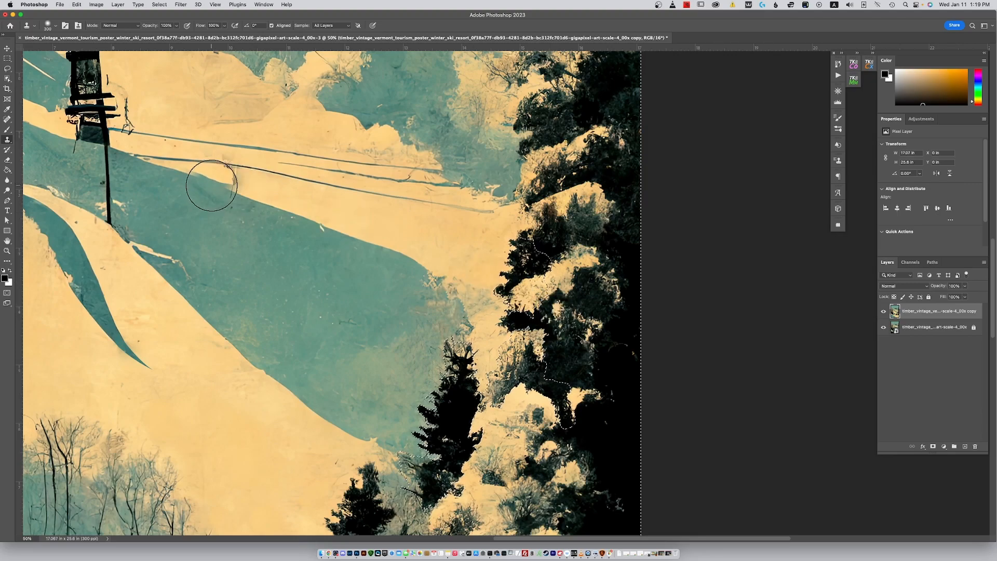
Step: Replace the selection with a Quick Selection of the dark fir and adjacent tree foliage, and invert it
click(8, 78)
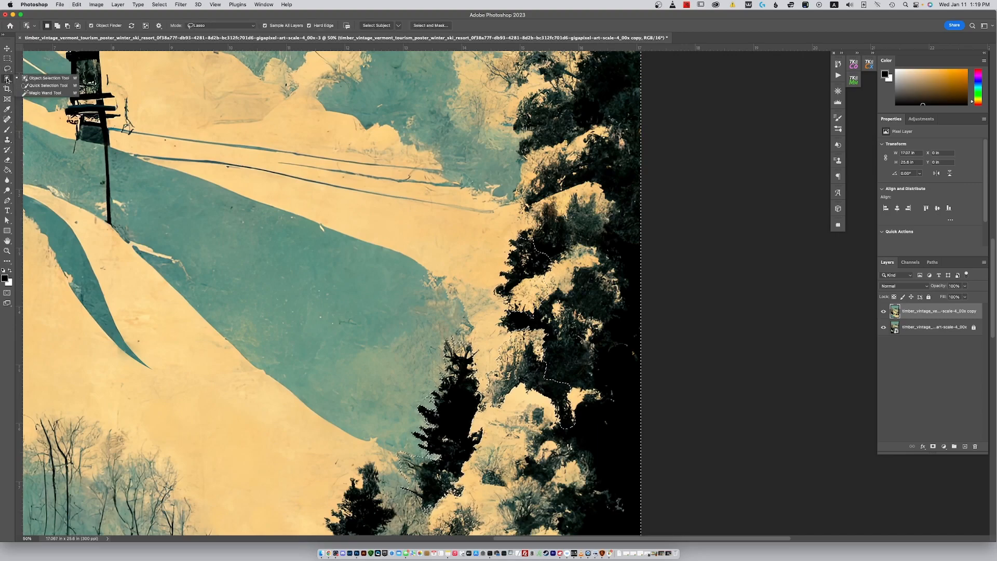
click(47, 85)
key(super+d)
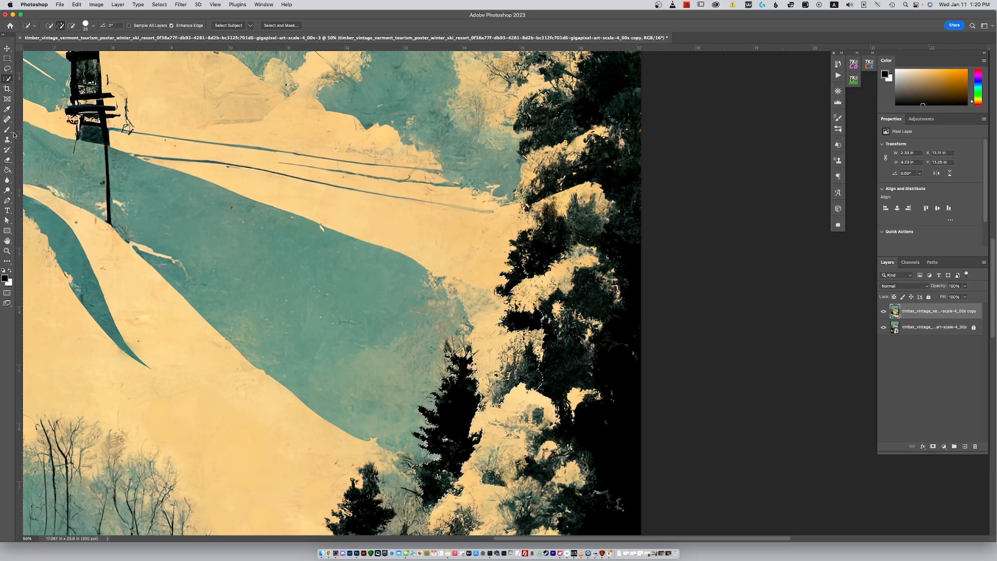
click(159, 5)
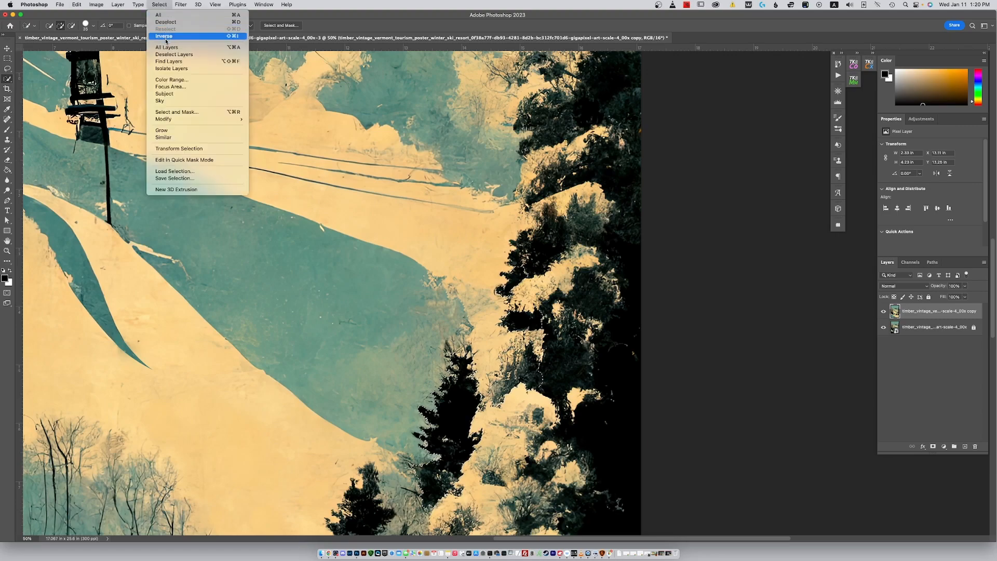
click(166, 41)
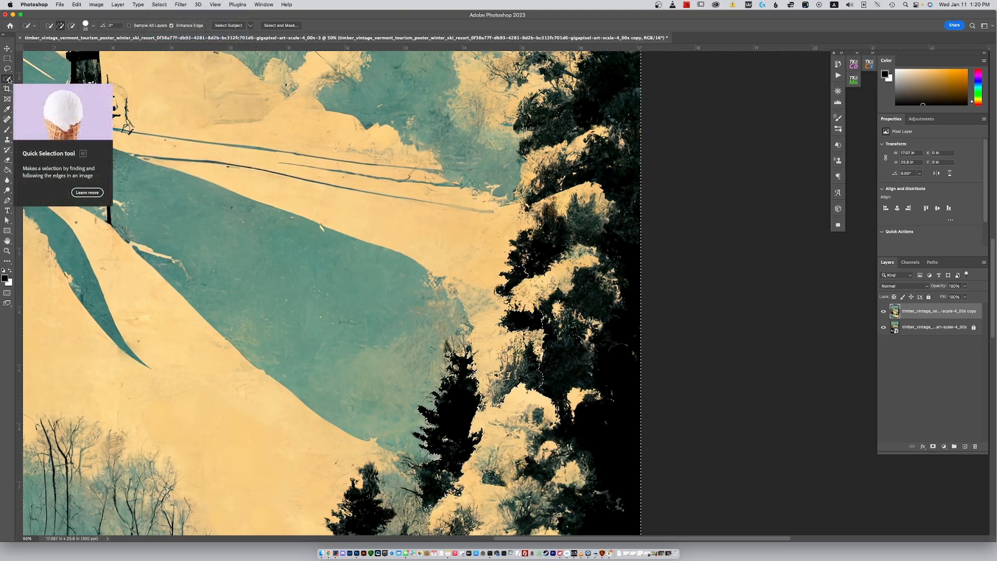
Step: Try to clone the blue-green slope shadow over the ragged snow above the dark fir, and undo the strokes
click(7, 119)
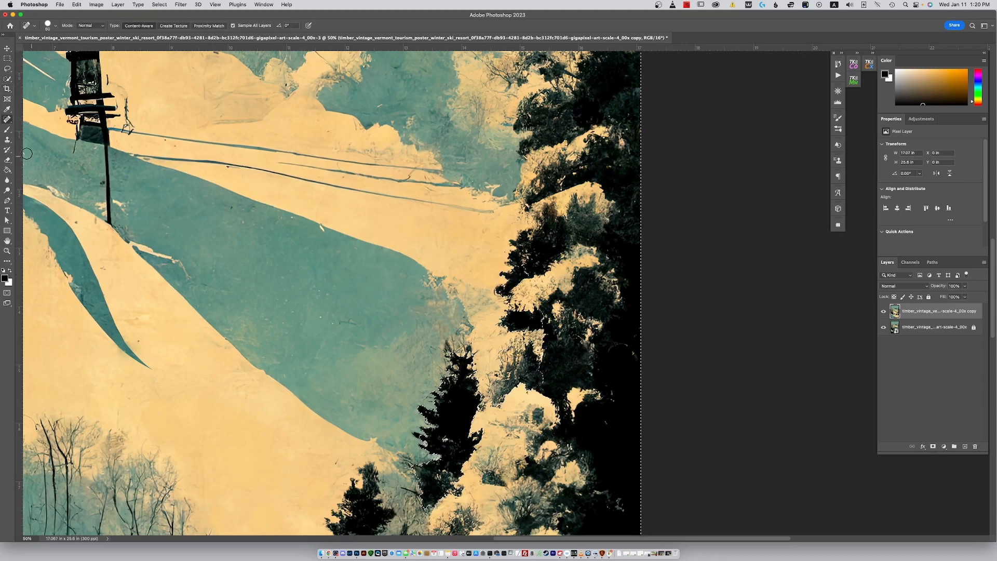
click(6, 139)
alt+click(304, 269)
mouse_move(458, 344)
mouse_down()
mouse_move(471, 356)
mouse_move(463, 337)
mouse_move(456, 356)
mouse_move(456, 330)
mouse_move(437, 310)
mouse_move(502, 351)
mouse_move(500, 329)
mouse_move(437, 301)
mouse_up()
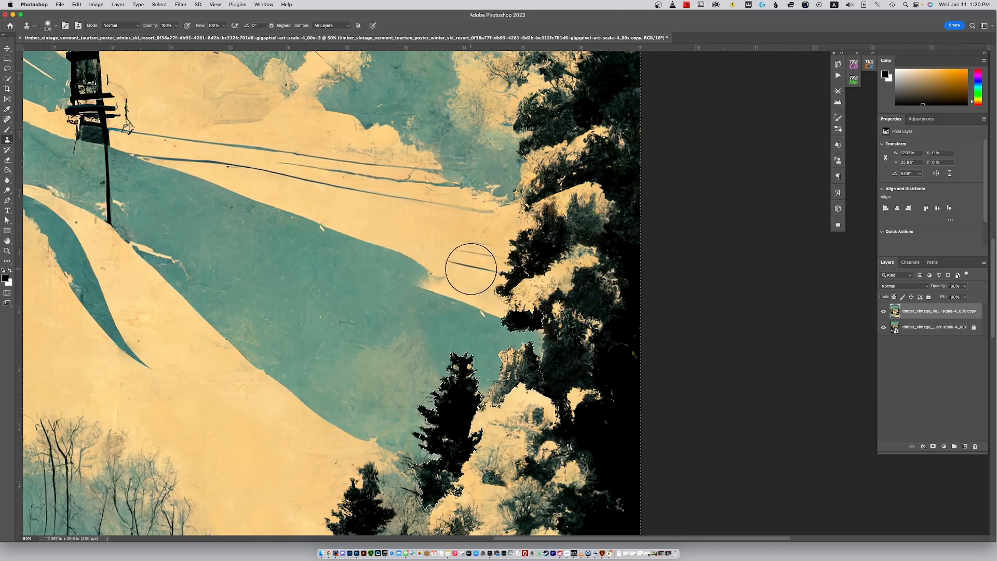
key(super+z)
key(super+z)
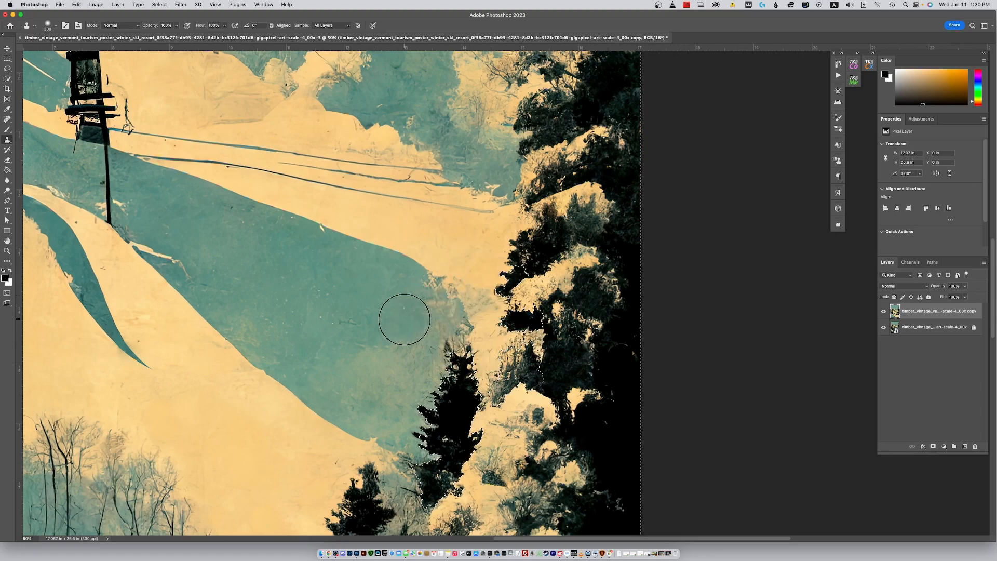
Step: Clone blue-green shadow texture around the dark fir's tip toward the large trees, undo the stray strokes and deselect
alt+click(430, 278)
mouse_move(473, 315)
mouse_down()
mouse_move(507, 347)
mouse_move(461, 344)
mouse_move(476, 354)
mouse_move(483, 382)
mouse_move(463, 368)
mouse_move(491, 372)
mouse_up()
key(super+z)
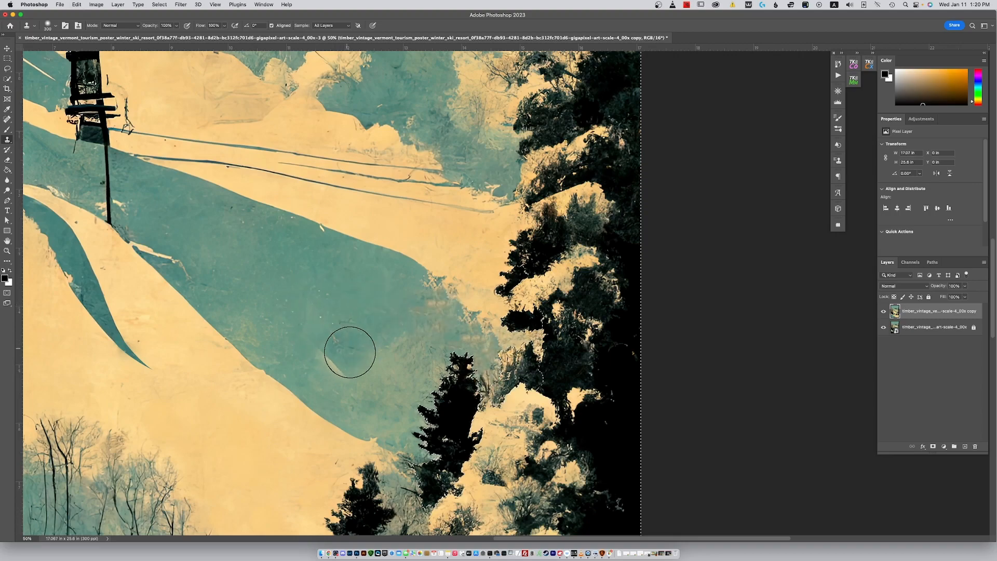
alt+click(398, 365)
drag(489, 381, 491, 379)
key(super+z)
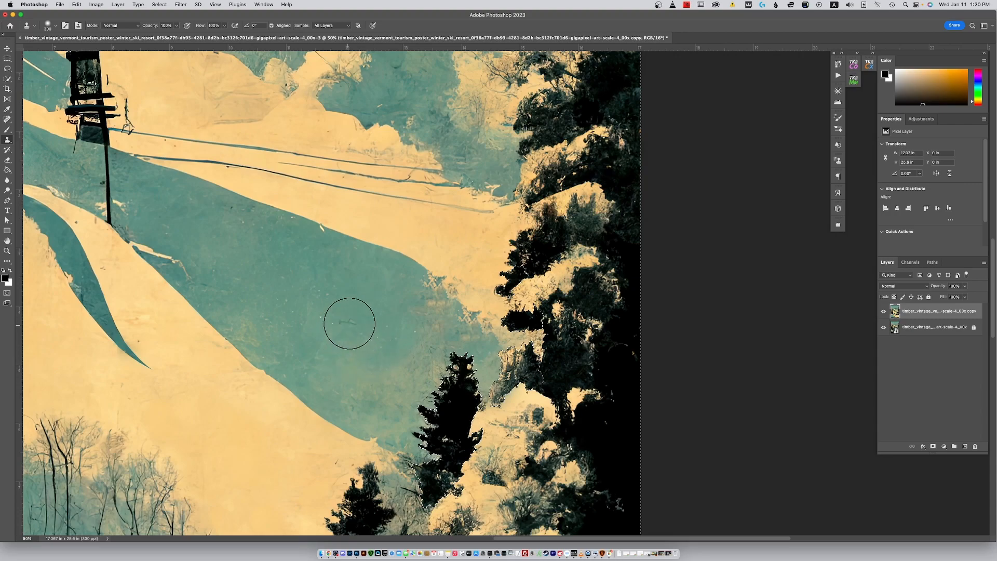
click(274, 180)
key(super+z)
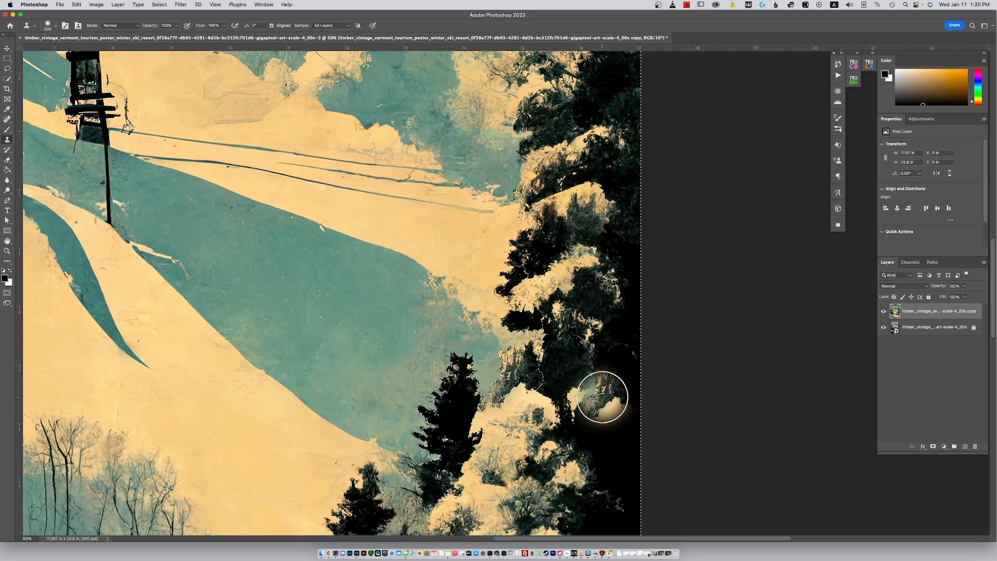
key(super+d)
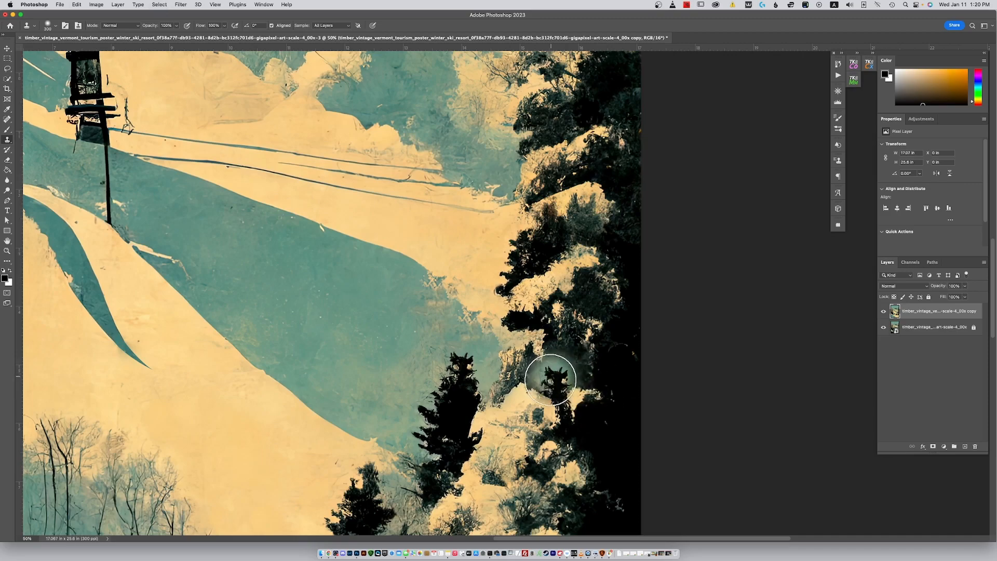
Step: Select the mottled dark foliage between the fir and the large trees with the Magic Wand, and invert the selection
click(7, 78)
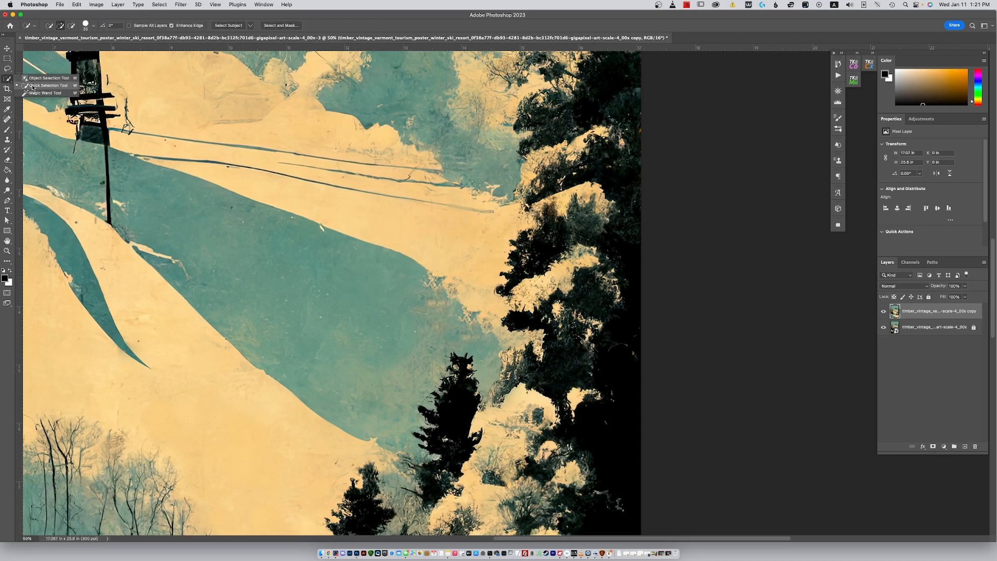
click(44, 93)
click(526, 365)
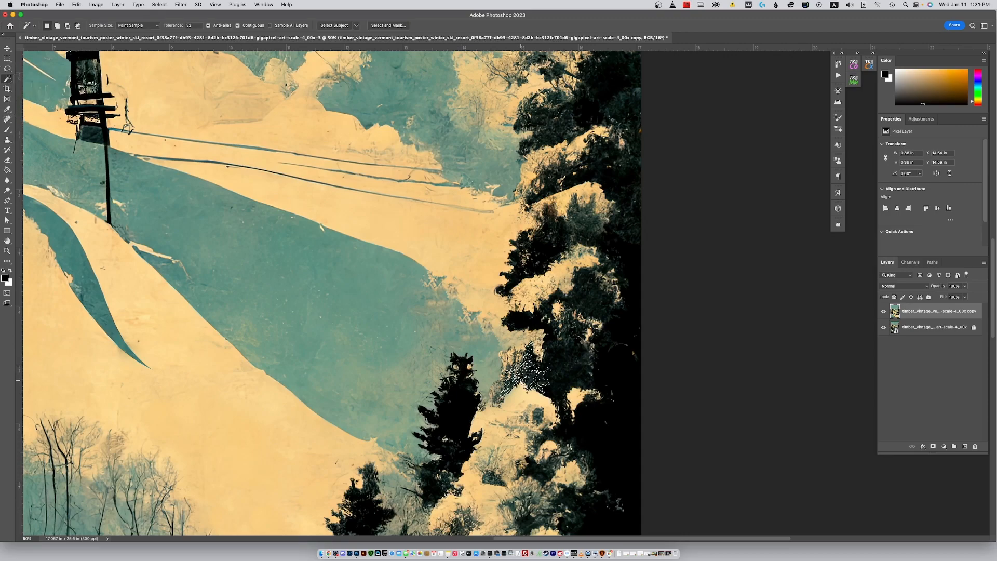
shift+click(508, 368)
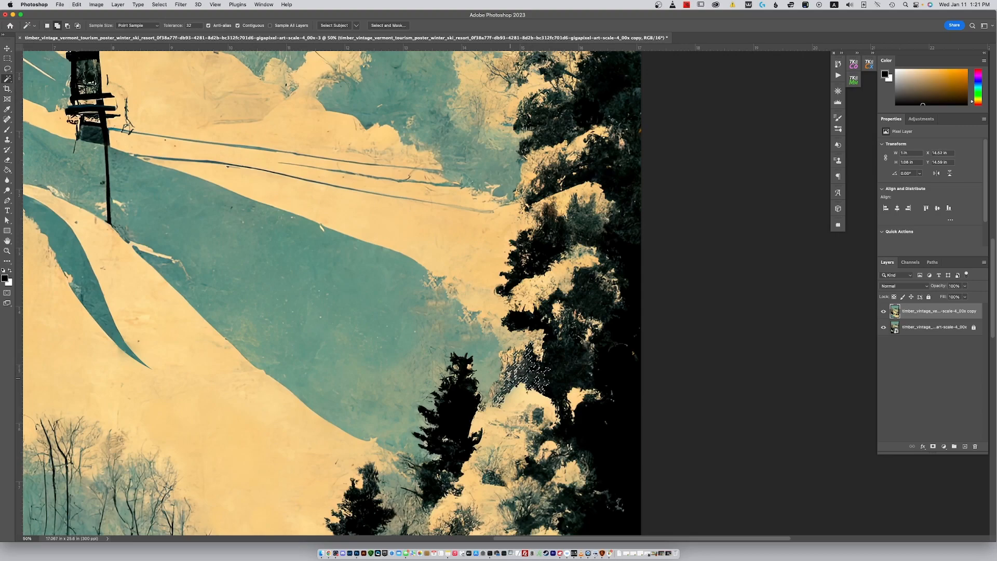
shift+click(498, 387)
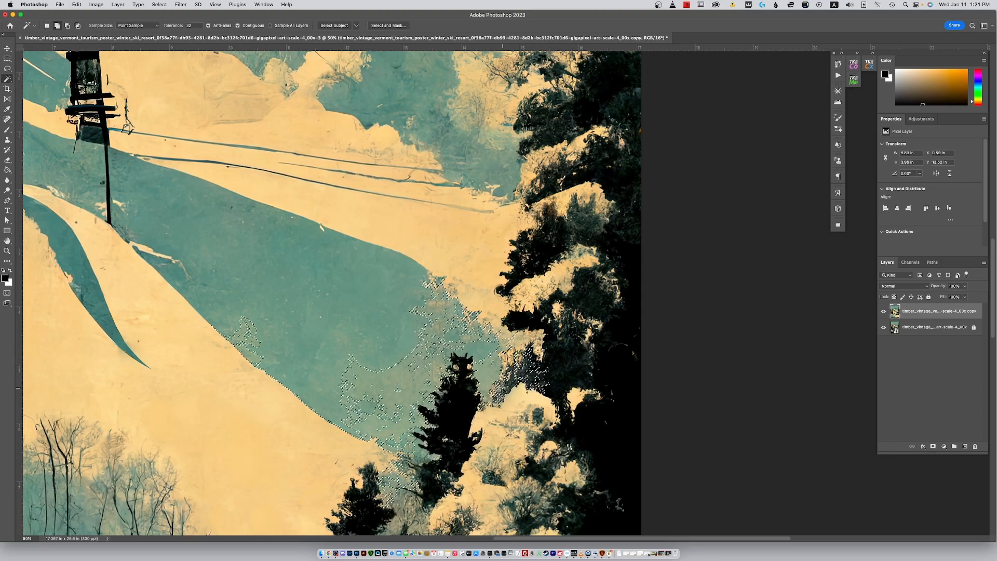
key(super+z)
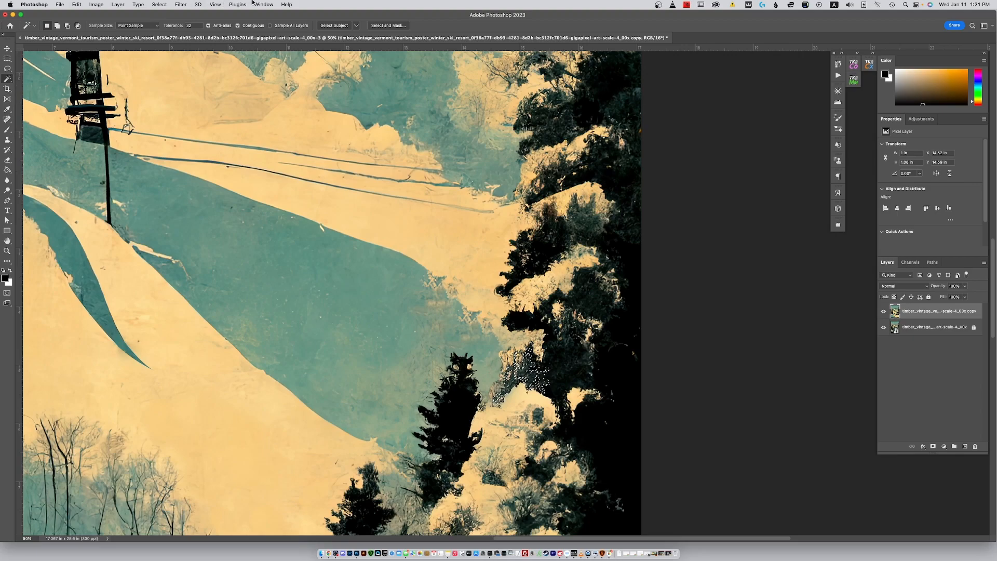
click(160, 4)
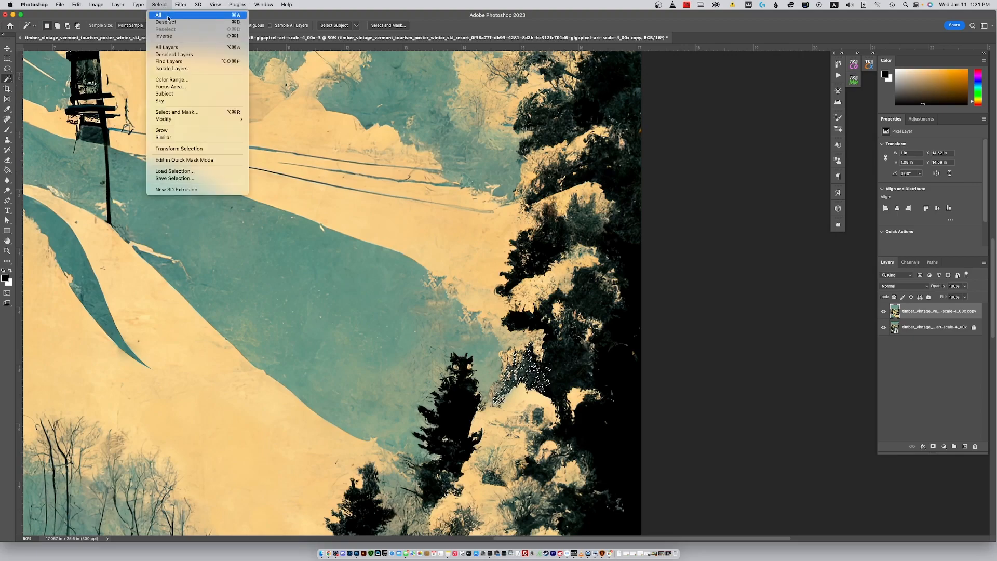
click(170, 36)
Step: Try to clone blue-green shadow over the snow between the fir and the mottled foliage, and undo the strokes
key(s)
alt+click(387, 315)
click(510, 371)
drag(511, 370, 491, 375)
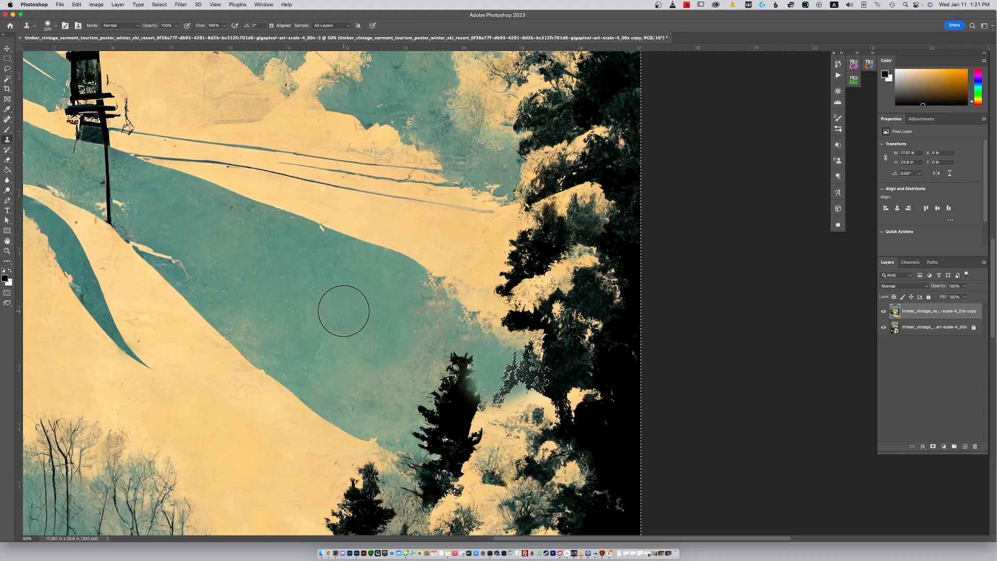
key(super+z)
key(super+z)
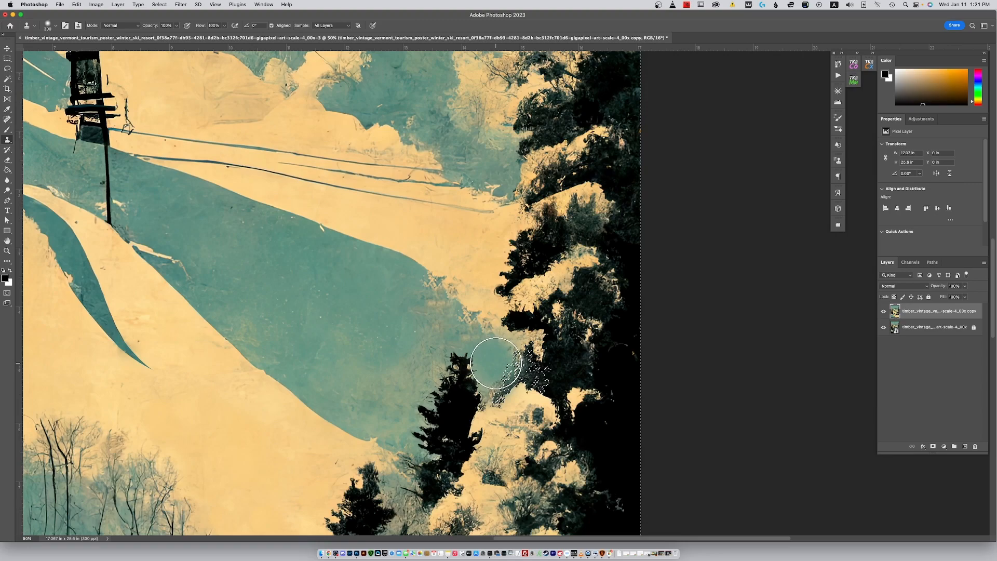
Step: Clone blue-green shadow along the edge of the mottled foliage with a smaller brush, and resample near the ragged snow edge
key(bracketleft)
key(bracketleft)
key(bracketleft)
key(bracketleft)
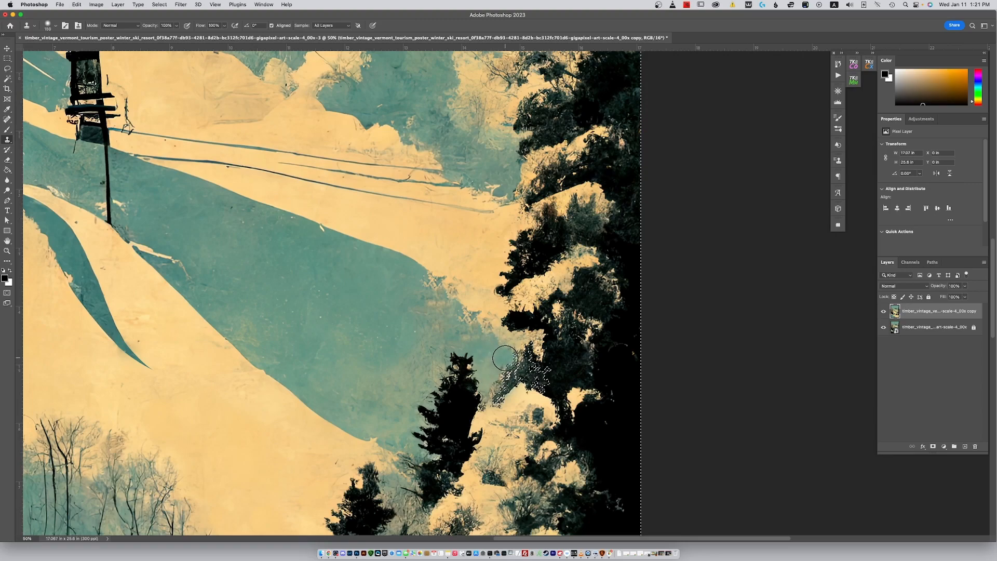
mouse_move(500, 362)
mouse_down()
mouse_move(491, 376)
mouse_move(527, 349)
mouse_up()
alt+click(470, 316)
alt+click(448, 299)
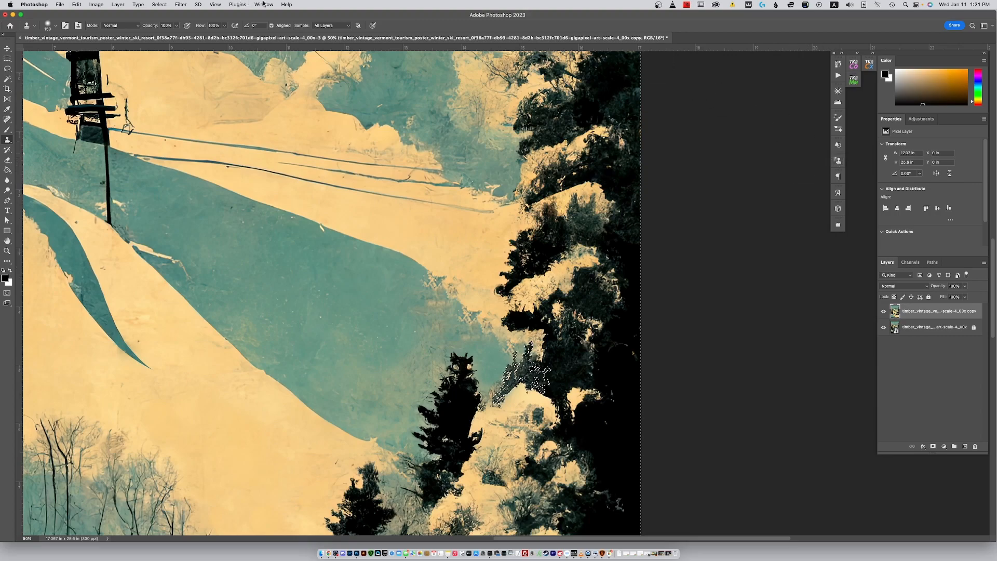
Step: Open the Clone Source settings and repeatedly sample the blue-green shadow to clone along the ragged snow edge beside the large trees
click(264, 4)
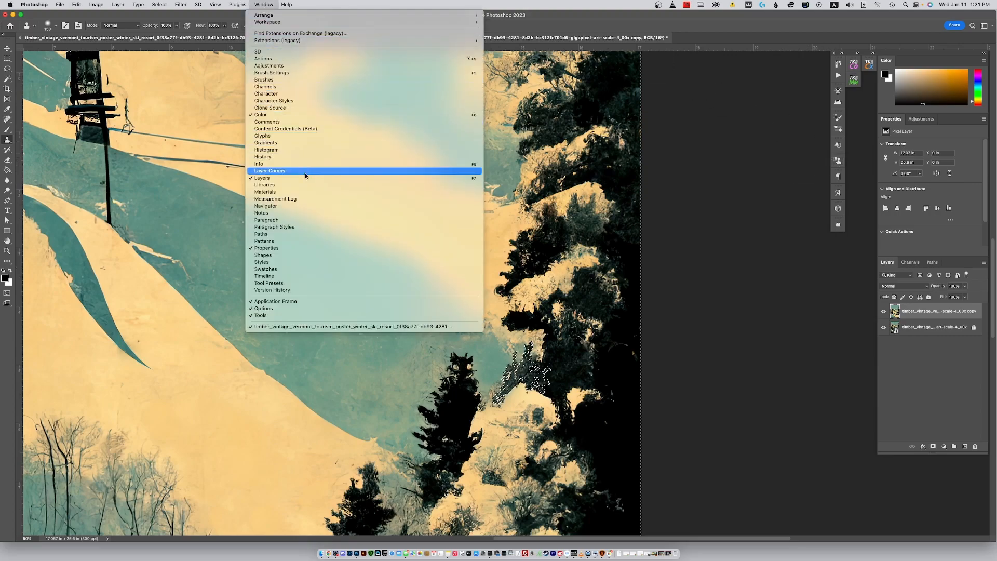
click(313, 108)
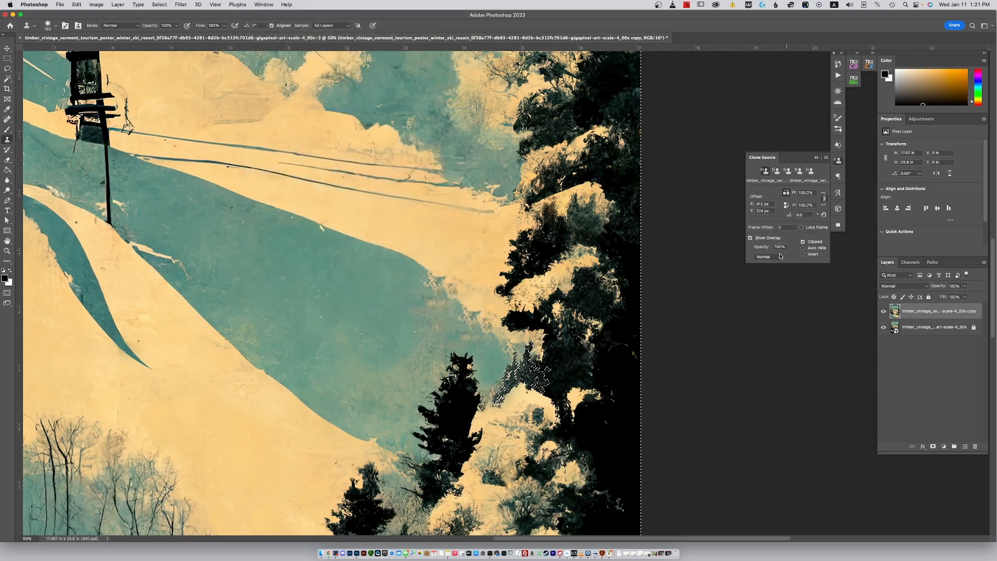
alt+click(448, 289)
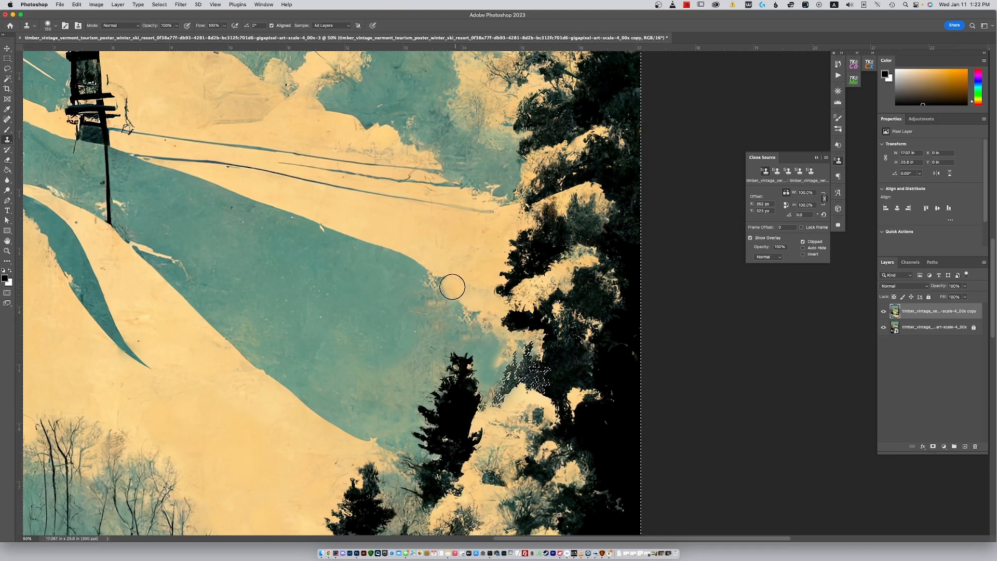
alt+click(430, 280)
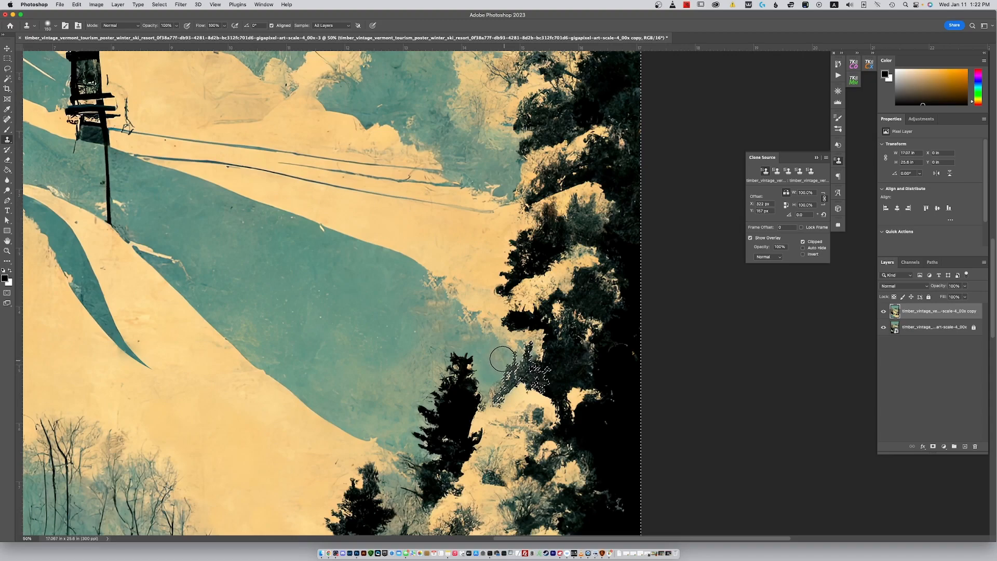
alt+click(430, 273)
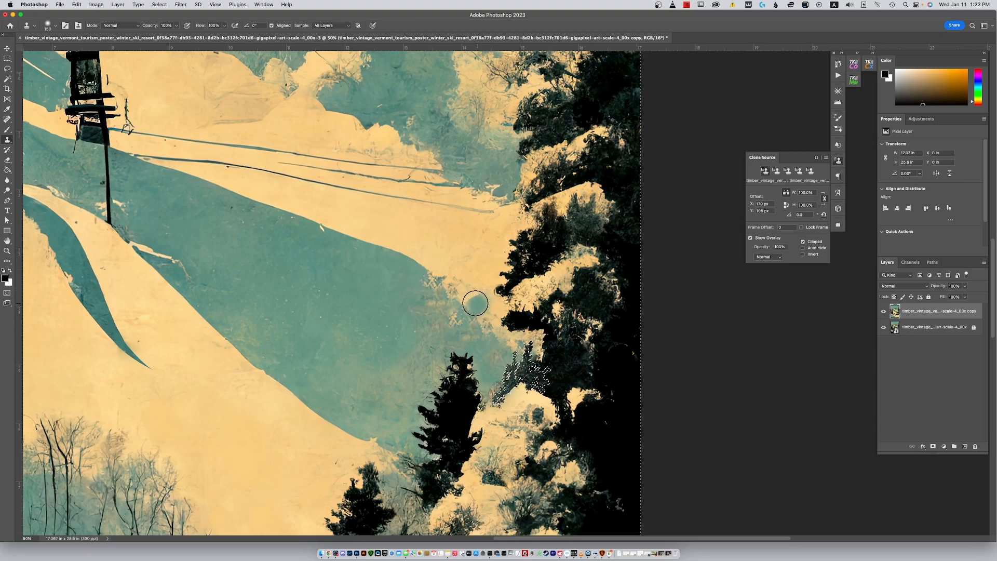
alt+click(463, 280)
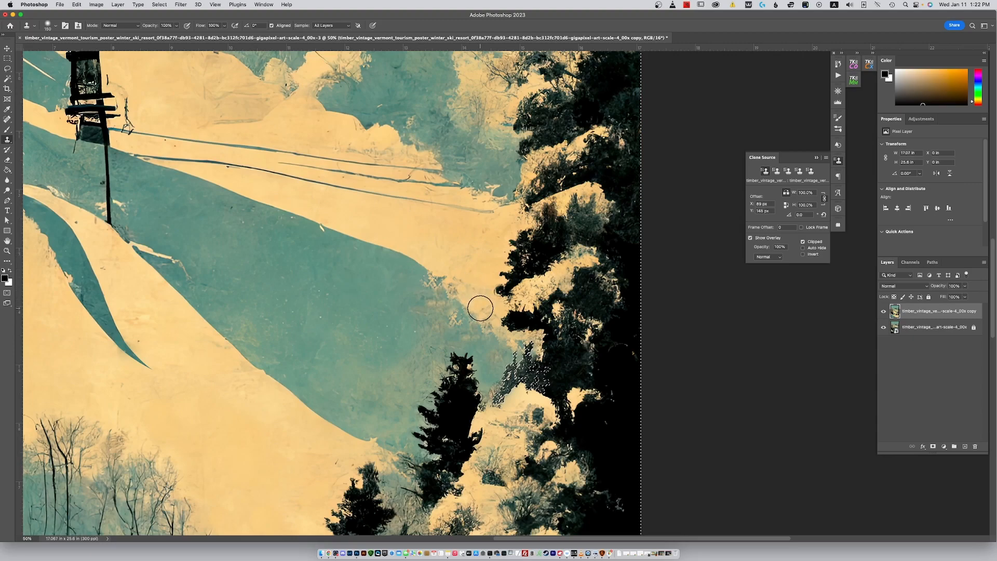
Step: Clone shadow texture into the gap between the fir's tip and the large trees with a smaller brush, and deselect
key(bracketleft)
key(bracketleft)
key(bracketleft)
key(bracketleft)
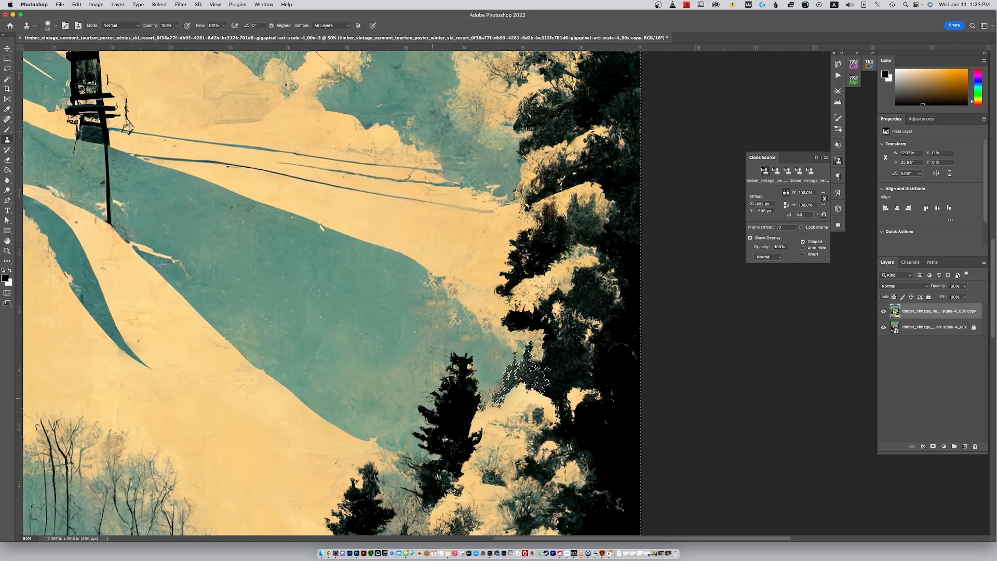
alt+click(441, 377)
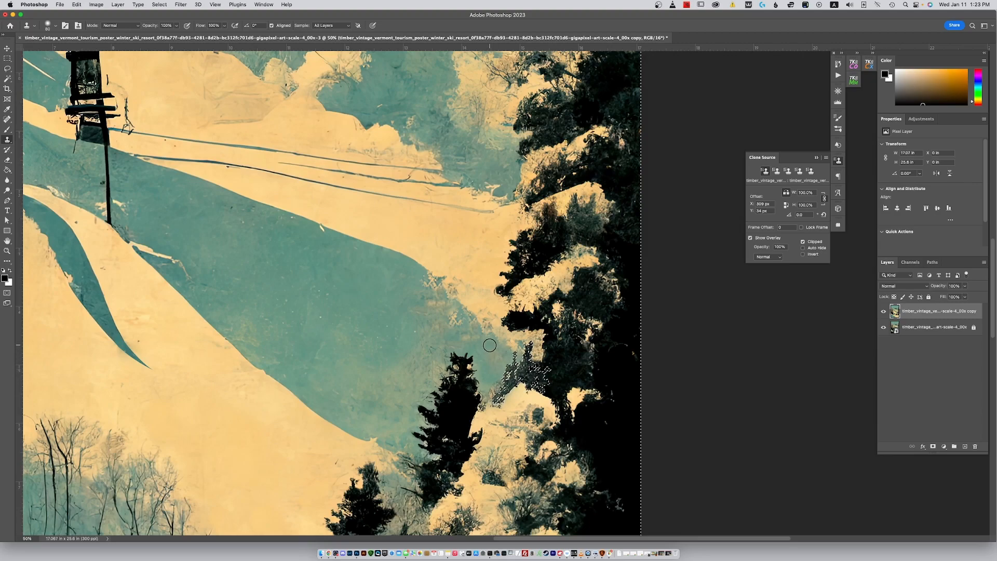
key(super+d)
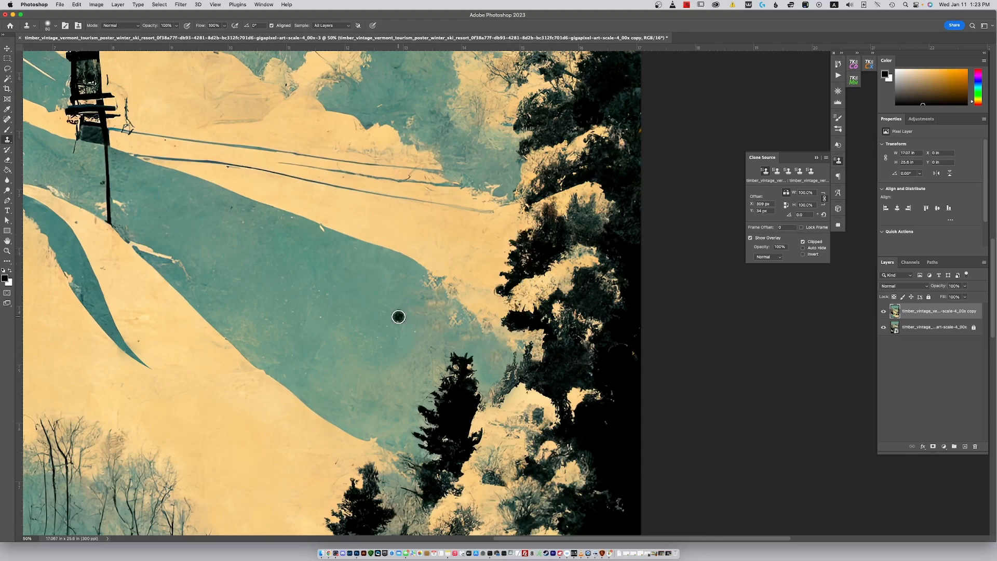
Step: Heal the mottled marks in the blue-green shadow beside the dark fir's tip with the Spot Healing Brush
click(7, 119)
click(426, 350)
mouse_move(431, 345)
mouse_down()
mouse_move(437, 351)
mouse_move(426, 368)
mouse_move(406, 362)
mouse_move(416, 347)
mouse_move(428, 353)
mouse_move(412, 377)
mouse_up()
click(411, 358)
click(418, 353)
click(415, 385)
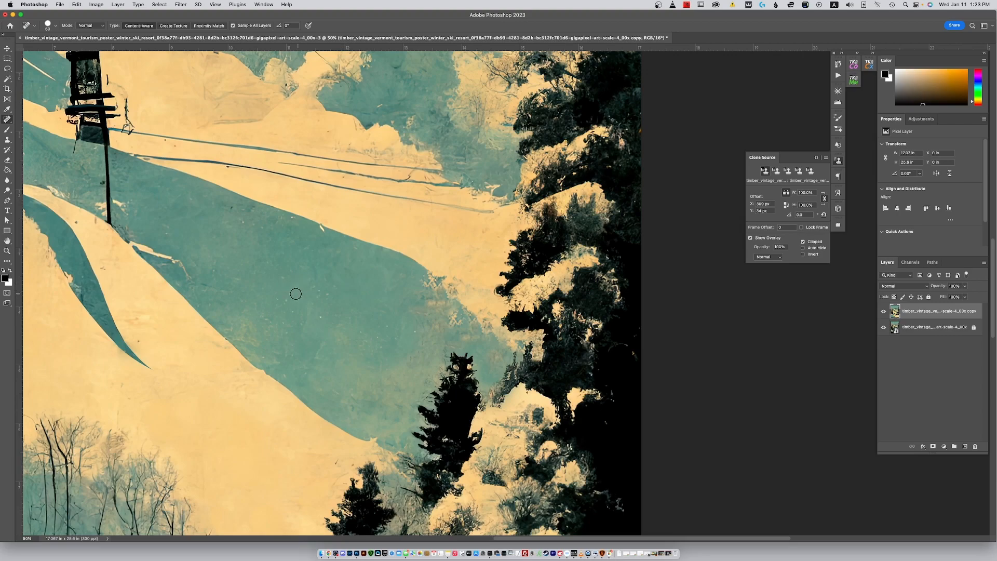
Step: Heal the stray flecks along the ragged snow edge between the blue-green shadow and the large trees, and view the whole poster
key(super+0)
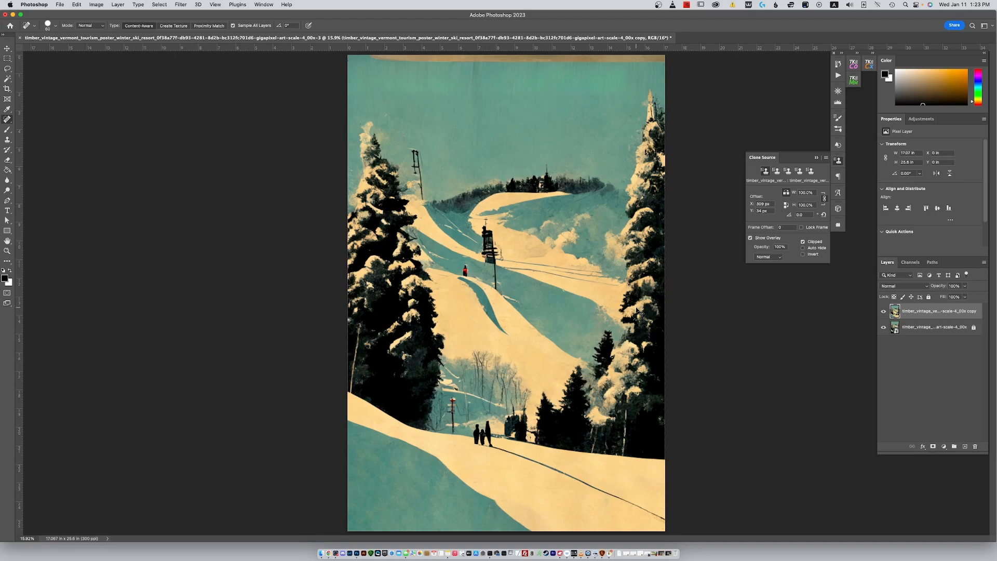
key(super+plus)
key(super+plus)
key(super+plus)
key(super+plus)
key(super+plus)
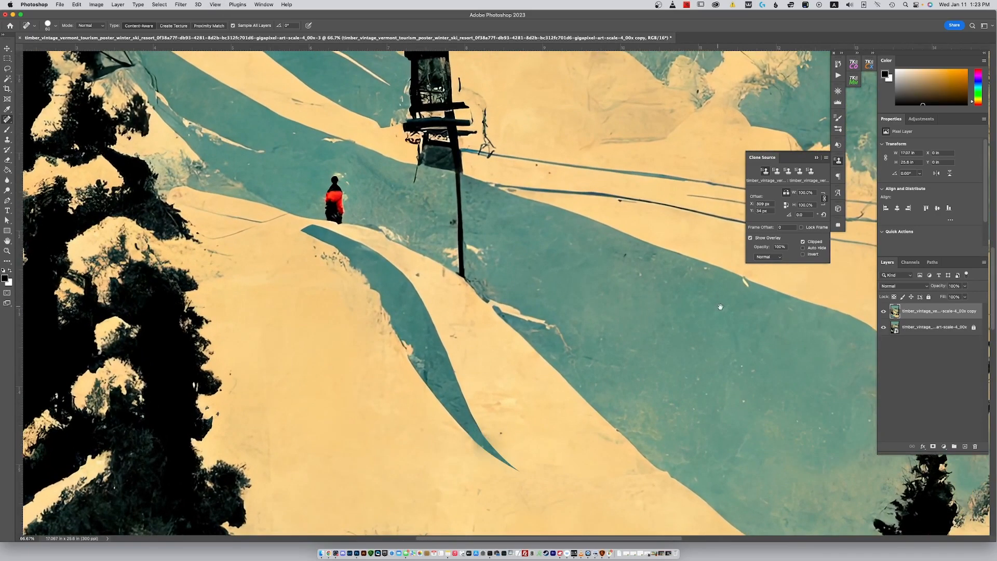
drag(719, 307, 397, 307)
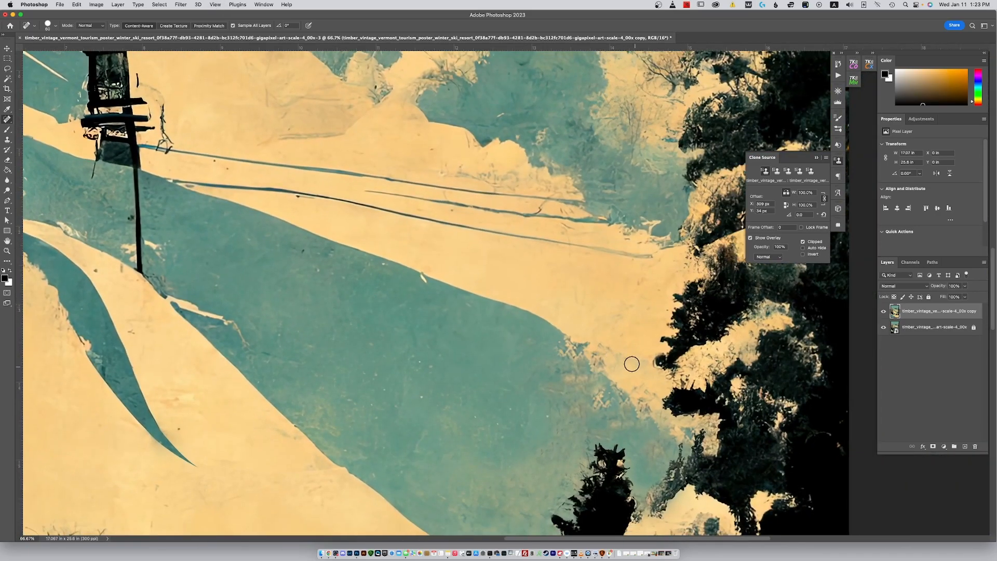
mouse_move(591, 341)
mouse_down()
mouse_move(617, 346)
mouse_move(625, 363)
mouse_move(601, 353)
mouse_up()
click(596, 352)
click(620, 352)
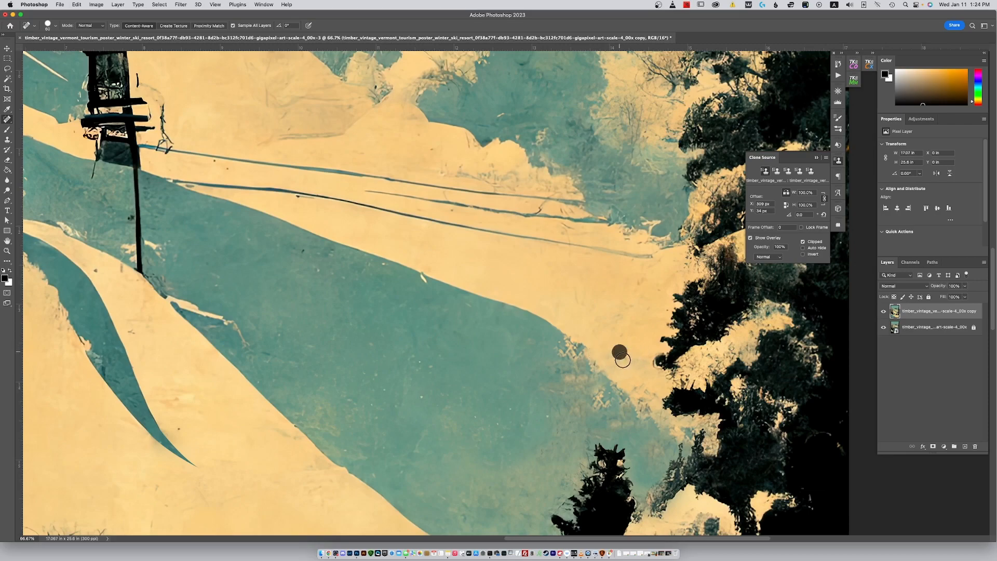
drag(632, 377, 637, 383)
key(super+0)
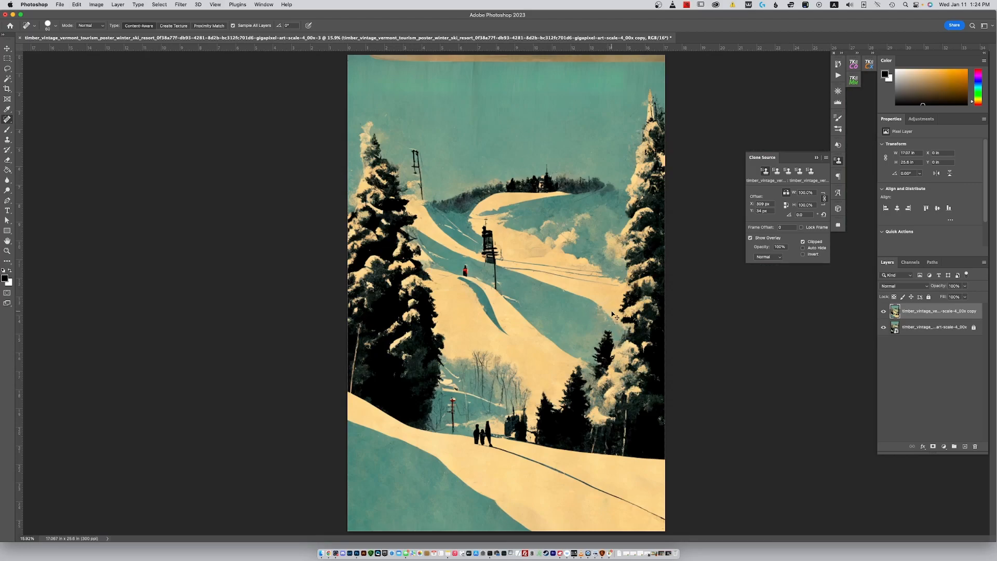
Step: Lasso the curved blue-green shadow on the slope below the red-jacketed skier and copy it to a new layer
key(super+equal)
key(super+equal)
key(super+equal)
key(super+equal)
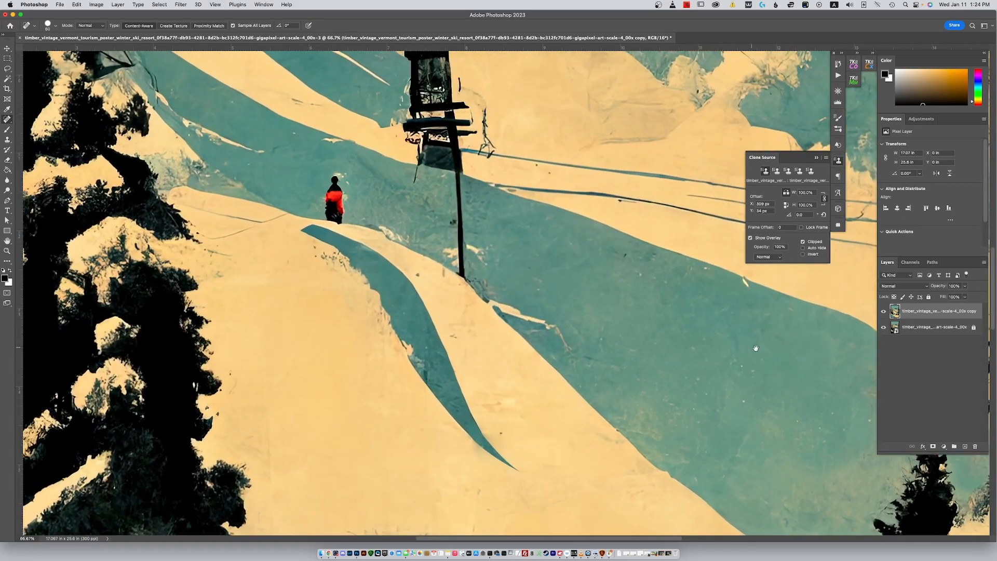
drag(755, 348, 376, 275)
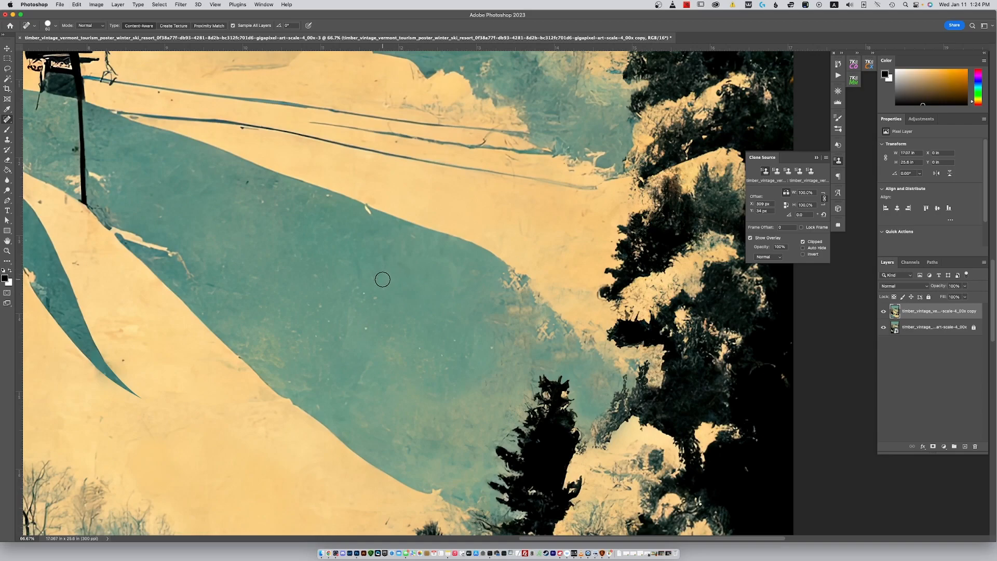
drag(474, 254, 659, 427)
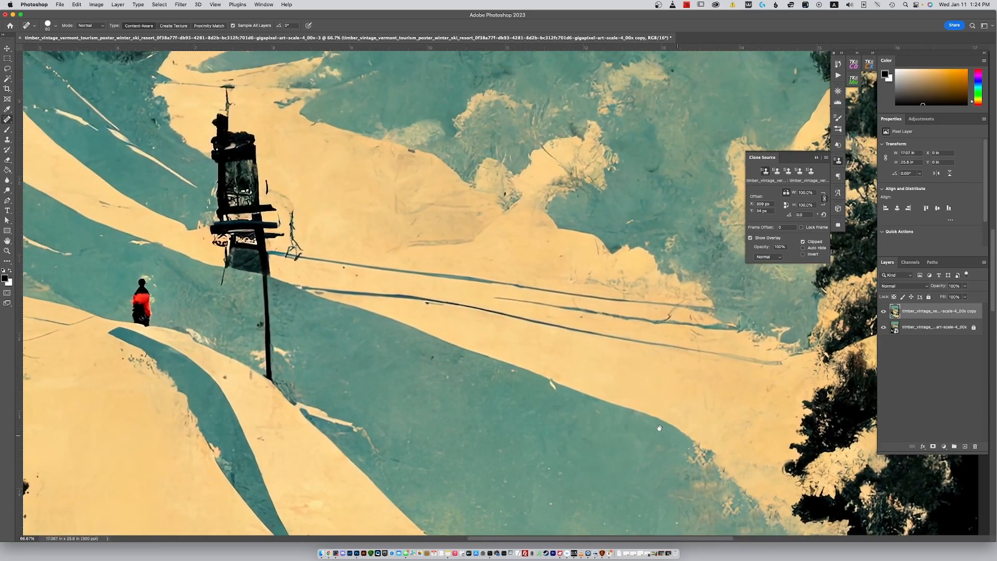
drag(414, 366, 586, 306)
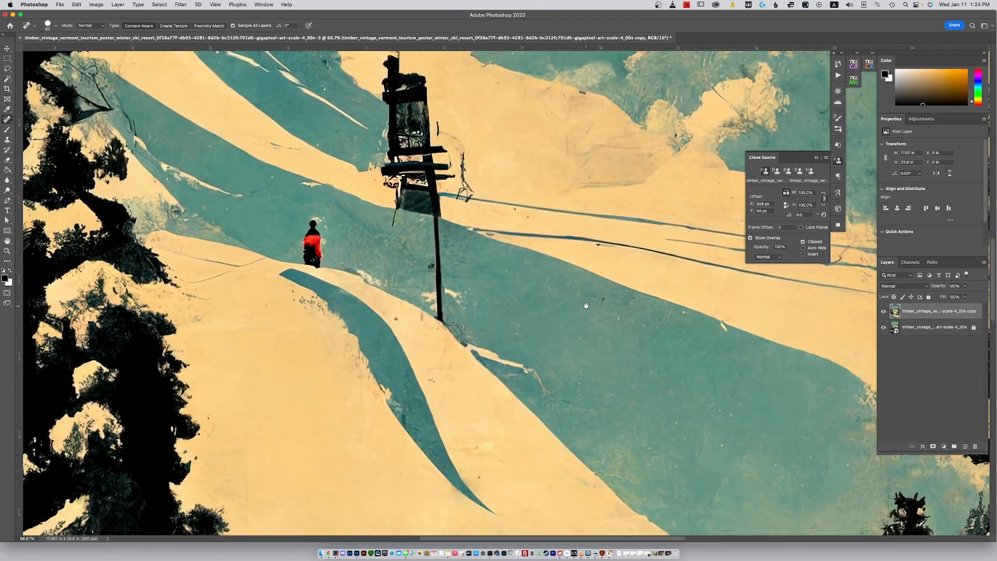
click(7, 48)
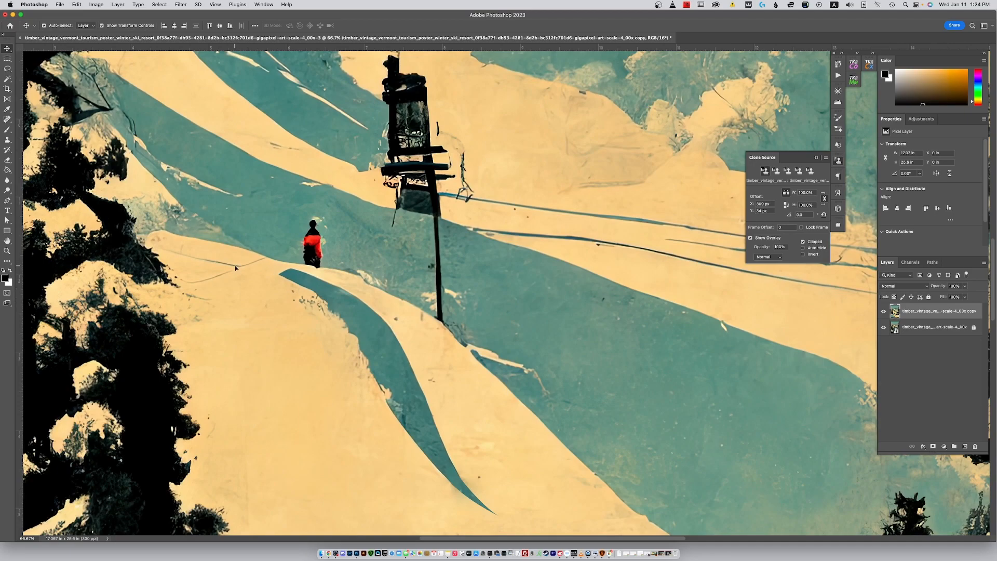
click(7, 68)
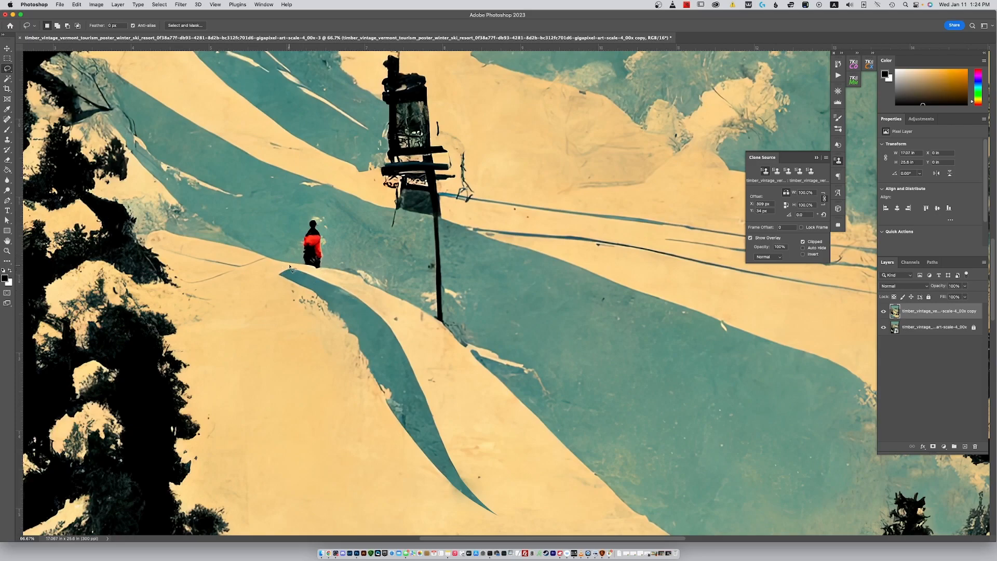
mouse_move(265, 284)
mouse_down()
mouse_move(362, 426)
mouse_move(441, 501)
mouse_move(493, 526)
mouse_move(508, 522)
mouse_move(393, 319)
mouse_move(333, 278)
mouse_move(289, 267)
mouse_up()
key(super+j)
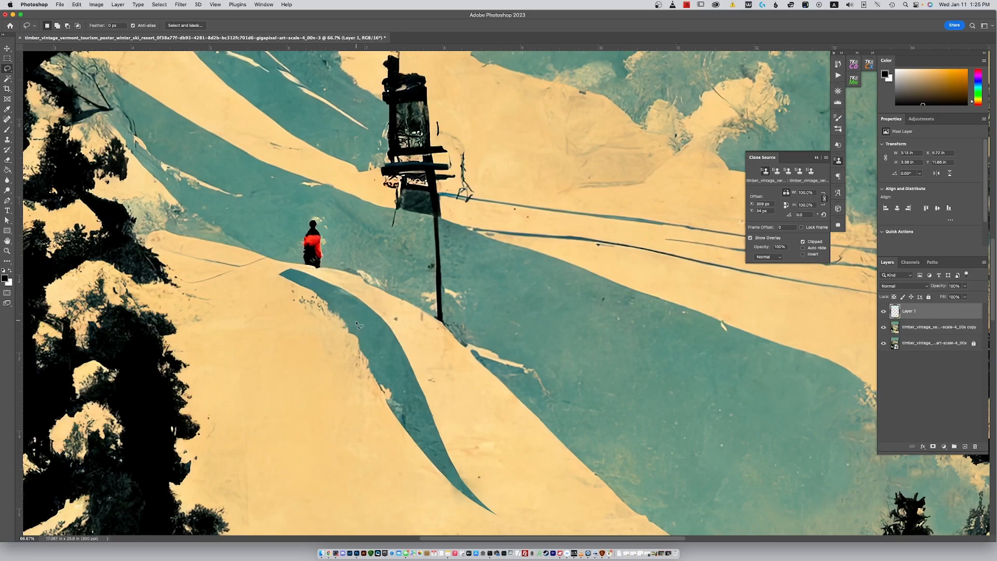
Step: Hide the copied shadow layer, lasso the curved shadow on the image copy layer, remove it with a Content-Aware fill, and deselect
click(882, 310)
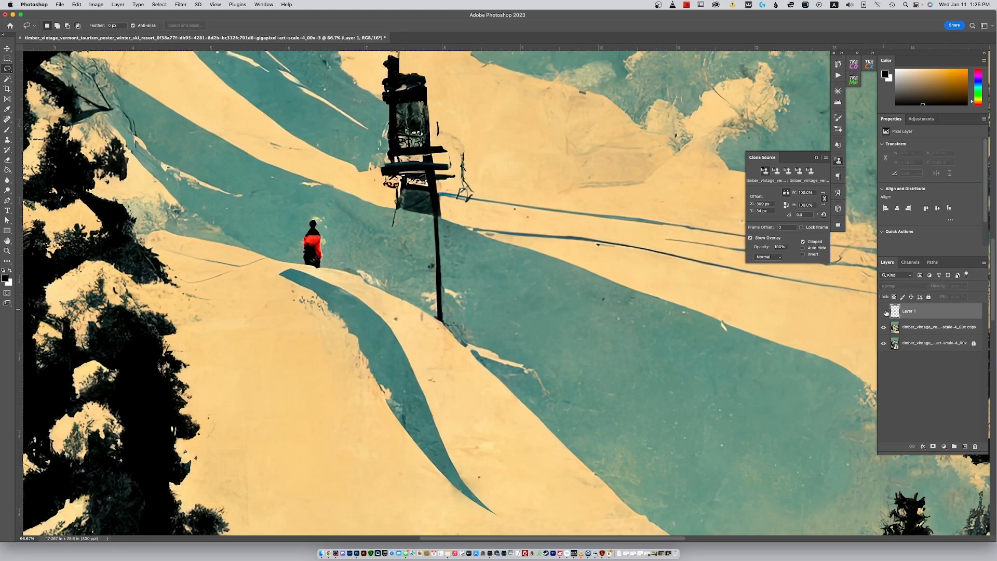
click(910, 328)
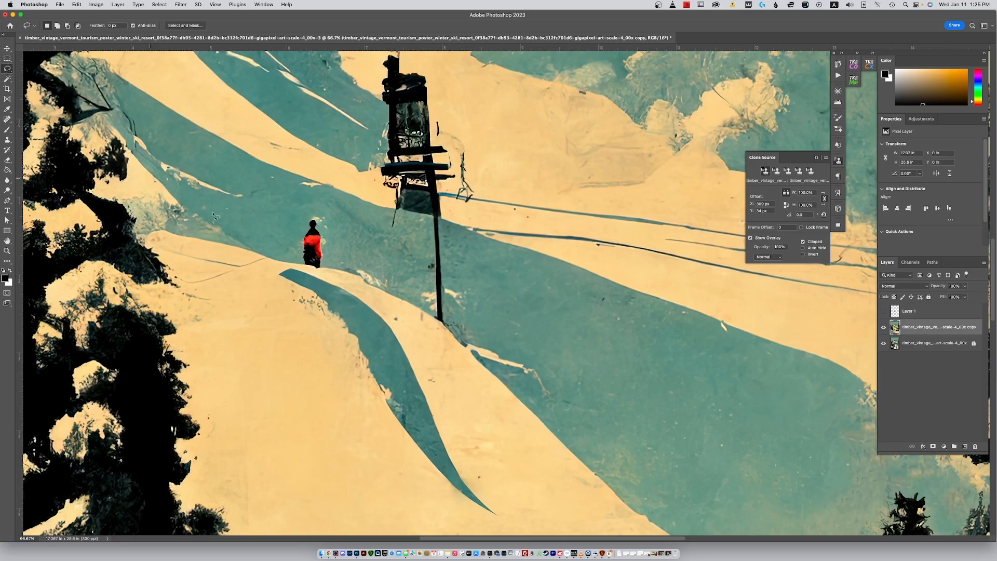
mouse_move(294, 269)
mouse_down()
mouse_move(271, 274)
mouse_move(280, 292)
mouse_move(300, 306)
mouse_move(400, 463)
mouse_move(465, 525)
mouse_move(509, 527)
mouse_move(506, 491)
mouse_move(415, 337)
mouse_move(390, 305)
mouse_move(335, 281)
mouse_up()
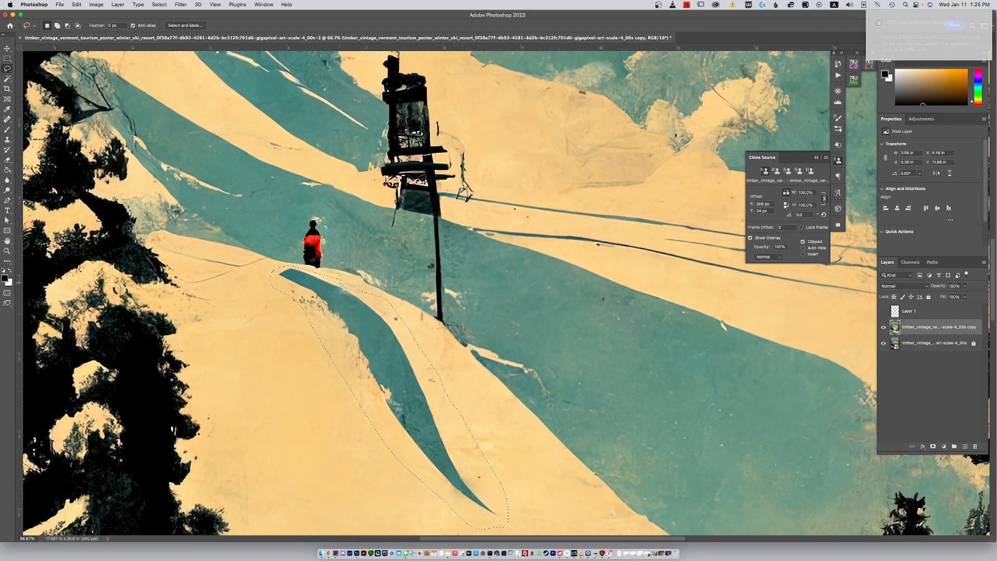
click(879, 24)
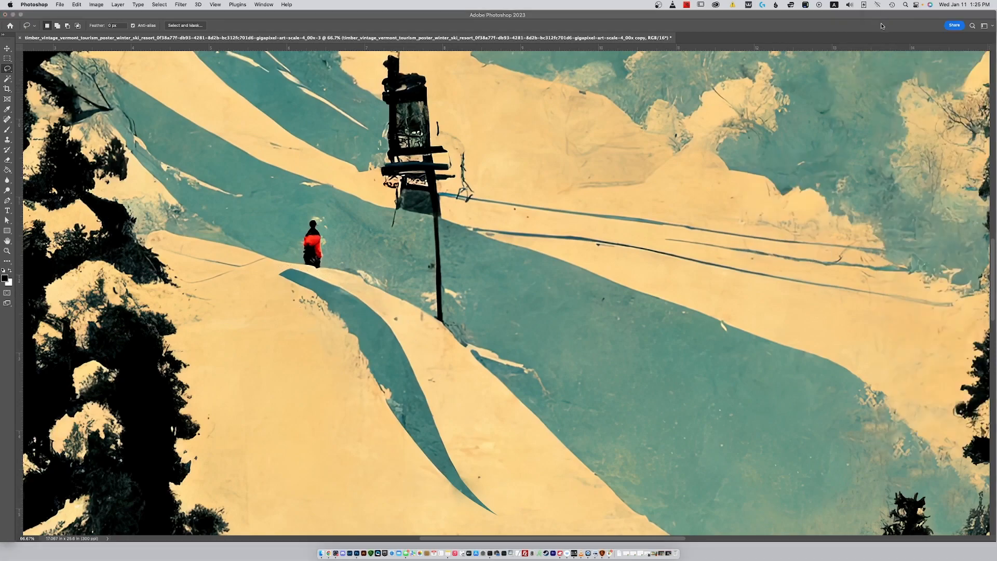
click(340, 300)
key(i)
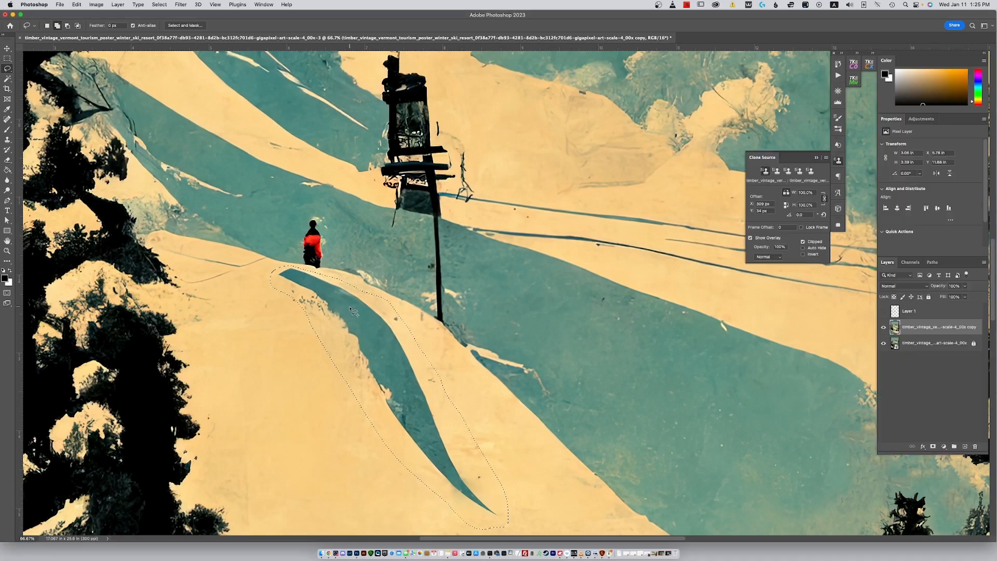
key(shift+BackSpace)
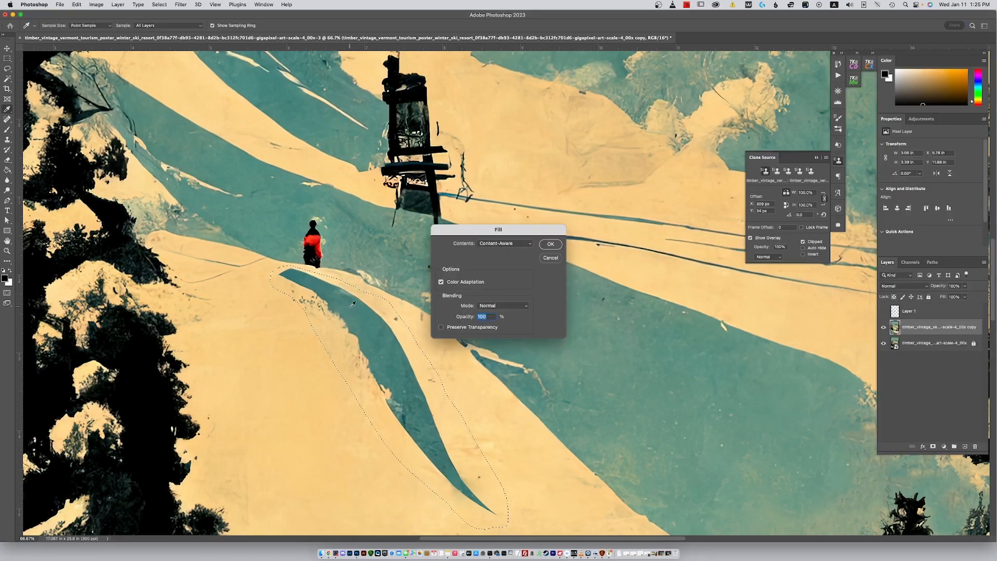
click(550, 244)
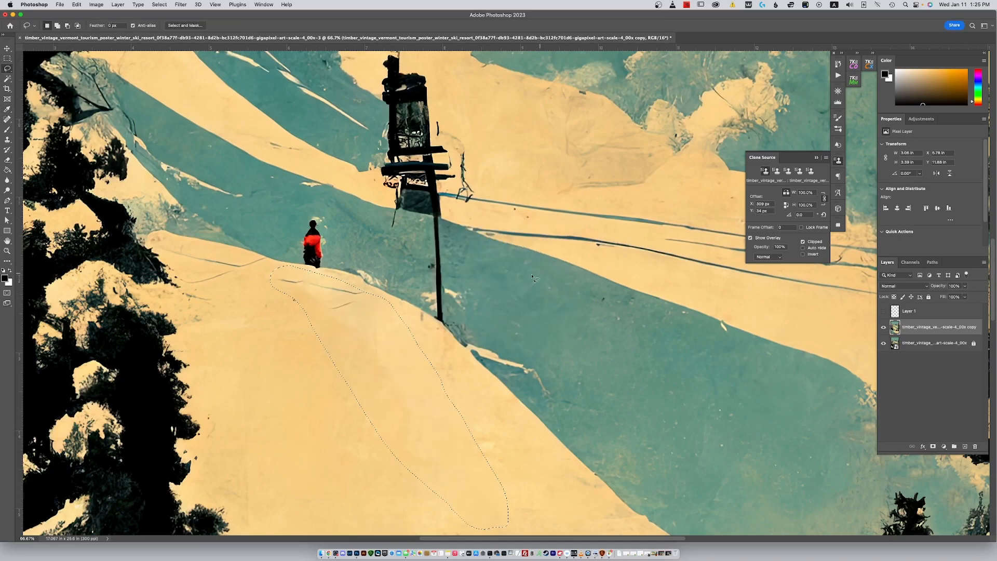
key(super+d)
Step: Heal the leftover lines in the filled snow and the thin tracks beside the skier with the Spot Healing Brush
click(7, 121)
mouse_move(283, 279)
mouse_down()
mouse_move(362, 297)
mouse_move(333, 310)
mouse_up()
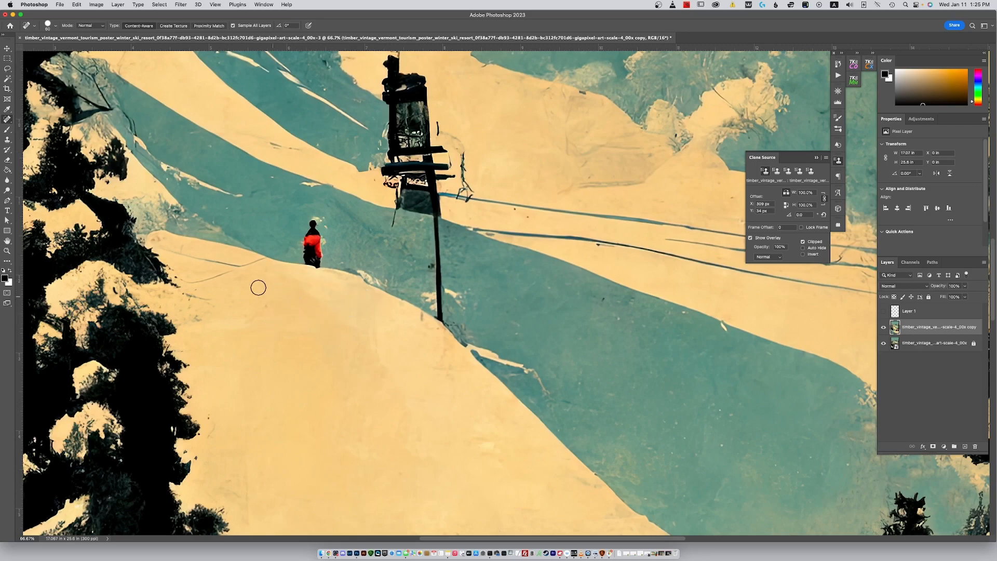
mouse_move(206, 258)
mouse_down()
mouse_move(249, 270)
mouse_move(189, 278)
mouse_move(255, 263)
mouse_up()
mouse_move(180, 253)
mouse_down()
mouse_move(223, 267)
mouse_move(260, 263)
mouse_up()
click(417, 319)
Step: Show the copied shadow layer, move the shadow up to start at the red-jacketed skier's feet, and set its blend mode to Darken
click(883, 310)
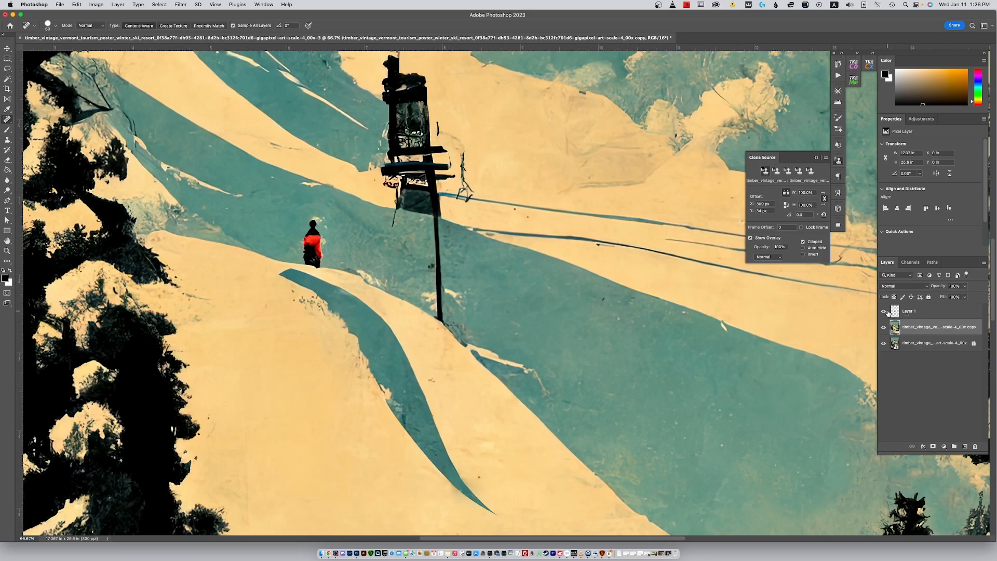
click(883, 311)
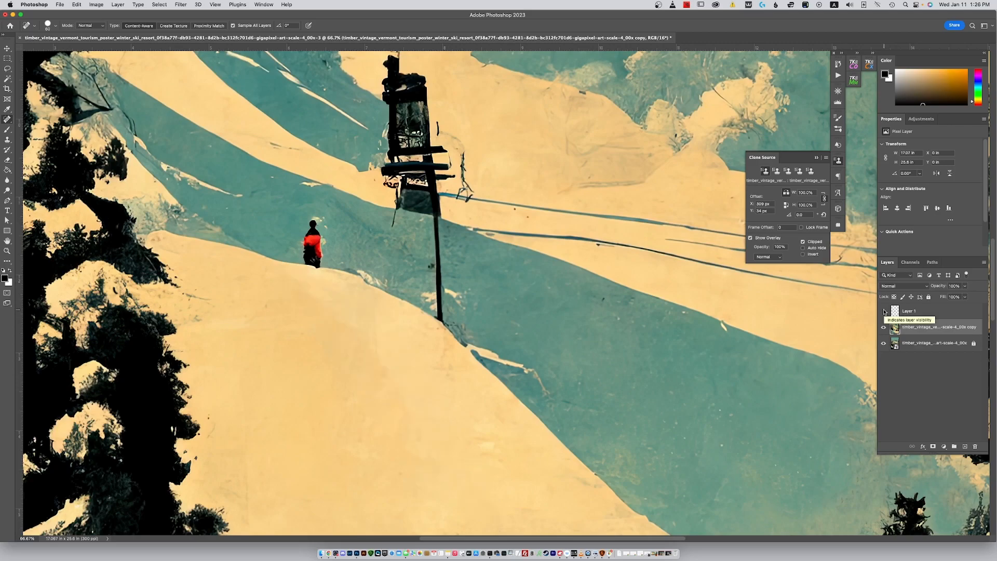
click(883, 311)
click(933, 315)
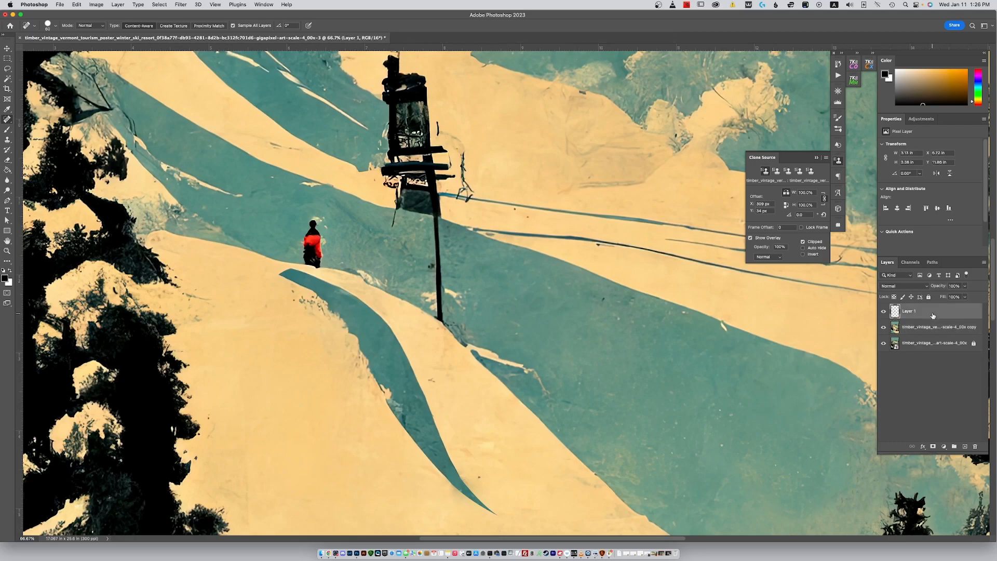
key(super+t)
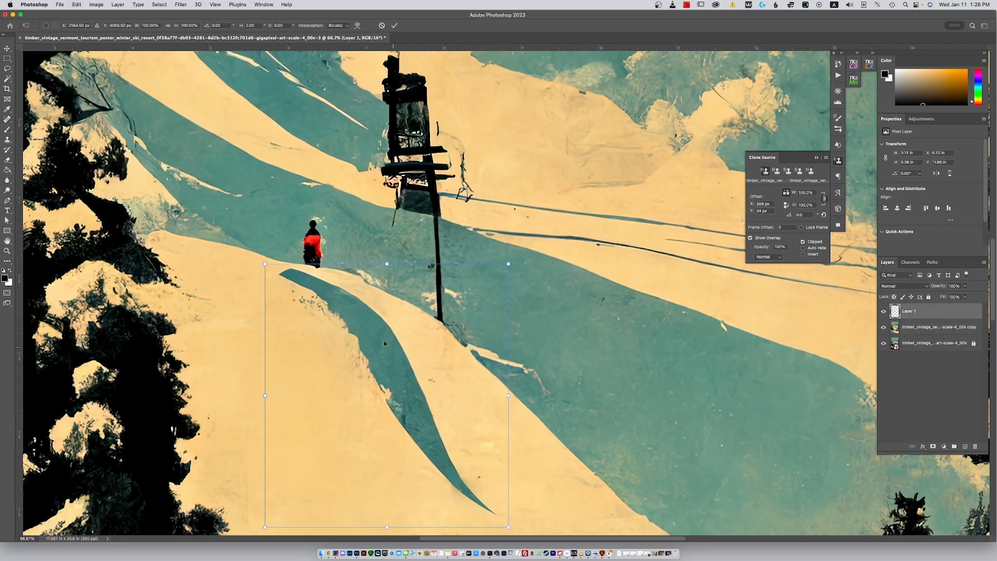
drag(366, 330, 394, 321)
click(909, 286)
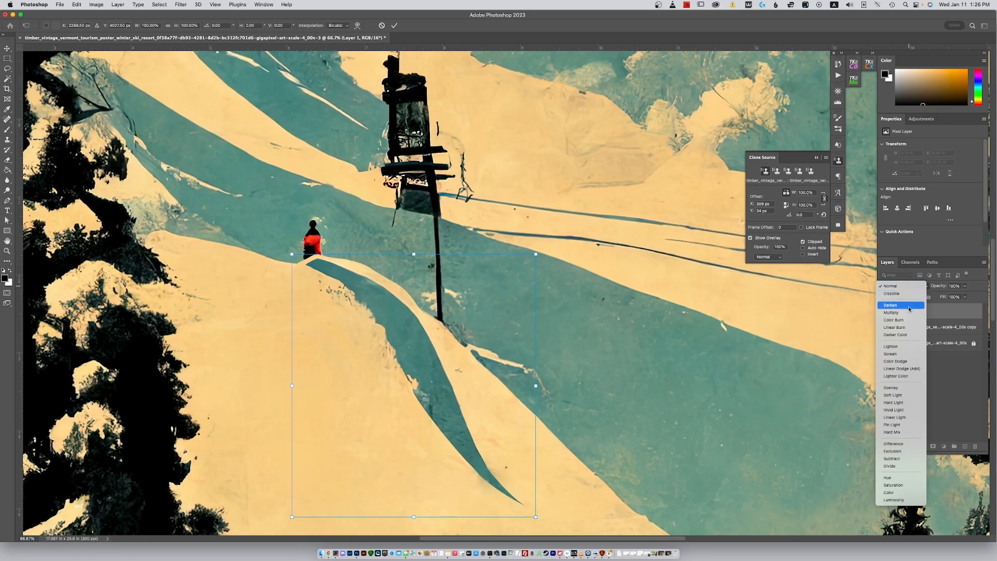
click(908, 306)
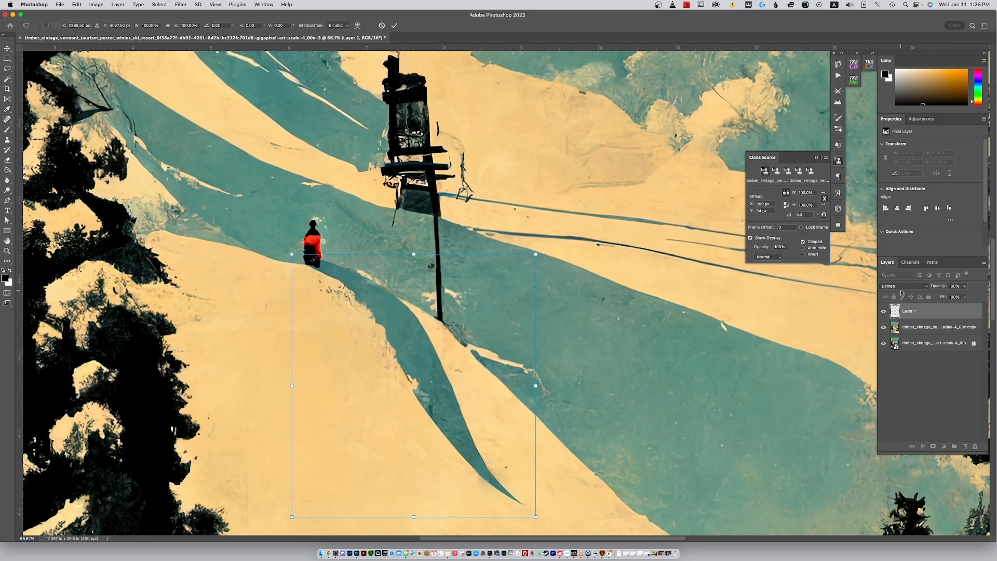
Step: Try the Color Burn, Color and Saturation blend modes on the shadow layer and return it to Darken
click(902, 292)
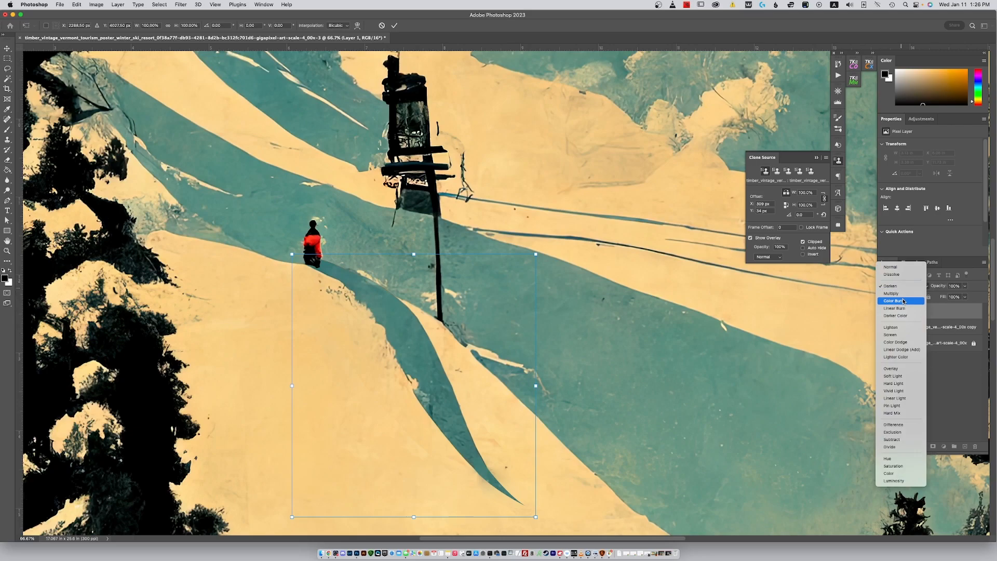
click(903, 301)
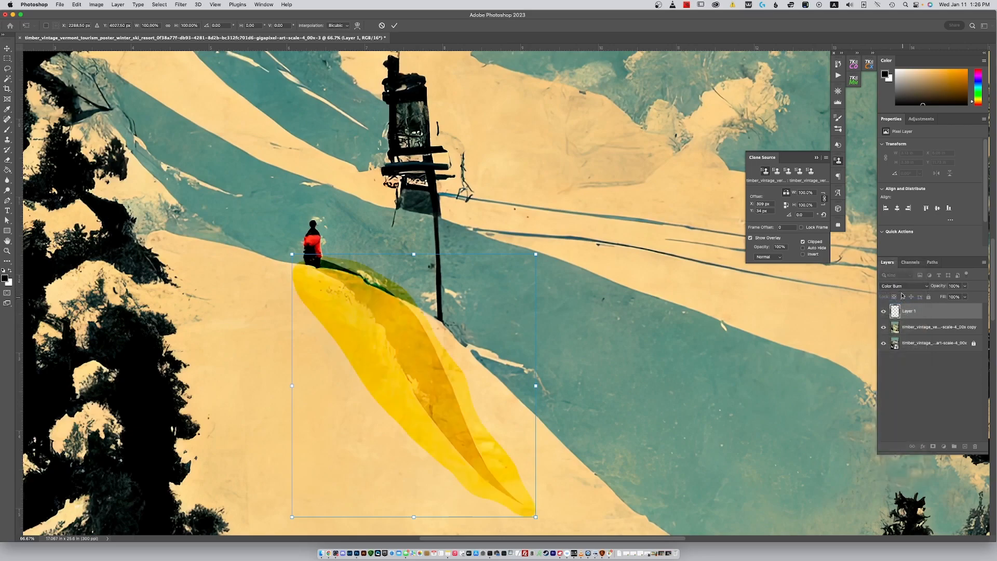
click(903, 287)
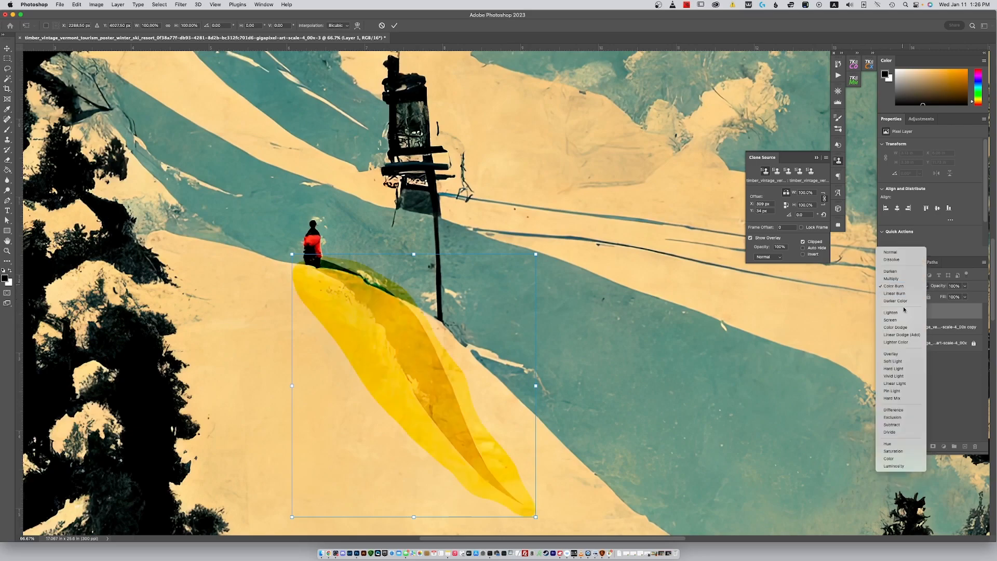
click(902, 458)
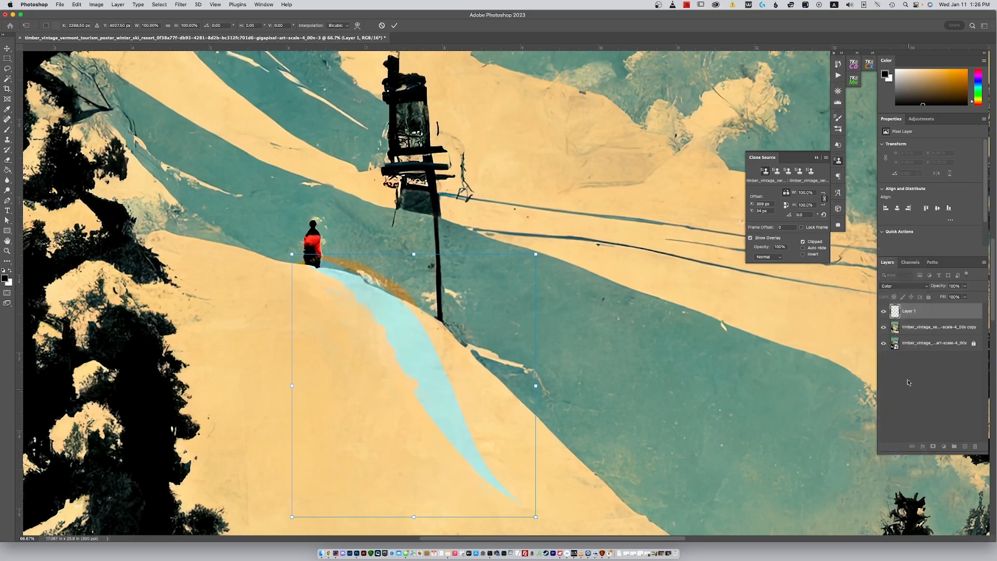
click(898, 284)
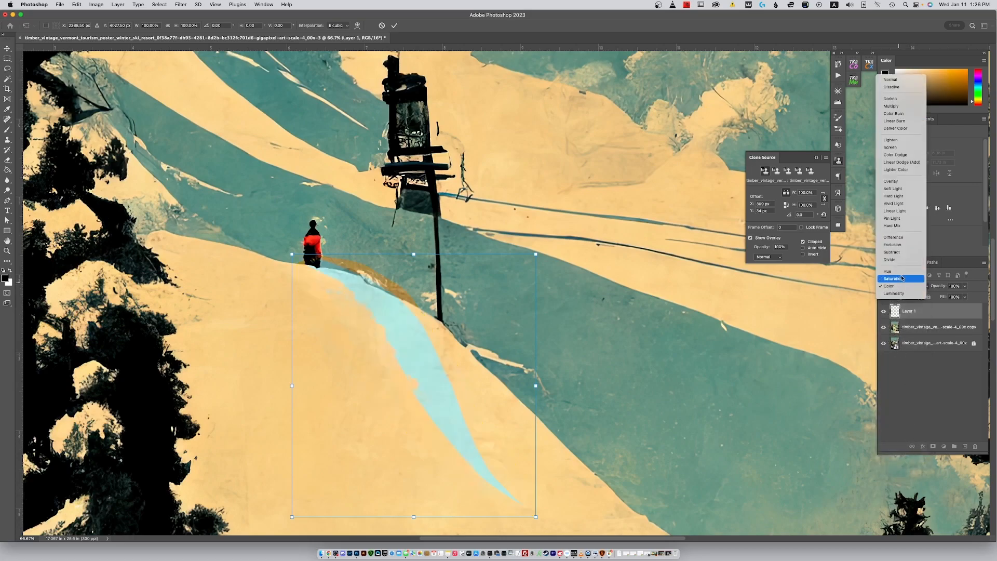
click(901, 279)
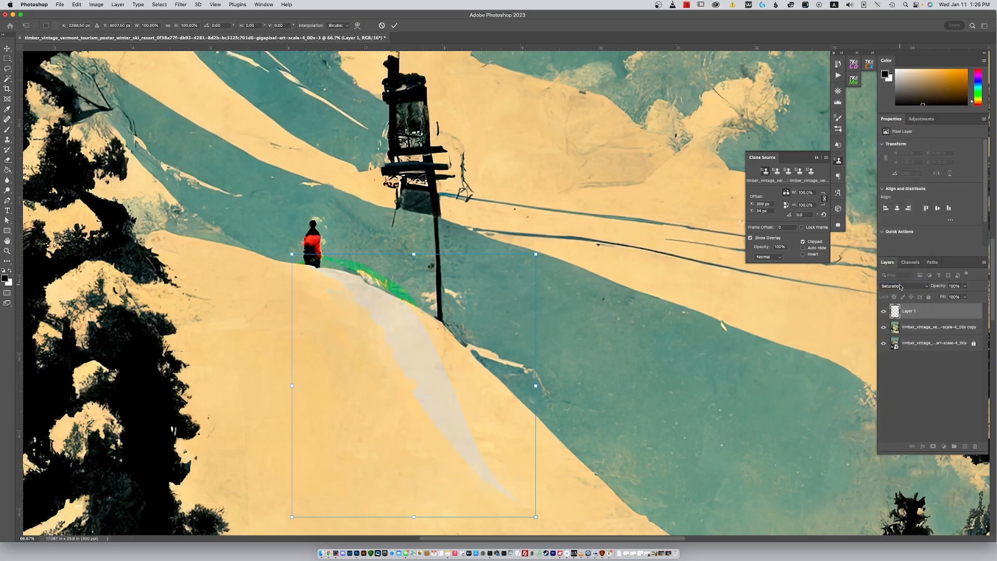
click(900, 285)
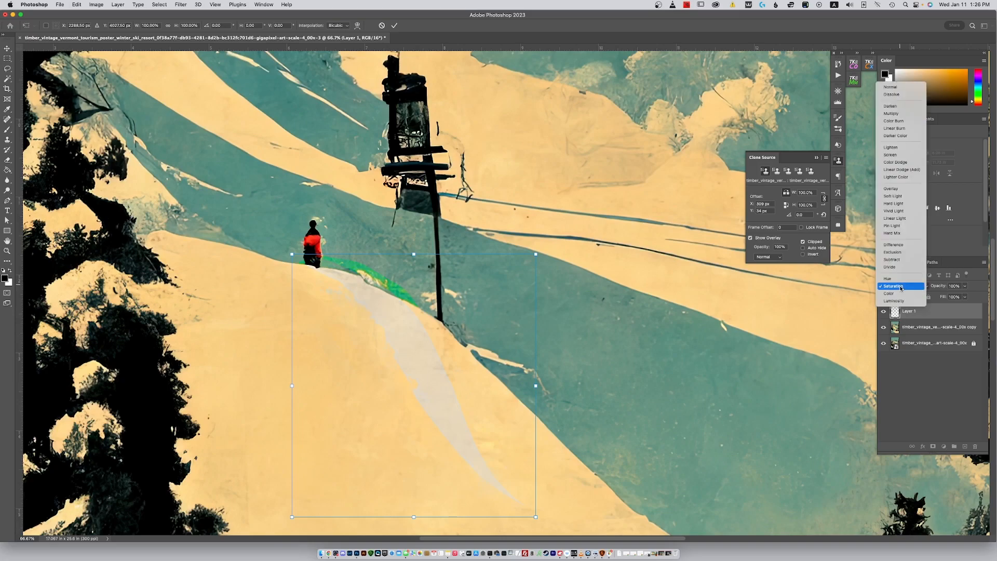
click(908, 109)
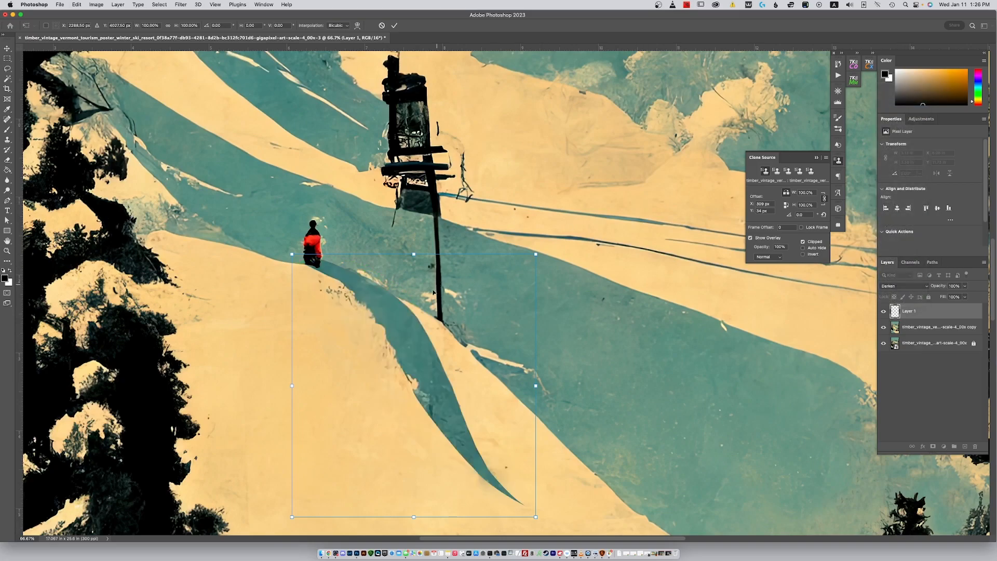
Step: Commit the shadow's repositioning and set up a soft-edged Eraser at 30% opacity for blending its start beside the skier
drag(389, 310, 388, 309)
key(Return)
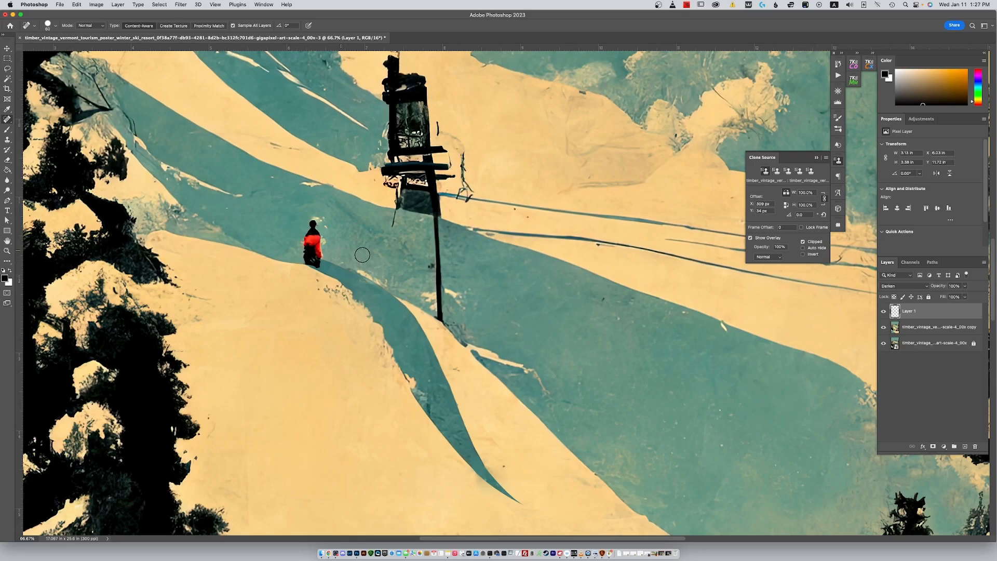
key(e)
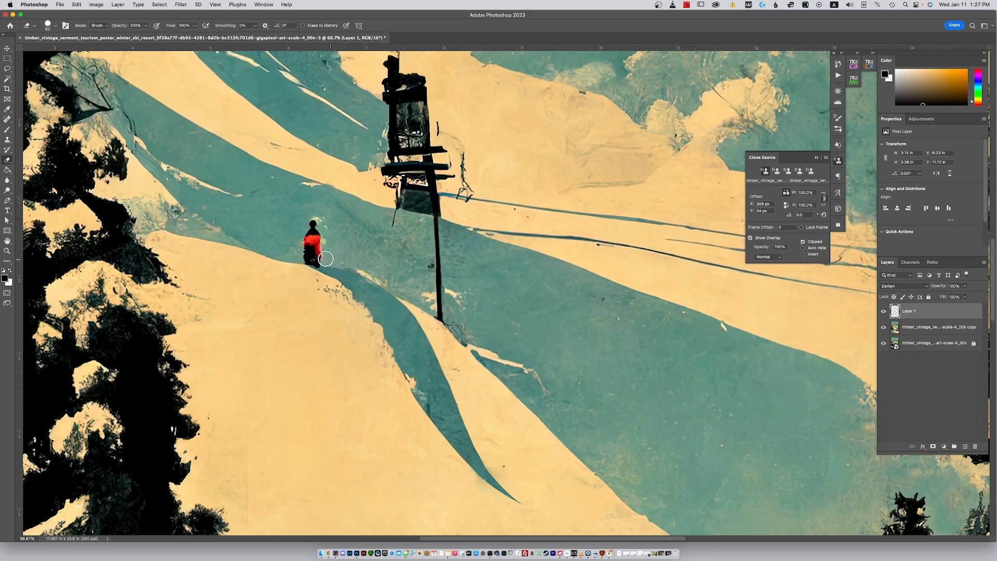
key(super+z)
key(3)
click(55, 25)
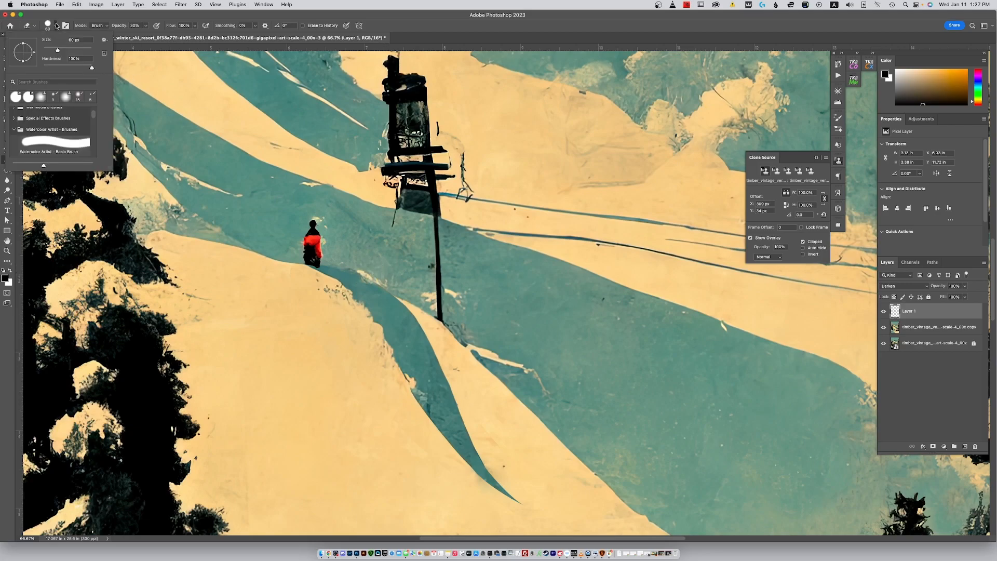
drag(73, 67, 36, 63)
click(365, 254)
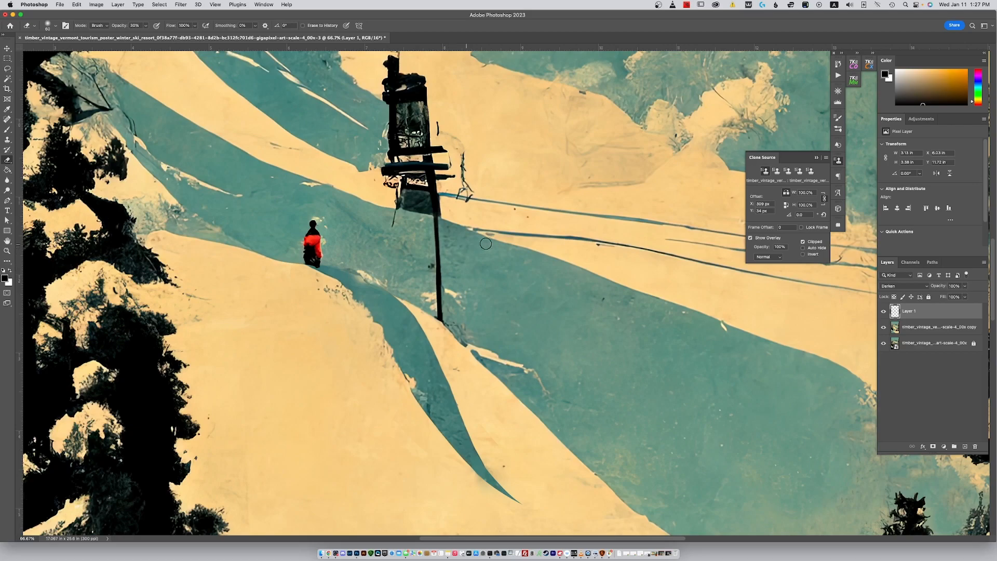
Step: Lower the shadow layer's opacity to 90% and, with the locked original hidden, stamp the visible layers onto a new layer
drag(966, 289, 964, 298)
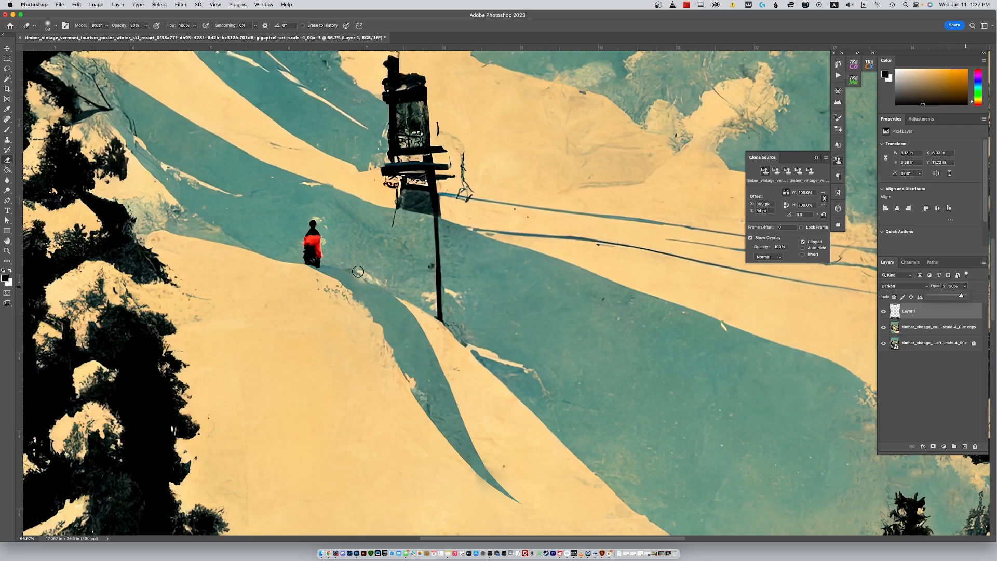
click(883, 346)
click(914, 328)
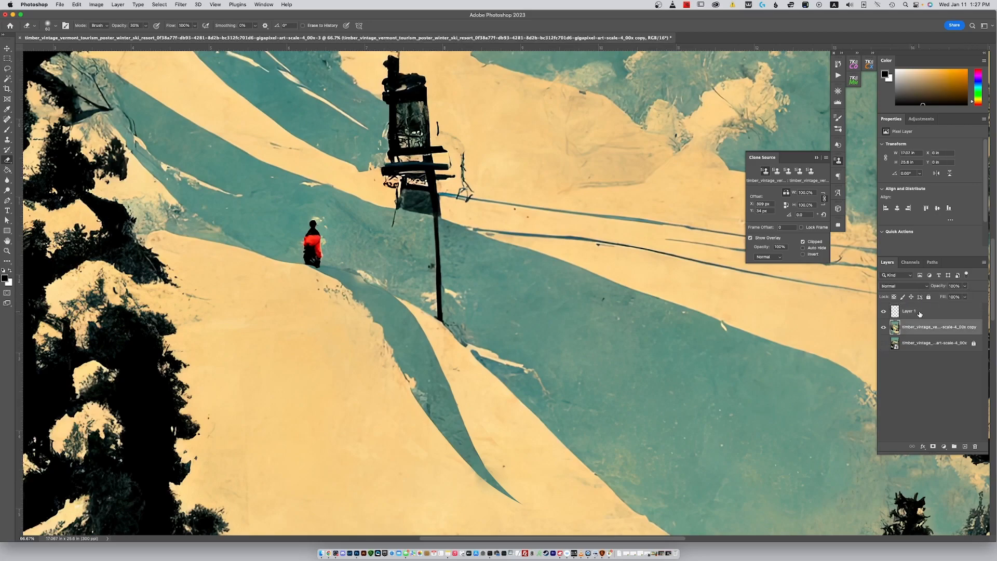
click(920, 313)
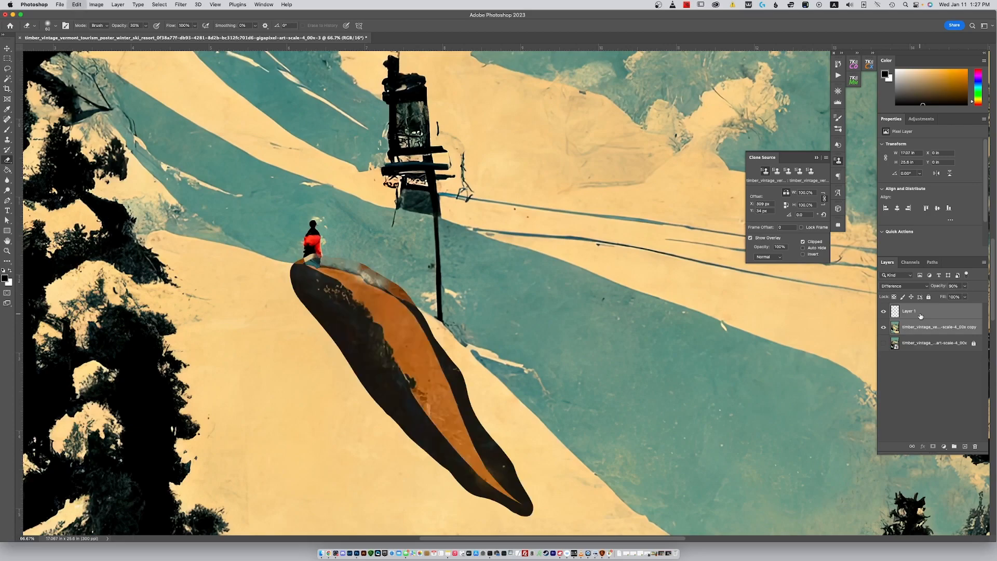
key(super+z)
key(super+shift+z)
key(super+z)
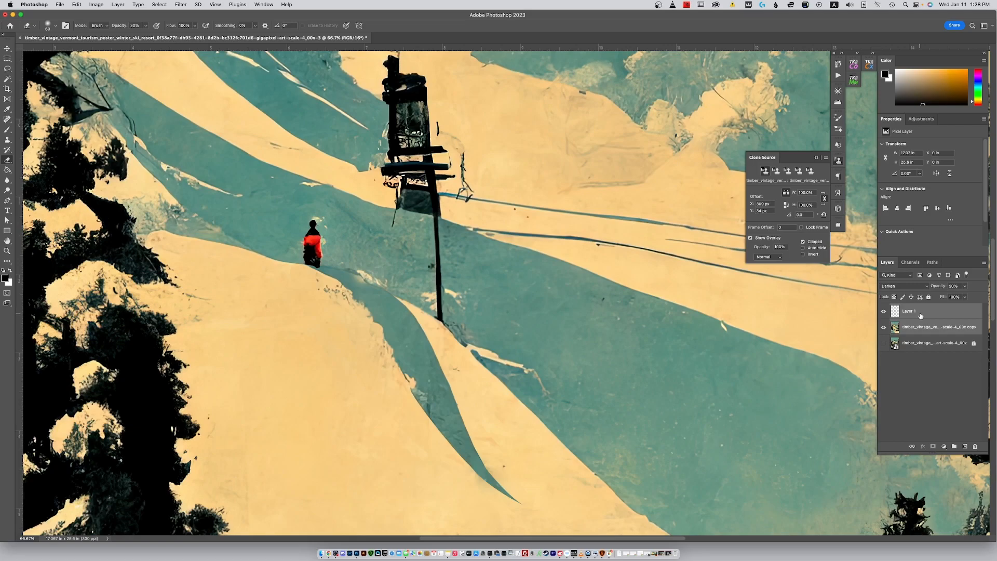
key(super+alt+shift+e)
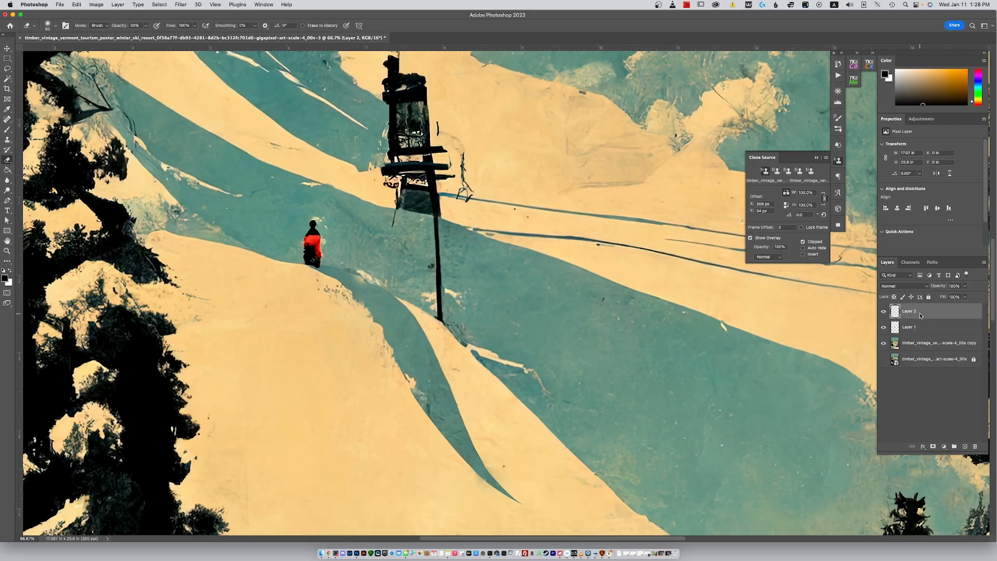
Step: Delete the separate shadow layer and the image copy layer beneath the merged layer
click(921, 325)
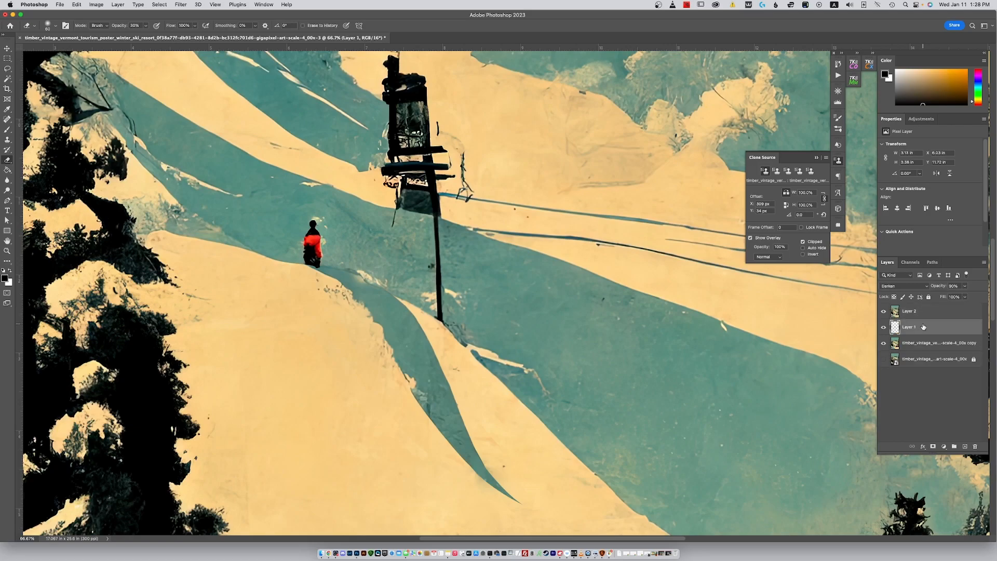
shift+click(926, 344)
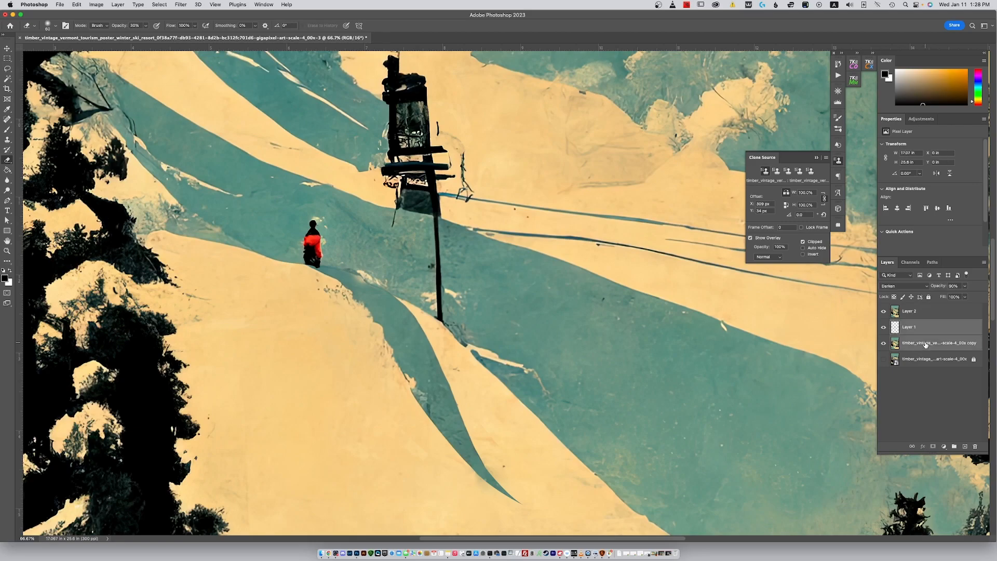
click(975, 447)
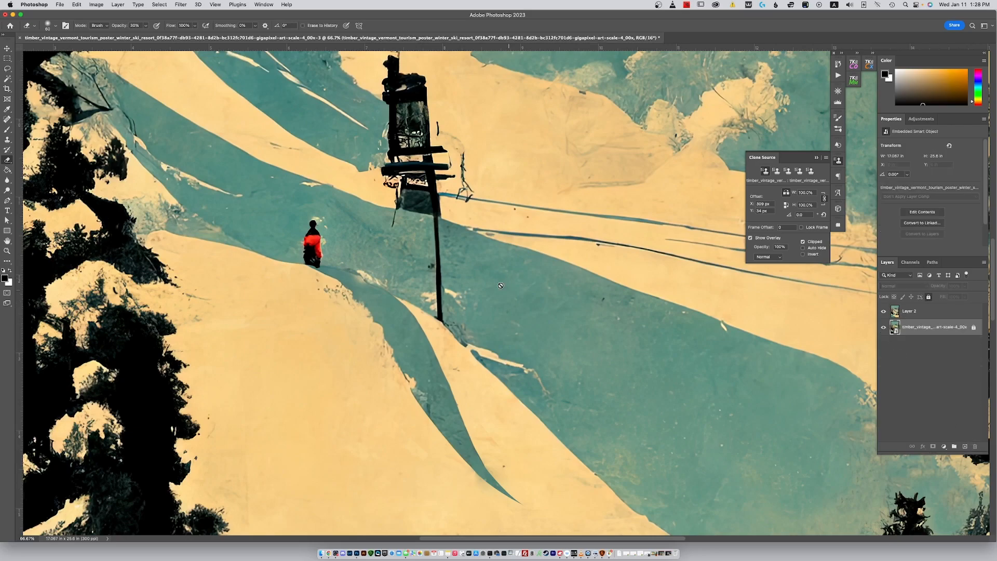
Step: Heal the join between the skier's feet and the start of the shadow on the merged layer with a smaller Spot Healing Brush
click(7, 119)
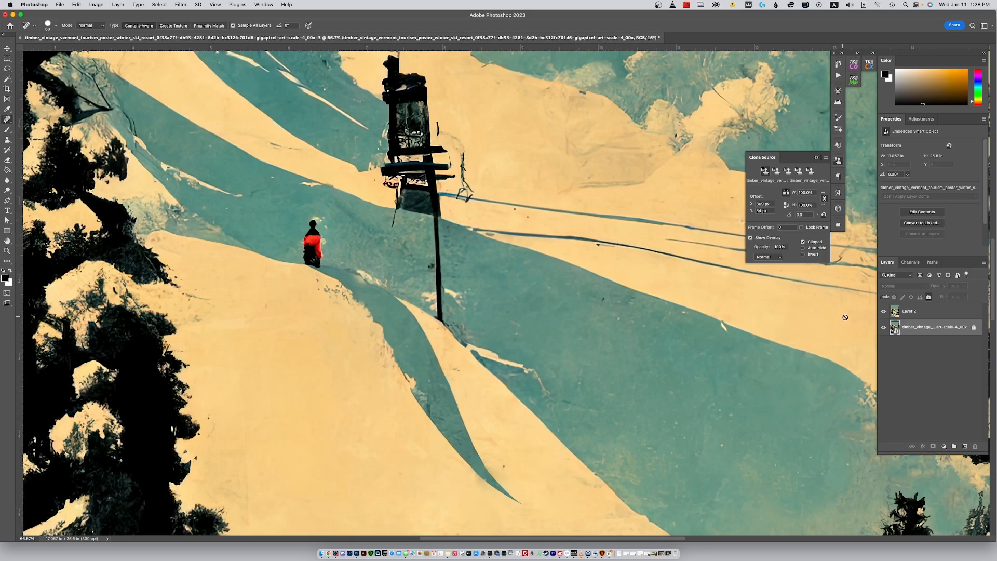
click(914, 312)
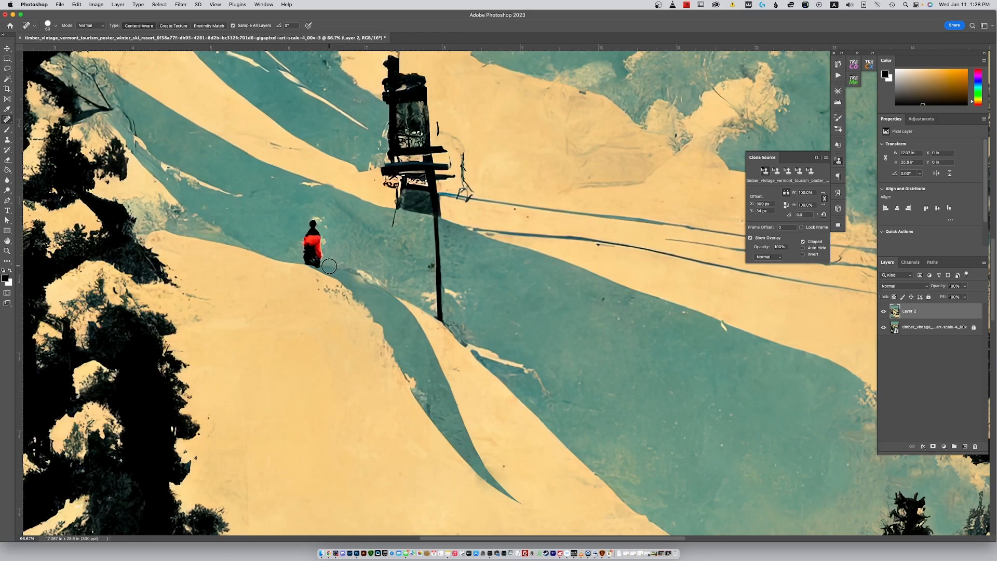
key(bracketleft)
key(bracketleft)
key(bracketleft)
mouse_move(321, 265)
mouse_down()
mouse_move(390, 292)
mouse_move(355, 279)
mouse_up()
drag(340, 267, 341, 272)
Step: Blend the top of the shadow into the slope by cloning nearby blue-green with a Clone Stamp at 30% opacity and 66% hardness
click(7, 139)
alt+click(362, 250)
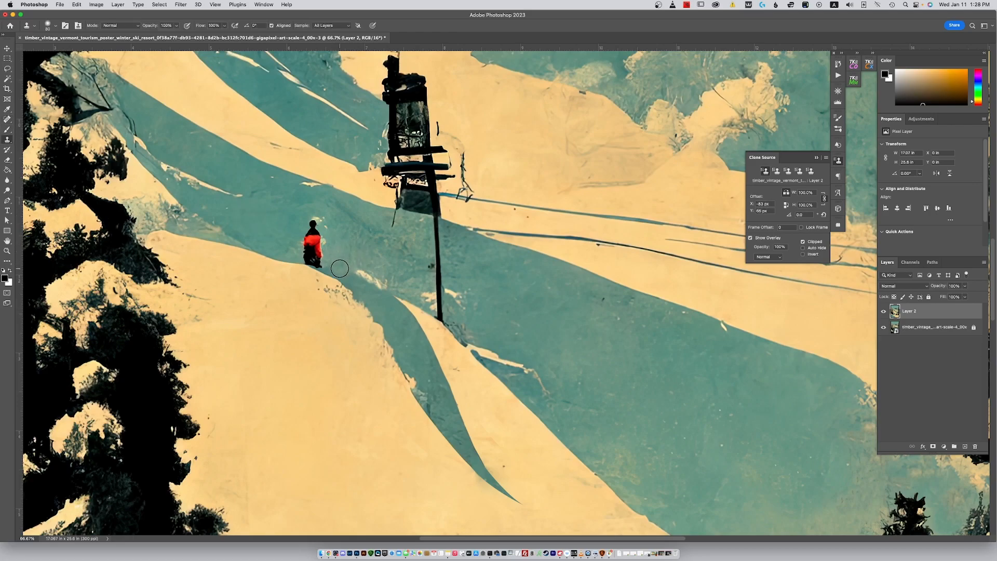
key(3)
click(55, 27)
drag(54, 67, 75, 68)
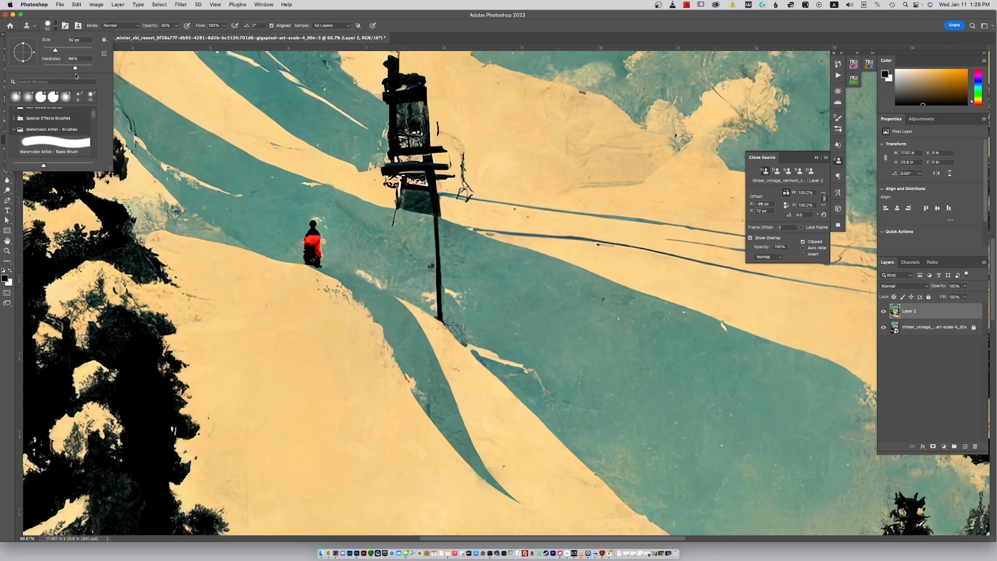
click(343, 272)
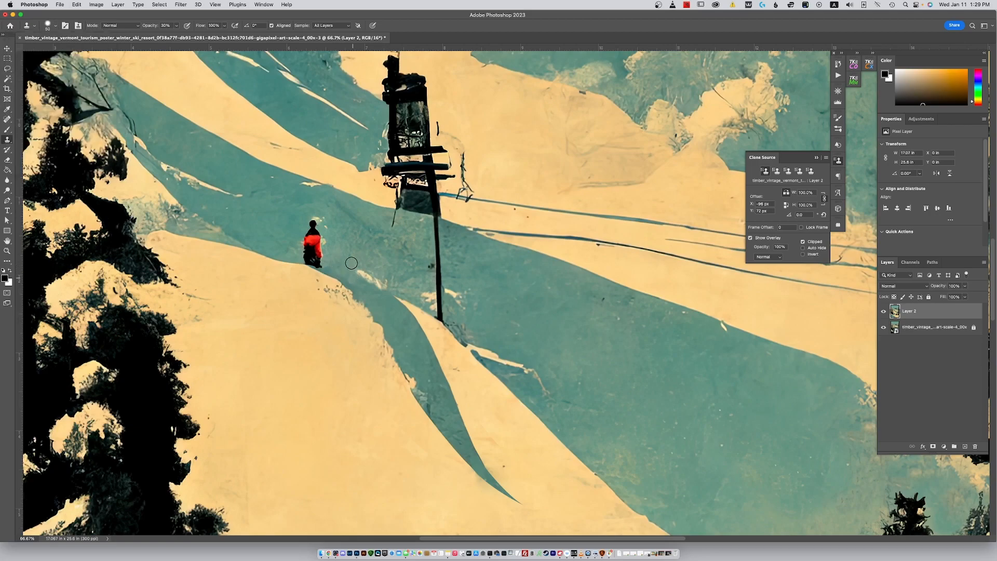
alt+click(349, 245)
click(361, 286)
mouse_move(365, 286)
mouse_down()
mouse_move(375, 291)
mouse_move(365, 286)
mouse_up()
alt+click(404, 260)
Step: Save the document to the Desktop on this computer in Photoshop format as VermontTravelPoster_001
key(super+0)
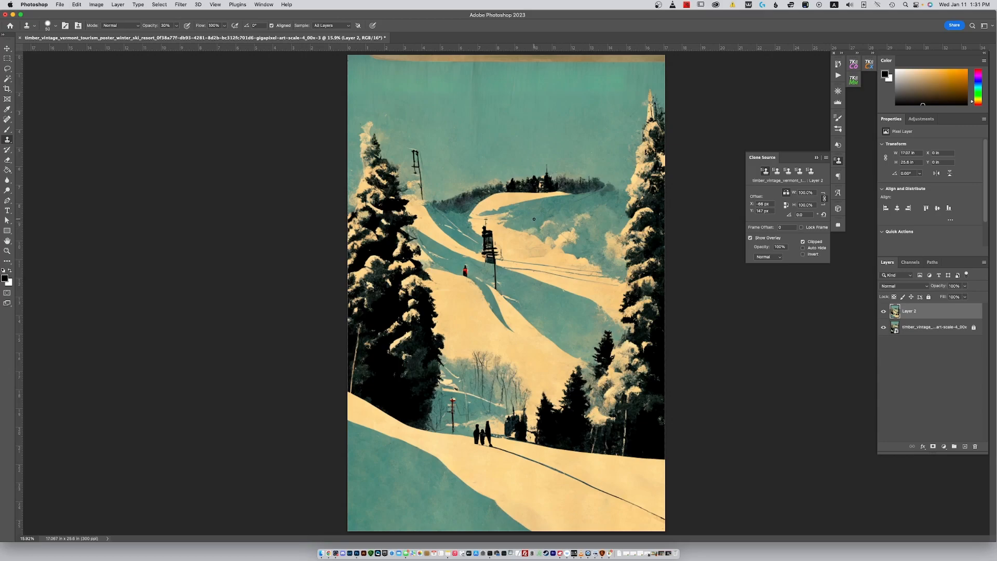
click(60, 5)
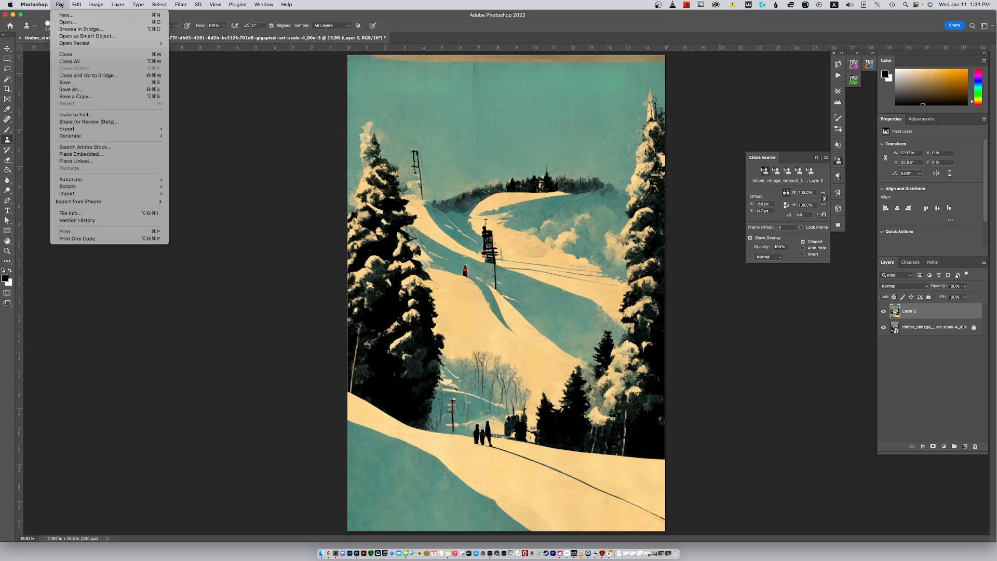
click(98, 92)
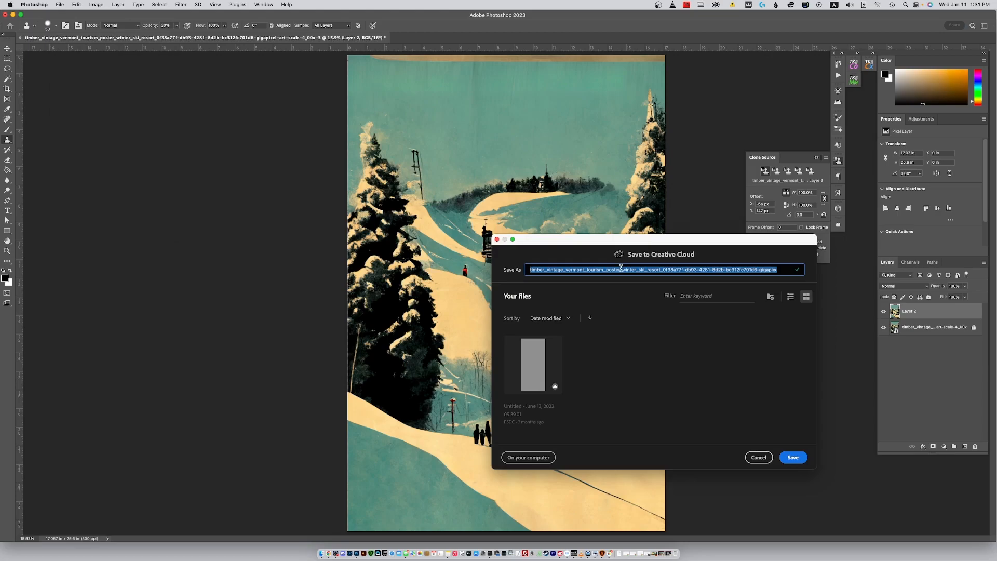
click(538, 457)
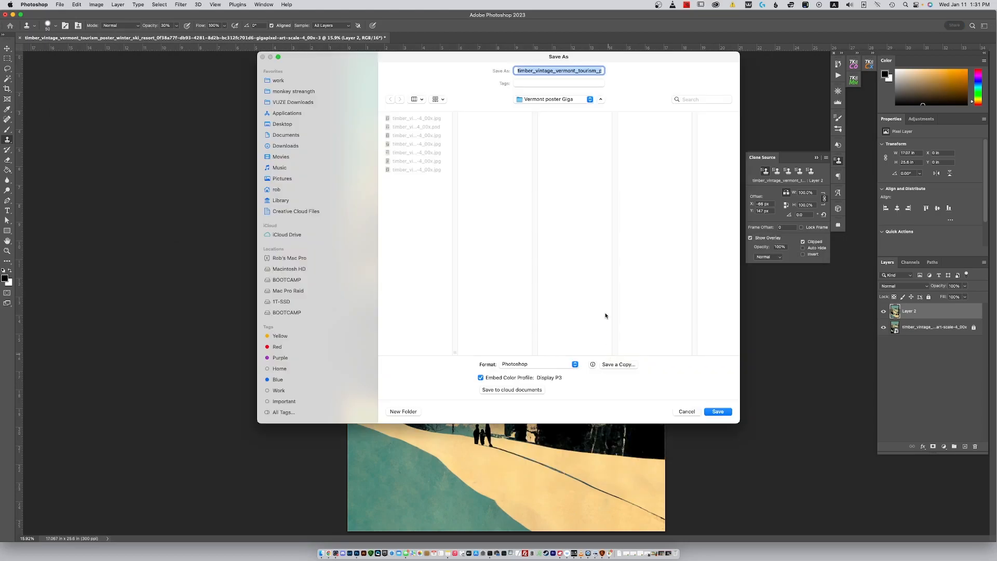
click(281, 124)
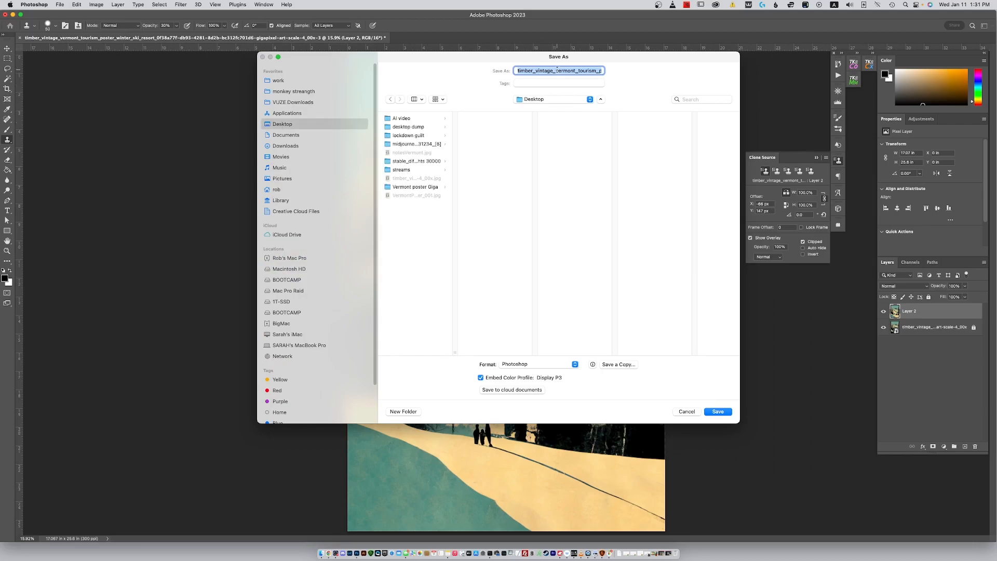
text(Vermont)
key(super+a)
text(Vermont)
text(TravelPoster_001)
click(721, 412)
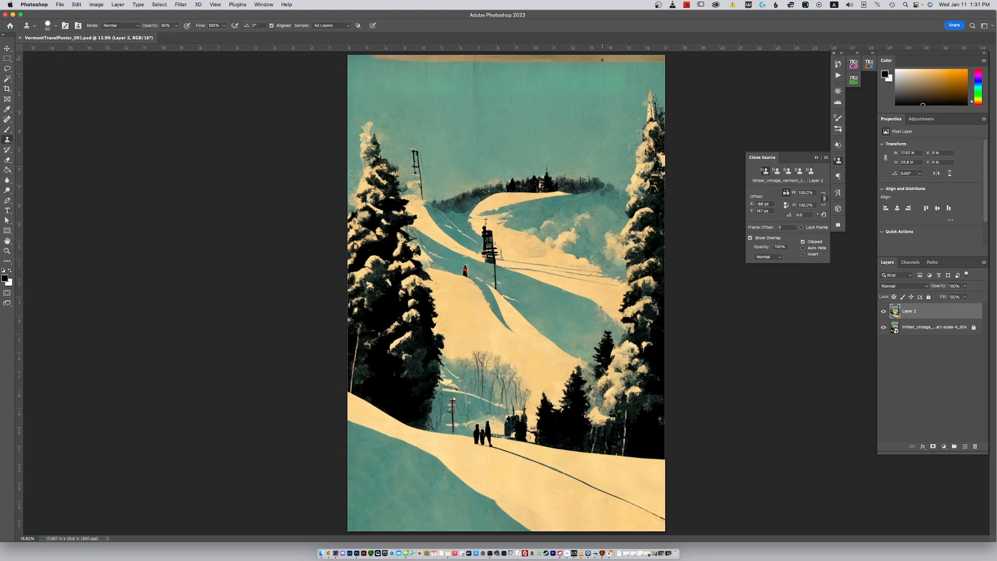
Step: Lasso the strip of sky along the poster's upper edge, including the tan border, replace it with a Content-Aware fill and deselect
click(7, 68)
mouse_move(350, 67)
mouse_down()
mouse_move(405, 109)
mouse_move(521, 110)
mouse_move(627, 100)
mouse_move(642, 76)
mouse_move(664, 75)
mouse_move(683, 48)
mouse_up()
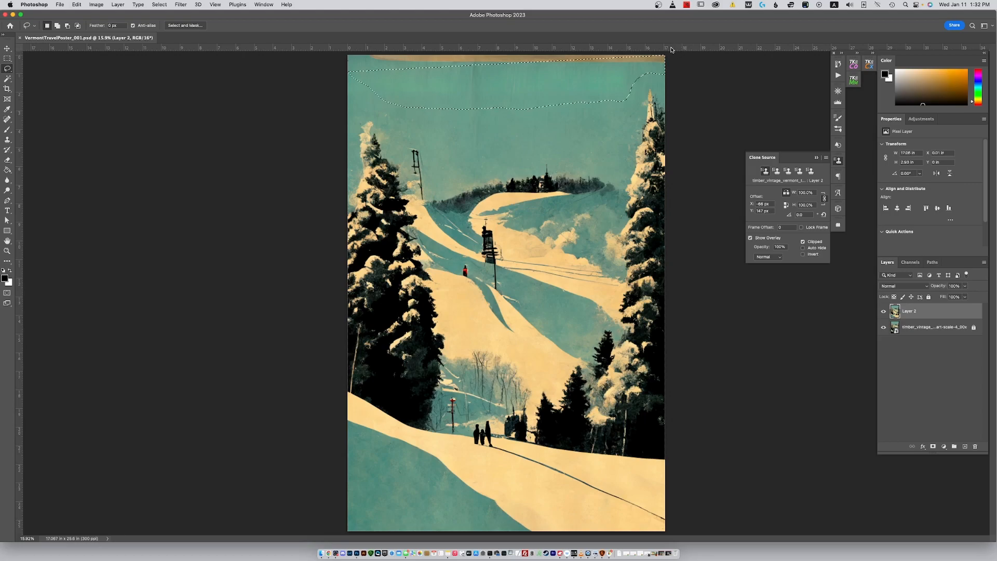
mouse_move(530, 82)
mouse_down()
mouse_move(379, 84)
mouse_move(345, 72)
mouse_move(348, 50)
mouse_move(640, 51)
mouse_move(658, 70)
mouse_up()
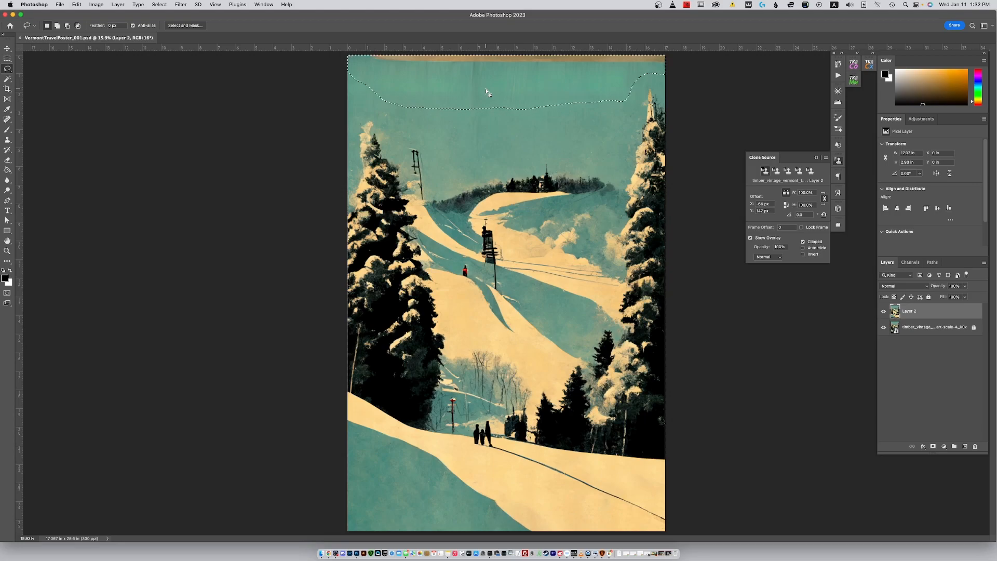
key(shift+BackSpace)
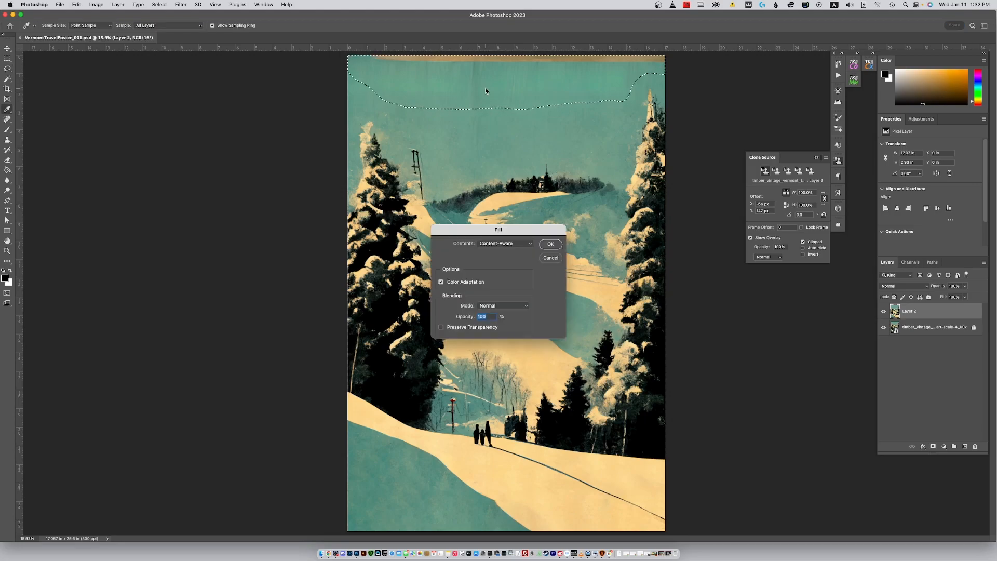
key(Return)
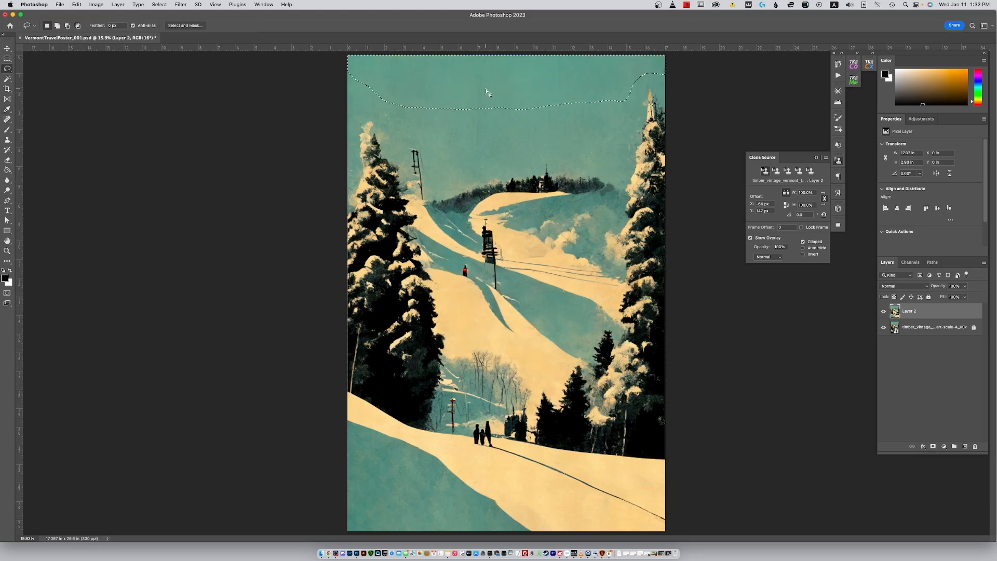
key(super+d)
Step: Even out the sky above the wooded hilltop with the Clone Stamp, sampling clean areas nearby with a larger brush
click(7, 141)
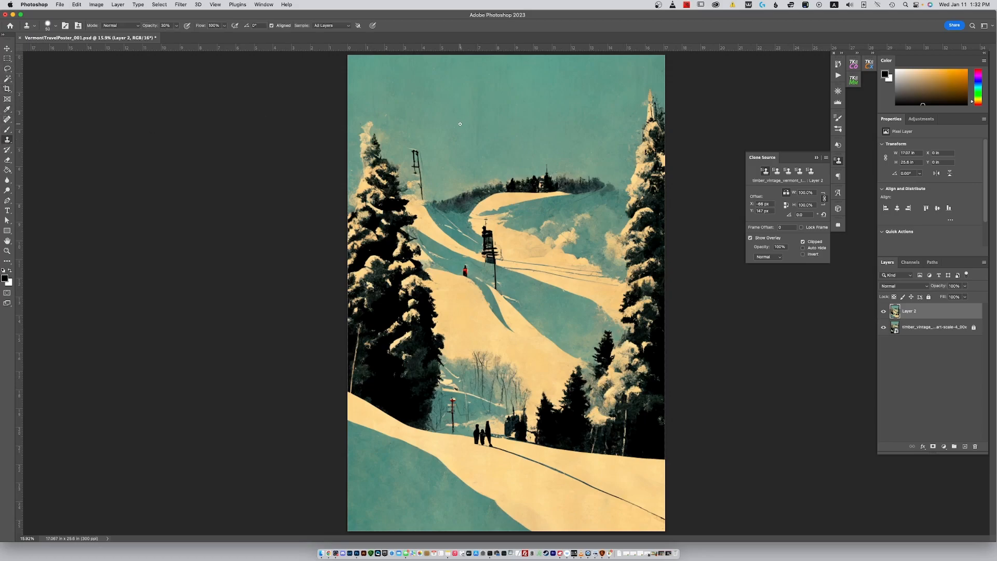
drag(474, 127, 509, 129)
alt+click(511, 128)
drag(527, 106, 530, 130)
key(super+z)
alt+click(519, 132)
alt+click(524, 123)
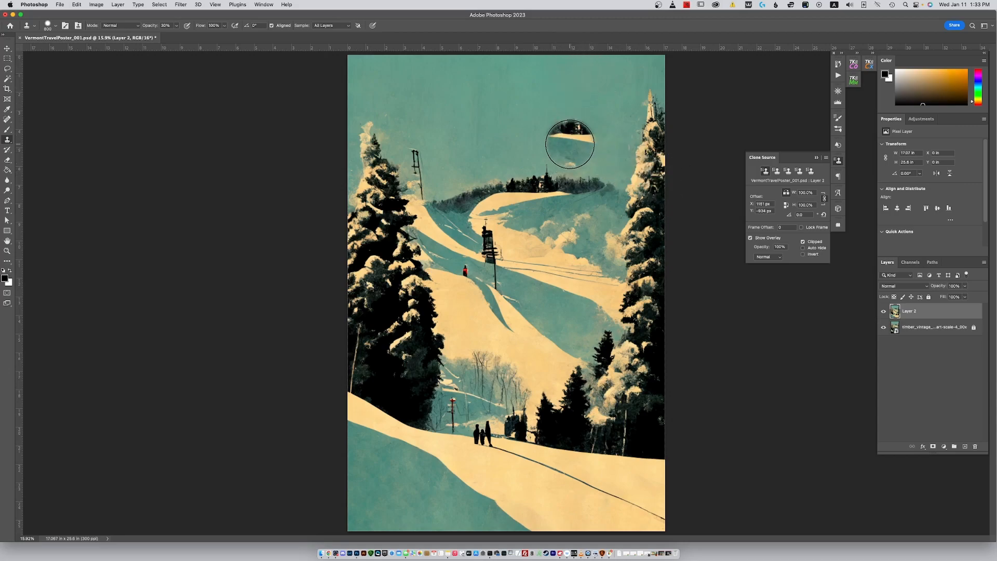
alt+click(572, 139)
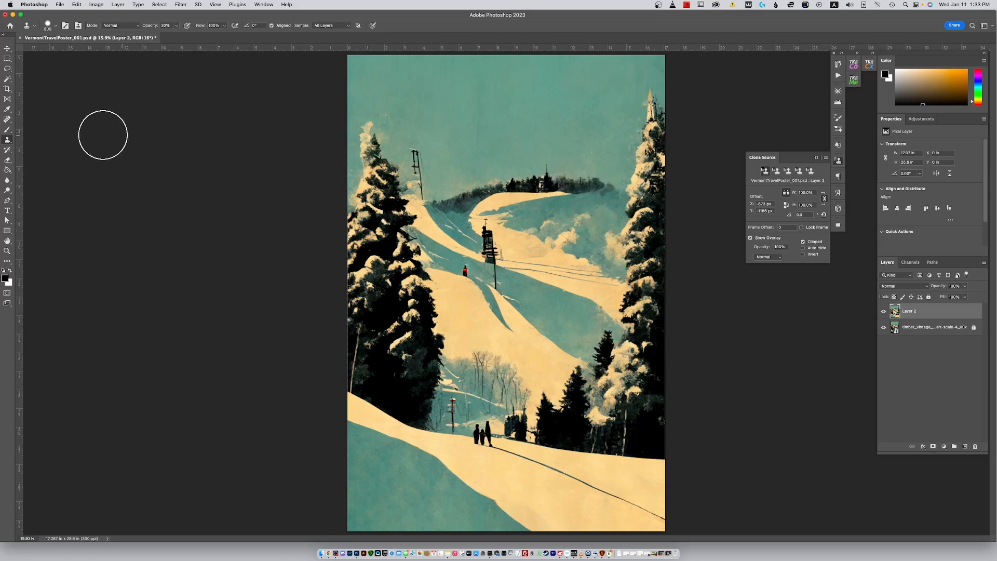
Step: Heal the vertical streak in the middle of the sky and the marks near its upper-right corner with a 500 px Spot Healing Brush
click(7, 119)
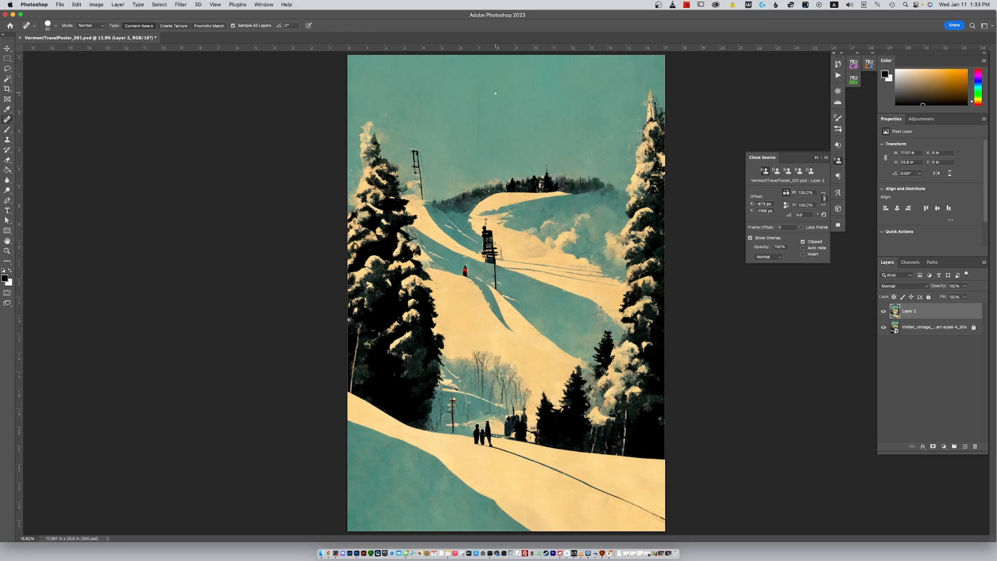
key(bracketright)
key(bracketright)
key(bracketright)
key(bracketright)
key(bracketright)
key(bracketright)
key(bracketright)
key(bracketright)
key(bracketright)
key(bracketright)
key(bracketright)
key(bracketright)
key(bracketright)
key(bracketright)
key(bracketright)
key(bracketright)
drag(479, 88, 477, 146)
drag(632, 68, 635, 78)
click(651, 67)
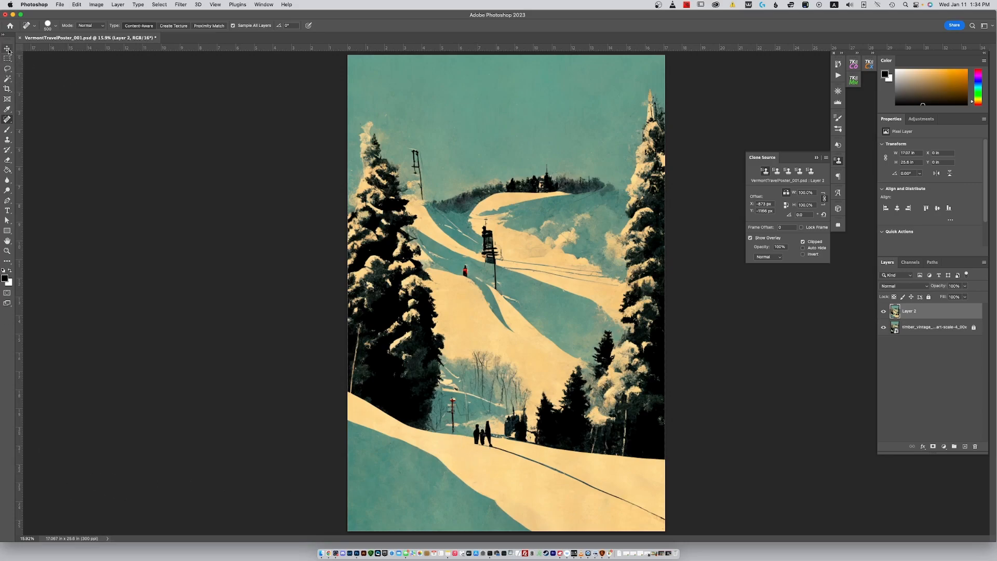
Step: Add the text "Vermont" in the sky, try Anamortee Sans as its font, and commit the text layer
click(7, 210)
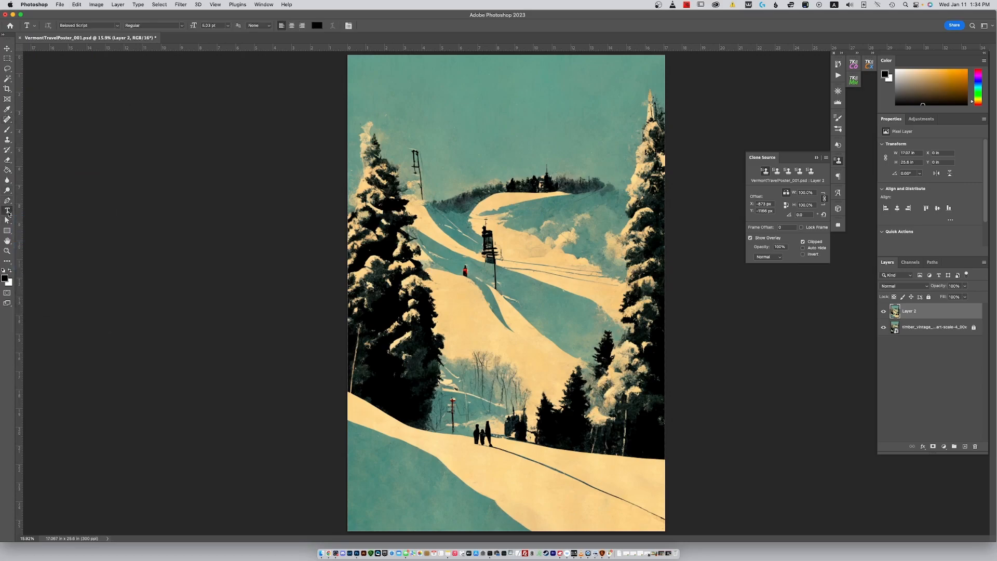
click(408, 95)
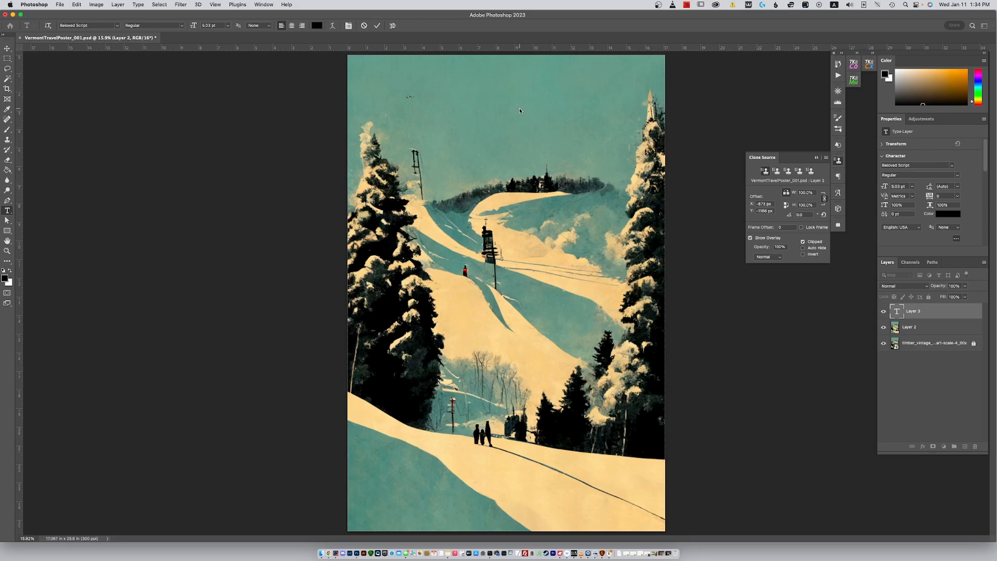
click(943, 165)
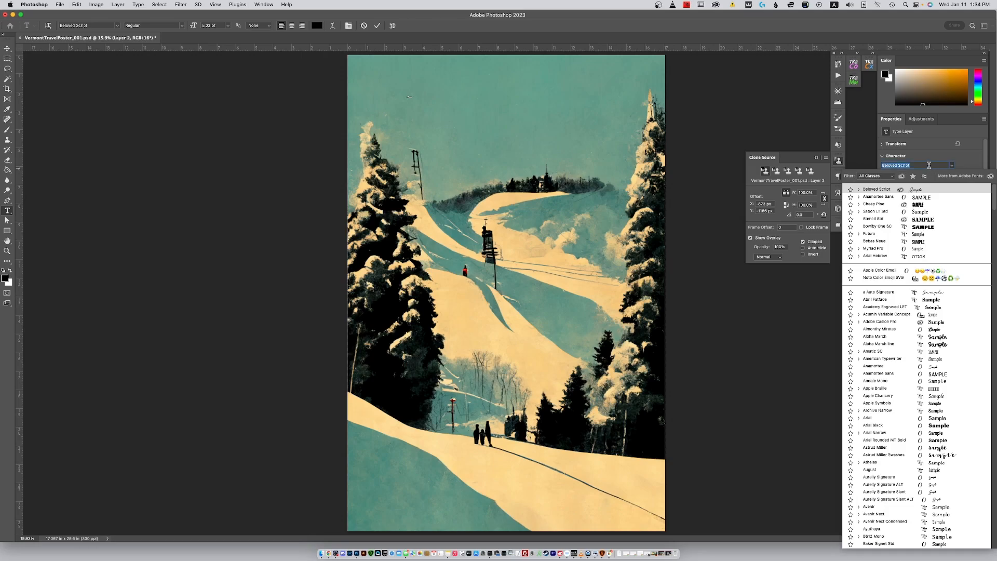
click(899, 196)
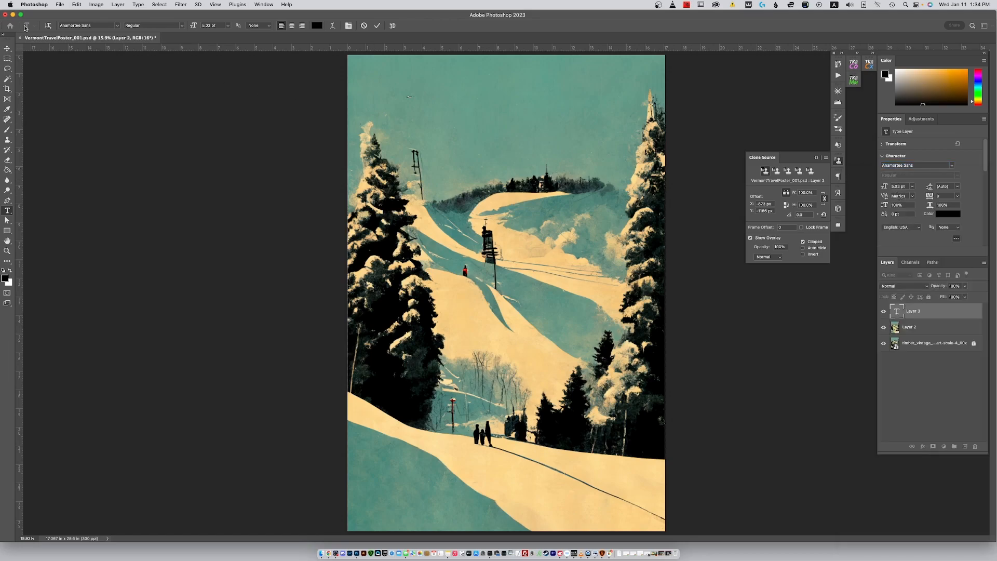
click(377, 26)
Step: Scale up the Vermont text to about 306 pt and position it across the sky above the trees
key(super+t)
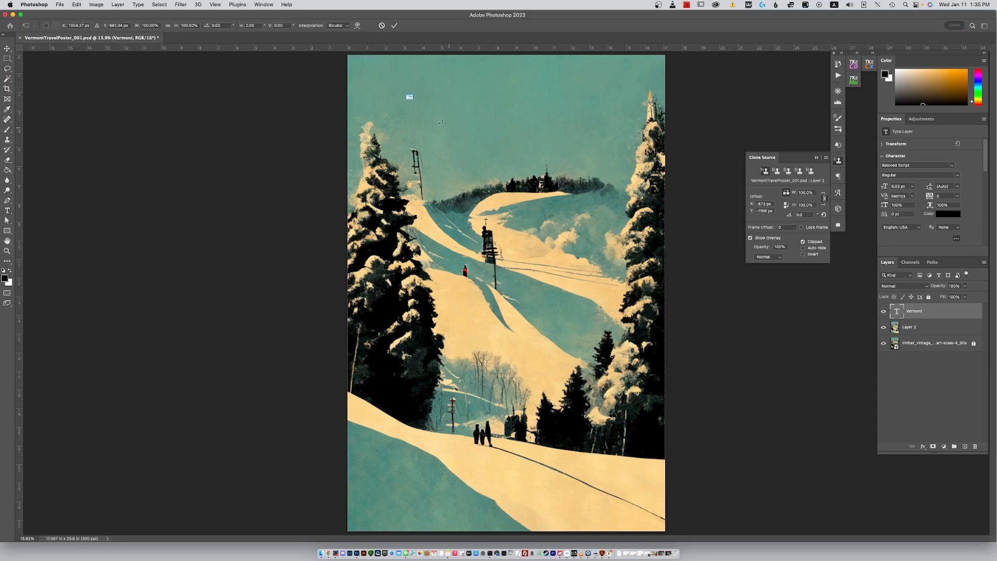
drag(410, 98, 612, 199)
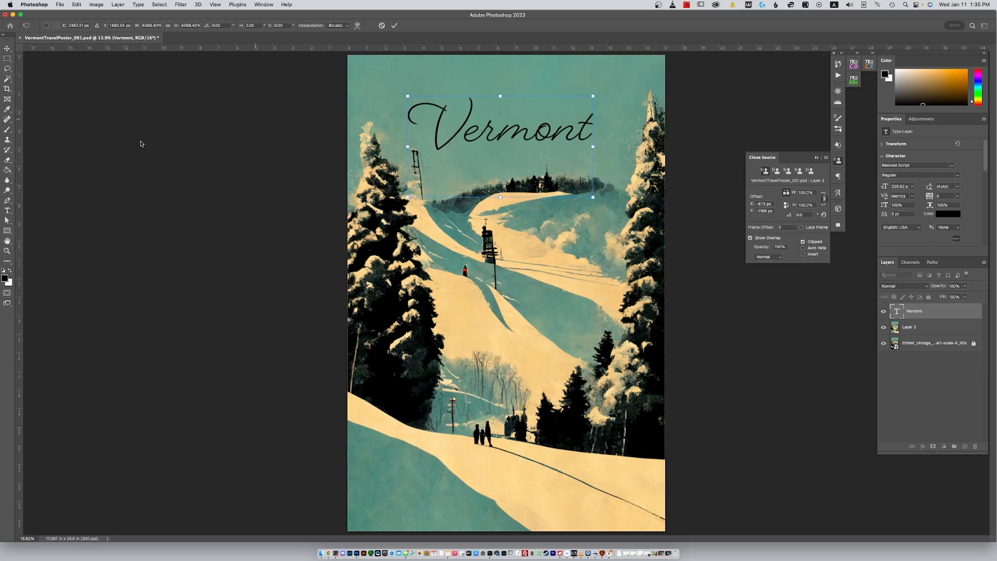
click(7, 210)
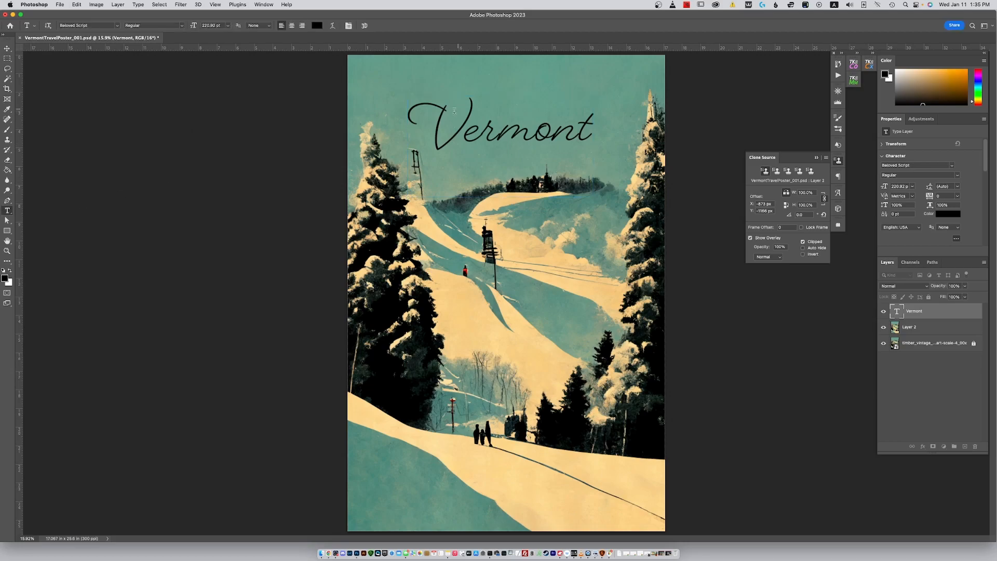
double_click(516, 126)
click(7, 48)
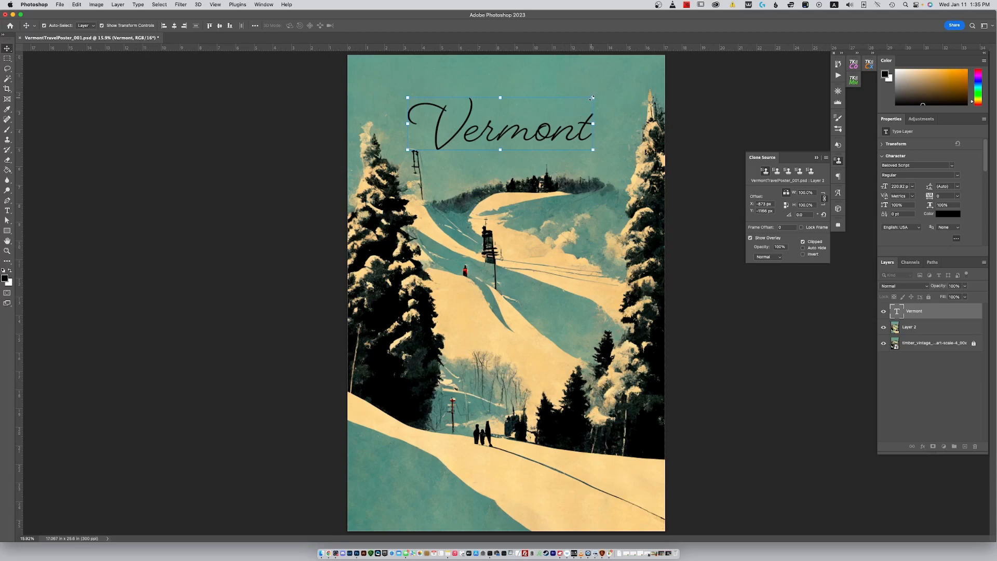
drag(592, 97, 643, 65)
drag(406, 67, 388, 57)
mouse_move(476, 113)
mouse_down()
mouse_move(447, 114)
mouse_move(454, 124)
mouse_move(448, 108)
mouse_move(459, 119)
mouse_up()
key(Return)
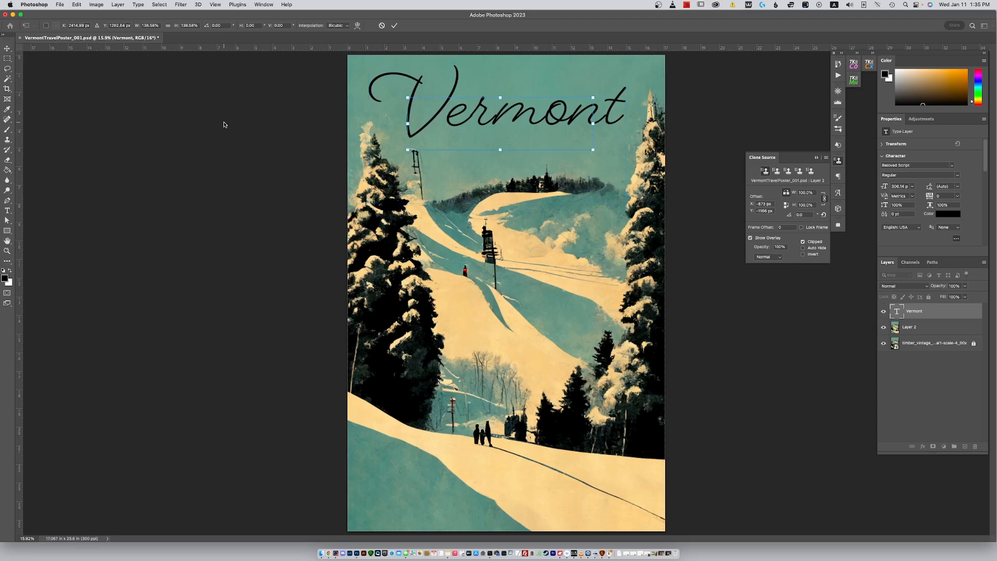
Step: Dismiss the Red Giant Link error by terminating it and set the Vermont text's font to Anamortee Sans
click(7, 58)
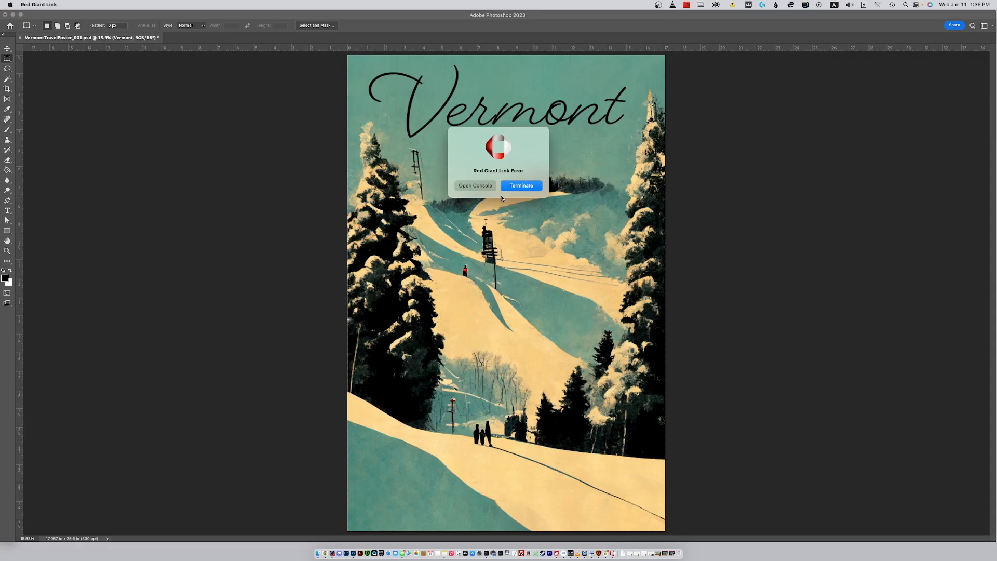
click(505, 185)
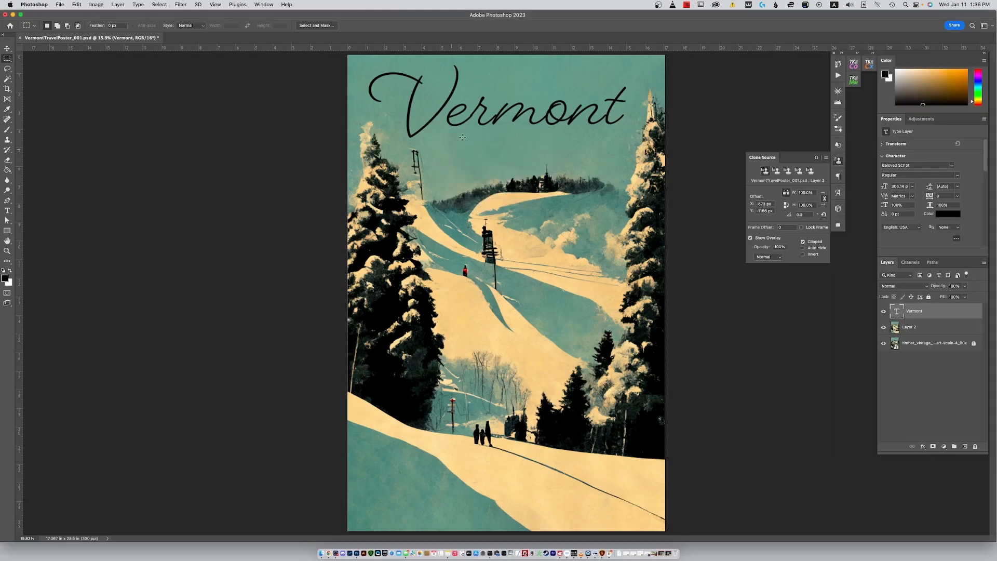
click(906, 166)
text(ans)
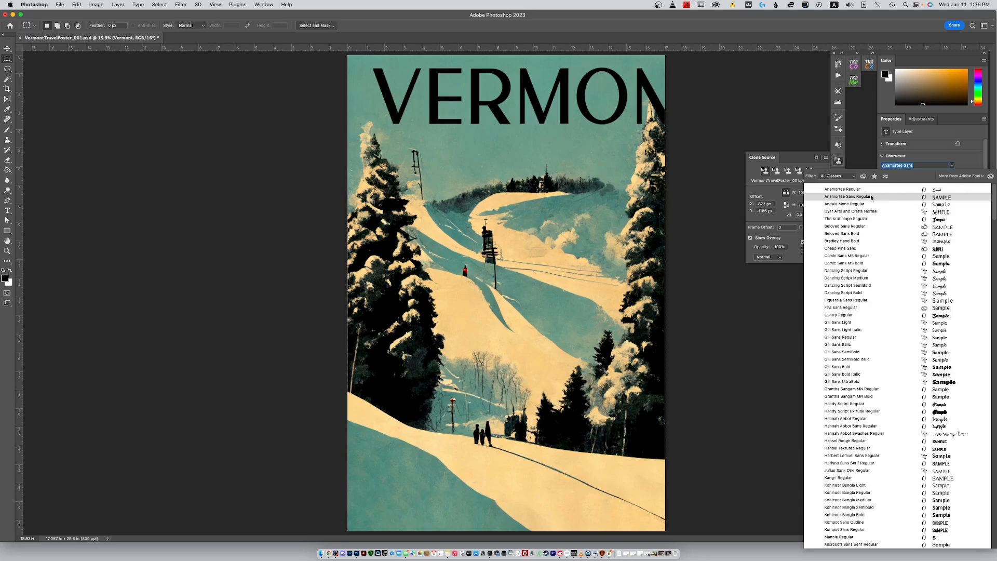
click(871, 197)
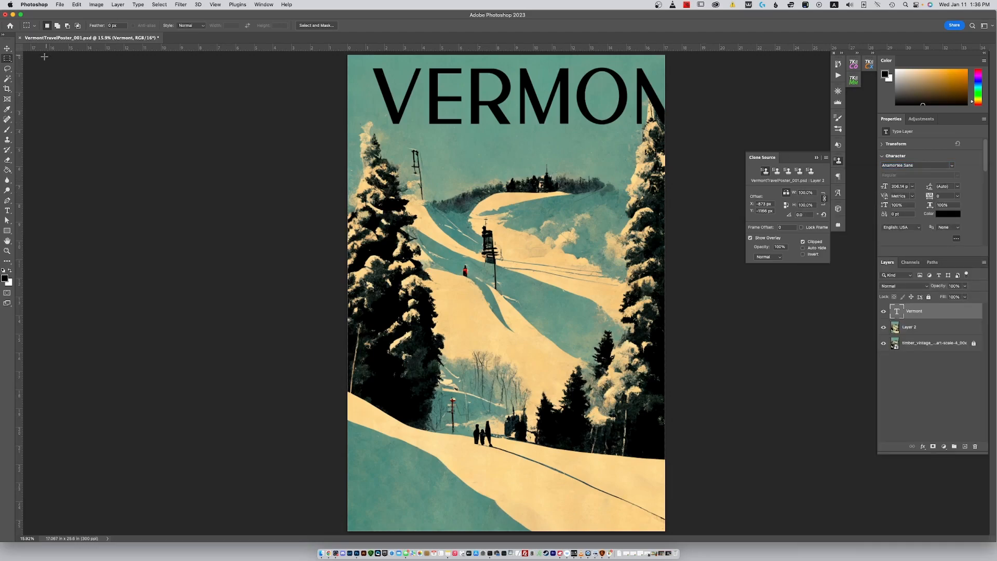
Step: Scale the VERMONT title down to about 243 pt to fit the poster's width, try a taller stretch, undo it and apply the transform
click(7, 48)
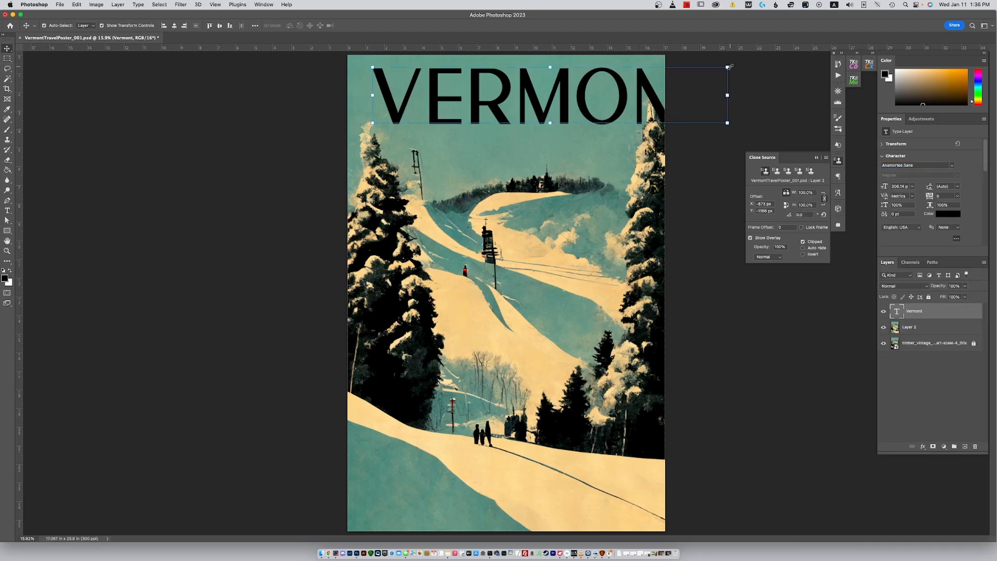
drag(728, 67, 613, 90)
drag(486, 124, 522, 104)
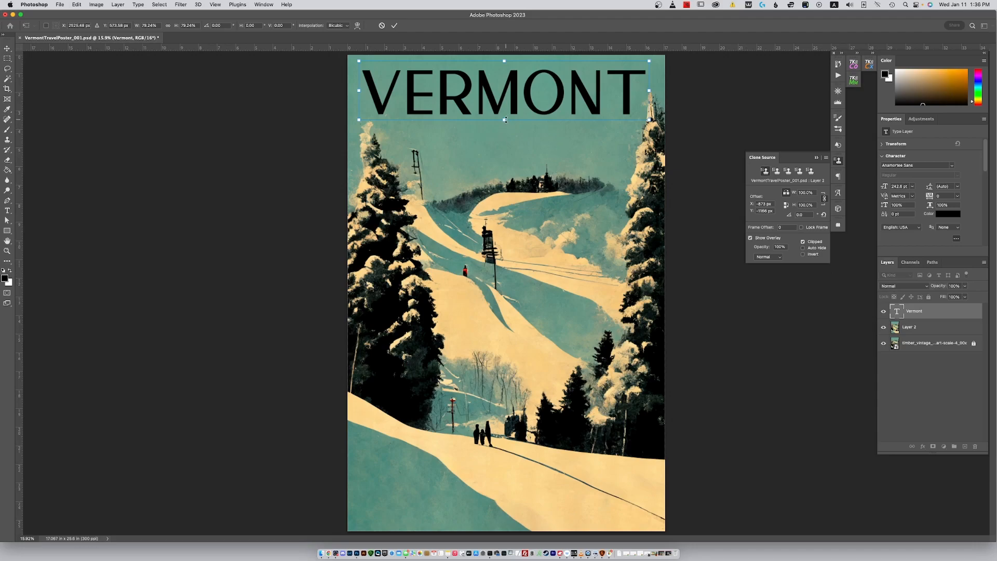
drag(504, 121, 507, 157)
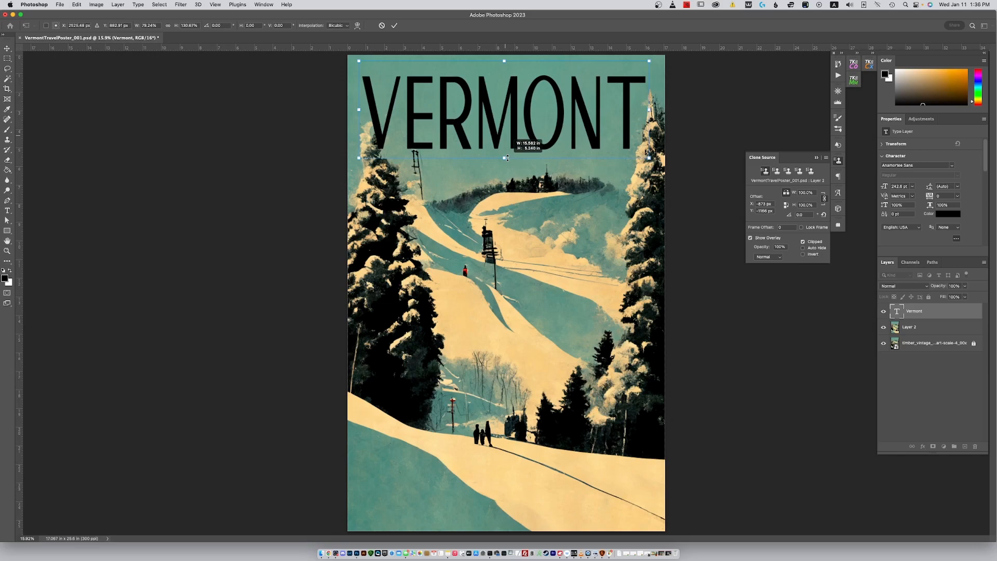
key(super+z)
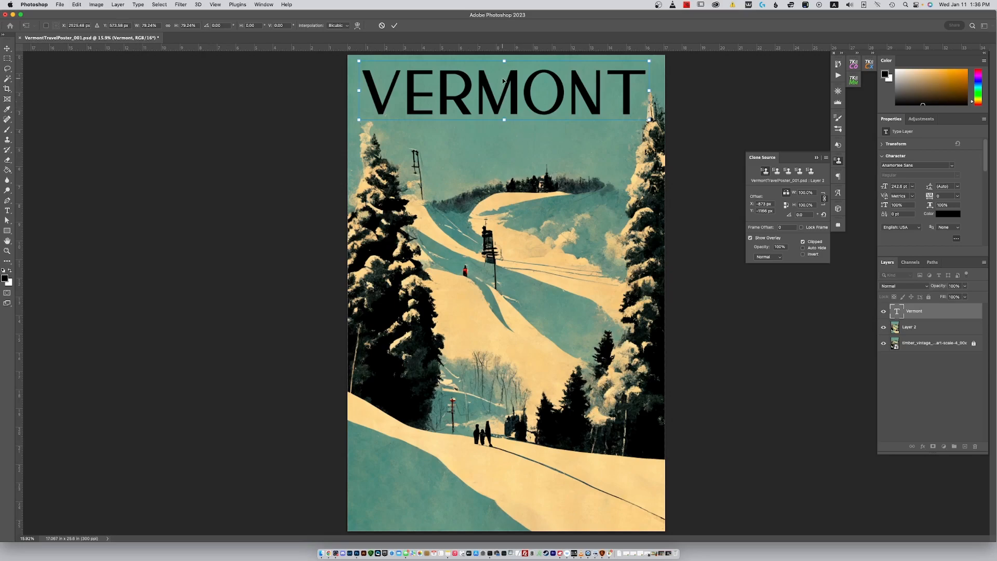
click(394, 25)
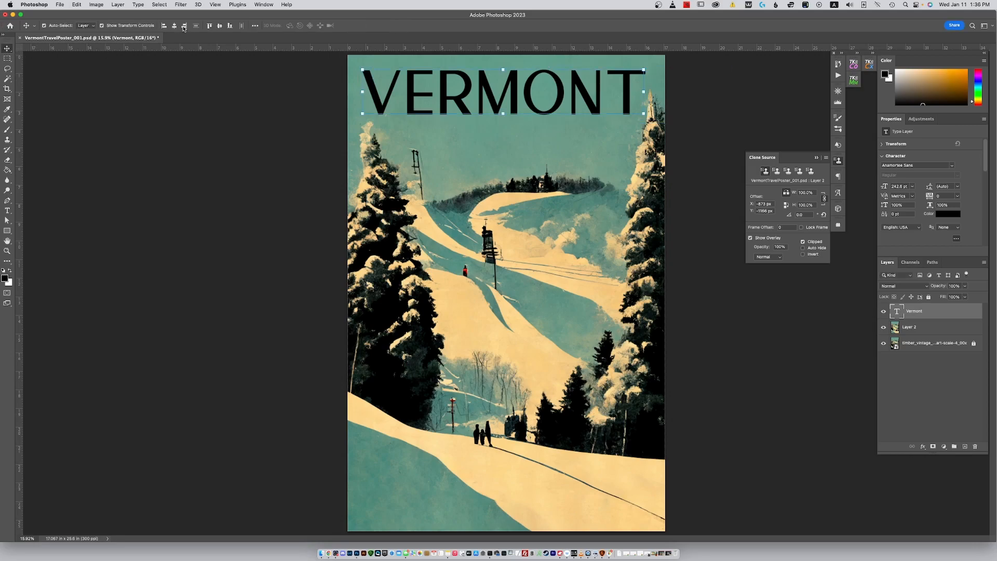
Step: Center the VERMONT title horizontally on the poster with alignment relative to the canvas
click(255, 26)
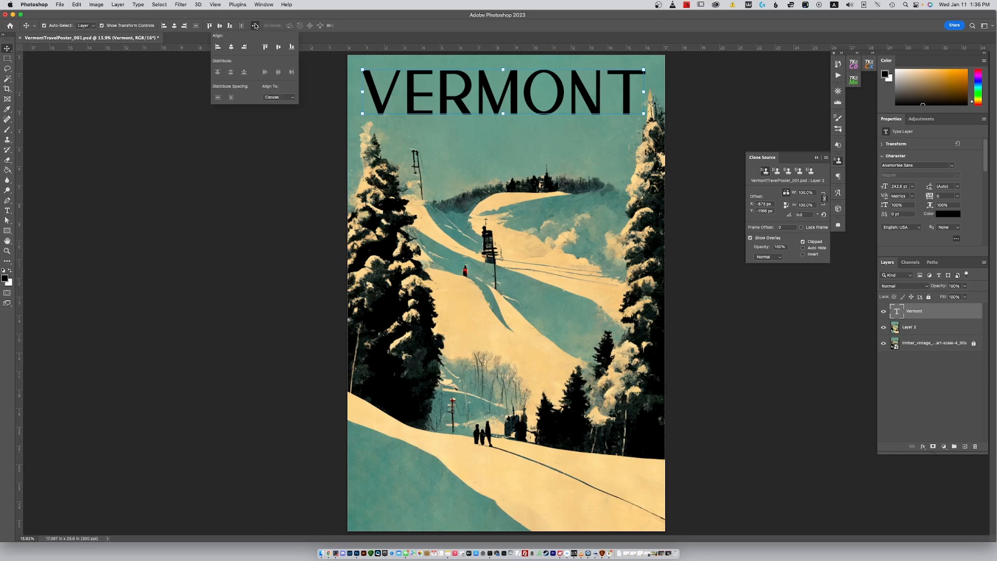
click(277, 97)
click(277, 97)
click(174, 26)
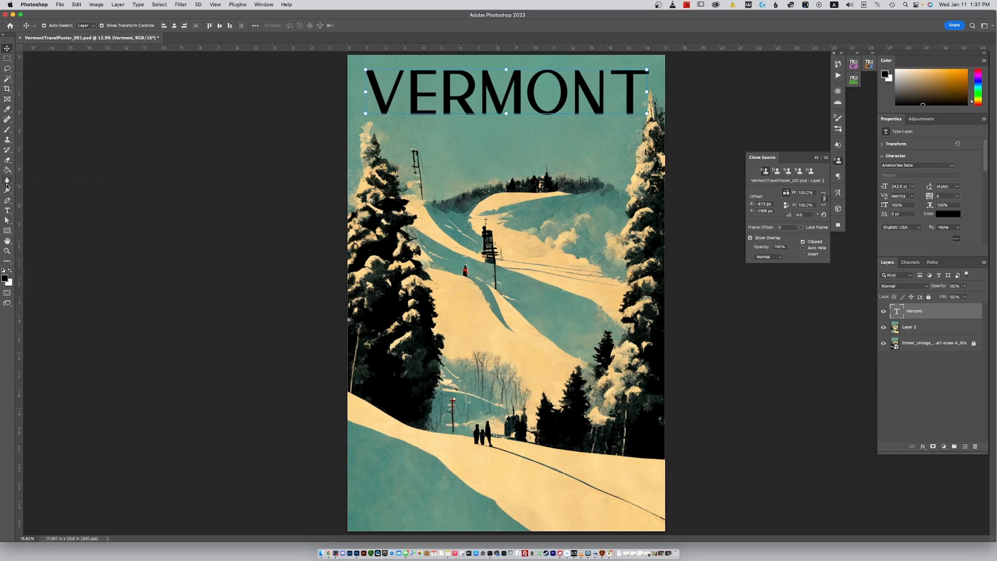
Step: Recolor the VERMONT title from black to the cream sampled from the snowy slope (#f2d08d)
click(5, 110)
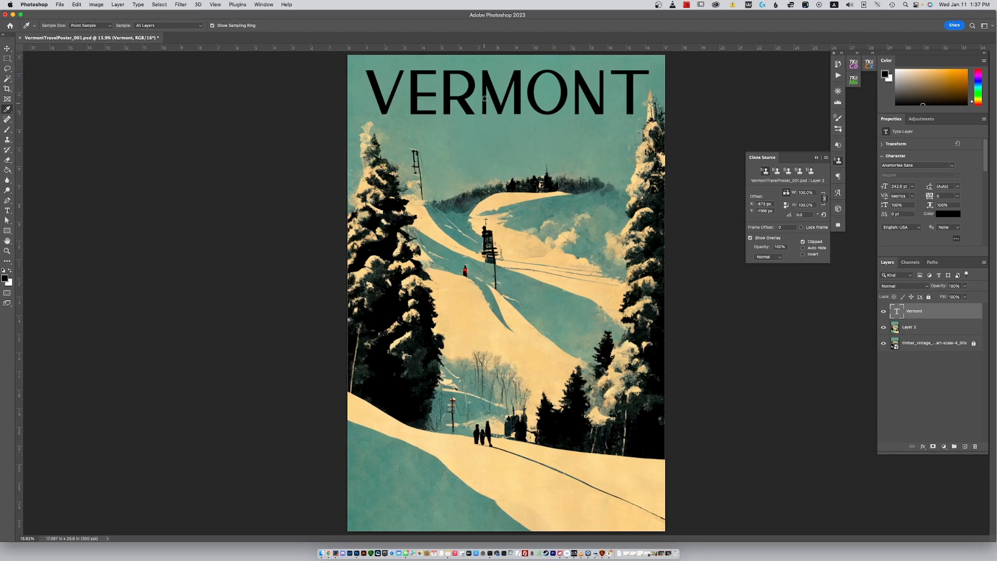
click(11, 212)
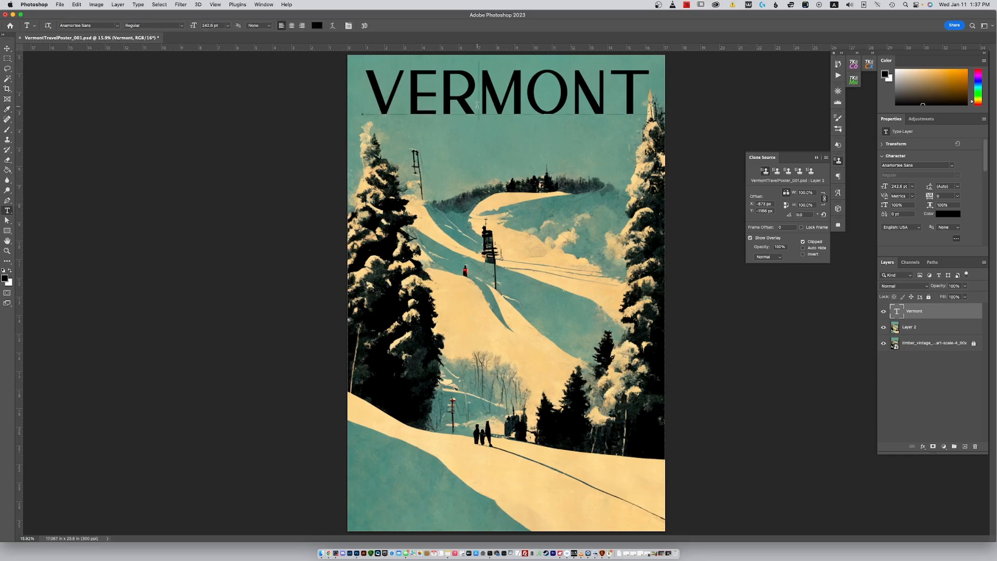
double_click(477, 105)
click(948, 214)
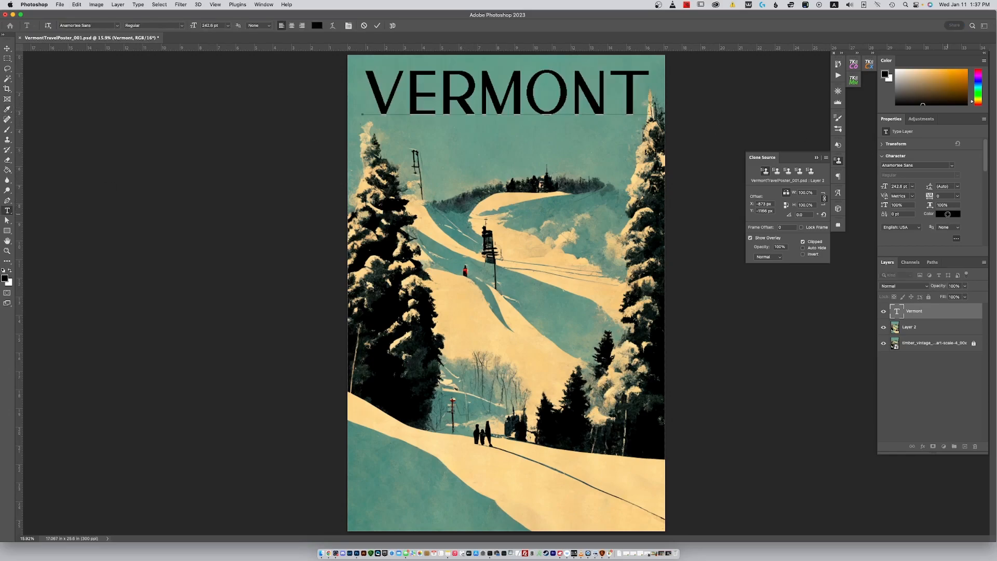
click(533, 365)
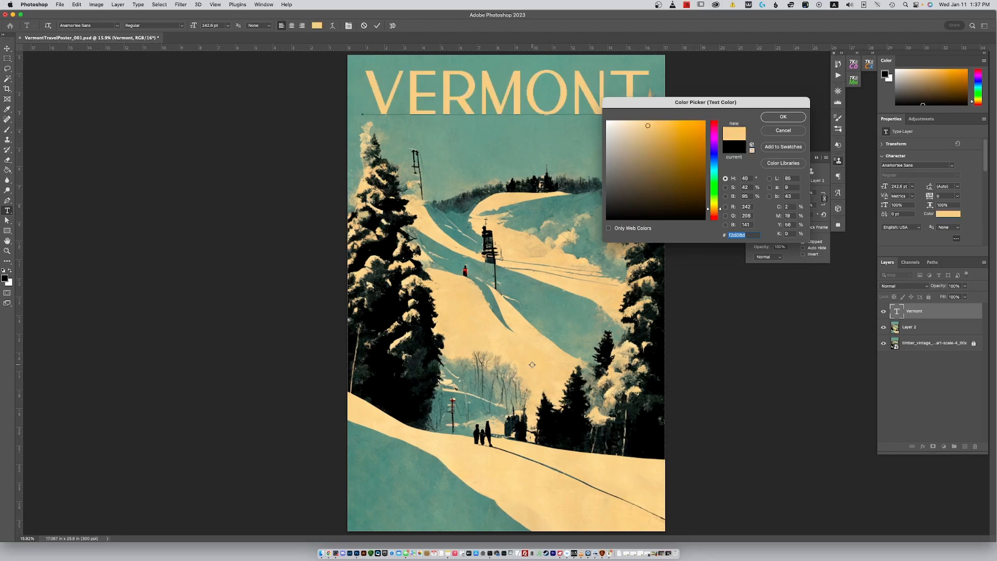
click(784, 117)
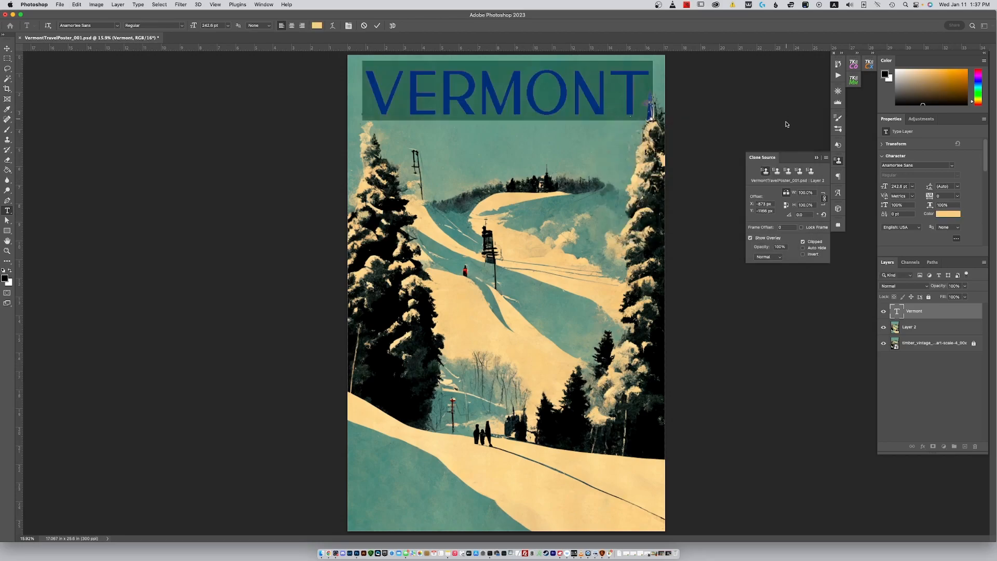
click(7, 48)
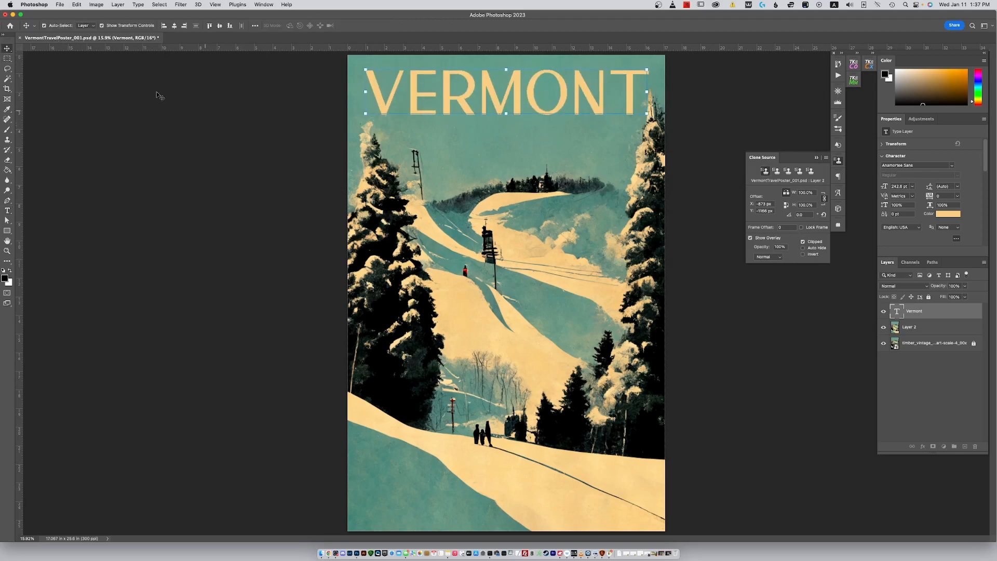
click(87, 91)
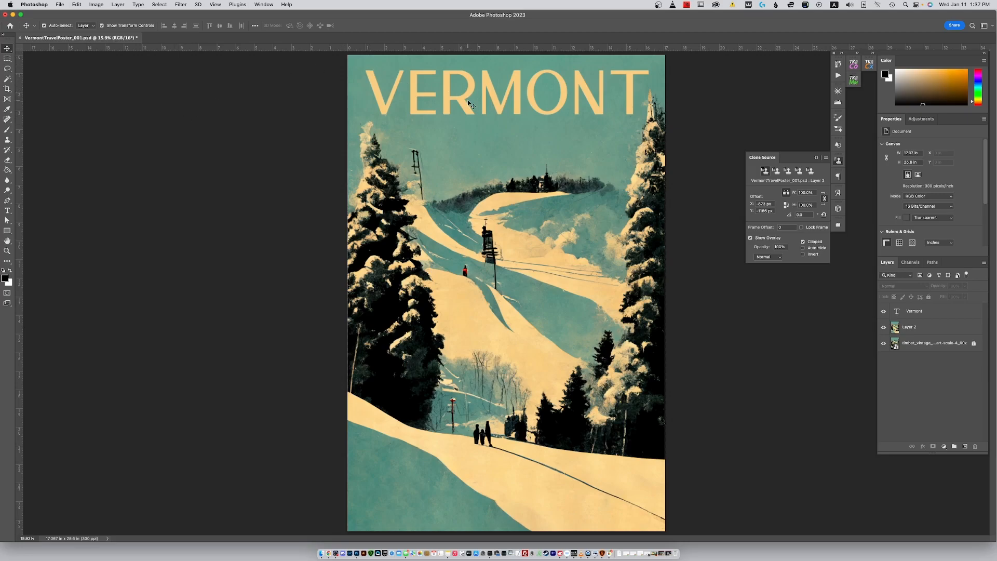
Step: Move the VERMONT title straight down by about 0.35 in, keeping it centered on the poster
drag(478, 97, 477, 106)
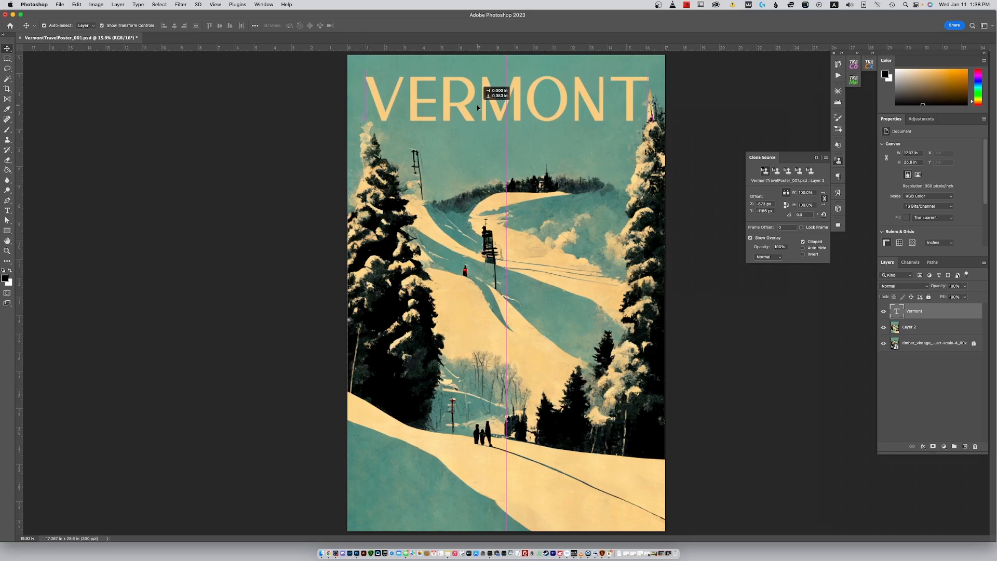
drag(476, 105, 476, 105)
click(8, 58)
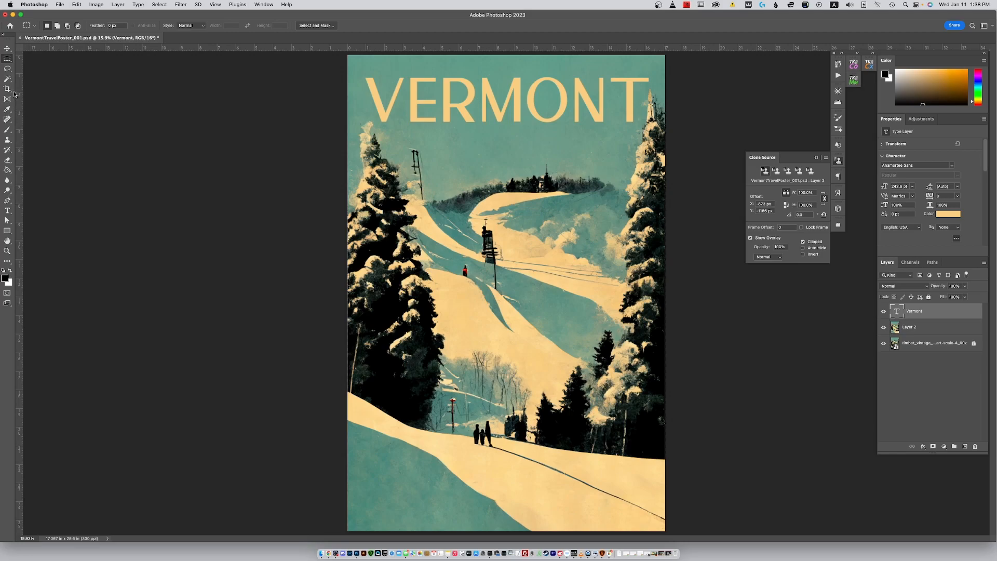
Step: Add a separate placeholder text line in the sky below the VERMONT title and scale it up to about 74 pt
click(6, 209)
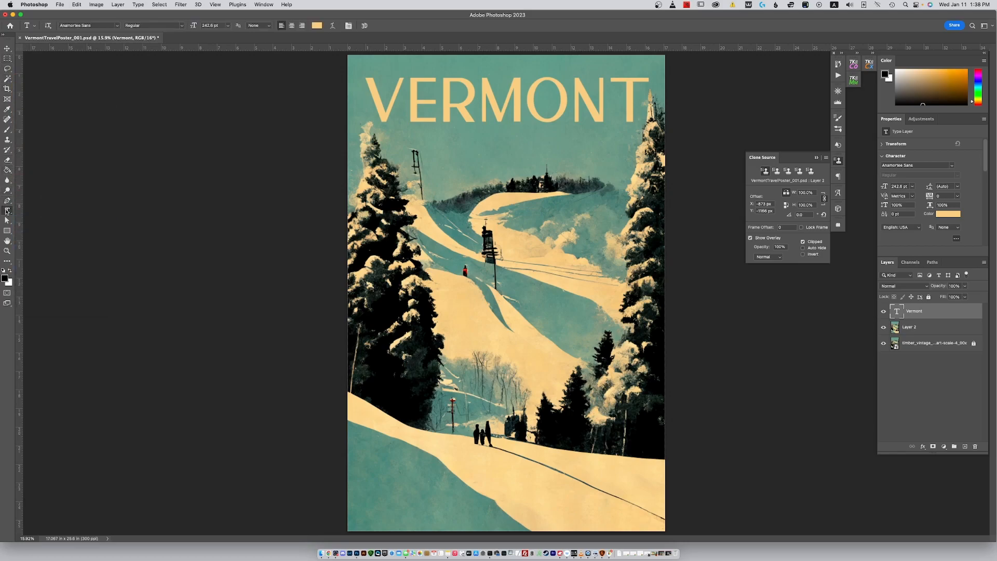
click(445, 154)
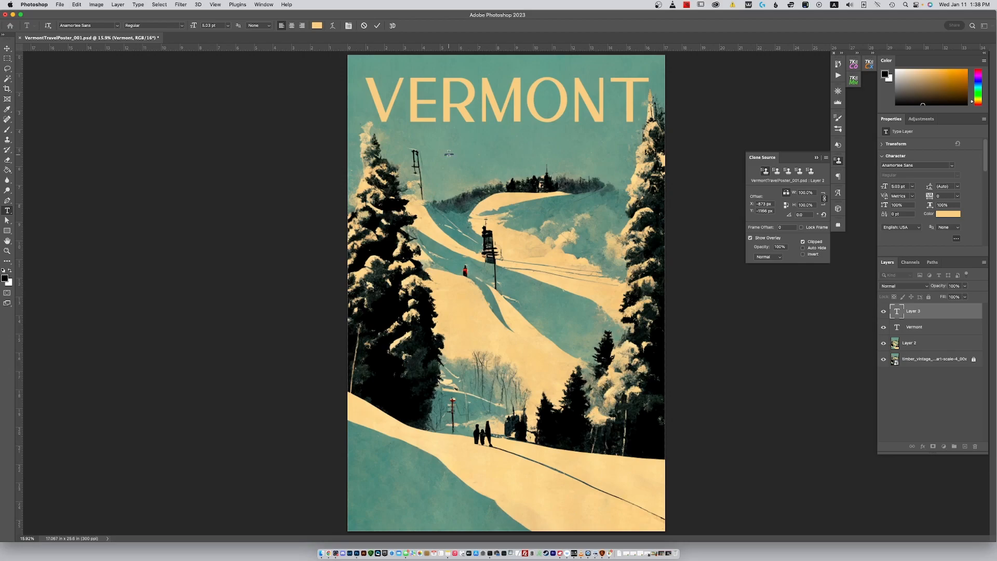
click(7, 49)
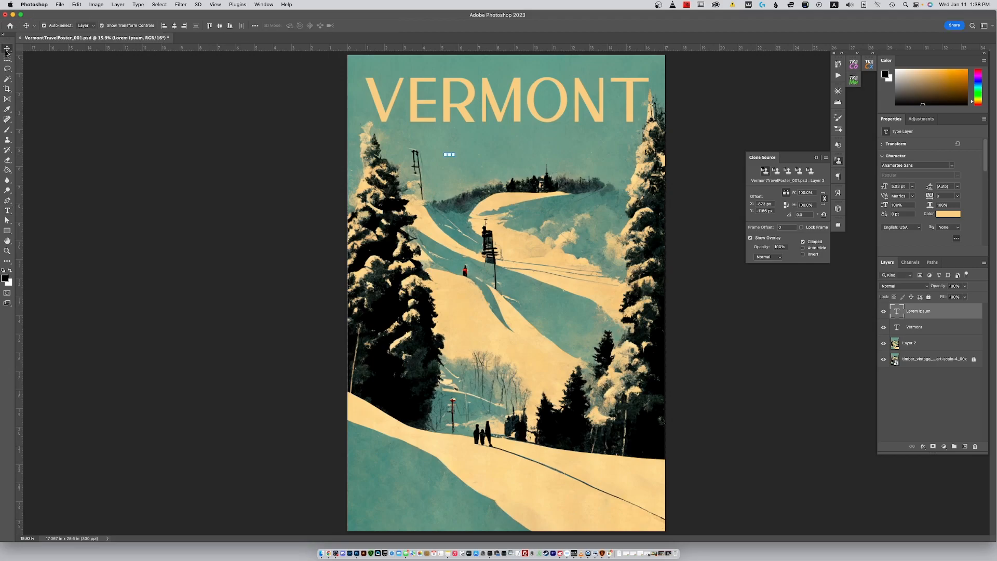
key(ctrl+t)
drag(457, 155, 564, 171)
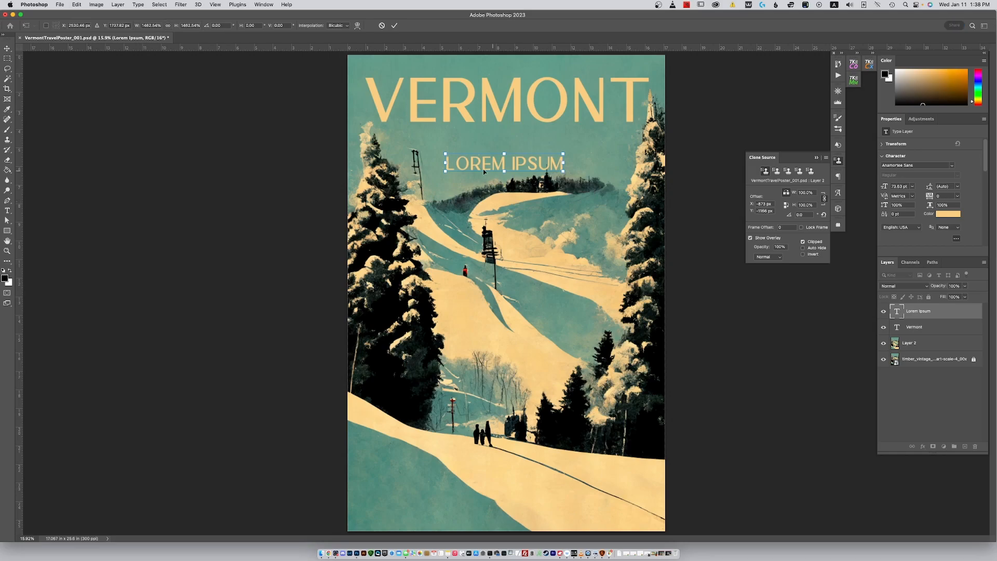
key(Return)
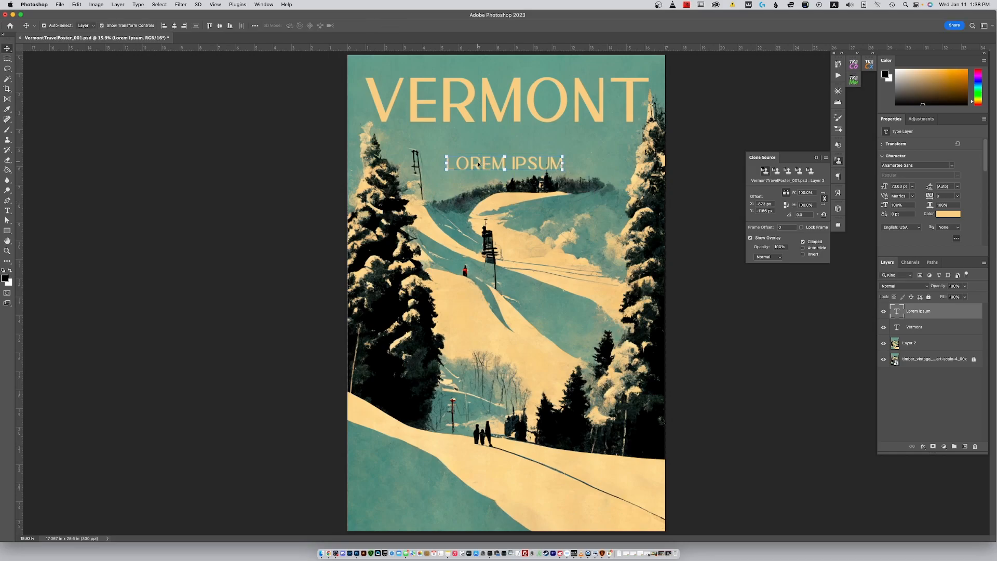
Step: Replace the placeholder text below the title with the tagline "Peak Adventure"
double_click(478, 164)
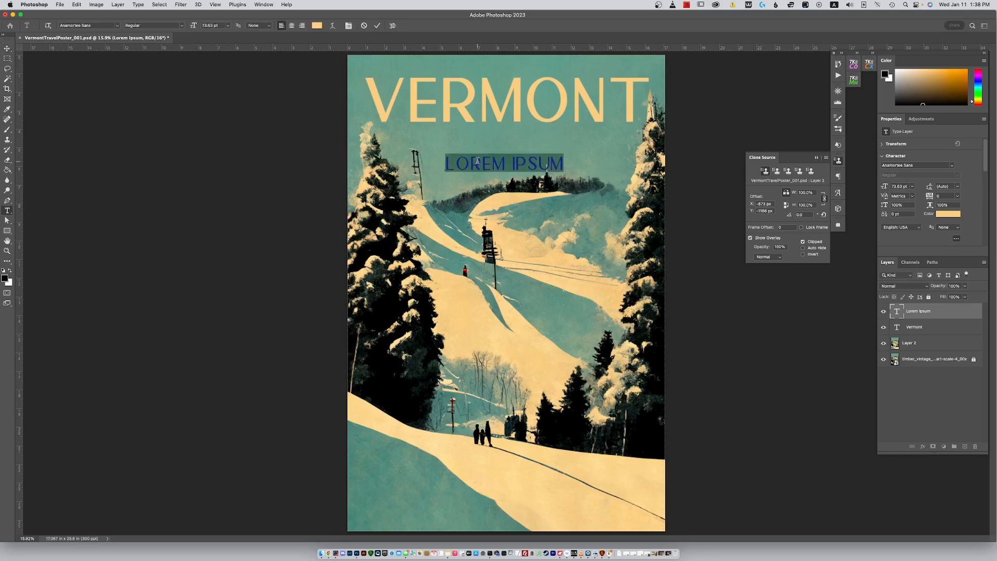
text(PEAK A)
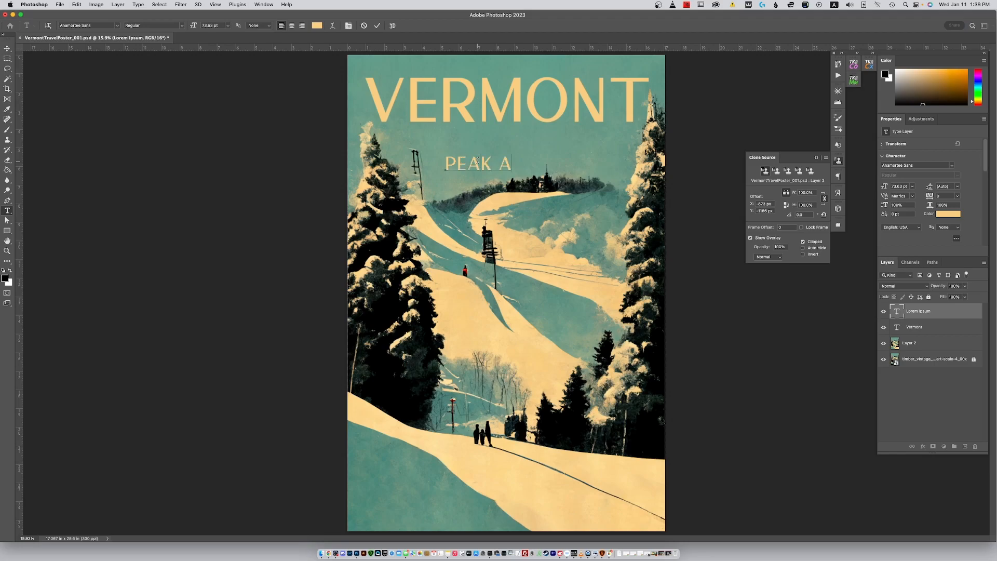
text(DVENTURE)
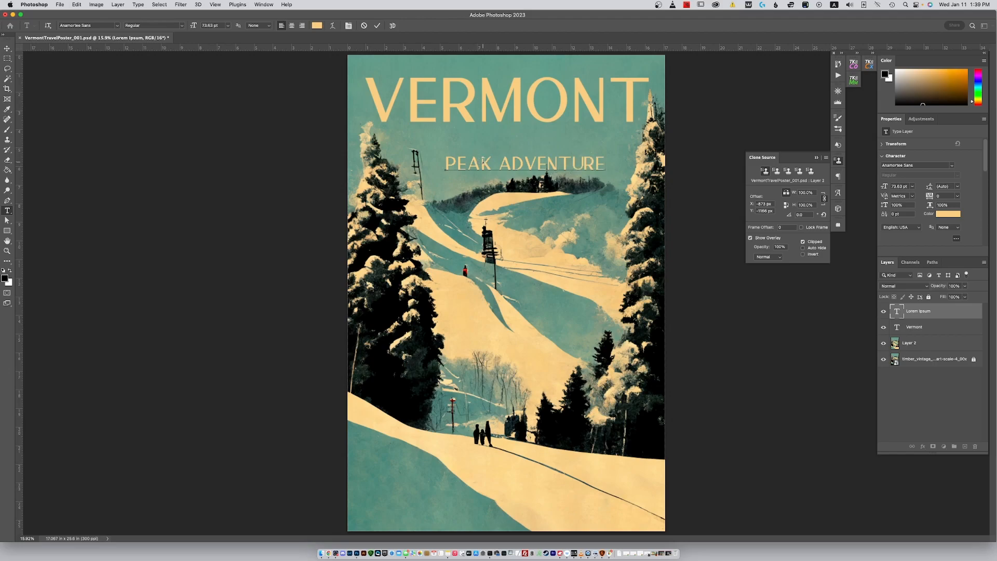
Step: Set the tagline's font to Beloved Script and move it up to sit just beneath the VERMONT title
triple_click(482, 159)
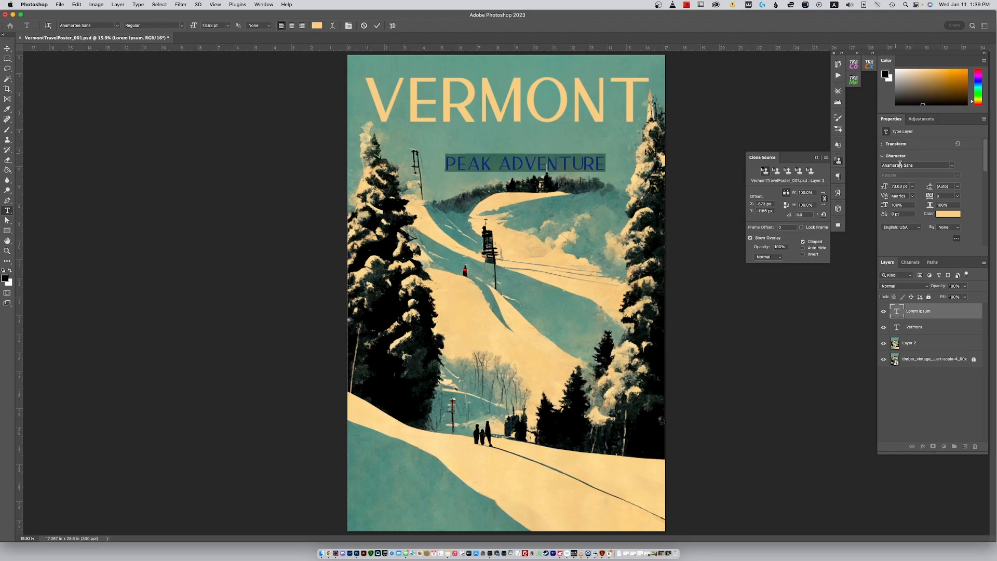
click(951, 166)
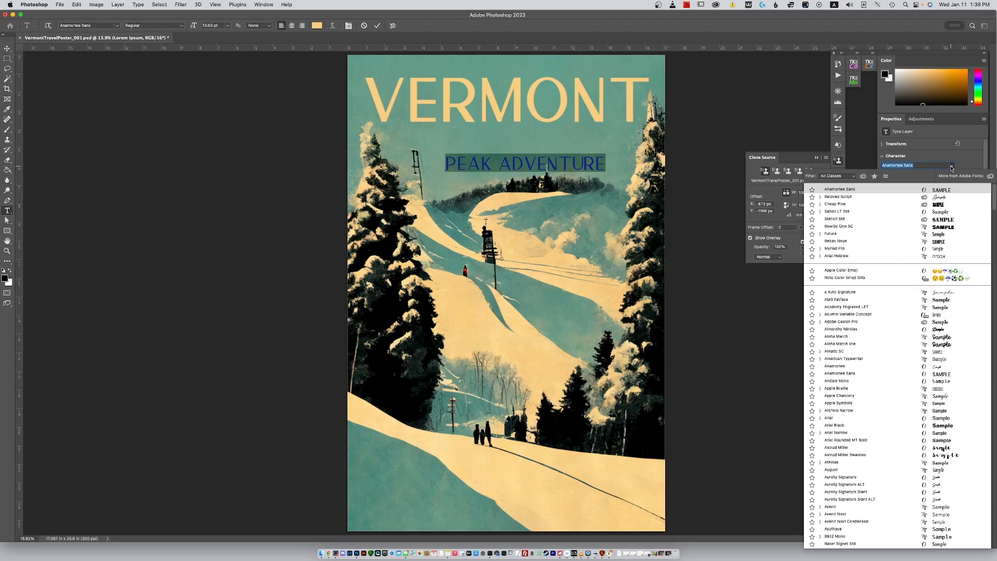
click(859, 197)
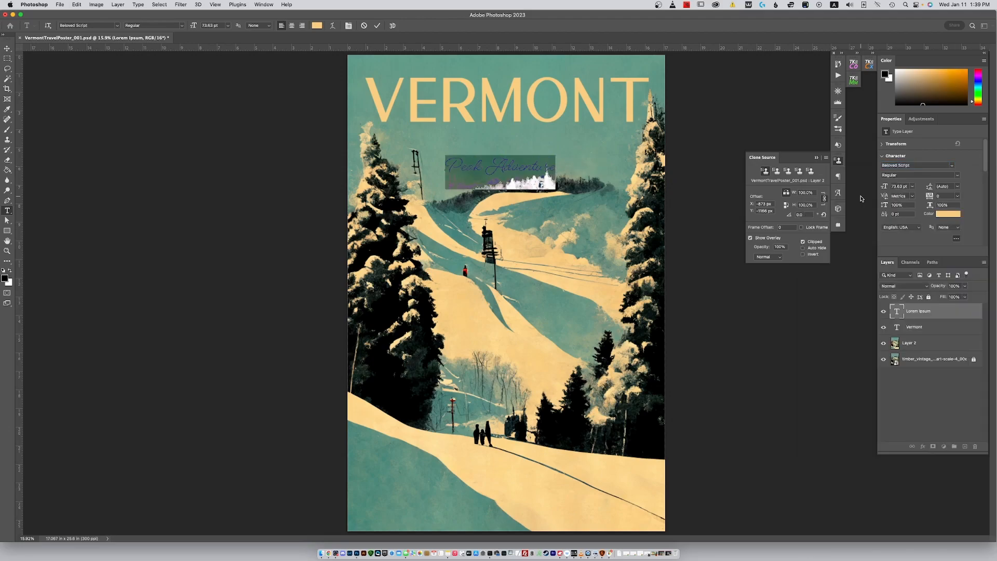
click(7, 48)
drag(501, 170, 503, 138)
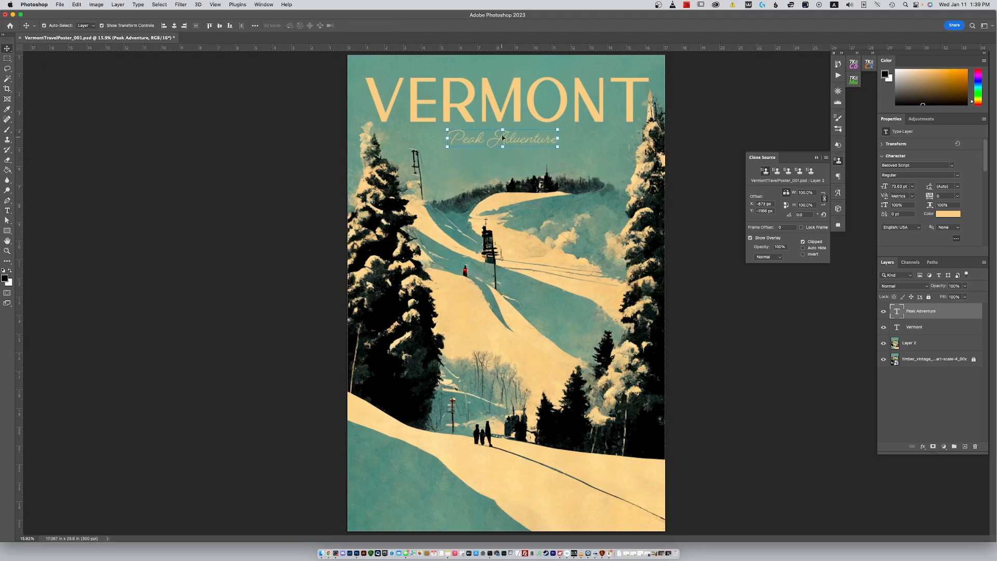
Step: Center the VERMONT title and the Peak Adventure tagline horizontally relative to the canvas
click(512, 108)
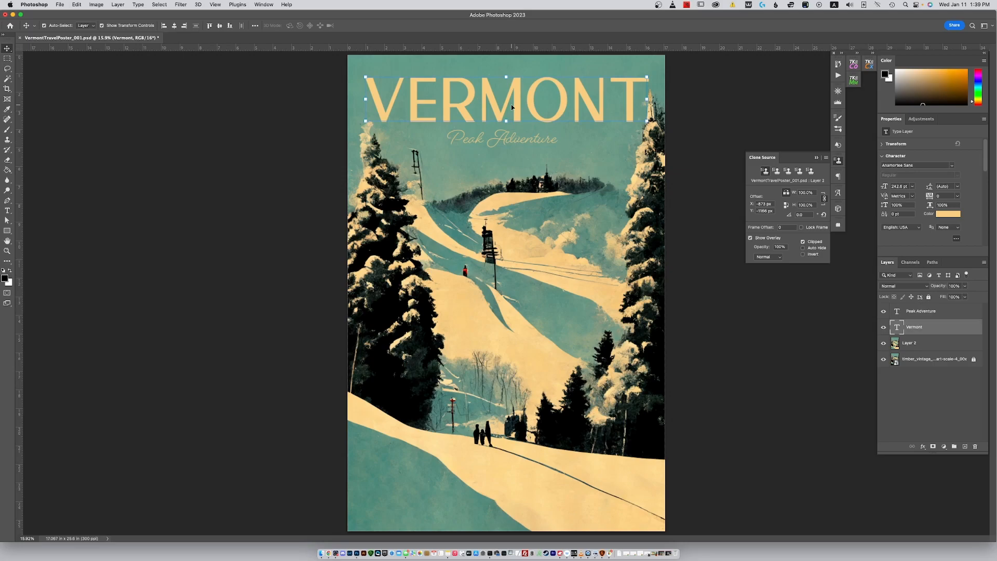
shift+click(510, 141)
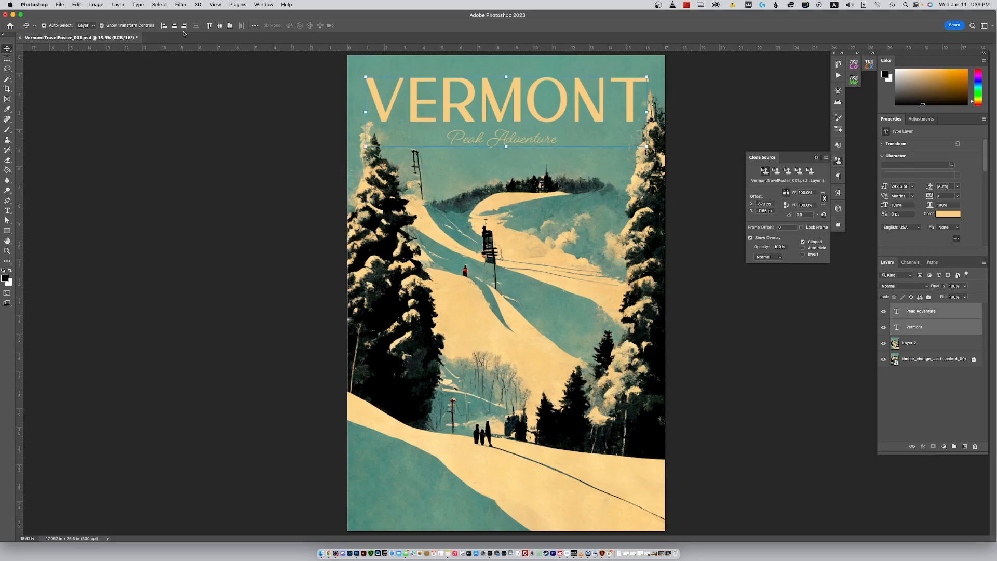
click(255, 26)
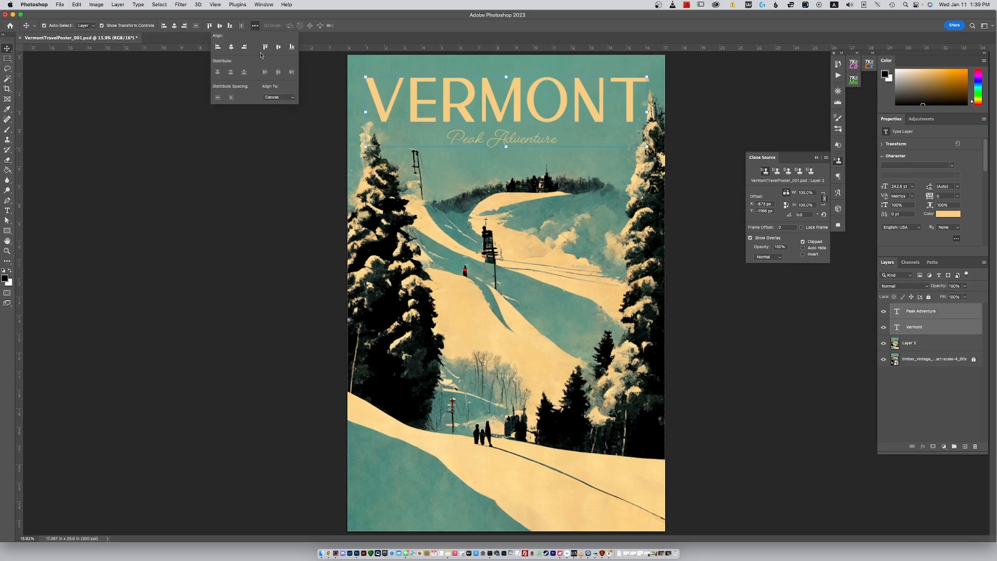
click(277, 98)
click(275, 90)
click(231, 48)
click(293, 147)
Step: Nudge the Peak Adventure tagline upward in small increments to tighten the gap beneath the VERMONT title
click(495, 141)
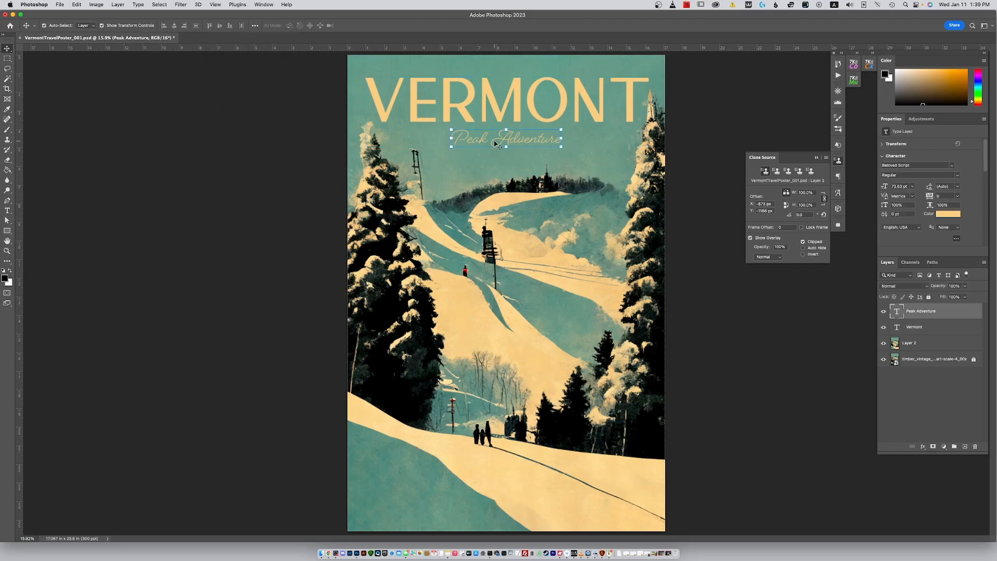
key(shift+Up)
key(shift+Up)
key(shift+Up)
key(shift+Up)
key(shift+Up)
key(shift+Up)
key(shift+Up)
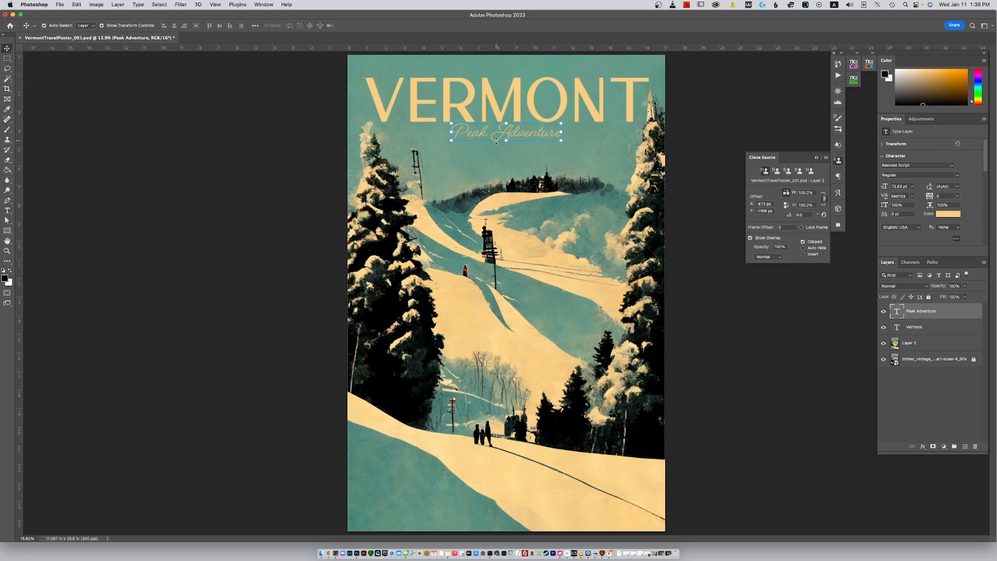
key(shift+Down)
key(shift+Down)
click(284, 157)
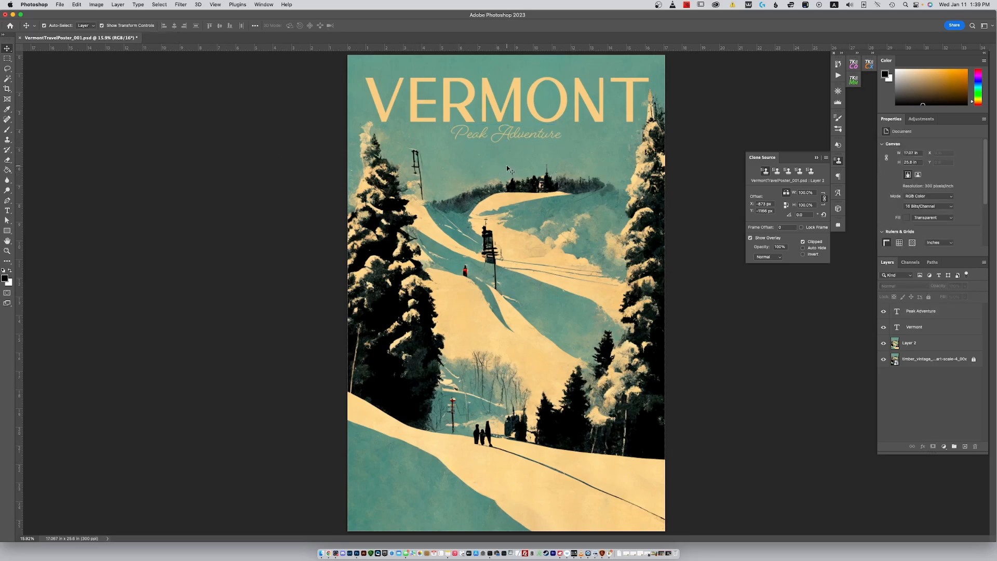
Step: Open the Peak Adventure tagline for text editing and set the kerning between two letters inside "Adventure" to -25
key(super+equal)
key(super+equal)
key(super+equal)
key(super+equal)
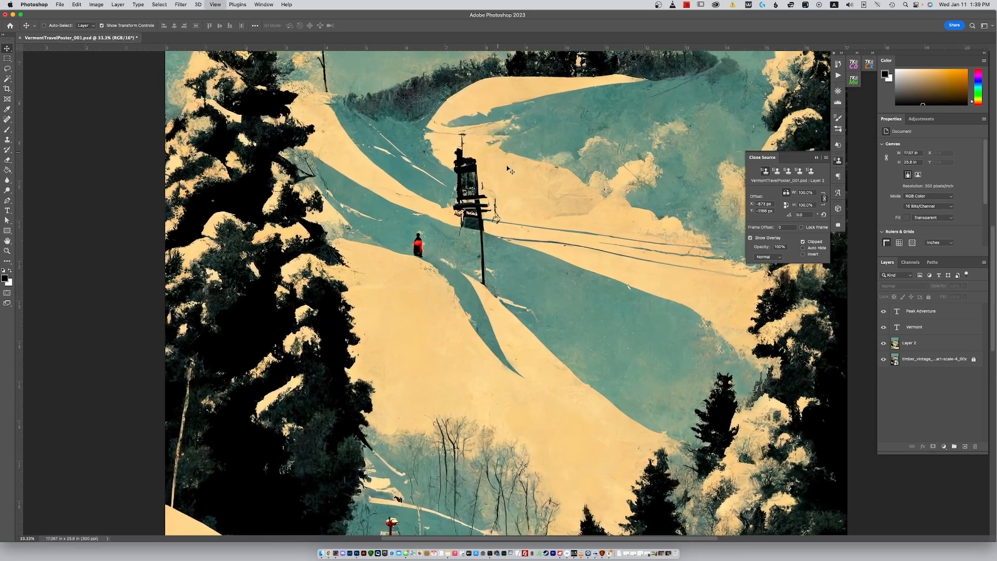
scroll(507, 169, up, 15)
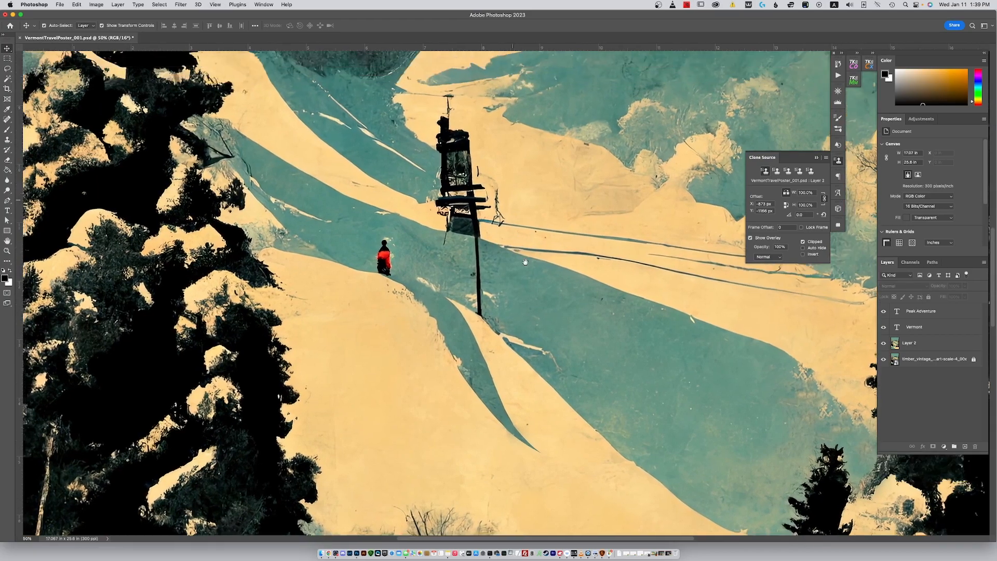
scroll(508, 168, right, 3)
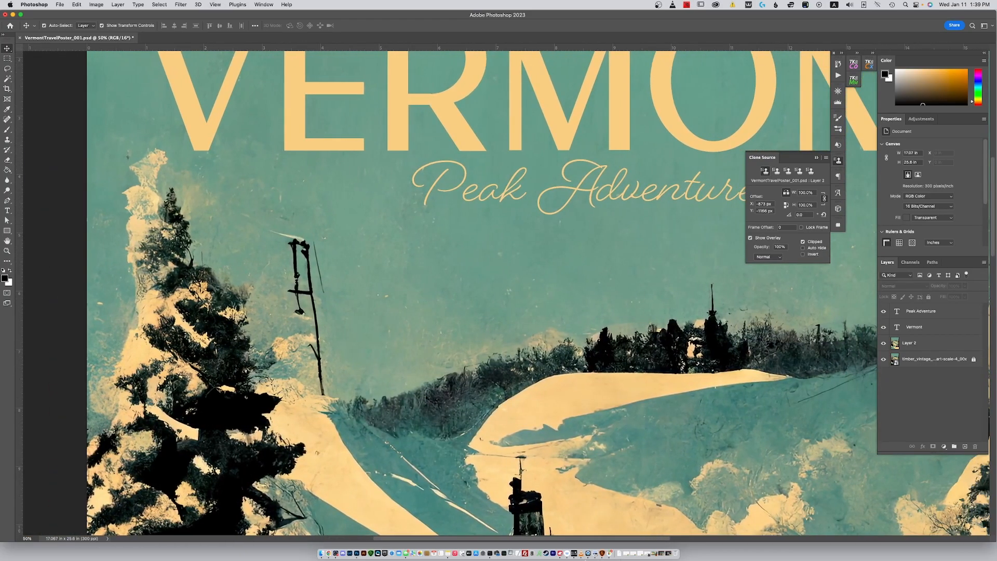
scroll(456, 291, right, 6)
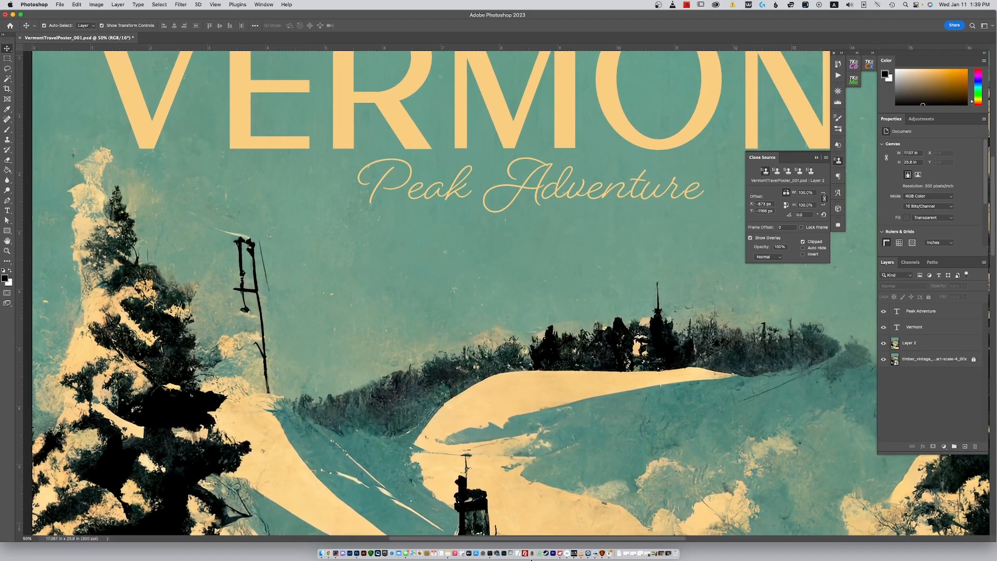
click(557, 195)
double_click(555, 192)
click(560, 191)
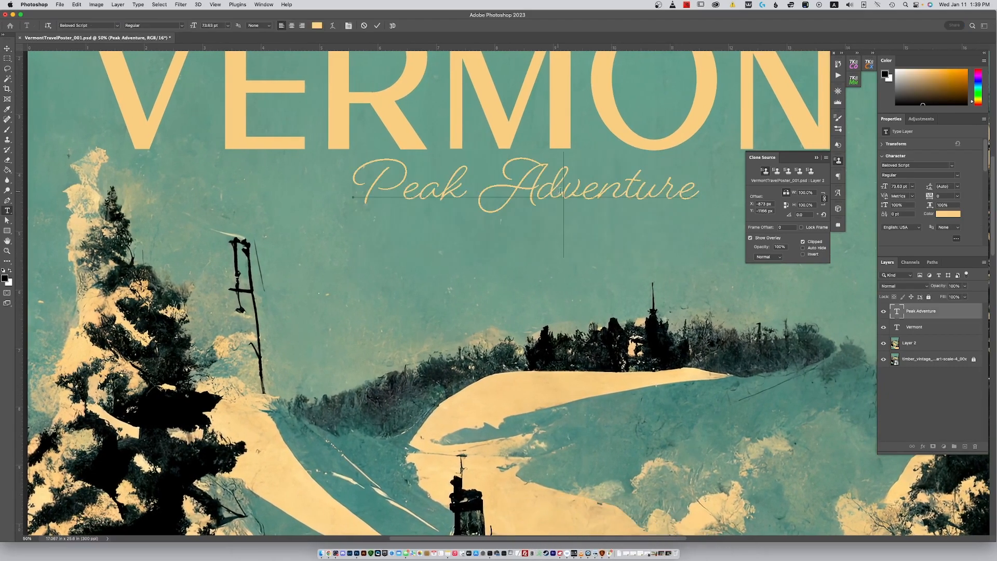
key(Right)
key(Right)
key(Right)
click(912, 196)
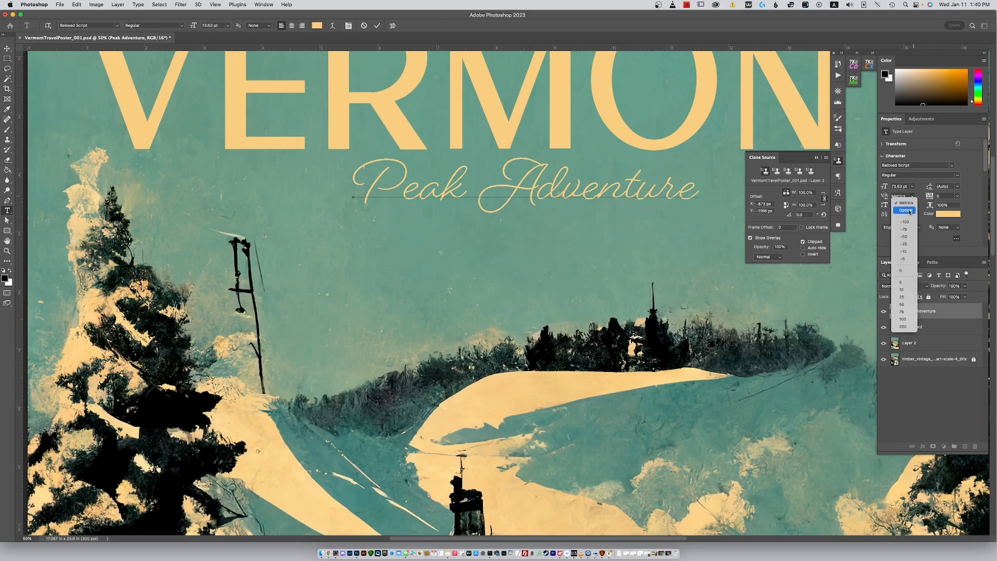
click(910, 249)
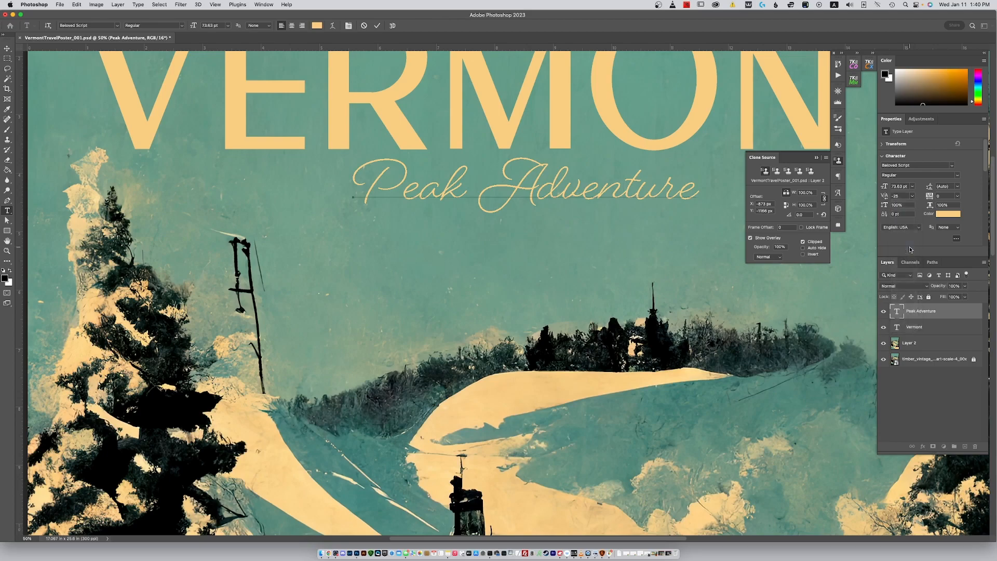
Step: Try tighter kerning in increments of 10 at the same spot in "Adventure", then bring it back up to 0
click(912, 196)
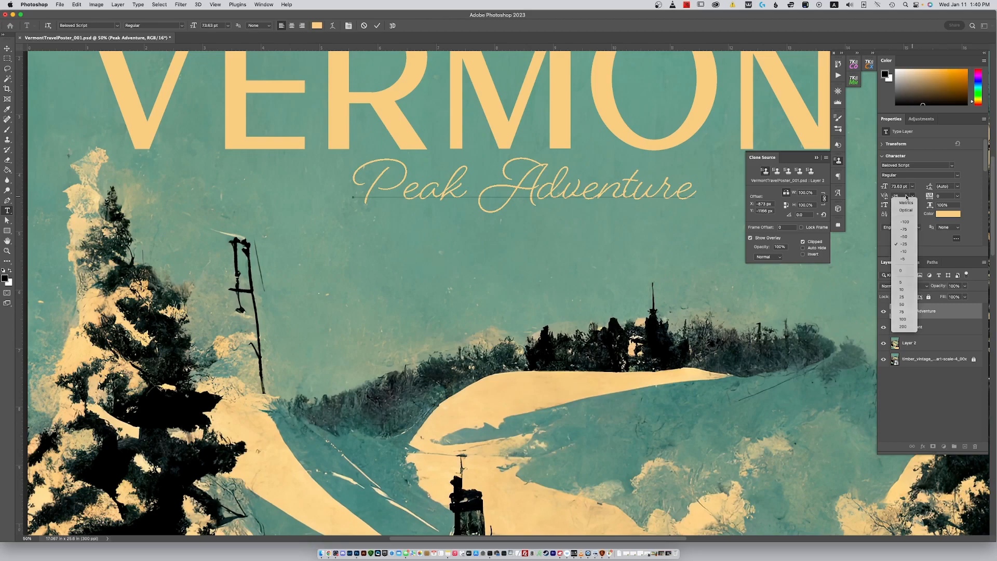
click(906, 195)
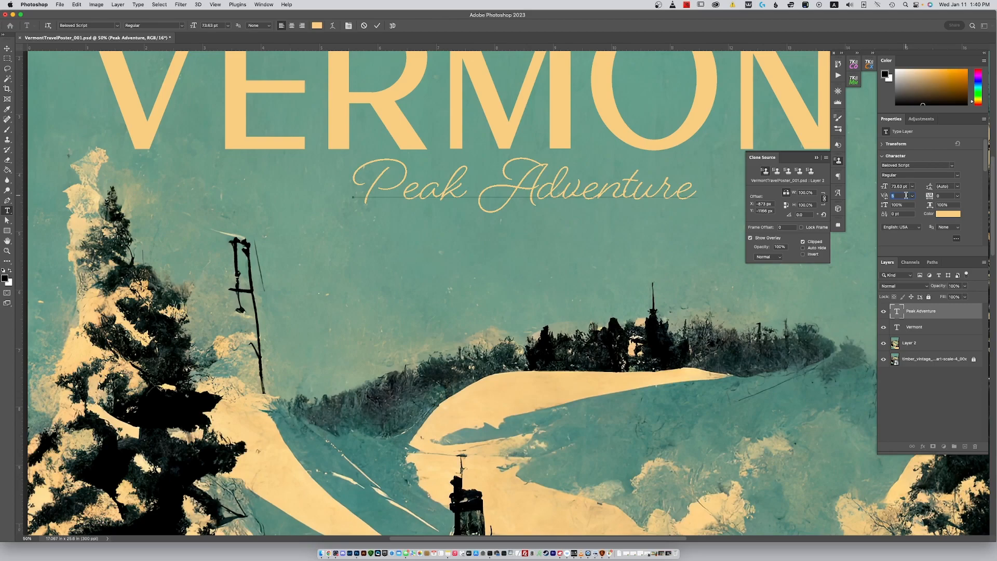
key(shift+Down)
key(shift+Down)
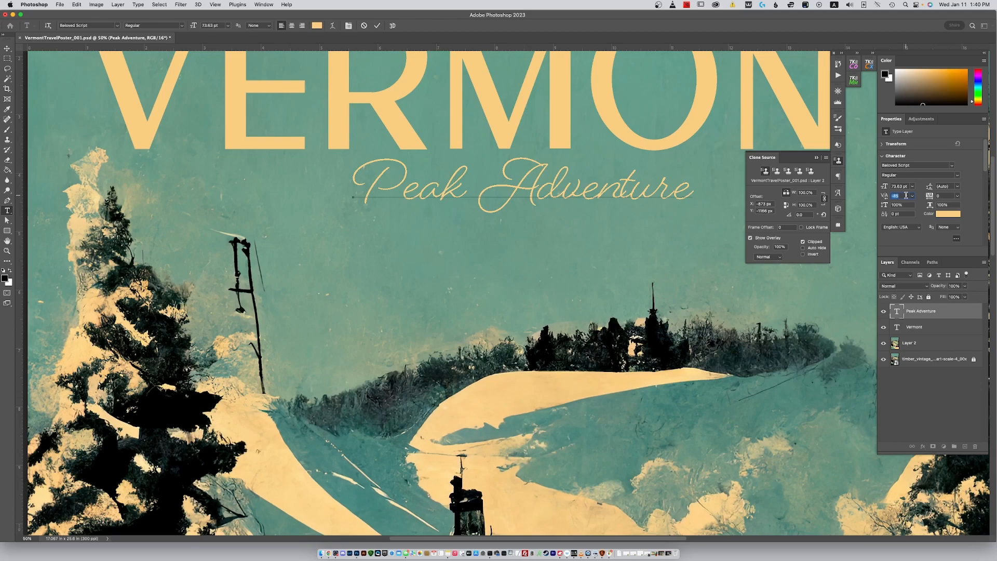
key(shift+Up)
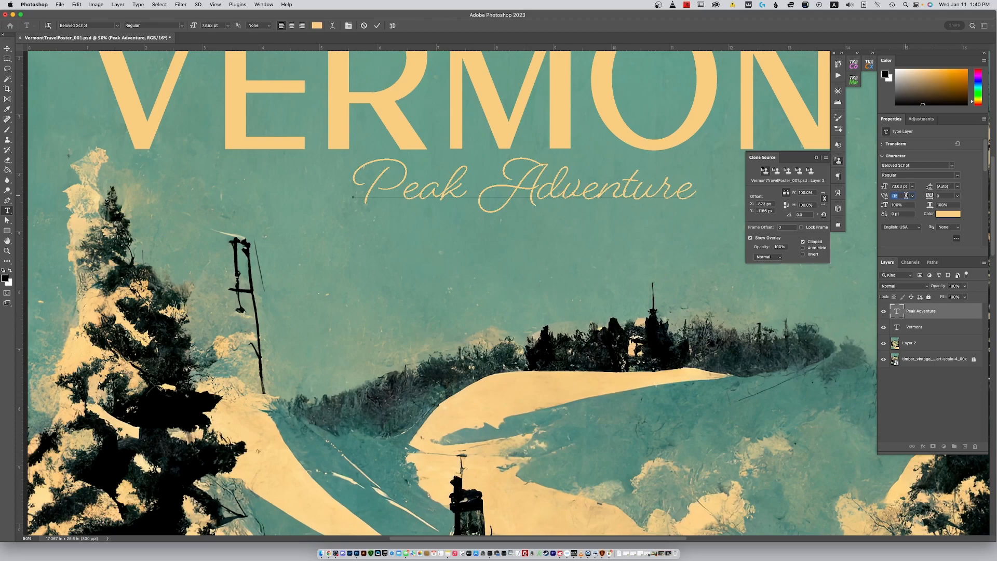
key(shift+Up)
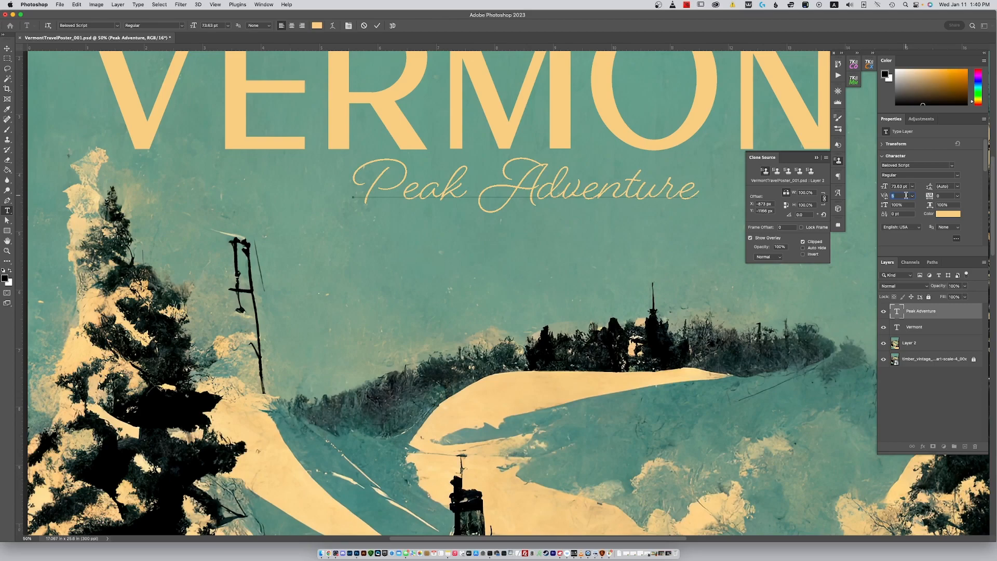
text(7)
Step: Select the final "e" of "Adventure" and try Optical kerning, then 0, then a wider numeric value
click(681, 193)
drag(681, 193, 700, 191)
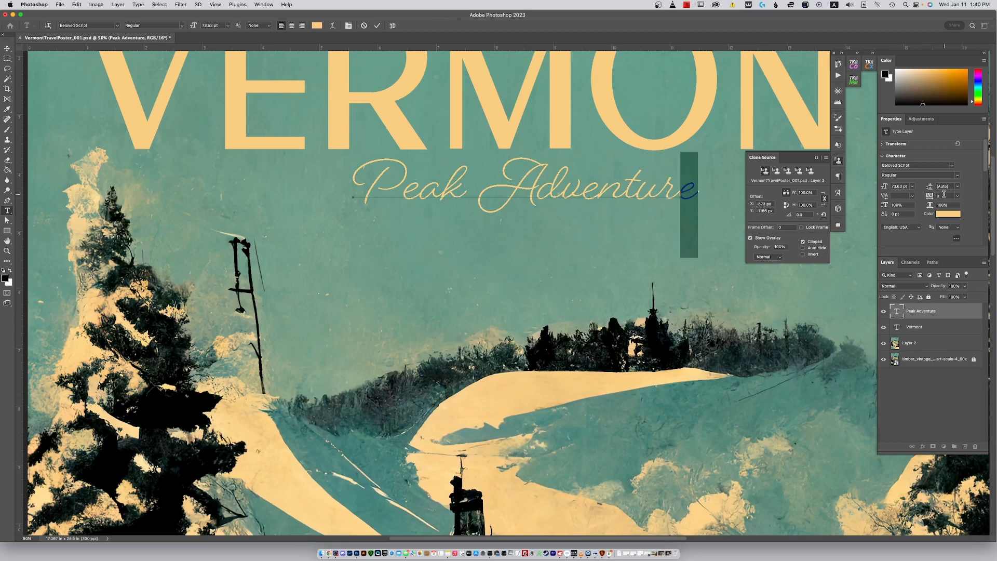
click(912, 196)
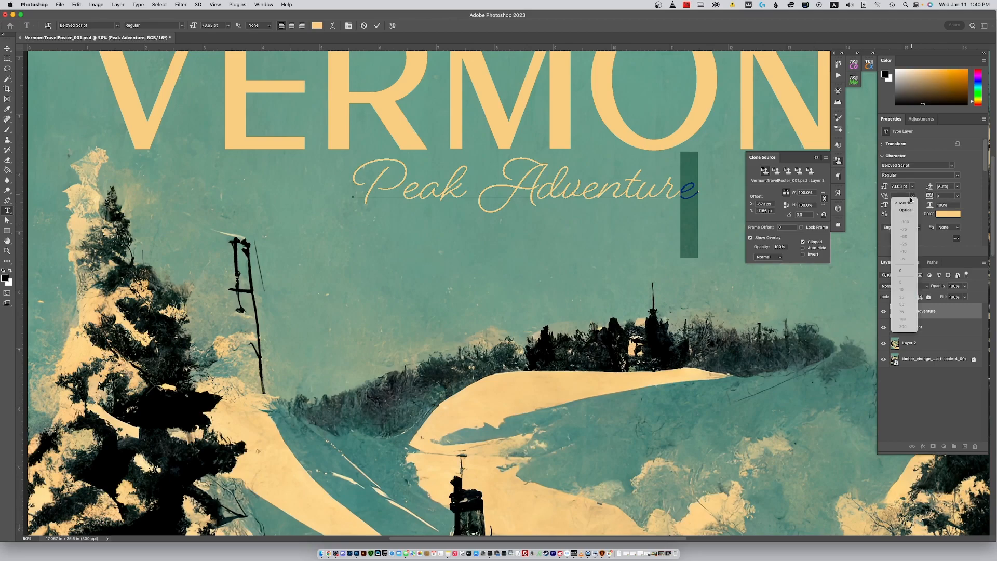
click(910, 210)
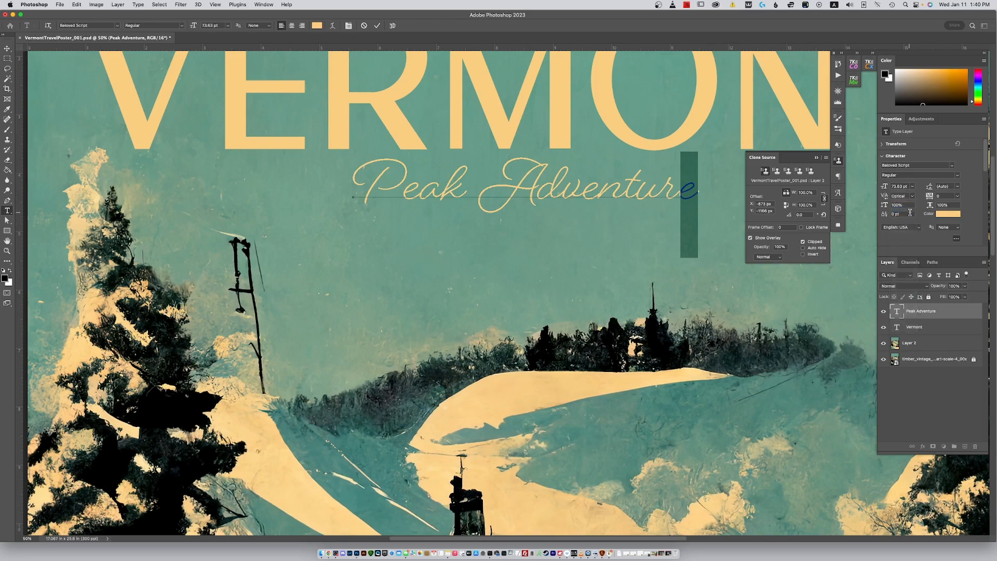
click(911, 197)
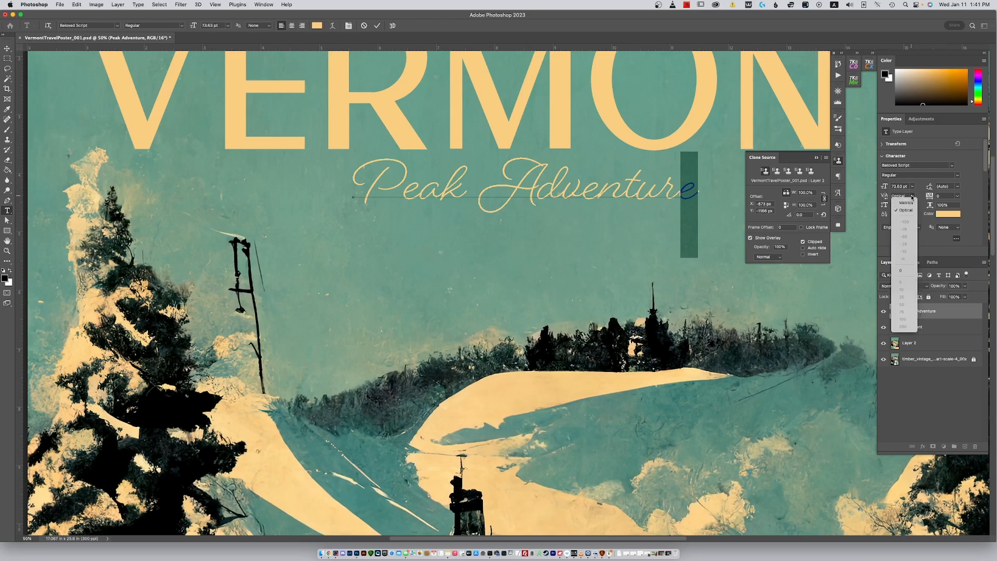
click(906, 271)
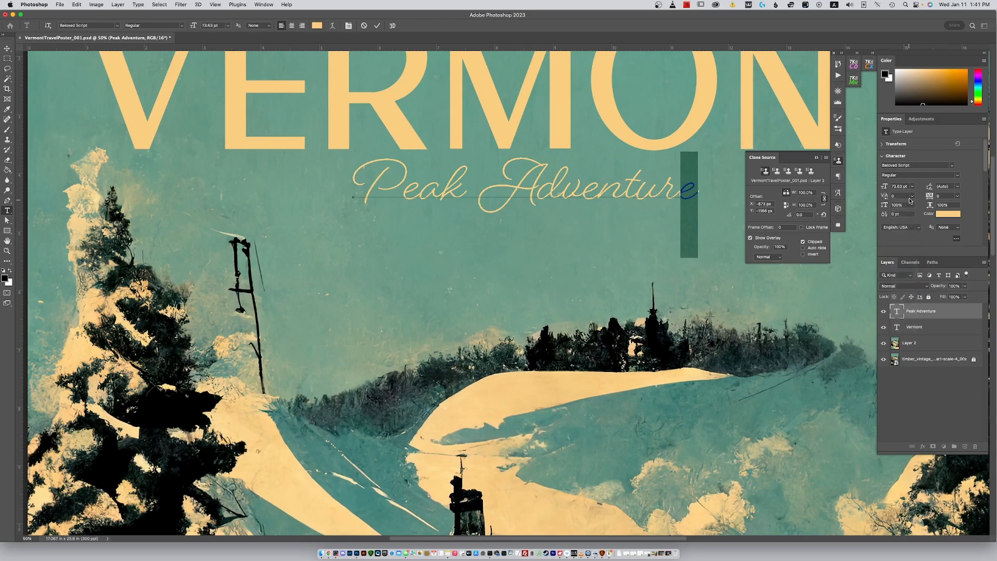
click(905, 196)
text(10)
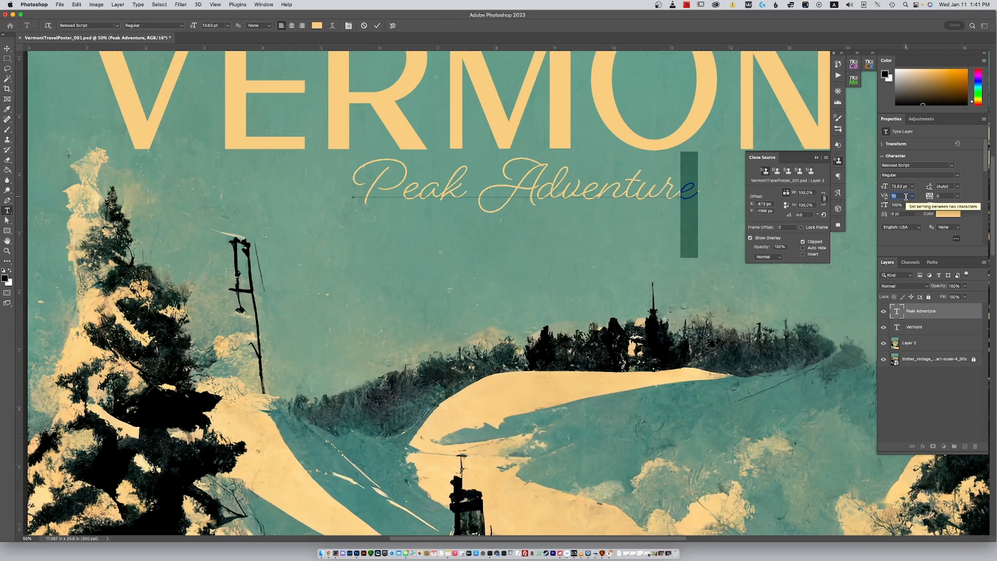
key(Up)
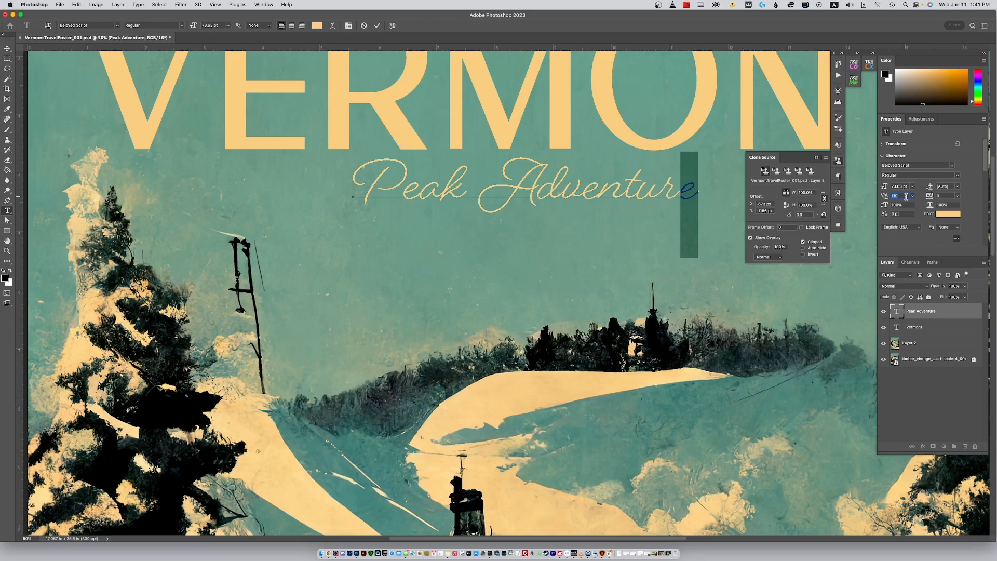
Step: Set the kerning between the last "r" and "e" of "Adventure" to -5, commit the text and select Layer 2
click(691, 202)
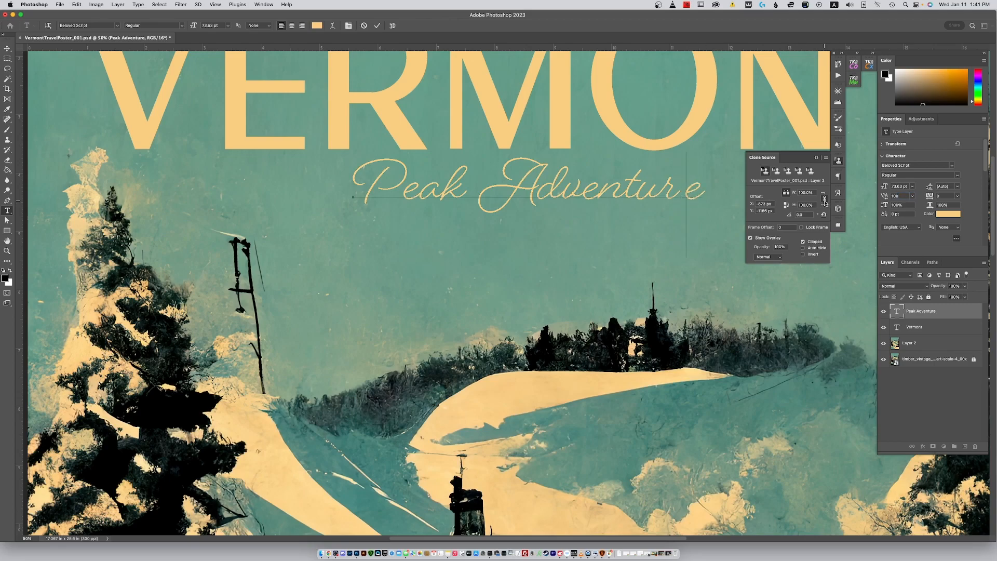
click(911, 196)
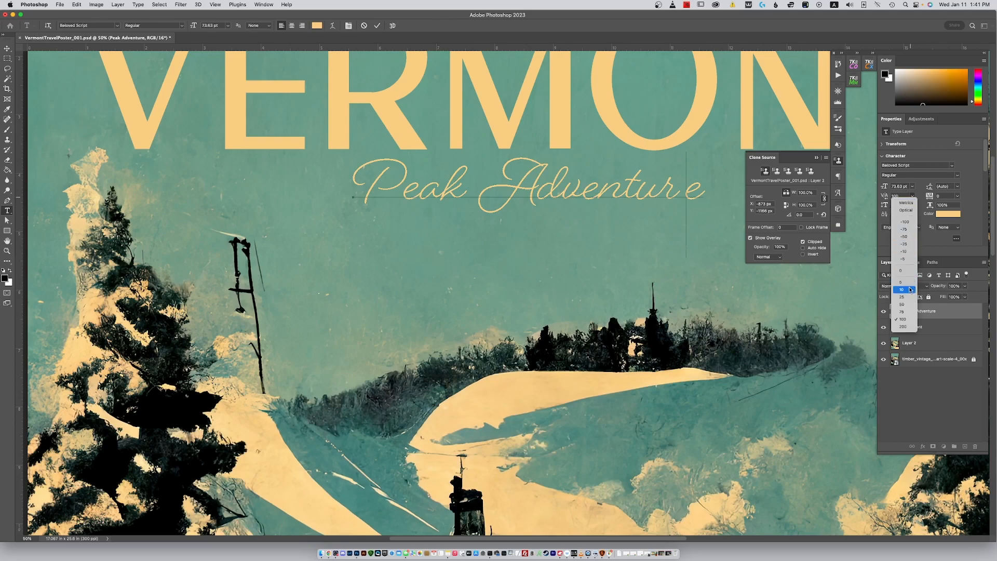
click(910, 253)
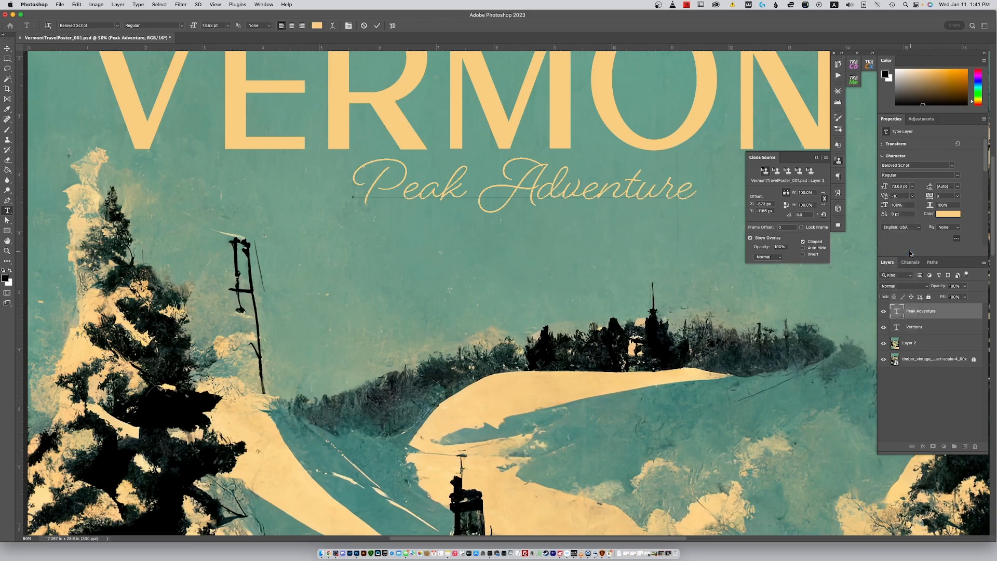
click(912, 196)
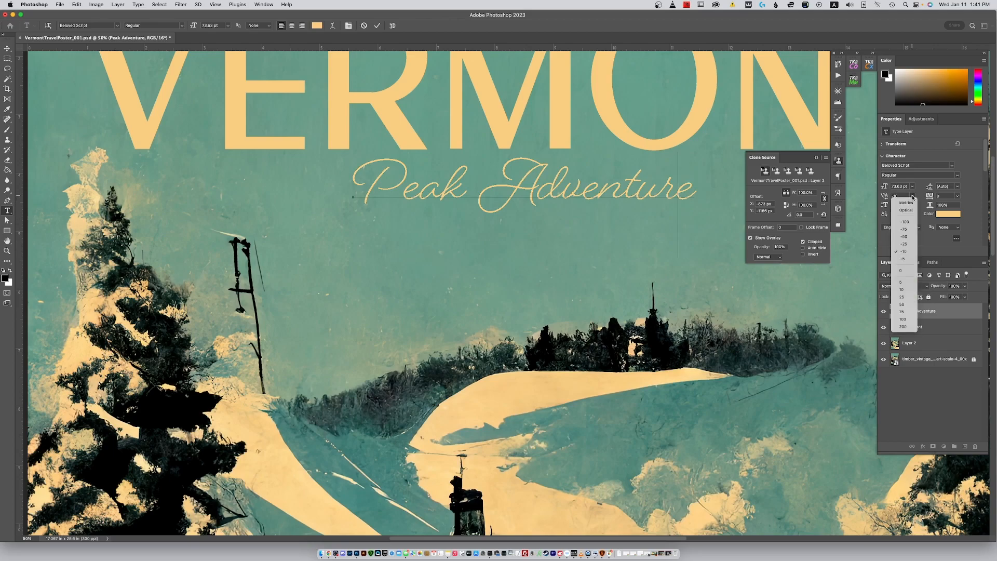
click(903, 258)
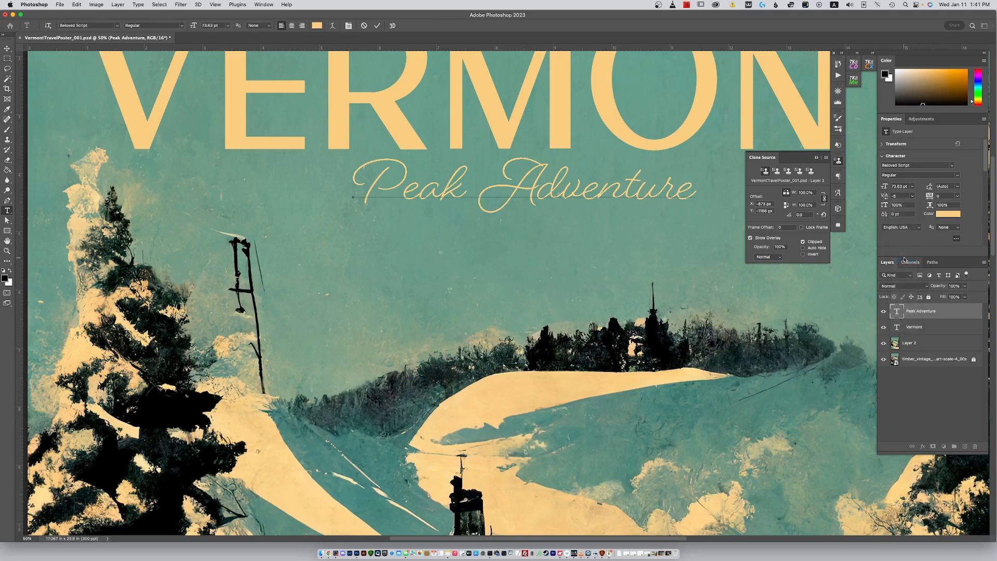
key(Right)
click(574, 194)
key(ctrl+Return)
key(v)
click(408, 276)
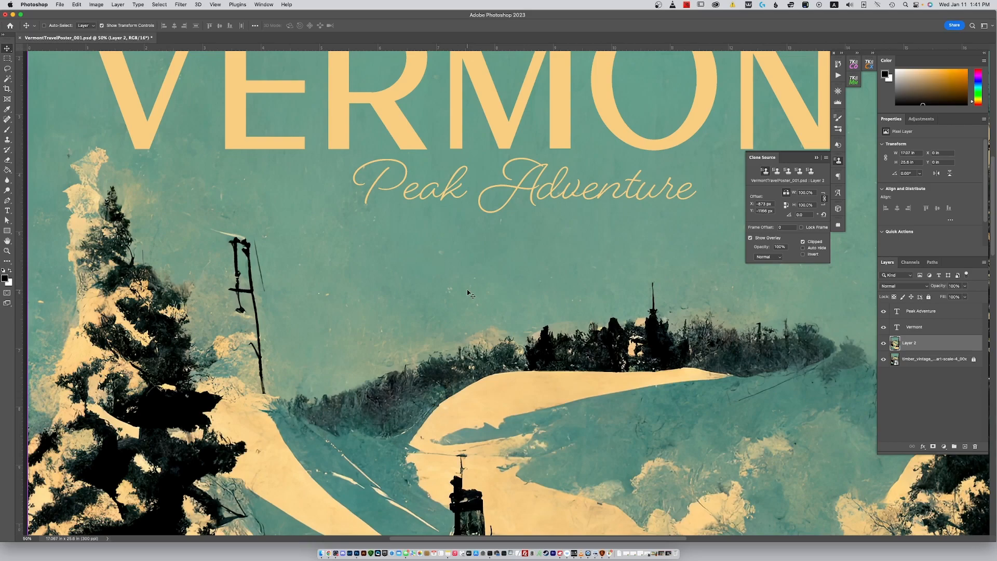
Step: Hide and reshow Layer 2 to compare the retouched artwork with the original image beneath it
key(ctrl+minus)
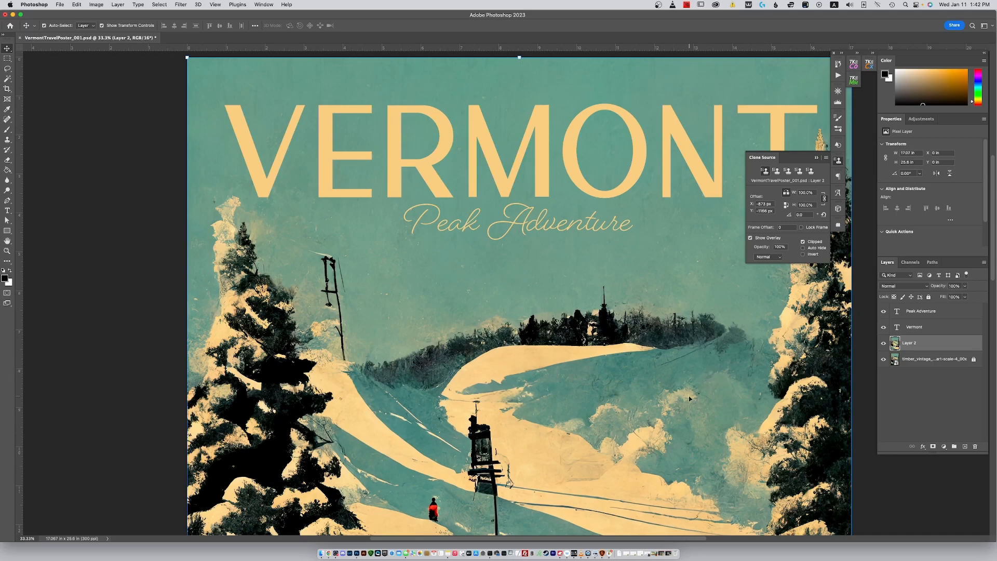
click(883, 344)
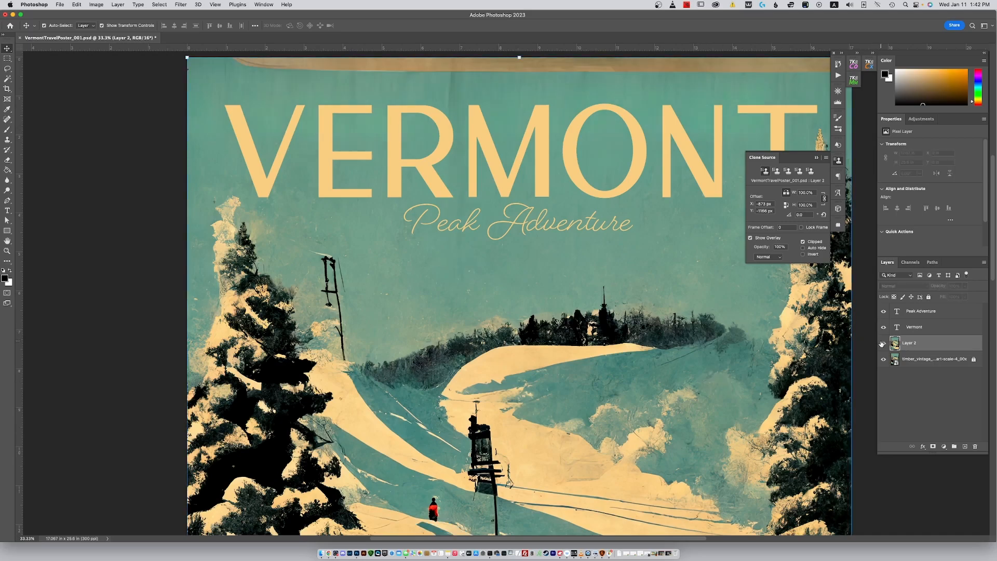
click(882, 343)
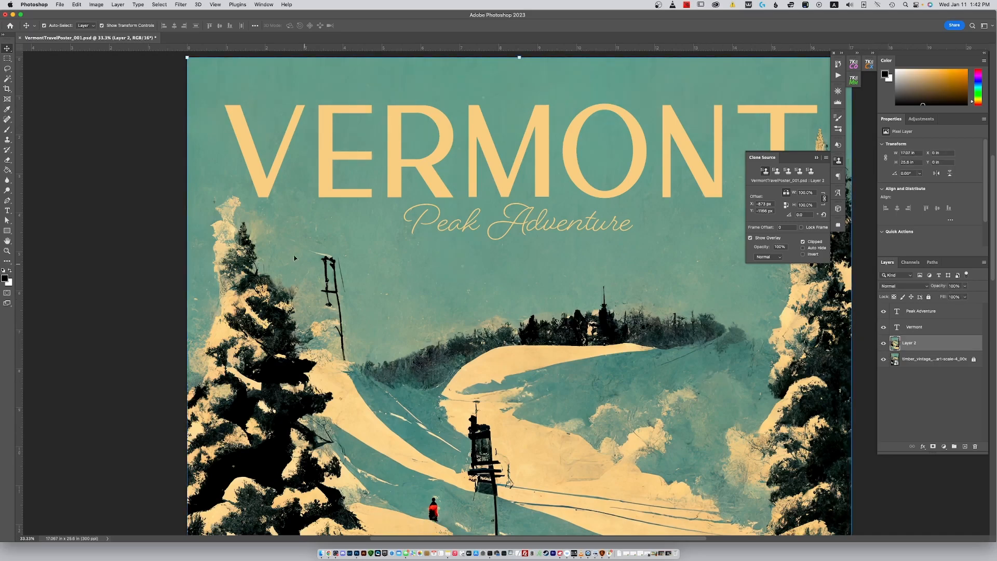
Step: Paint out stray lines and specks on the upper slope below the distant treeline using a smaller Spot Healing Brush
click(8, 119)
key(bracketleft)
key(bracketleft)
key(bracketleft)
key(bracketleft)
key(bracketleft)
key(bracketleft)
key(bracketleft)
key(bracketleft)
key(bracketleft)
key(bracketleft)
key(bracketleft)
drag(702, 352, 656, 363)
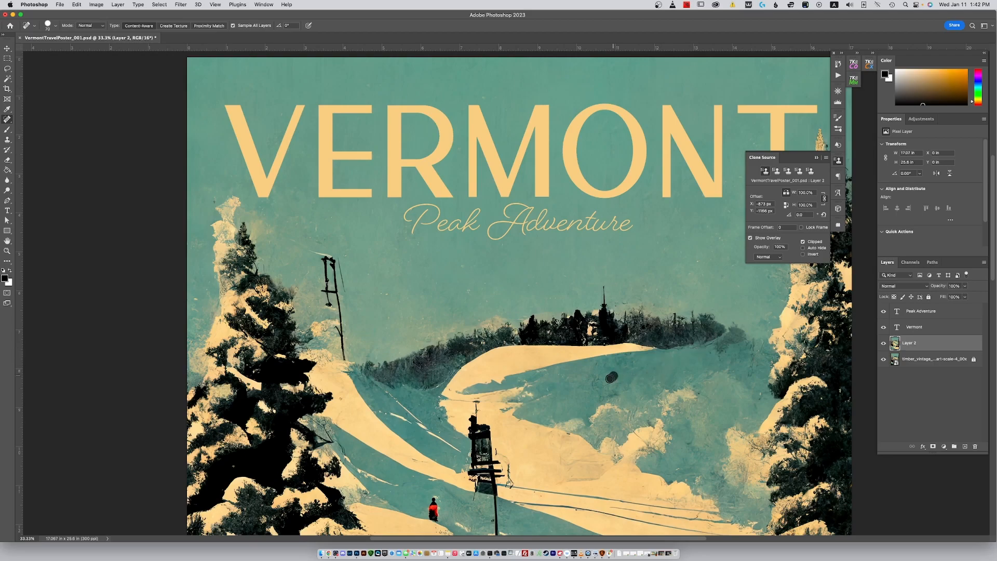
drag(594, 396, 607, 395)
drag(752, 342, 751, 378)
drag(700, 349, 680, 354)
Step: Heal the small blemishes on the snowfield to the right of the central lift tower
drag(603, 469, 561, 459)
mouse_move(597, 478)
mouse_down()
mouse_move(564, 476)
mouse_move(587, 484)
mouse_move(606, 470)
mouse_move(590, 475)
mouse_up()
drag(654, 495, 686, 501)
drag(639, 437, 647, 441)
Step: Heal away the thin stray line beside the upper-left lift pole, redoing the stroke once, and collapse the Clone Source panel
drag(341, 258, 341, 299)
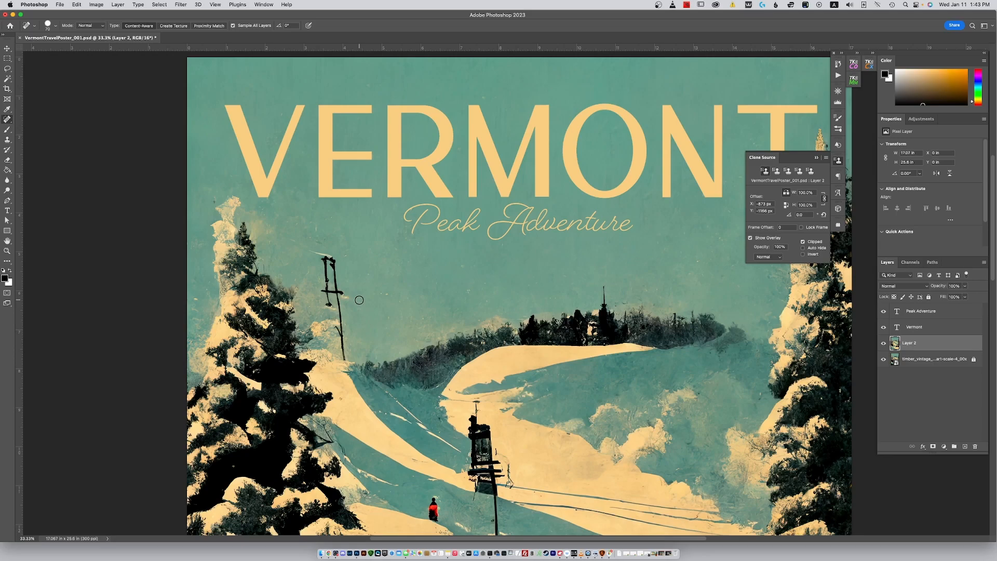
key(super+z)
drag(339, 260, 345, 295)
click(816, 158)
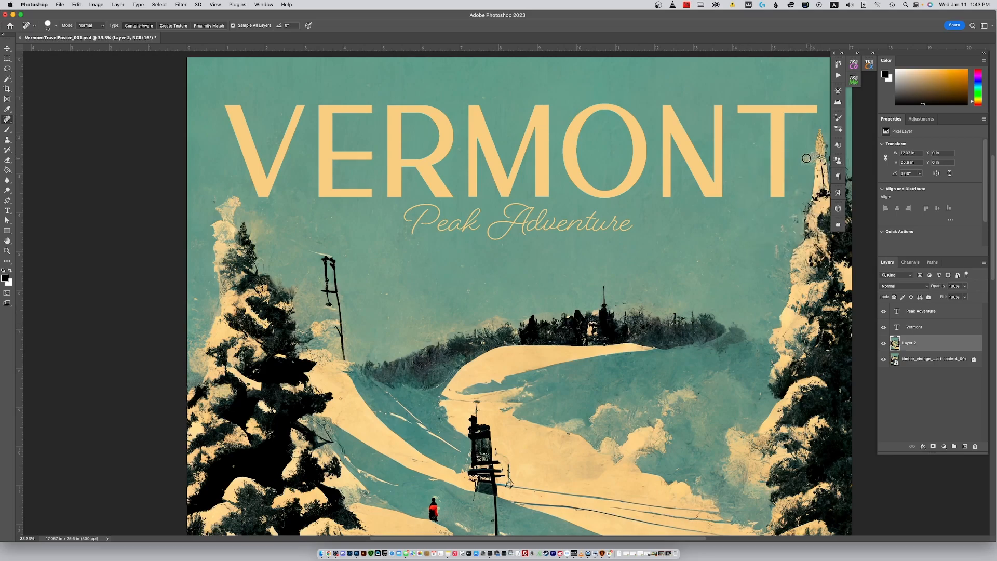
Step: Group the Peak Adventure and Vermont text layers together
click(939, 315)
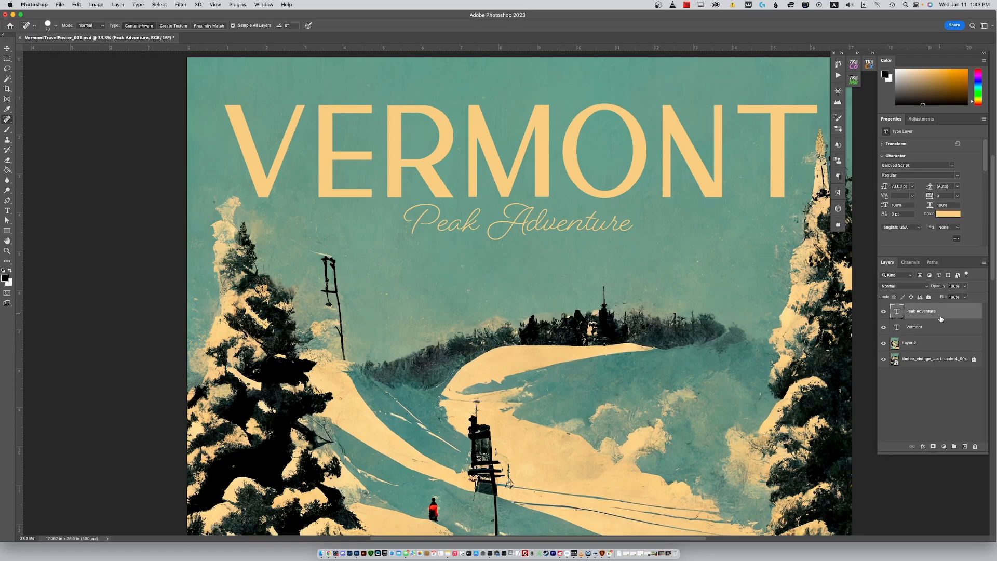
shift+click(937, 327)
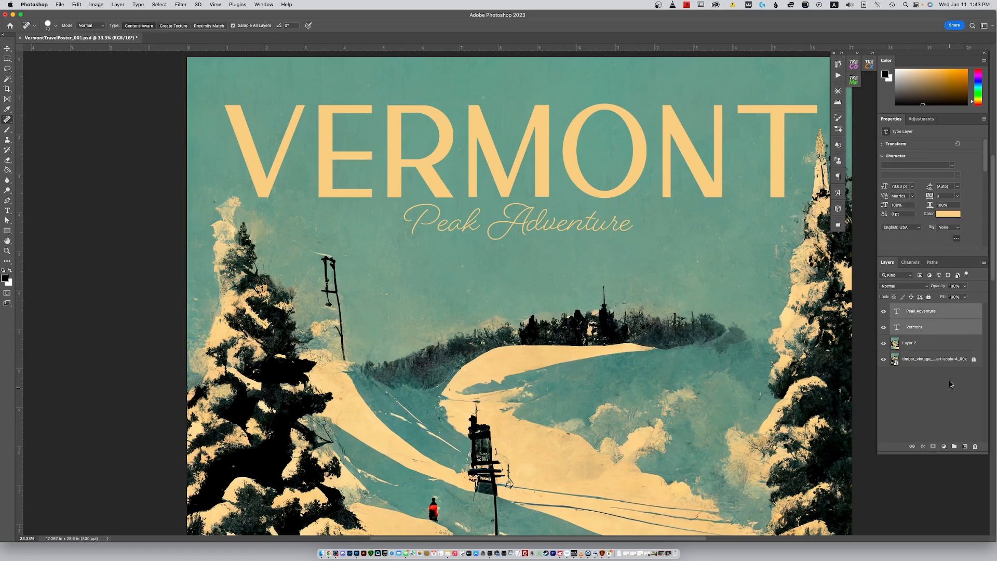
drag(939, 330, 956, 448)
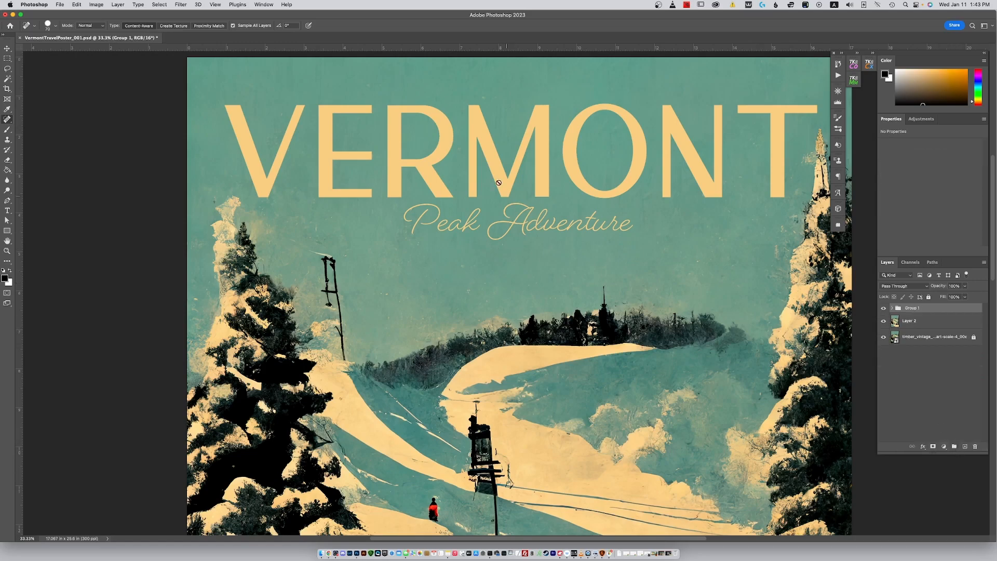
click(158, 5)
mouse_move(175, 5)
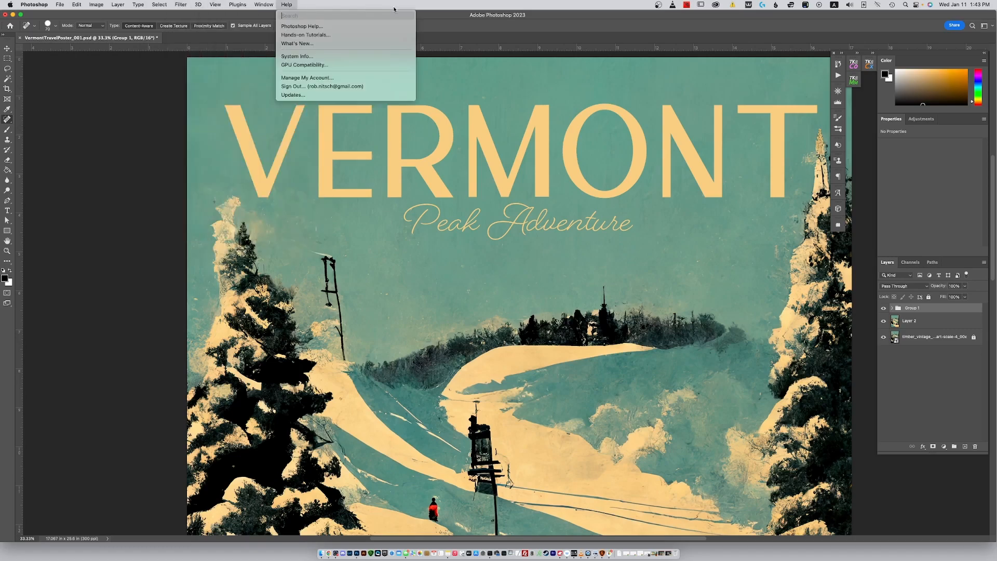
click(508, 30)
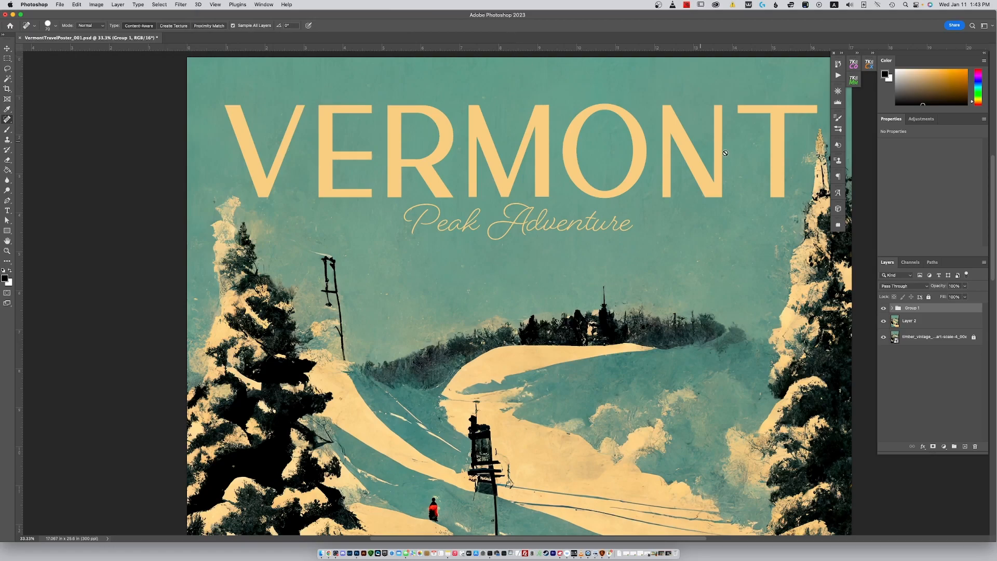
click(918, 287)
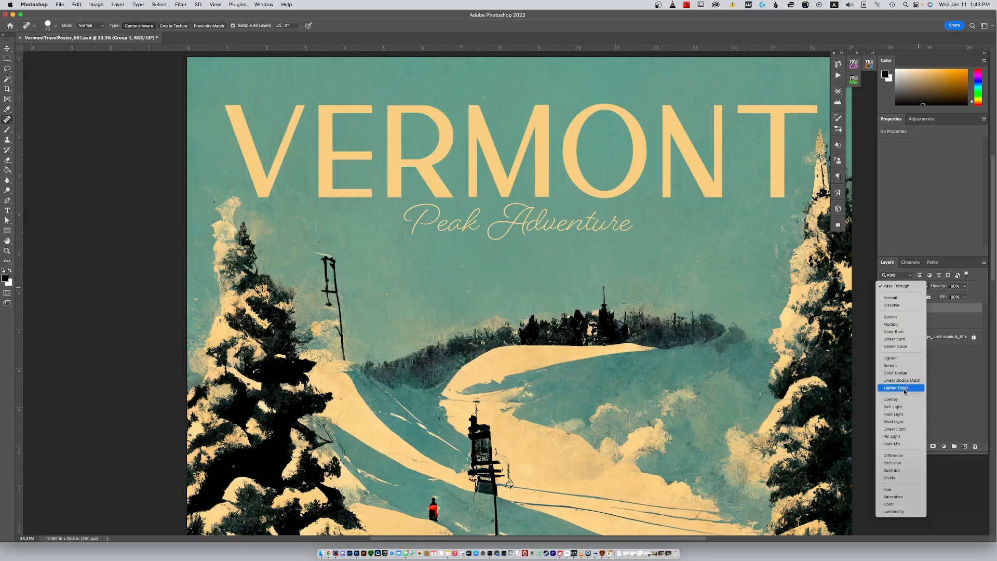
click(908, 221)
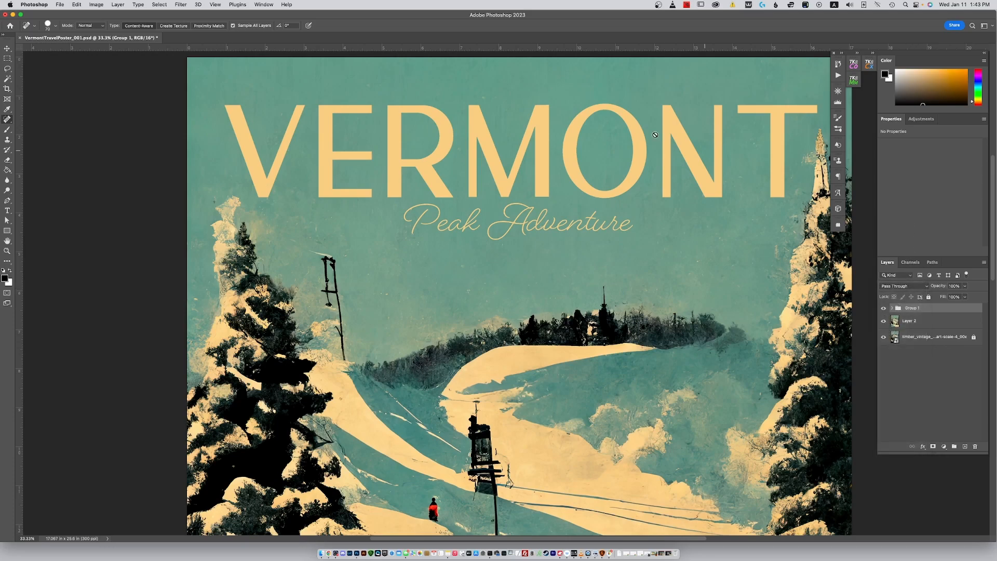
click(180, 5)
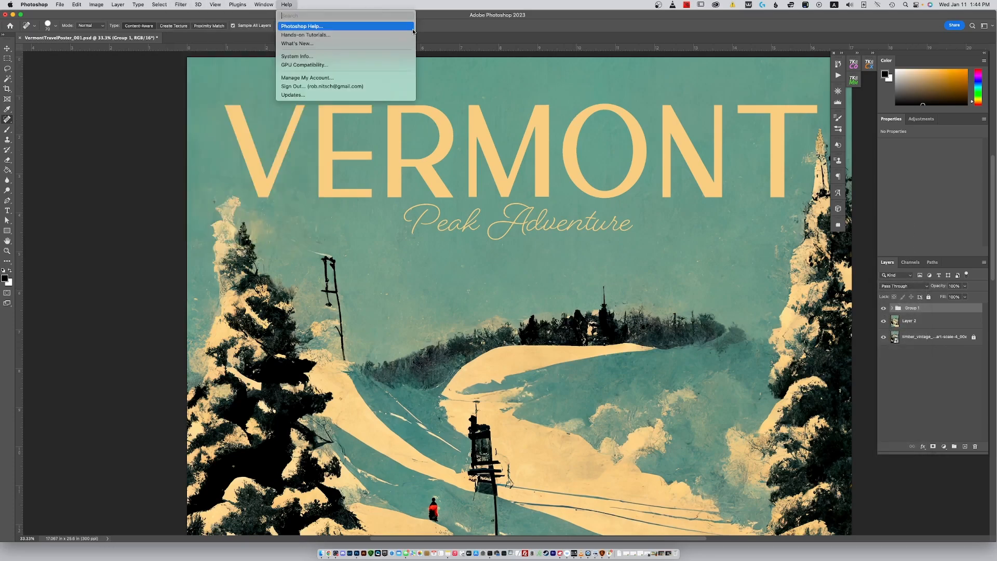
click(909, 372)
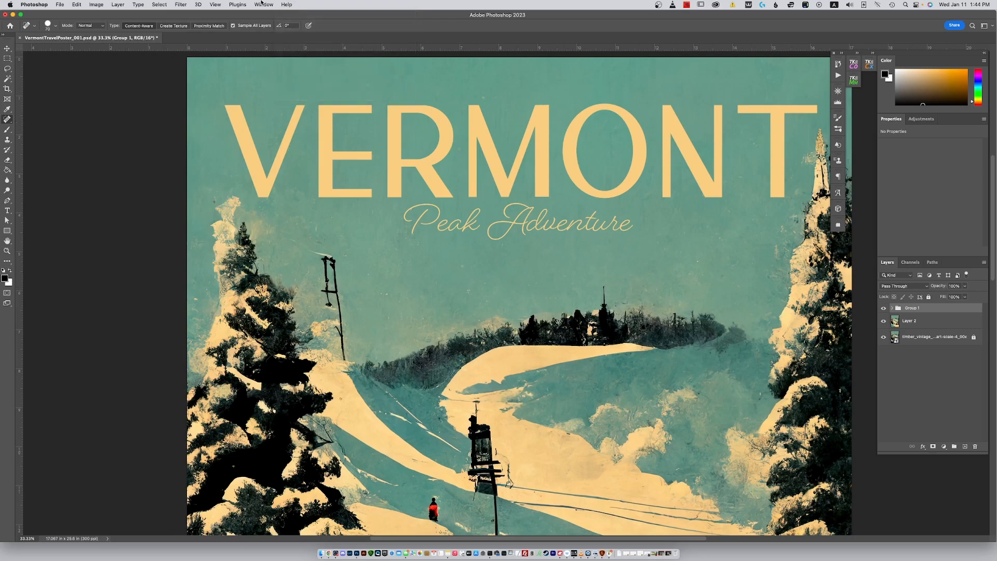
Step: Add a new layer above the text group, render black-and-white Clouds on it, and clip it to the group
click(965, 446)
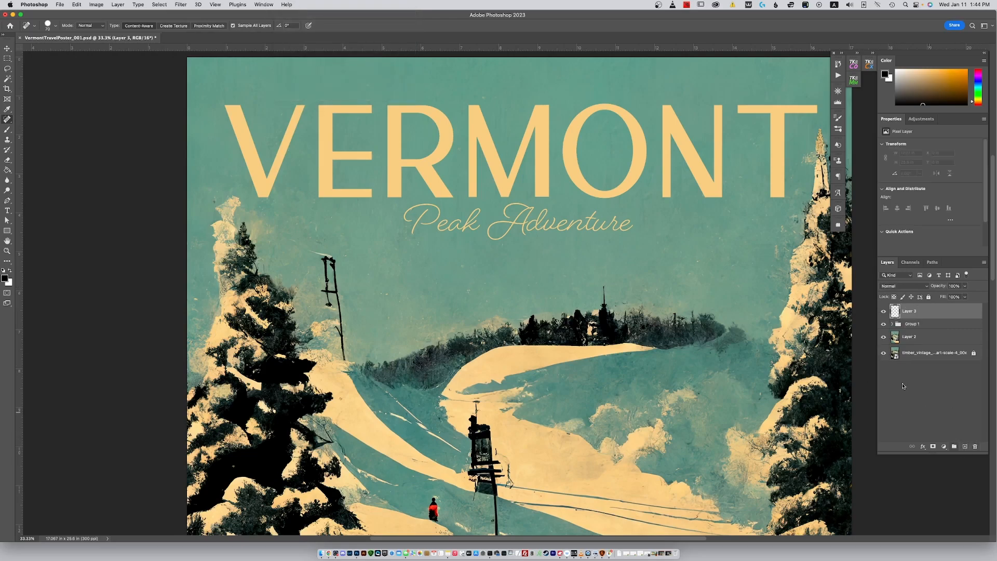
click(181, 5)
mouse_move(208, 142)
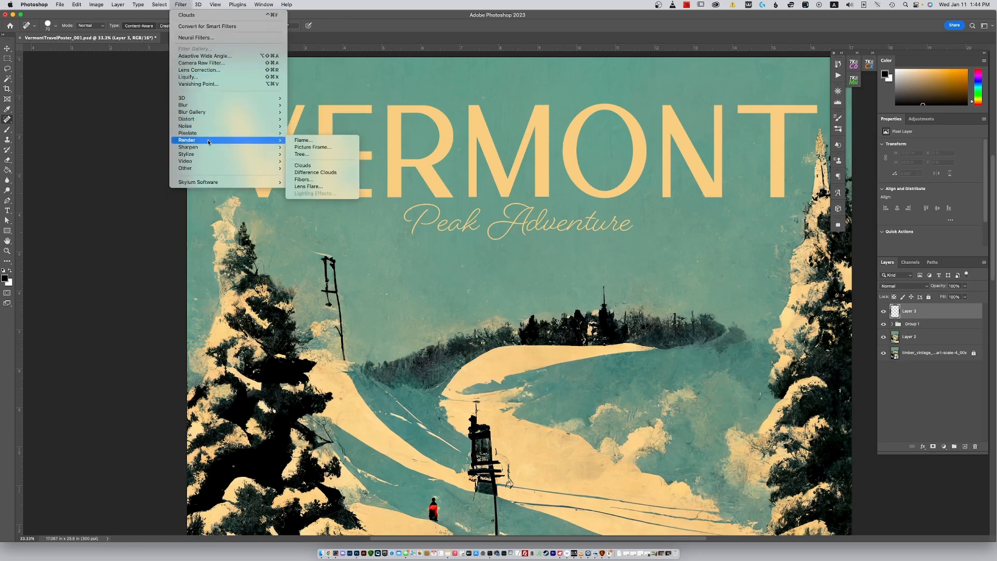
click(313, 164)
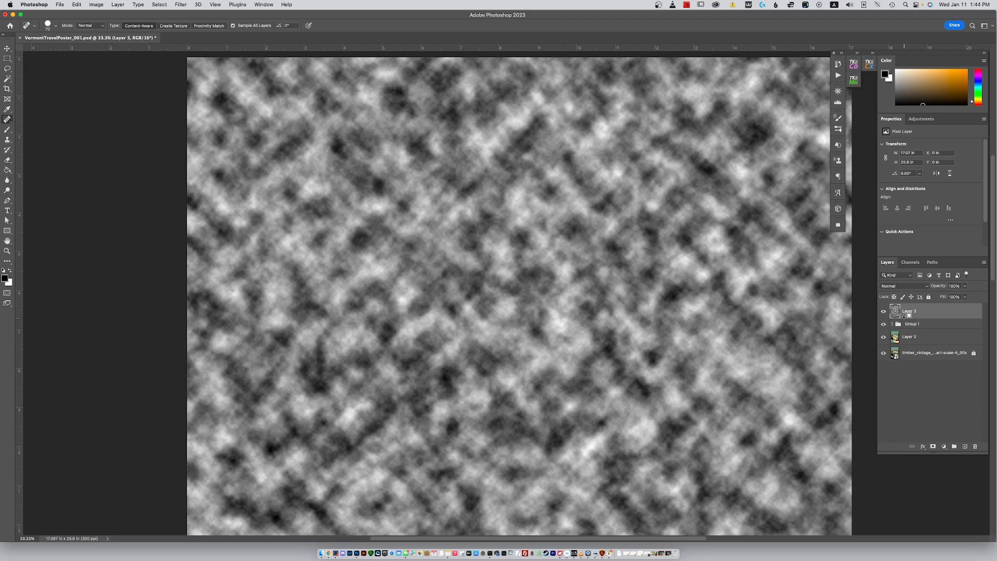
alt+click(904, 315)
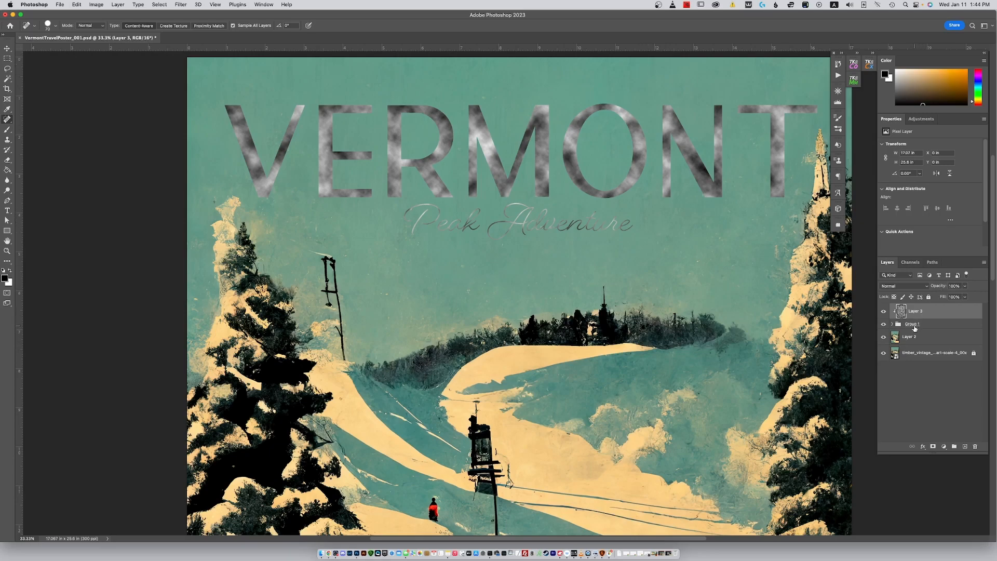
Step: Set the clipped clouds layer to the Darken blend mode and lower its opacity to 12%
click(923, 287)
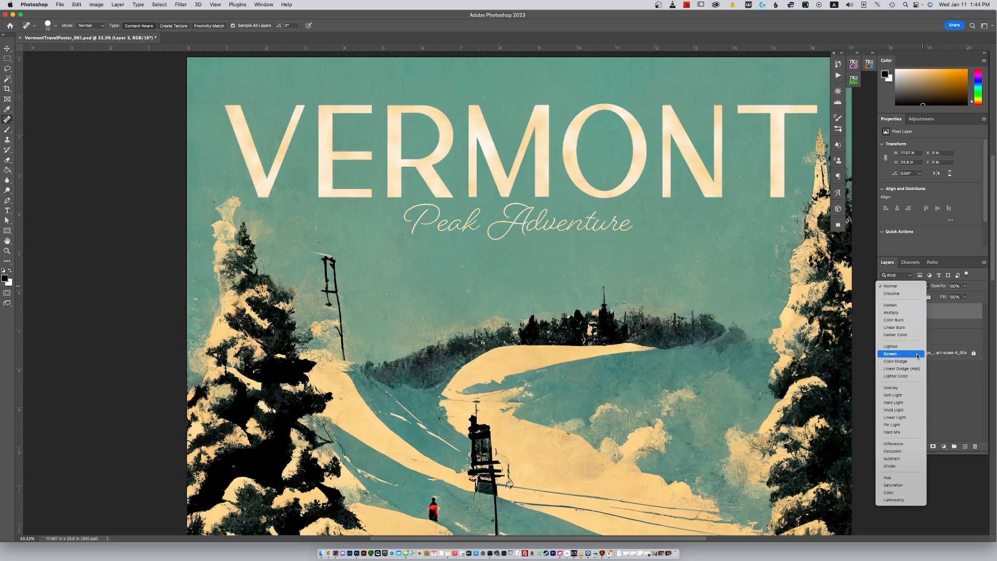
click(907, 306)
click(965, 286)
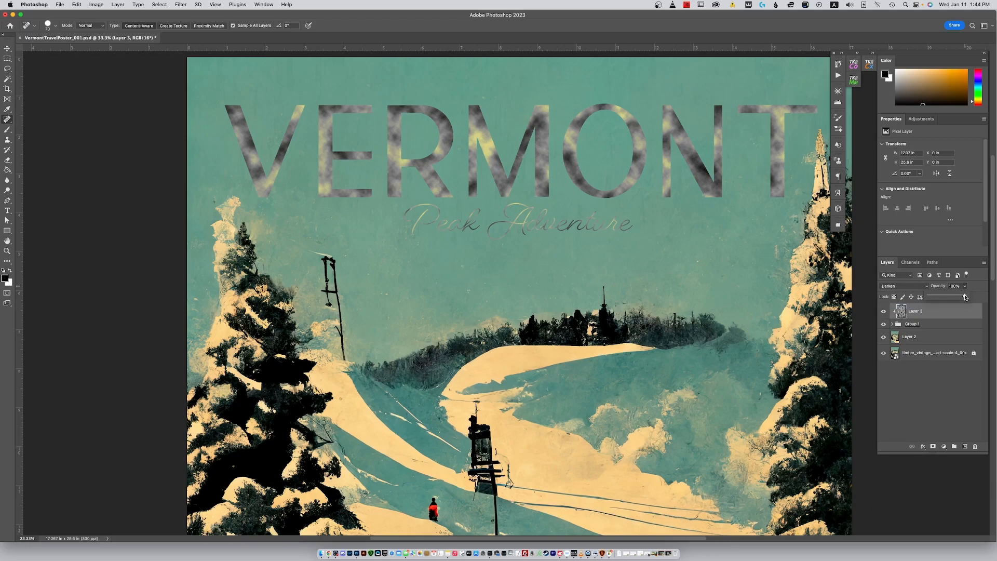
drag(965, 297, 934, 294)
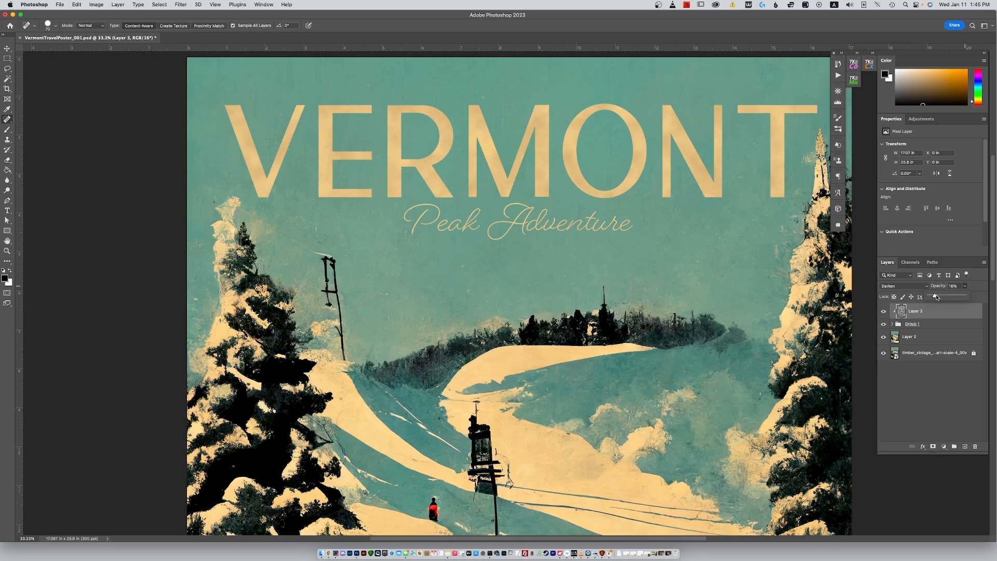
drag(937, 296, 934, 298)
click(320, 19)
key(super+0)
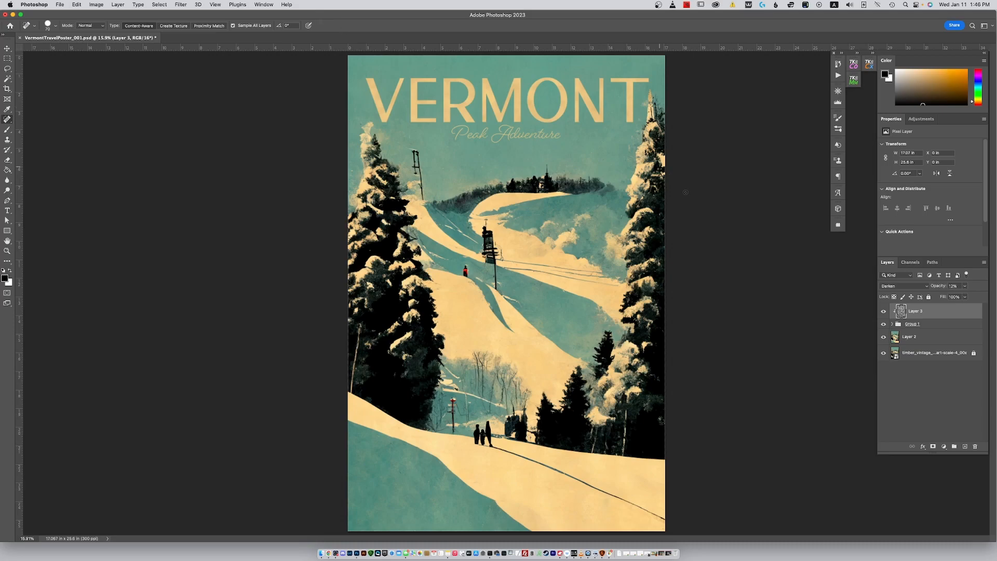
Step: Duplicate the retouched Layer 2 artwork and hide both layers below it, keeping the copy and the text visible
click(883, 323)
click(883, 311)
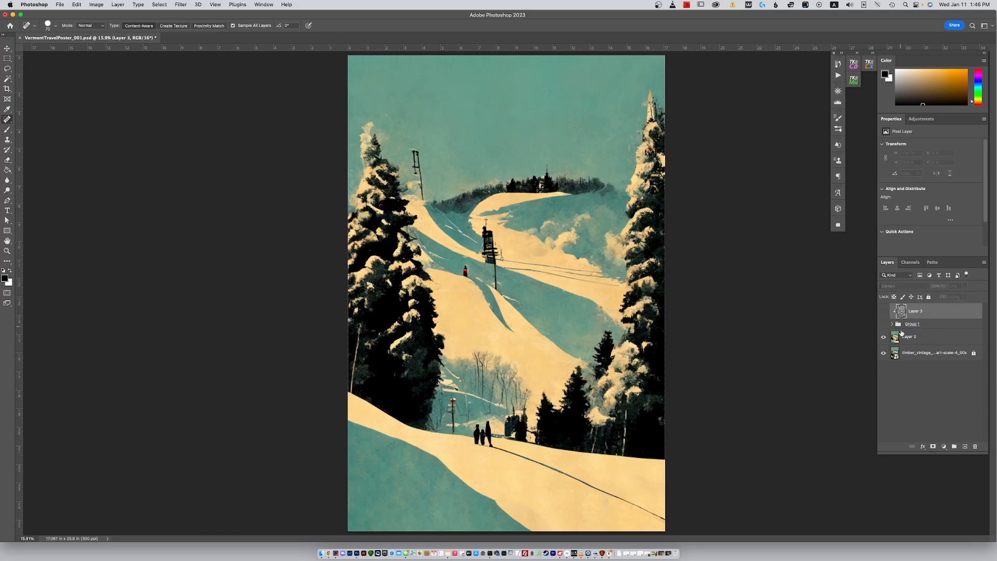
click(915, 338)
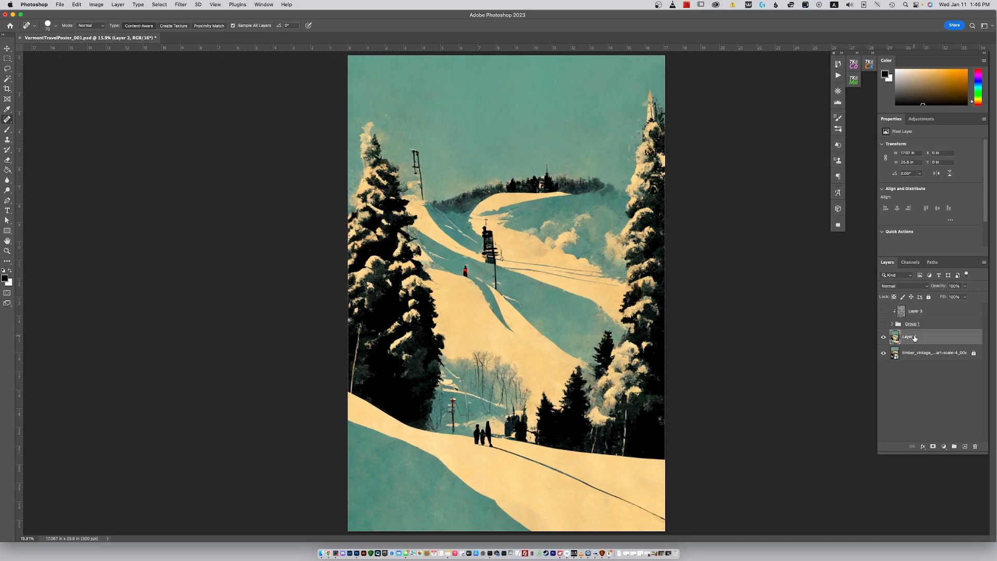
key(super+j)
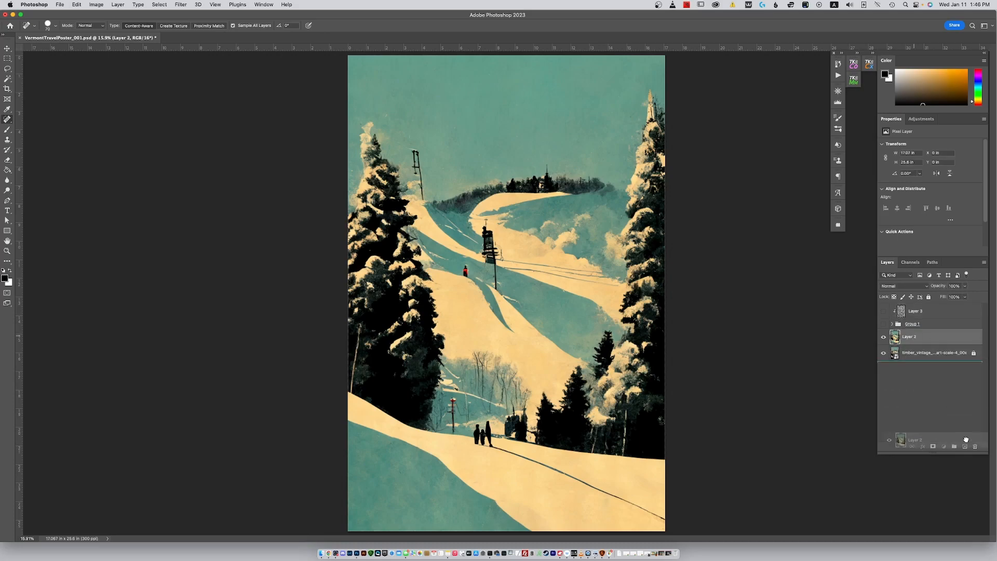
click(883, 353)
click(883, 369)
click(883, 323)
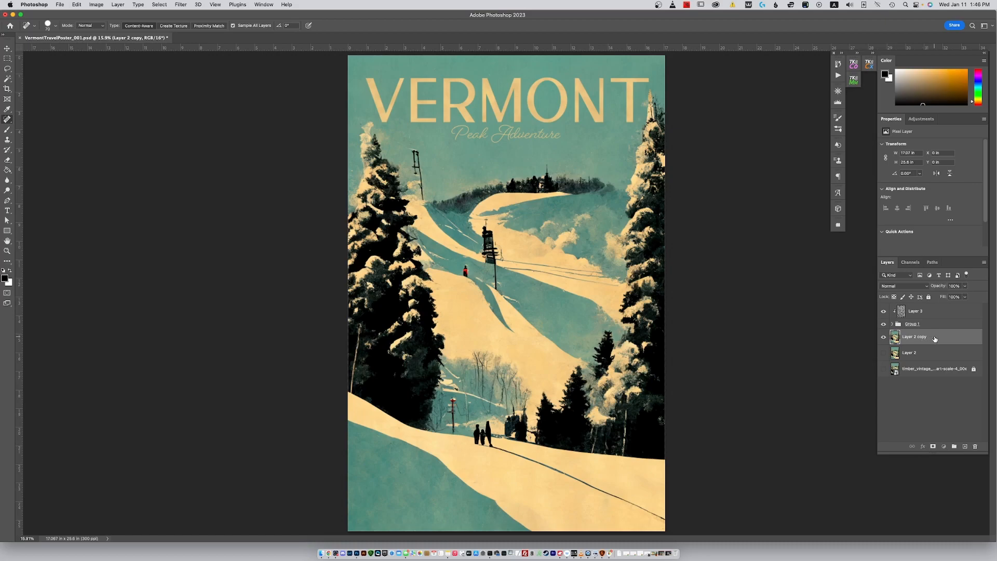
Step: Move the Layer 2 copy straight down about 1.56 in with Free Transform, leaving room above for more sky
key(super+t)
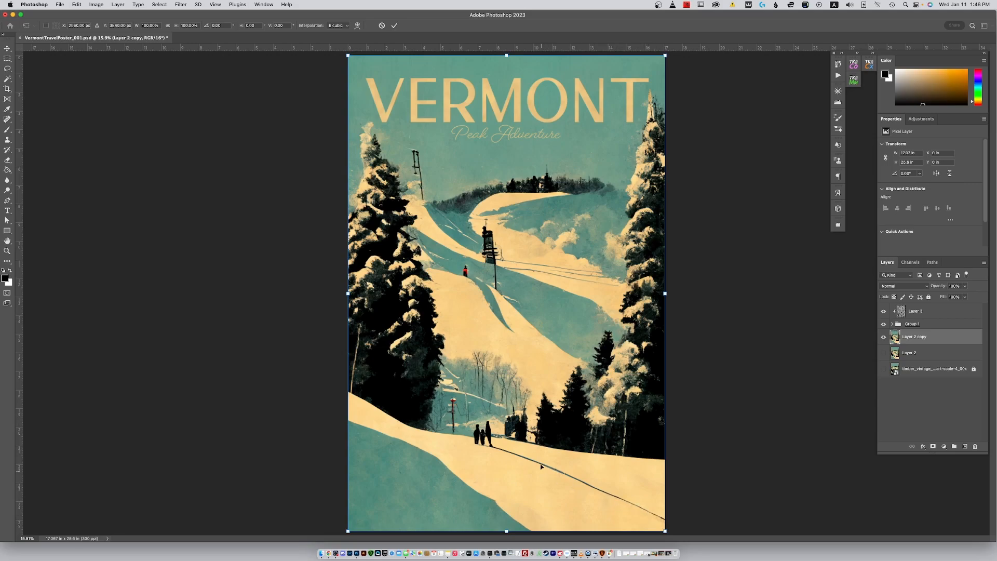
drag(531, 414, 534, 443)
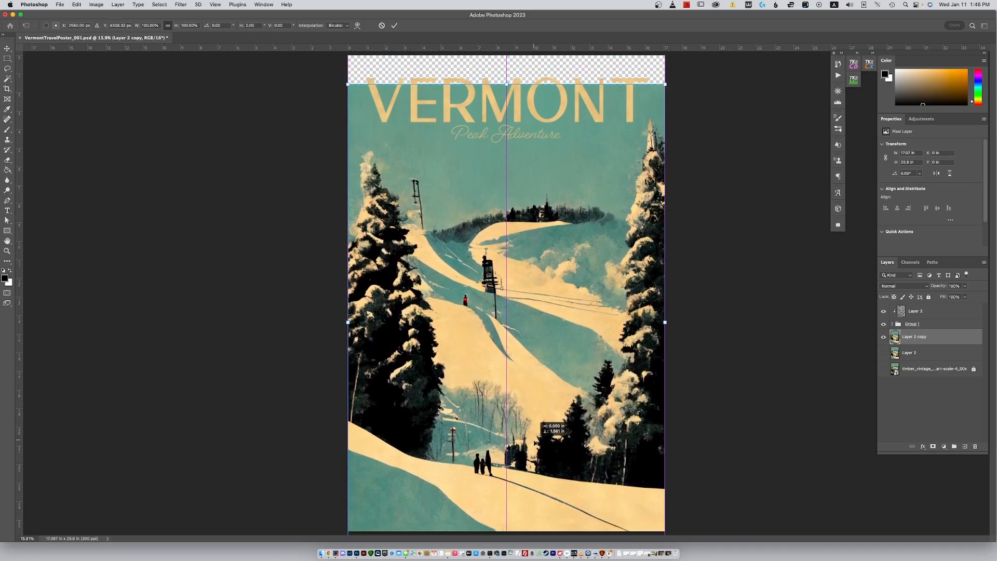
drag(534, 443, 535, 443)
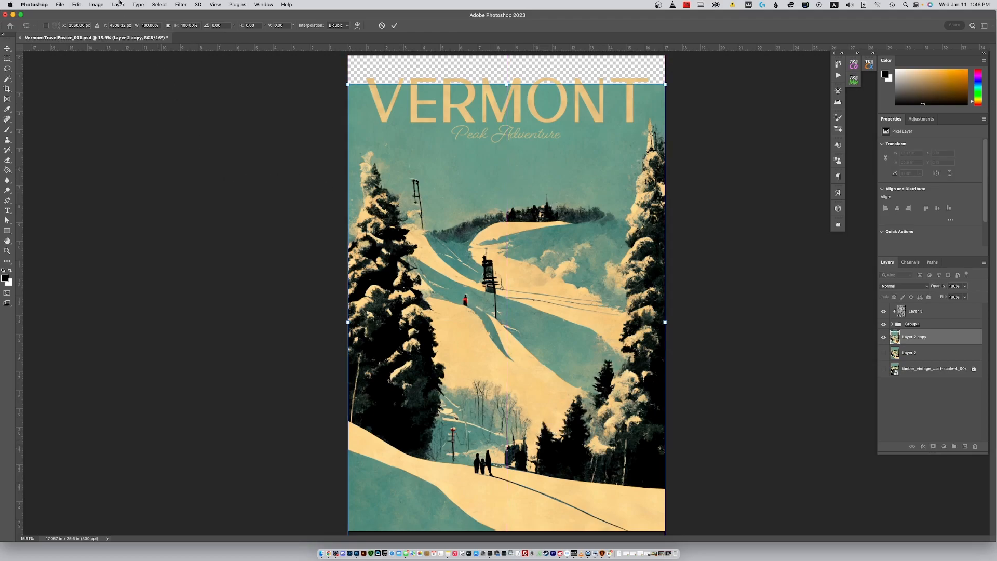
click(395, 27)
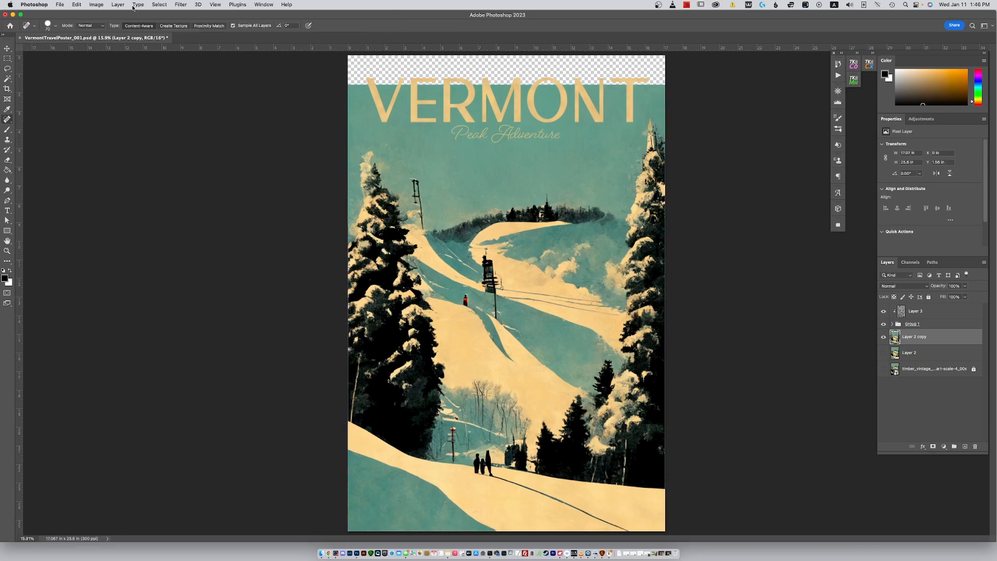
Step: Stretch the copy's upper edge to the top of the canvas with Content-Aware Scale, to about 106.2% height
click(98, 4)
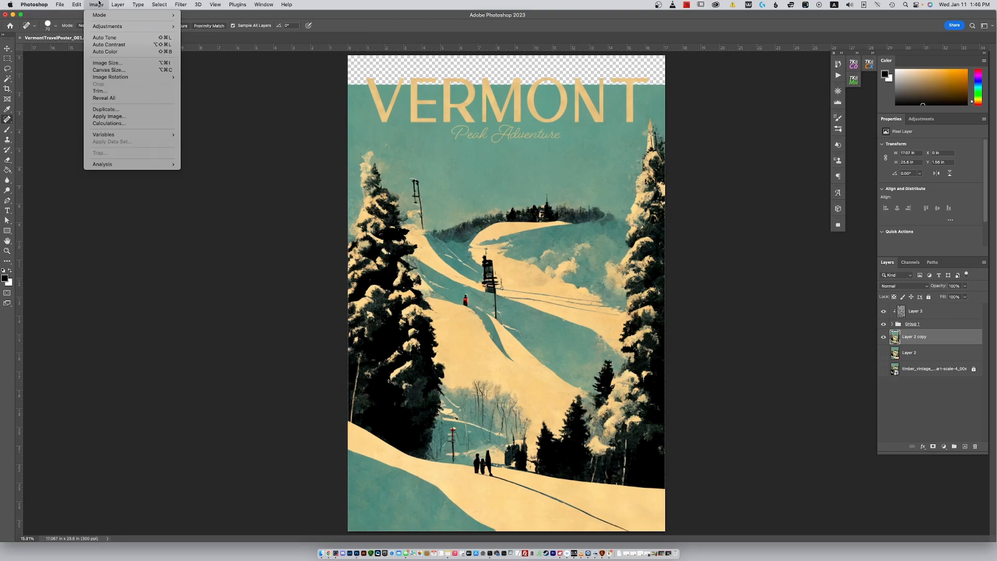
mouse_move(115, 4)
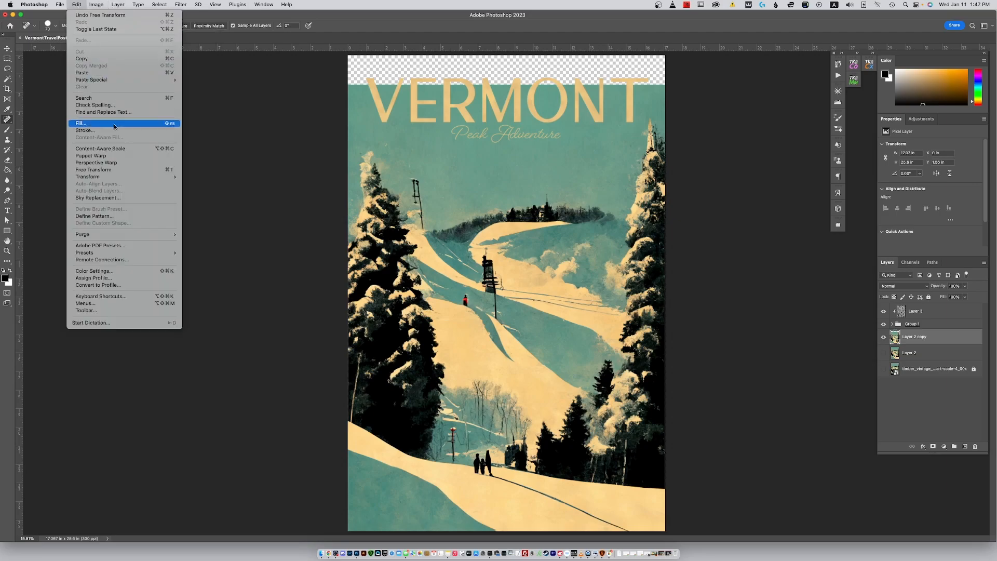
click(115, 150)
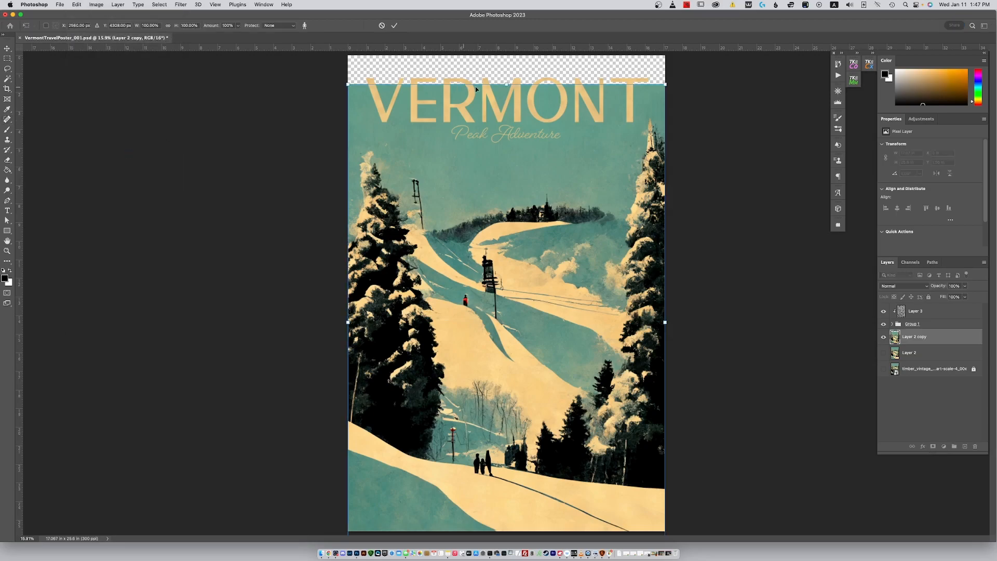
drag(506, 84, 506, 52)
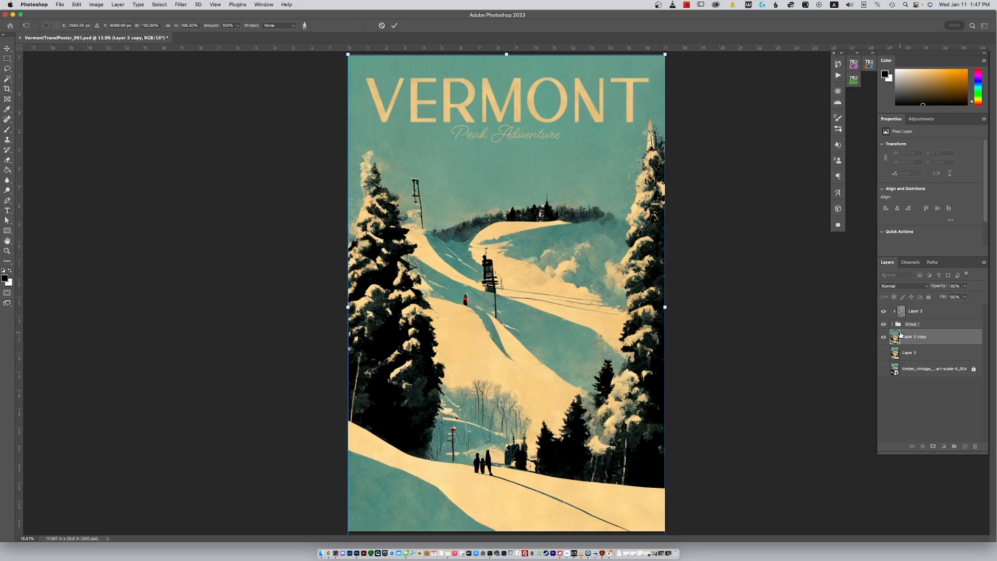
Step: Nudge the stretched artwork up 60 px and commit the Content-Aware Scale
key(shift+Up)
key(shift+Up)
key(shift+Up)
key(shift+Up)
key(shift+Up)
key(shift+Up)
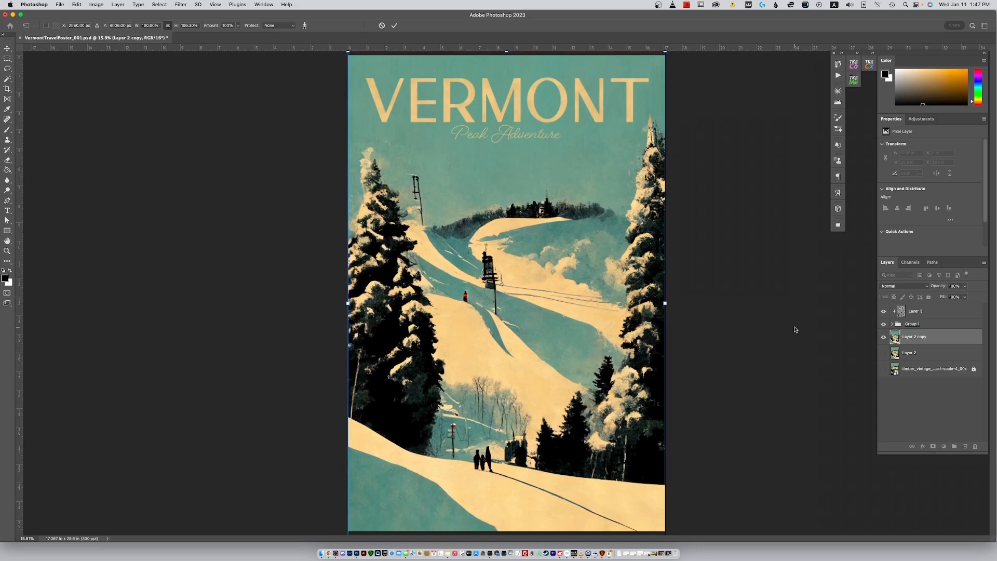
key(shift+Up)
key(shift+Down)
key(Return)
key(j)
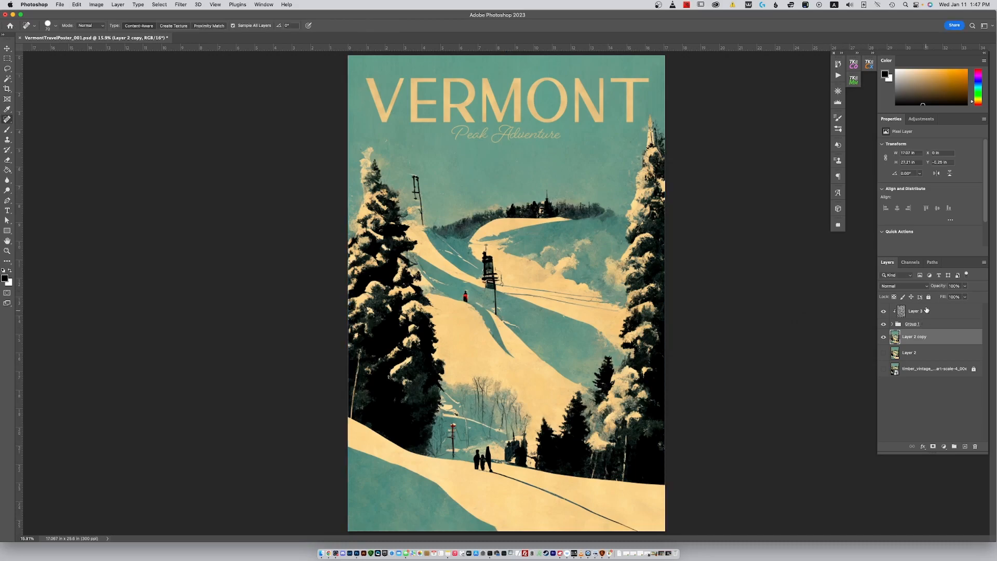
Step: Show the two lower layers again and toggle the Layer 2 copy on and off to compare it with the original
click(883, 369)
click(883, 353)
click(884, 338)
click(883, 338)
click(884, 338)
click(884, 337)
click(884, 338)
click(884, 337)
click(884, 337)
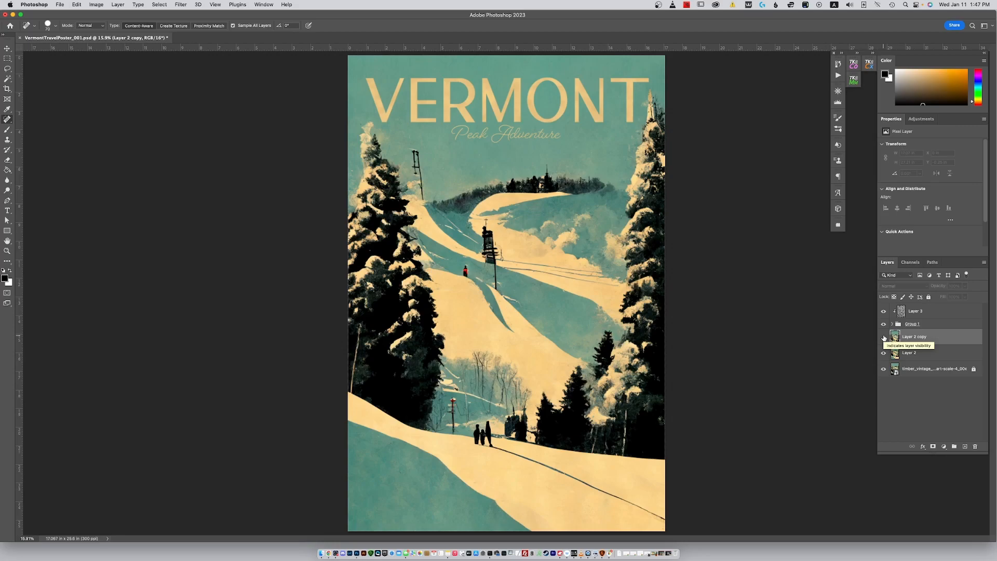
click(884, 338)
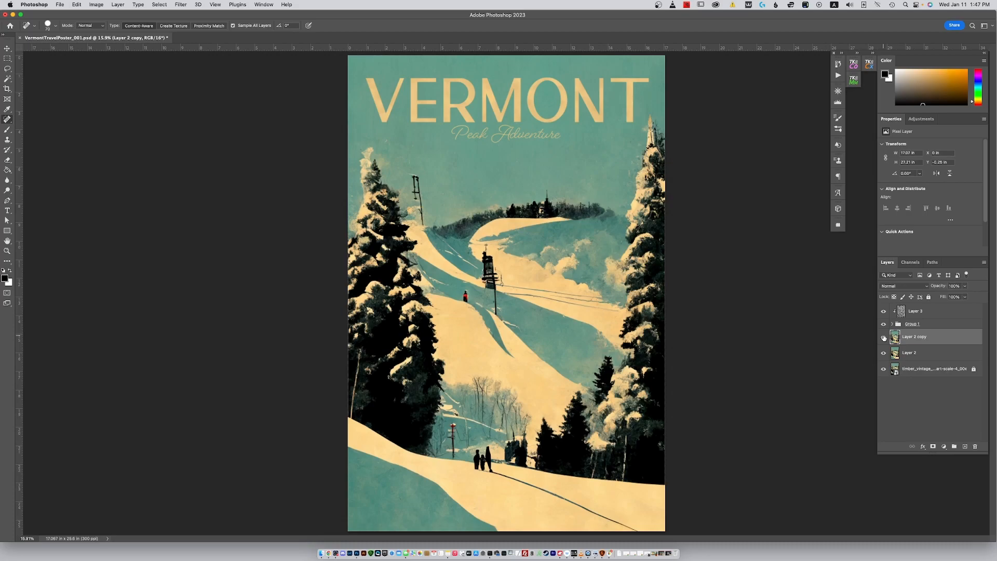
click(884, 337)
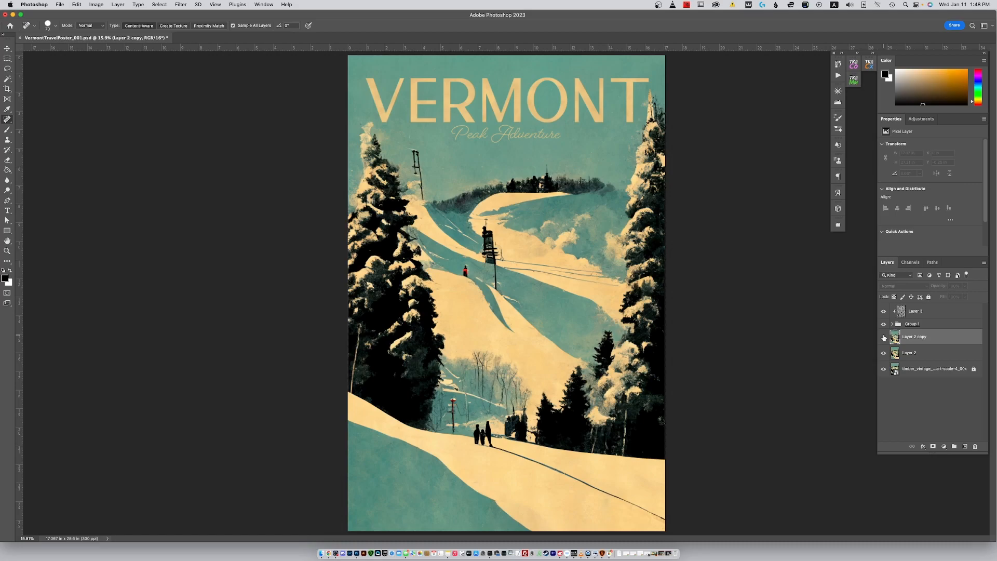
click(884, 337)
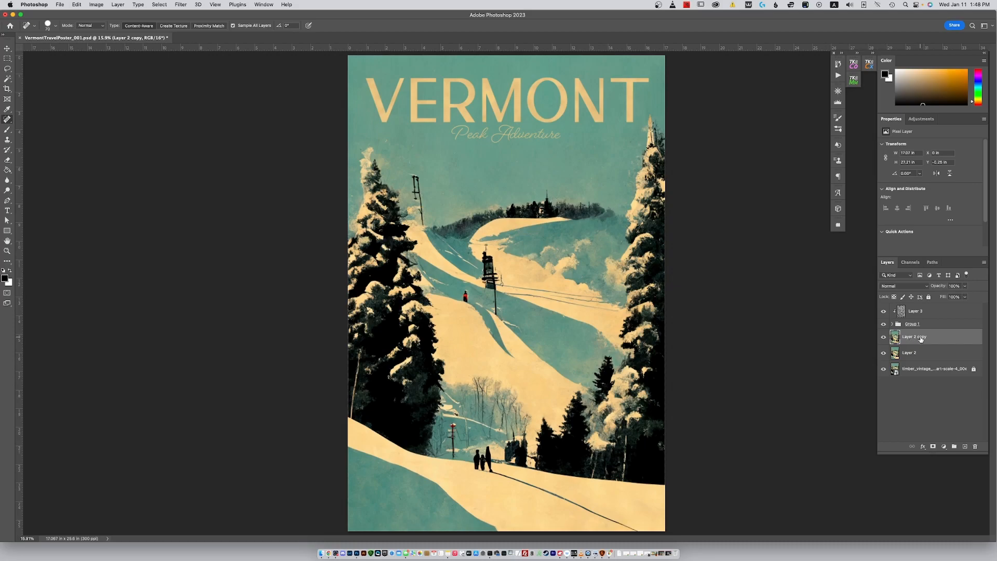
Step: Nudge the Layer 2 copy slightly further up, commit the transform, and hide the copy to compare with the original
key(super+t)
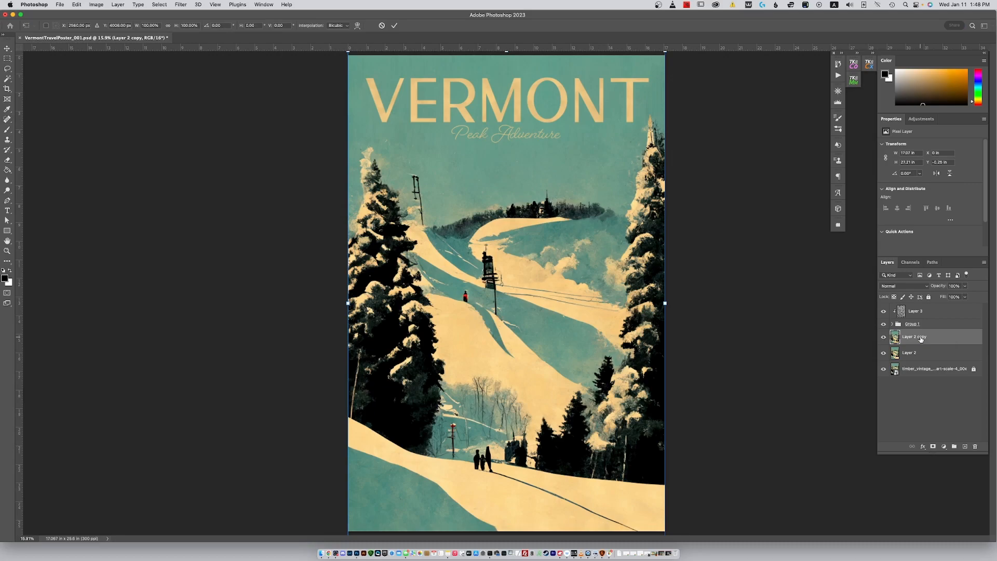
key(shift+Up)
key(shift+Up)
key(shift+Up)
key(shift+Up)
key(shift+Up)
key(shift+Up)
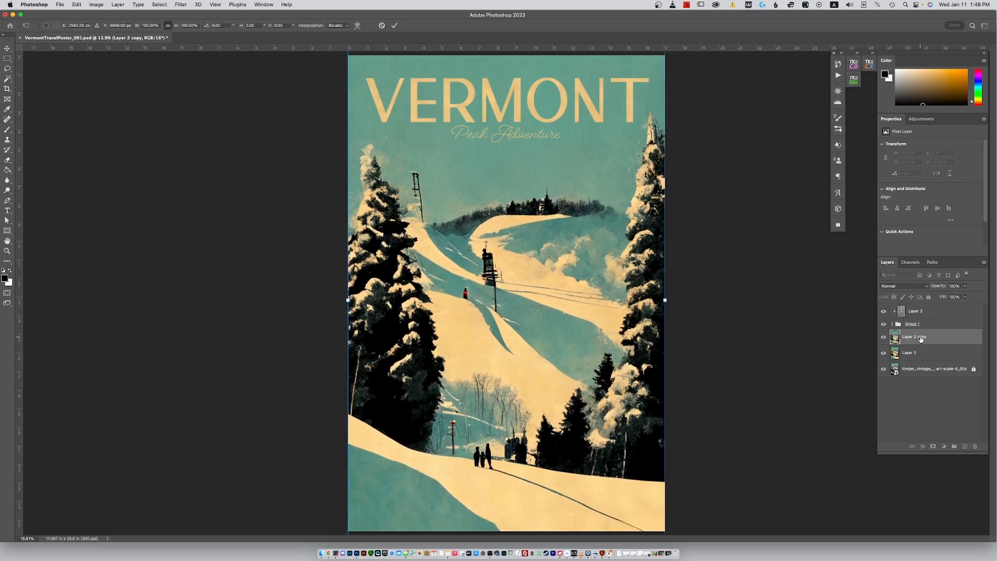
key(shift+Up)
key(shift+Up)
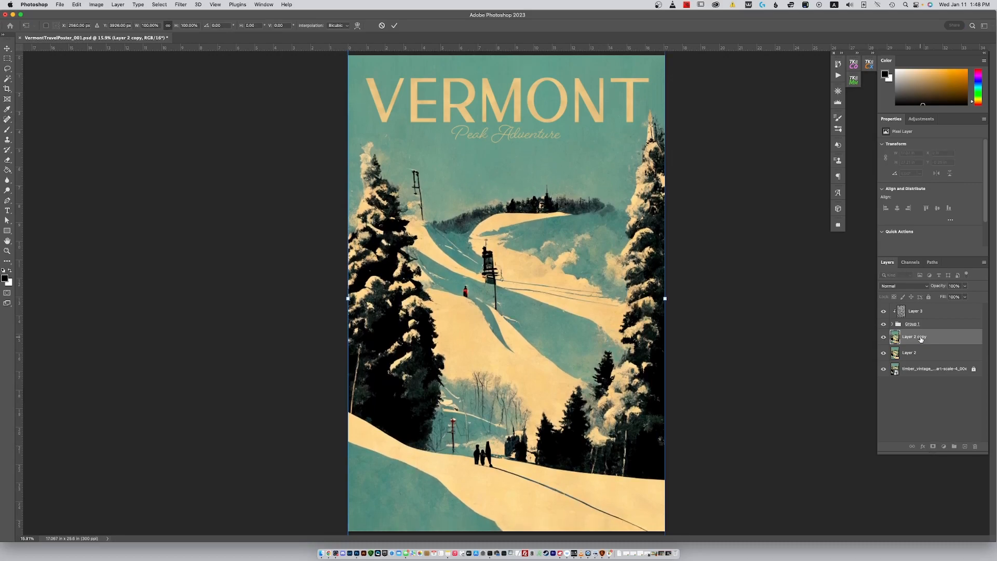
click(883, 337)
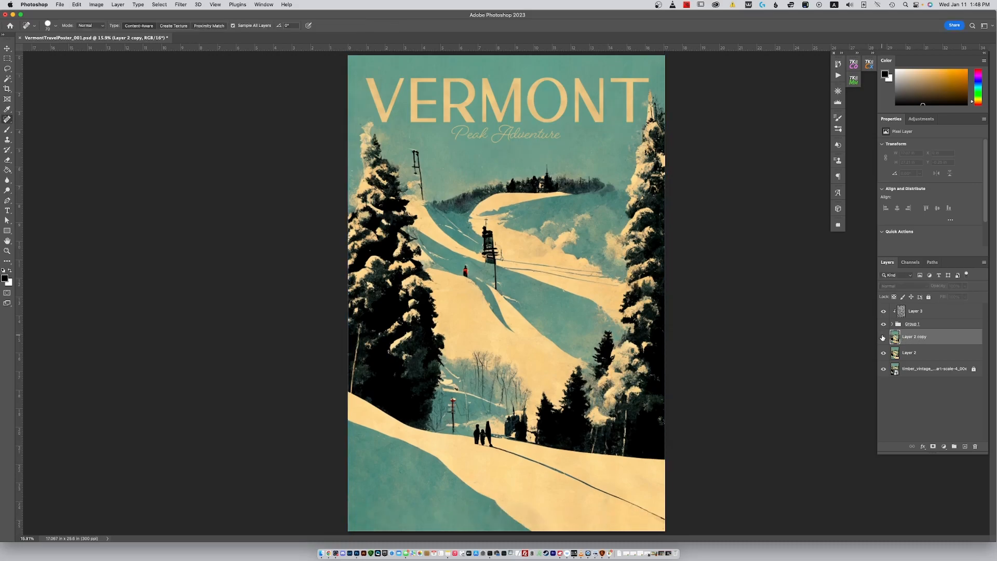
Step: Toggle the Layer 2 copy's visibility to compare the extended sky with the original artwork, ending with the copy shown
click(883, 336)
click(882, 337)
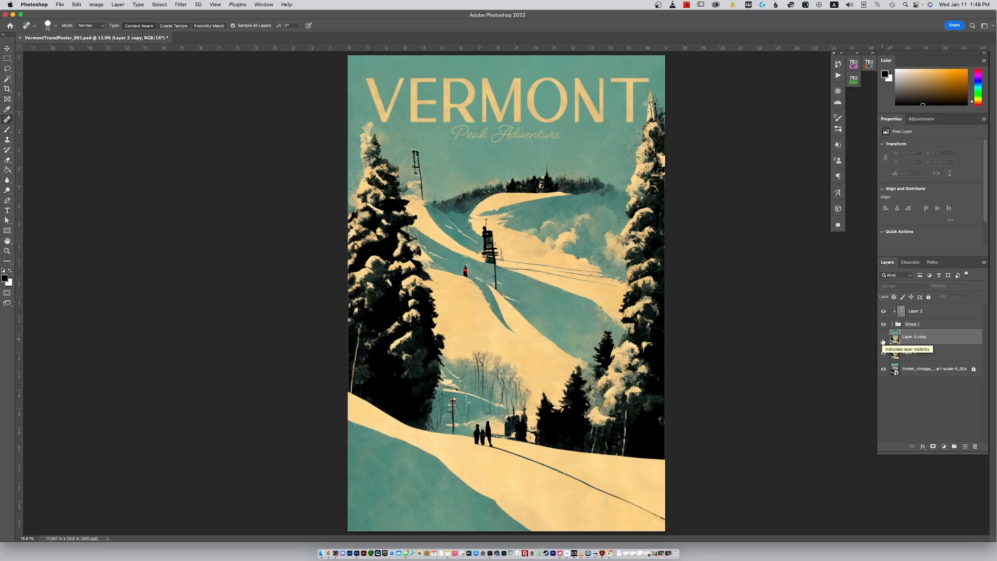
click(883, 339)
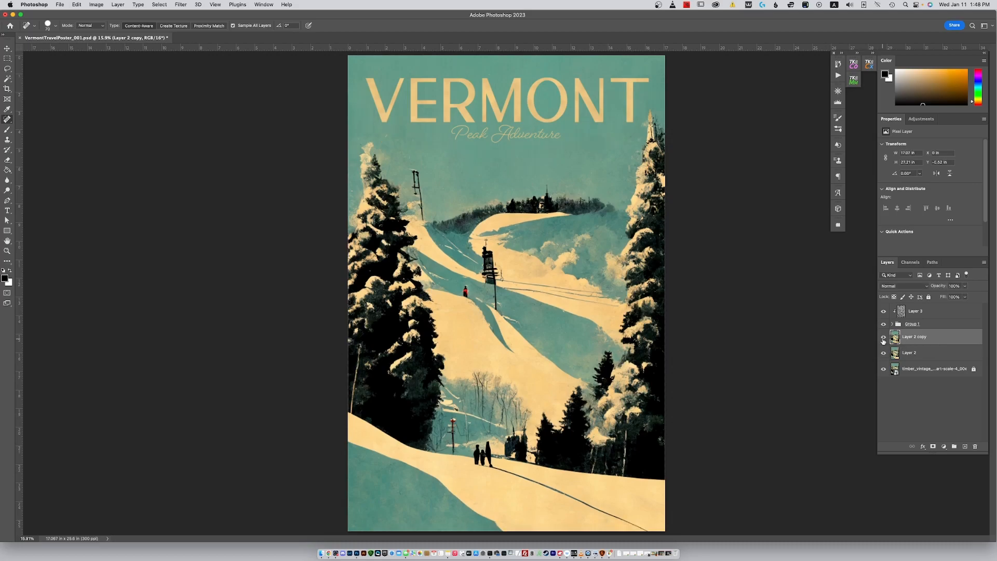
click(883, 339)
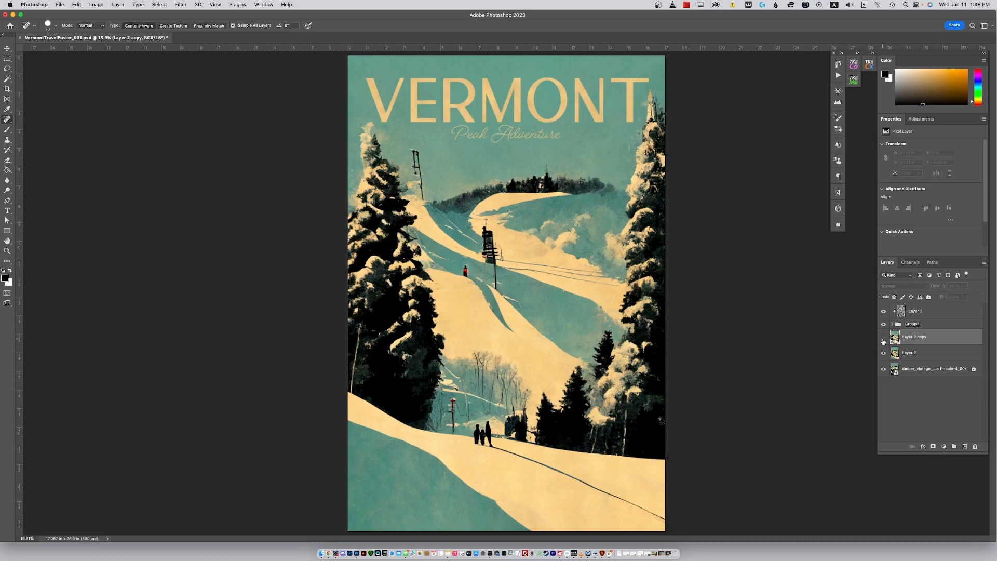
click(883, 338)
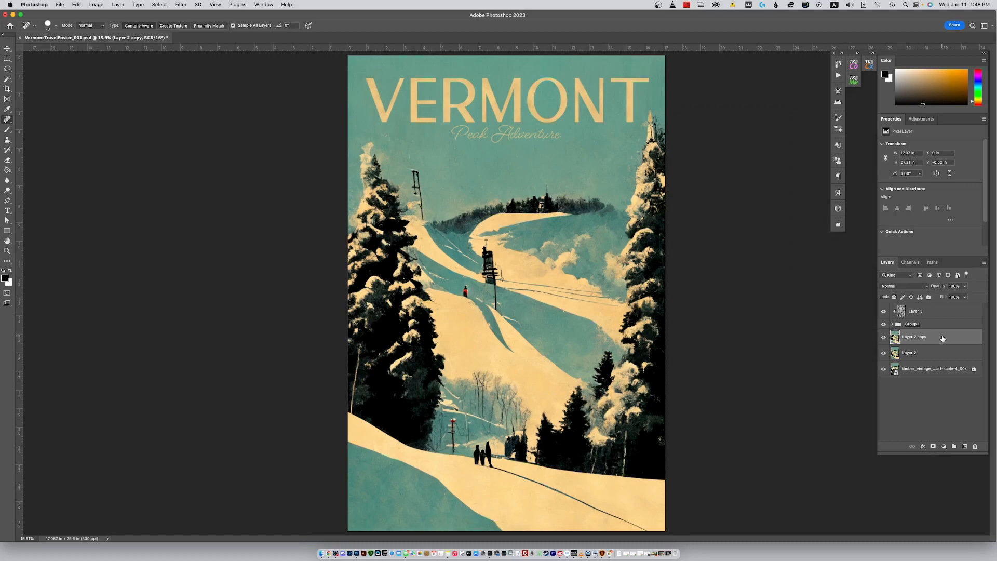
Step: Move the Layer 2 copy up 100 px with Free Transform, keeping its size
key(super+t)
key(shift+Up)
key(shift+Up)
key(shift+Up)
key(shift+Up)
key(shift+Up)
key(shift+Up)
key(shift+Up)
key(shift+Up)
key(shift+Up)
key(shift+Up)
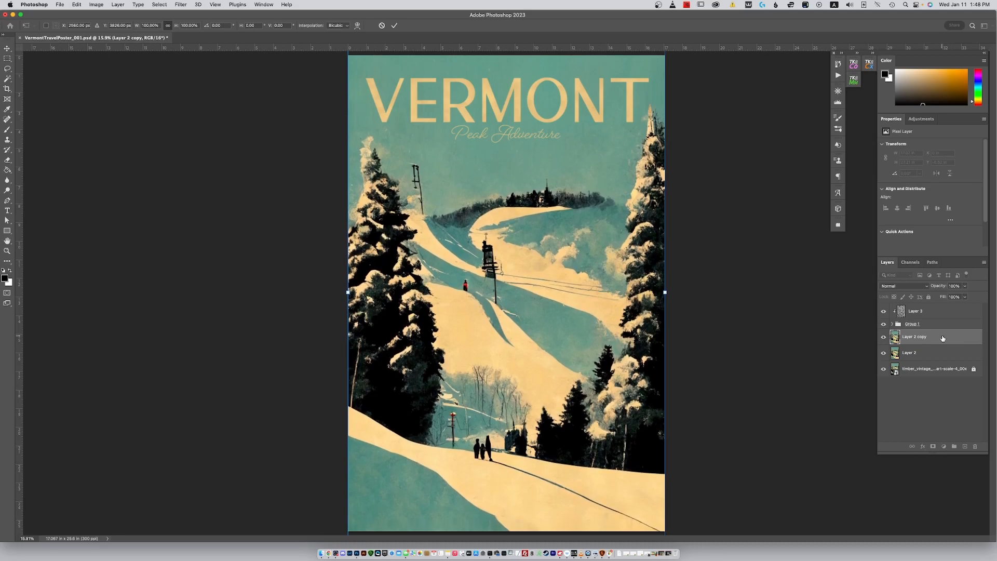
Step: Compare the repositioned Layer 2 copy with Layer 2 beneath it by switching the copy off and on
click(884, 339)
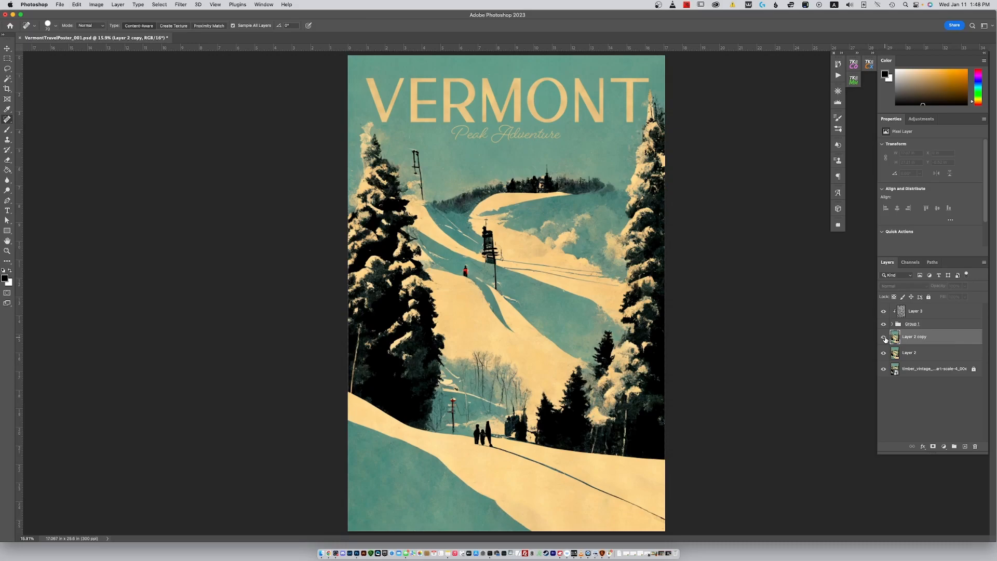
click(884, 338)
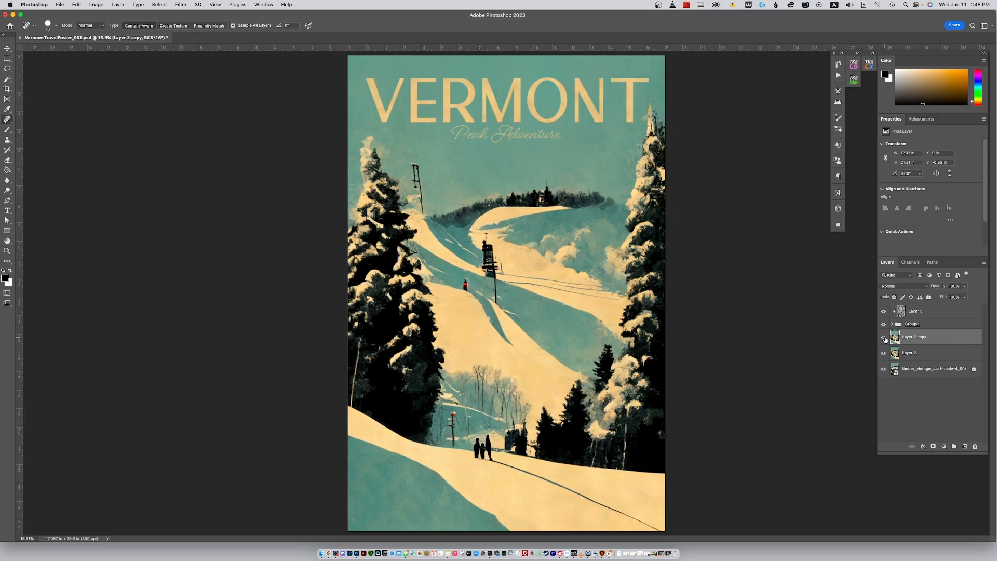
click(885, 338)
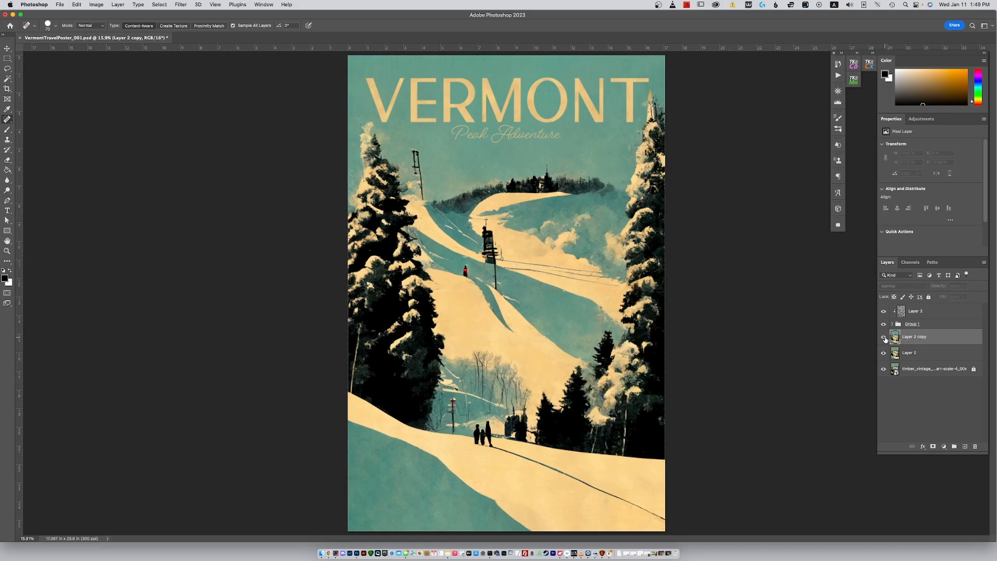
click(885, 338)
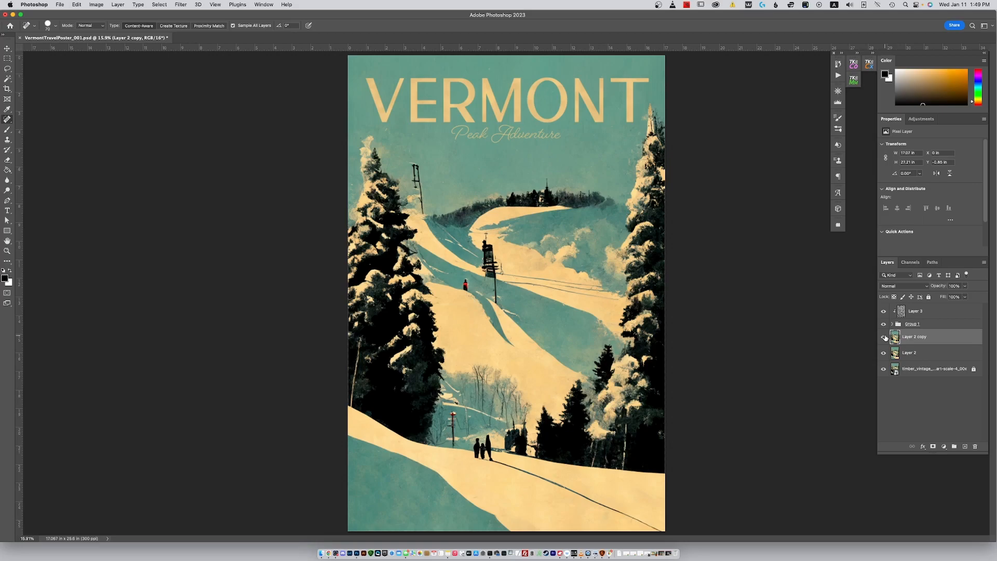
click(884, 337)
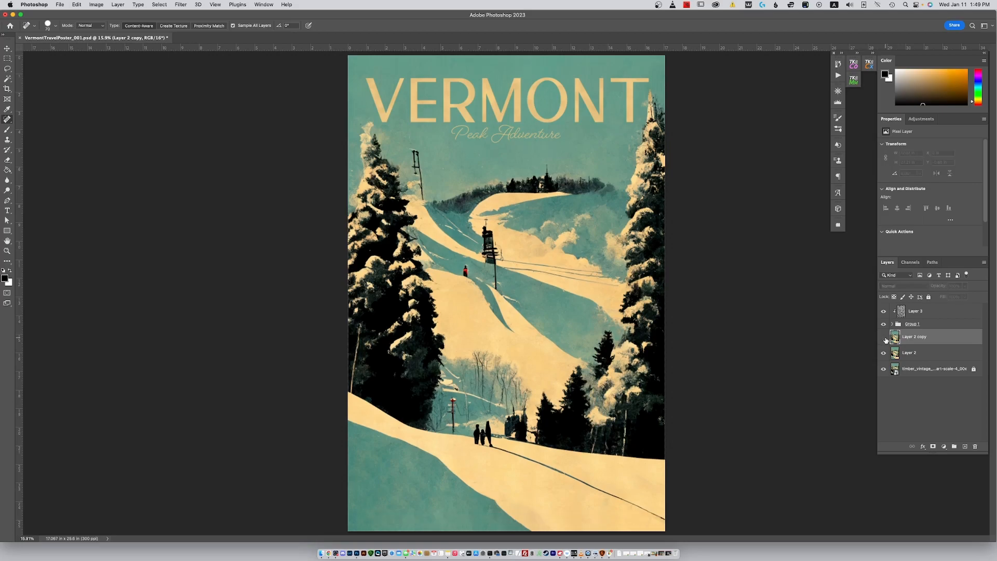
click(884, 337)
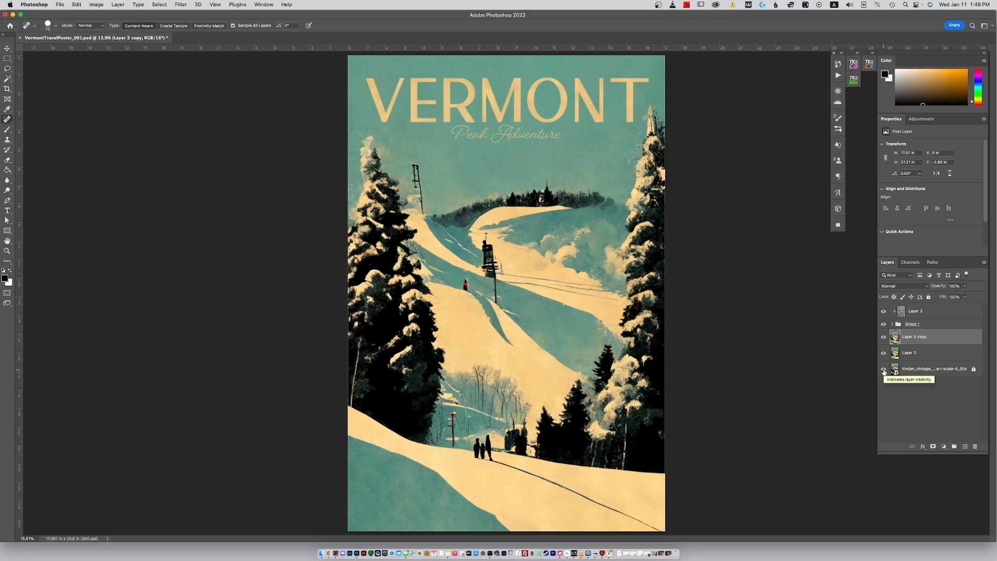
Step: Alternate between showing only the locked original Midjourney image and all layers to compare before and after, ending with all layers shown
click(883, 369)
alt+click(883, 369)
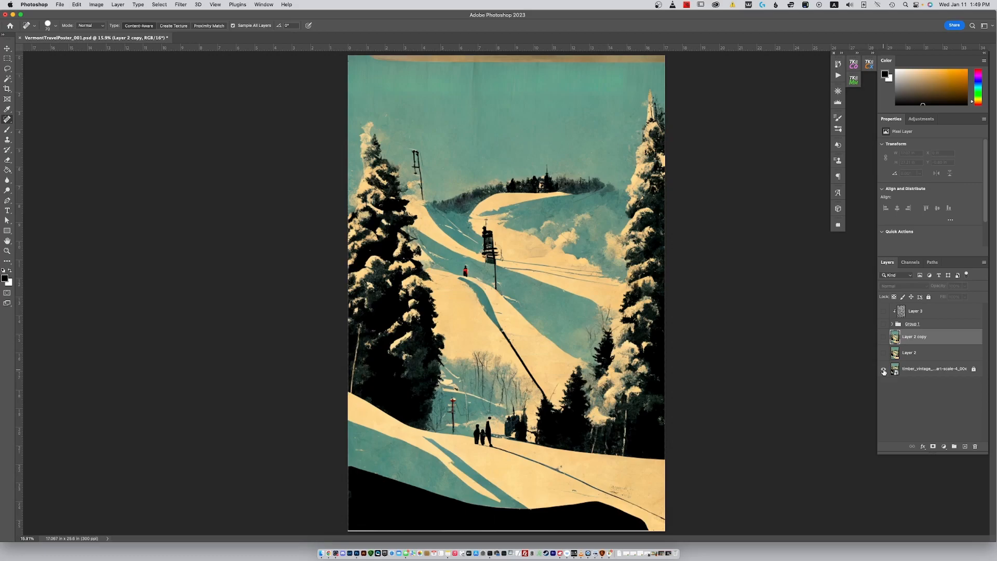
alt+click(883, 369)
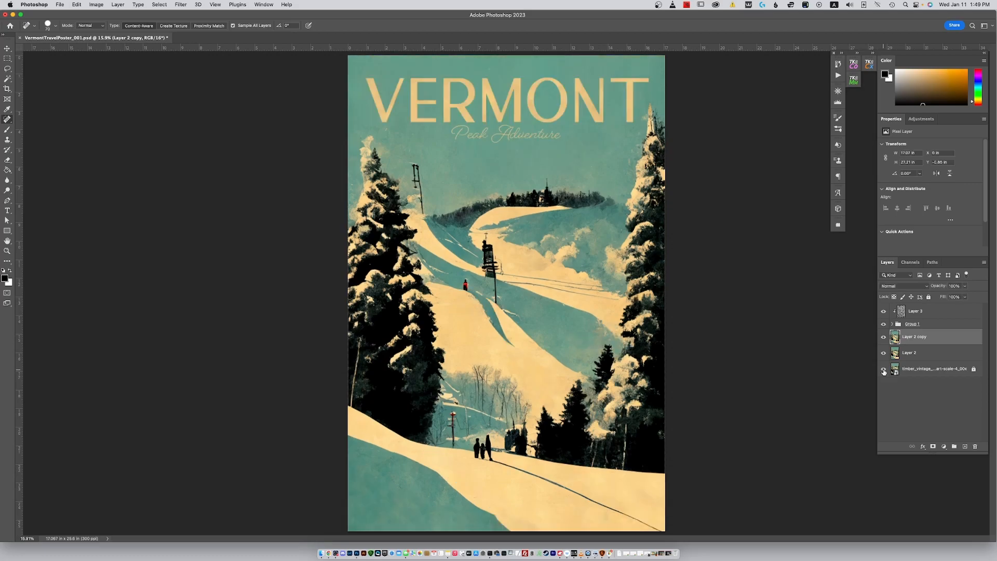
alt+click(883, 369)
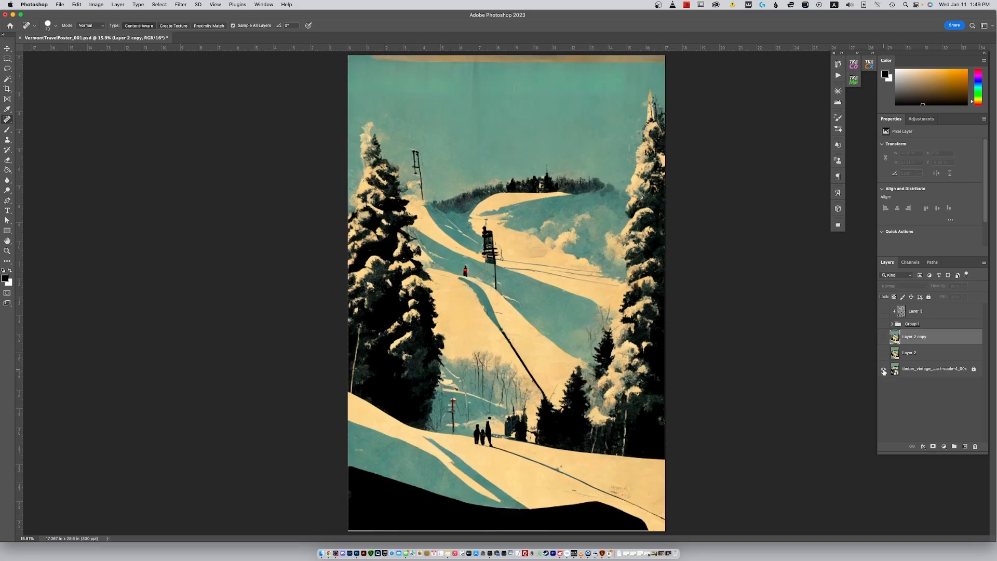
alt+click(883, 369)
alt+click(883, 370)
alt+click(883, 369)
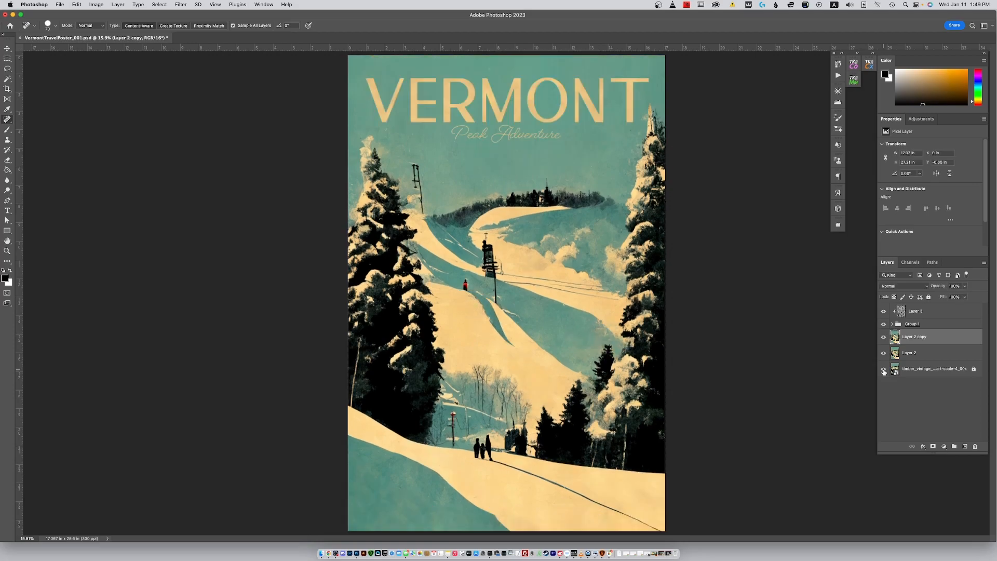
alt+click(883, 369)
alt+click(883, 370)
alt+click(883, 369)
alt+click(883, 369)
alt+click(883, 369)
alt+click(883, 369)
alt+click(883, 369)
alt+click(883, 369)
alt+click(883, 369)
alt+click(883, 369)
alt+click(883, 370)
alt+click(883, 369)
alt+click(883, 369)
alt+click(883, 370)
alt+click(883, 369)
alt+click(883, 369)
alt+click(883, 369)
alt+click(883, 369)
alt+click(883, 369)
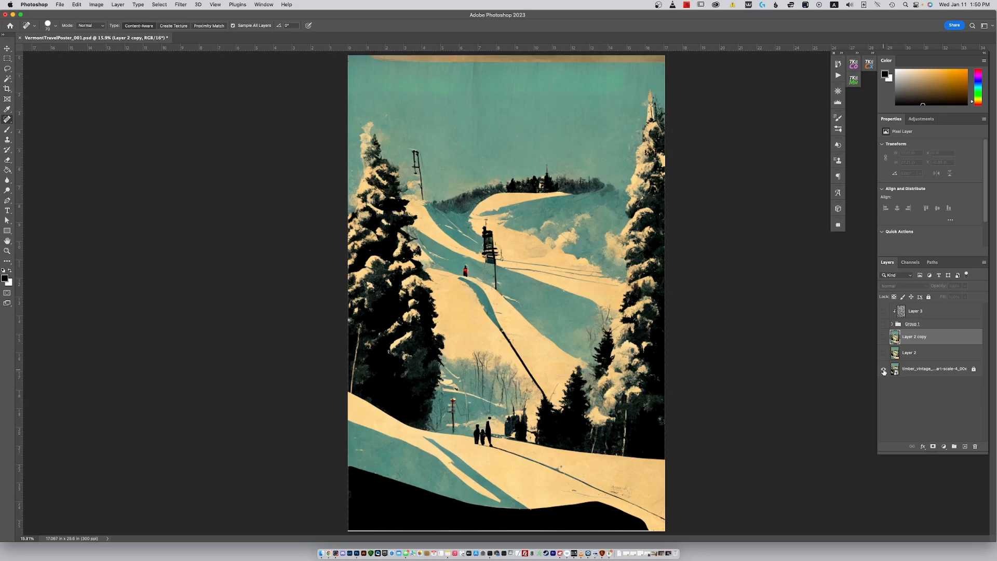
alt+click(883, 370)
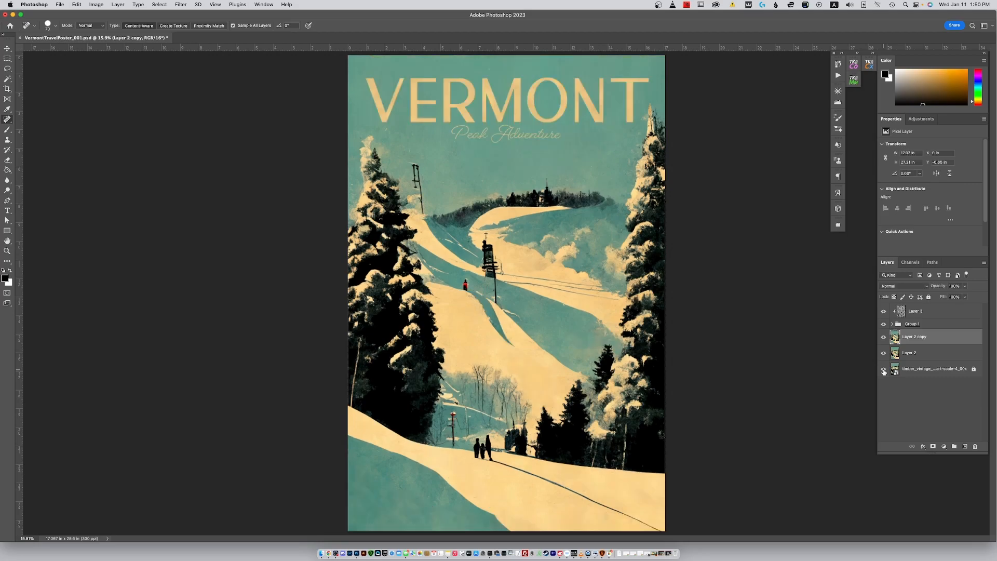
alt+click(883, 370)
alt+click(883, 370)
alt+click(882, 370)
alt+click(883, 369)
alt+click(883, 369)
alt+click(883, 369)
alt+click(883, 369)
alt+click(883, 369)
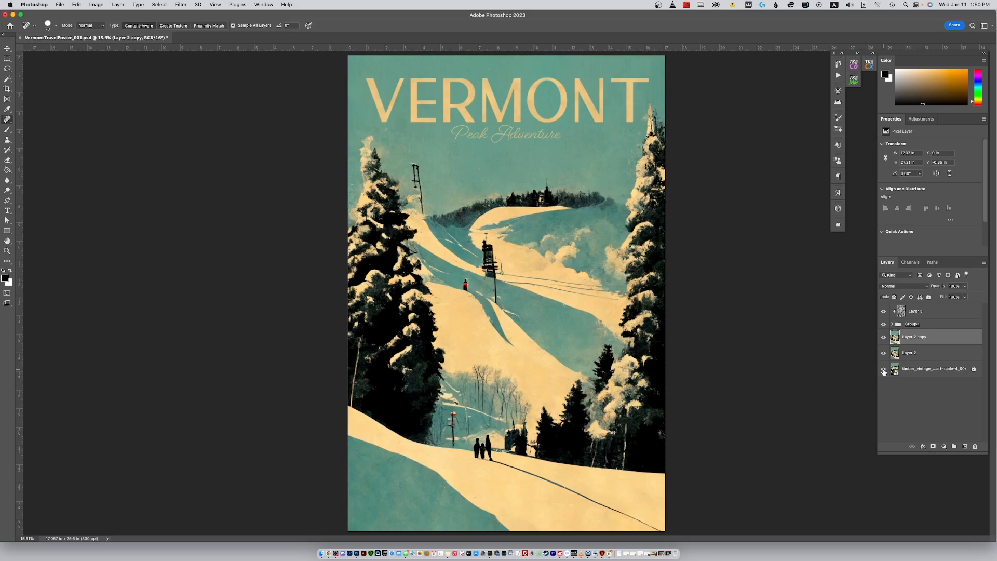